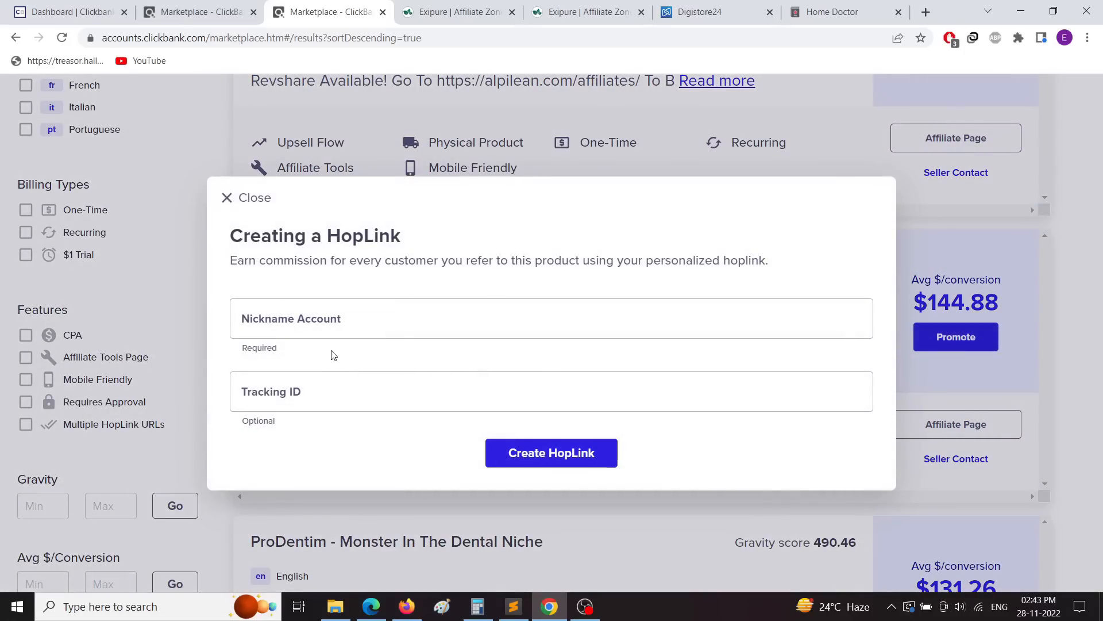
Step: Begin the Exipure HopLink form, then undo a subject line mistakenly pasted into Nickname Account
{"action": "left_click", "coordinate": [317, 320]}
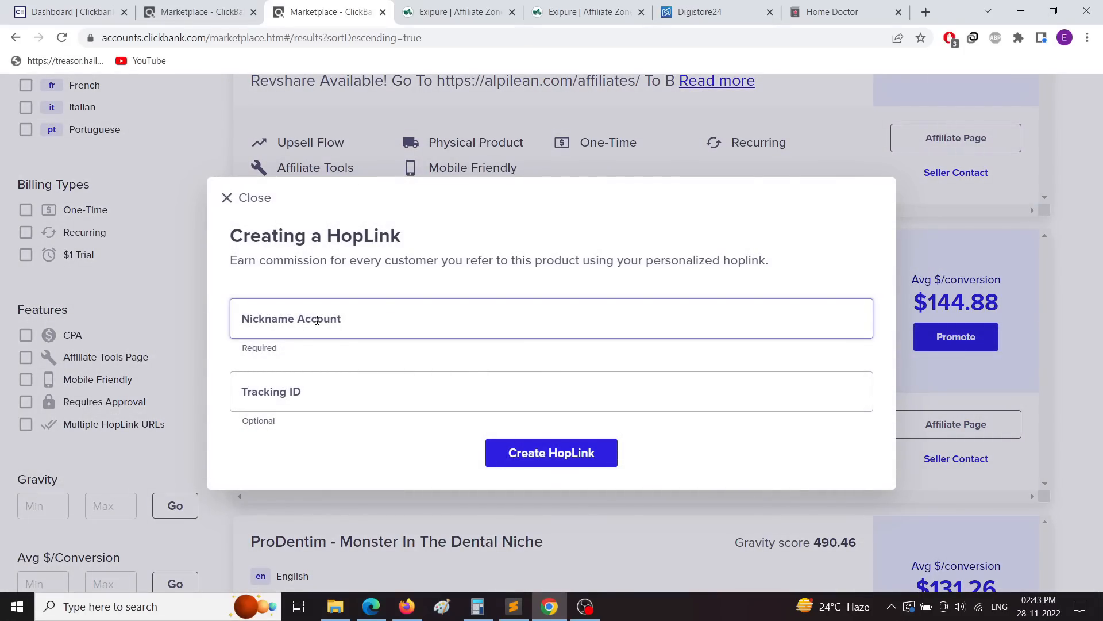
{"action": "left_click", "coordinate": [241, 391]}
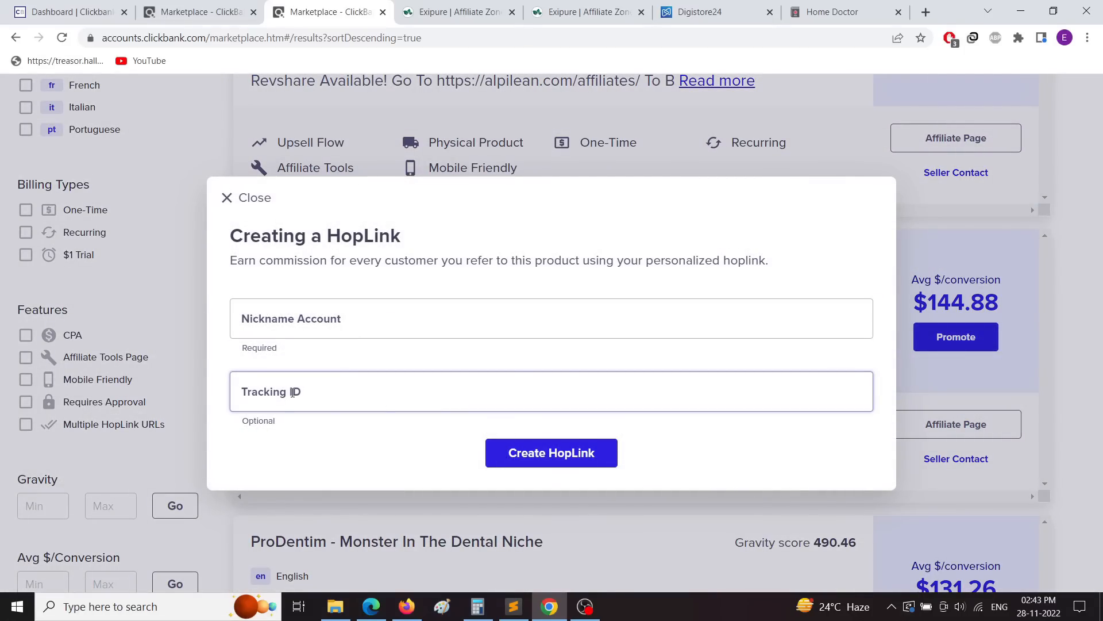
{"action": "left_click", "coordinate": [293, 392]}
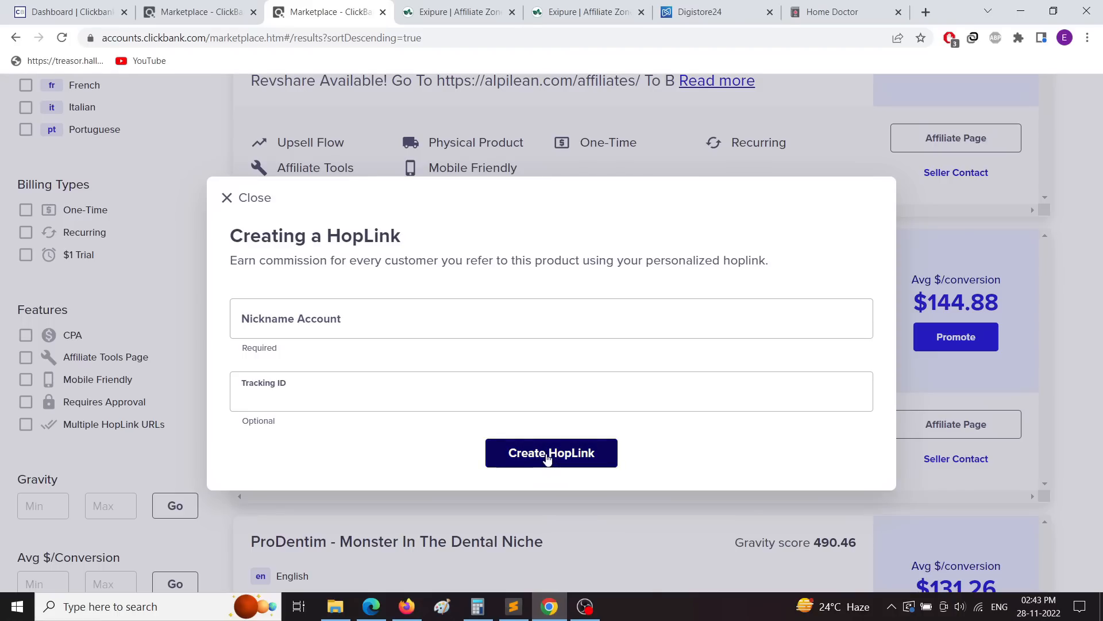
{"action": "left_click", "coordinate": [229, 200]}
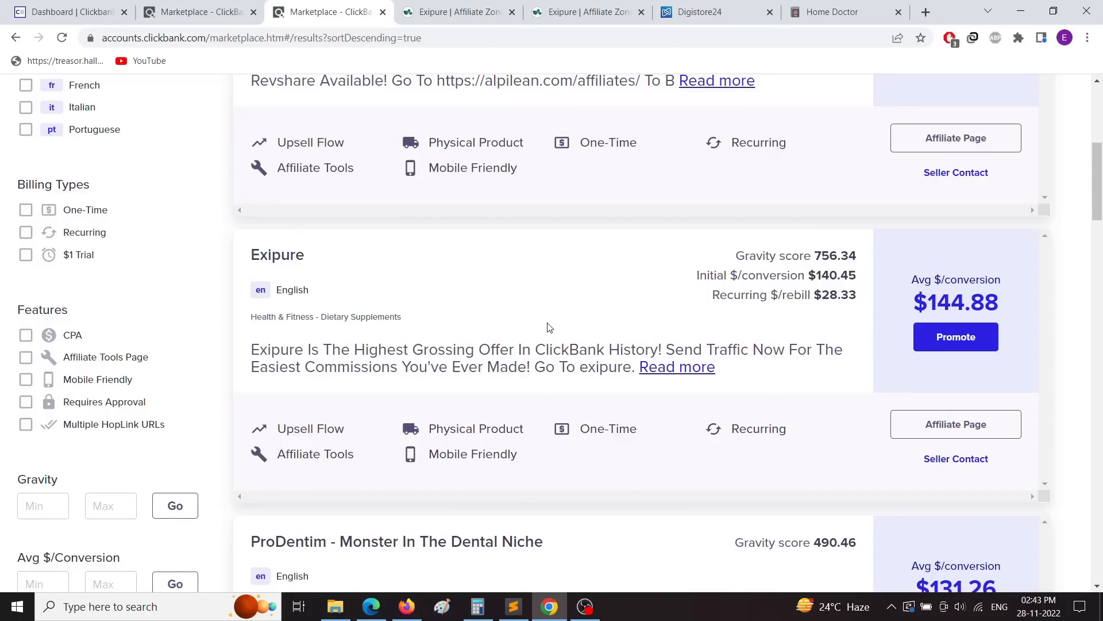
{"action": "left_click", "coordinate": [448, 14]}
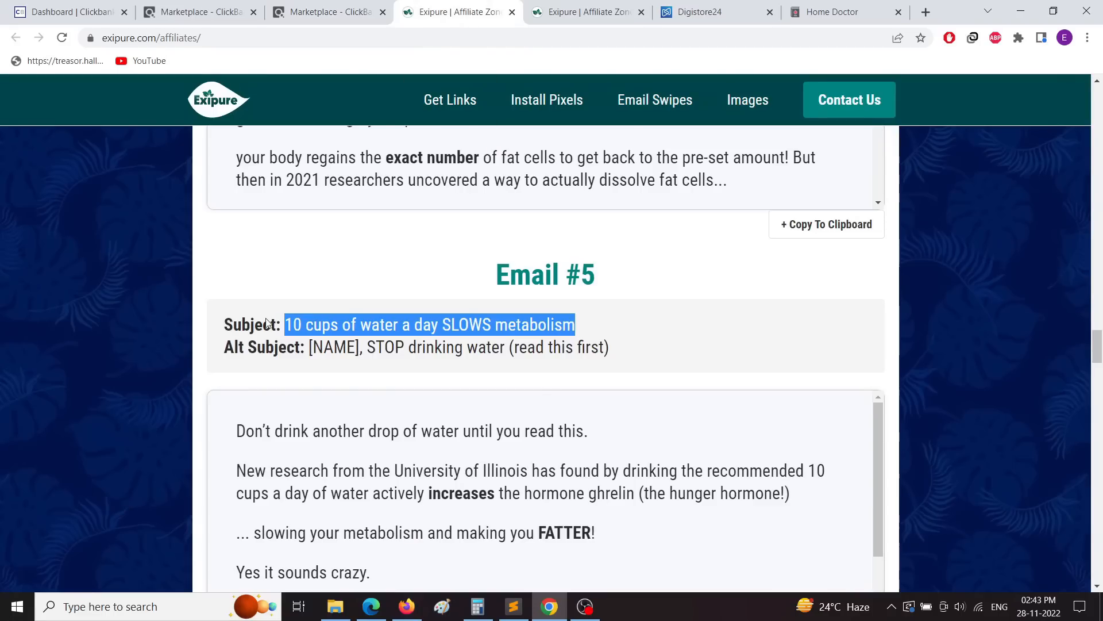
{"action": "left_click", "coordinate": [360, 266]}
{"action": "left_click", "coordinate": [319, 13]}
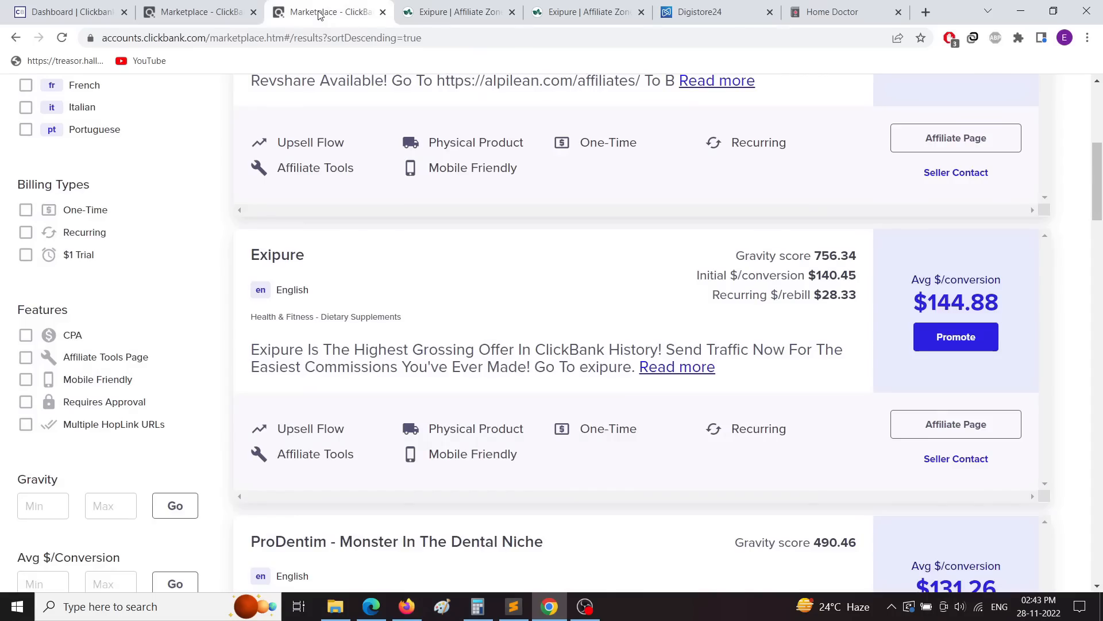
{"action": "left_click", "coordinate": [921, 345]}
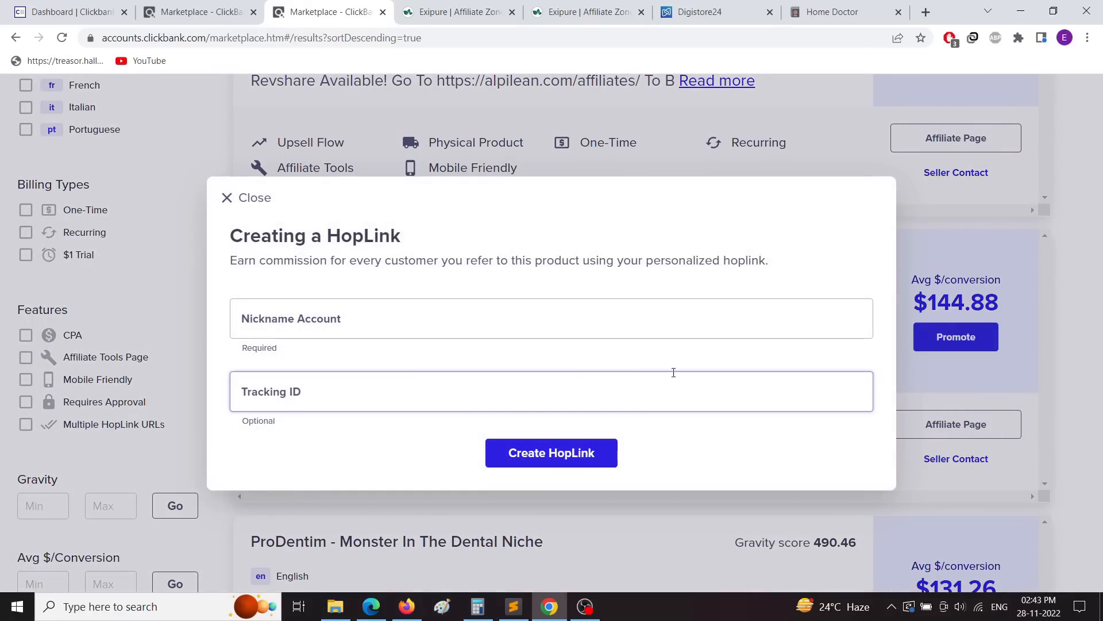
{"action": "left_click", "coordinate": [345, 318]}
{"action": "type", "text": "10 cups of water a day SLOWS metabolism"}
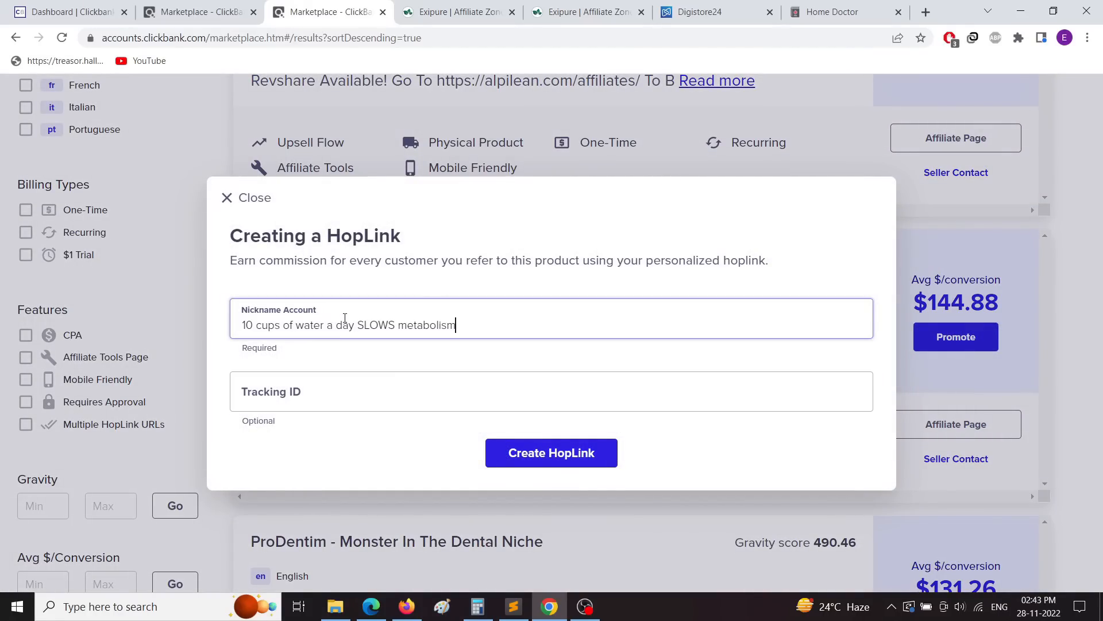
{"action": "key", "text": "ctrl+z"}
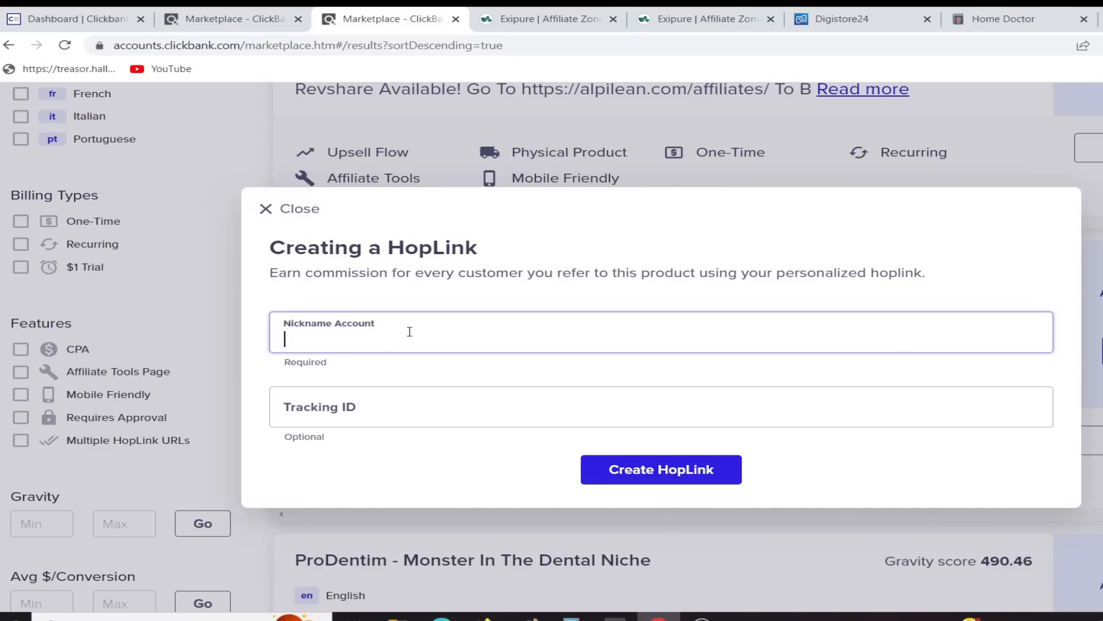
Step: Copy the account nickname from Manage Nicknames and paste it into Nickname Account
{"action": "left_click", "coordinate": [233, 22]}
{"action": "left_click", "coordinate": [46, 12]}
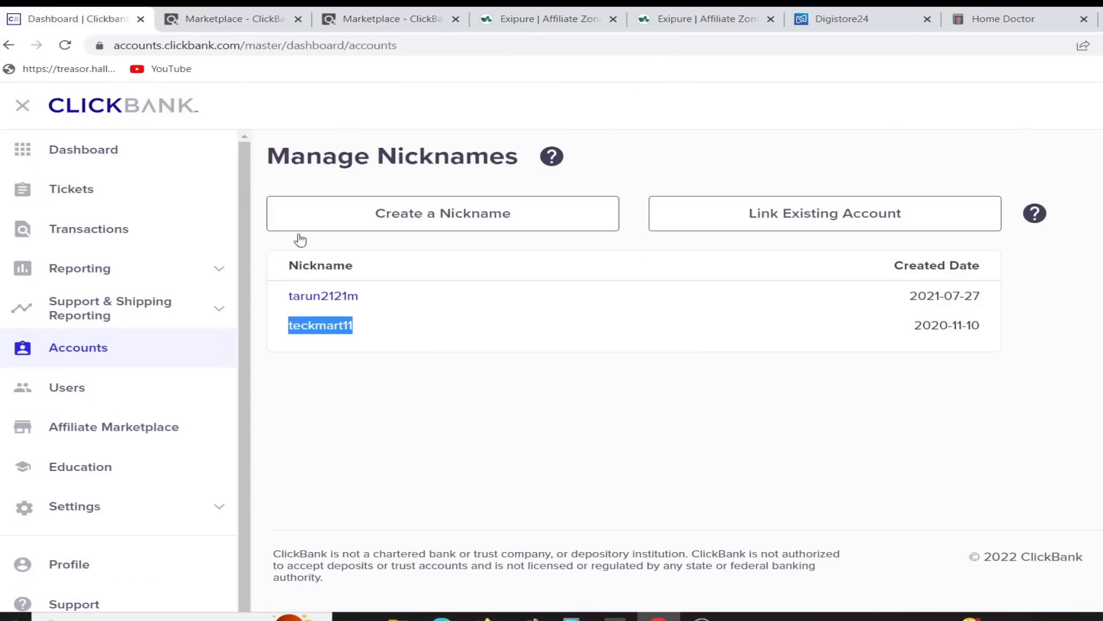
{"action": "right_click", "coordinate": [294, 325]}
{"action": "left_click", "coordinate": [347, 344]}
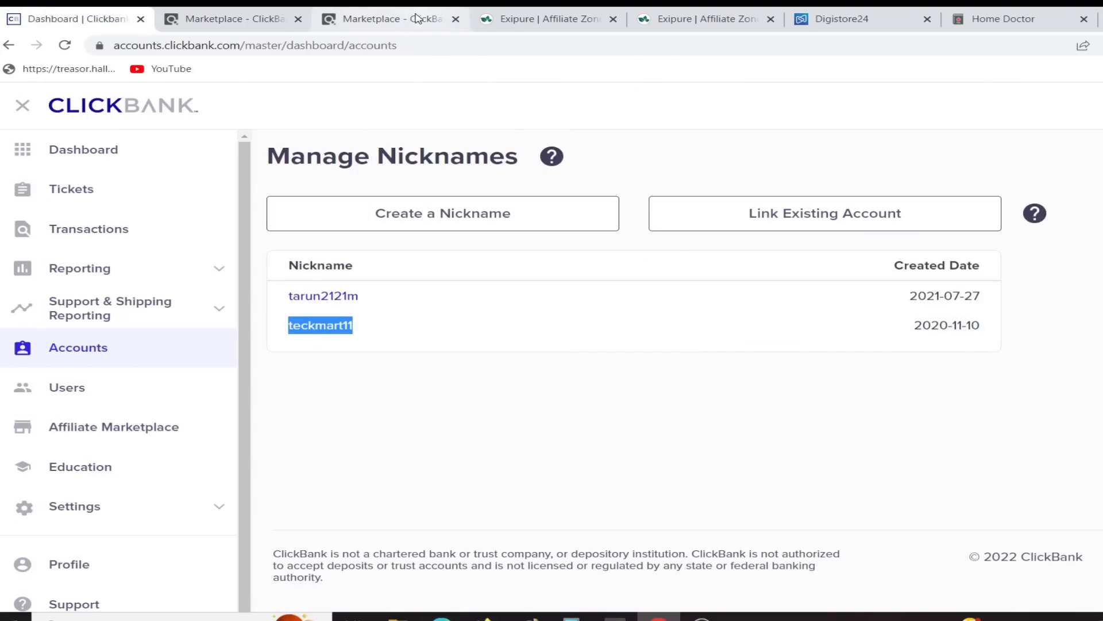
{"action": "left_click", "coordinate": [391, 19]}
{"action": "left_click", "coordinate": [368, 339]}
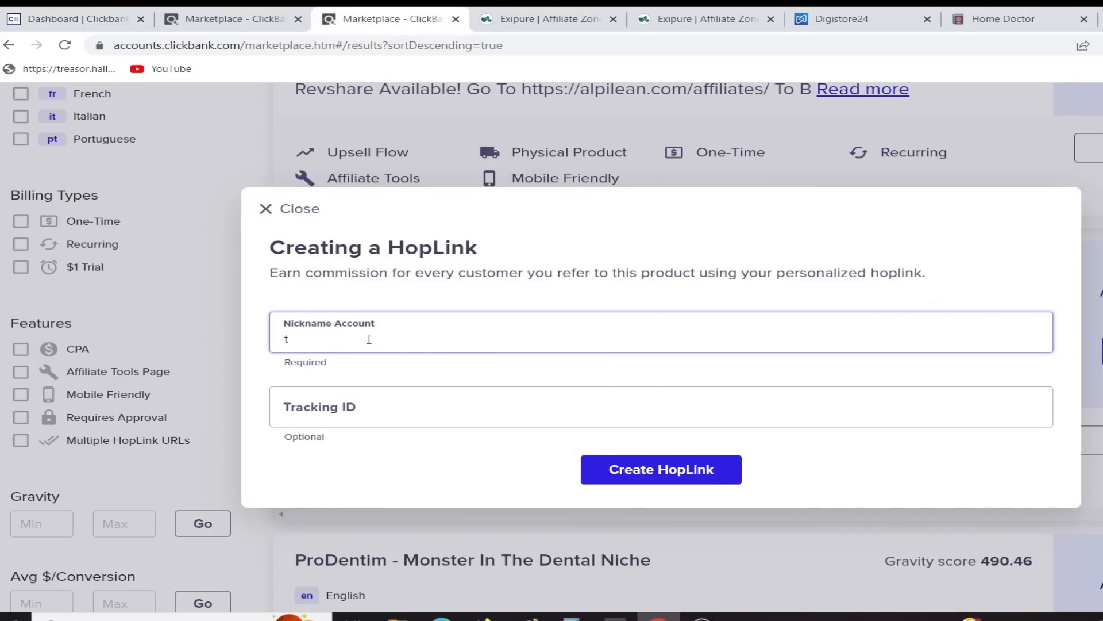
{"action": "type", "text": "teckmart11"}
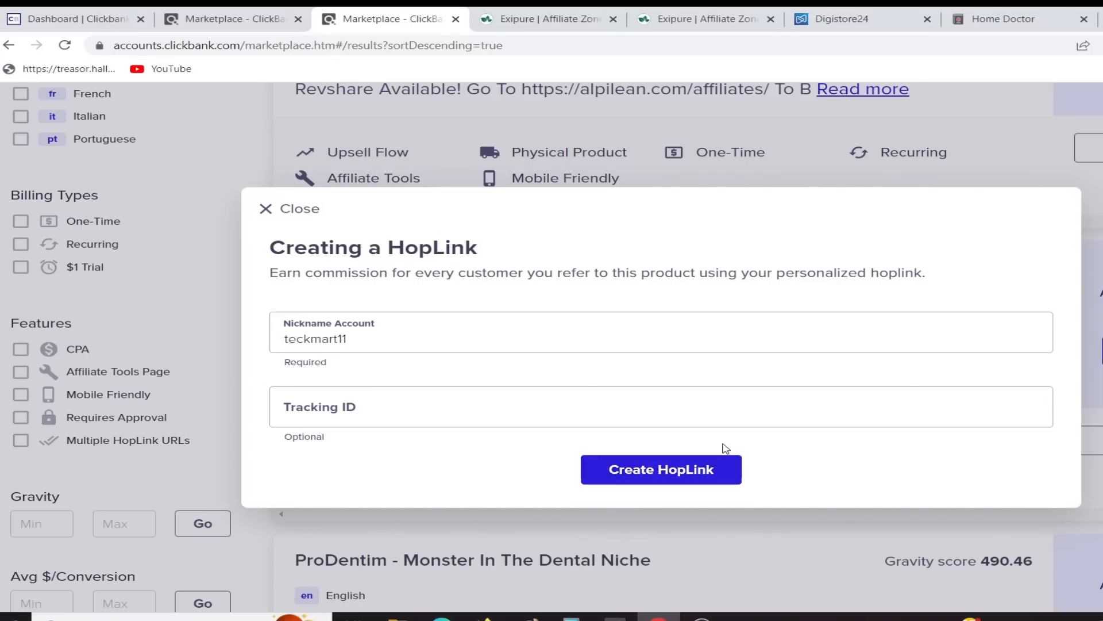
Step: Generate the encrypted Exipure HopLink, copy it, and open the URL in a new tab
{"action": "left_click", "coordinate": [724, 463]}
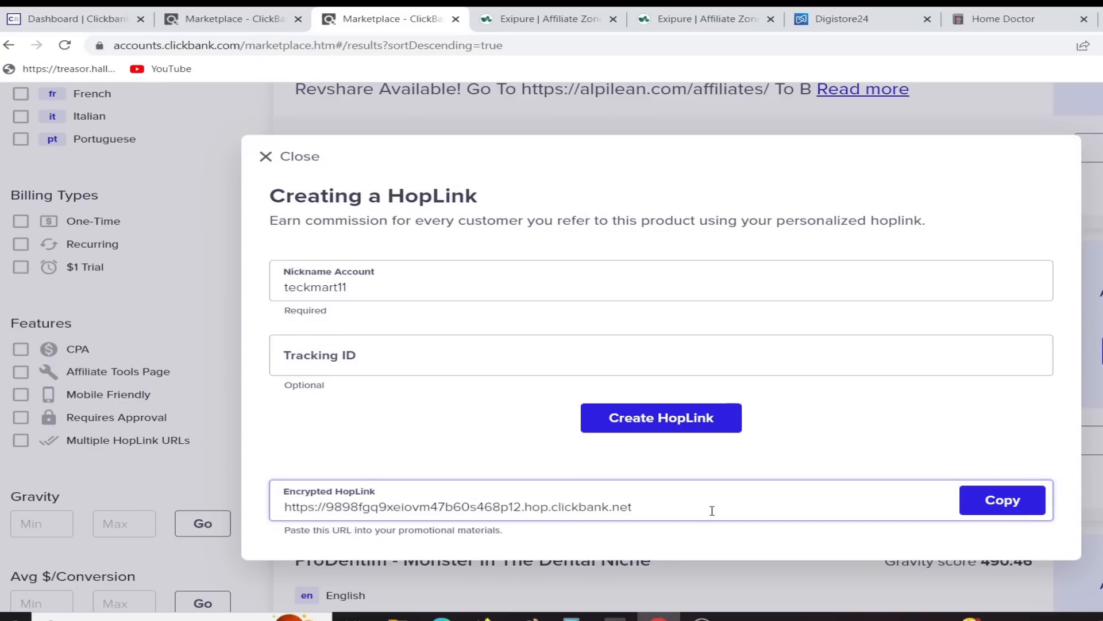
{"action": "left_click", "coordinate": [1003, 501]}
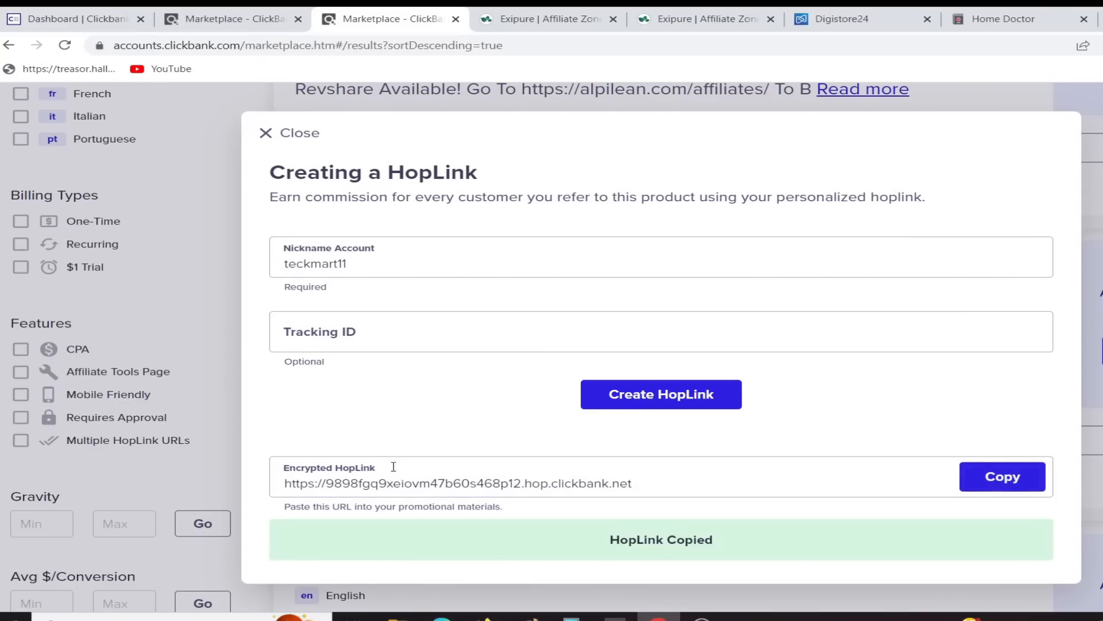
{"action": "triple_click", "coordinate": [422, 484]}
{"action": "right_click", "coordinate": [422, 485]}
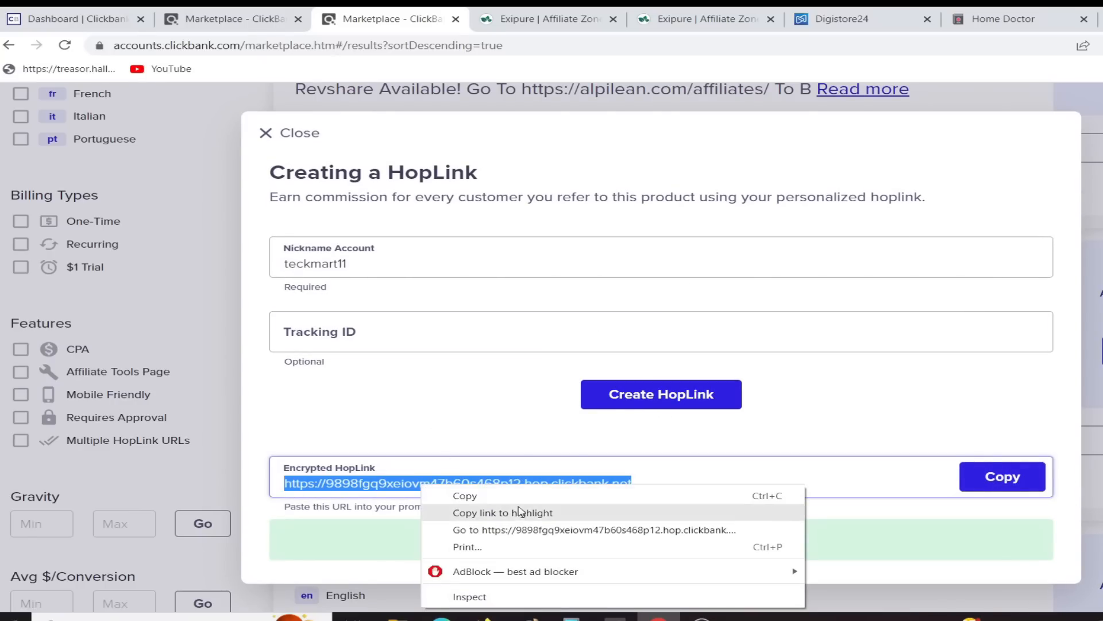
{"action": "left_click", "coordinate": [517, 530]}
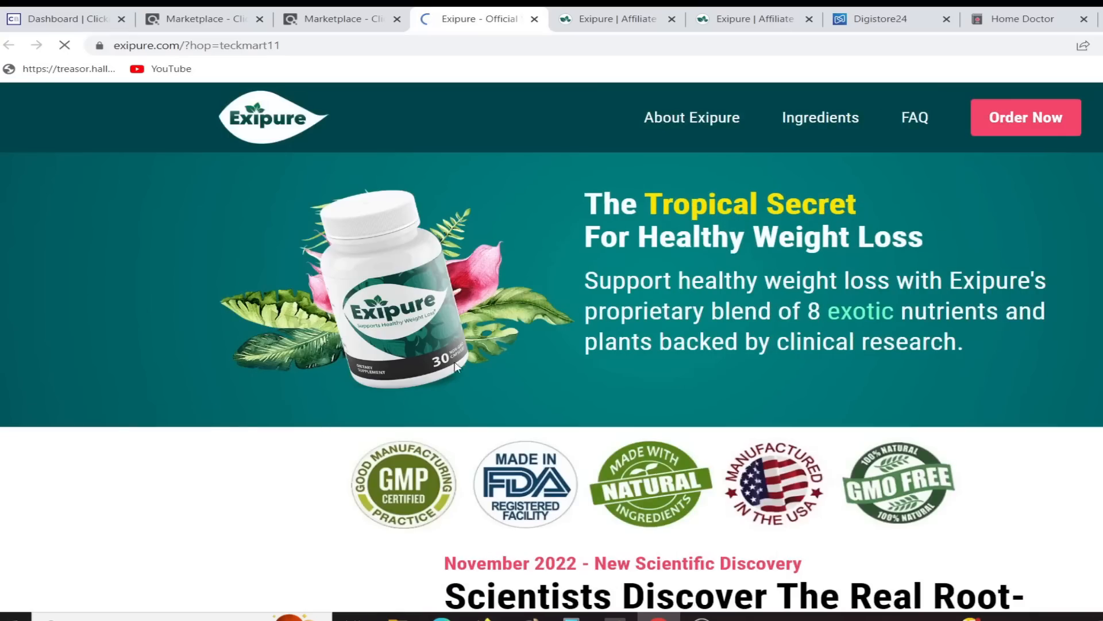
Step: Scroll through the Exipure sales page loaded via hop.clickbank.net to confirm the affiliate hop
{"action": "scroll", "coordinate": [442, 351], "scroll_direction": "down", "scroll_amount": 10}
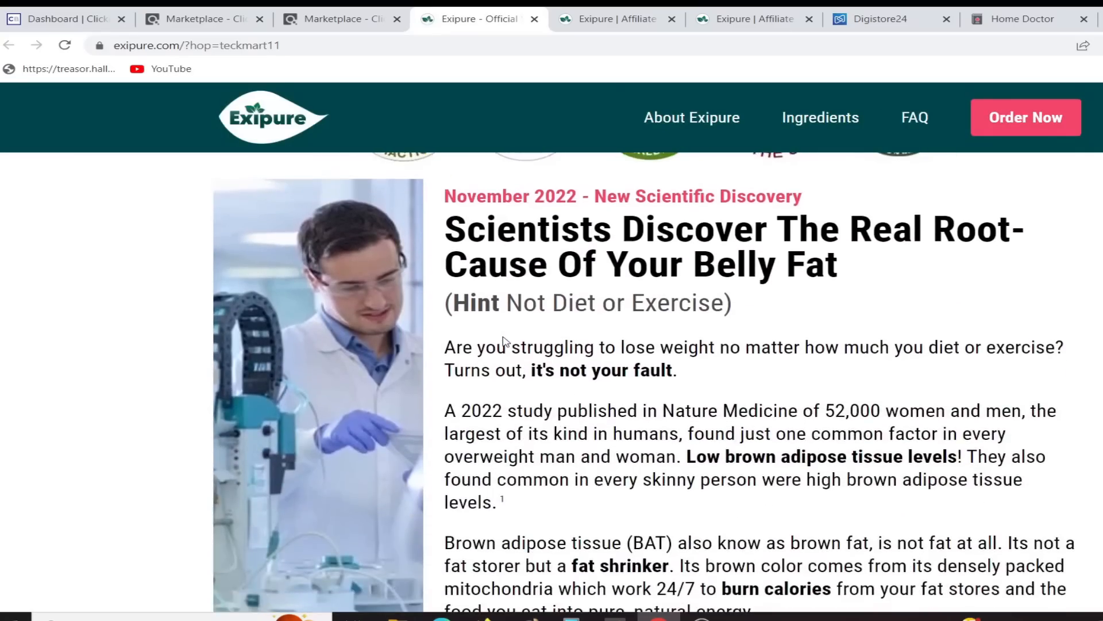
{"action": "scroll", "coordinate": [700, 359], "scroll_direction": "down", "scroll_amount": 15}
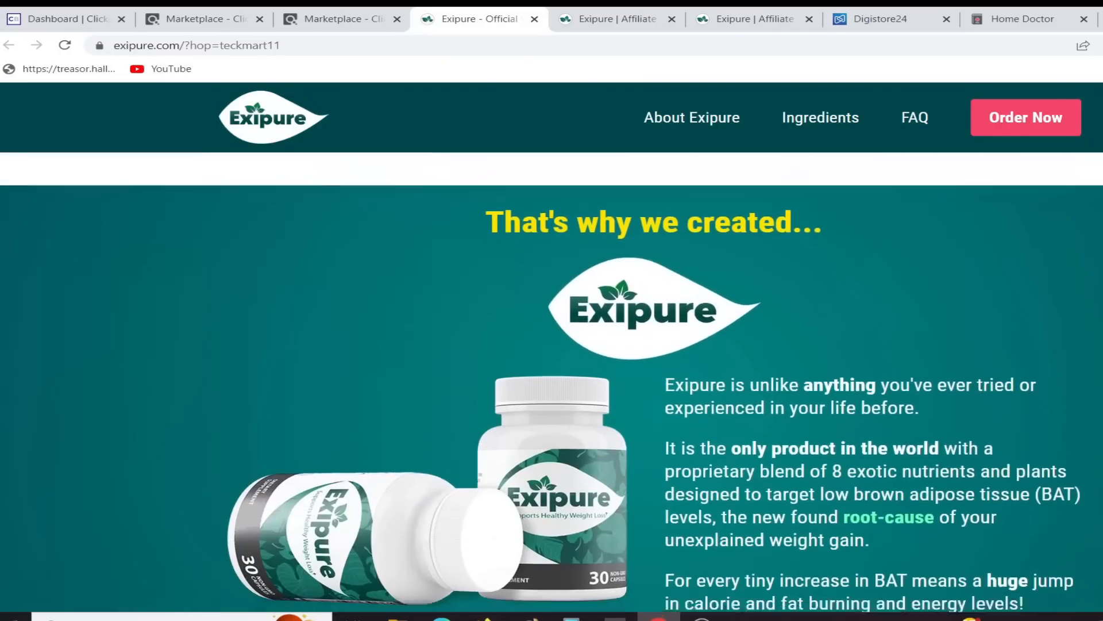
{"action": "scroll", "coordinate": [857, 361], "scroll_direction": "down", "scroll_amount": 4}
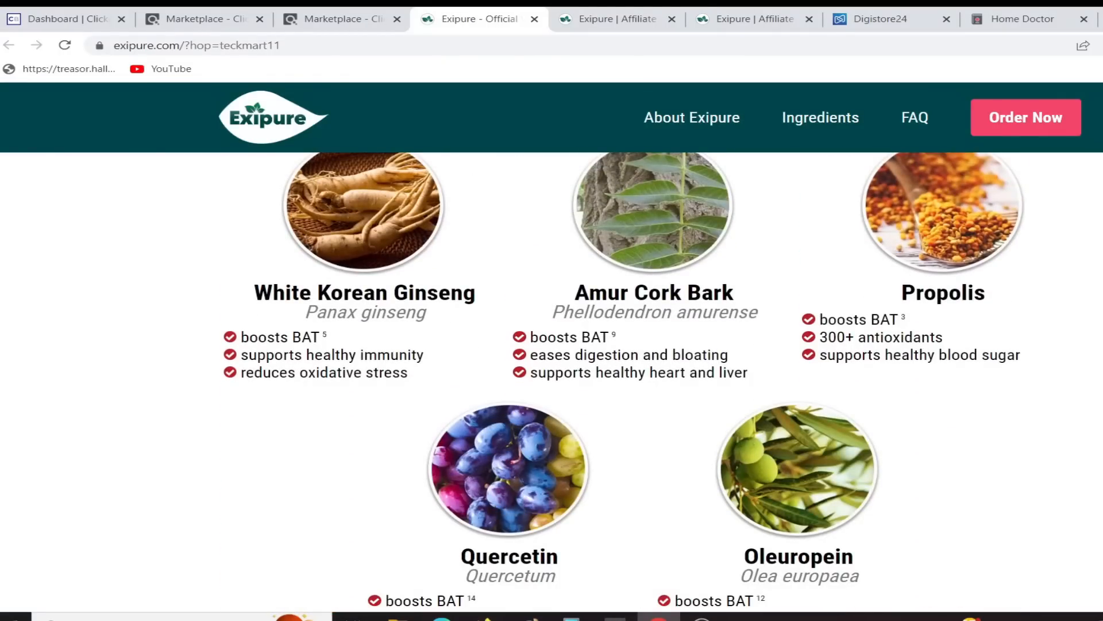
{"action": "scroll", "coordinate": [551, 382], "scroll_direction": "down", "scroll_amount": 15}
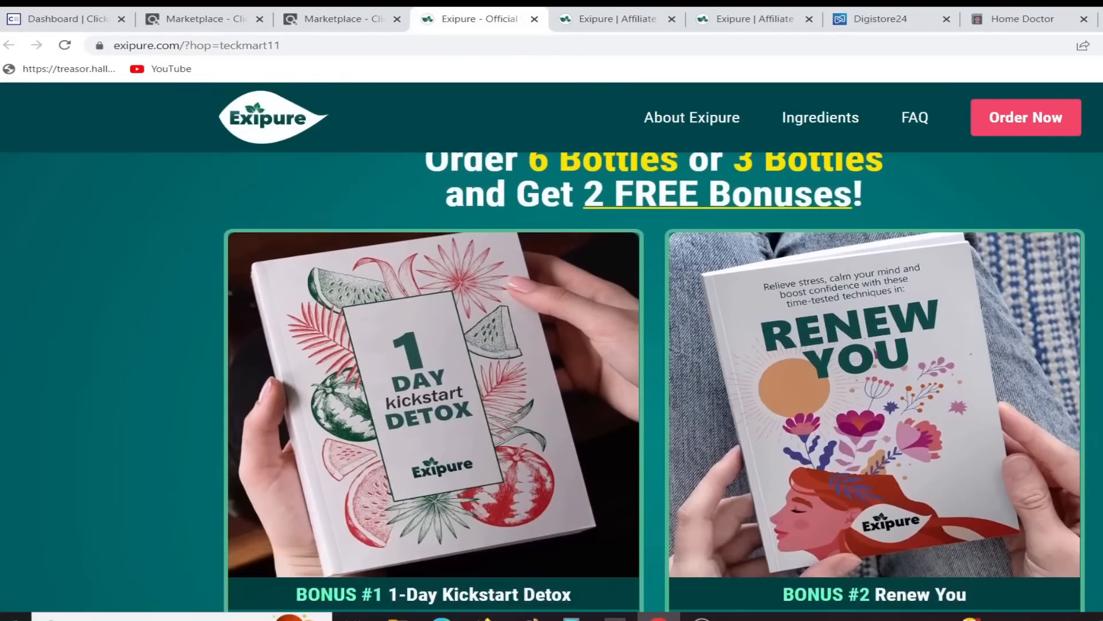
{"action": "scroll", "coordinate": [756, 353], "scroll_direction": "down", "scroll_amount": 15}
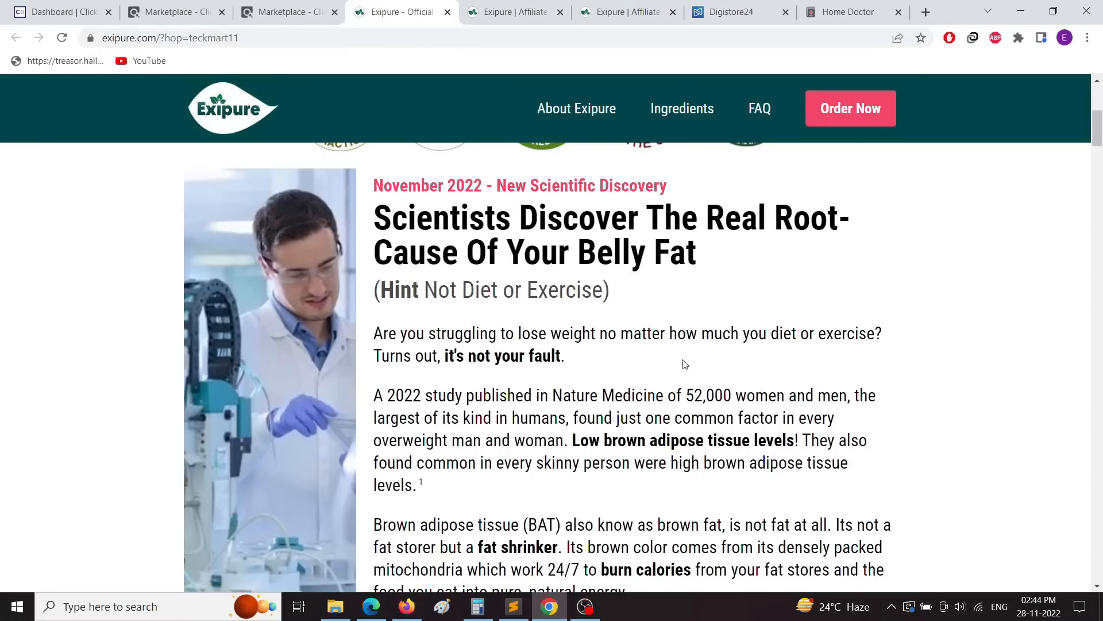
{"action": "scroll", "coordinate": [685, 364], "scroll_direction": "up", "scroll_amount": 1}
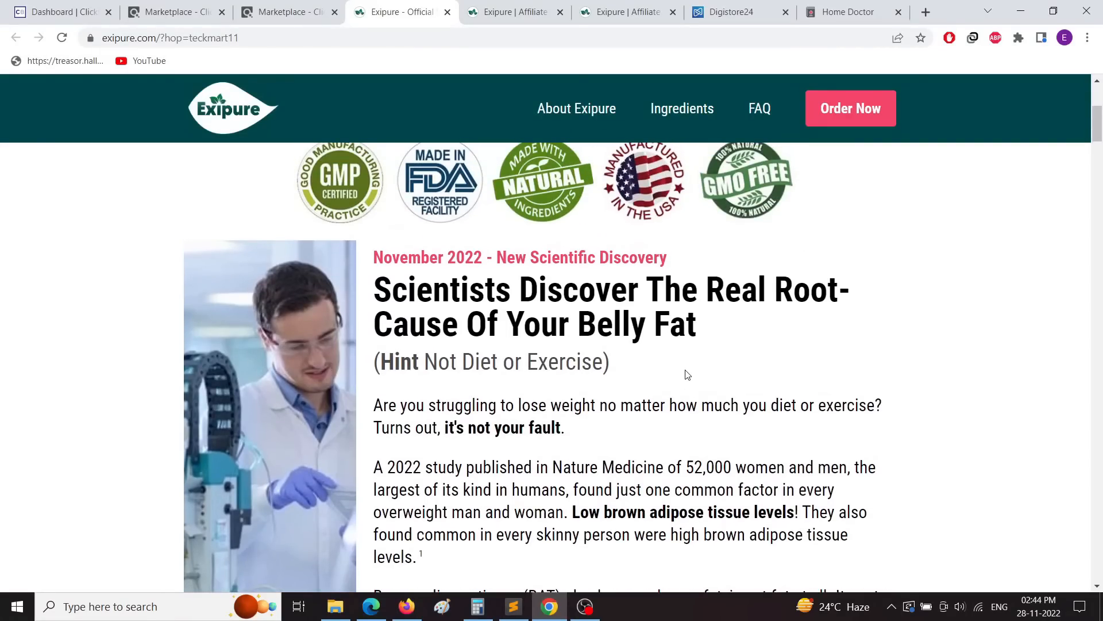
{"action": "scroll", "coordinate": [687, 375], "scroll_direction": "down", "scroll_amount": 1}
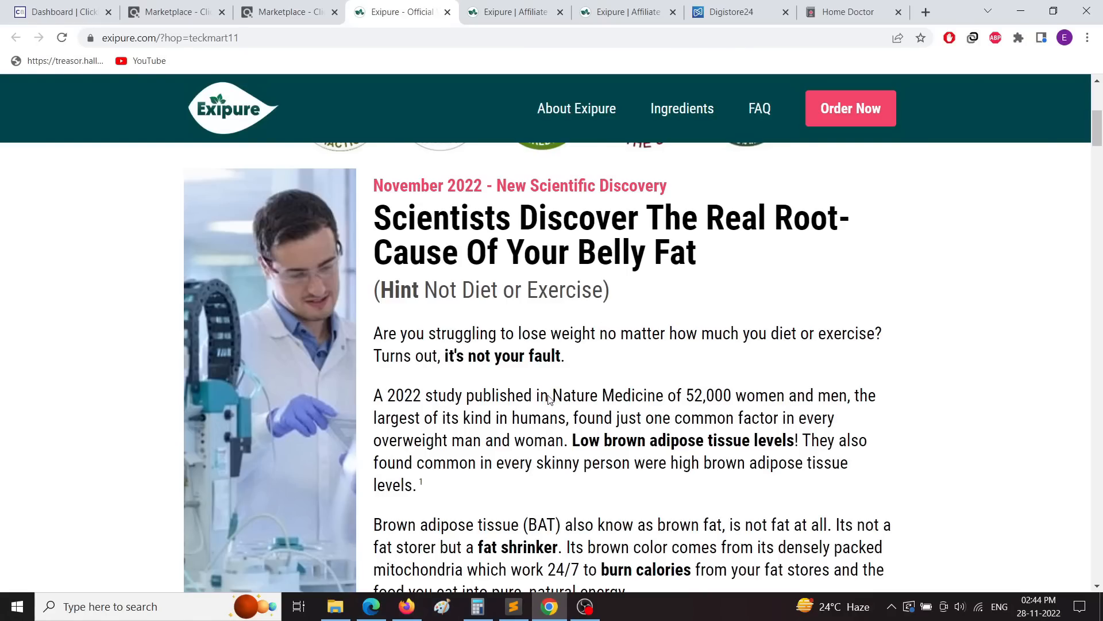
{"action": "scroll", "coordinate": [549, 399], "scroll_direction": "down", "scroll_amount": 1}
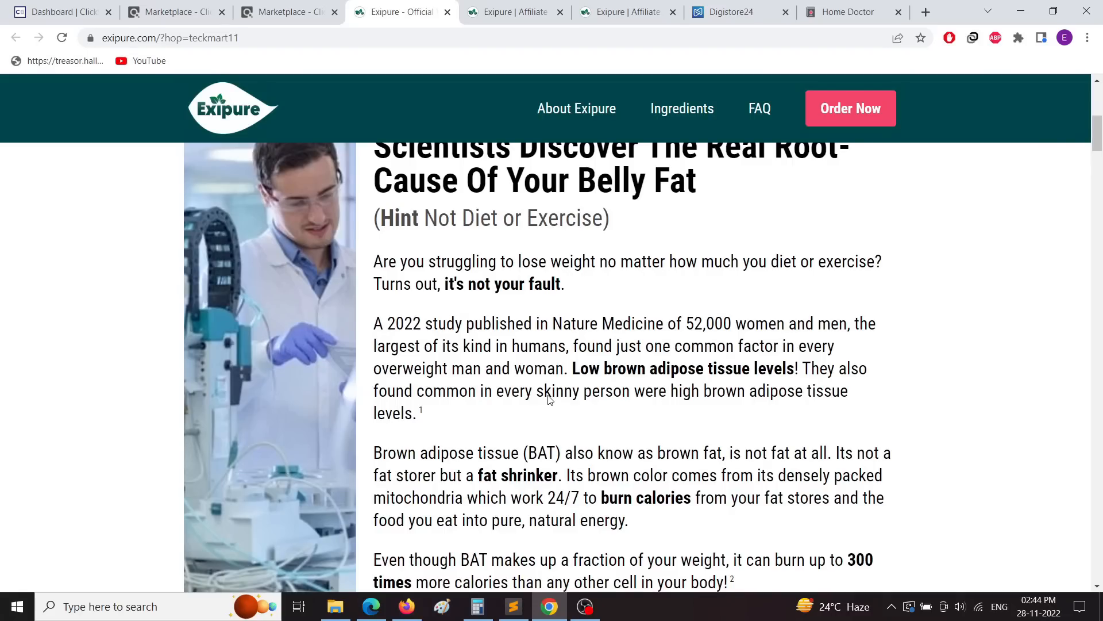
{"action": "scroll", "coordinate": [549, 399], "scroll_direction": "up", "scroll_amount": 1}
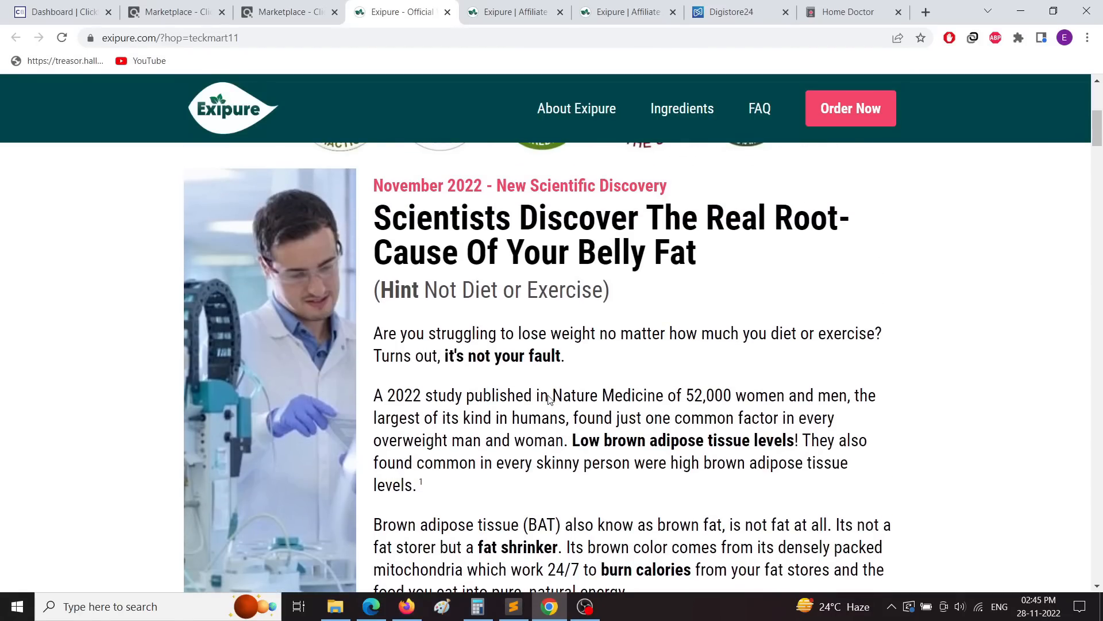
Step: From the ConvertKit dashboard, choose Create a new > Landing page
{"action": "left_click", "coordinate": [407, 606]}
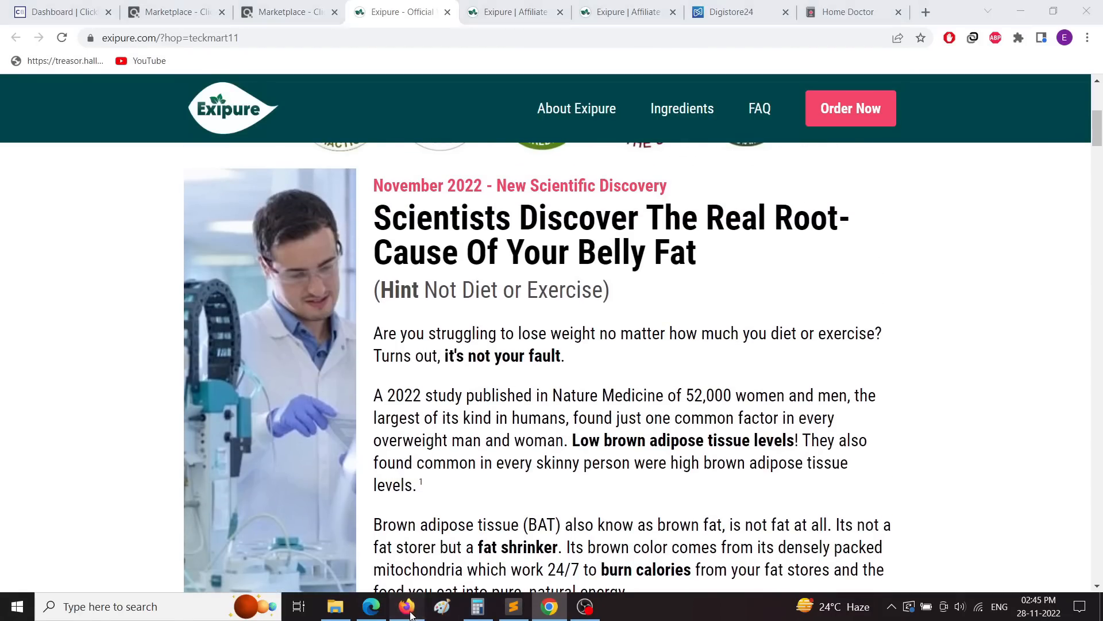
{"action": "left_click", "coordinate": [341, 13]}
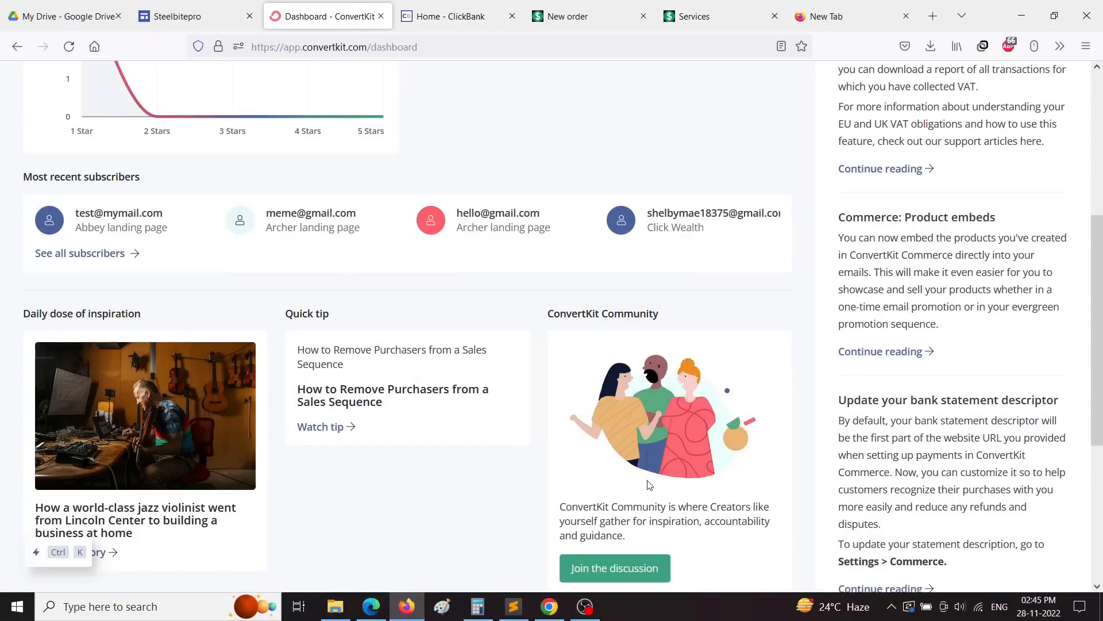
{"action": "scroll", "coordinate": [556, 492], "scroll_direction": "up", "scroll_amount": 5}
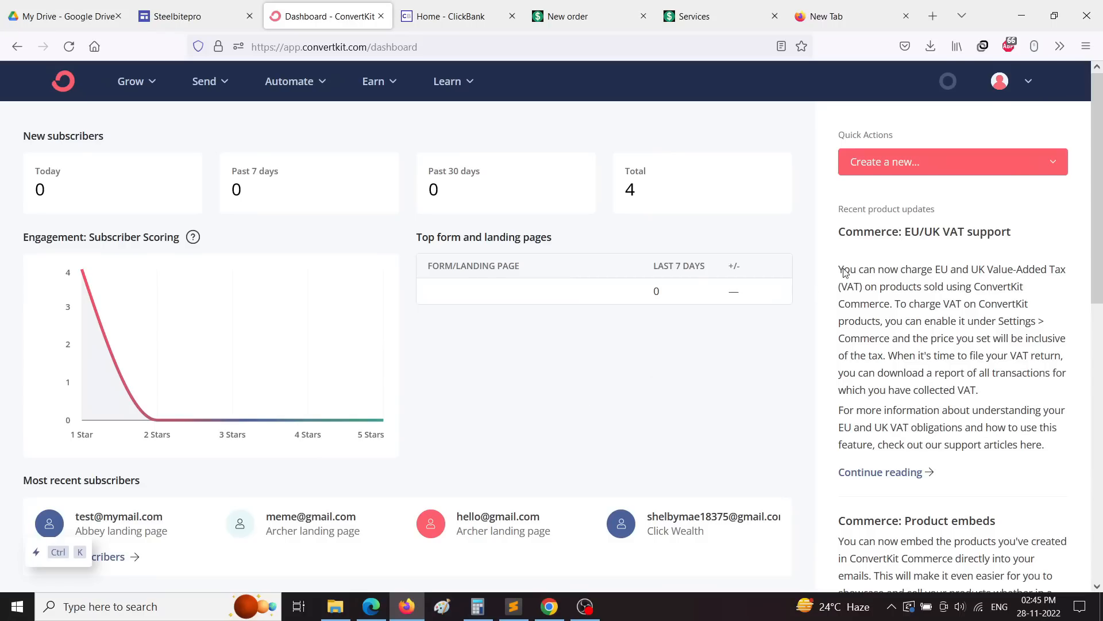
{"action": "left_click", "coordinate": [913, 166]}
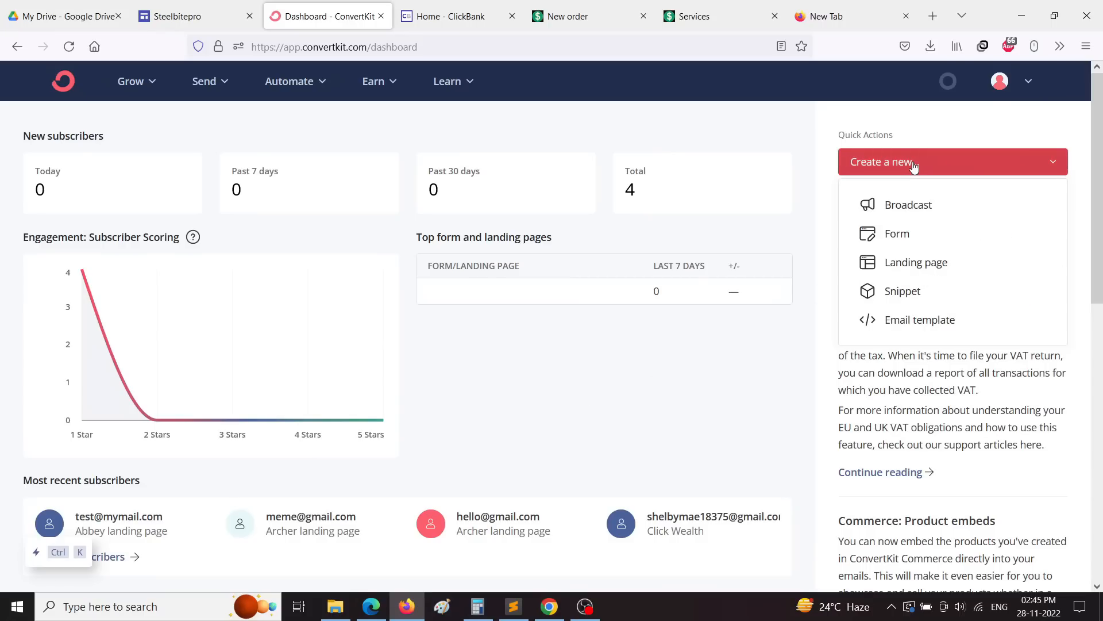
{"action": "left_click", "coordinate": [718, 128]}
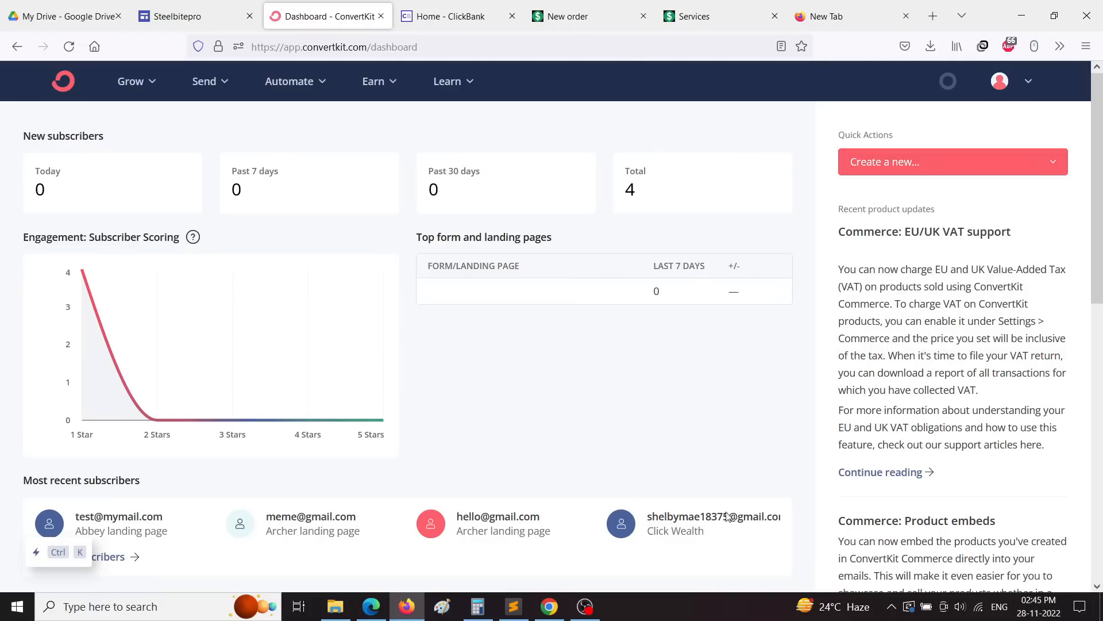
{"action": "left_click", "coordinate": [921, 167]}
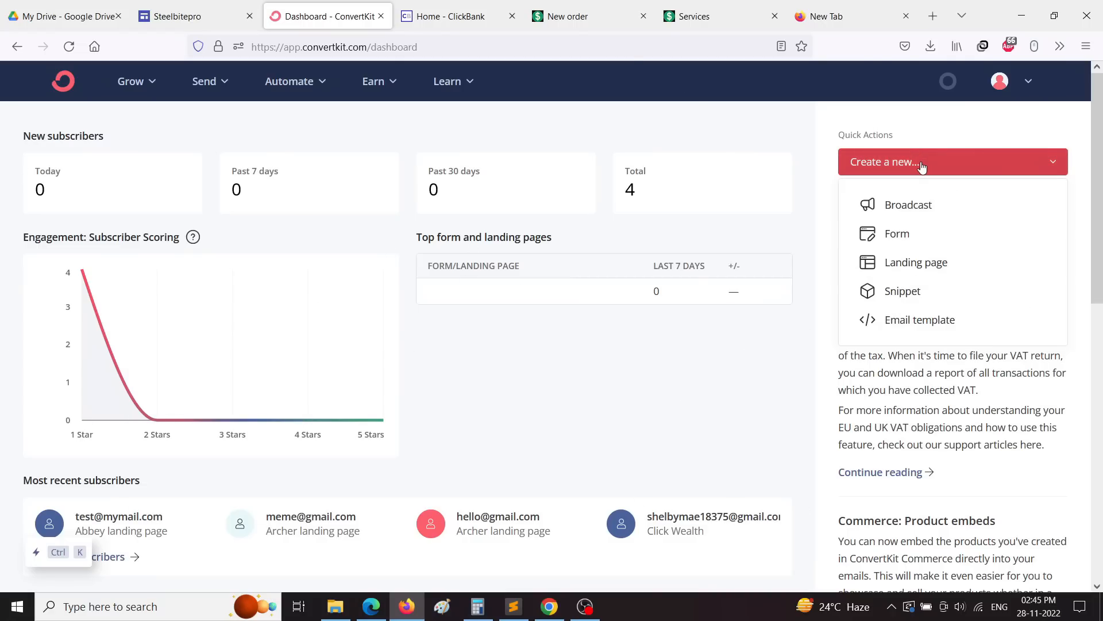
{"action": "left_click", "coordinate": [910, 264]}
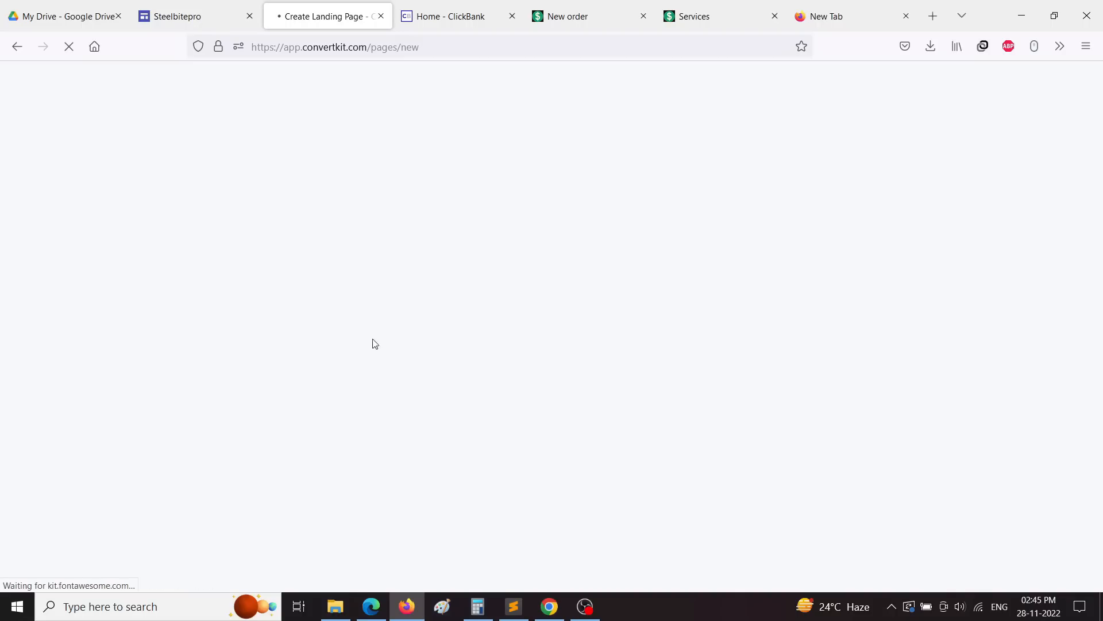
Step: Scroll through the template gallery showing Abbey, Alberta, Cedar and Centennial
{"action": "scroll", "coordinate": [143, 170], "scroll_direction": "down", "scroll_amount": 5}
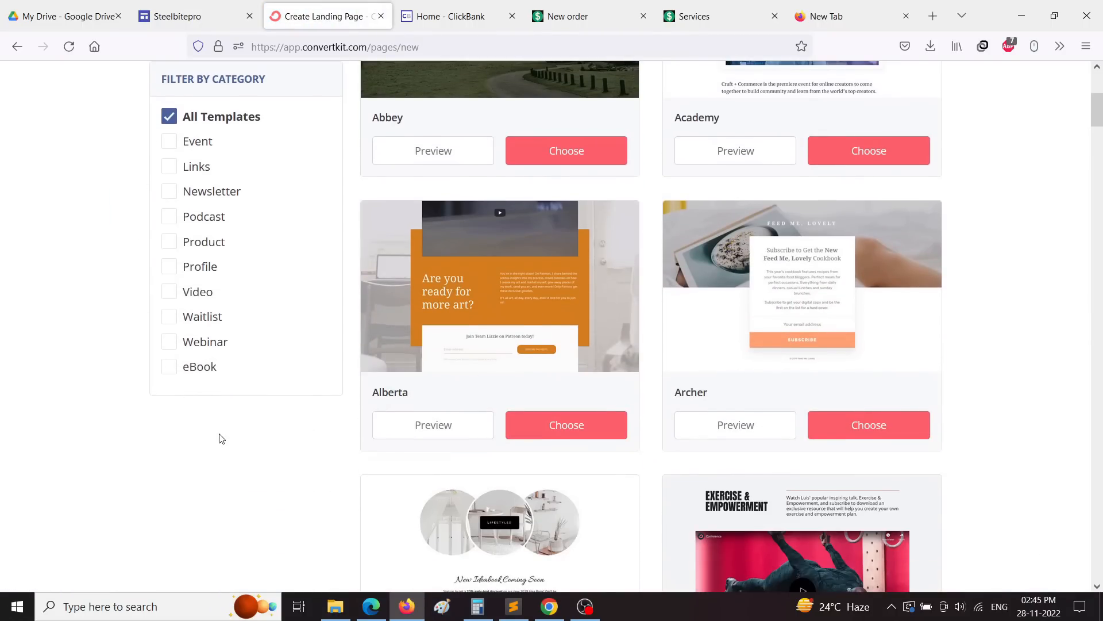
{"action": "scroll", "coordinate": [765, 442], "scroll_direction": "up", "scroll_amount": 1}
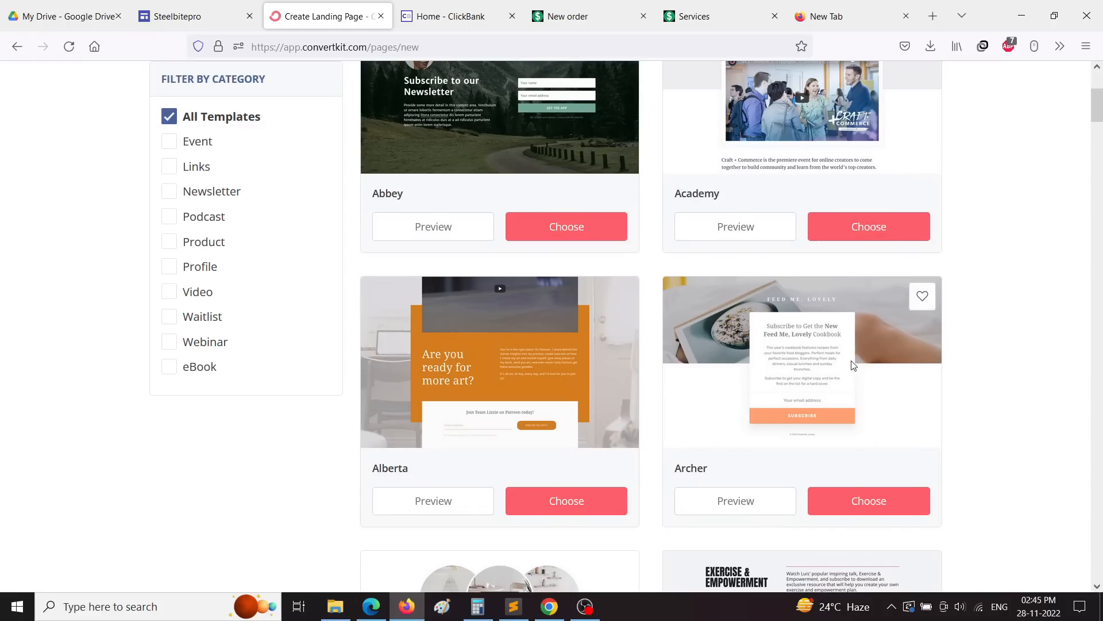
{"action": "scroll", "coordinate": [747, 362], "scroll_direction": "down", "scroll_amount": 2}
{"action": "scroll", "coordinate": [503, 403], "scroll_direction": "down", "scroll_amount": 3}
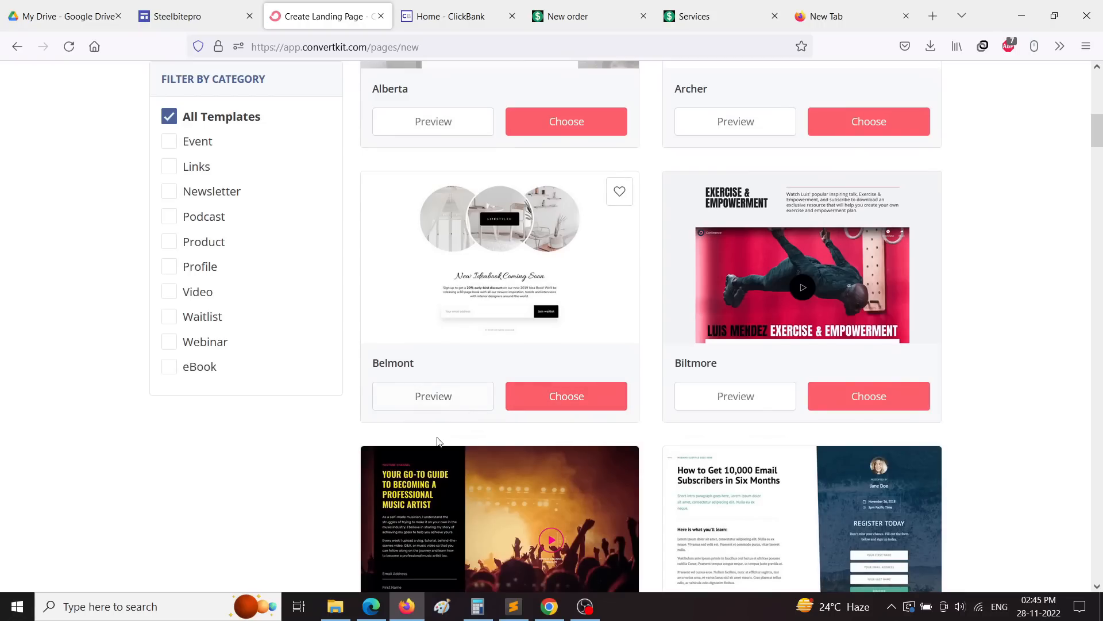
{"action": "scroll", "coordinate": [574, 443], "scroll_direction": "down", "scroll_amount": 3}
{"action": "scroll", "coordinate": [574, 441], "scroll_direction": "down", "scroll_amount": 8}
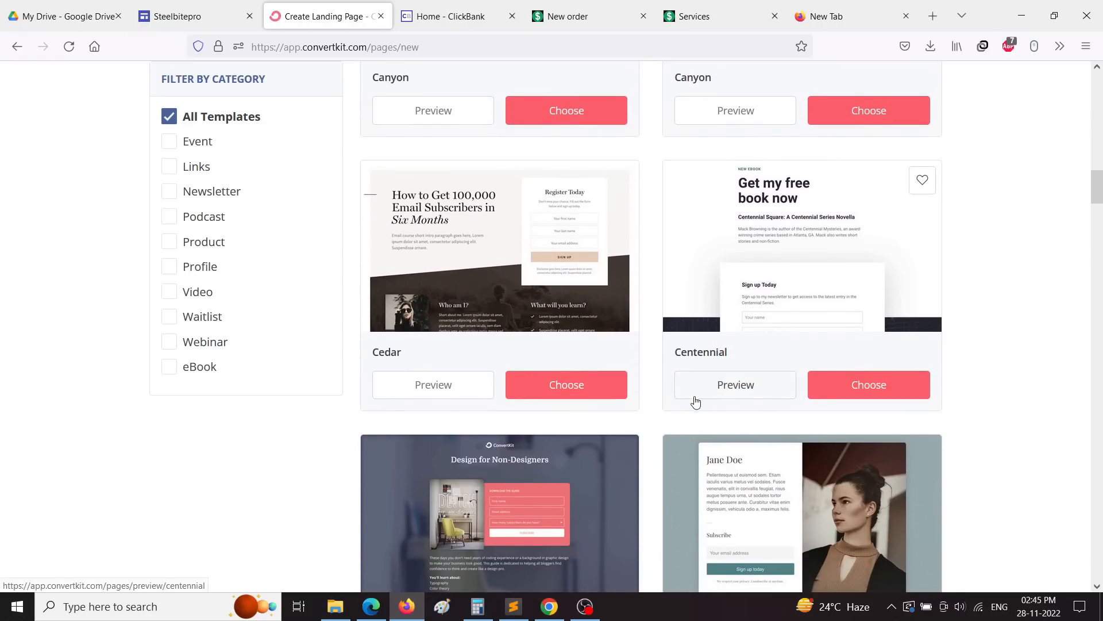
Step: Preview the Centennial template on desktop and in phone view
{"action": "left_click", "coordinate": [756, 395]}
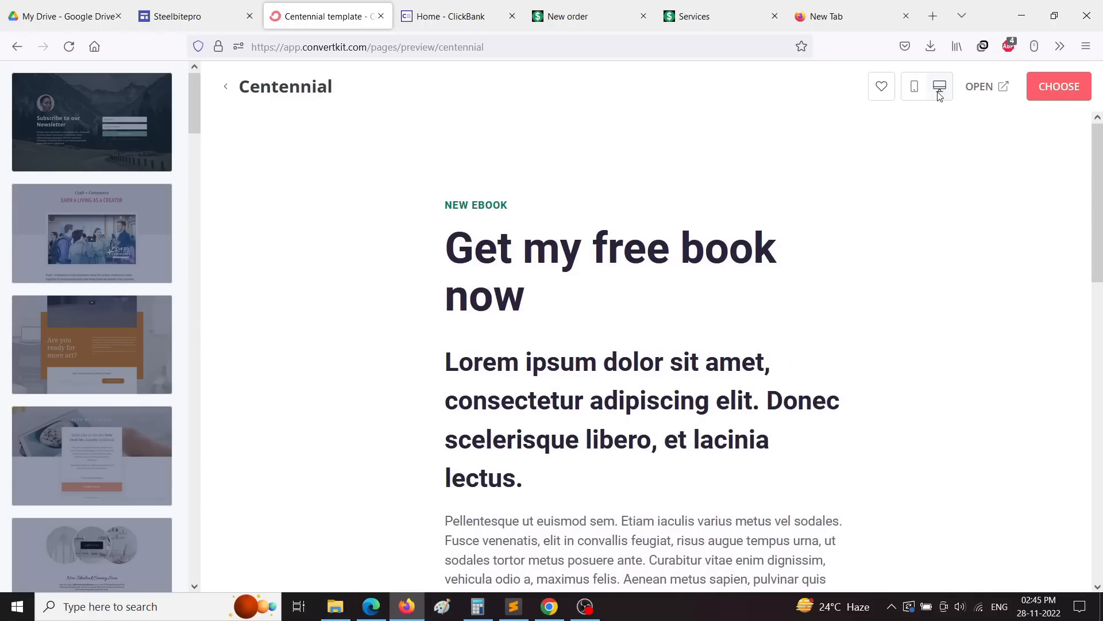
{"action": "scroll", "coordinate": [607, 390], "scroll_direction": "down", "scroll_amount": 10}
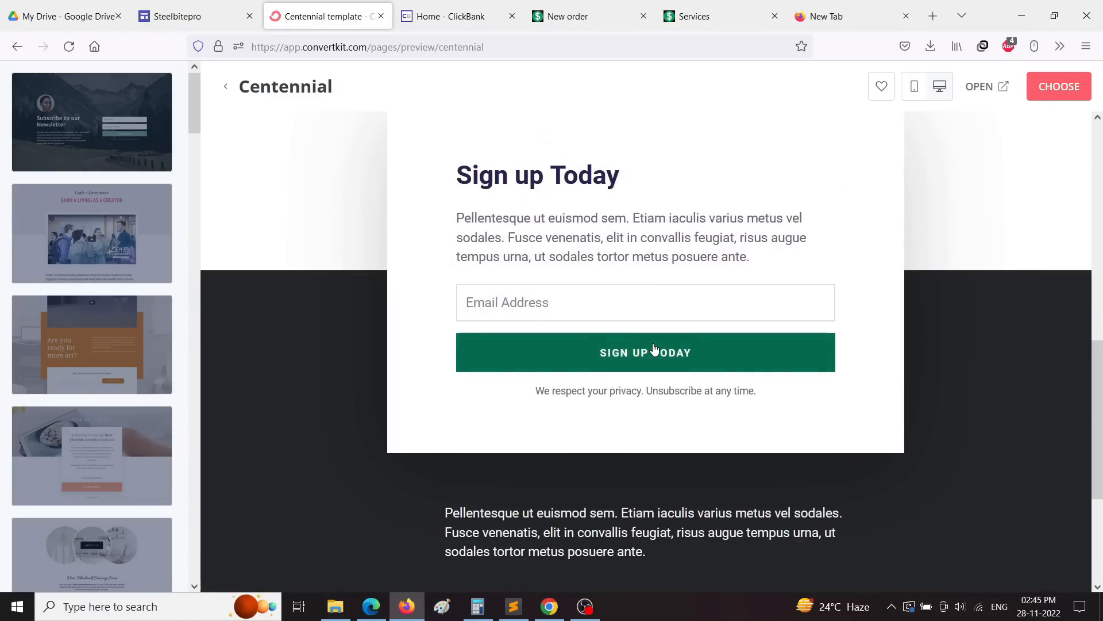
{"action": "scroll", "coordinate": [607, 391], "scroll_direction": "down", "scroll_amount": 4}
{"action": "scroll", "coordinate": [630, 458], "scroll_direction": "up", "scroll_amount": 12}
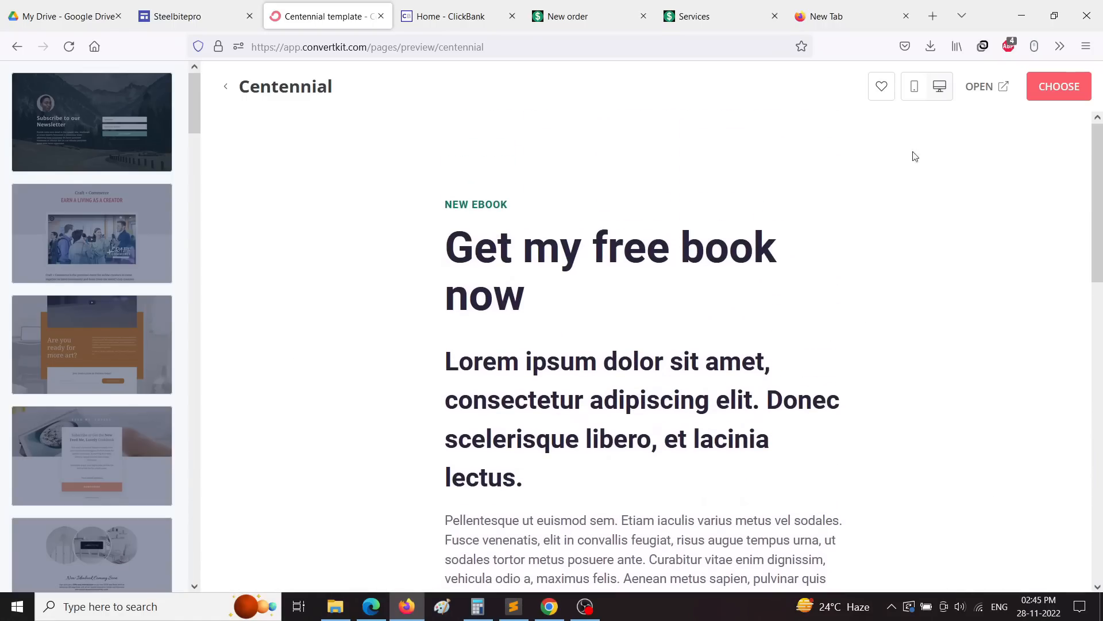
{"action": "left_click", "coordinate": [914, 87]}
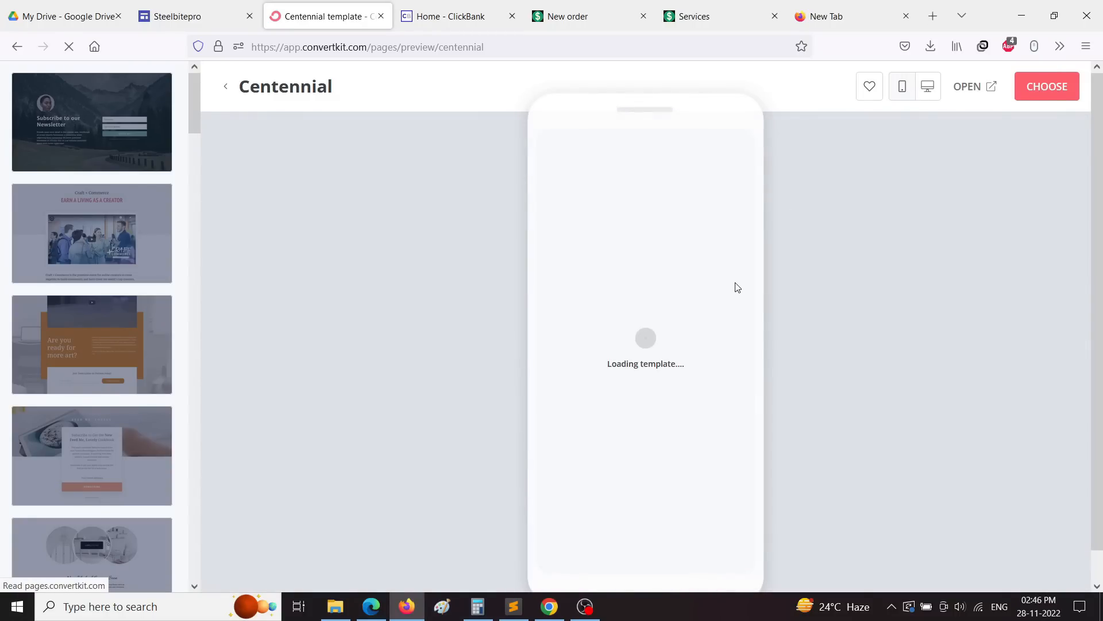
{"action": "scroll", "coordinate": [692, 345], "scroll_direction": "down", "scroll_amount": 5}
{"action": "scroll", "coordinate": [692, 345], "scroll_direction": "down", "scroll_amount": 2}
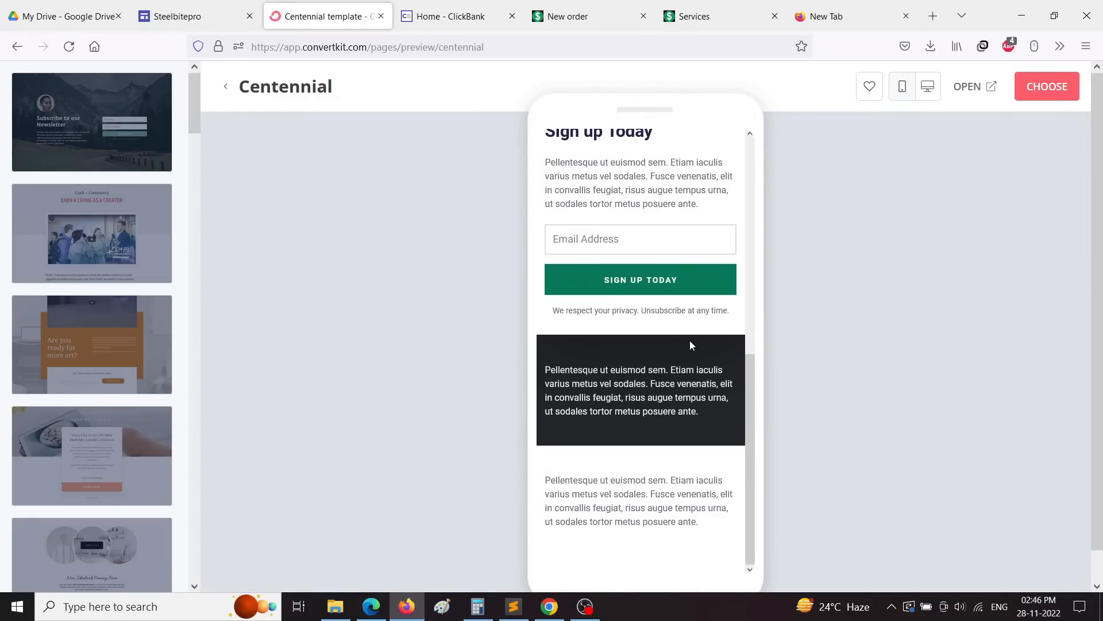
{"action": "scroll", "coordinate": [92, 454], "scroll_direction": "down", "scroll_amount": 5}
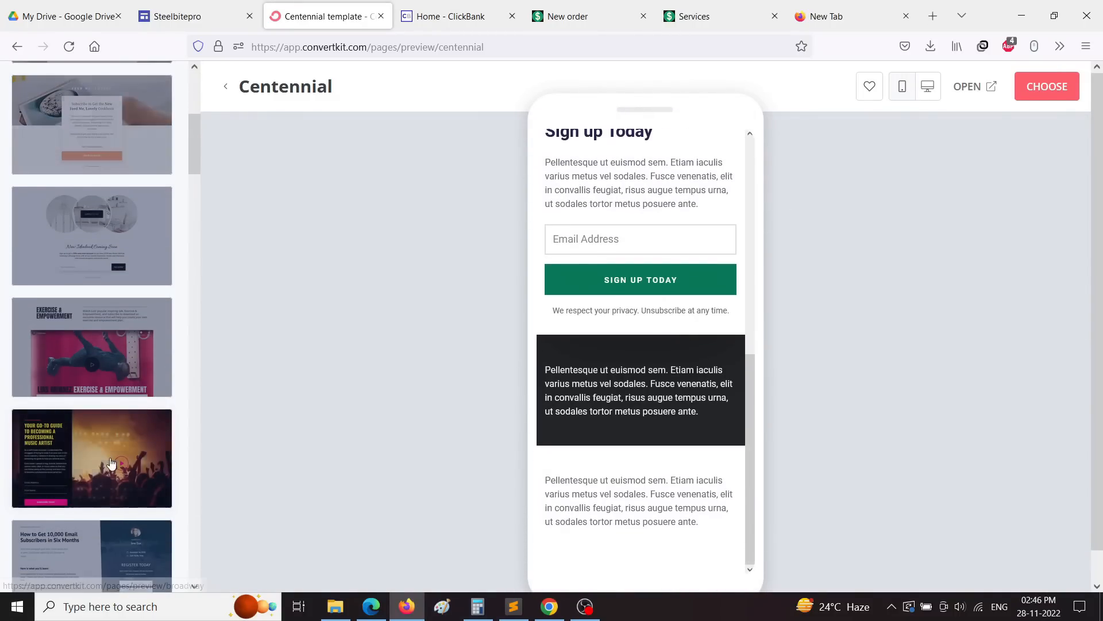
Step: Preview the Belmont template and scroll through it
{"action": "left_click", "coordinate": [97, 234]}
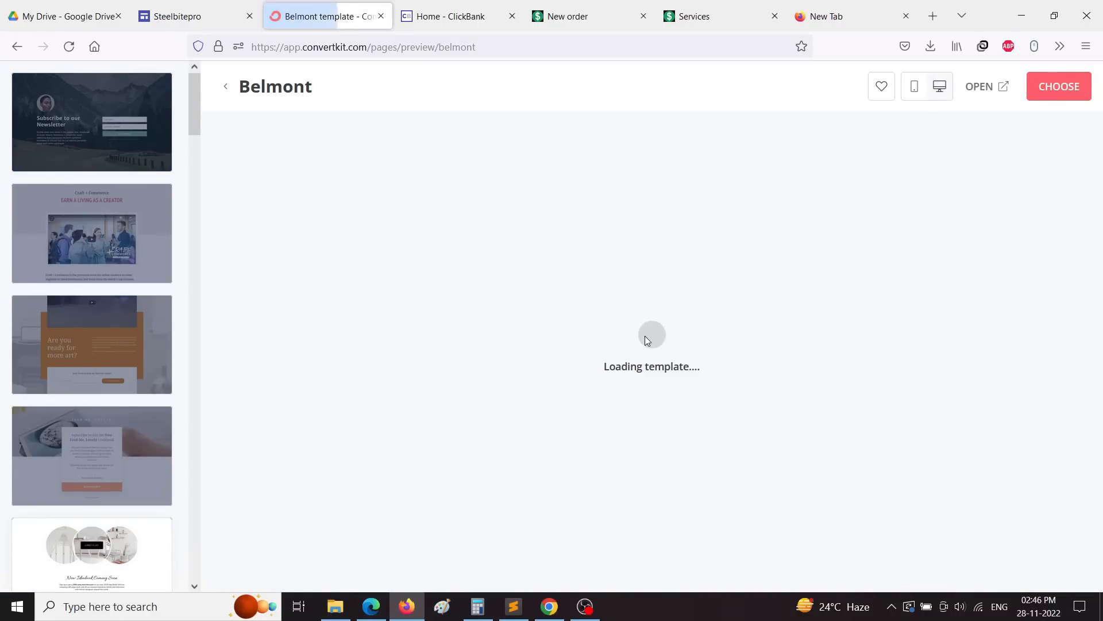
{"action": "scroll", "coordinate": [480, 386], "scroll_direction": "down", "scroll_amount": 5}
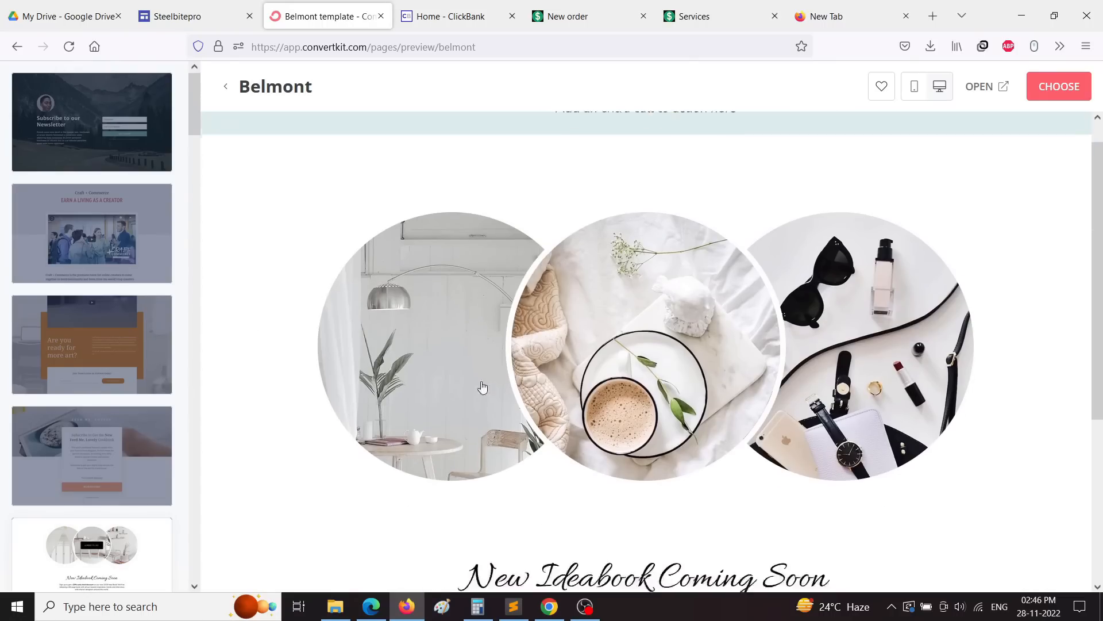
{"action": "scroll", "coordinate": [164, 443], "scroll_direction": "down", "scroll_amount": 9}
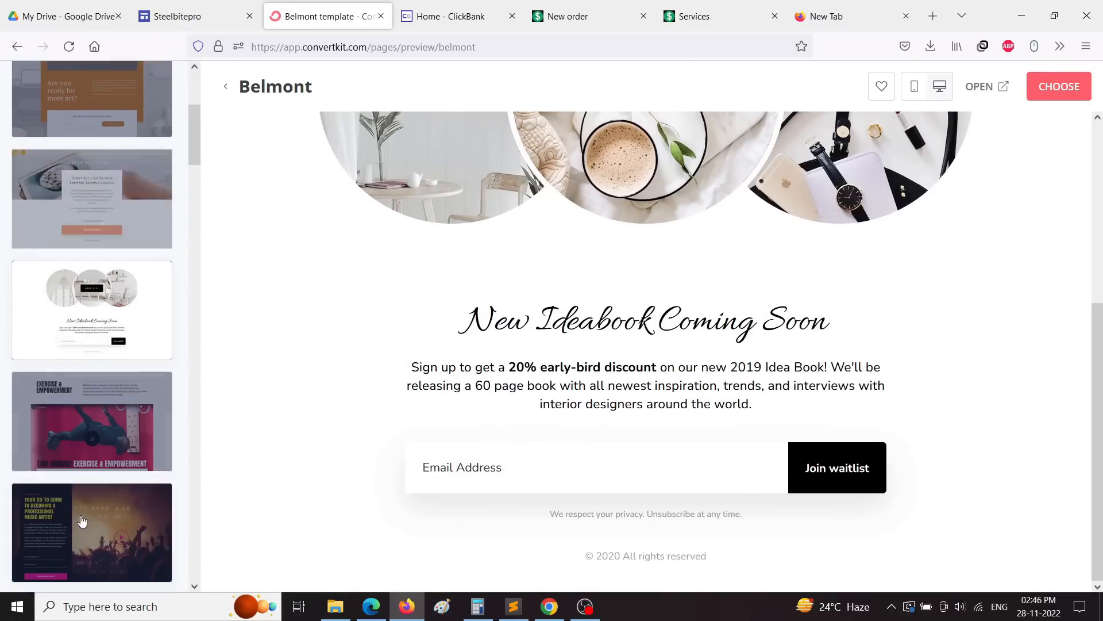
{"action": "scroll", "coordinate": [86, 465], "scroll_direction": "down", "scroll_amount": 8}
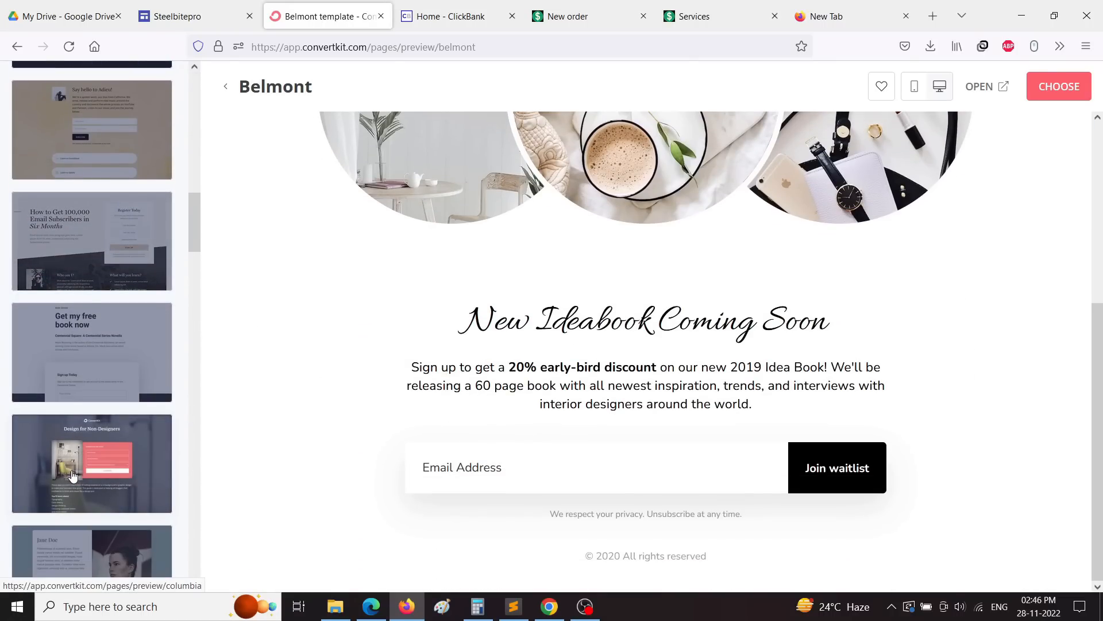
{"action": "scroll", "coordinate": [81, 471], "scroll_direction": "up", "scroll_amount": 10}
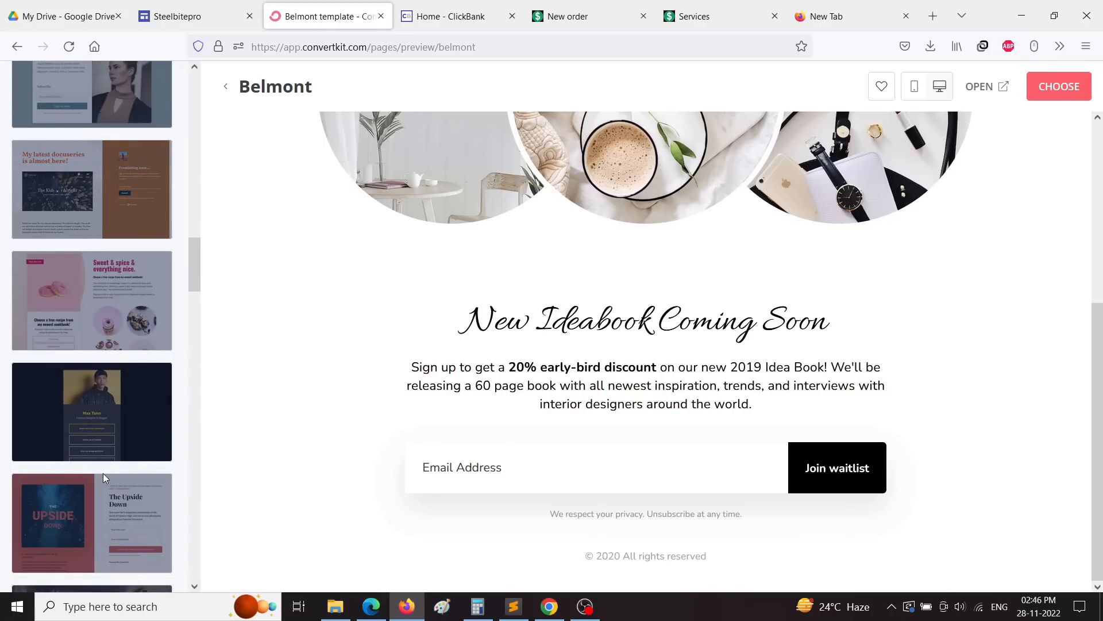
{"action": "scroll", "coordinate": [105, 479], "scroll_direction": "up", "scroll_amount": 8}
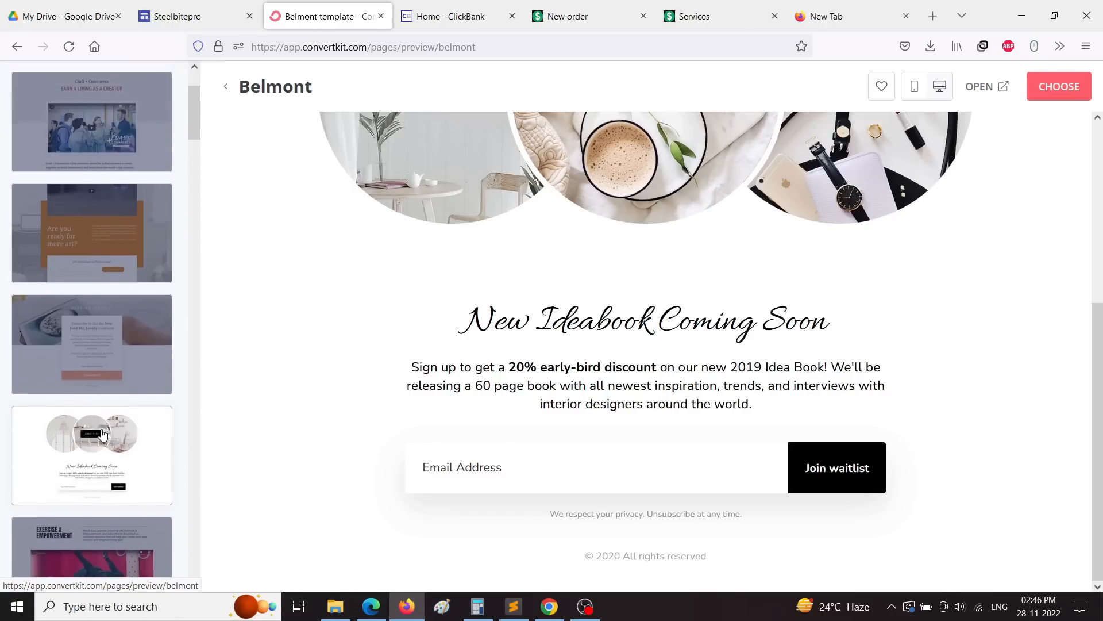
Step: Preview the Archer template in phone view, then return it to desktop size
{"action": "left_click", "coordinate": [84, 366]}
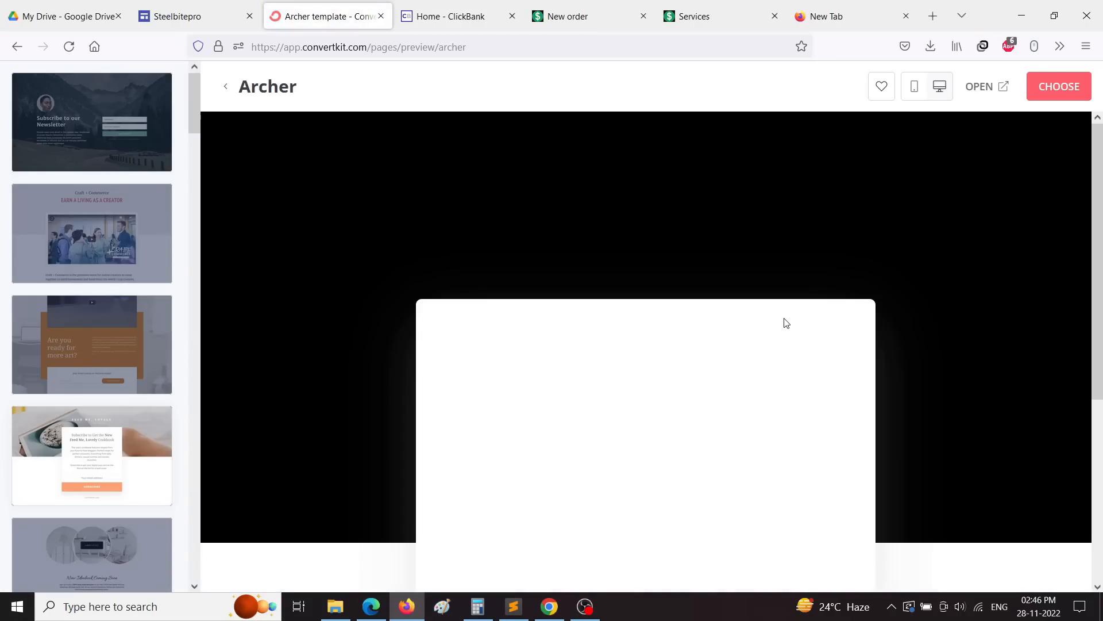
{"action": "scroll", "coordinate": [627, 344], "scroll_direction": "down", "scroll_amount": 5}
{"action": "scroll", "coordinate": [628, 344], "scroll_direction": "up", "scroll_amount": 5}
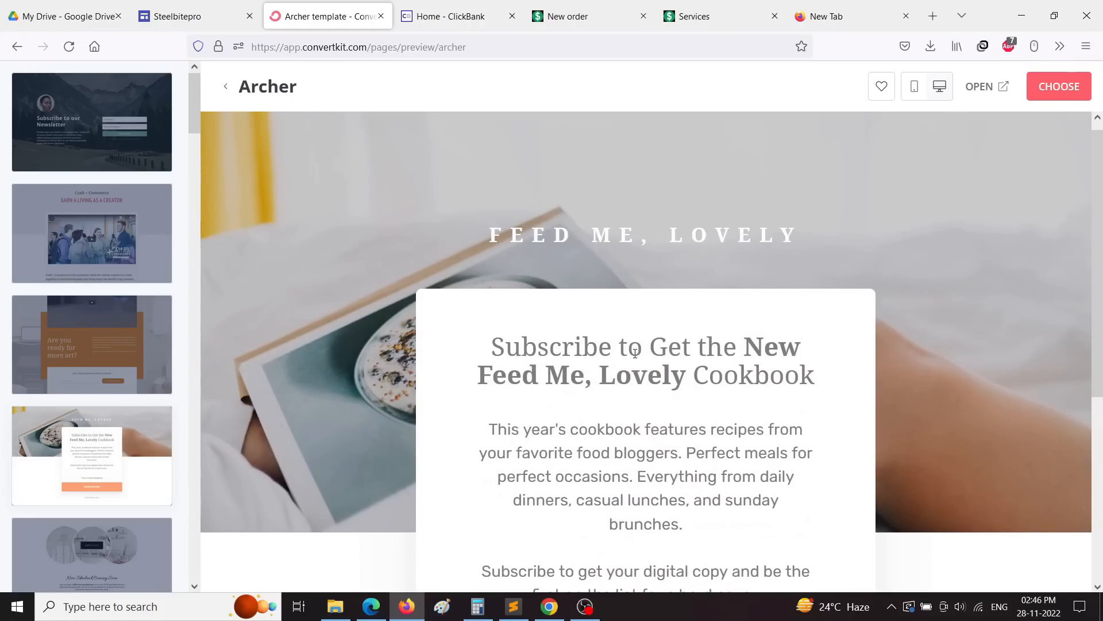
{"action": "scroll", "coordinate": [592, 368], "scroll_direction": "down", "scroll_amount": 5}
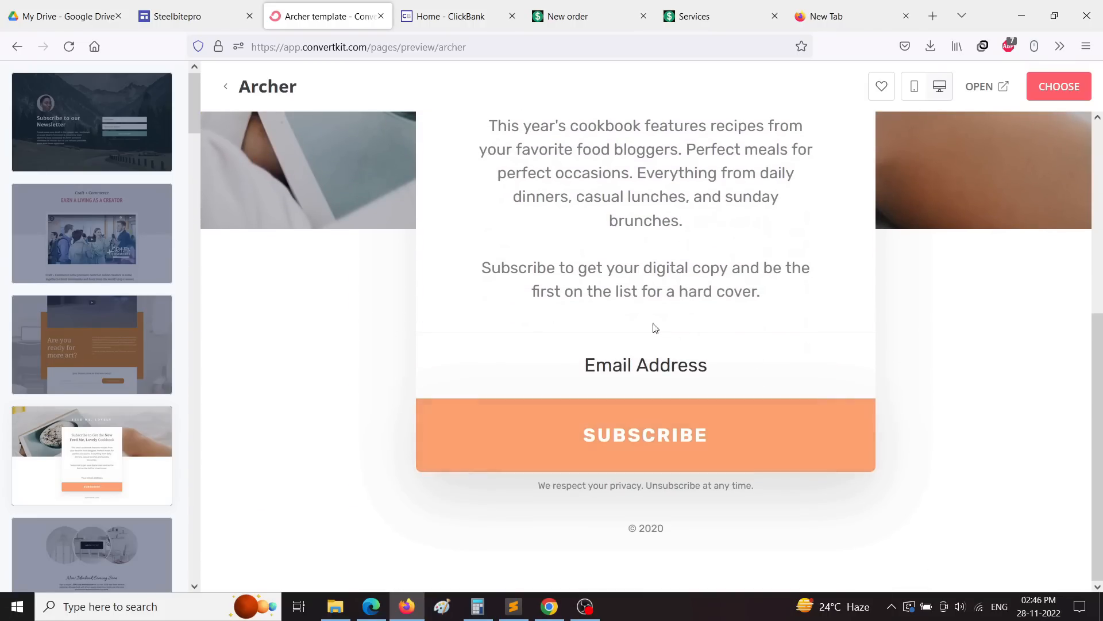
{"action": "scroll", "coordinate": [653, 325], "scroll_direction": "up", "scroll_amount": 5}
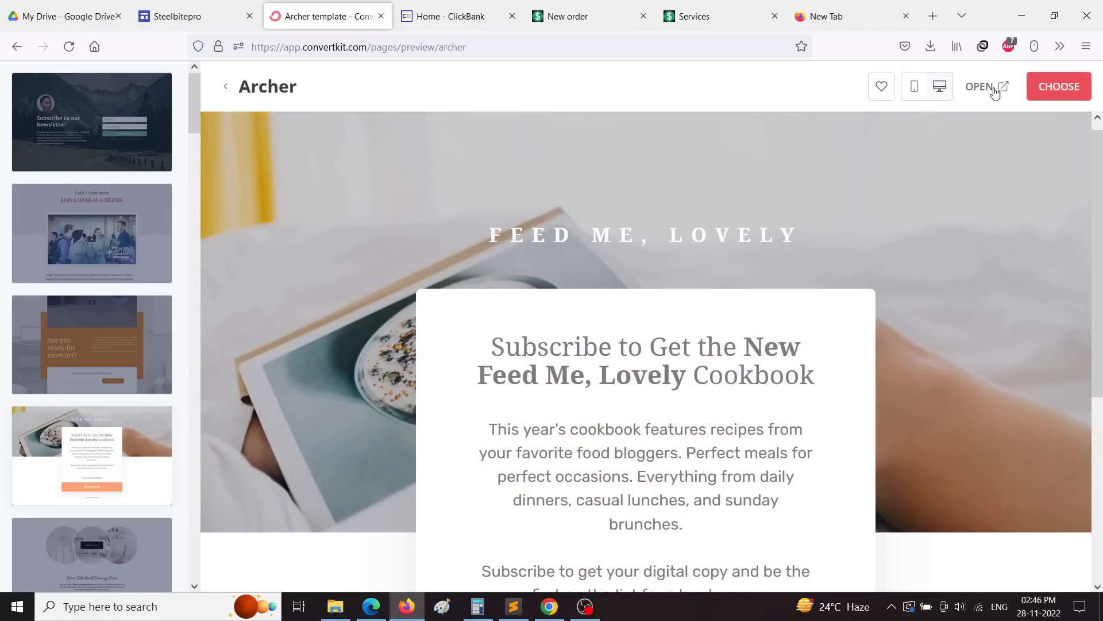
{"action": "left_click", "coordinate": [915, 87]}
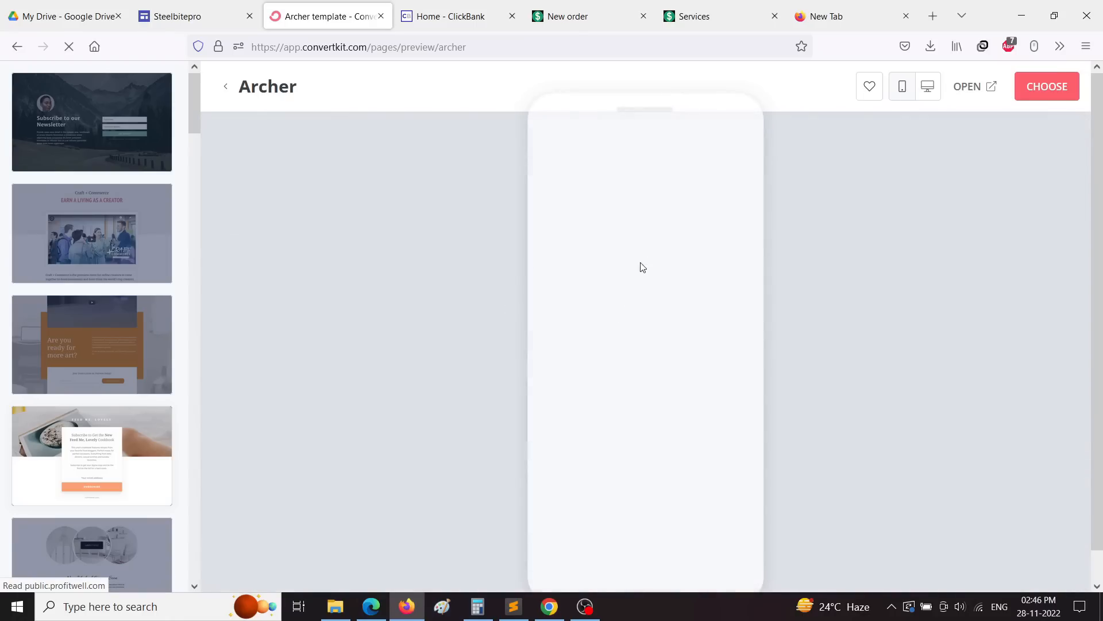
{"action": "scroll", "coordinate": [671, 336], "scroll_direction": "down", "scroll_amount": 5}
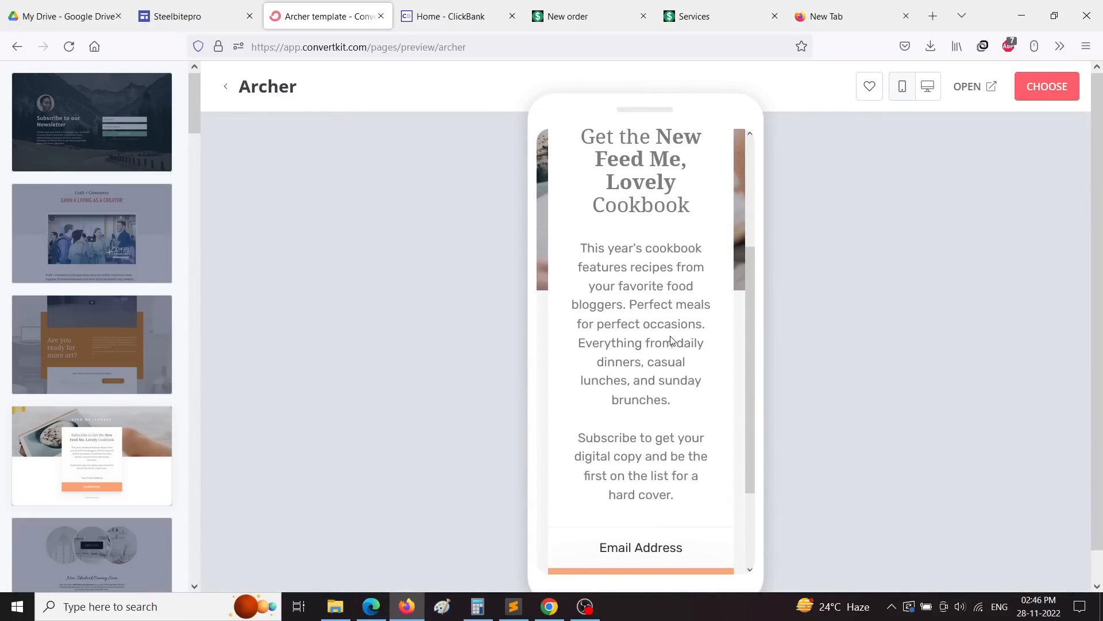
{"action": "scroll", "coordinate": [674, 344], "scroll_direction": "up", "scroll_amount": 5}
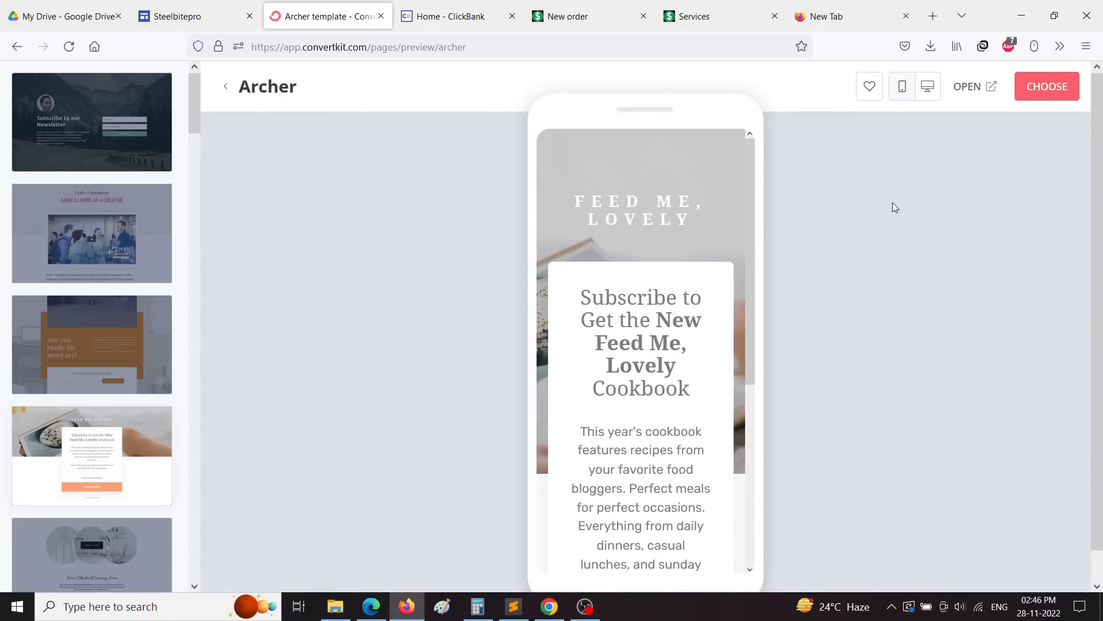
{"action": "left_click", "coordinate": [928, 88]}
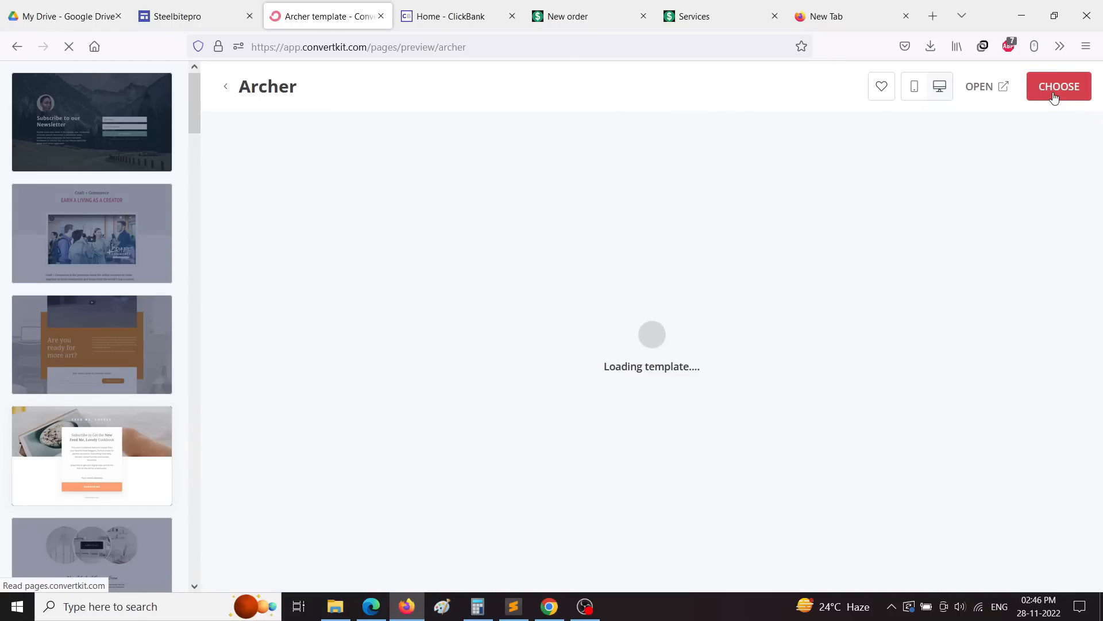
Step: Choose Archer, scroll to its email field and SUBSCRIBE button, then switch to the Exipure page
{"action": "left_click", "coordinate": [1055, 92]}
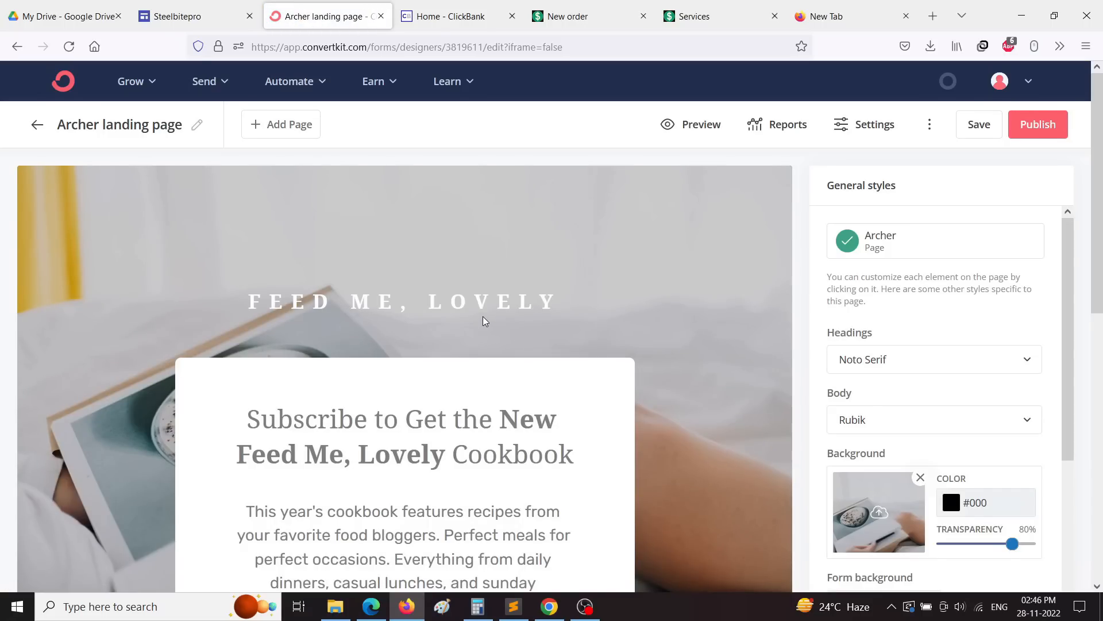
{"action": "scroll", "coordinate": [484, 320], "scroll_direction": "down", "scroll_amount": 4}
{"action": "scroll", "coordinate": [492, 330], "scroll_direction": "down", "scroll_amount": 5}
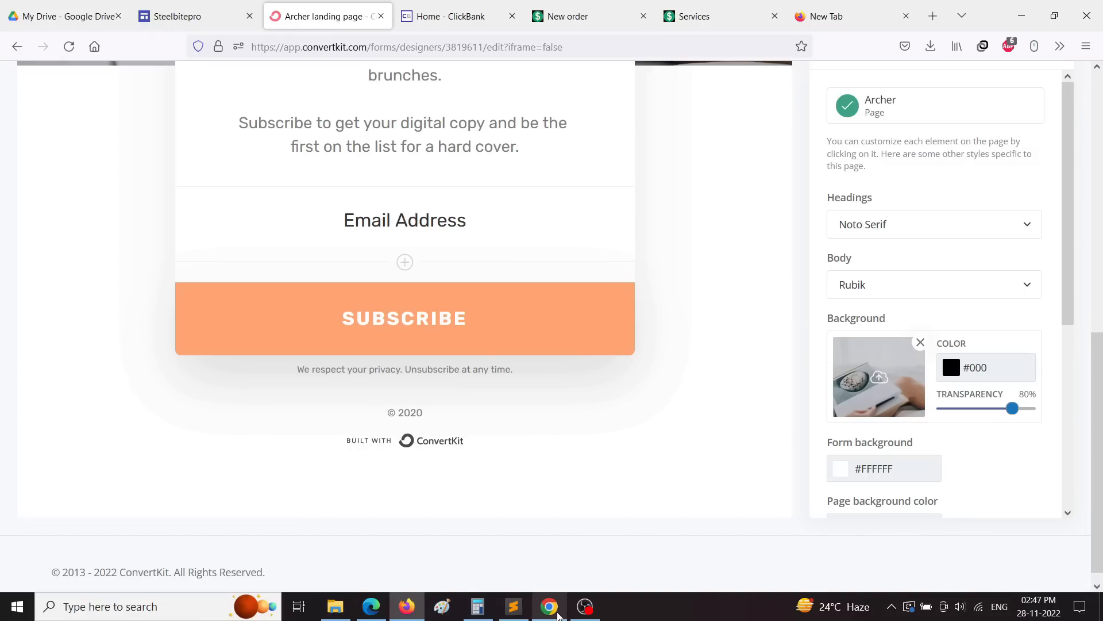
{"action": "left_click", "coordinate": [550, 607]}
{"action": "scroll", "coordinate": [529, 431], "scroll_direction": "up", "scroll_amount": 6}
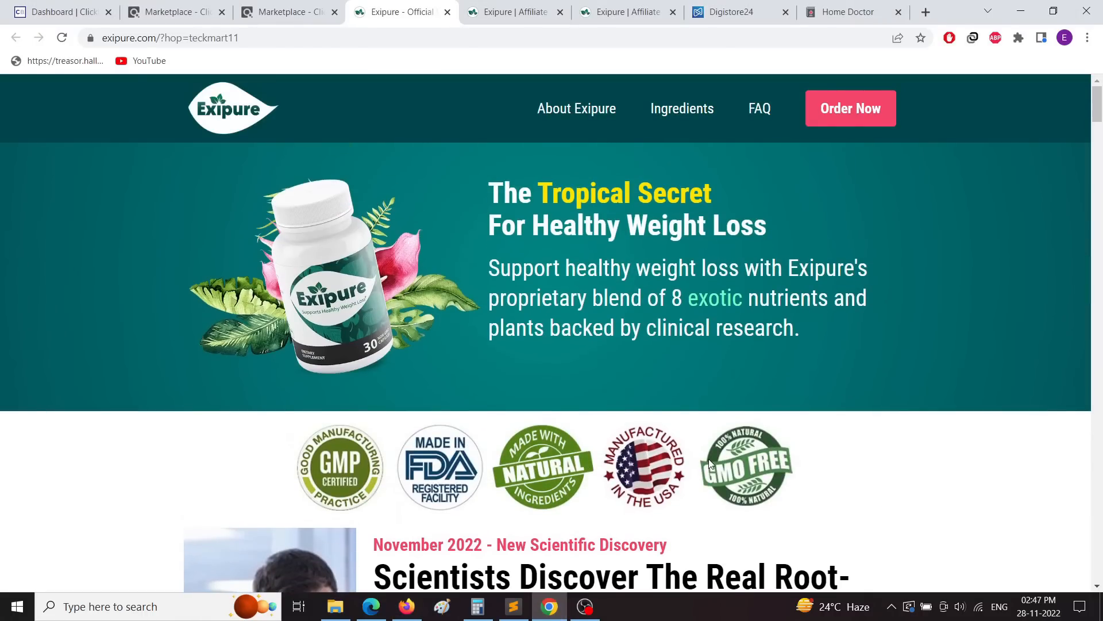
{"action": "scroll", "coordinate": [764, 405], "scroll_direction": "down", "scroll_amount": 20}
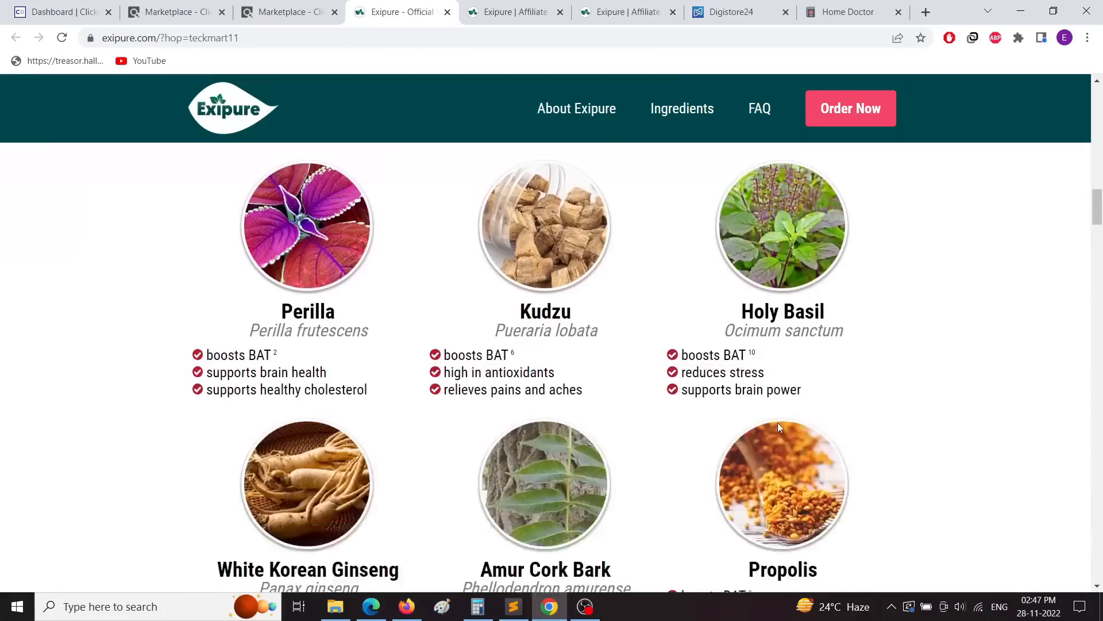
{"action": "scroll", "coordinate": [780, 428], "scroll_direction": "down", "scroll_amount": 15}
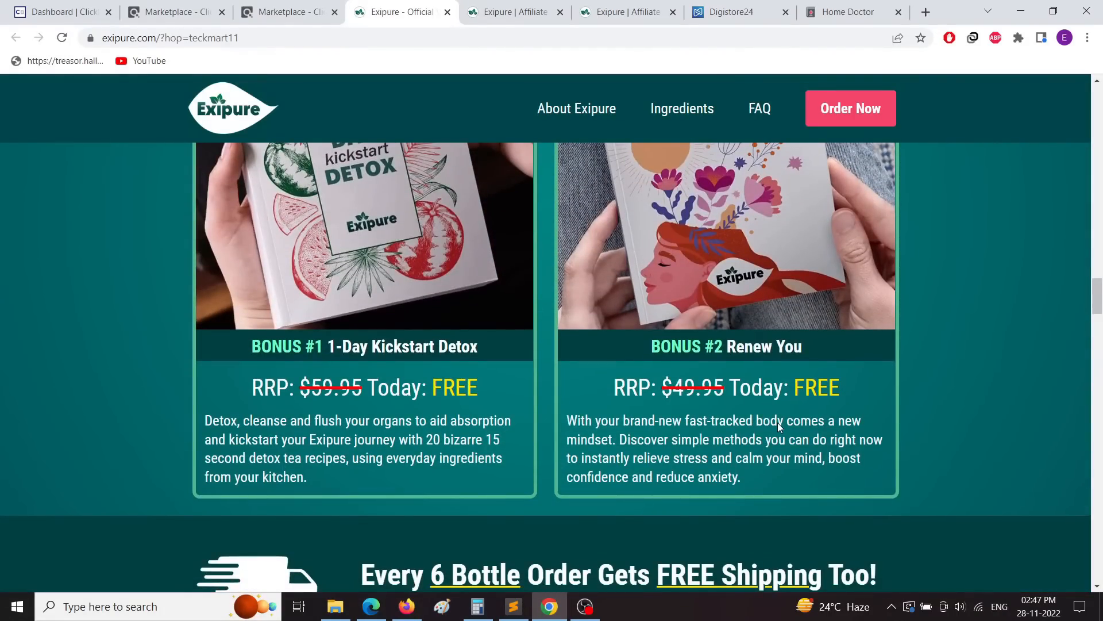
{"action": "scroll", "coordinate": [778, 422], "scroll_direction": "down", "scroll_amount": 8}
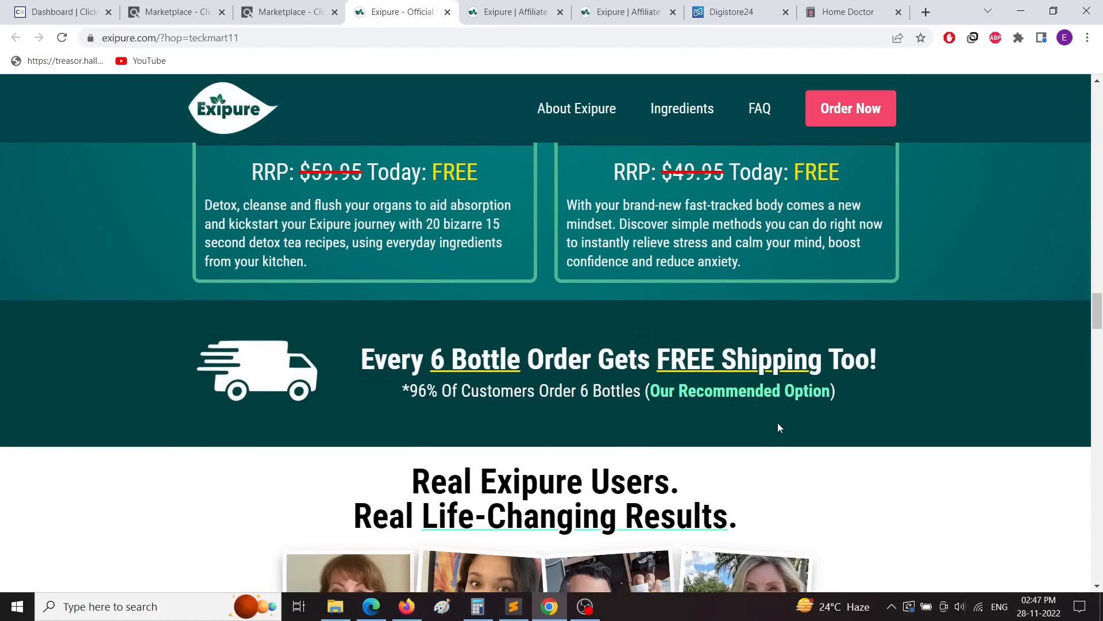
{"action": "scroll", "coordinate": [780, 427], "scroll_direction": "down", "scroll_amount": 1}
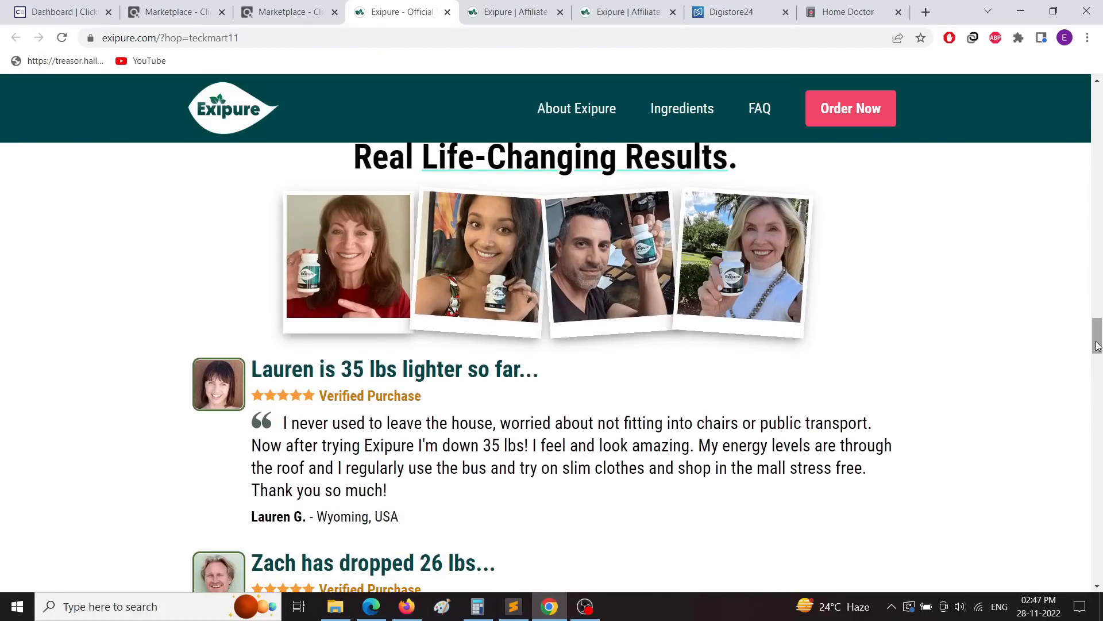
{"action": "left_click_drag", "start_coordinate": [1097, 342], "coordinate": [1078, 128]}
{"action": "scroll", "coordinate": [661, 396], "scroll_direction": "up", "scroll_amount": 4}
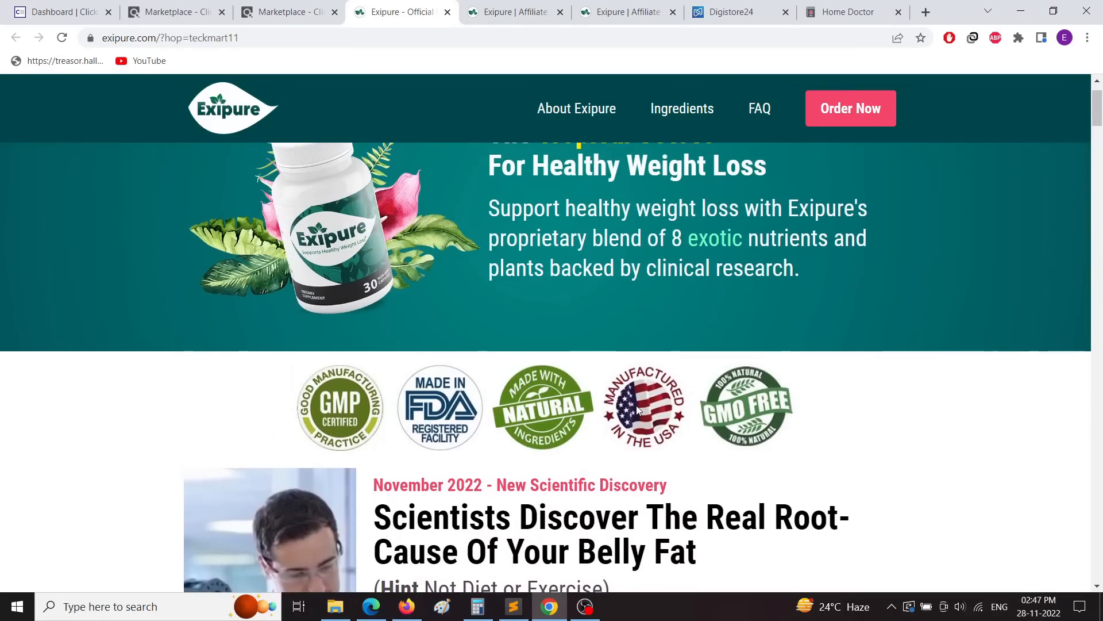
Step: Return to the Archer editor in Firefox and scroll to the footer and back to the header
{"action": "key", "text": "alt+Tab"}
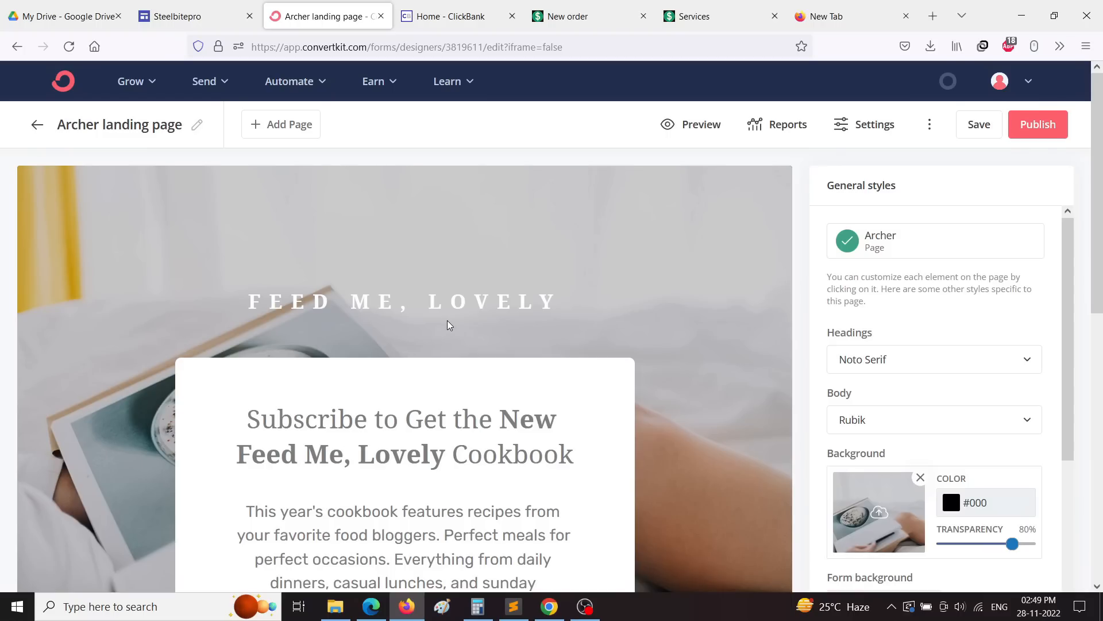
{"action": "scroll", "coordinate": [507, 291], "scroll_direction": "down", "scroll_amount": 10}
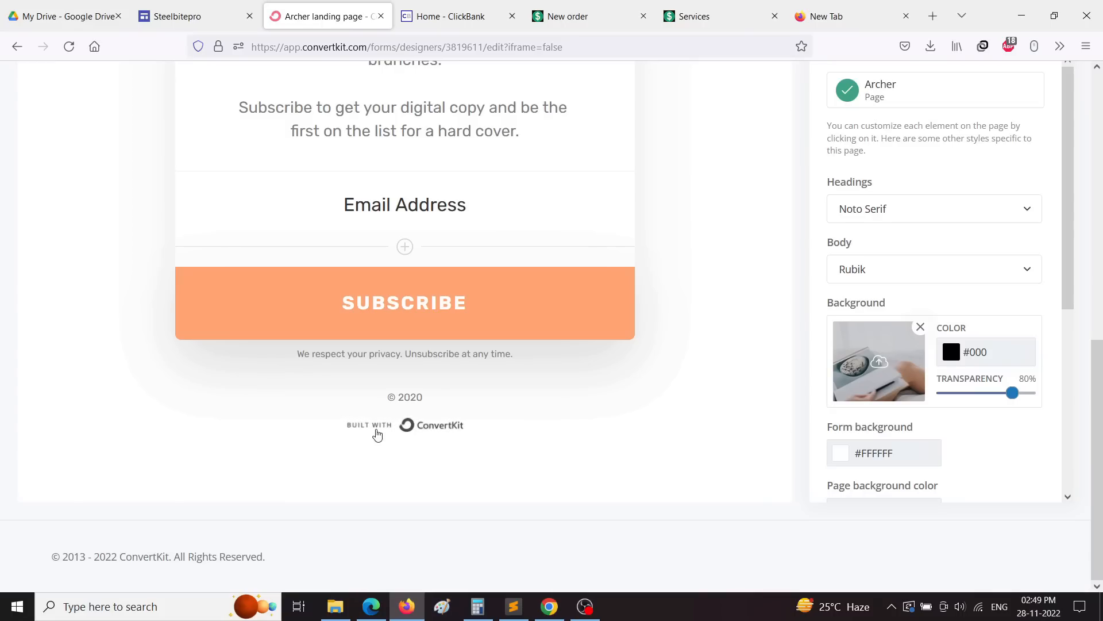
{"action": "scroll", "coordinate": [428, 471], "scroll_direction": "up", "scroll_amount": 1}
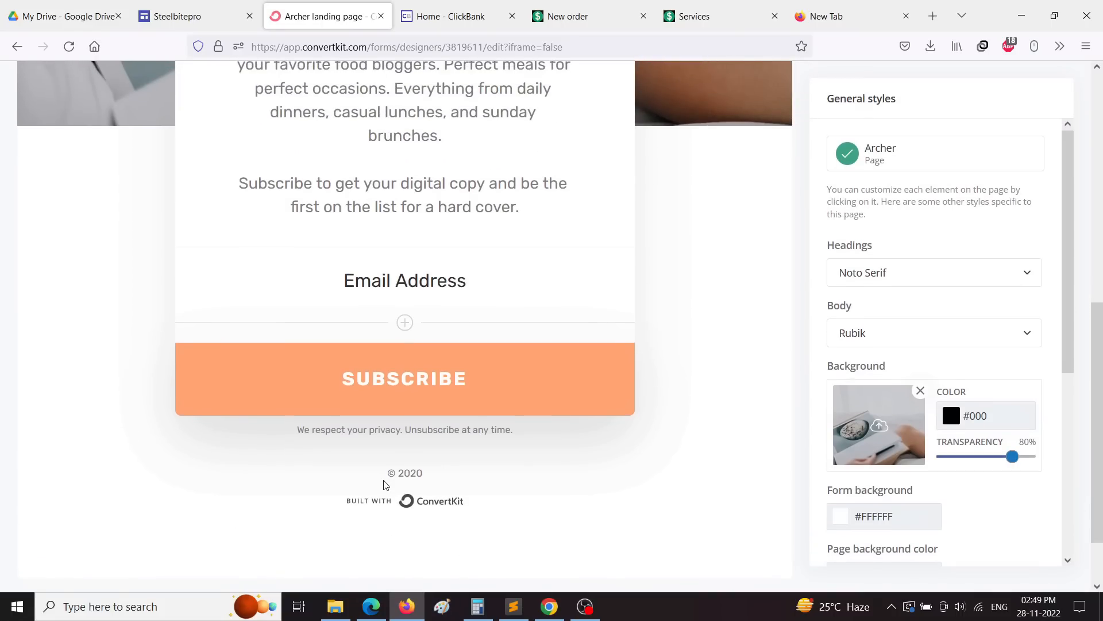
{"action": "scroll", "coordinate": [579, 317], "scroll_direction": "up", "scroll_amount": 4}
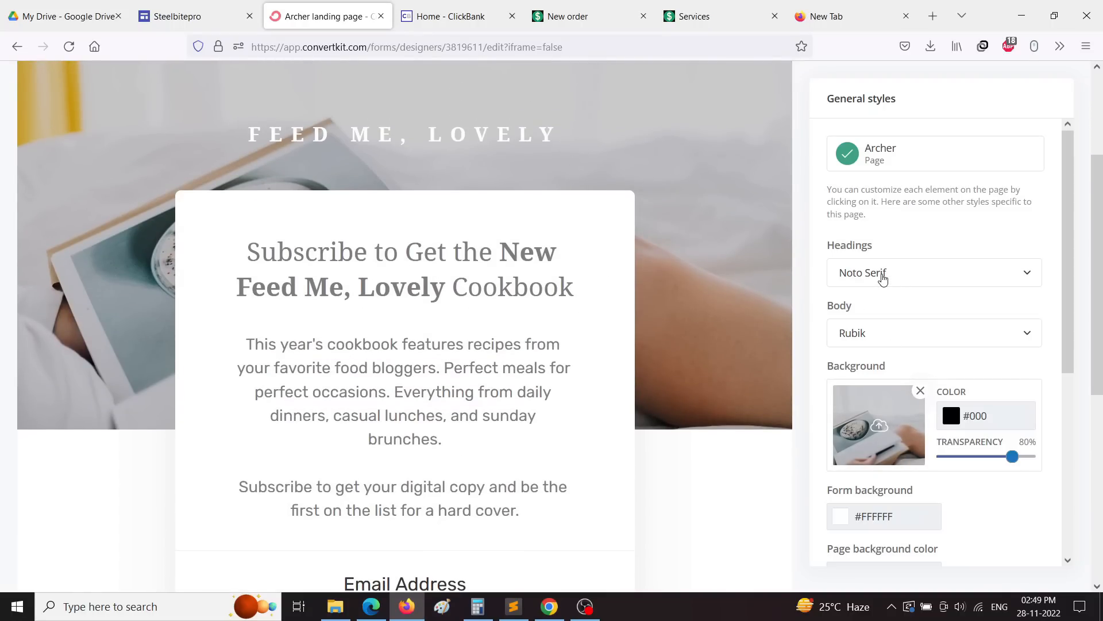
Step: Preview the Archer landing page as visitors see it, then exit back to the editor
{"action": "double_click", "coordinate": [288, 265]}
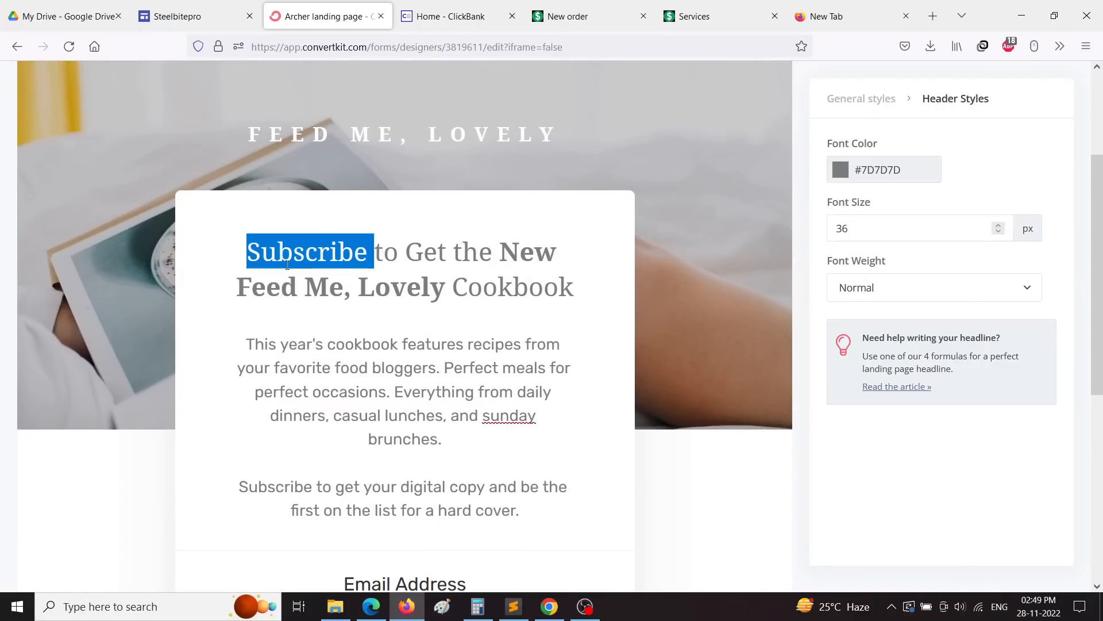
{"action": "left_click_drag", "start_coordinate": [287, 265], "coordinate": [563, 313]}
{"action": "scroll", "coordinate": [660, 389], "scroll_direction": "up", "scroll_amount": 3}
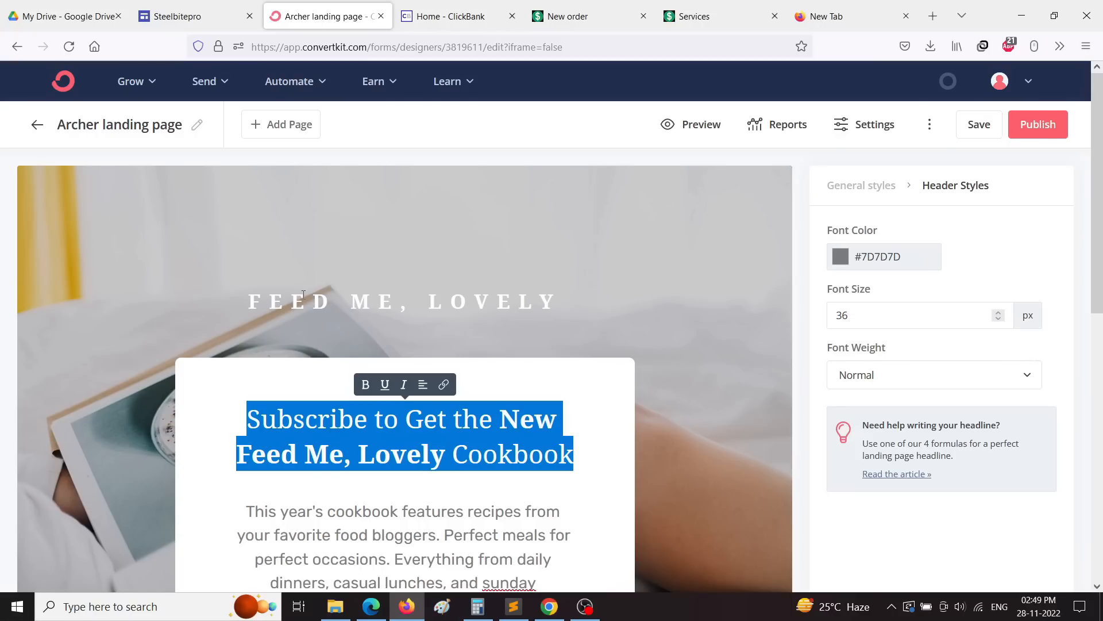
{"action": "left_click", "coordinate": [587, 240]}
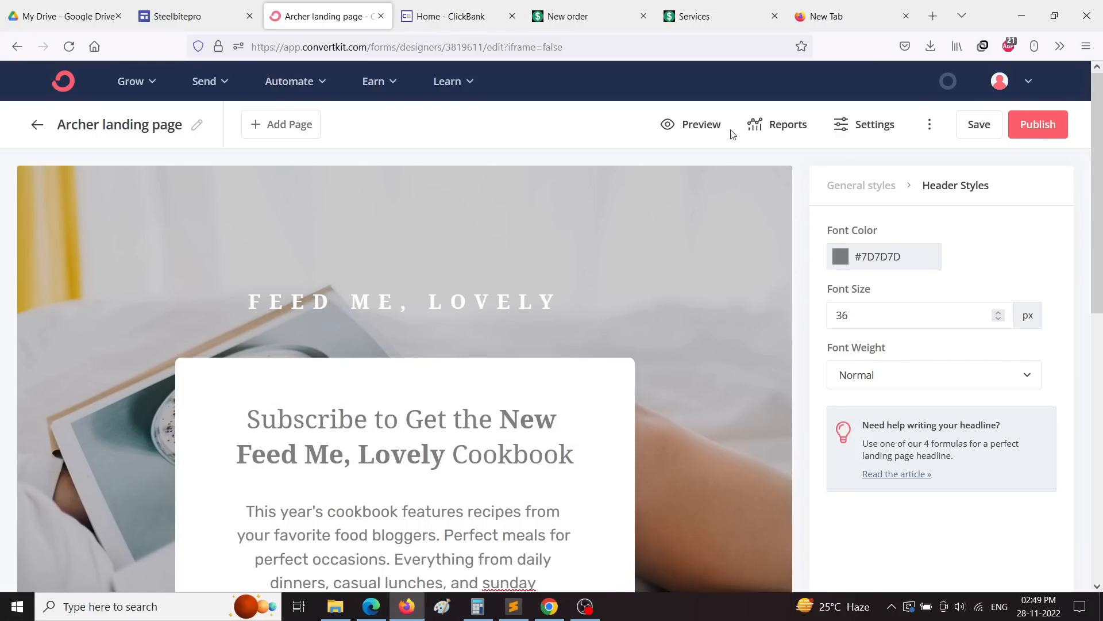
{"action": "left_click", "coordinate": [700, 125]}
{"action": "scroll", "coordinate": [830, 381], "scroll_direction": "down", "scroll_amount": 7}
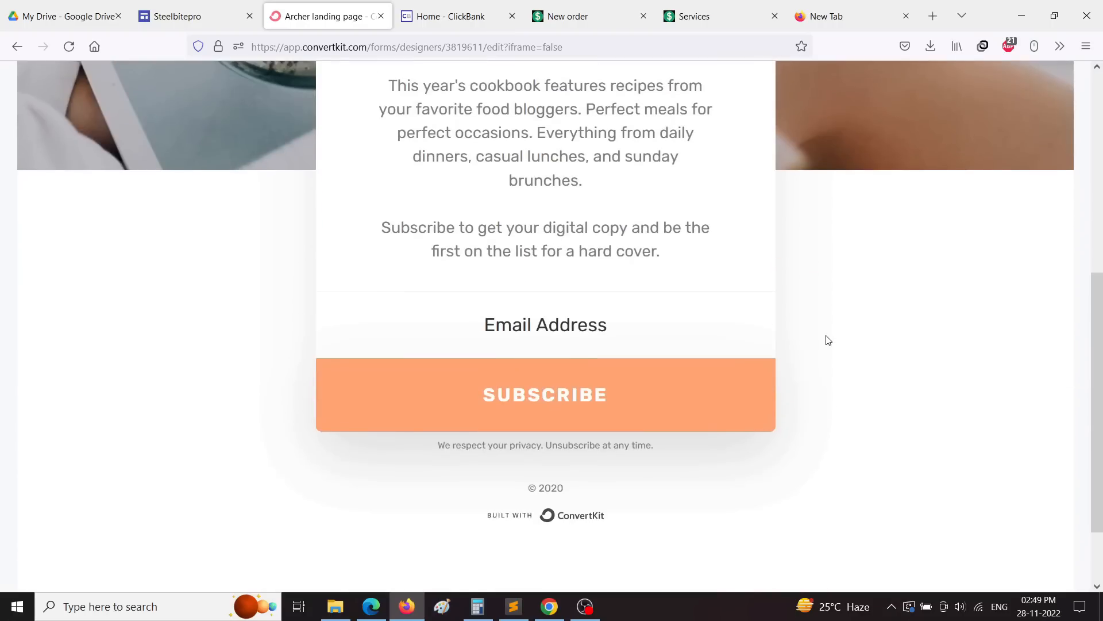
{"action": "scroll", "coordinate": [803, 383], "scroll_direction": "up", "scroll_amount": 9}
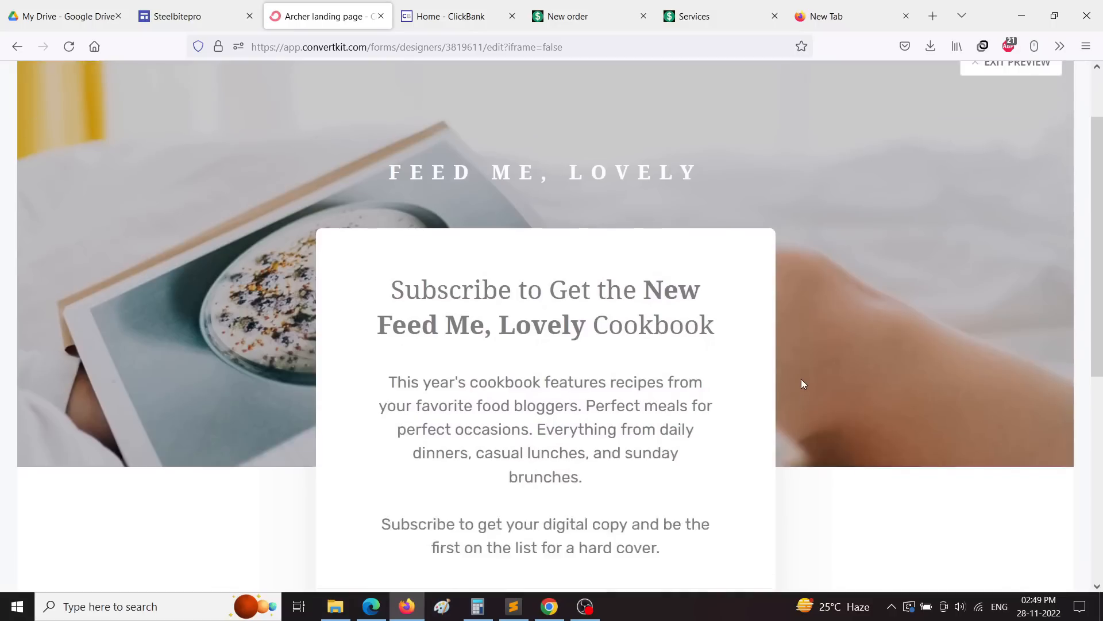
{"action": "left_click", "coordinate": [986, 155]}
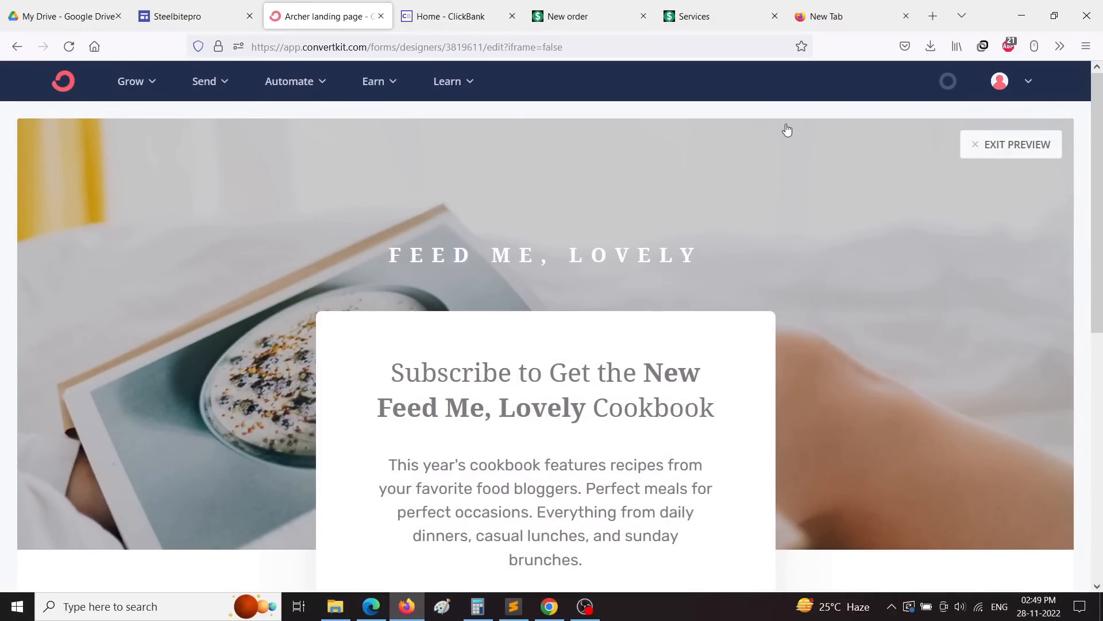
Step: Scroll down the editor and bring up the Exipure sales page in Chrome
{"action": "scroll", "coordinate": [595, 383], "scroll_direction": "down", "scroll_amount": 3}
{"action": "scroll", "coordinate": [595, 383], "scroll_direction": "down", "scroll_amount": 4}
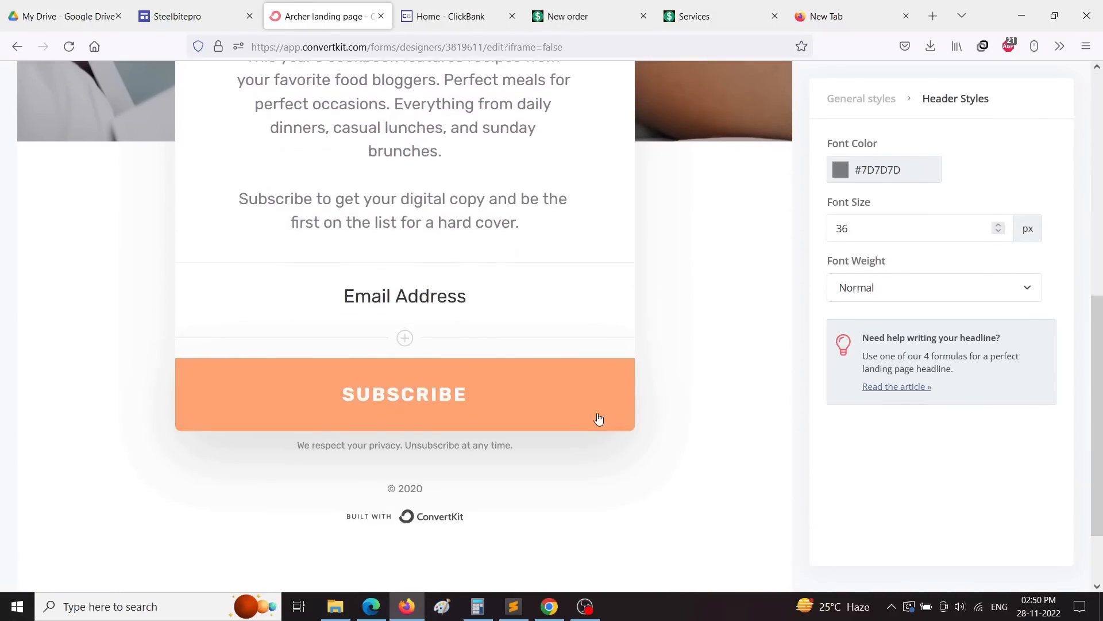
{"action": "left_click", "coordinate": [550, 606]}
Step: Scroll to the 'Scientists Discover' belly-fat headline on Exipure, then return to the ConvertKit editor
{"action": "scroll", "coordinate": [516, 300], "scroll_direction": "down", "scroll_amount": 5}
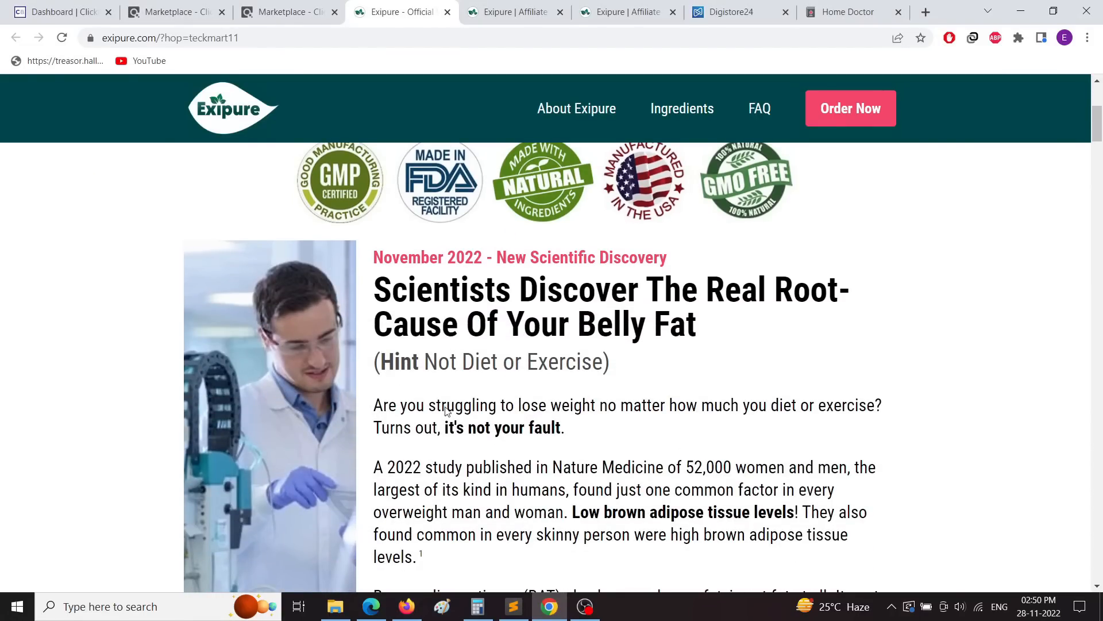
{"action": "scroll", "coordinate": [447, 410], "scroll_direction": "down", "scroll_amount": 5}
{"action": "scroll", "coordinate": [682, 430], "scroll_direction": "down", "scroll_amount": 3}
{"action": "scroll", "coordinate": [681, 428], "scroll_direction": "down", "scroll_amount": 8}
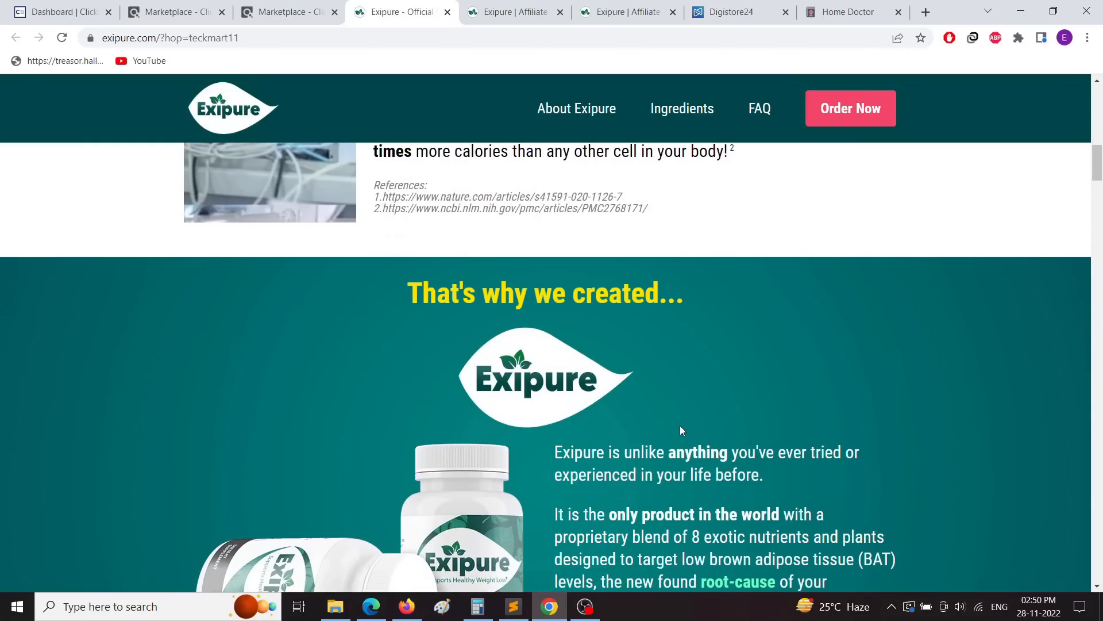
{"action": "scroll", "coordinate": [681, 428], "scroll_direction": "up", "scroll_amount": 8}
{"action": "scroll", "coordinate": [681, 430], "scroll_direction": "up", "scroll_amount": 6}
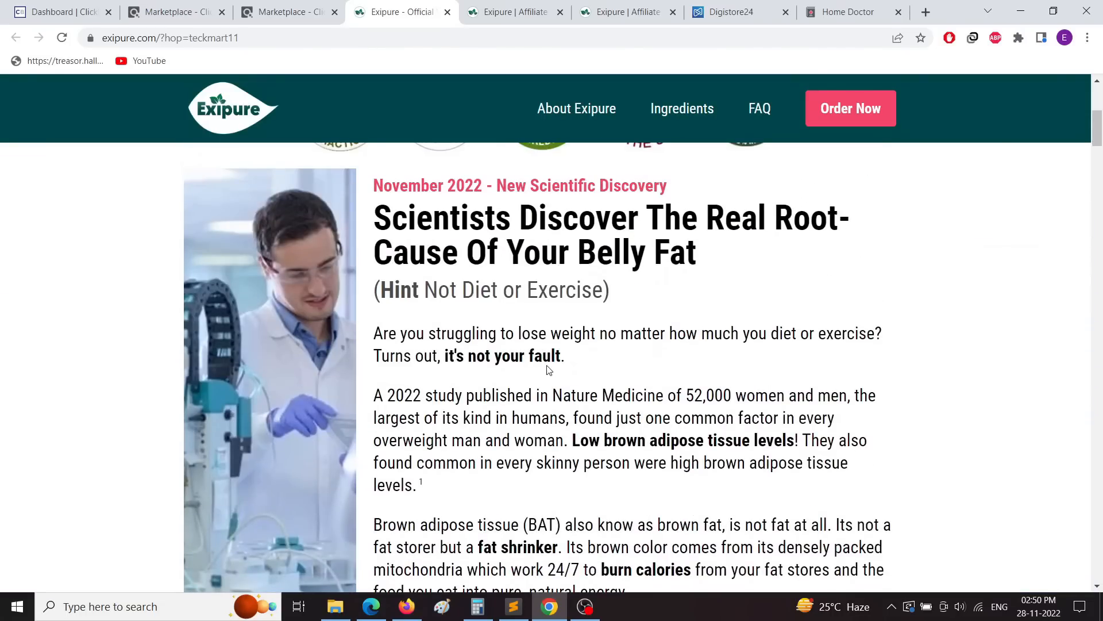
{"action": "left_click", "coordinate": [407, 606]}
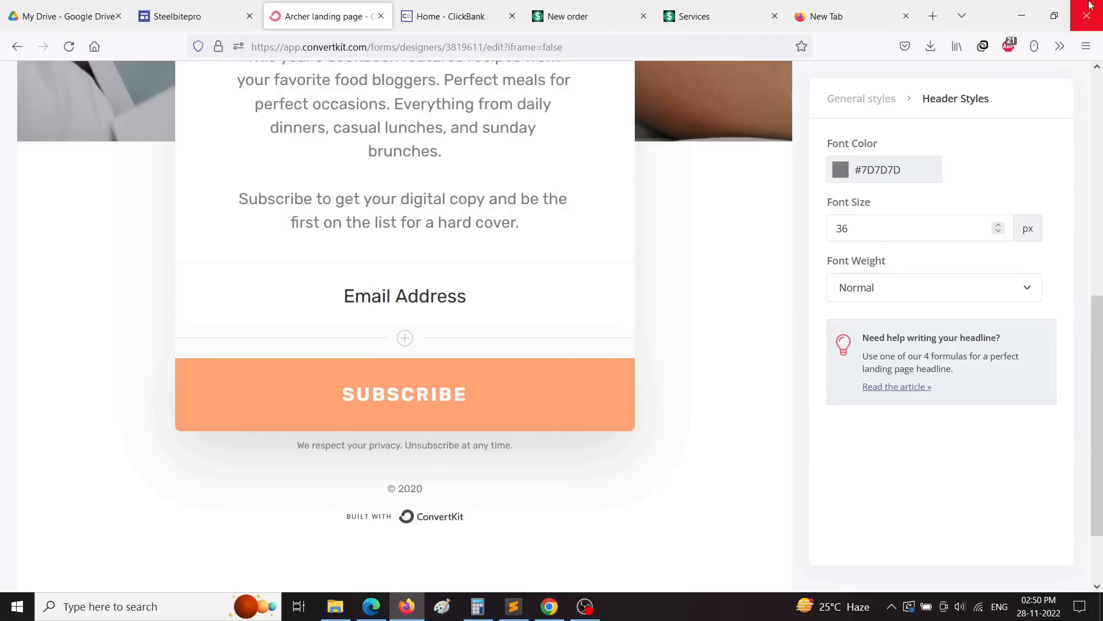
Step: Replace the cookbook heading with 'Scientists Discover The Real Root Cause of Your Belly Fat'
{"action": "left_click", "coordinate": [1054, 16]}
{"action": "scroll", "coordinate": [546, 448], "scroll_direction": "up", "scroll_amount": 5}
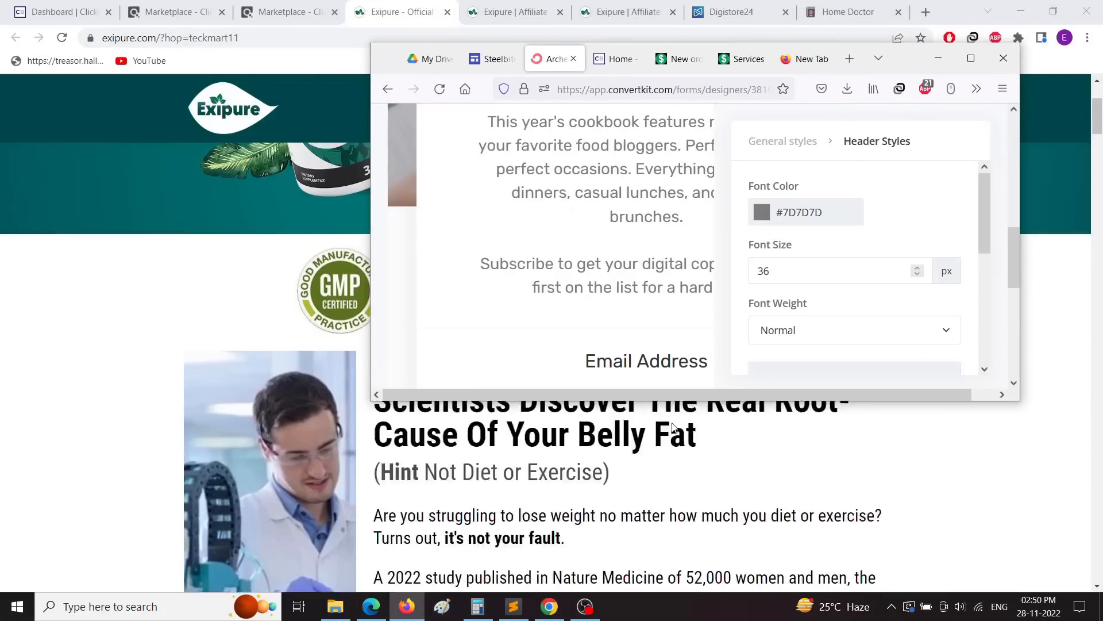
{"action": "scroll", "coordinate": [647, 236], "scroll_direction": "up", "scroll_amount": 3}
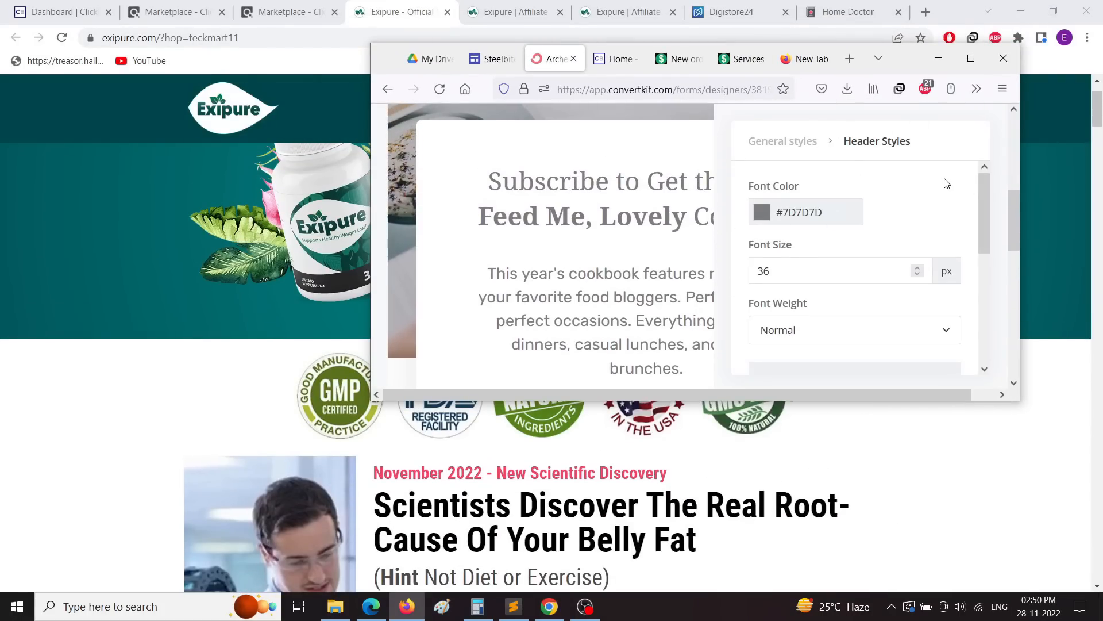
{"action": "triple_click", "coordinate": [560, 184]}
{"action": "key", "text": "BackSpace"}
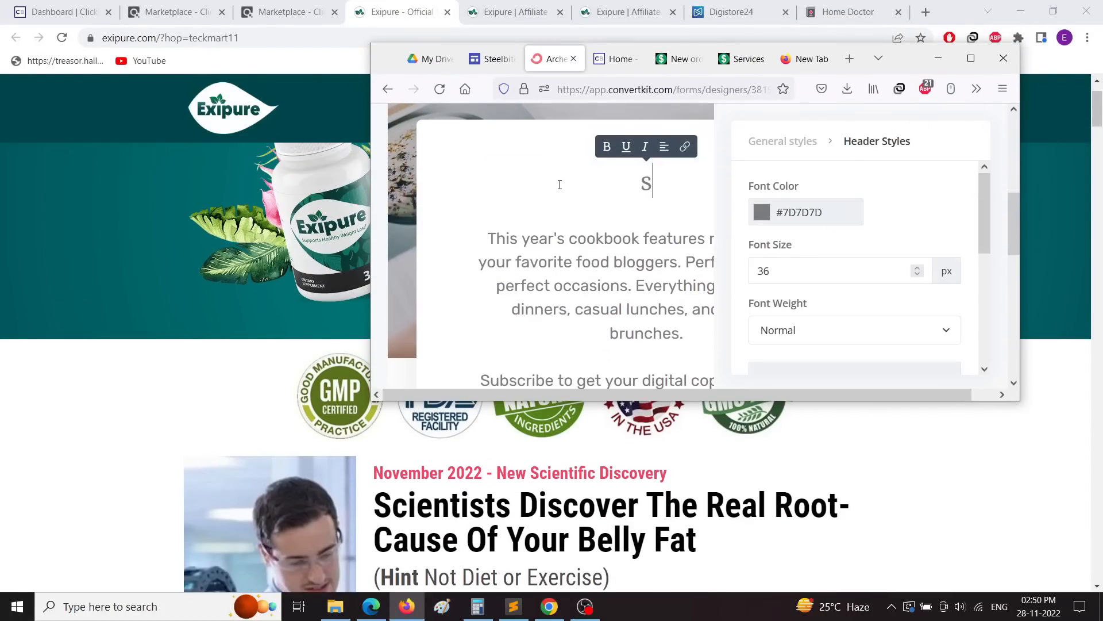
{"action": "type", "text": "Sc"}
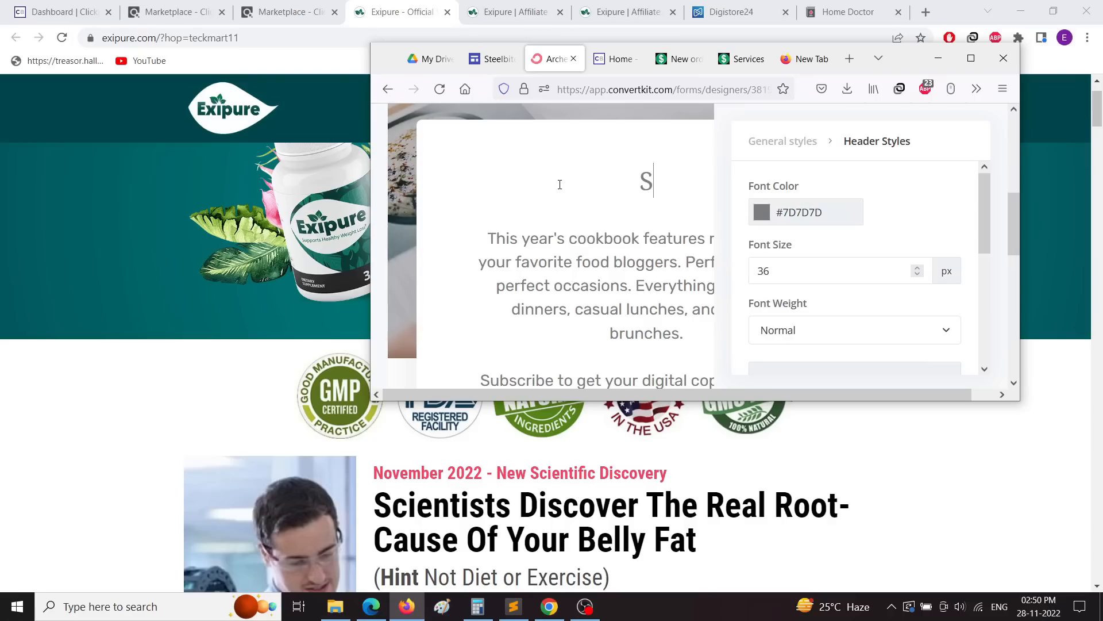
{"action": "type", "text": "ientis"}
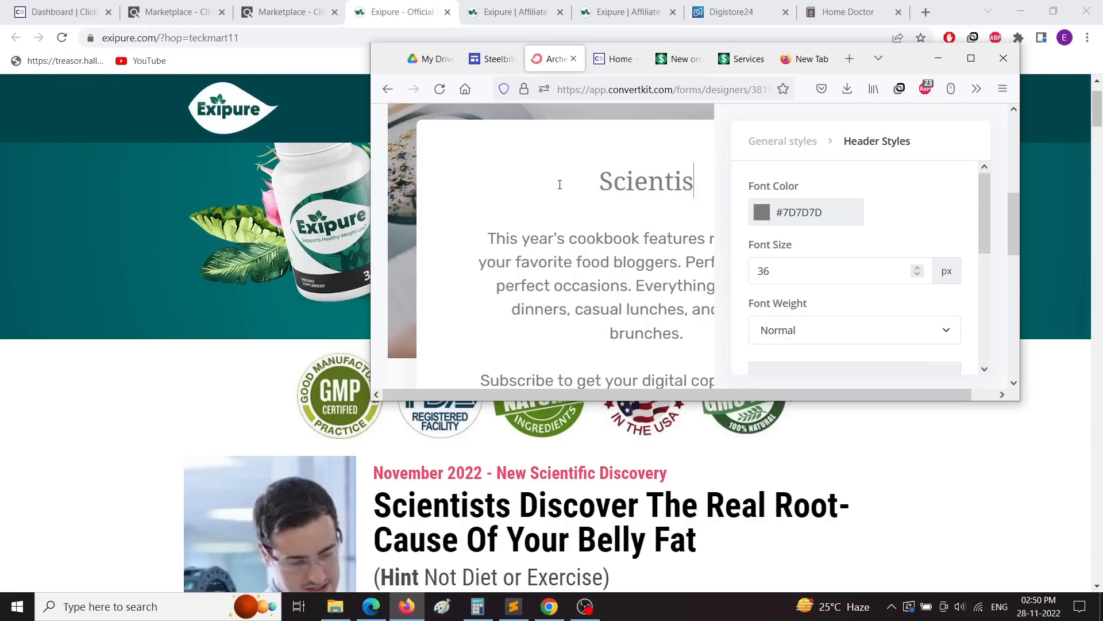
{"action": "type", "text": "ts"}
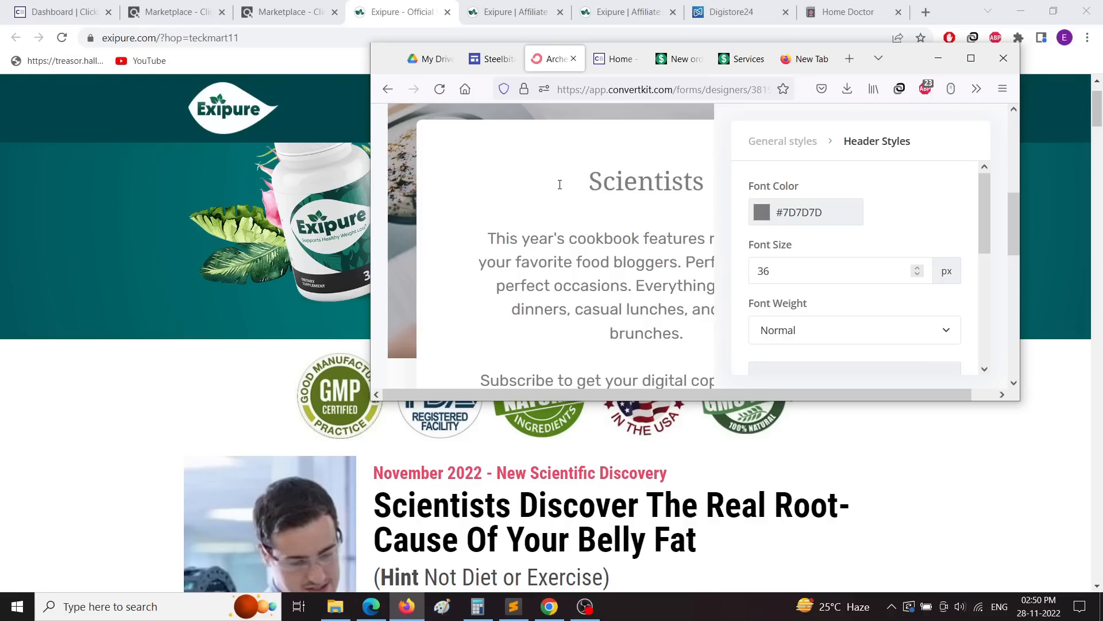
{"action": "type", "text": " Di"}
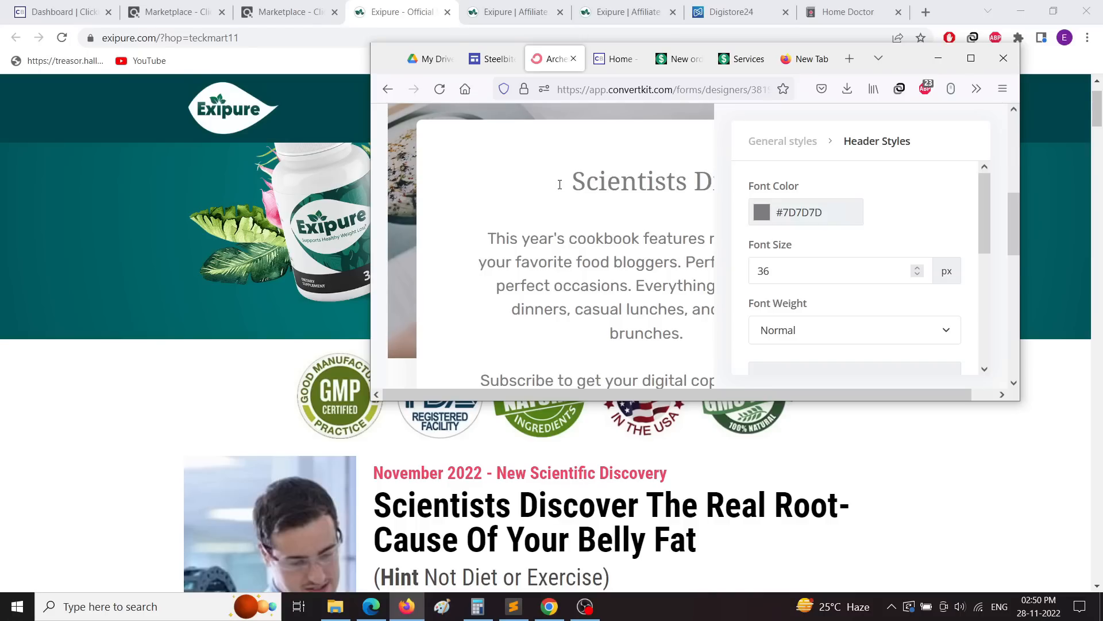
{"action": "type", "text": "sc"}
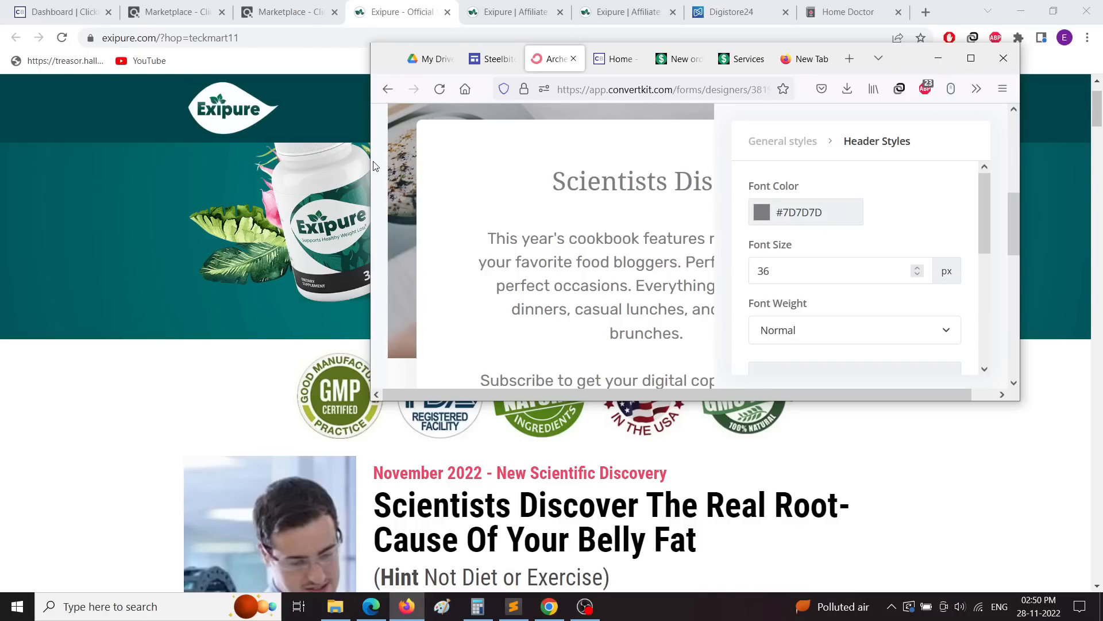
{"action": "left_click_drag", "start_coordinate": [368, 159], "coordinate": [112, 159]}
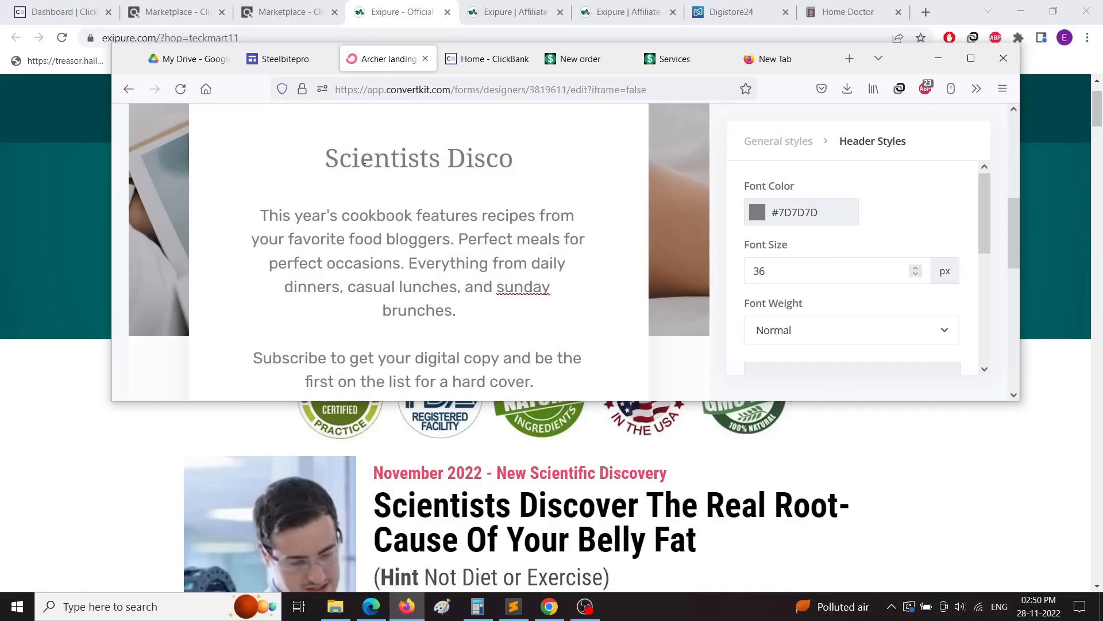
{"action": "type", "text": "ver"}
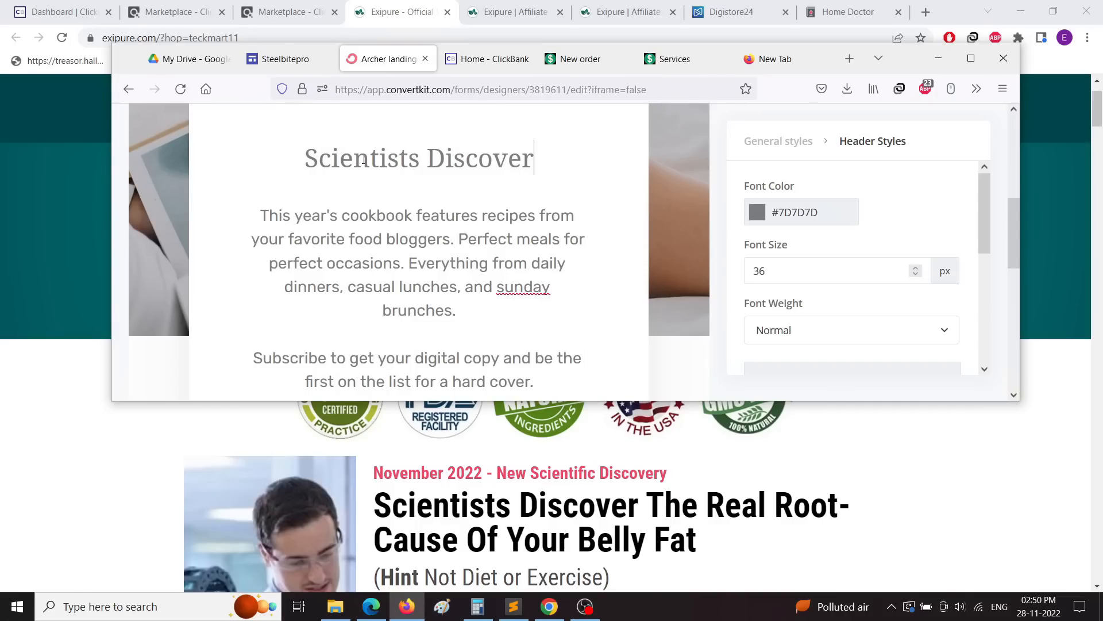
{"action": "type", "text": " The "}
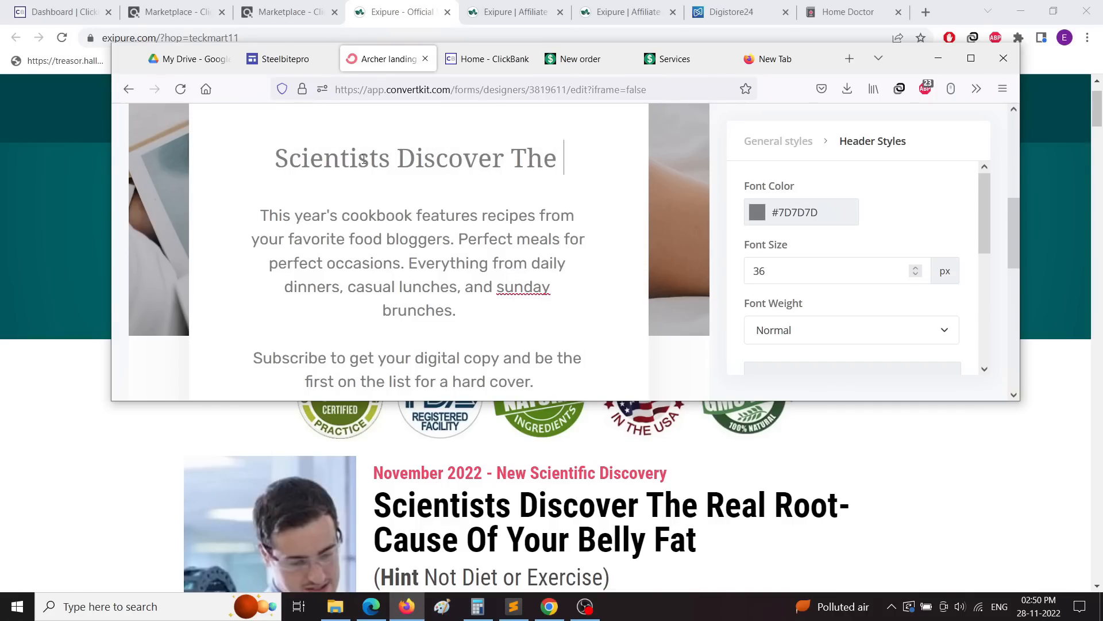
{"action": "type", "text": "t"}
{"action": "key", "text": "BackSpace"}
{"action": "type", "text": "Real Root"}
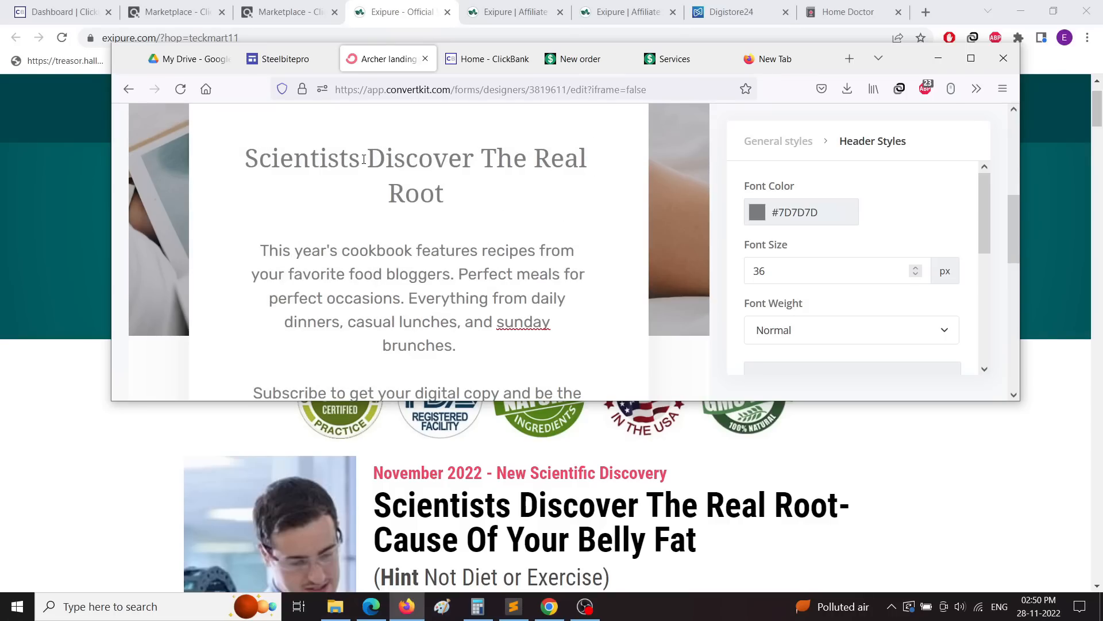
{"action": "type", "text": " Ca"}
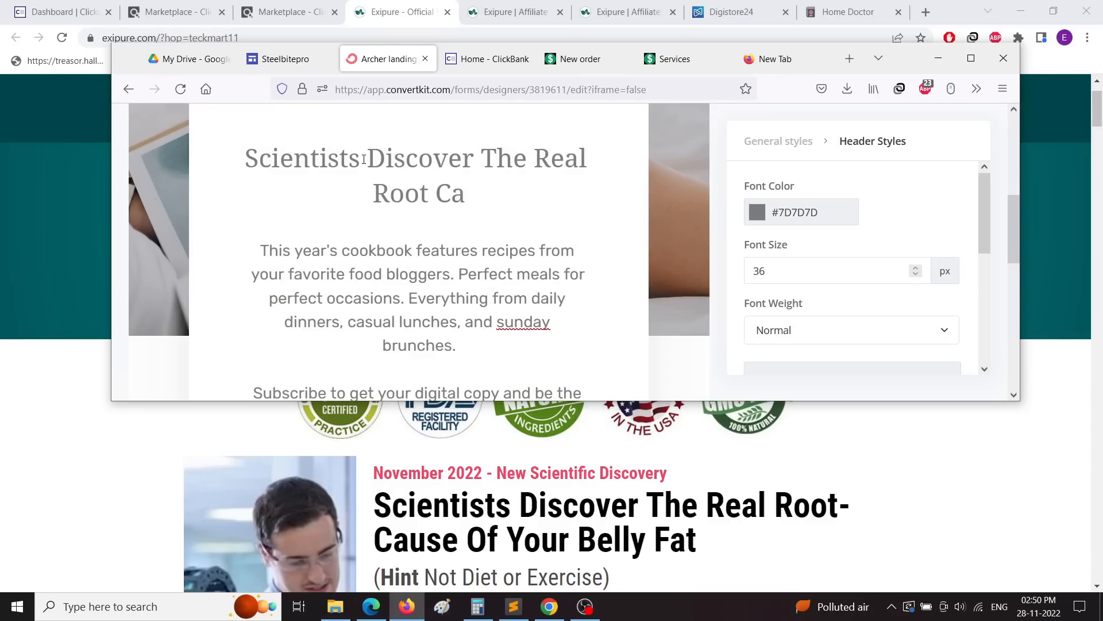
{"action": "type", "text": "use o"}
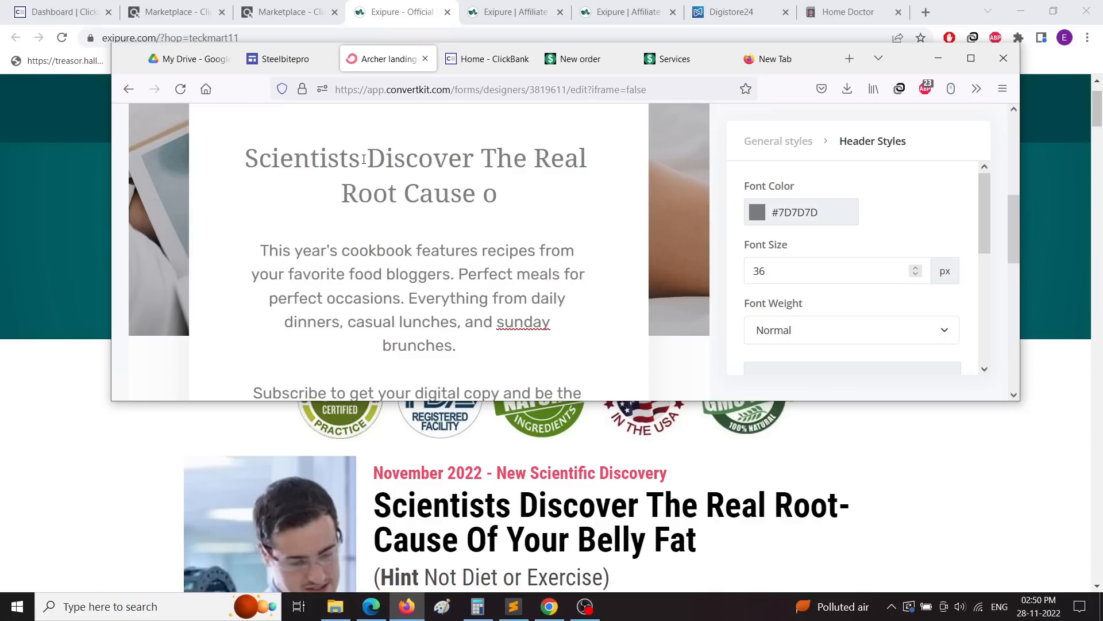
{"action": "type", "text": "f Y"}
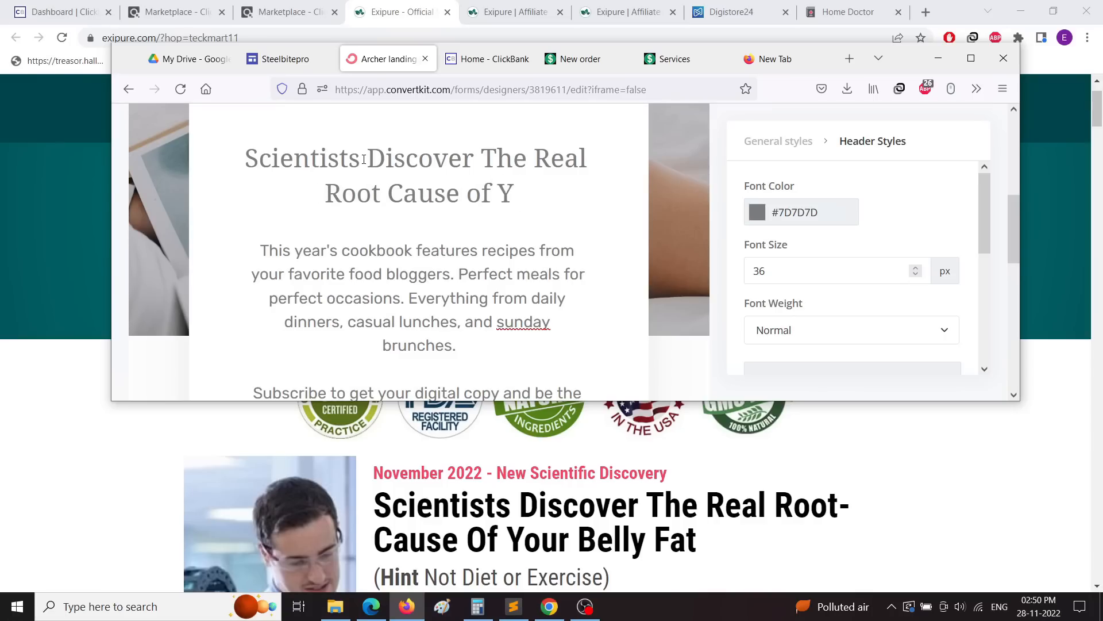
{"action": "type", "text": "our Belly "}
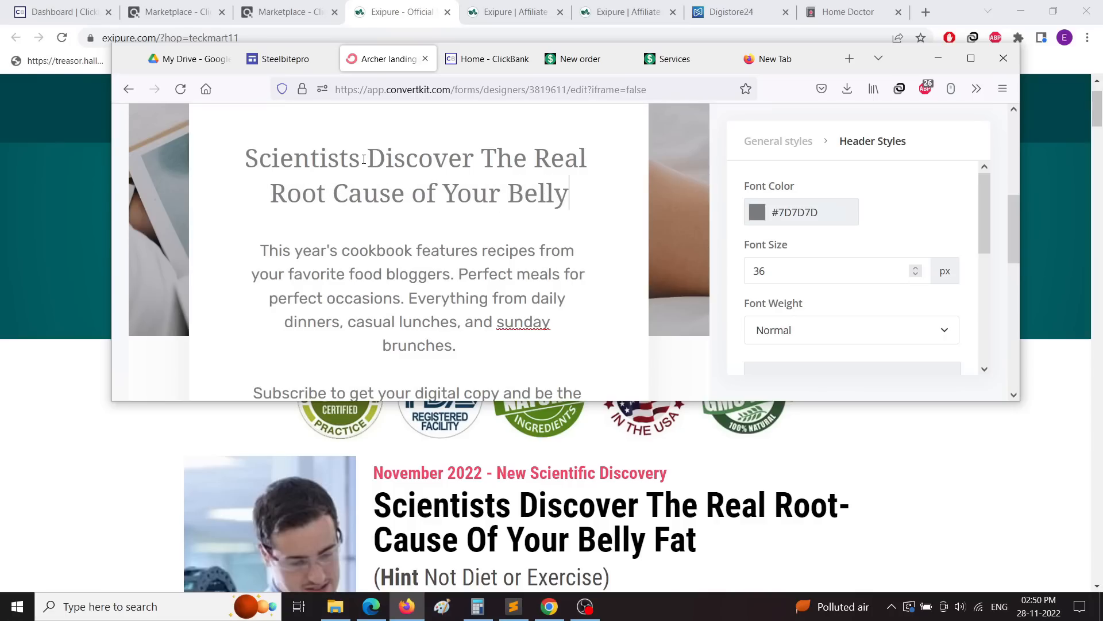
{"action": "type", "text": "Fat"}
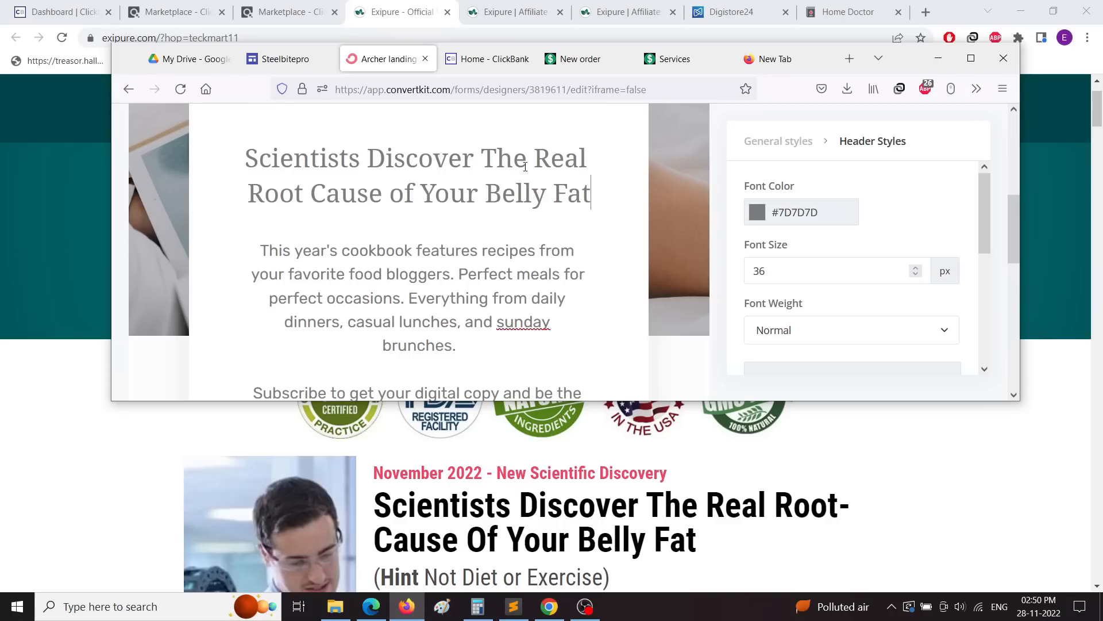
Step: Set the new headline's font colour to #020000 and its font weight to Bold
{"action": "left_click_drag", "start_coordinate": [591, 195], "coordinate": [247, 156]}
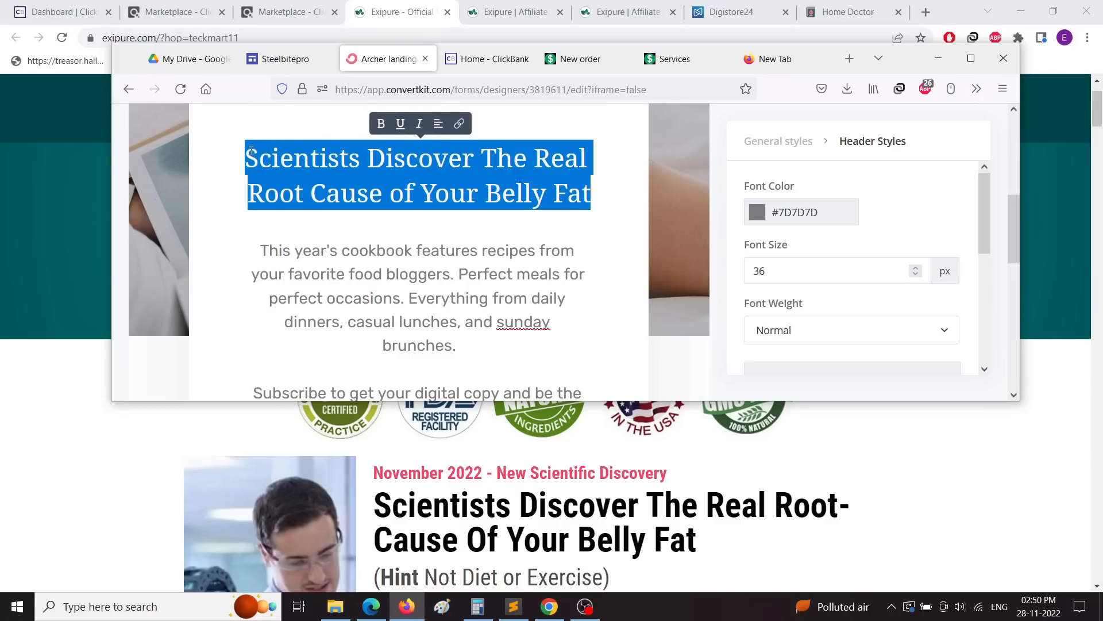
{"action": "left_click", "coordinate": [757, 214]}
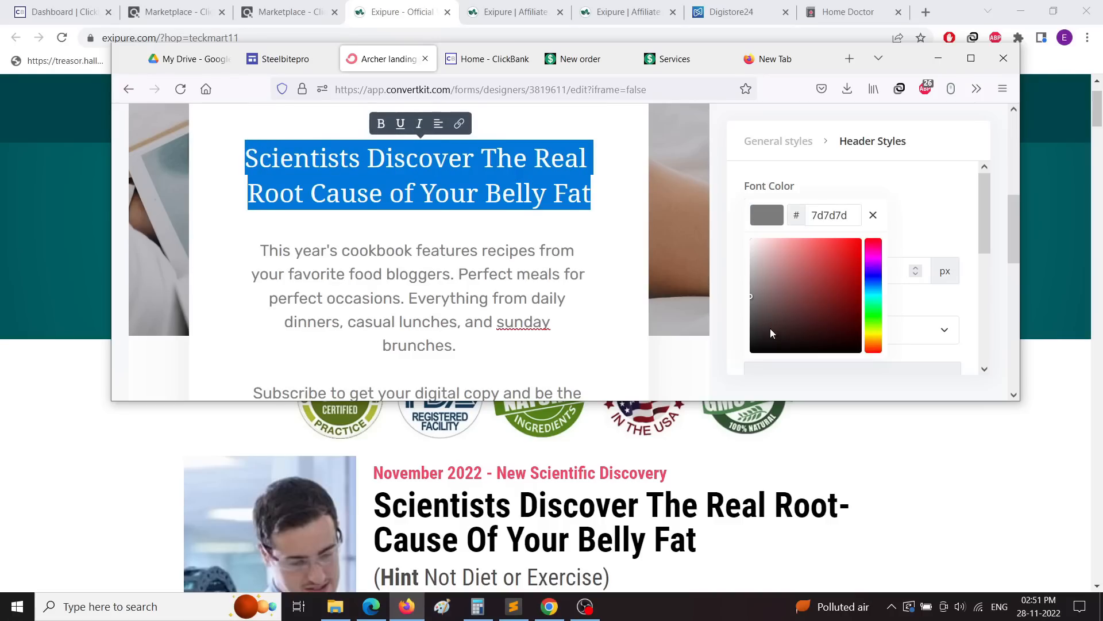
{"action": "left_click", "coordinate": [848, 344]}
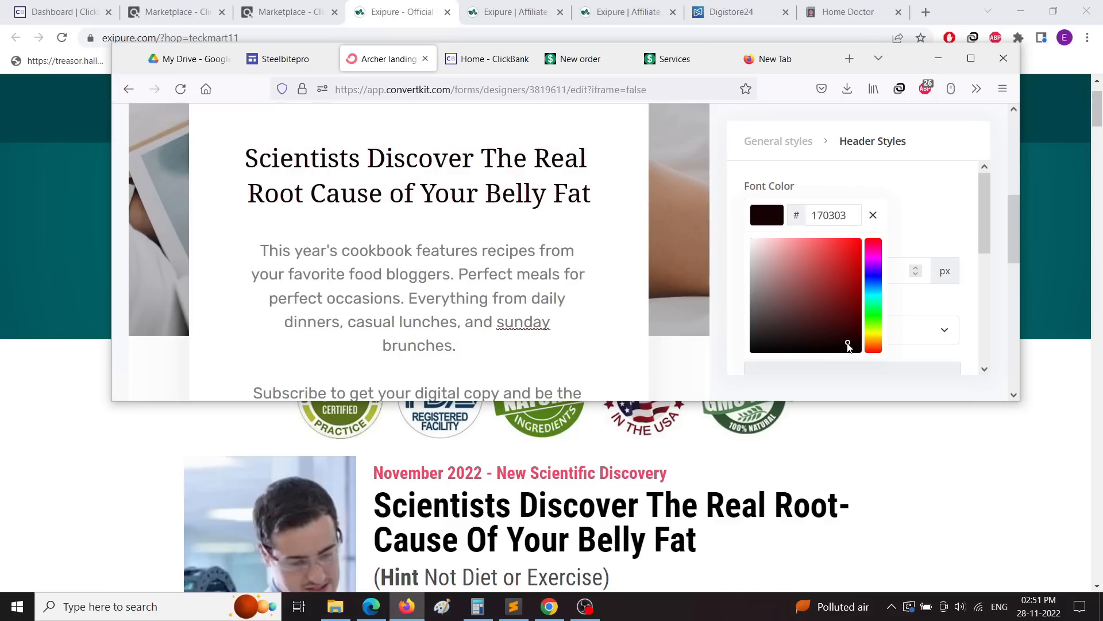
{"action": "left_click_drag", "start_coordinate": [852, 349], "coordinate": [868, 357]}
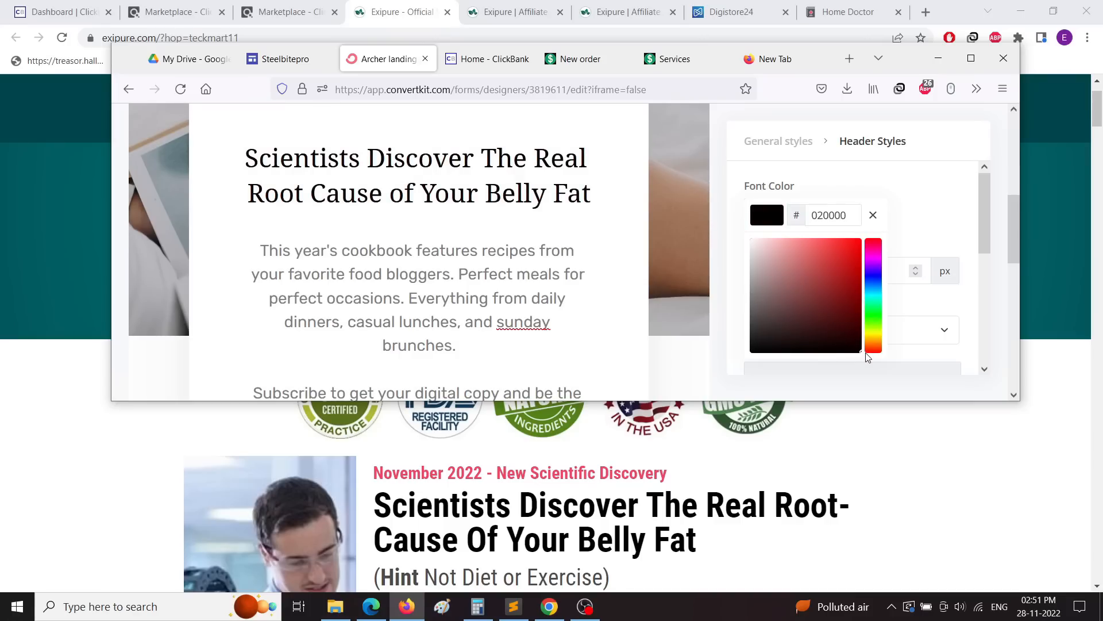
{"action": "left_click", "coordinate": [954, 225]}
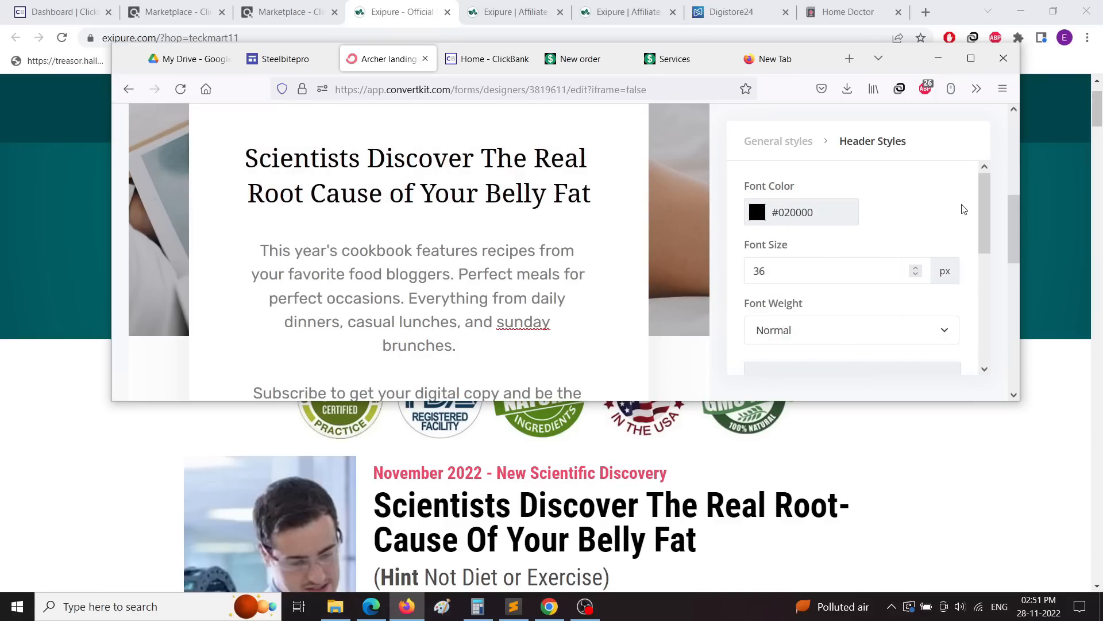
{"action": "left_click", "coordinate": [943, 330]}
{"action": "scroll", "coordinate": [904, 323], "scroll_direction": "down", "scroll_amount": 1}
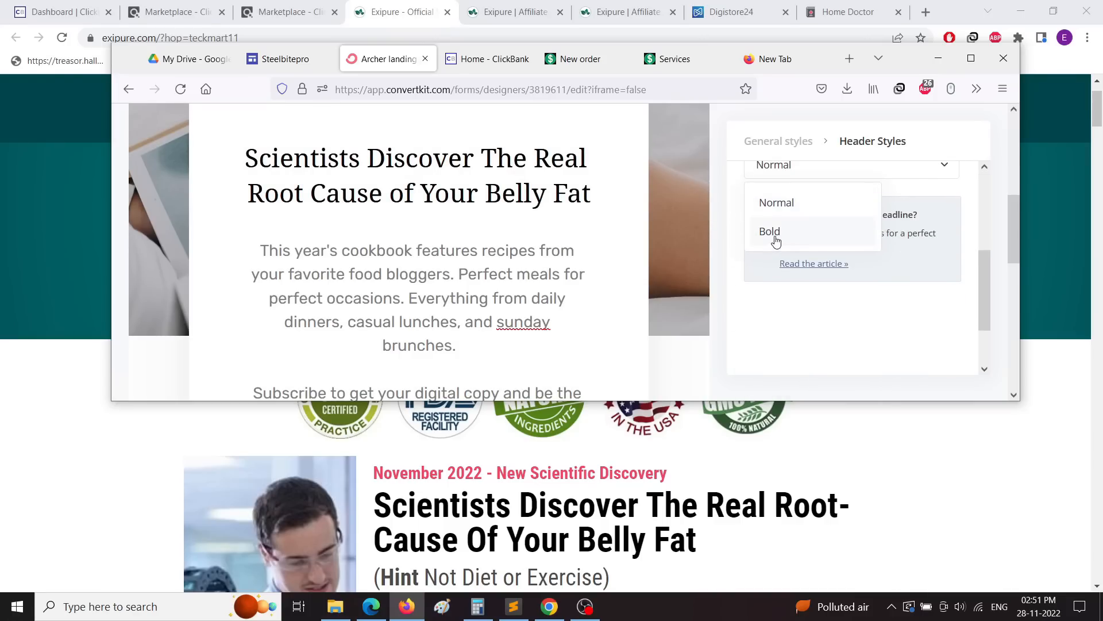
{"action": "left_click", "coordinate": [776, 236]}
{"action": "left_click", "coordinate": [825, 341]}
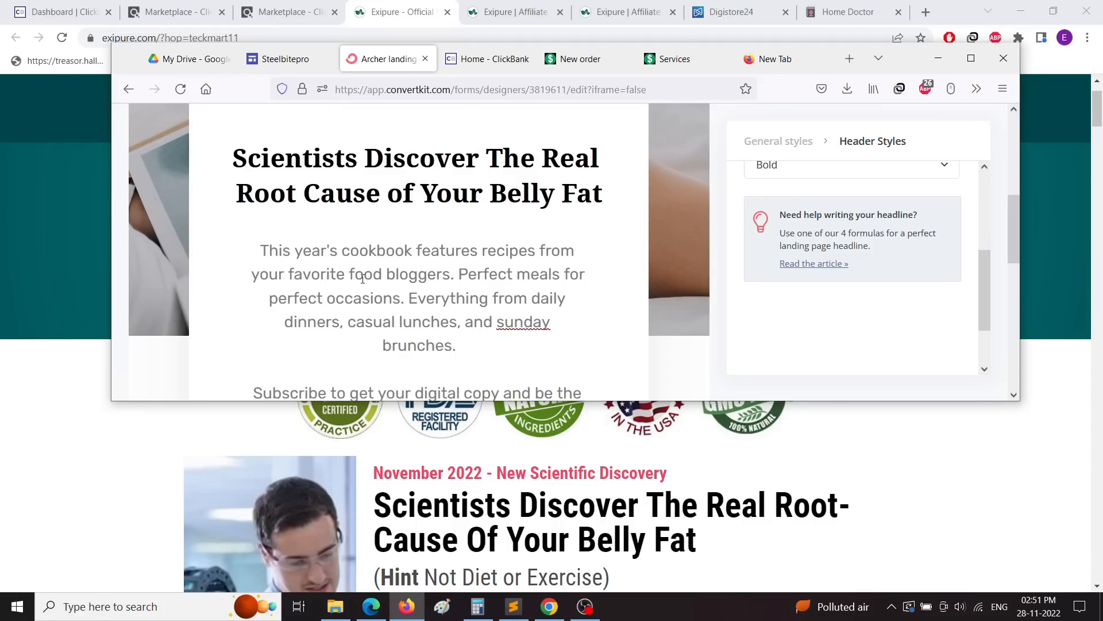
{"action": "scroll", "coordinate": [362, 279], "scroll_direction": "down", "scroll_amount": 1}
Step: Delete the cookbook paragraph below the headline
{"action": "left_click_drag", "start_coordinate": [262, 173], "coordinate": [535, 281]}
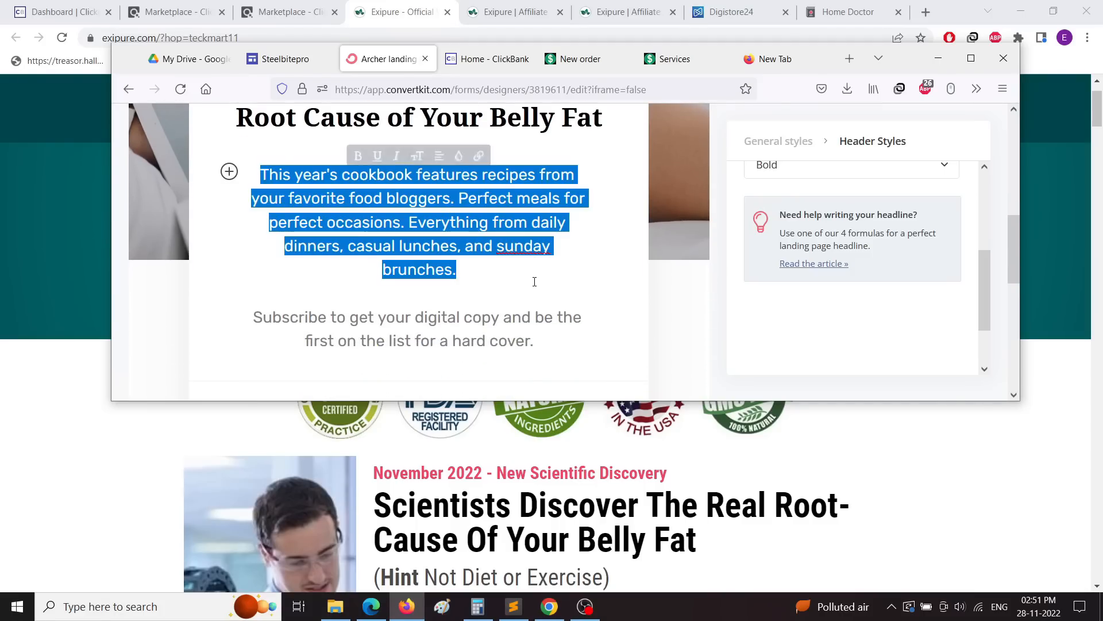
{"action": "key", "text": "BackSpace"}
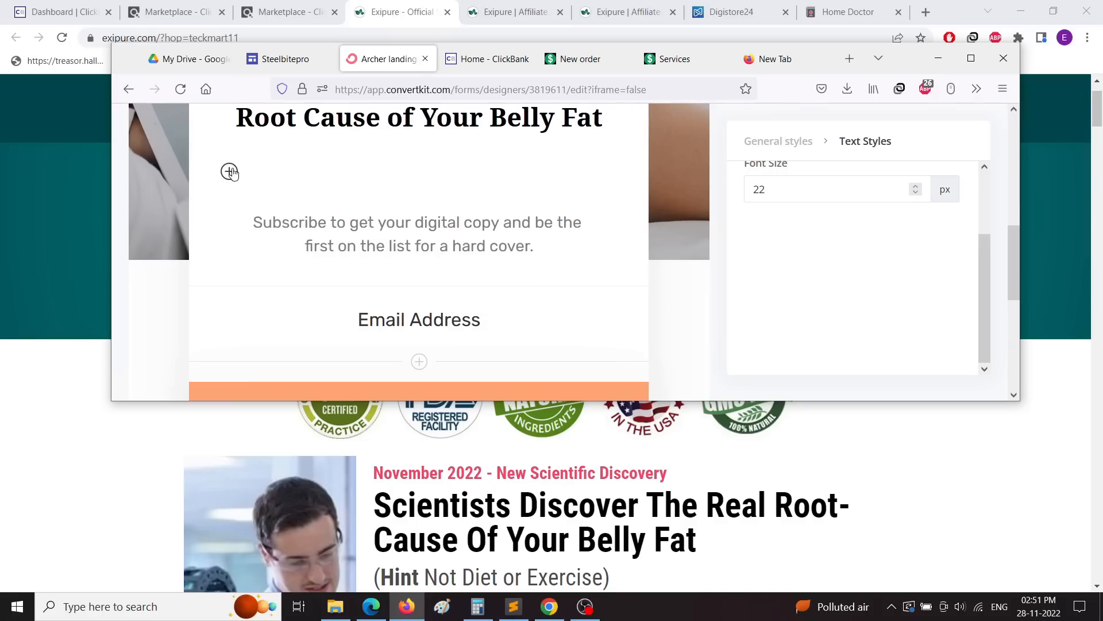
{"action": "scroll", "coordinate": [352, 291], "scroll_direction": "up", "scroll_amount": 3}
{"action": "scroll", "coordinate": [351, 289], "scroll_direction": "down", "scroll_amount": 3}
Step: Replace the Subscribe paragraph with 'Add Your Best Email to know the Secrets'
{"action": "triple_click", "coordinate": [330, 235]}
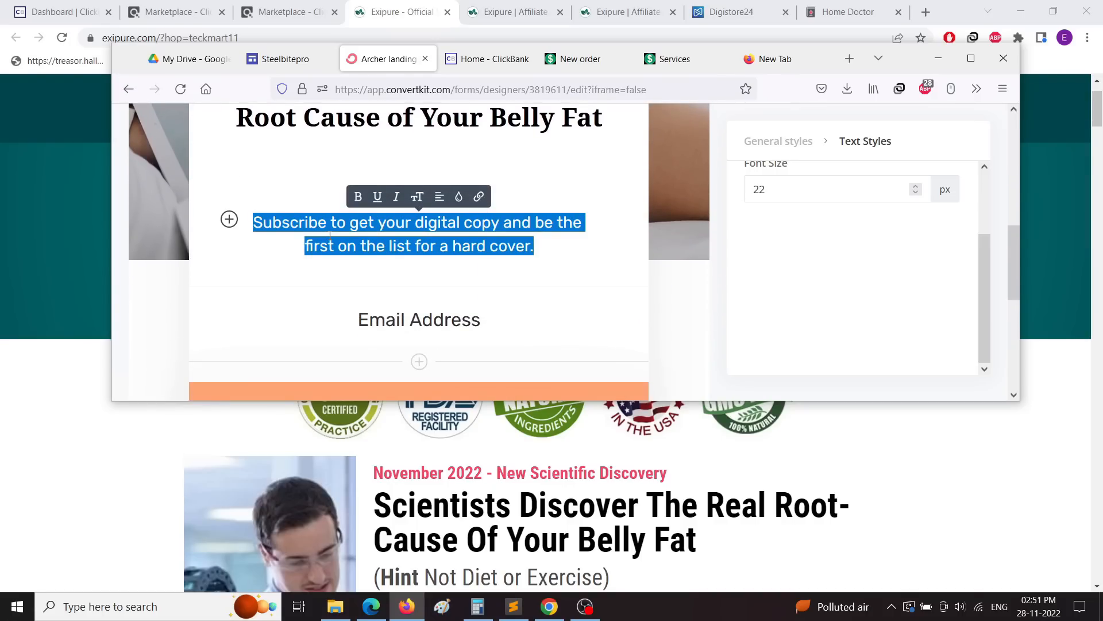
{"action": "type", "text": "B"}
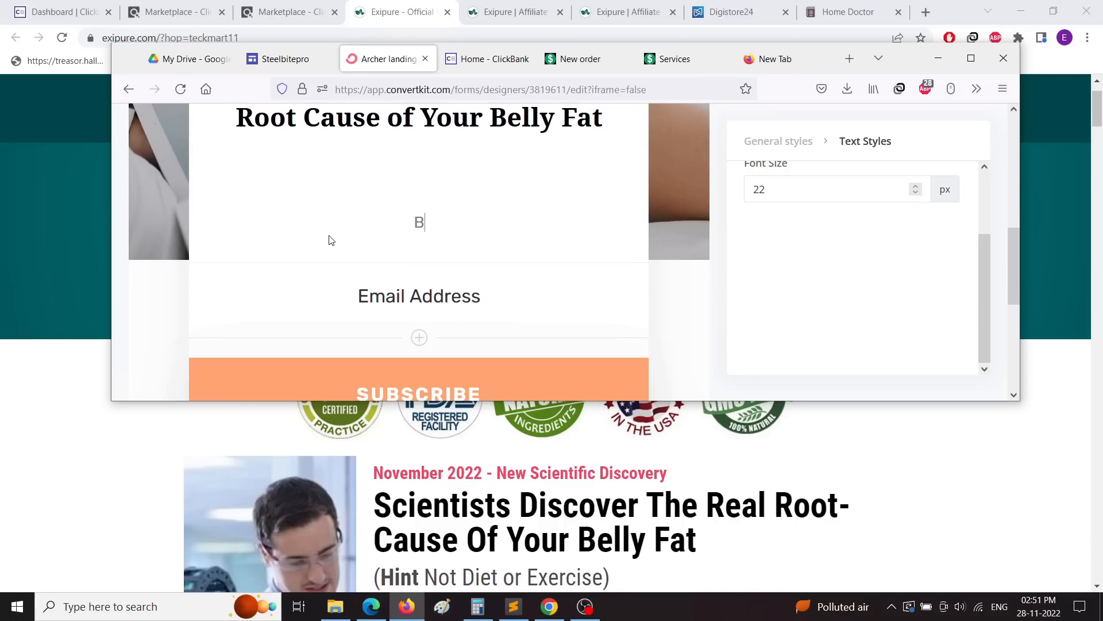
{"action": "key", "text": "BackSpace"}
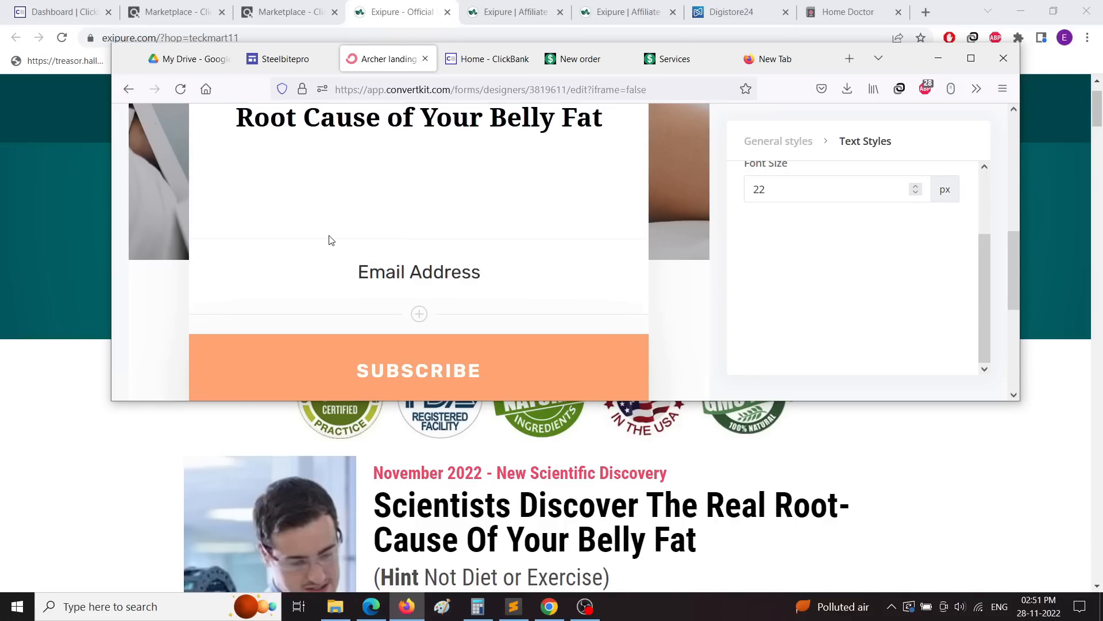
{"action": "type", "text": "Add Your Best"}
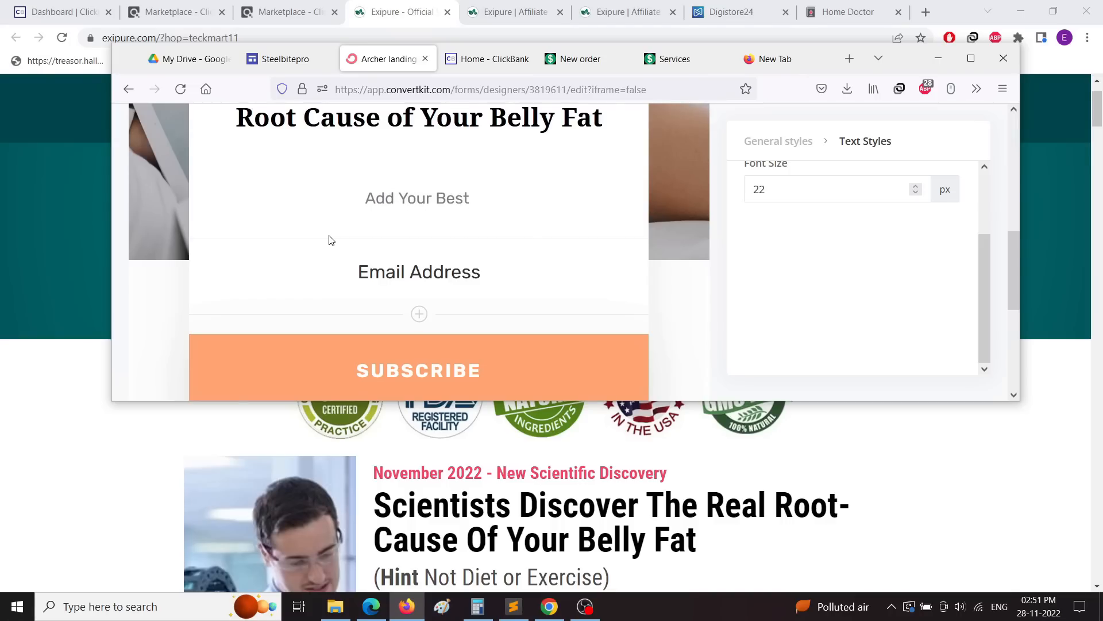
{"action": "type", "text": " Ema"}
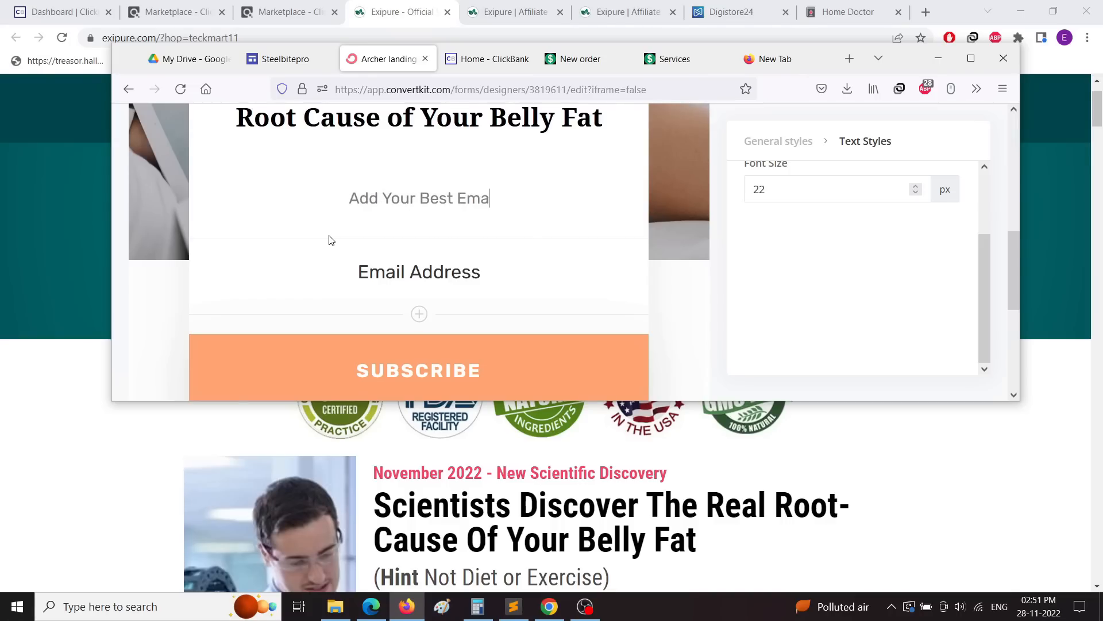
{"action": "type", "text": "il to know"}
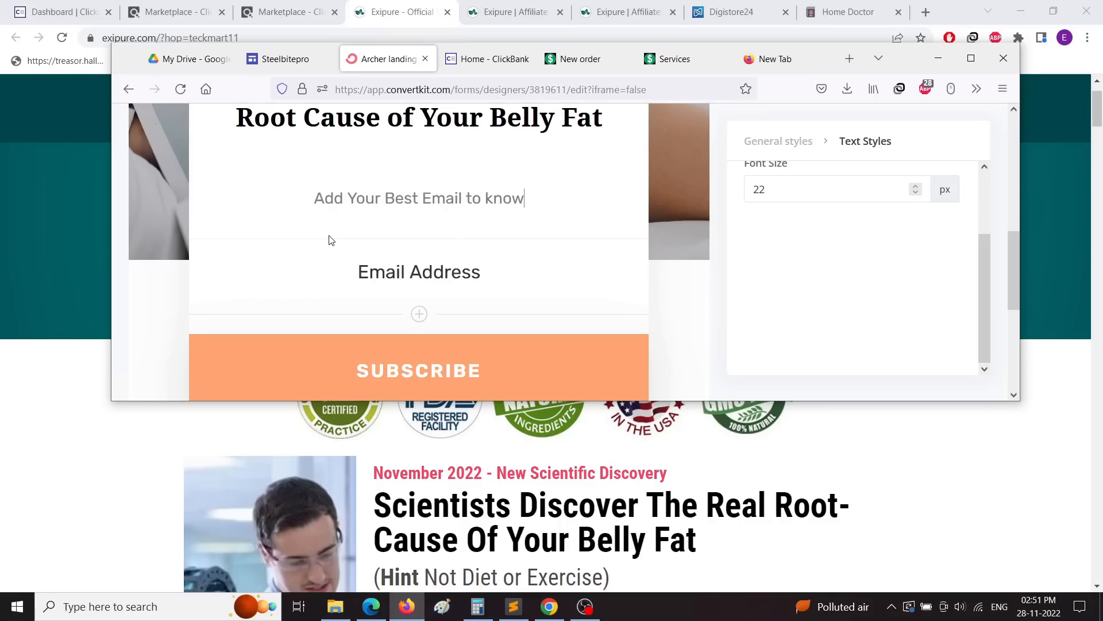
{"action": "type", "text": " the"}
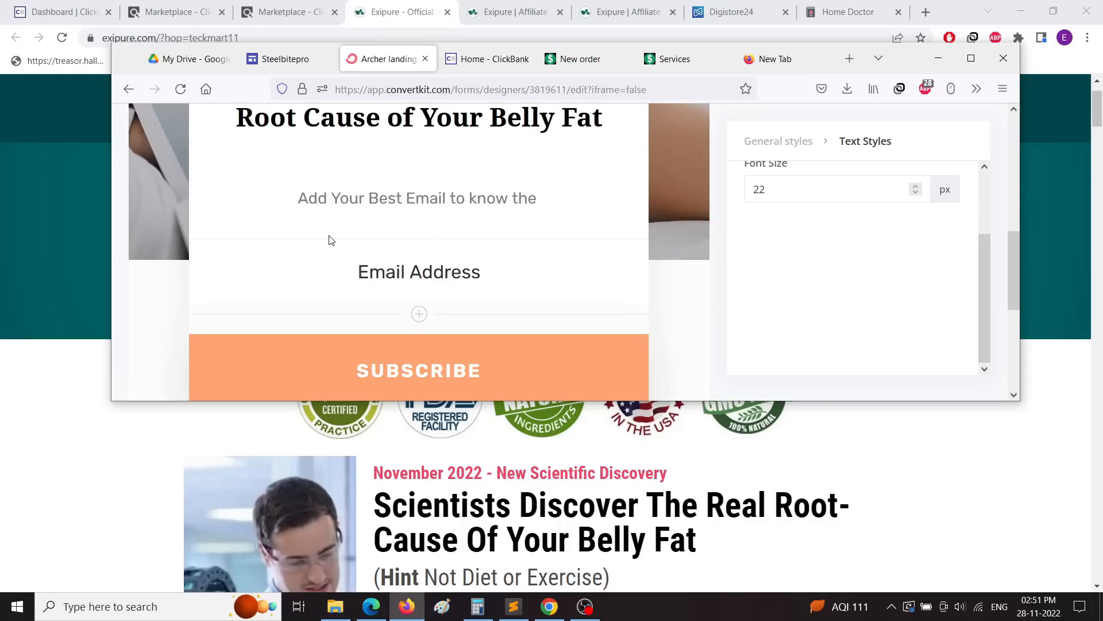
{"action": "type", "text": " Secrets"}
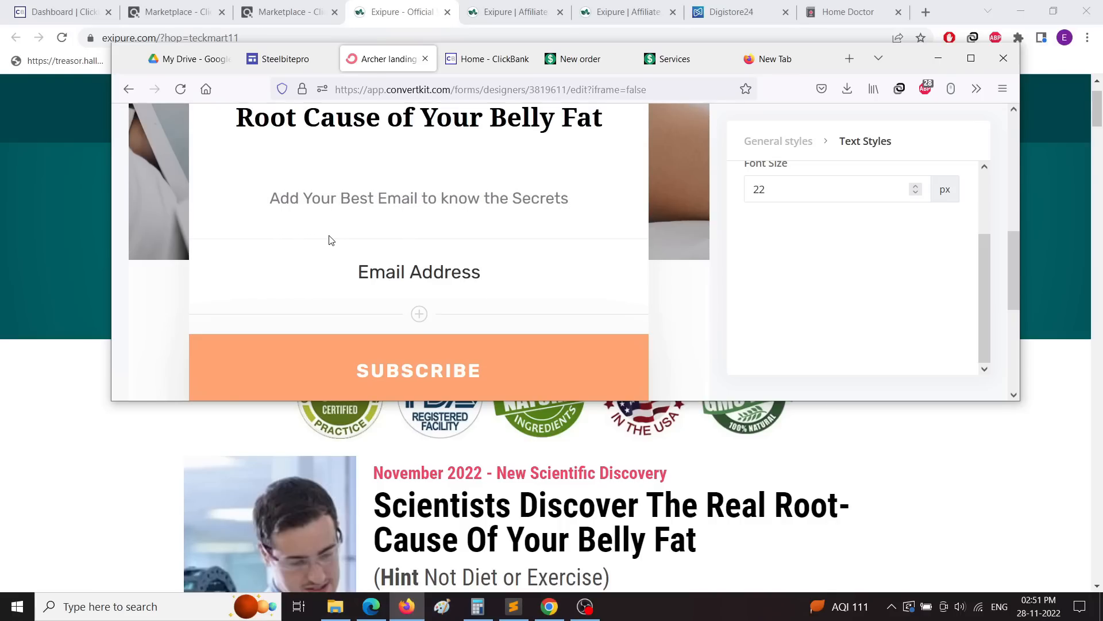
Step: Scroll down through the Exipure sales page in Chrome, then return to the ConvertKit Archer editor
{"action": "left_click", "coordinate": [576, 483]}
{"action": "scroll", "coordinate": [575, 483], "scroll_direction": "down", "scroll_amount": 10}
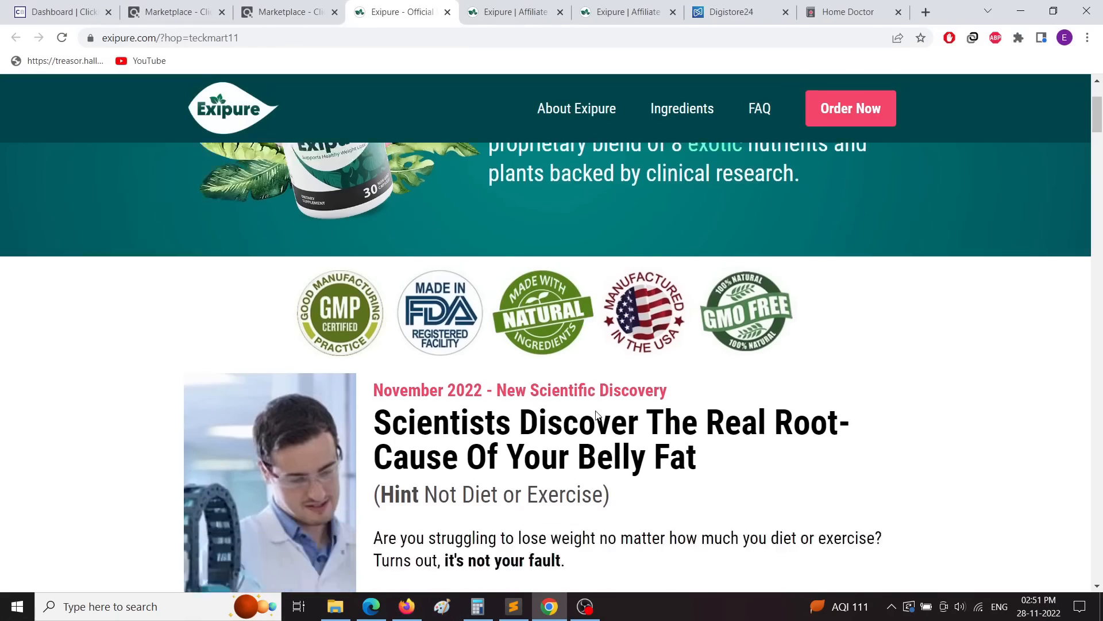
{"action": "scroll", "coordinate": [575, 482], "scroll_direction": "down", "scroll_amount": 20}
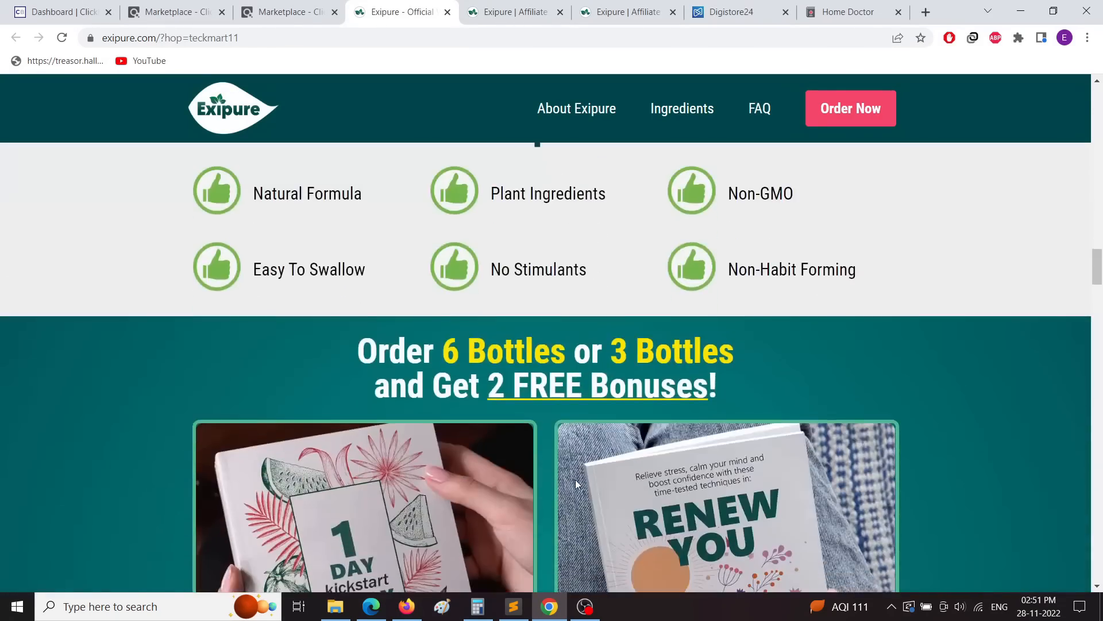
{"action": "scroll", "coordinate": [463, 493], "scroll_direction": "down", "scroll_amount": 15}
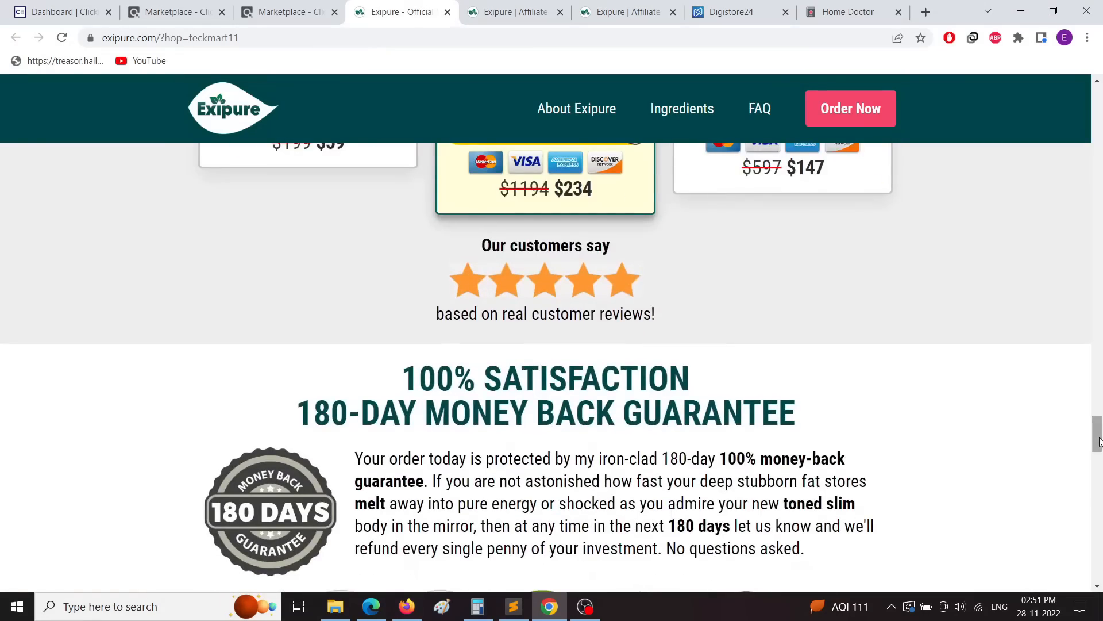
{"action": "left_click_drag", "start_coordinate": [1099, 440], "coordinate": [1083, 110]}
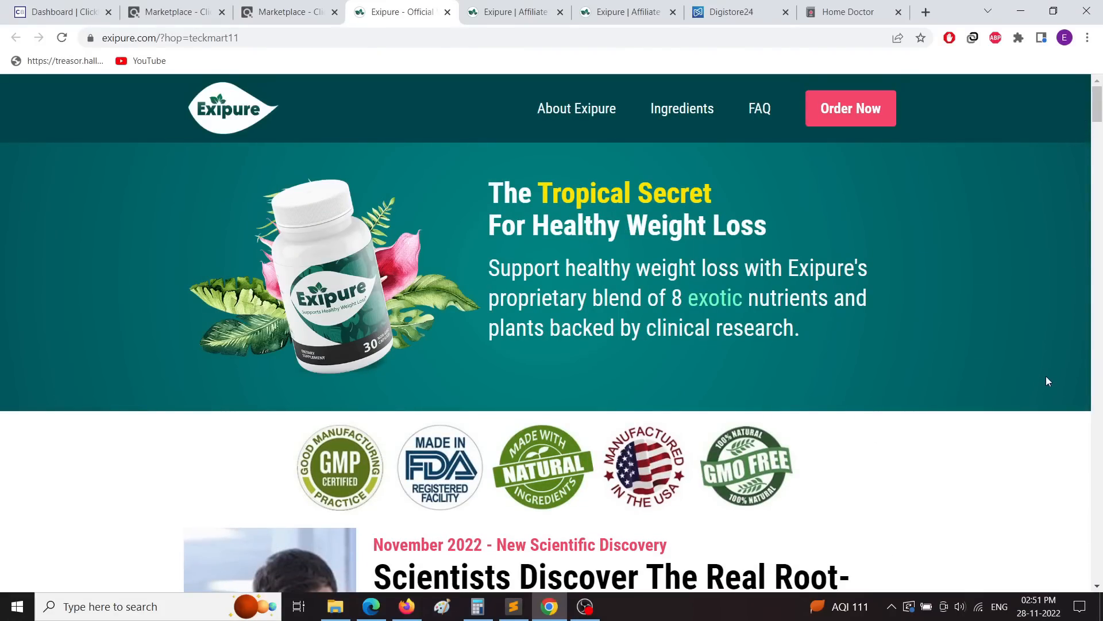
{"action": "scroll", "coordinate": [686, 311], "scroll_direction": "down", "scroll_amount": 12}
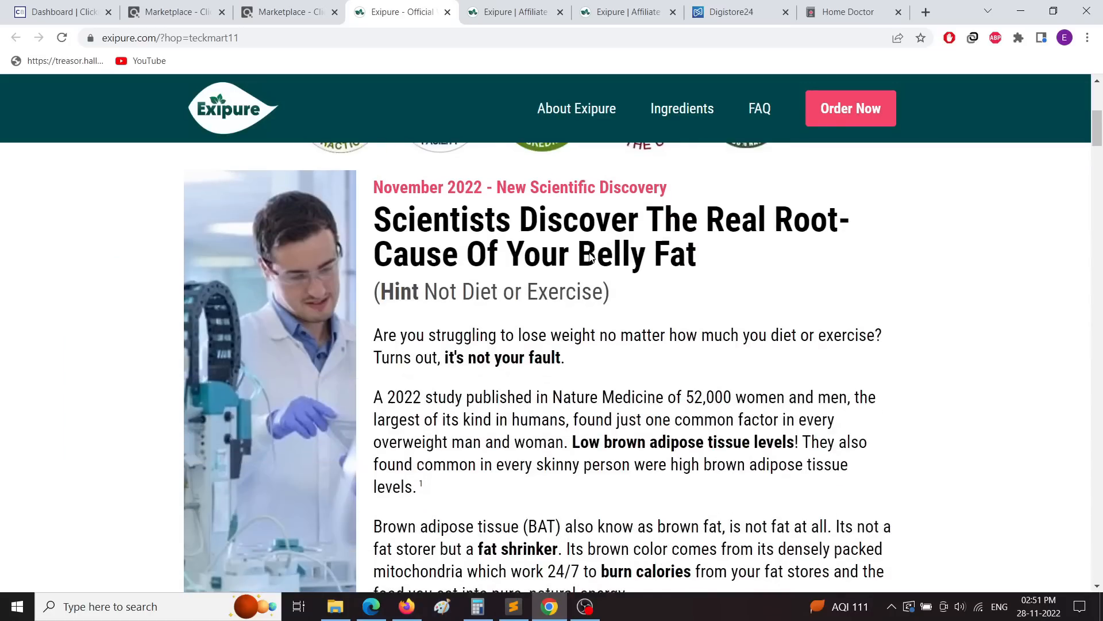
{"action": "scroll", "coordinate": [574, 300], "scroll_direction": "down", "scroll_amount": 15}
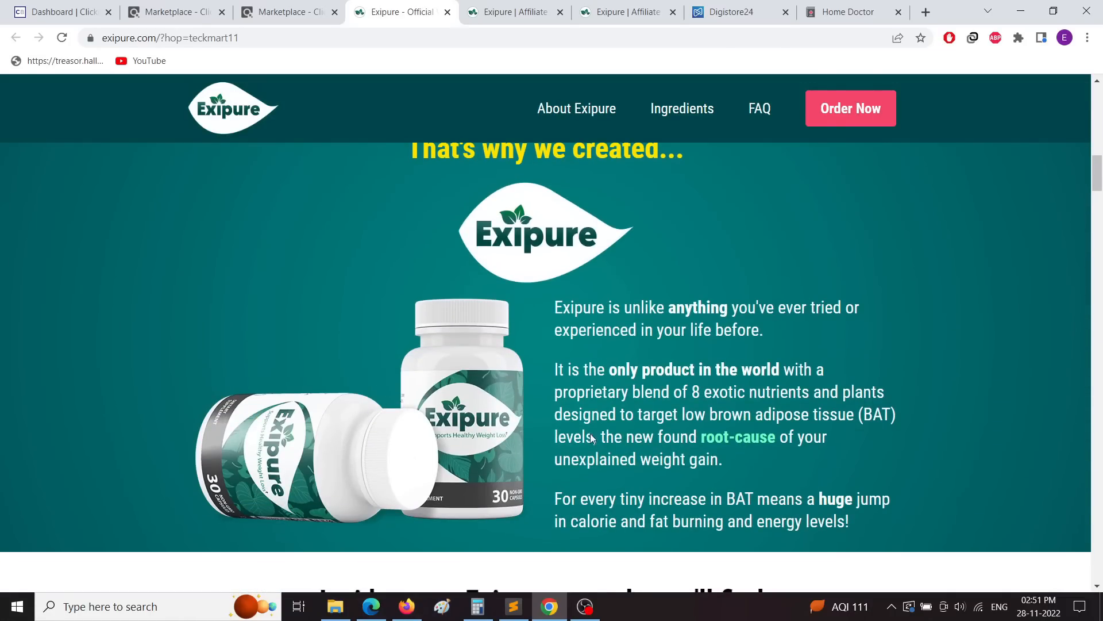
{"action": "scroll", "coordinate": [592, 443], "scroll_direction": "down", "scroll_amount": 3}
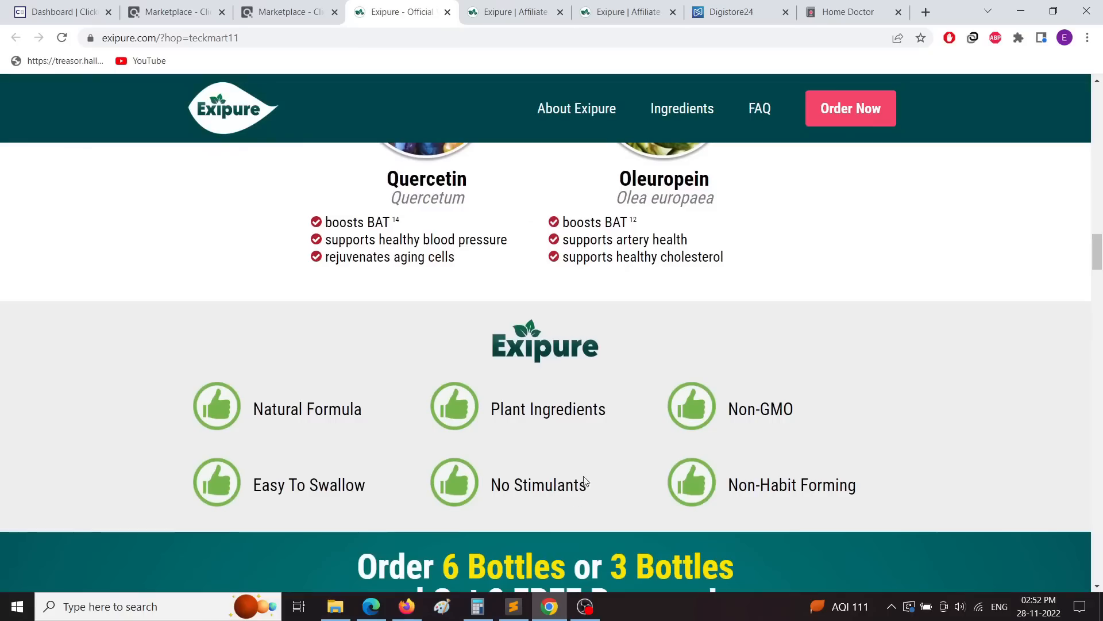
{"action": "left_click", "coordinate": [407, 607]}
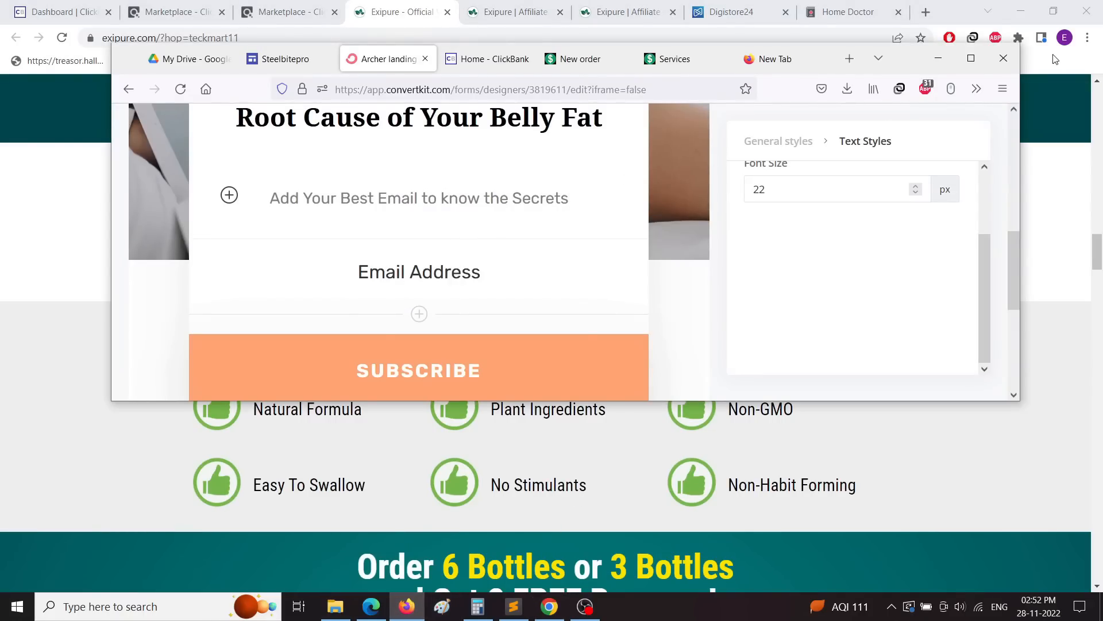
Step: Change the subtitle's font colour to near-black #050000
{"action": "double_click", "coordinate": [961, 61]}
{"action": "scroll", "coordinate": [300, 224], "scroll_direction": "up", "scroll_amount": 2}
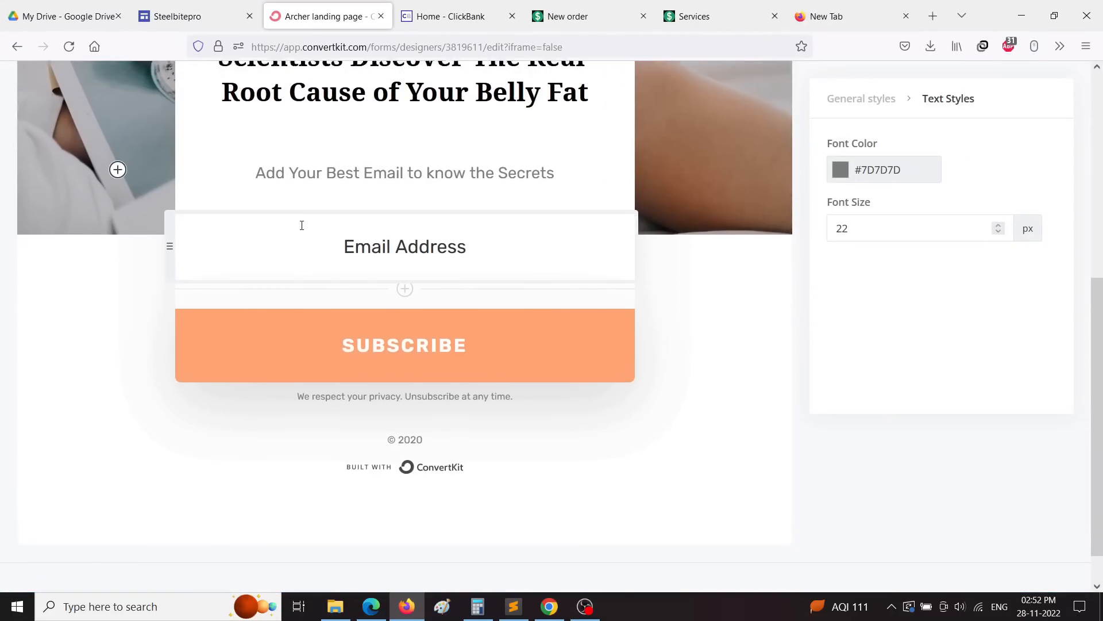
{"action": "triple_click", "coordinate": [530, 230]}
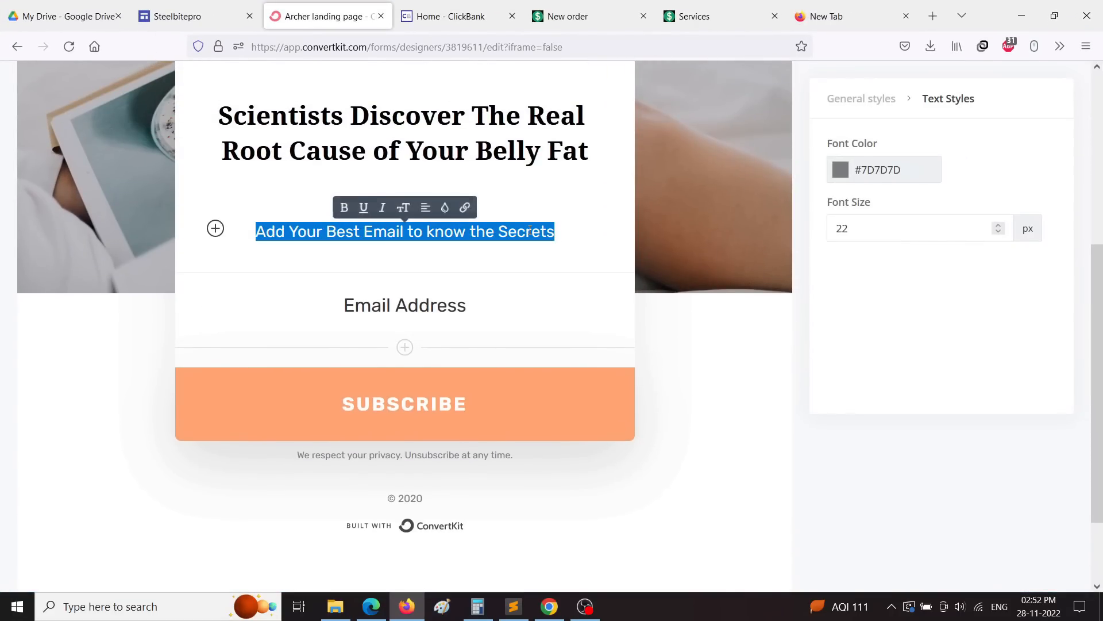
{"action": "left_click", "coordinate": [841, 171]}
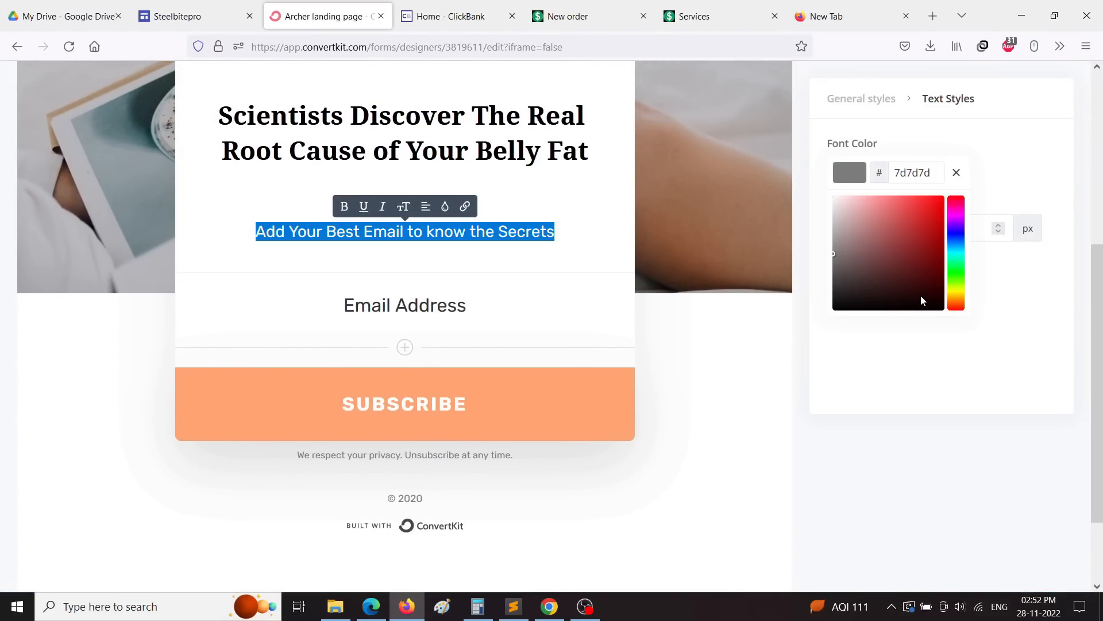
{"action": "left_click_drag", "start_coordinate": [922, 296], "coordinate": [946, 308]}
{"action": "left_click", "coordinate": [951, 344]}
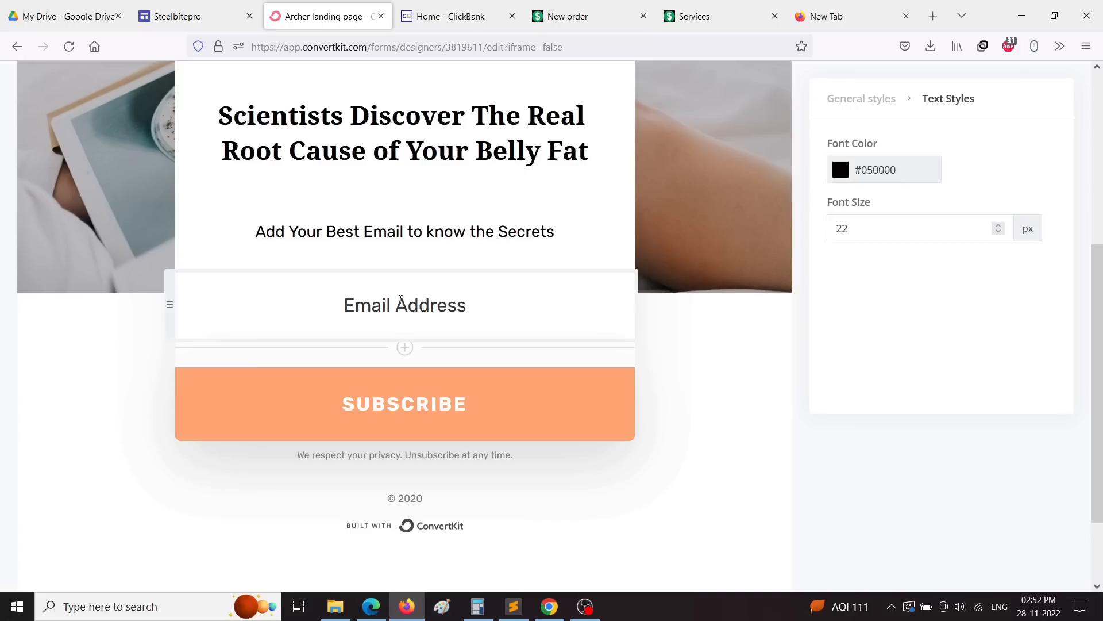
Step: Replace the privacy disclaimer under SUBSCRIBE with 'Privacy Policy Terms and Conditions'
{"action": "left_click", "coordinate": [382, 455]}
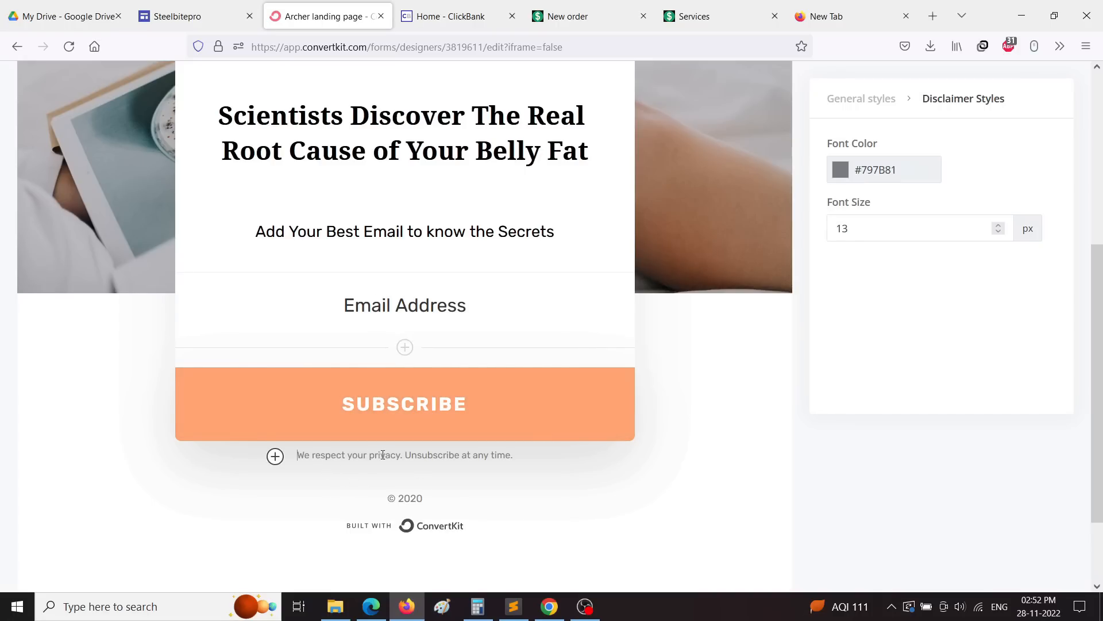
{"action": "triple_click", "coordinate": [309, 457]}
{"action": "key", "text": "Left"}
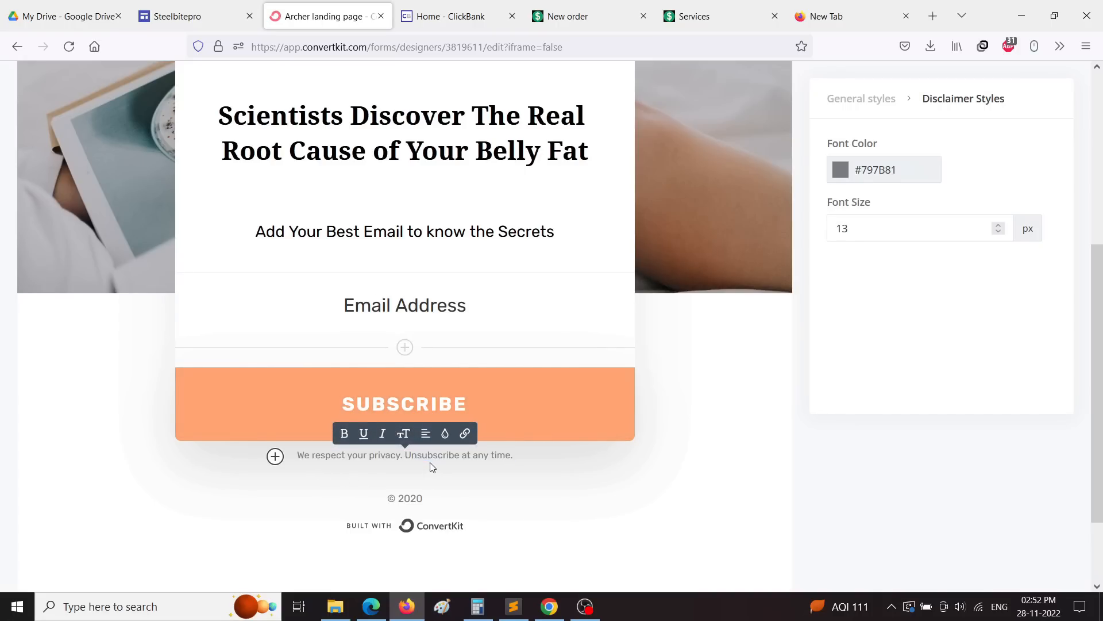
{"action": "triple_click", "coordinate": [399, 456]}
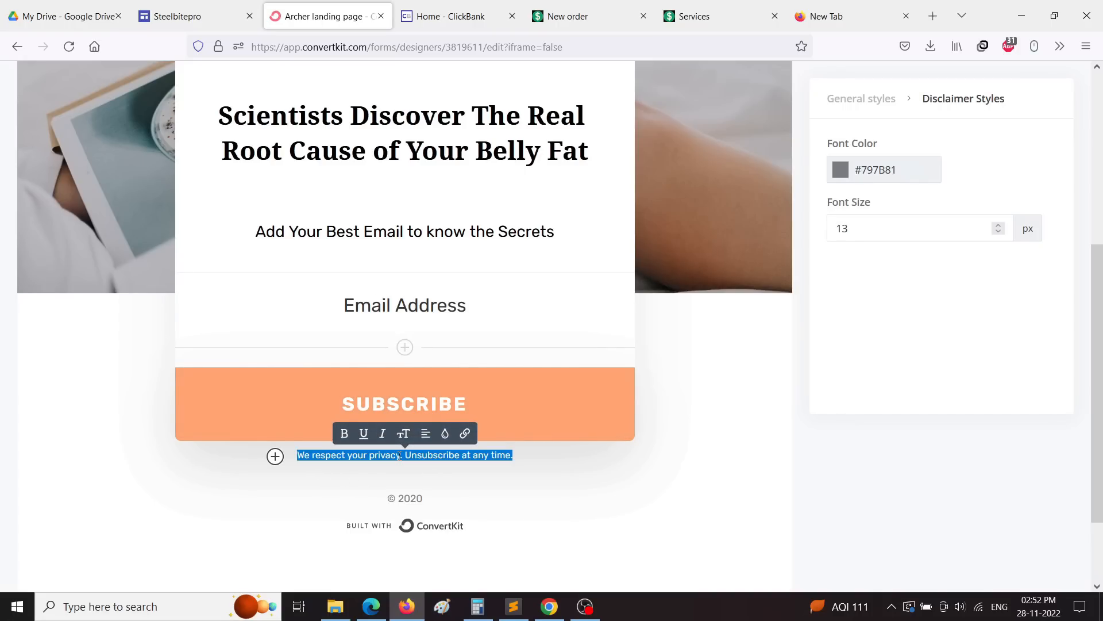
{"action": "left_click", "coordinate": [398, 455]}
{"action": "triple_click", "coordinate": [401, 456]}
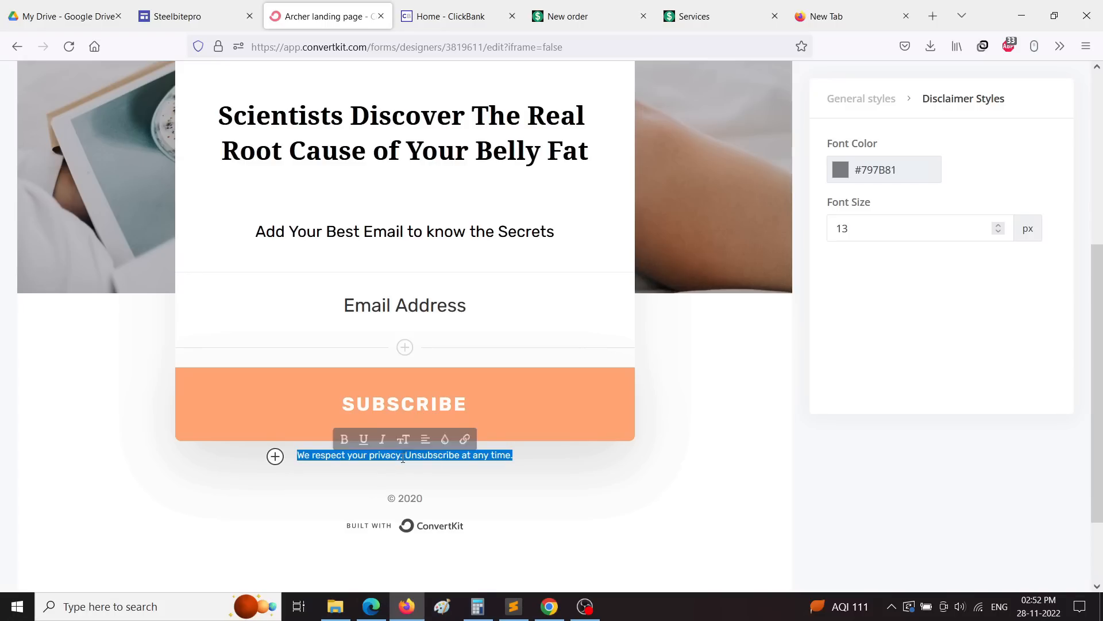
{"action": "left_click", "coordinate": [408, 454]}
{"action": "triple_click", "coordinate": [412, 457]}
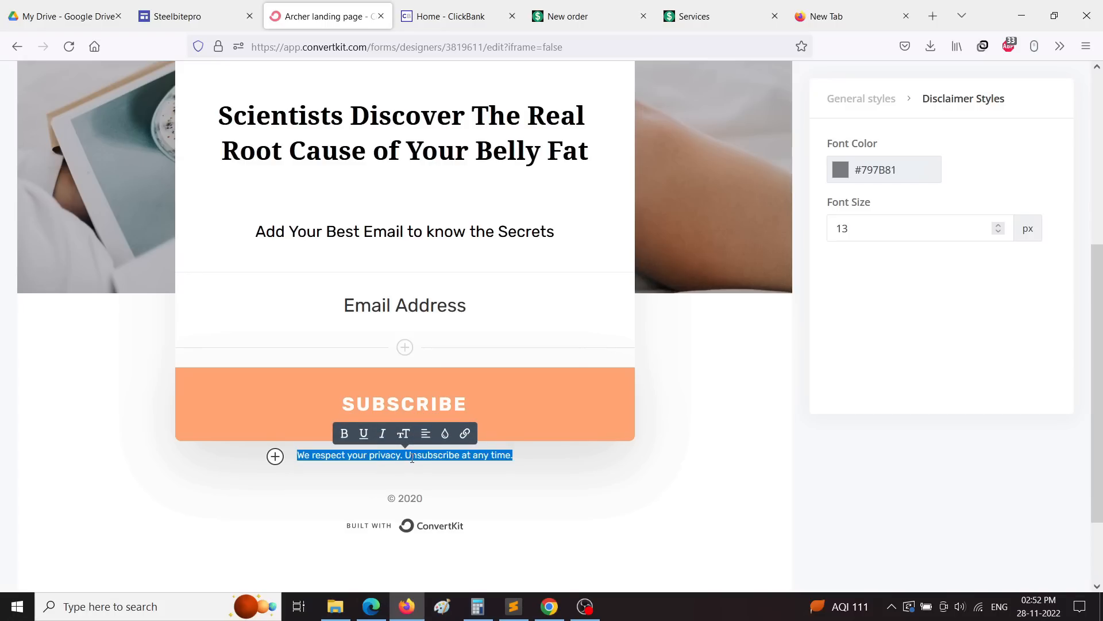
{"action": "key", "text": "BackSpace"}
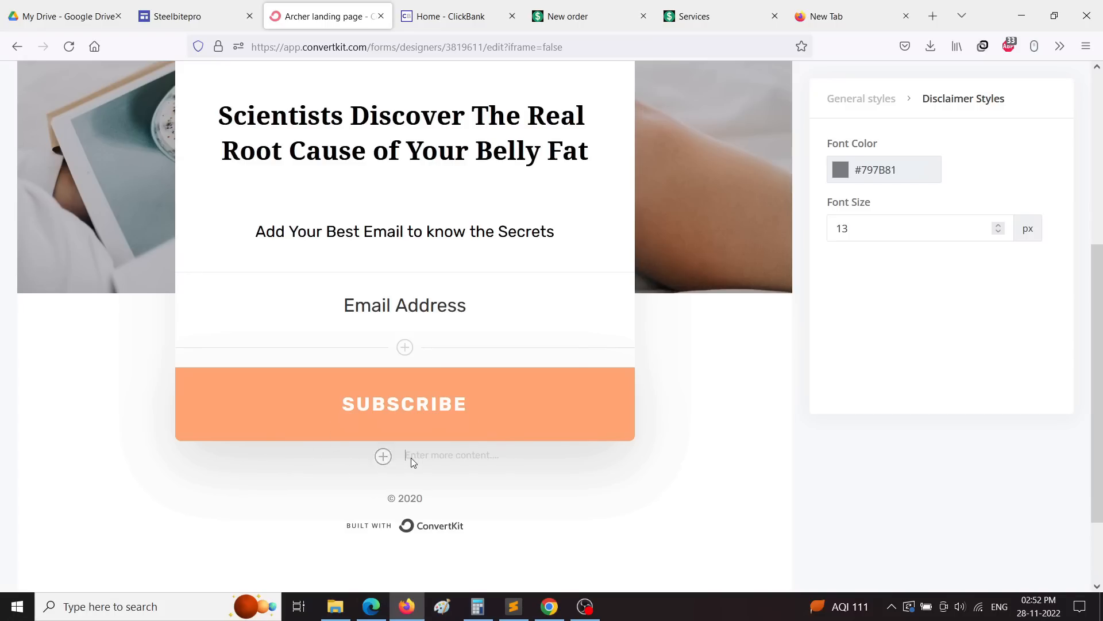
{"action": "type", "text": "Privacy Policy Terms and Conditions"}
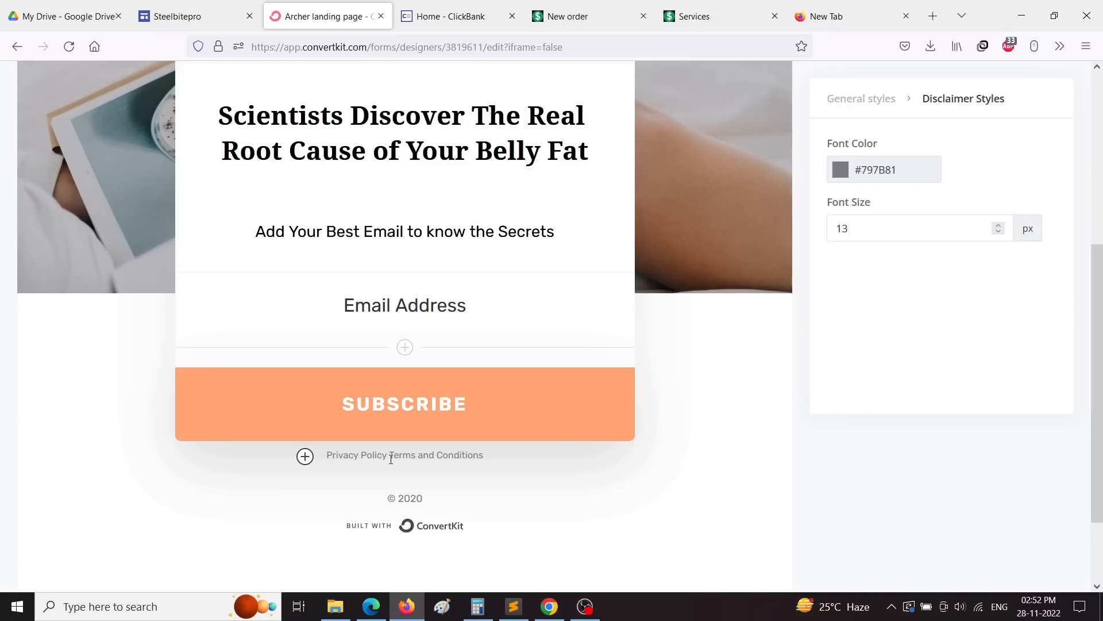
Step: Space out Privacy Policy and Terms and Conditions, and insert a divider below them
{"action": "left_click", "coordinate": [391, 459]}
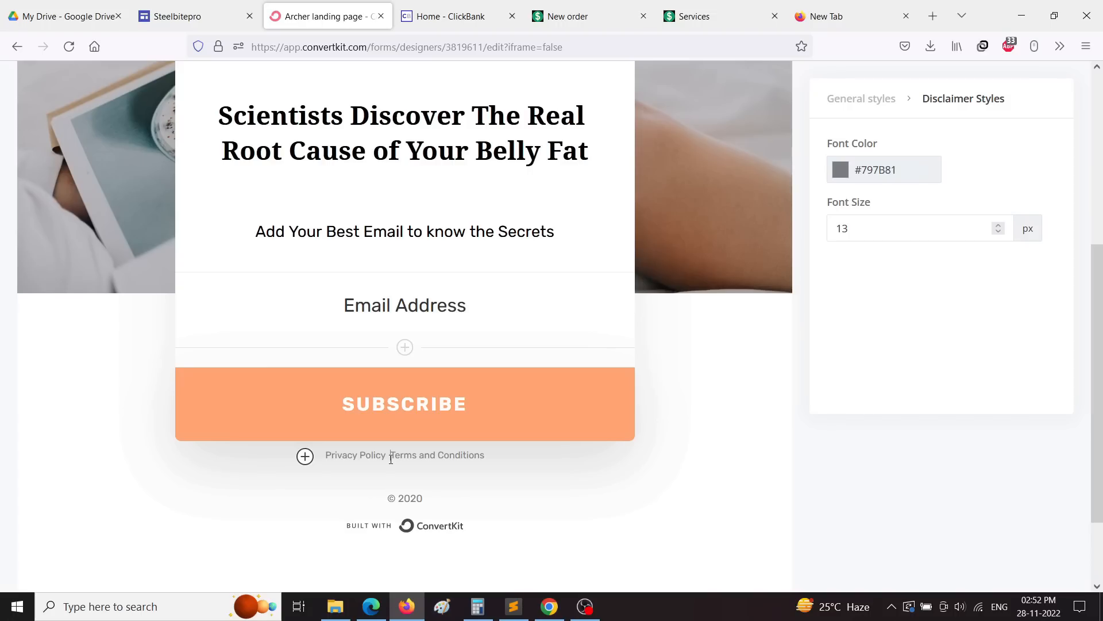
{"action": "left_click", "coordinate": [301, 456]}
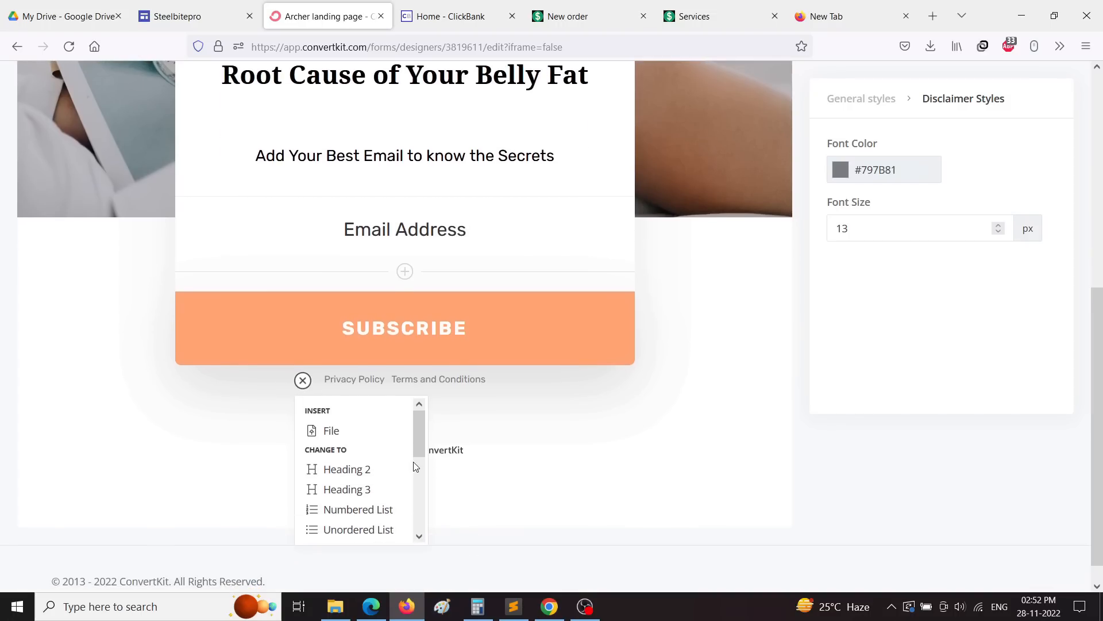
{"action": "scroll", "coordinate": [386, 473], "scroll_direction": "down", "scroll_amount": 3}
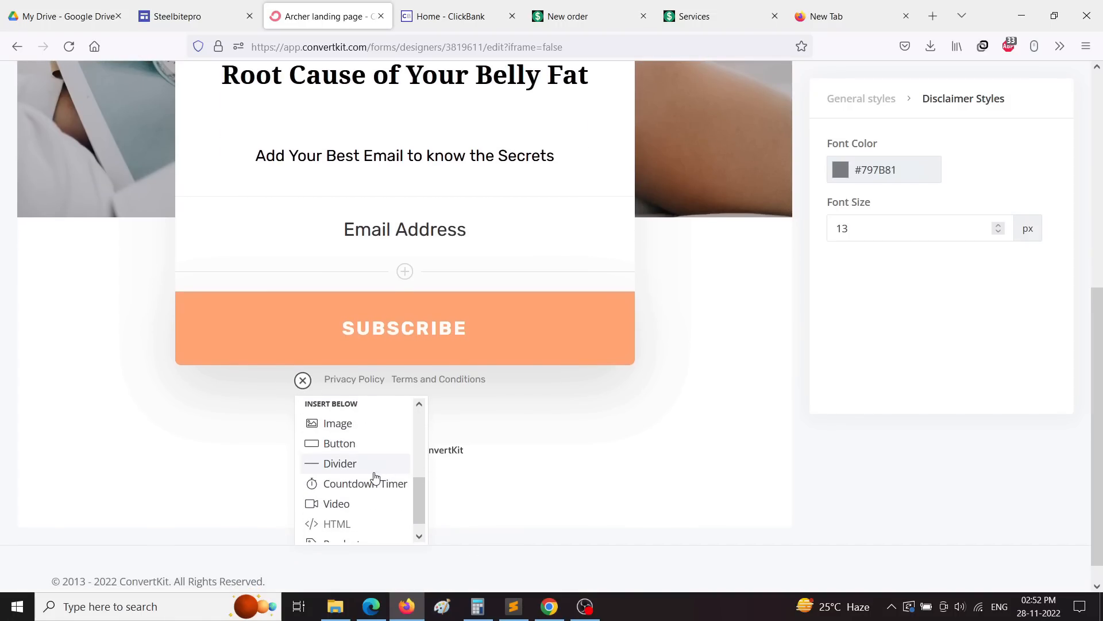
{"action": "scroll", "coordinate": [375, 476], "scroll_direction": "down", "scroll_amount": 2}
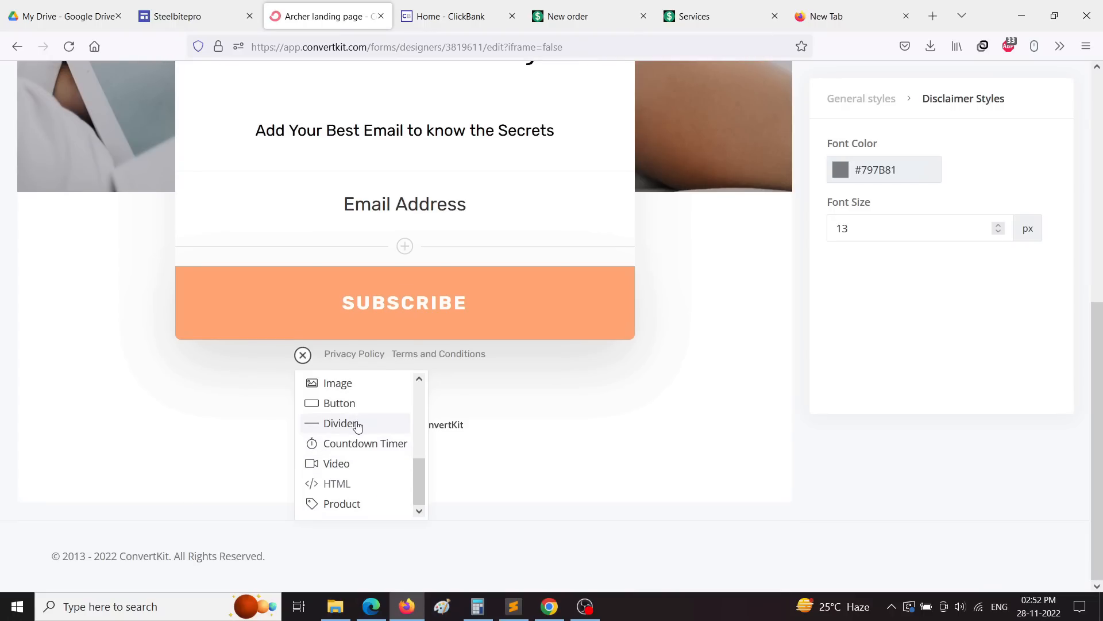
{"action": "left_click", "coordinate": [357, 425]}
Step: Try adding an HTML block, then close the upgrade page it opens
{"action": "left_click_drag", "start_coordinate": [387, 349], "coordinate": [301, 355]}
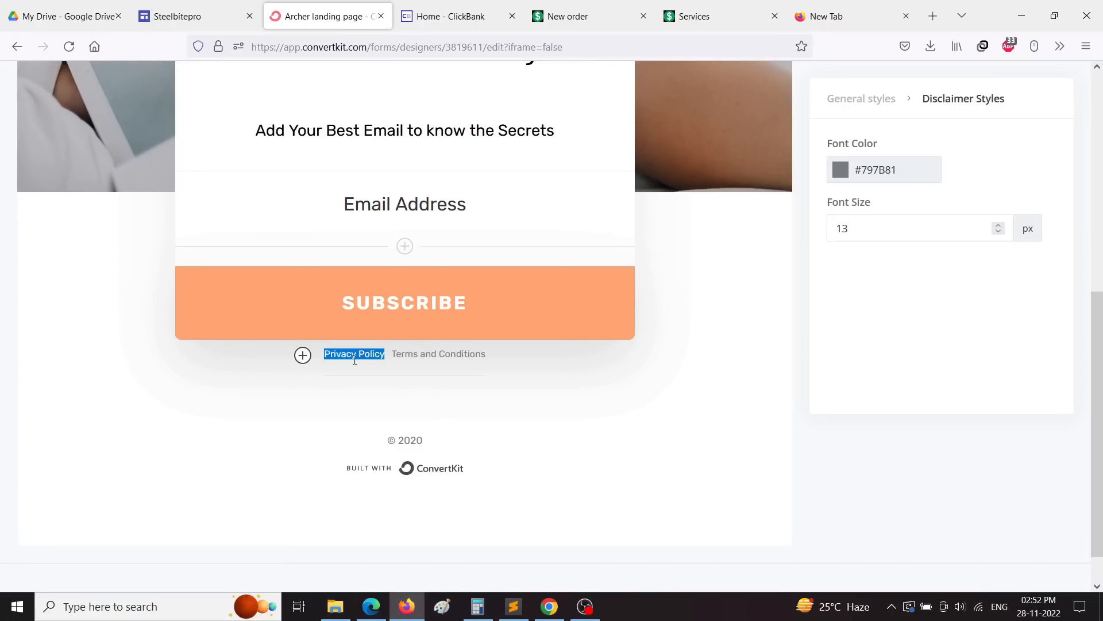
{"action": "left_click", "coordinate": [303, 354]}
{"action": "scroll", "coordinate": [320, 426], "scroll_direction": "down", "scroll_amount": 1}
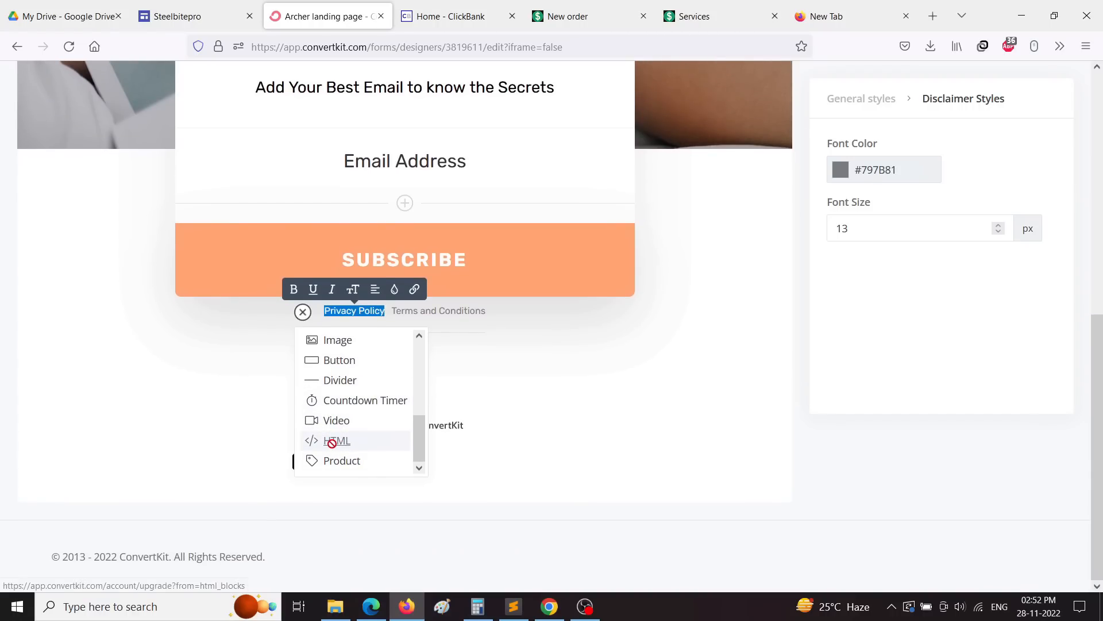
{"action": "left_click", "coordinate": [338, 441]}
{"action": "left_click", "coordinate": [446, 16]}
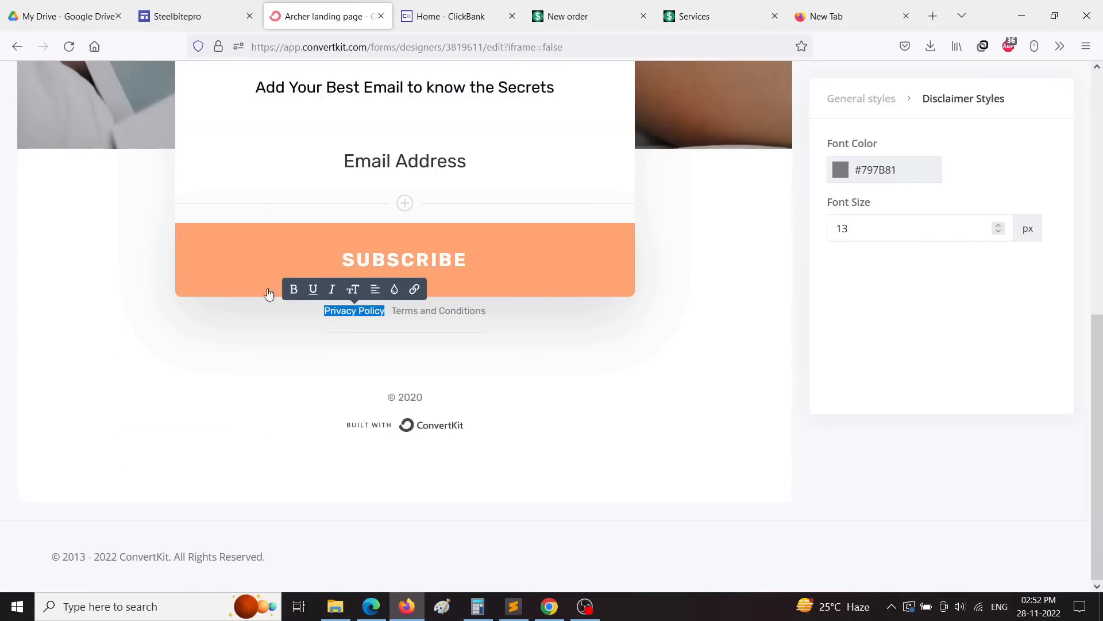
{"action": "left_click", "coordinate": [480, 318]}
Step: Add an empty line above the Privacy Policy and Terms and Conditions text
{"action": "scroll", "coordinate": [481, 318], "scroll_direction": "up", "scroll_amount": 3}
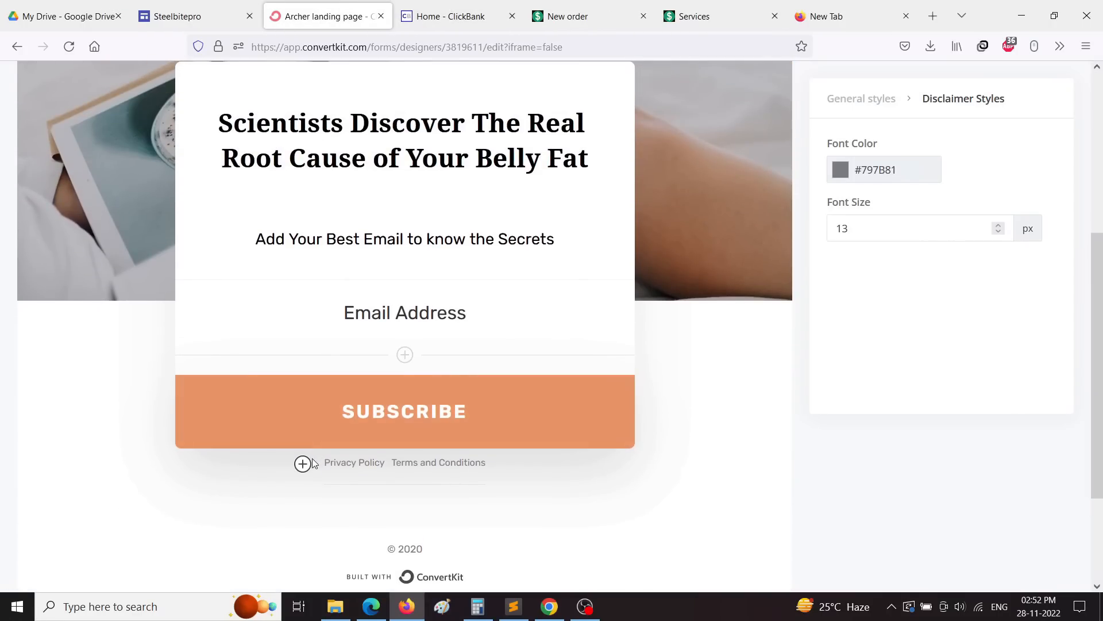
{"action": "left_click", "coordinate": [303, 463]}
{"action": "scroll", "coordinate": [314, 501], "scroll_direction": "down", "scroll_amount": 1}
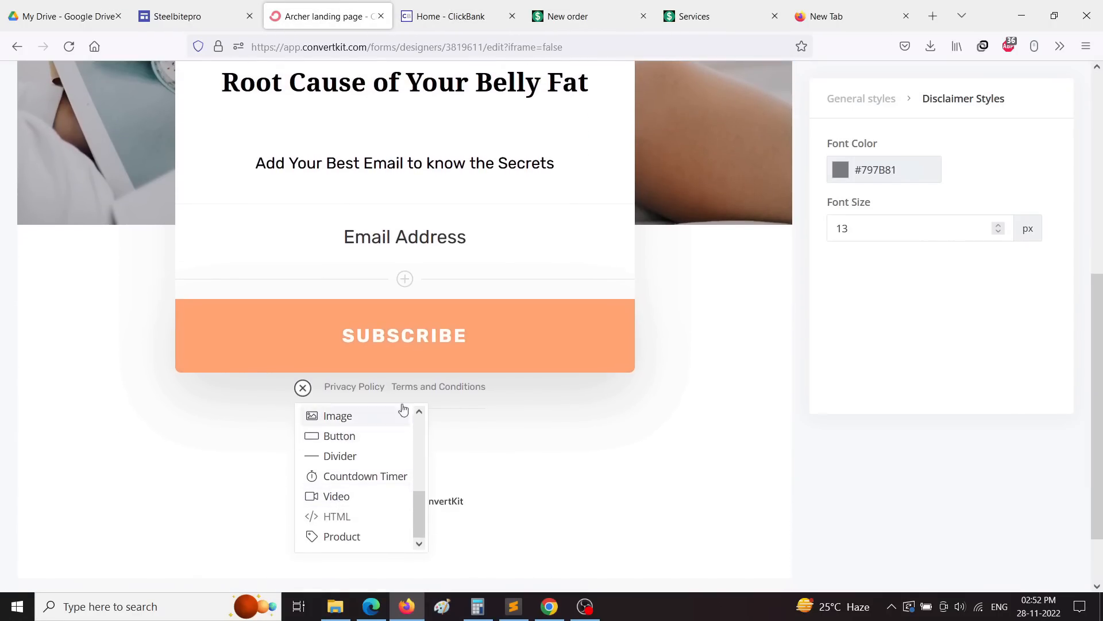
{"action": "left_click", "coordinate": [550, 428]}
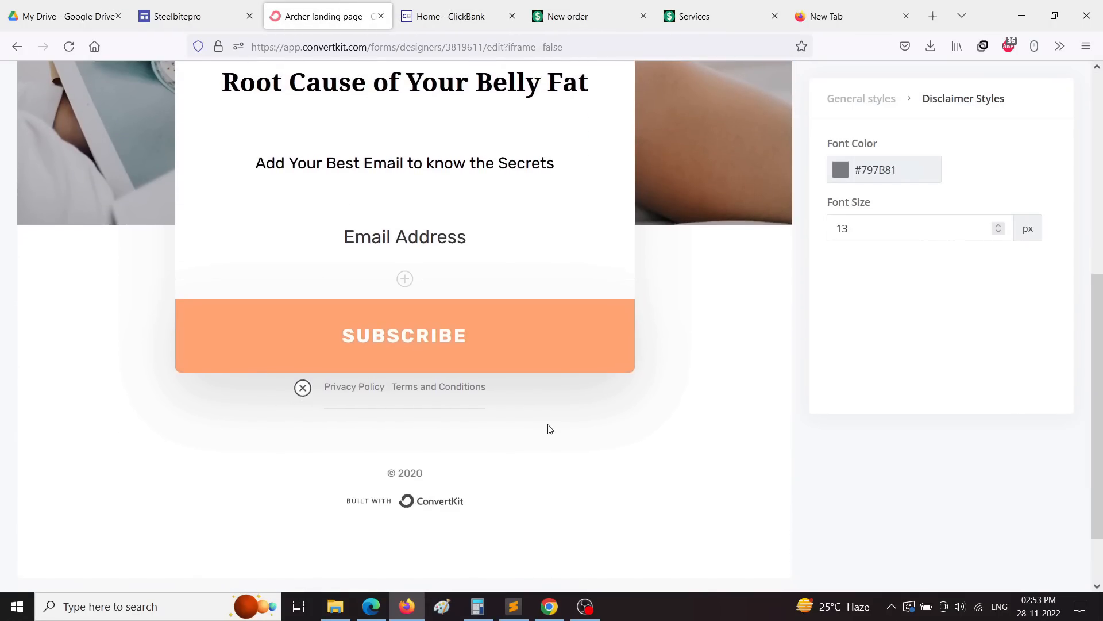
{"action": "left_click", "coordinate": [325, 388]}
{"action": "key", "text": "Return"}
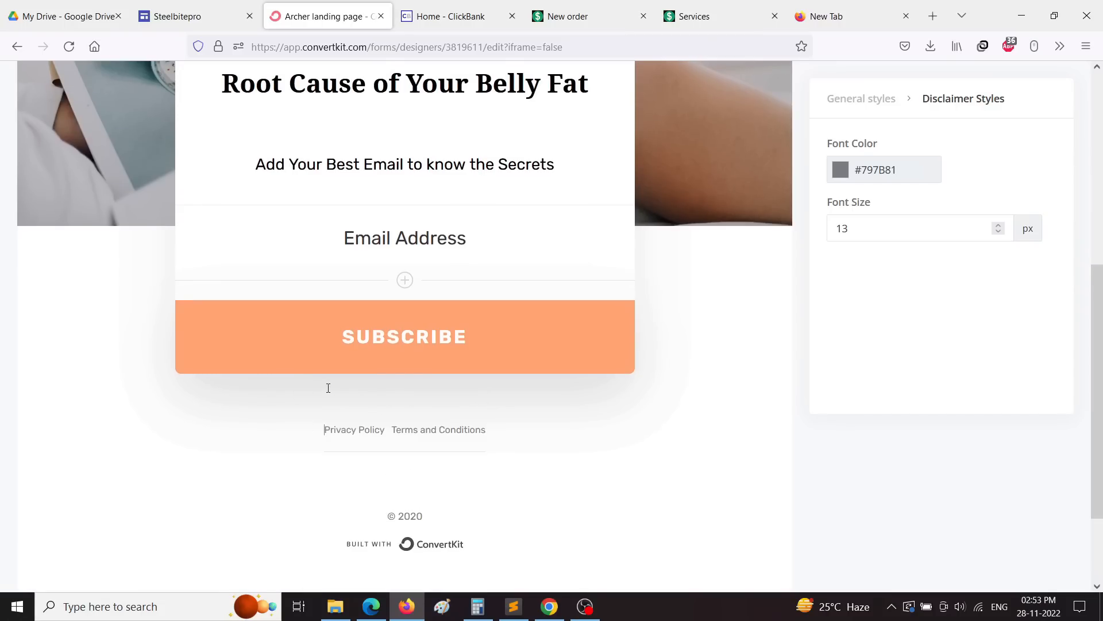
{"action": "left_click", "coordinate": [353, 402]}
Step: Open the Exipure footer's Privacy and Terms pages in new Chrome tabs
{"action": "left_click", "coordinate": [550, 606]}
{"action": "scroll", "coordinate": [593, 386], "scroll_direction": "down", "scroll_amount": 6}
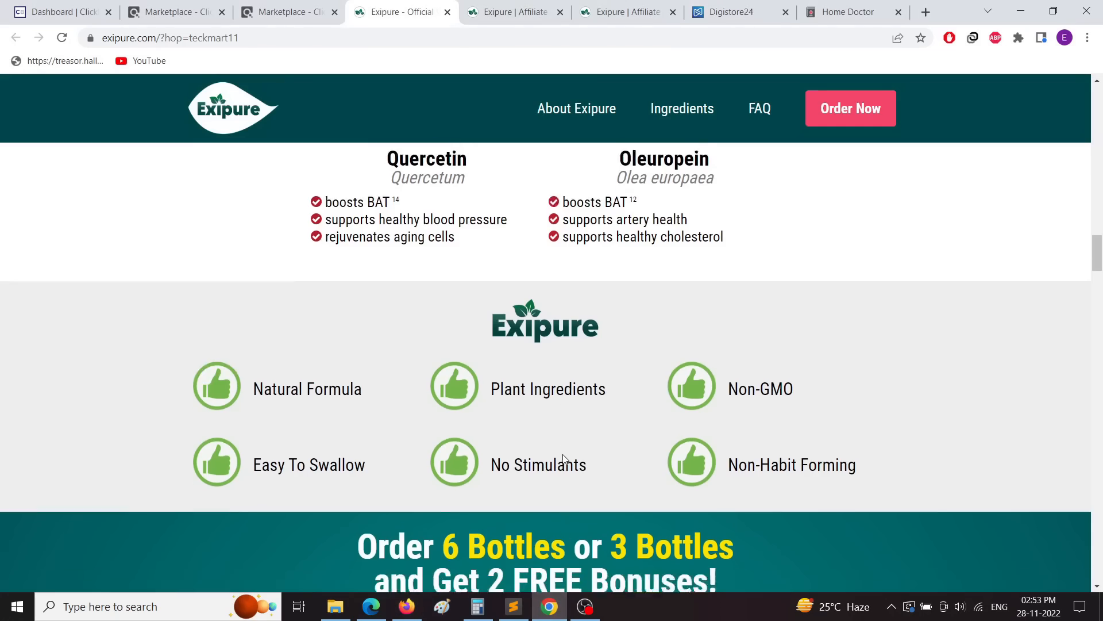
{"action": "scroll", "coordinate": [593, 386], "scroll_direction": "down", "scroll_amount": 20}
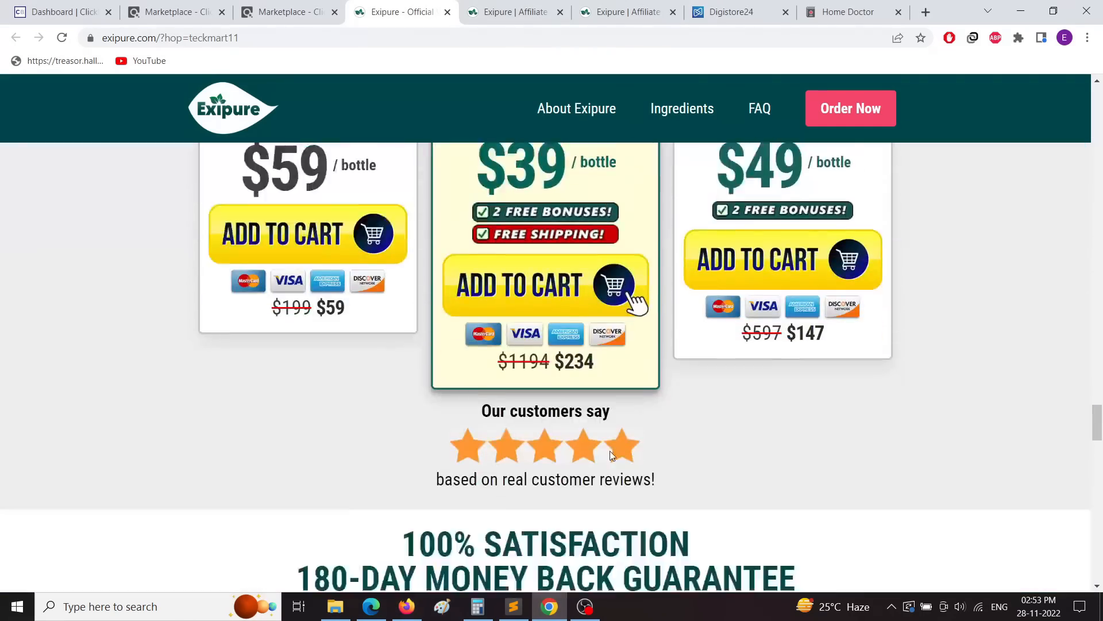
{"action": "scroll", "coordinate": [636, 474], "scroll_direction": "down", "scroll_amount": 20}
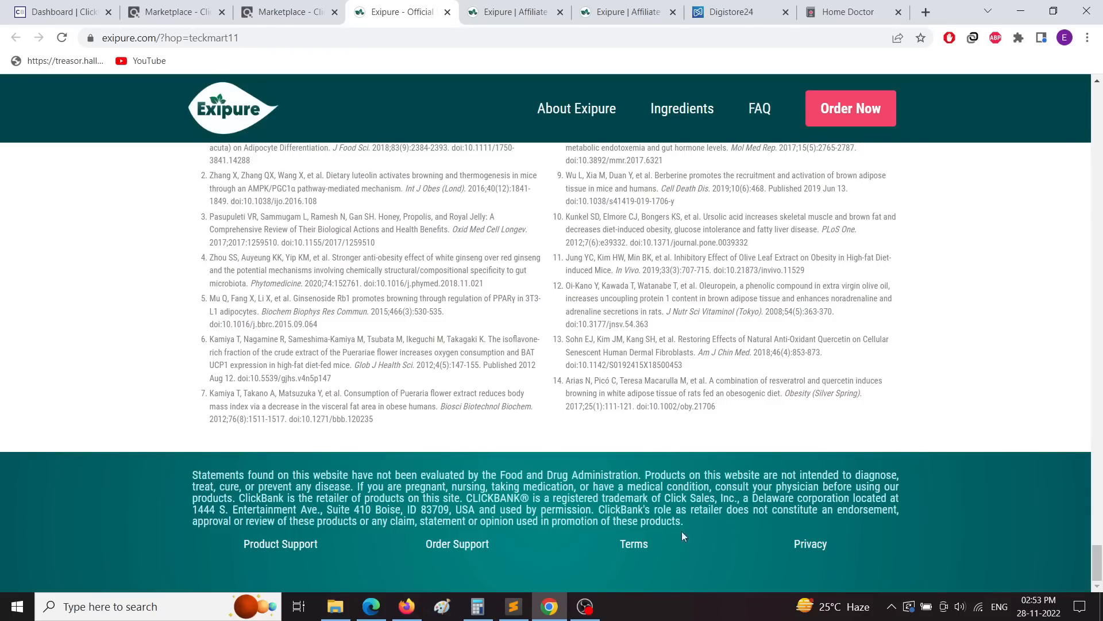
{"action": "left_click", "coordinate": [638, 545]}
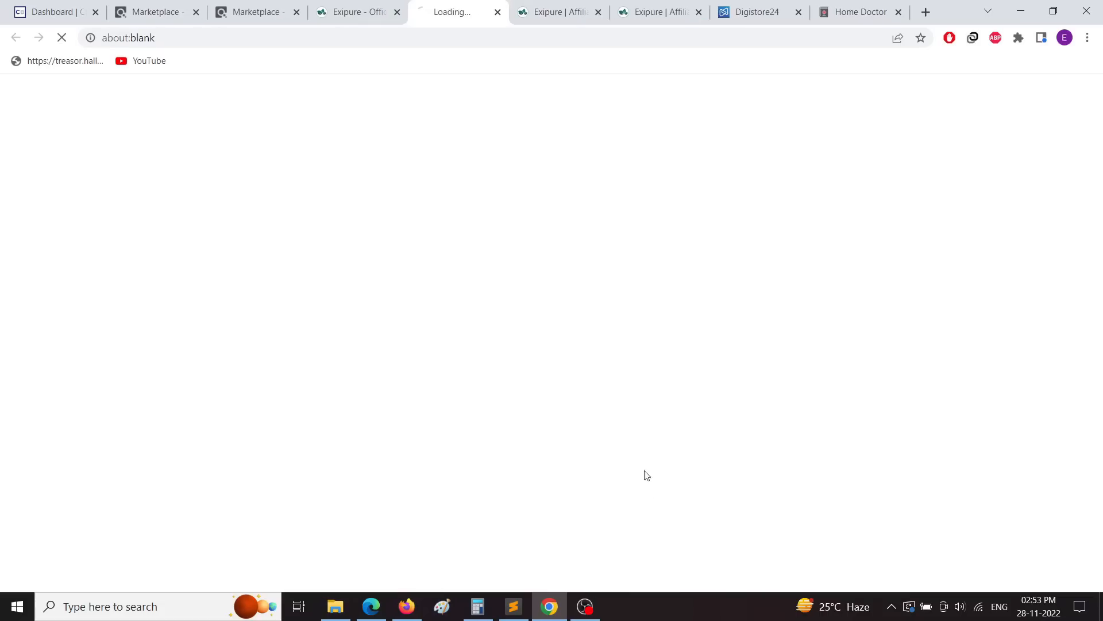
{"action": "left_click", "coordinate": [365, 5]}
{"action": "left_click", "coordinate": [809, 542]}
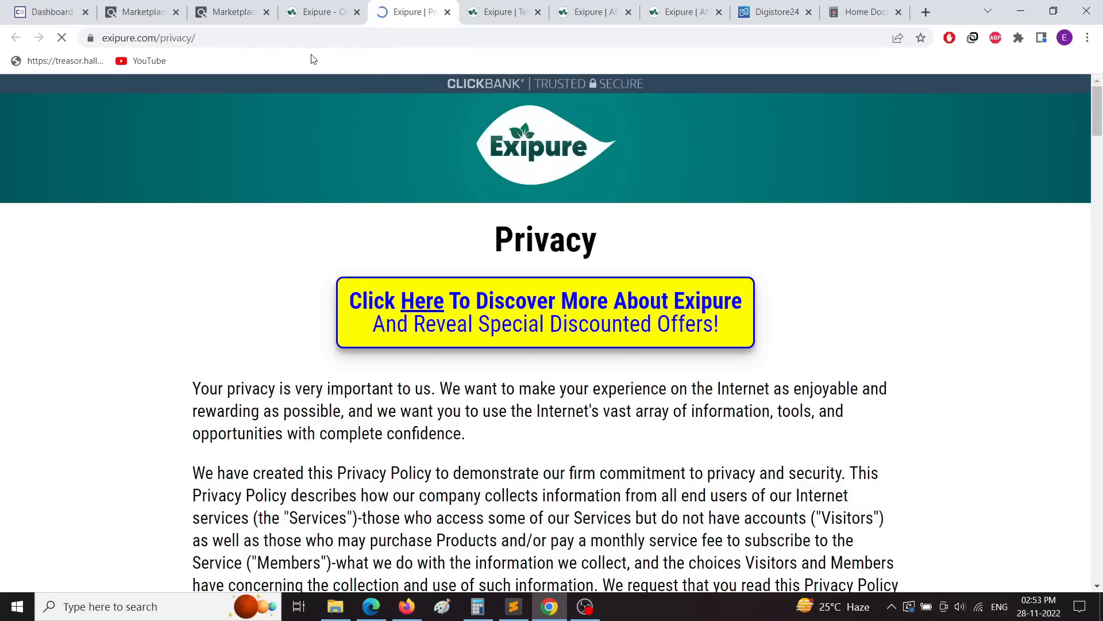
Step: Copy the Exipure privacy page address and return to ConvertKit
{"action": "left_click", "coordinate": [246, 38]}
{"action": "right_click", "coordinate": [247, 39]}
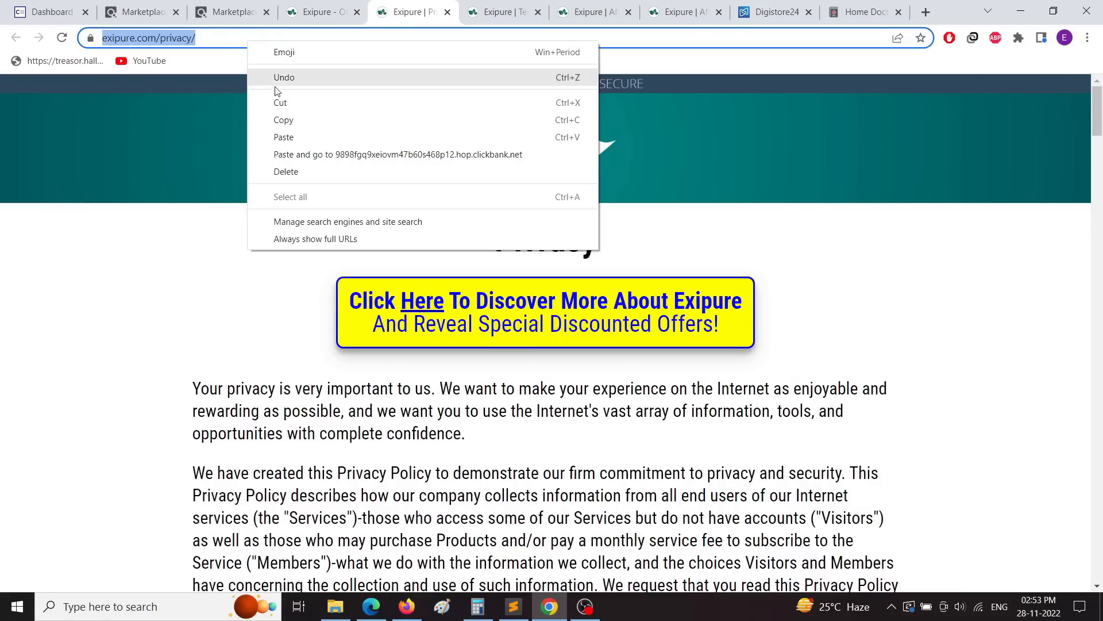
{"action": "left_click", "coordinate": [283, 121]}
{"action": "left_click", "coordinate": [407, 606]}
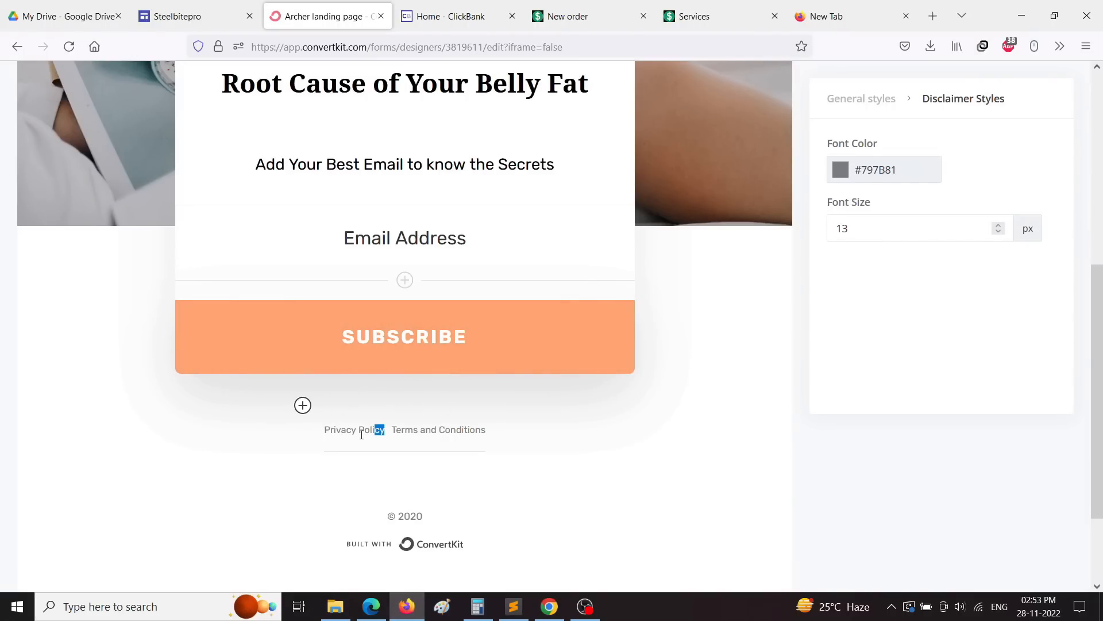
Step: Link the footer's Privacy Policy text to the copied Exipure privacy page address
{"action": "left_click_drag", "start_coordinate": [384, 431], "coordinate": [325, 431]}
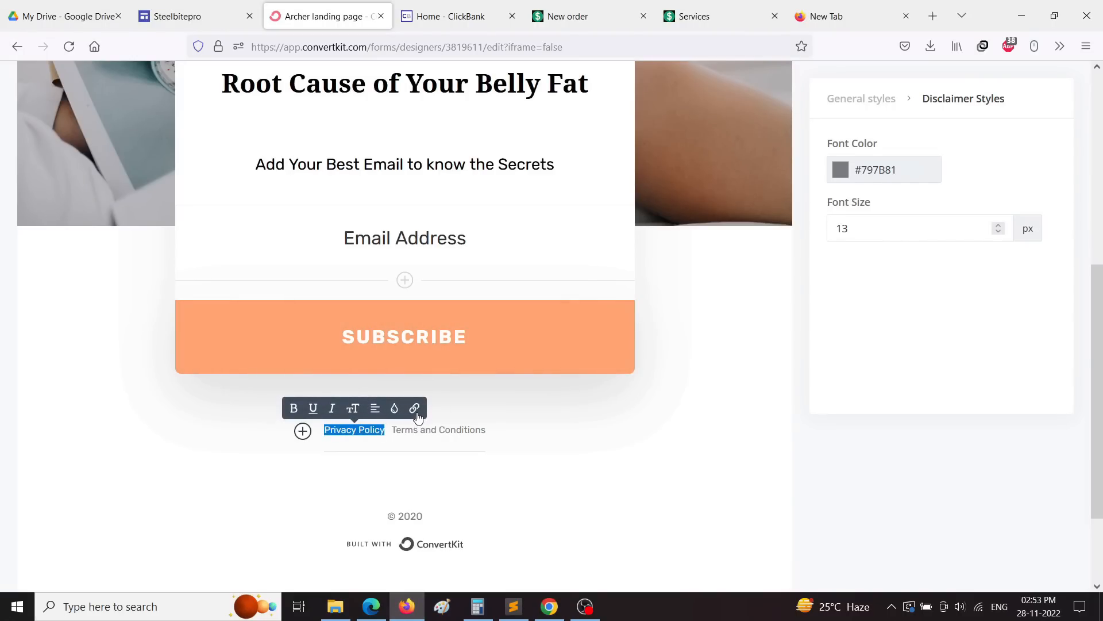
{"action": "left_click", "coordinate": [416, 412]}
{"action": "right_click", "coordinate": [371, 369]}
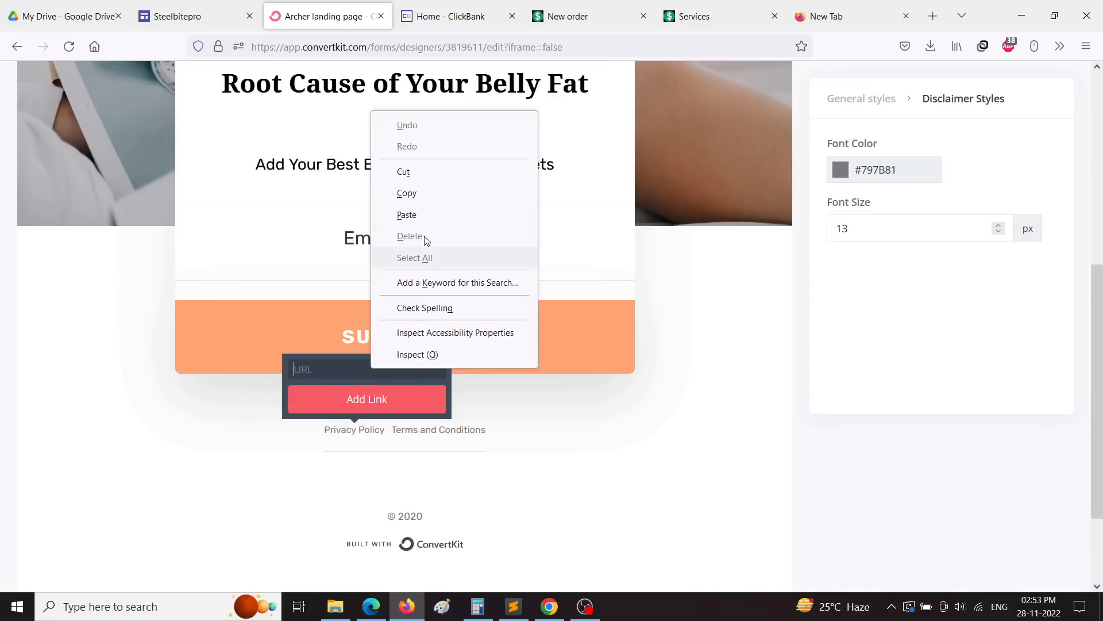
{"action": "left_click", "coordinate": [406, 215]}
{"action": "left_click", "coordinate": [365, 400]}
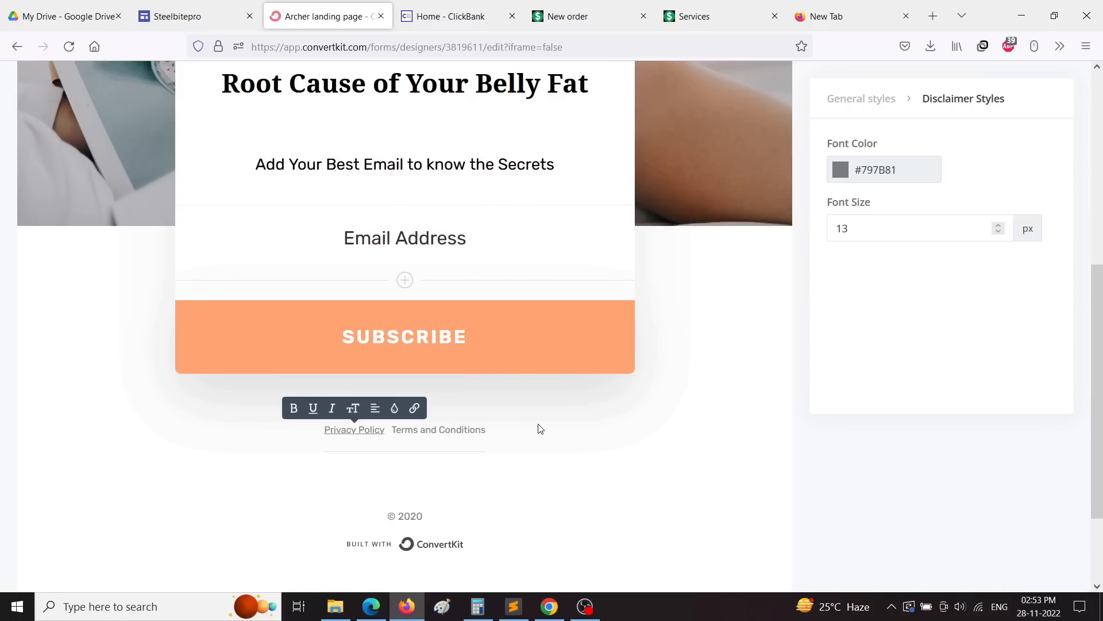
{"action": "left_click", "coordinate": [540, 428]}
Step: Copy the Exipure terms page address from Chrome and return to ConvertKit
{"action": "left_click", "coordinate": [549, 606]}
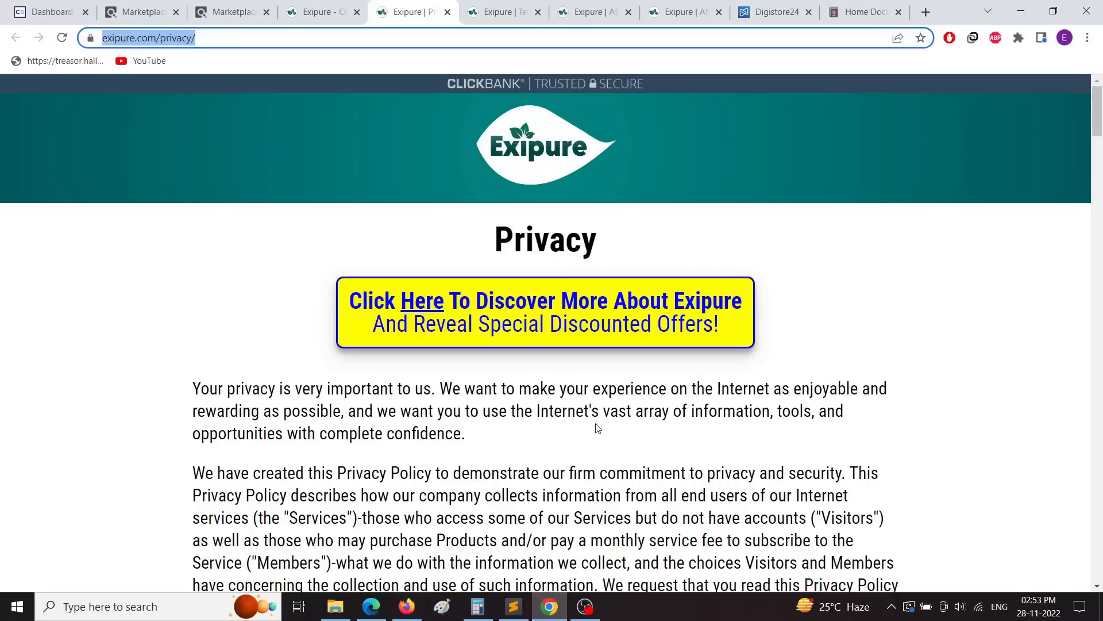
{"action": "left_click", "coordinate": [489, 13]}
{"action": "left_click", "coordinate": [208, 40]}
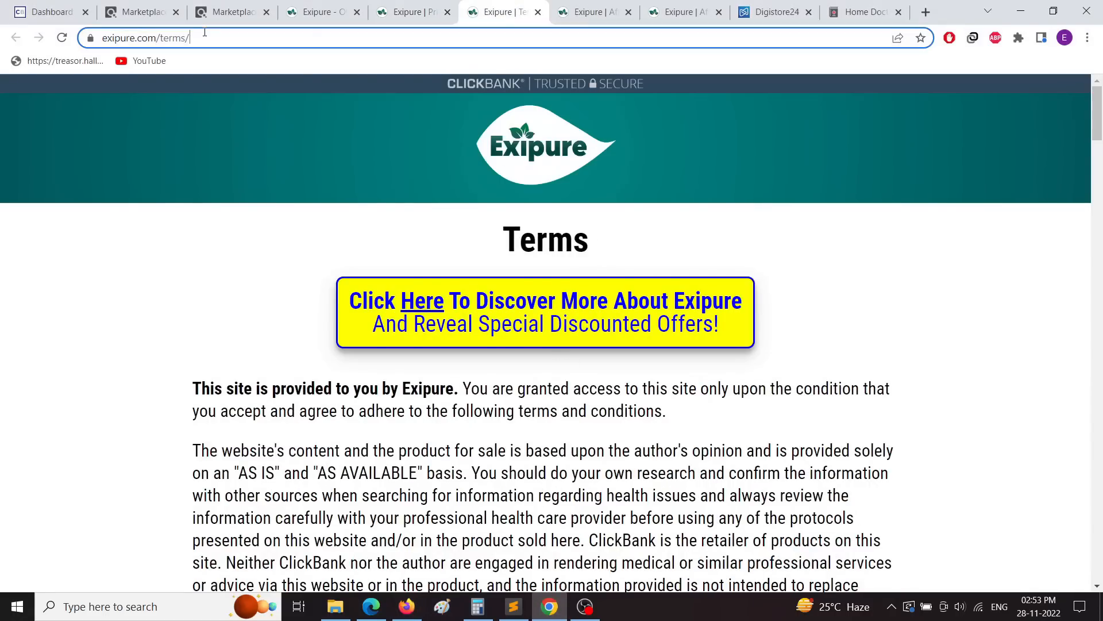
{"action": "right_click", "coordinate": [207, 46]}
{"action": "left_click", "coordinate": [239, 123]}
{"action": "left_click", "coordinate": [406, 607]}
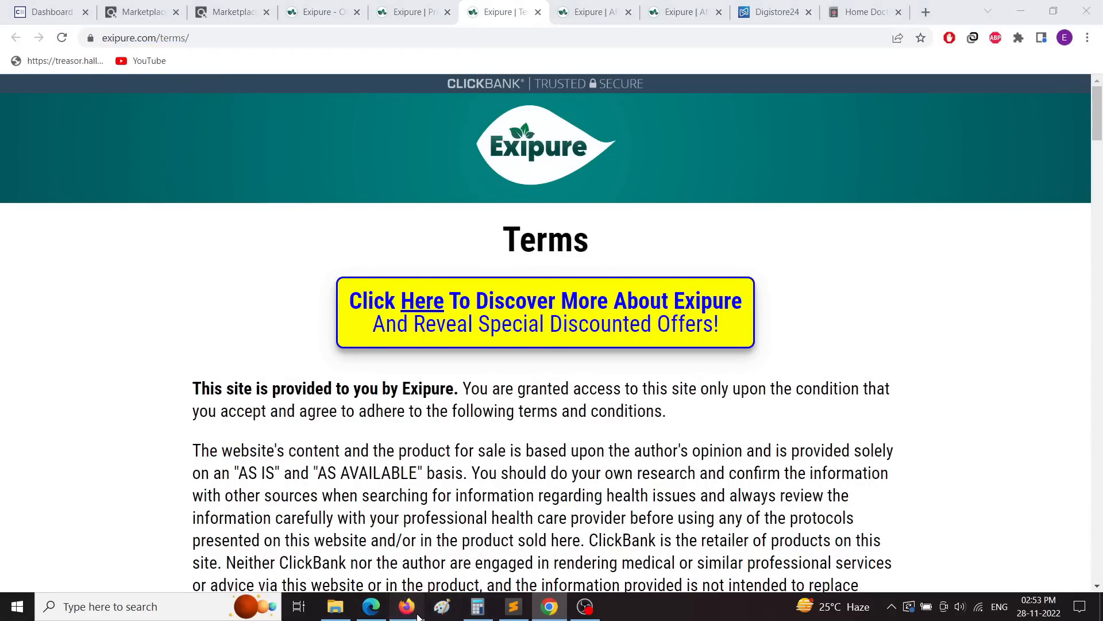
{"action": "left_click_drag", "start_coordinate": [488, 428], "coordinate": [483, 427]}
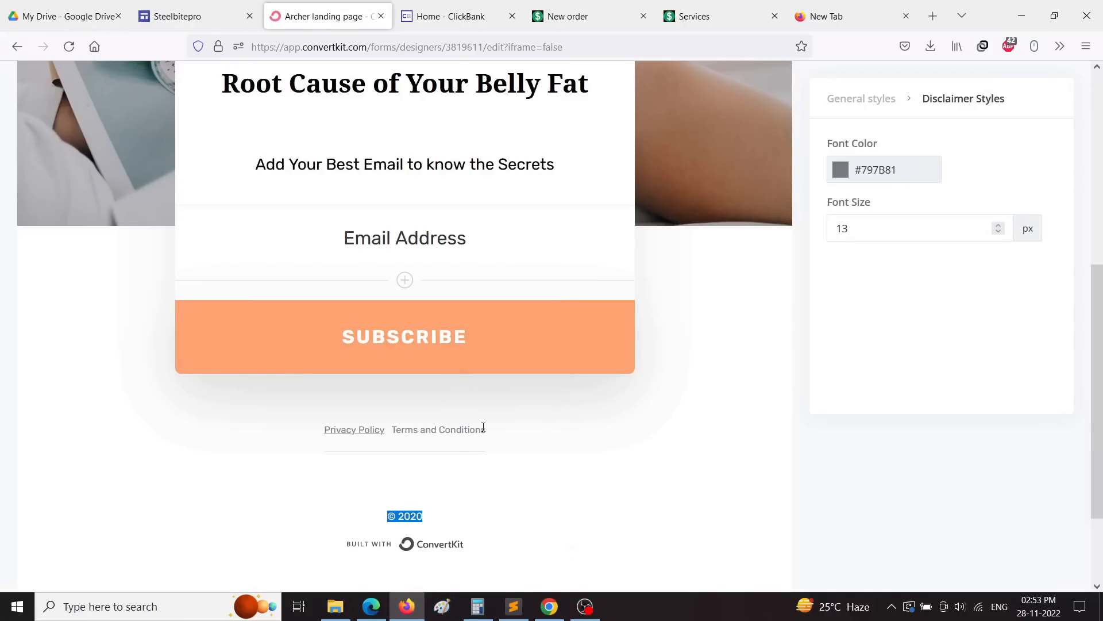
{"action": "left_click", "coordinate": [489, 434]}
{"action": "mouse_move", "coordinate": [473, 435]}
{"action": "left_mouse_down"}
{"action": "mouse_move", "coordinate": [404, 435]}
{"action": "mouse_move", "coordinate": [495, 430]}
{"action": "left_mouse_up"}
{"action": "left_click", "coordinate": [395, 431]}
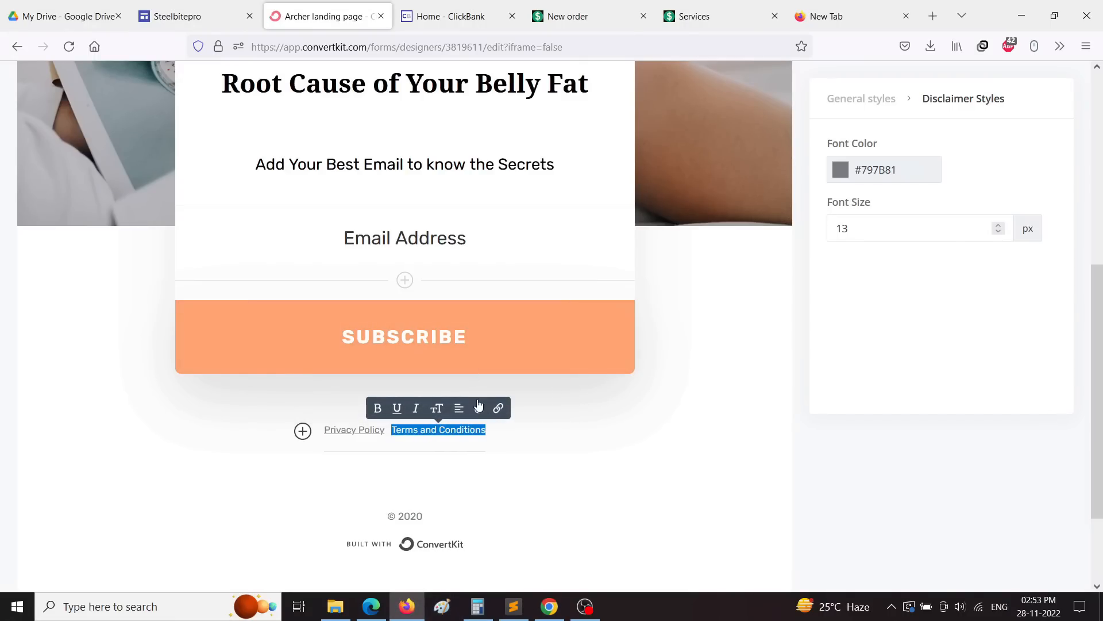
{"action": "left_click", "coordinate": [500, 410]}
{"action": "right_click", "coordinate": [459, 374]}
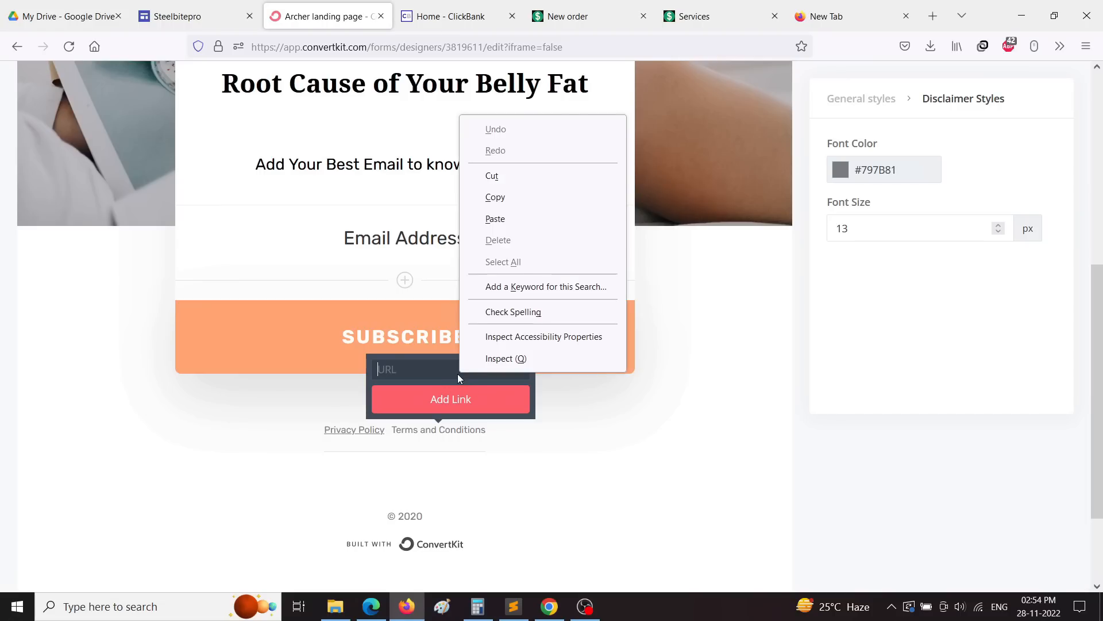
{"action": "left_click", "coordinate": [519, 215]}
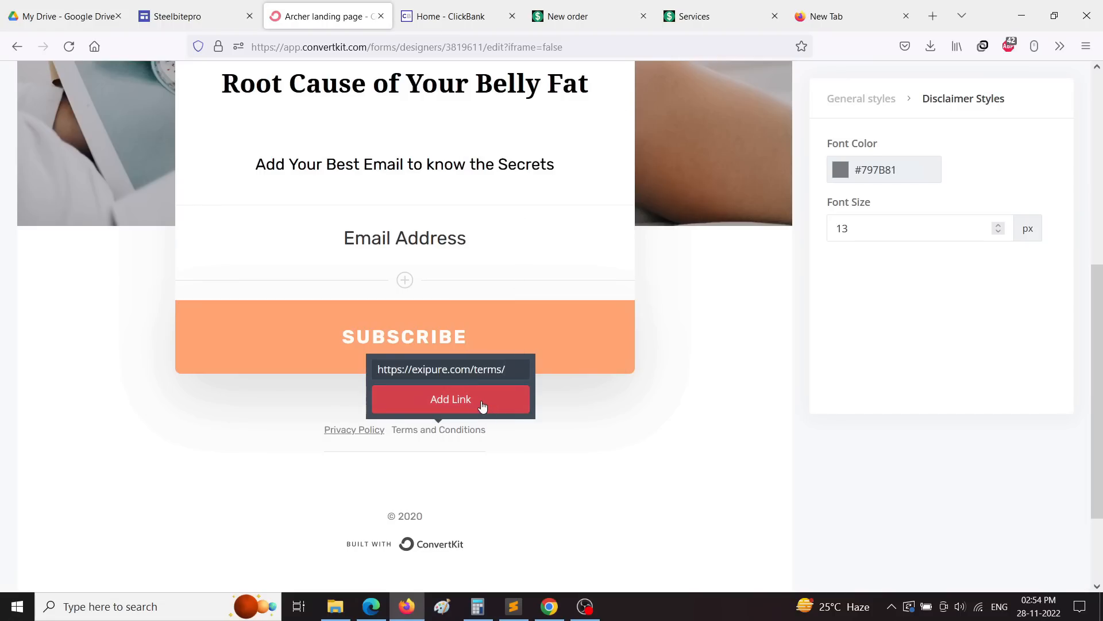
{"action": "left_click", "coordinate": [480, 407]}
{"action": "left_click", "coordinate": [446, 343]}
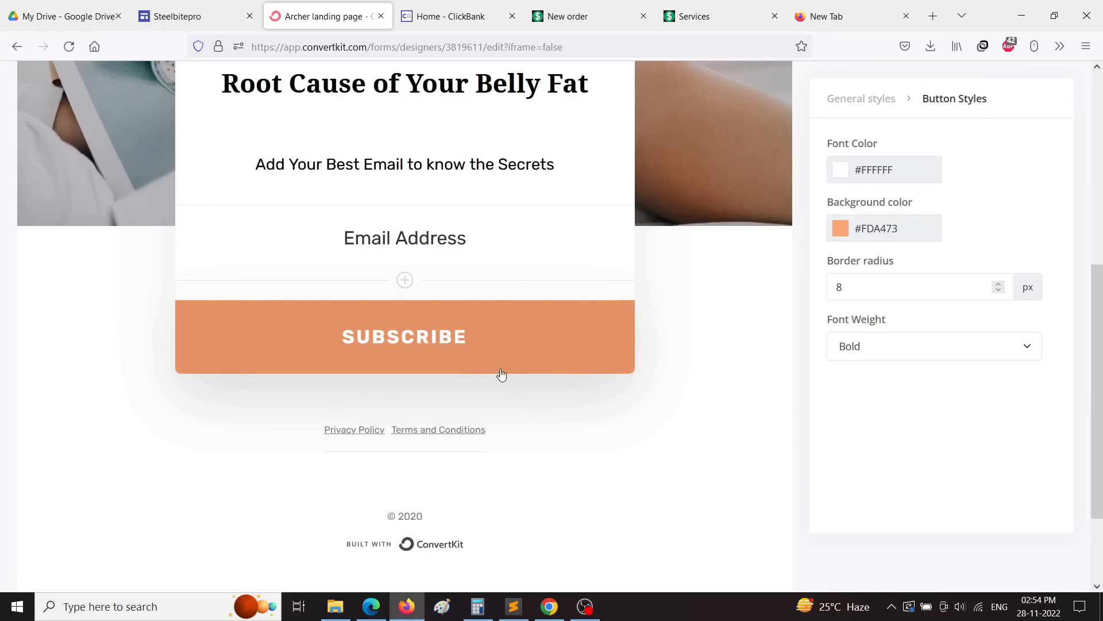
Step: Overwrite the button label SUBSCRIBE with SUBMIT, discarding an attempted 'CHECK OUT' label
{"action": "scroll", "coordinate": [929, 431], "scroll_direction": "up", "scroll_amount": 3}
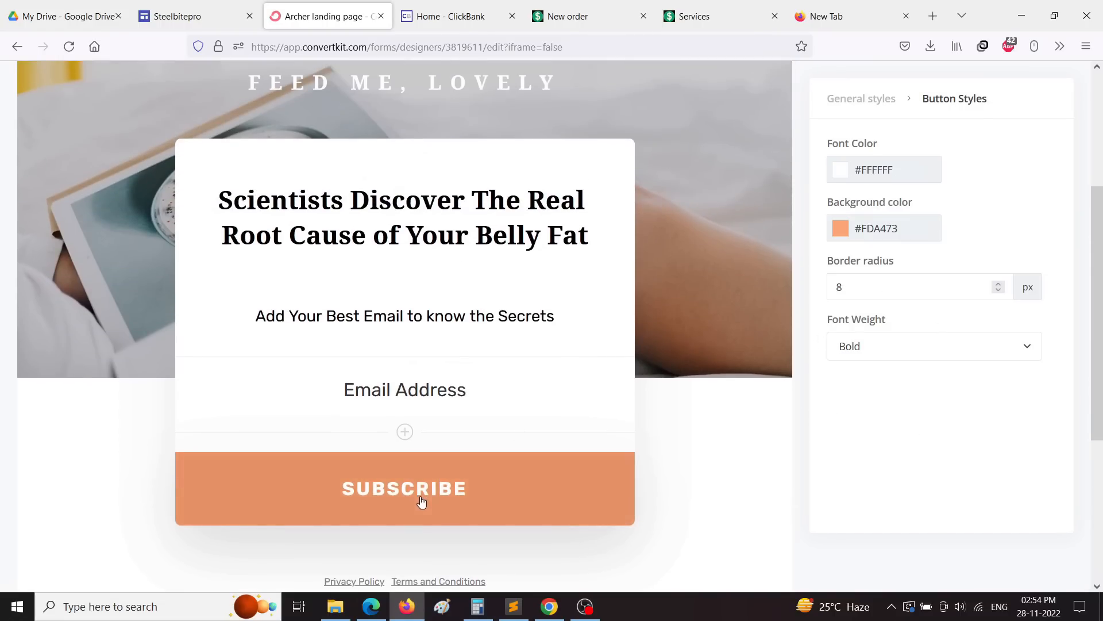
{"action": "left_click_drag", "start_coordinate": [467, 490], "coordinate": [338, 495]}
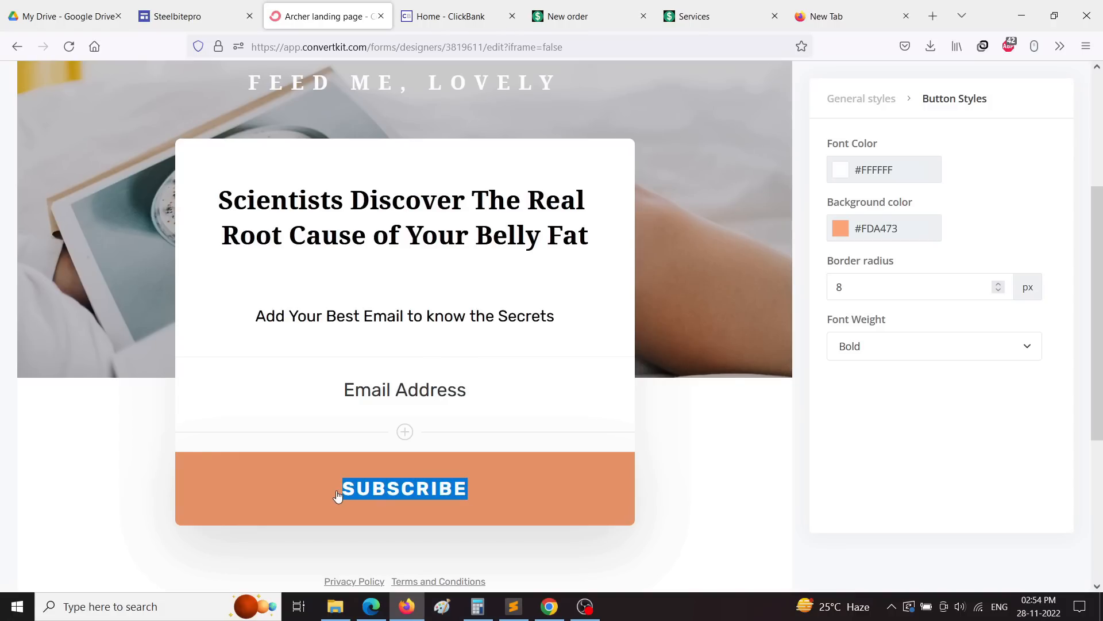
{"action": "type", "text": "C"}
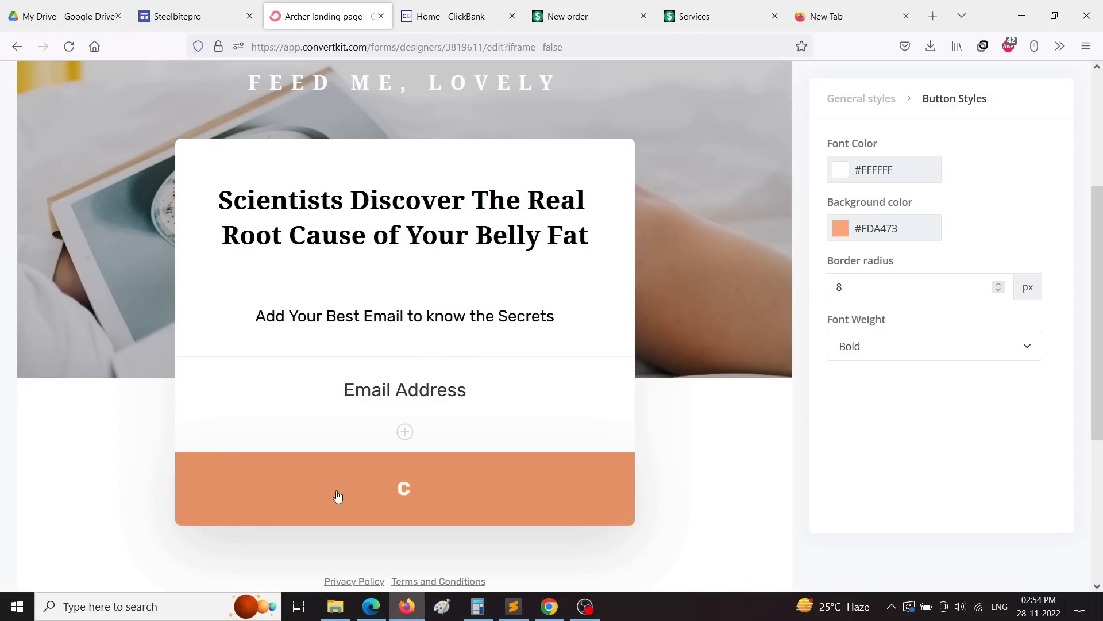
{"action": "type", "text": "HECK YOU"}
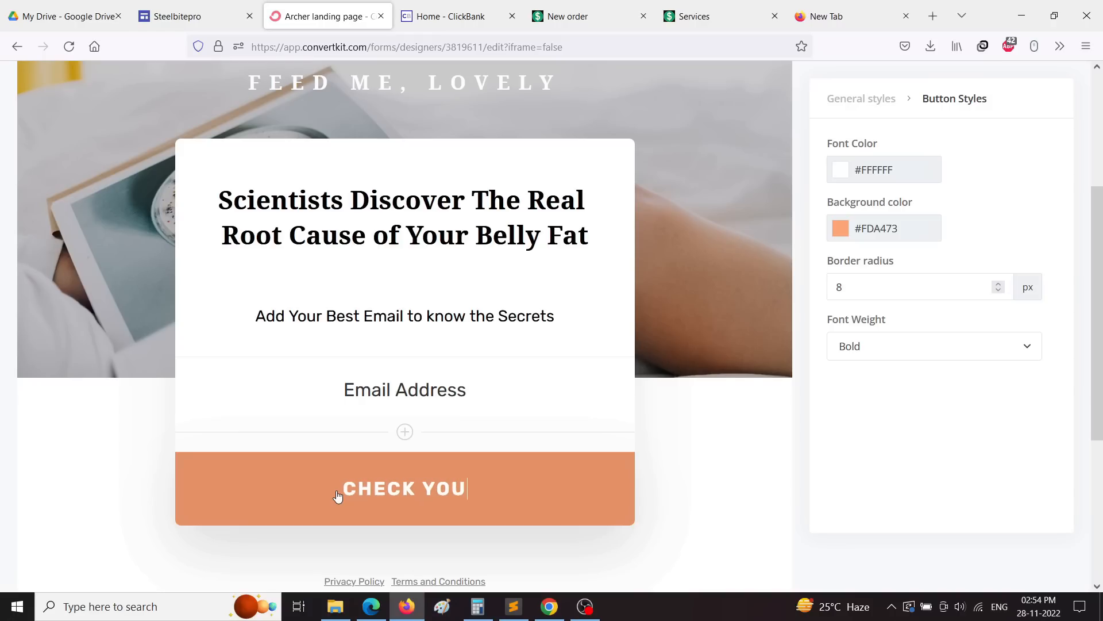
{"action": "key", "text": "BackSpace"}
{"action": "key", "text": "BackSpace"}
{"action": "key", "text": "BackSpace"}
{"action": "key", "text": "BackSpace"}
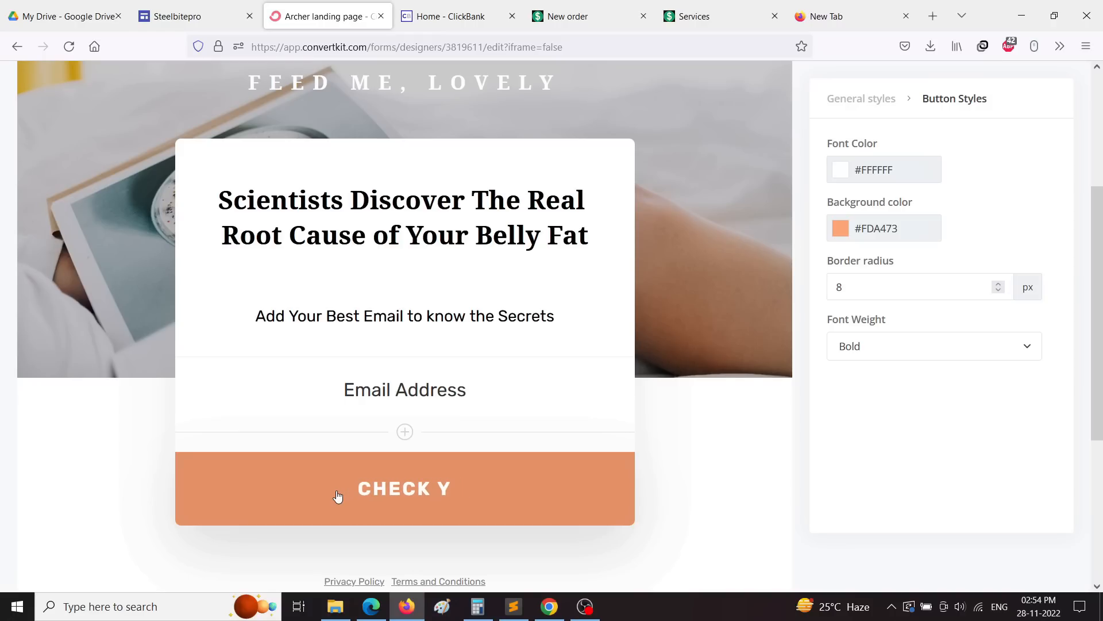
{"action": "type", "text": "OUT T"}
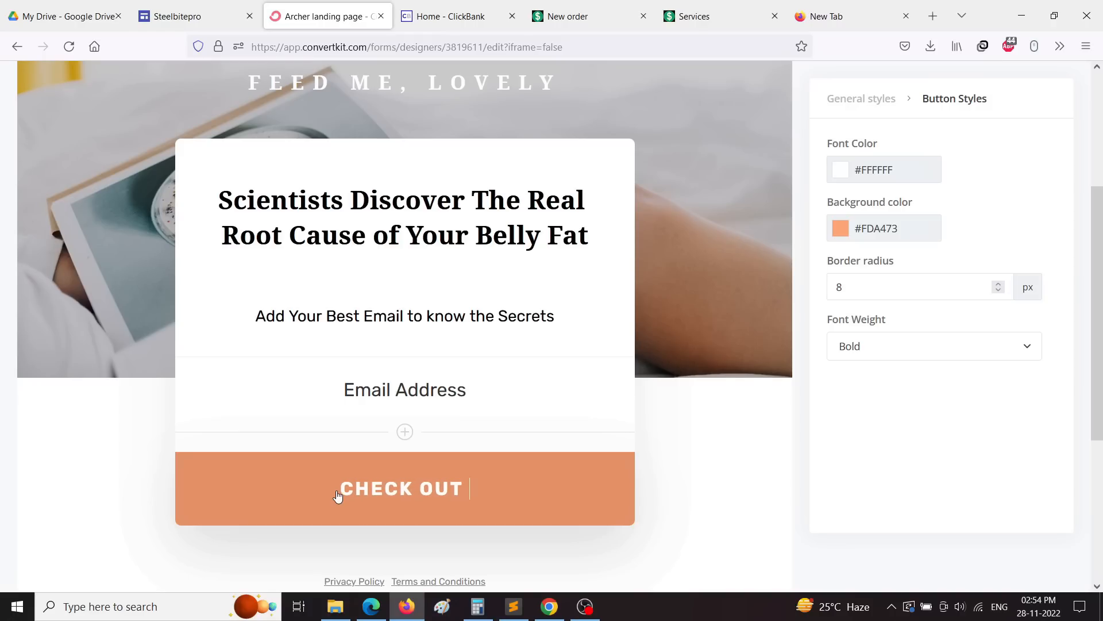
{"action": "key", "text": "BackSpace"}
{"action": "key", "text": "BackSpace"}
{"action": "key", "text": "BackSpace"}
{"action": "key", "text": "BackSpace"}
{"action": "key", "text": "BackSpace"}
{"action": "key", "text": "BackSpace"}
{"action": "key", "text": "BackSpace"}
{"action": "key", "text": "BackSpace"}
{"action": "key", "text": "BackSpace"}
{"action": "key", "text": "BackSpace"}
{"action": "key", "text": "BackSpace"}
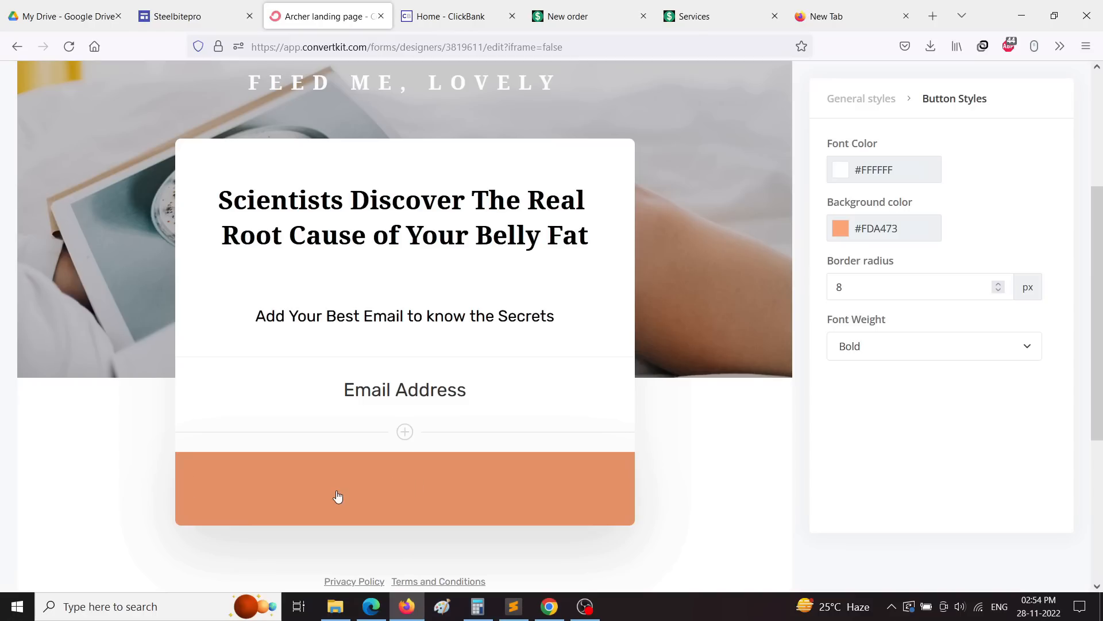
{"action": "type", "text": "SUBMIT"}
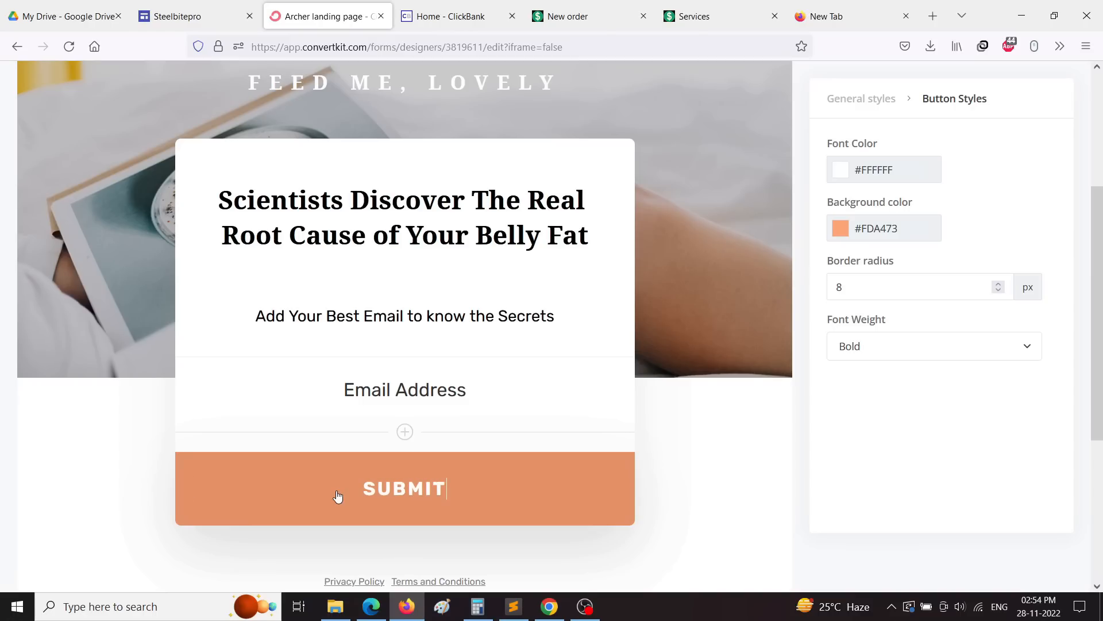
{"action": "left_click", "coordinate": [375, 408]}
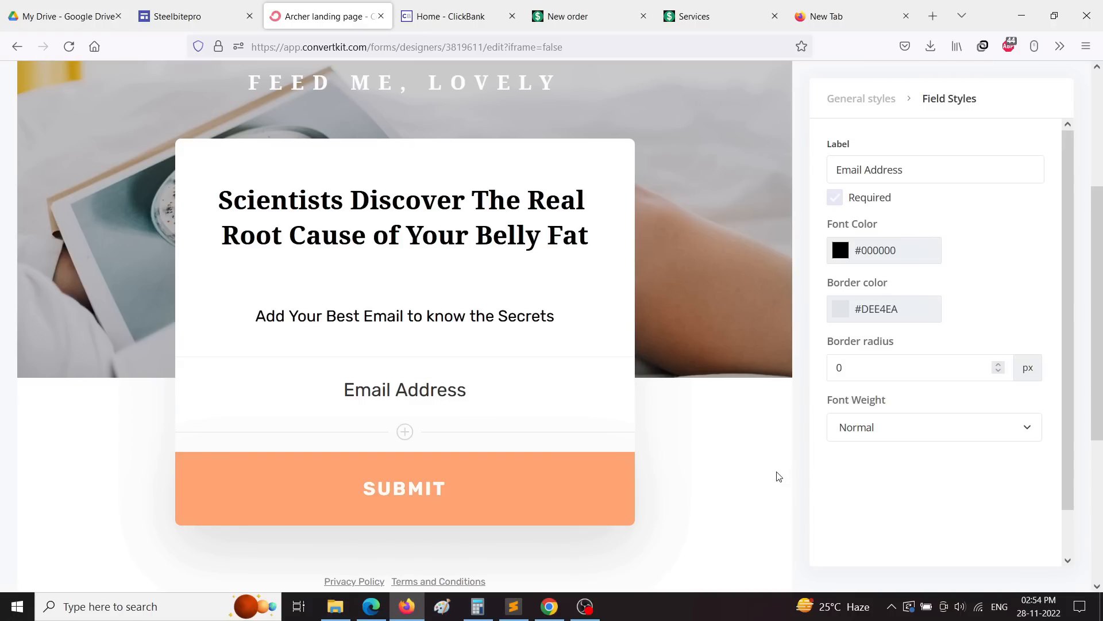
Step: Preview the landing page and test the form's Privacy Policy link
{"action": "scroll", "coordinate": [743, 430], "scroll_direction": "up", "scroll_amount": 4}
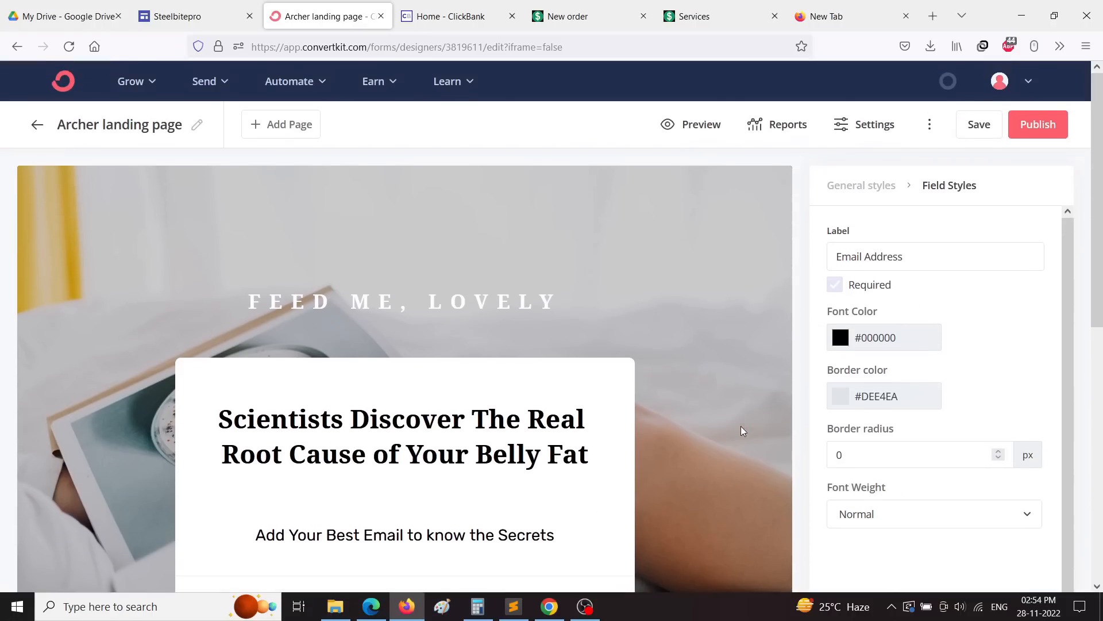
{"action": "left_click", "coordinate": [694, 123]}
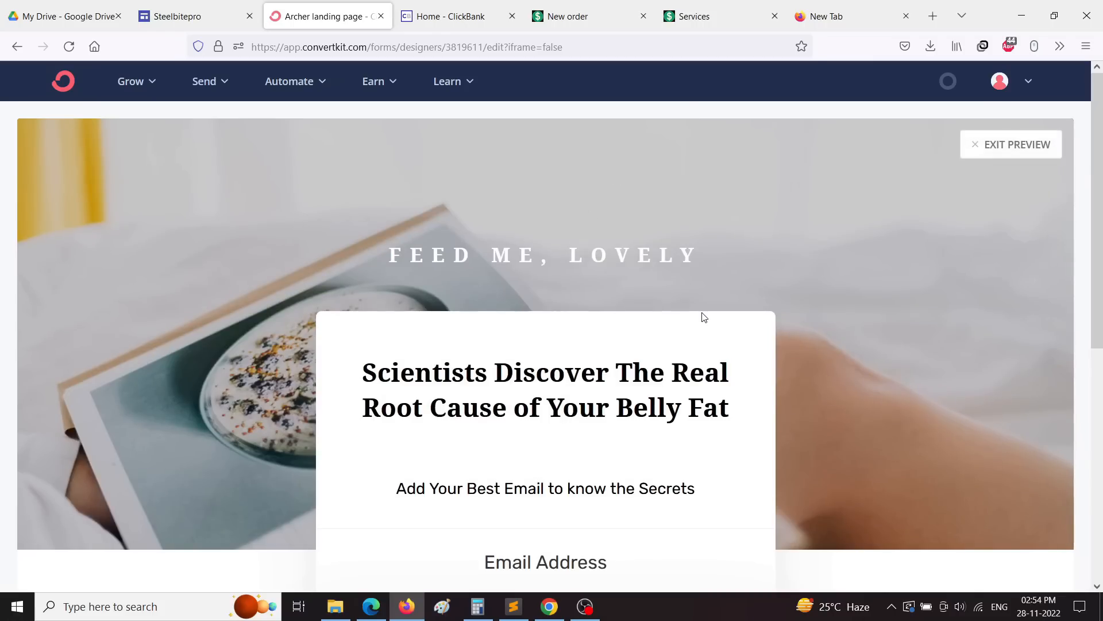
{"action": "scroll", "coordinate": [490, 367], "scroll_direction": "down", "scroll_amount": 7}
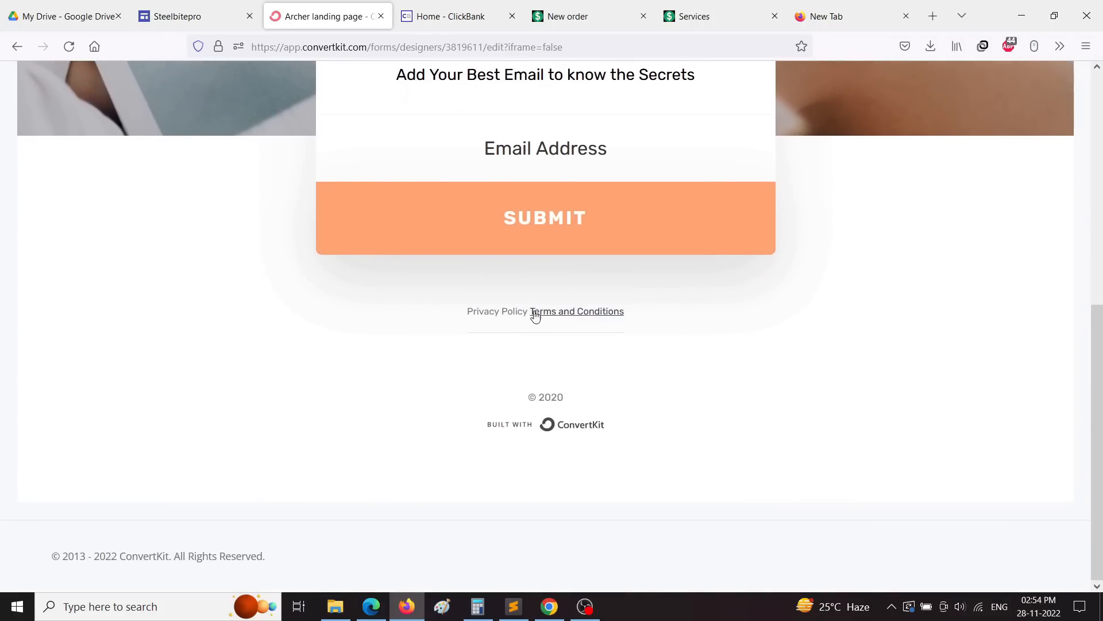
{"action": "left_click", "coordinate": [493, 312]}
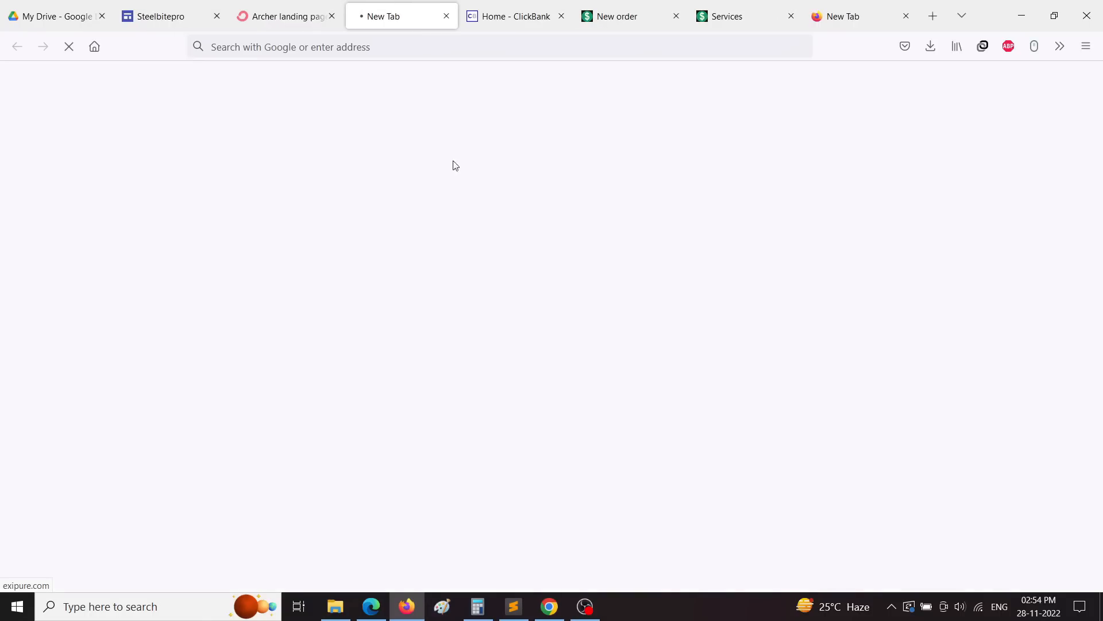
{"action": "key", "text": "ctrl+w"}
Step: Exit the preview back to the Archer page editor
{"action": "scroll", "coordinate": [586, 393], "scroll_direction": "up", "scroll_amount": 5}
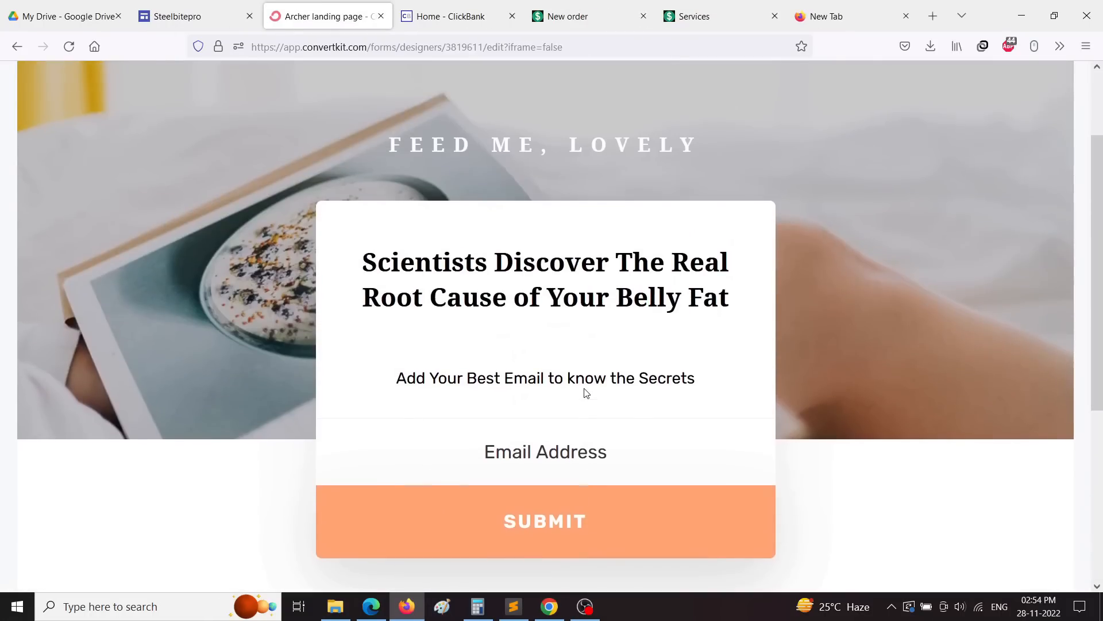
{"action": "double_click", "coordinate": [437, 144]}
{"action": "scroll", "coordinate": [841, 363], "scroll_direction": "up", "scroll_amount": 2}
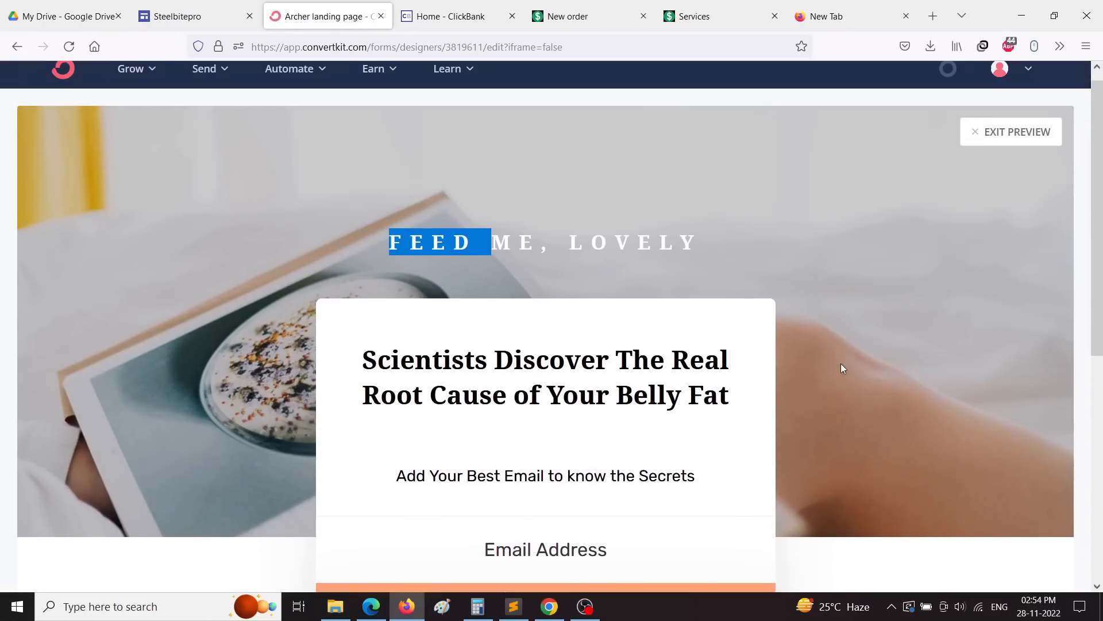
{"action": "left_click", "coordinate": [1006, 152]}
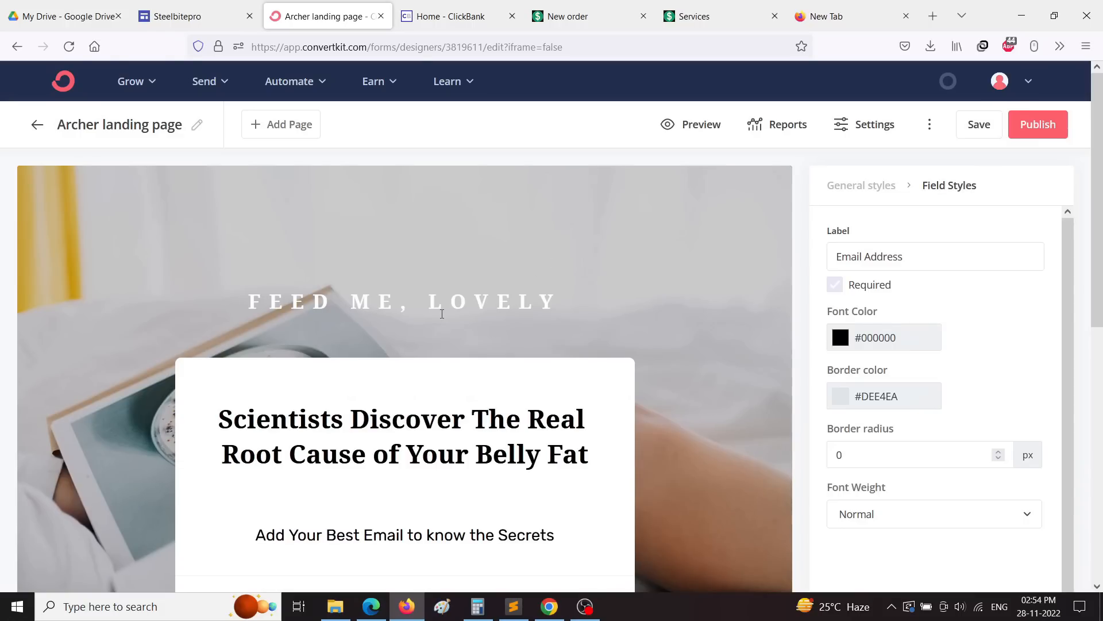
Step: Delete the 'FEED ME, LOVELY' preheader text
{"action": "triple_click", "coordinate": [442, 308]}
{"action": "key", "text": "BackSpace"}
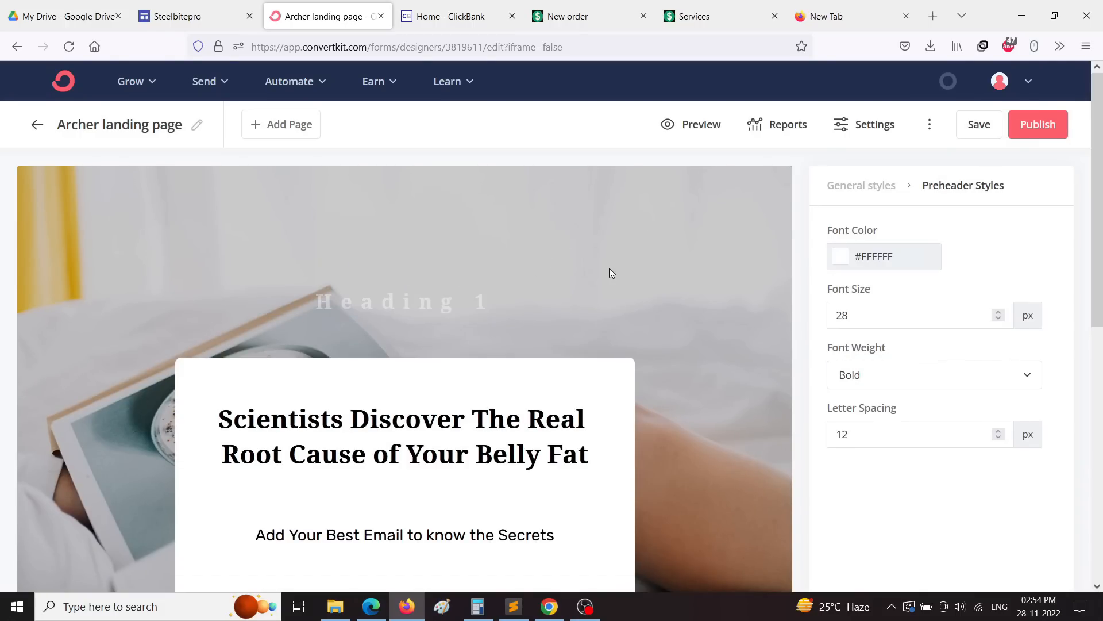
{"action": "scroll", "coordinate": [611, 273], "scroll_direction": "down", "scroll_amount": 4}
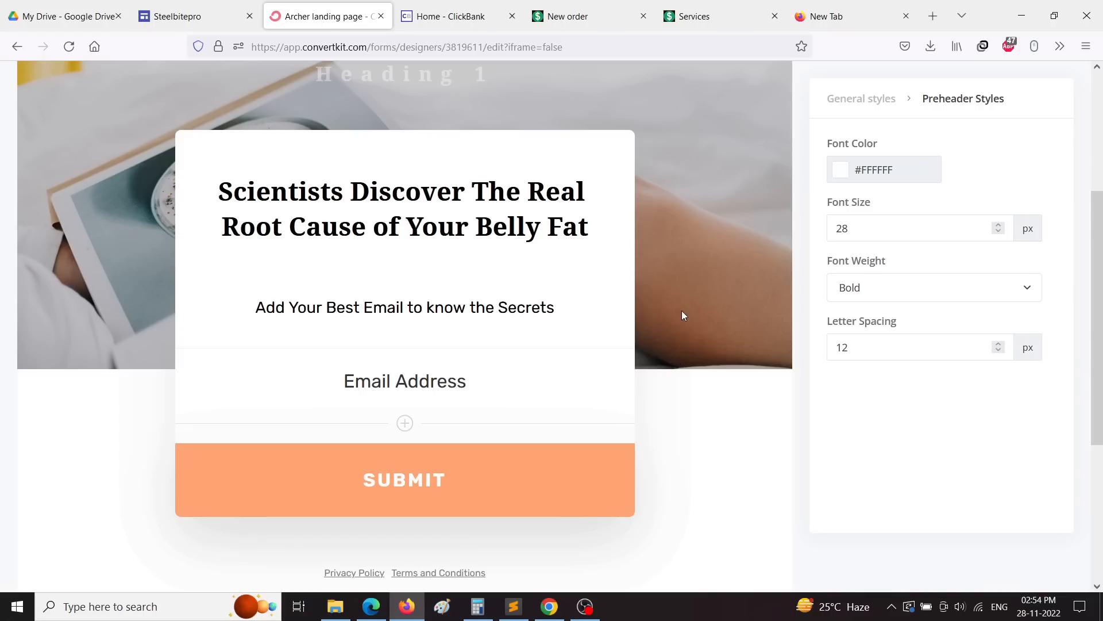
{"action": "scroll", "coordinate": [682, 313], "scroll_direction": "up", "scroll_amount": 1}
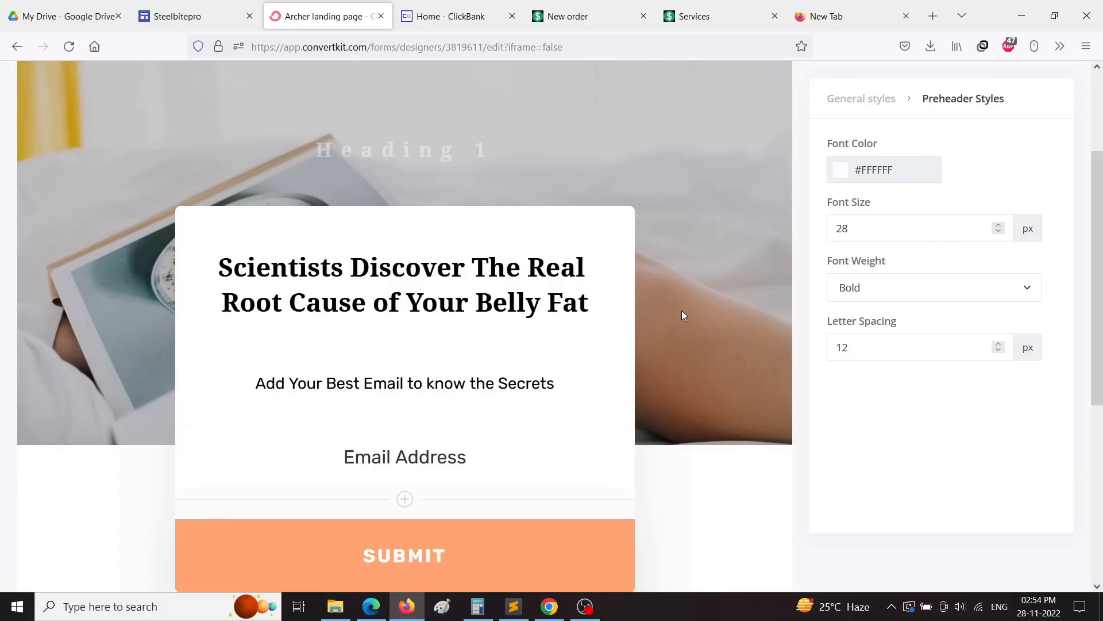
{"action": "right_click", "coordinate": [719, 271]}
{"action": "left_click", "coordinate": [726, 201]}
Step: Remove the header's background image in General styles, leaving a black hero
{"action": "scroll", "coordinate": [746, 328], "scroll_direction": "up", "scroll_amount": 2}
{"action": "scroll", "coordinate": [746, 329], "scroll_direction": "down", "scroll_amount": 6}
{"action": "scroll", "coordinate": [746, 329], "scroll_direction": "up", "scroll_amount": 1}
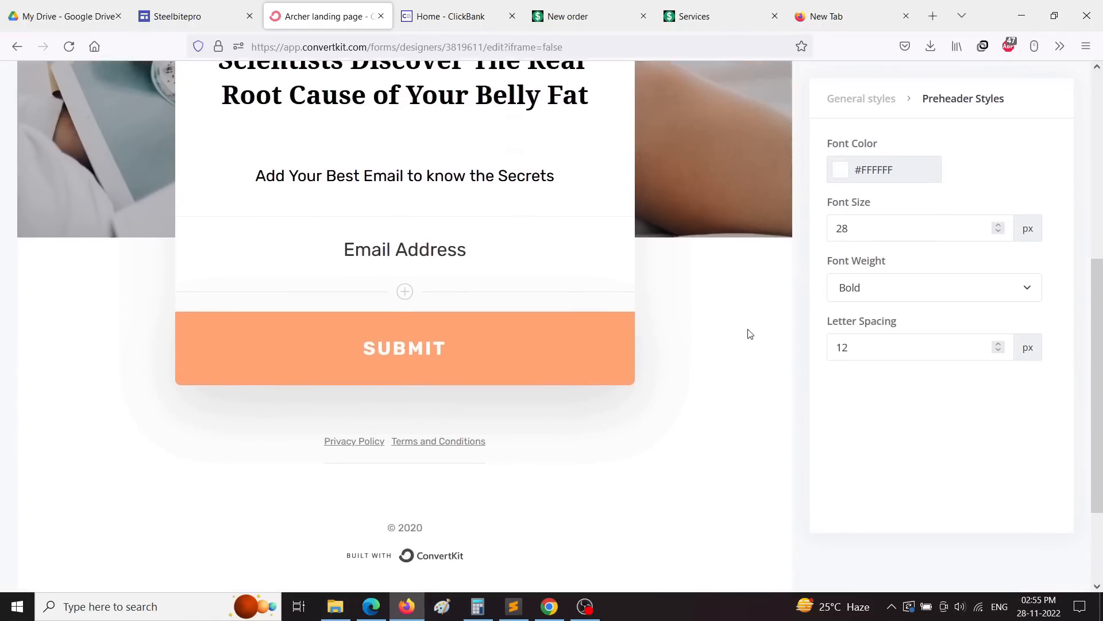
{"action": "scroll", "coordinate": [770, 330], "scroll_direction": "up", "scroll_amount": 5}
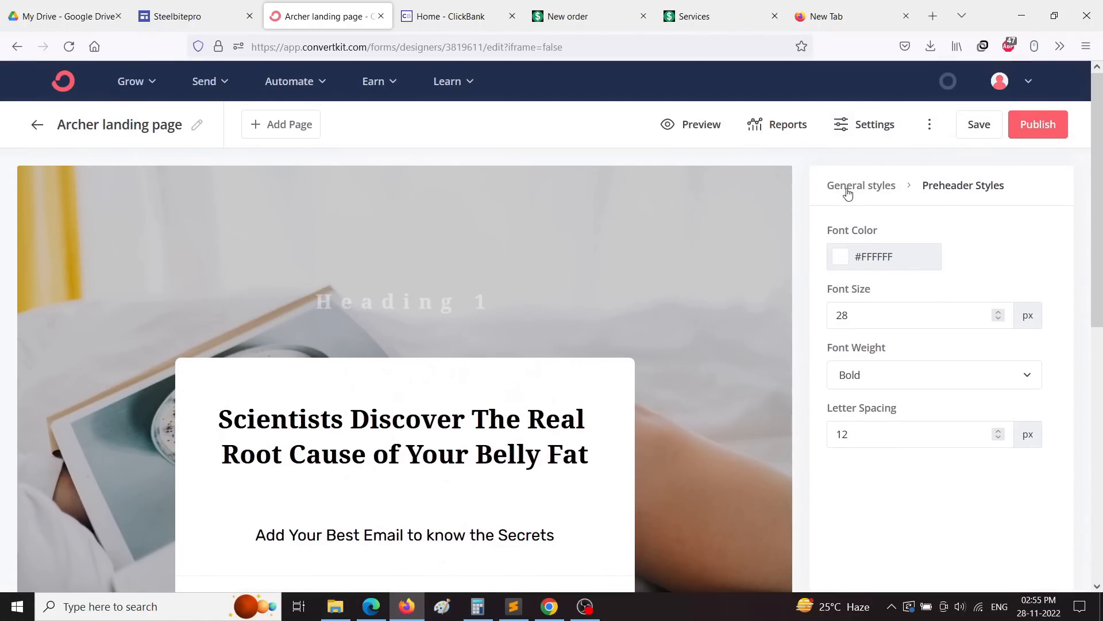
{"action": "left_click", "coordinate": [848, 194]}
{"action": "scroll", "coordinate": [978, 411], "scroll_direction": "down", "scroll_amount": 3}
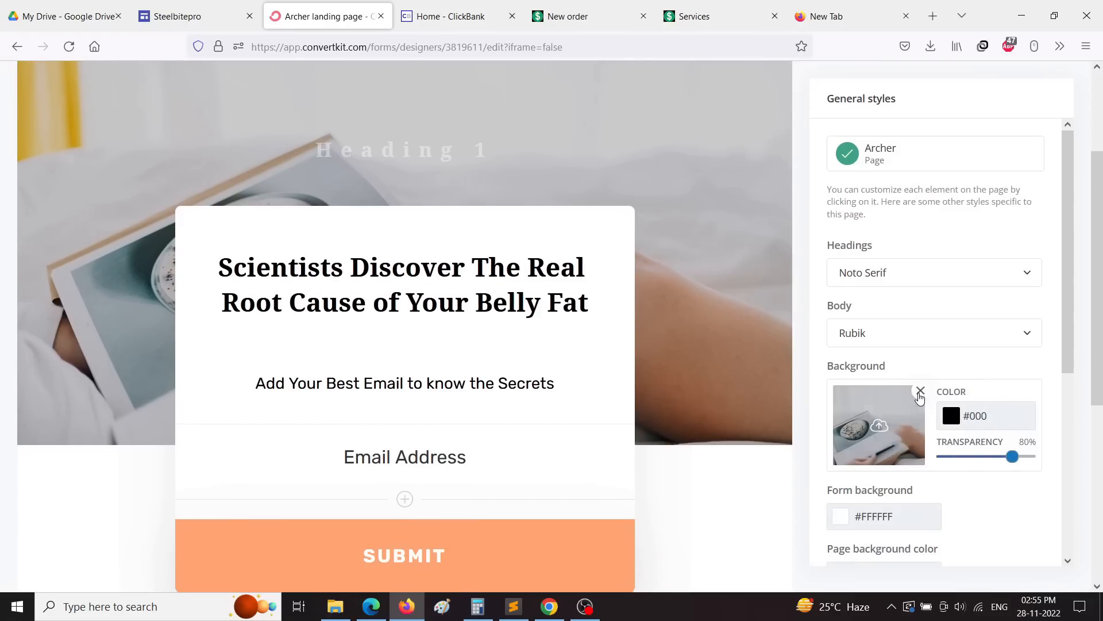
{"action": "left_click", "coordinate": [920, 393]}
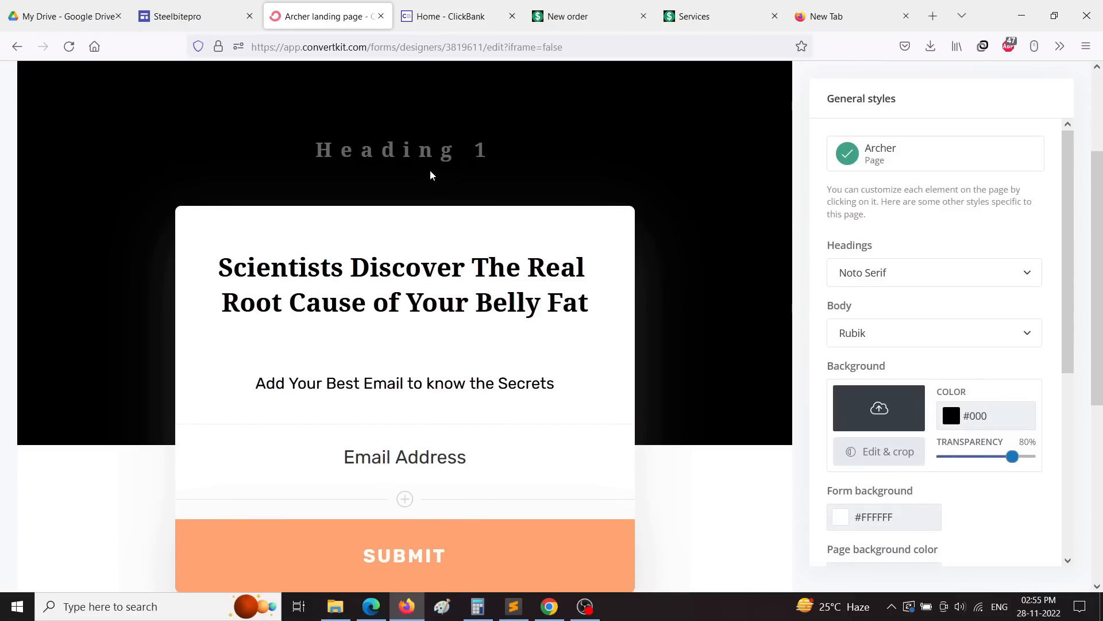
{"action": "scroll", "coordinate": [695, 272], "scroll_direction": "up", "scroll_amount": 3}
{"action": "left_click", "coordinate": [693, 125]}
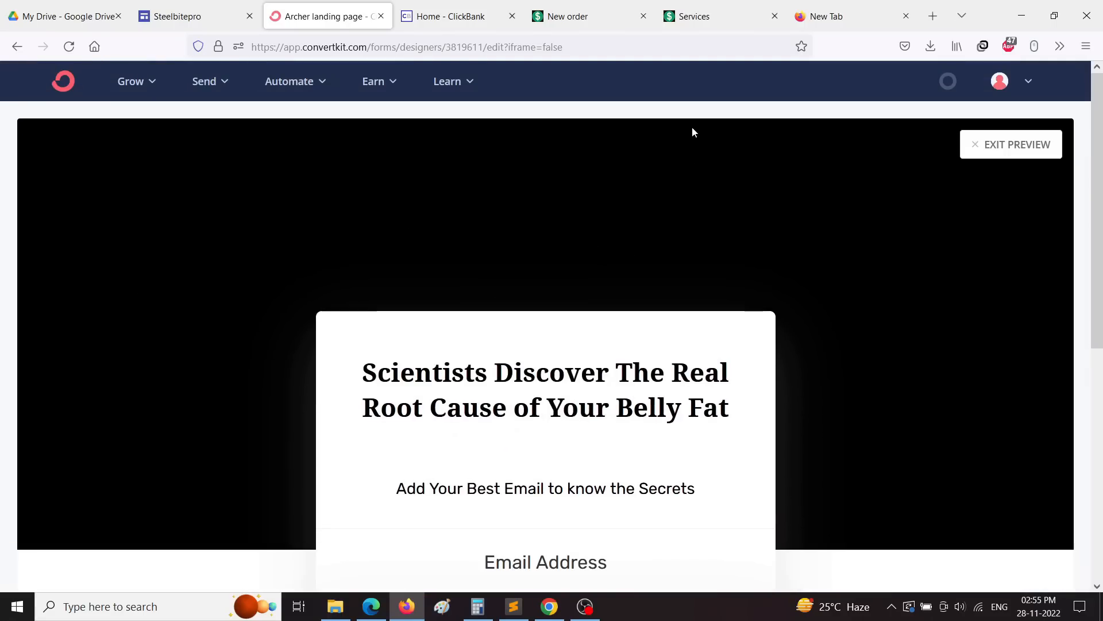
{"action": "scroll", "coordinate": [857, 315], "scroll_direction": "down", "scroll_amount": 5}
{"action": "scroll", "coordinate": [670, 244], "scroll_direction": "up", "scroll_amount": 4}
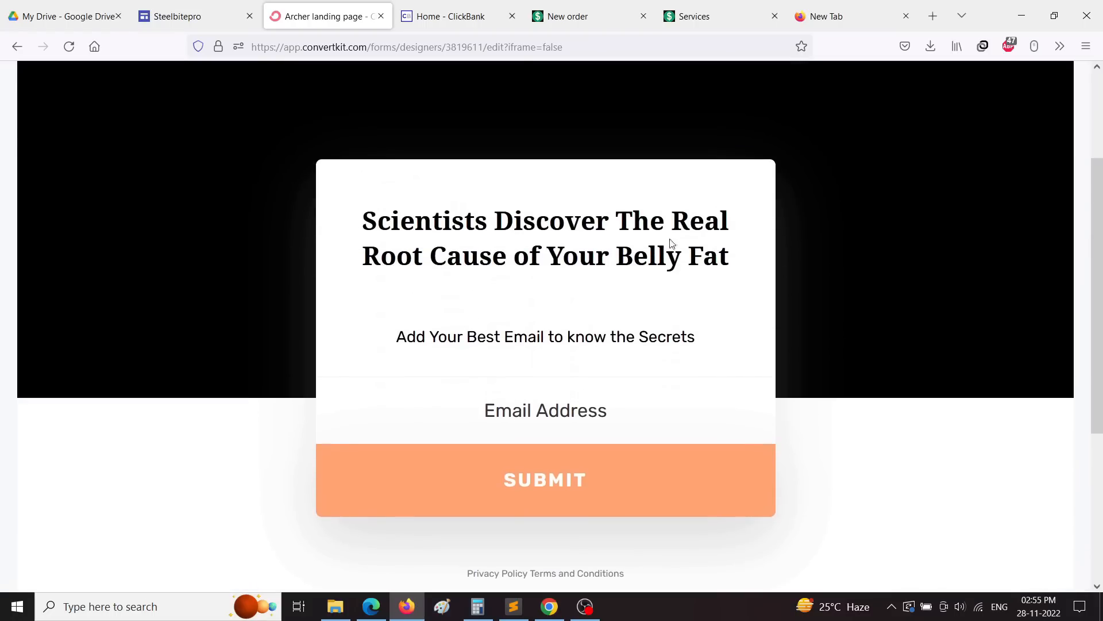
{"action": "scroll", "coordinate": [139, 265], "scroll_direction": "up", "scroll_amount": 2}
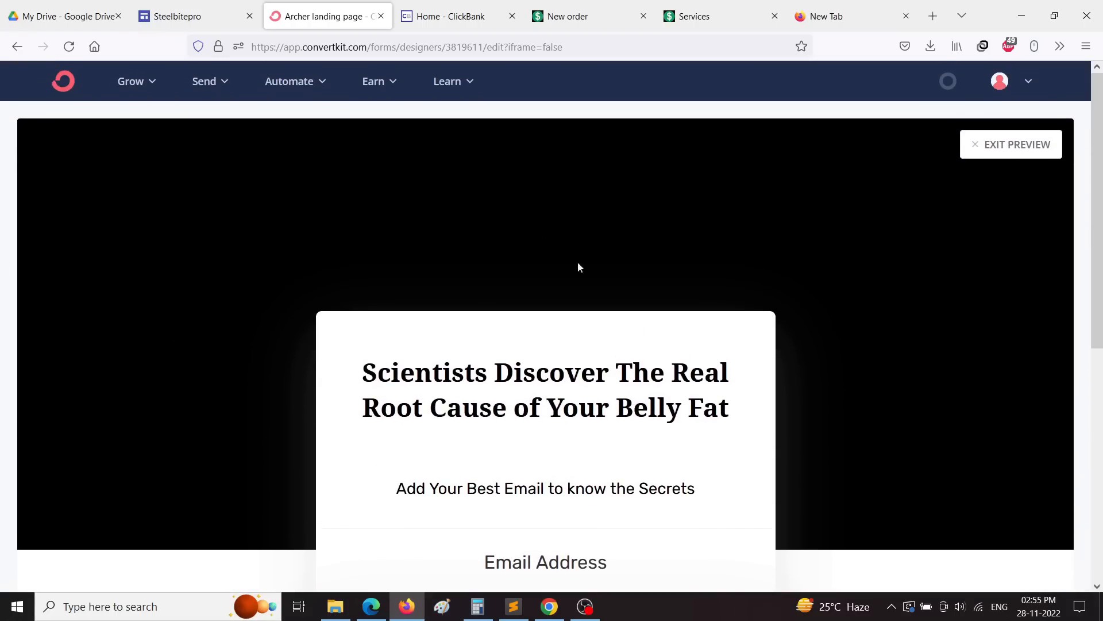
{"action": "scroll", "coordinate": [1015, 236], "scroll_direction": "down", "scroll_amount": 6}
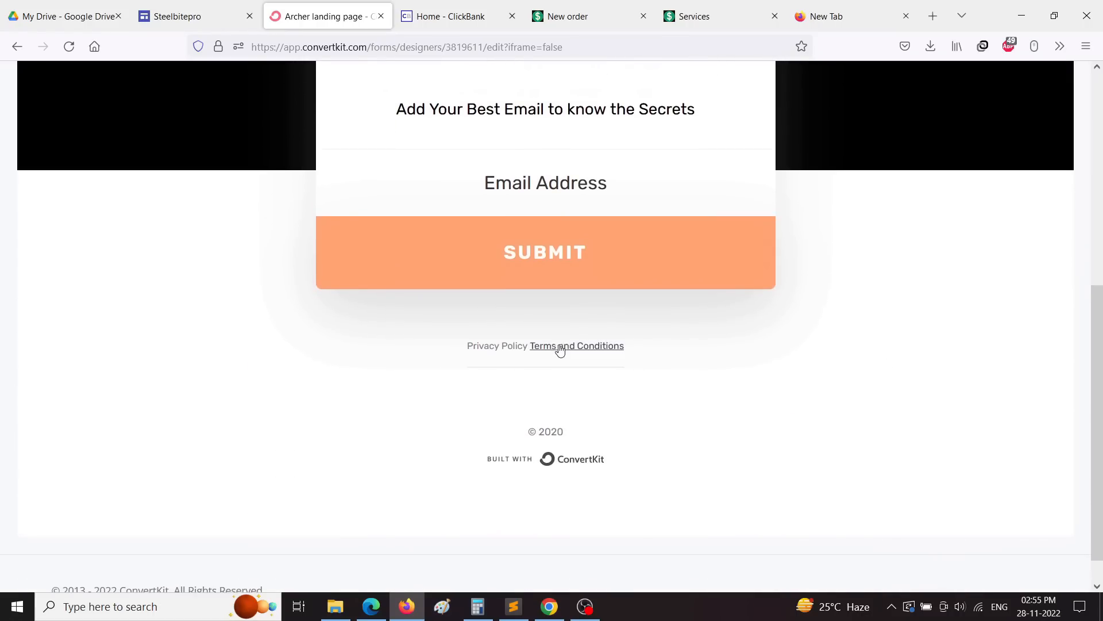
{"action": "scroll", "coordinate": [533, 423], "scroll_direction": "up", "scroll_amount": 7}
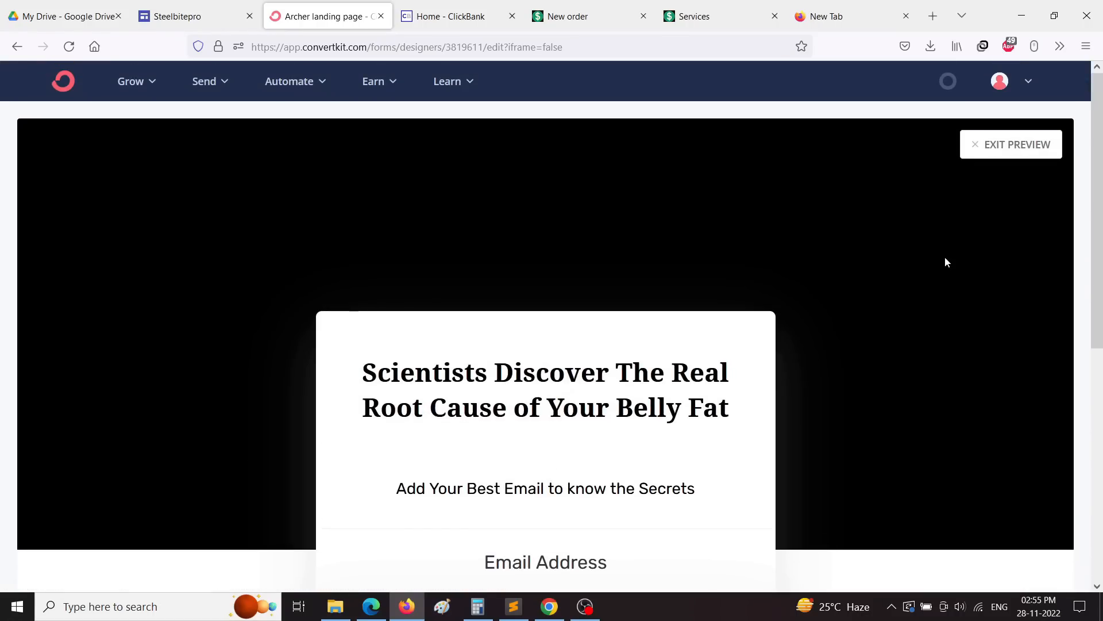
{"action": "left_click", "coordinate": [1011, 160]}
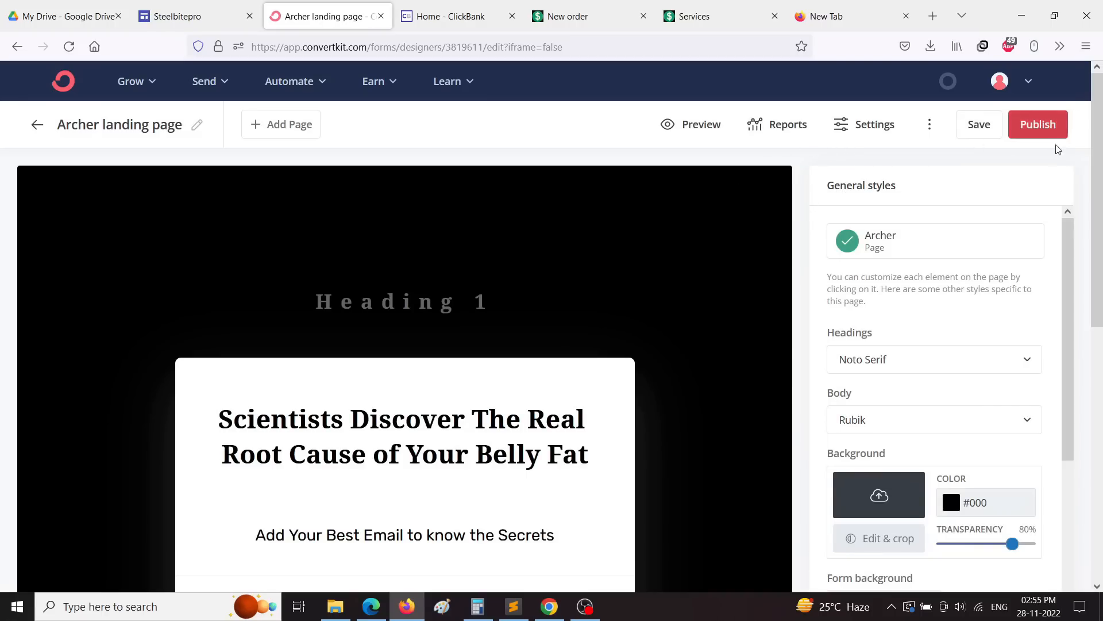
Step: Publish the landing page and load its live URL in a new tab
{"action": "left_click", "coordinate": [1036, 138]}
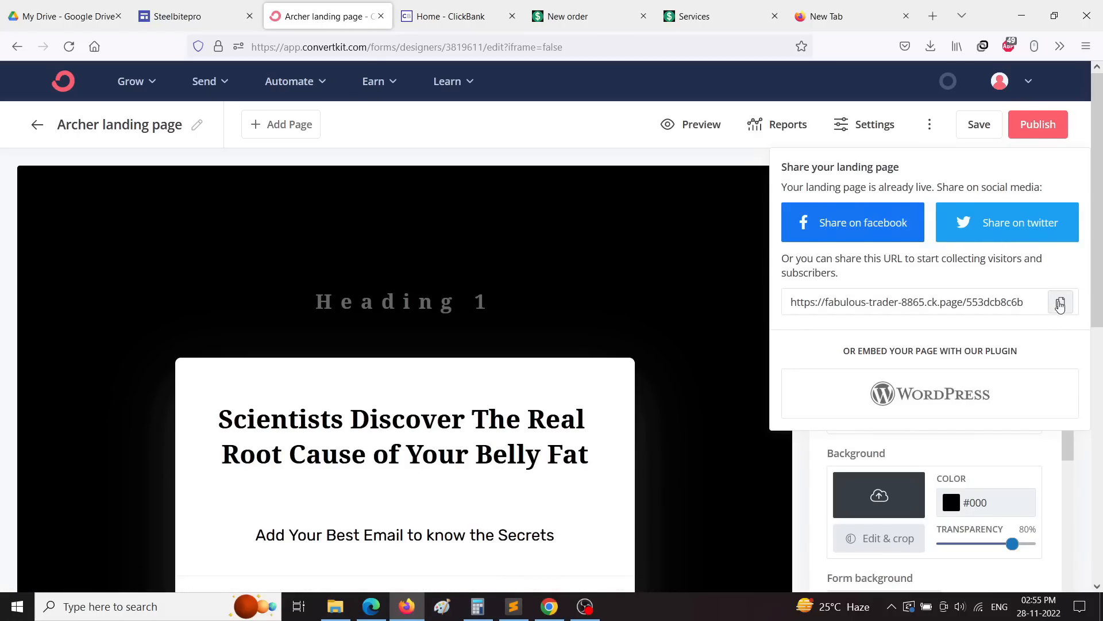
{"action": "left_click", "coordinate": [1060, 305]}
{"action": "left_click", "coordinate": [833, 16]}
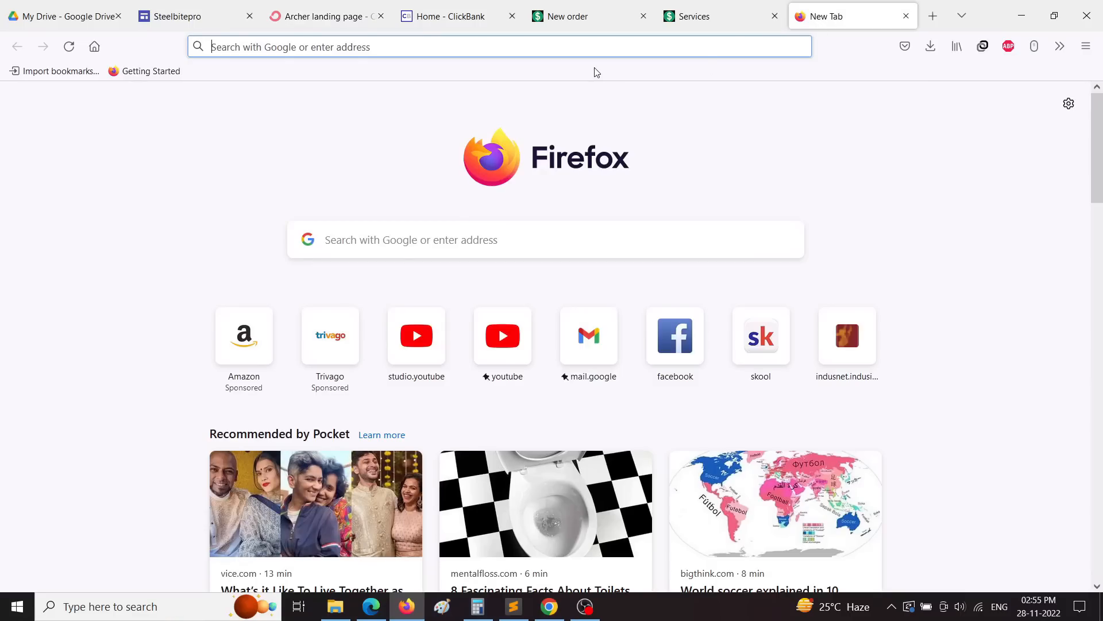
{"action": "right_click", "coordinate": [578, 50]}
{"action": "left_click", "coordinate": [608, 178]}
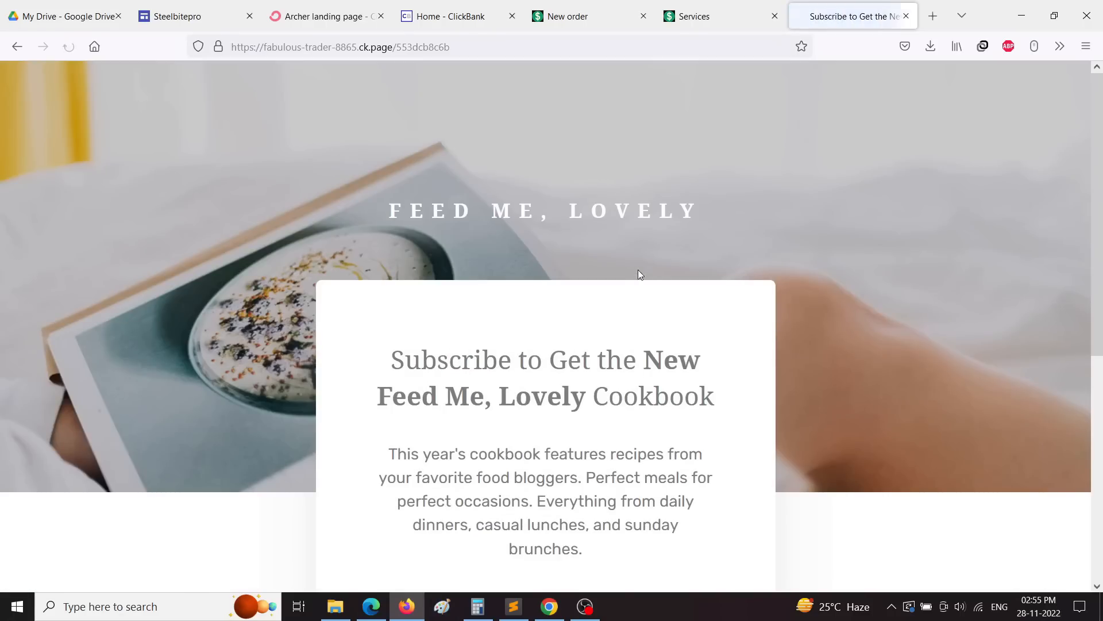
Step: Subscribe with a test email address on the live page and confirm the success message
{"action": "scroll", "coordinate": [621, 259], "scroll_direction": "down", "scroll_amount": 2}
{"action": "scroll", "coordinate": [599, 251], "scroll_direction": "down", "scroll_amount": 4}
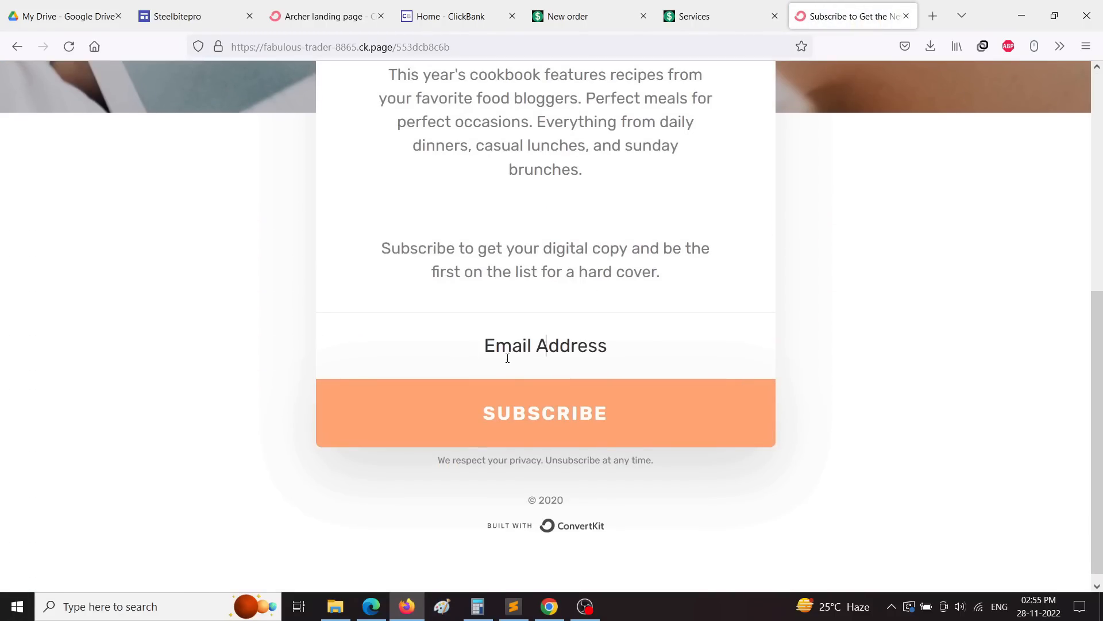
{"action": "type", "text": "b"}
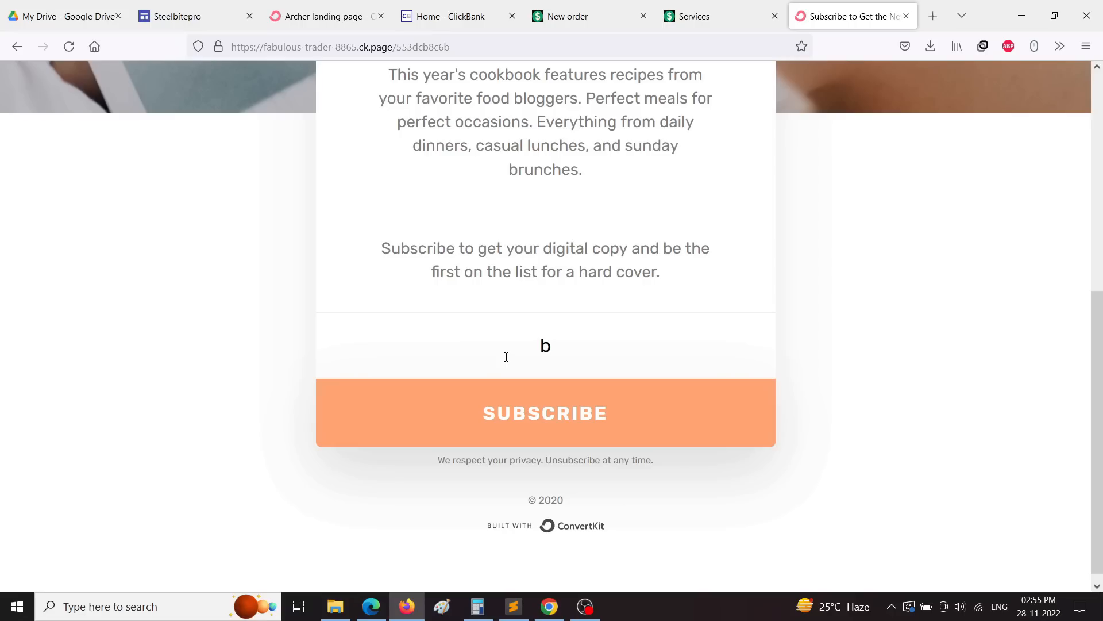
{"action": "key", "text": "BackSpace"}
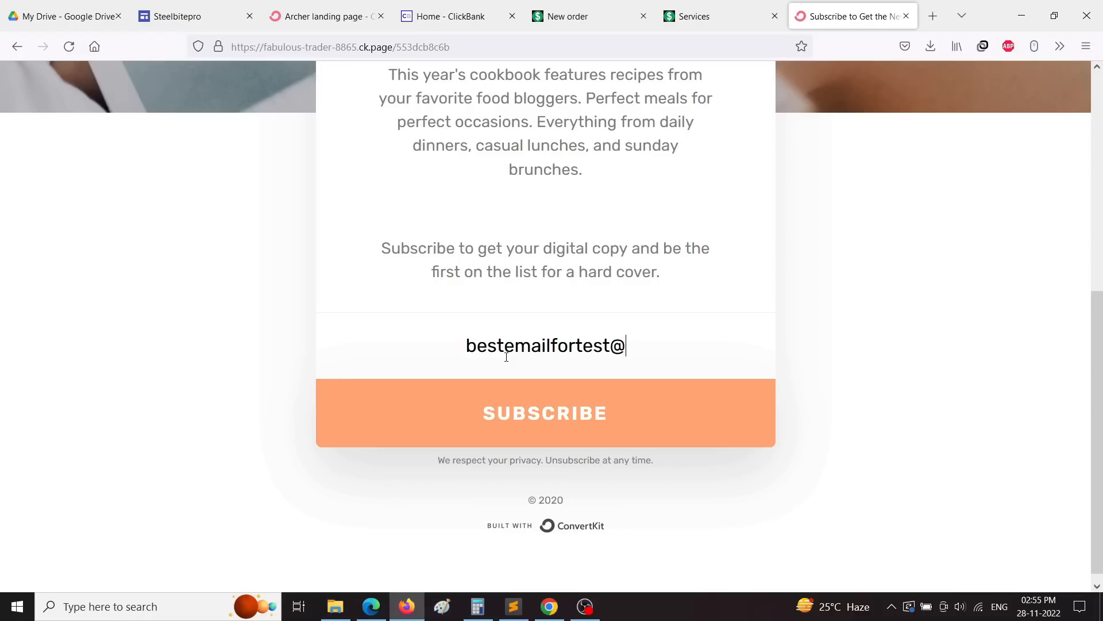
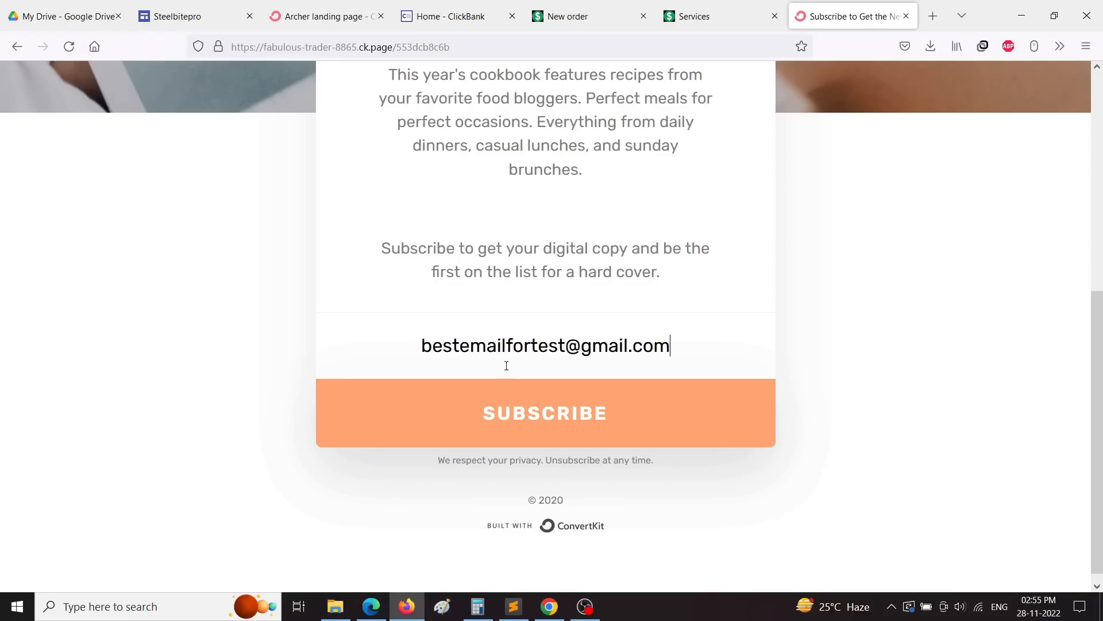
{"action": "left_click", "coordinate": [528, 420]}
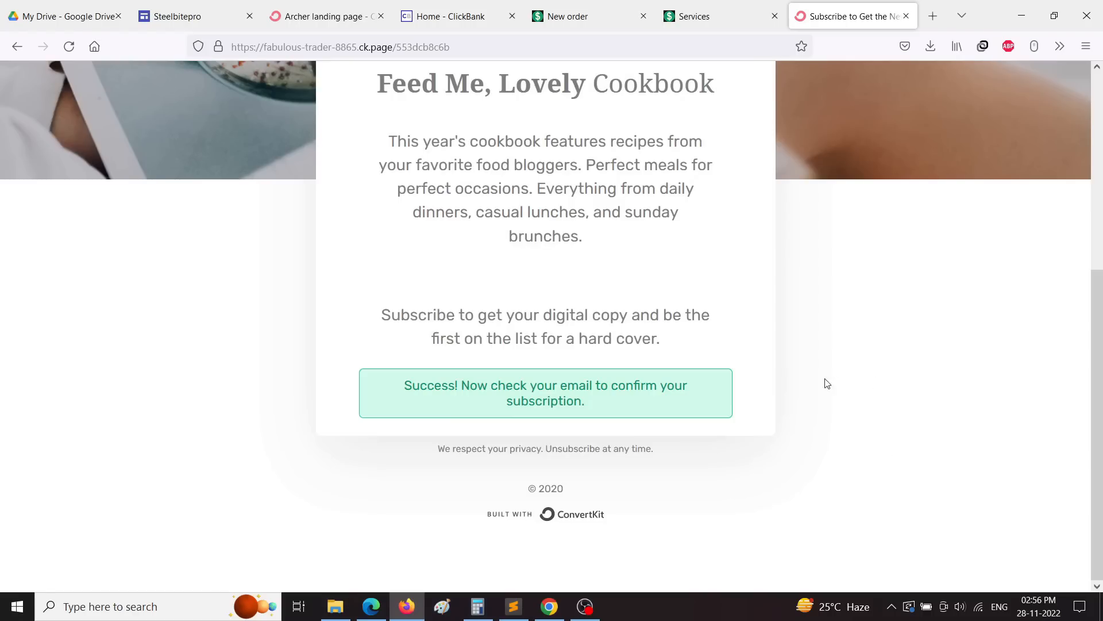
{"action": "left_click_drag", "start_coordinate": [395, 386], "coordinate": [686, 414]}
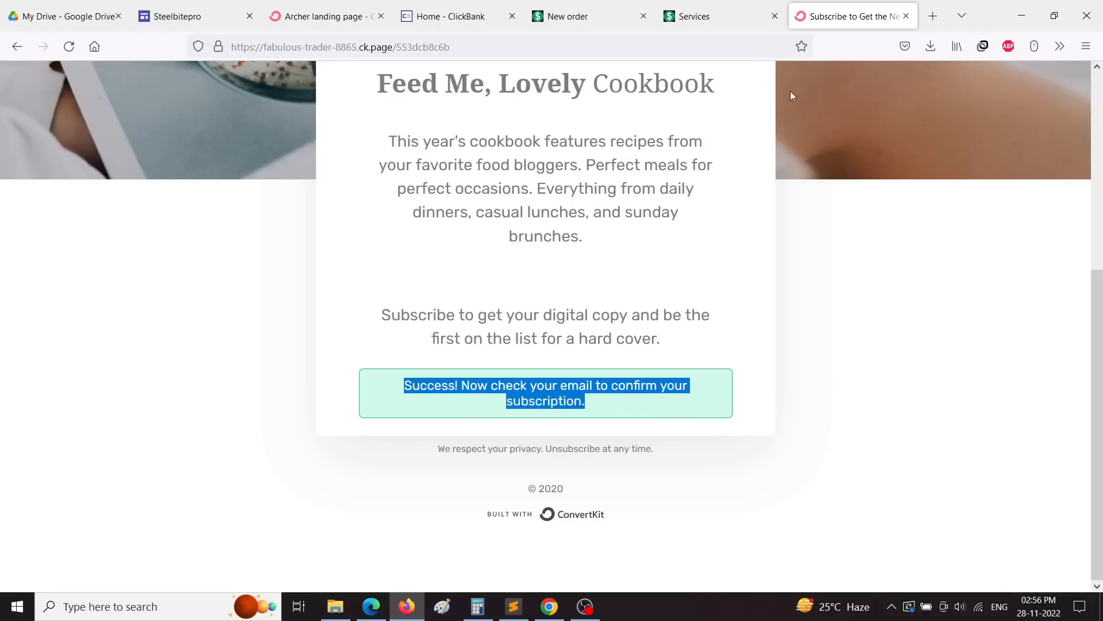
{"action": "left_click", "coordinate": [303, 13]}
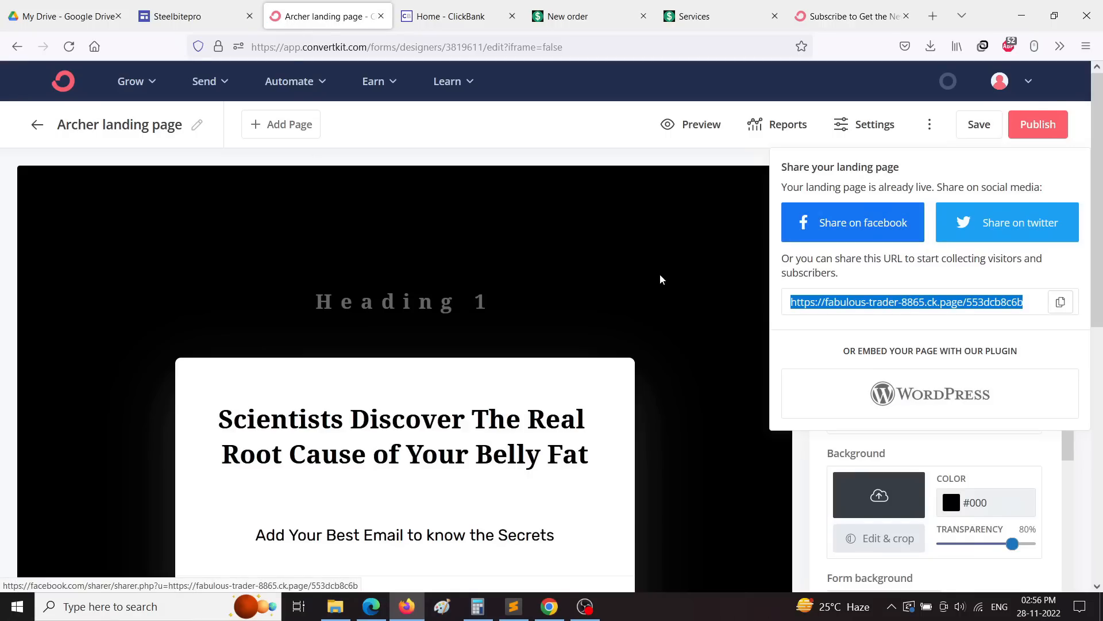
Step: Dismiss the sharing options and show the SUBMIT button's Button Styles settings
{"action": "right_click", "coordinate": [60, 81]}
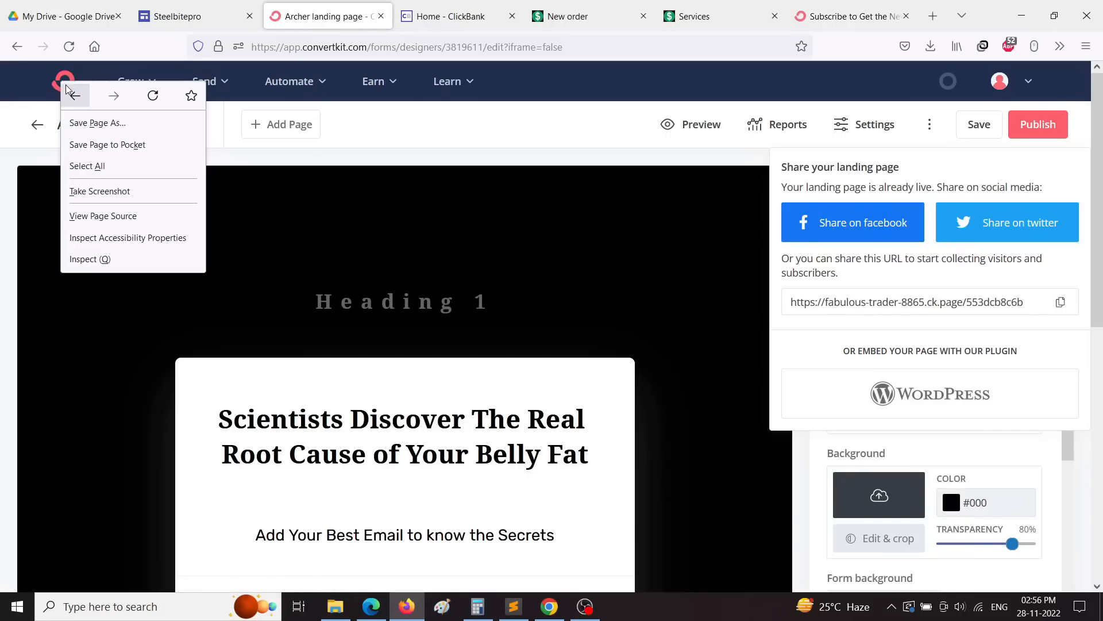
{"action": "left_click", "coordinate": [595, 121]}
{"action": "left_click", "coordinate": [595, 121]}
{"action": "scroll", "coordinate": [546, 344], "scroll_direction": "down", "scroll_amount": 5}
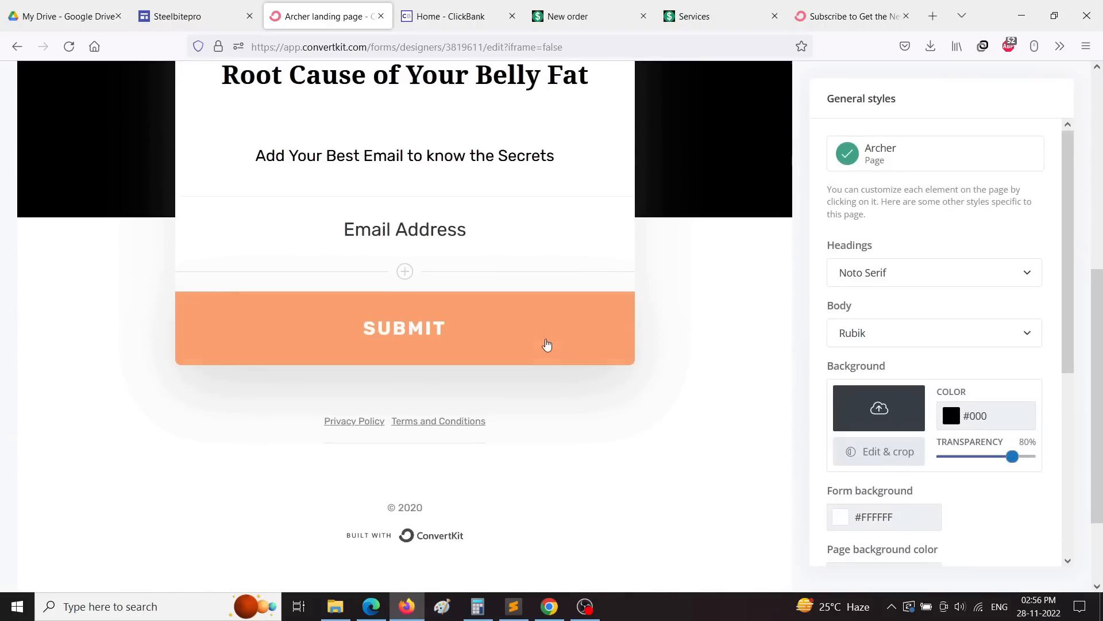
{"action": "left_click", "coordinate": [446, 319]}
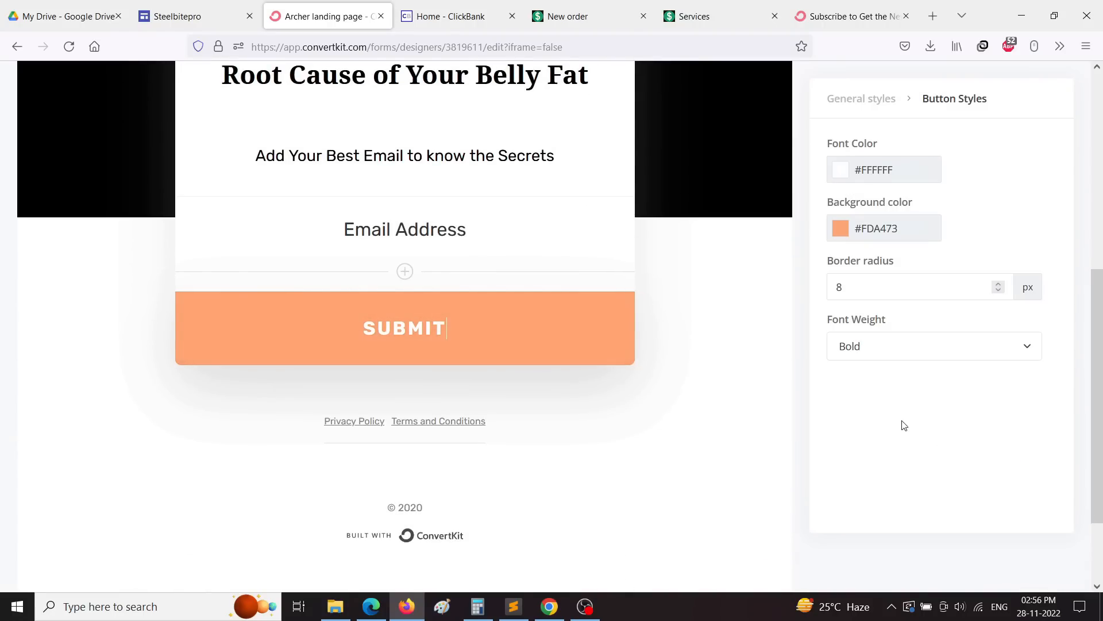
Step: Save the Archer landing page changes
{"action": "scroll", "coordinate": [1006, 401], "scroll_direction": "up", "scroll_amount": 3}
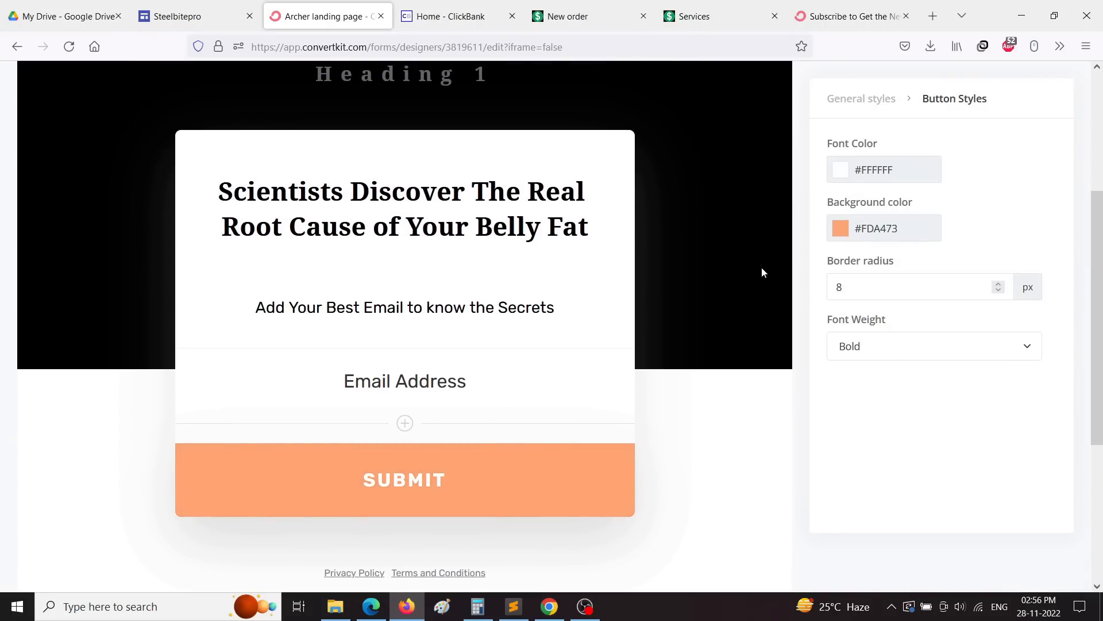
{"action": "scroll", "coordinate": [760, 269], "scroll_direction": "up", "scroll_amount": 4}
{"action": "left_click", "coordinate": [969, 135]}
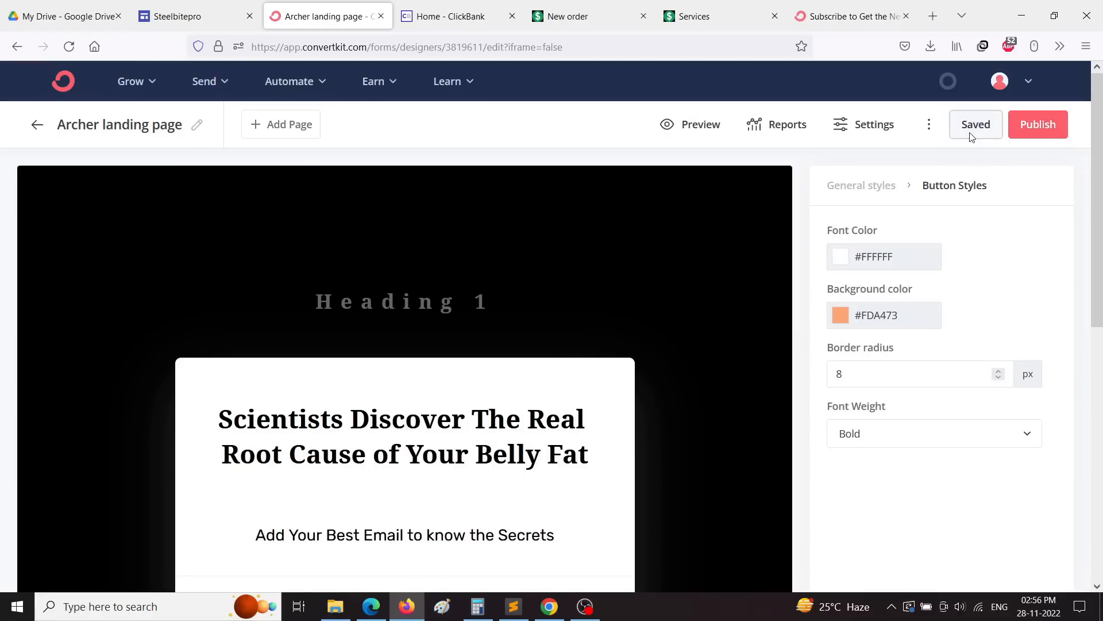
{"action": "scroll", "coordinate": [690, 310], "scroll_direction": "down", "scroll_amount": 3}
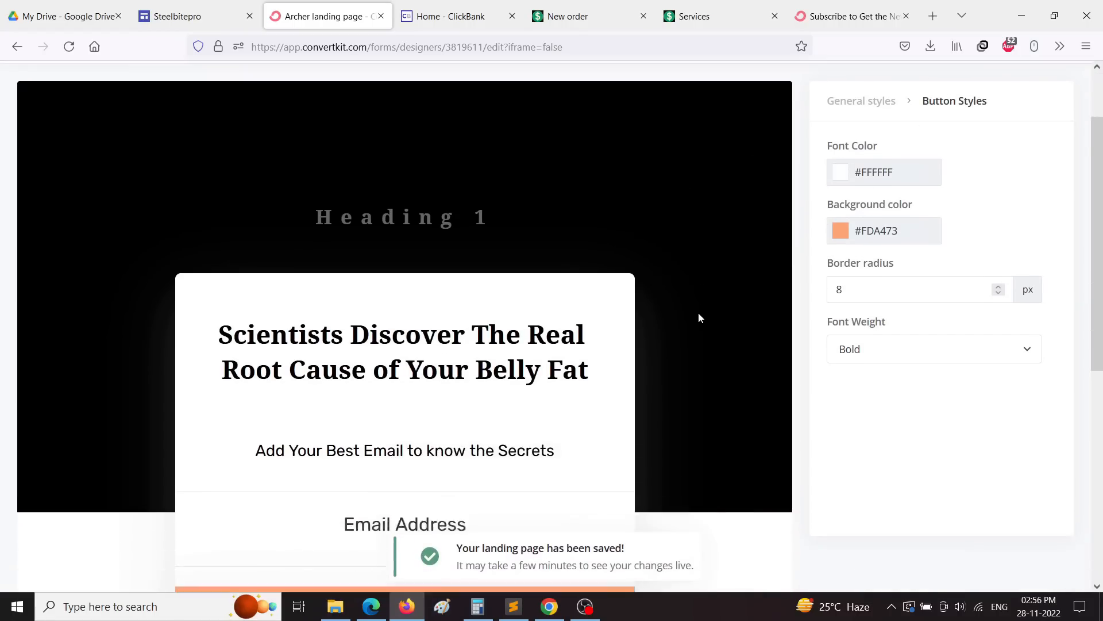
{"action": "scroll", "coordinate": [699, 317], "scroll_direction": "up", "scroll_amount": 3}
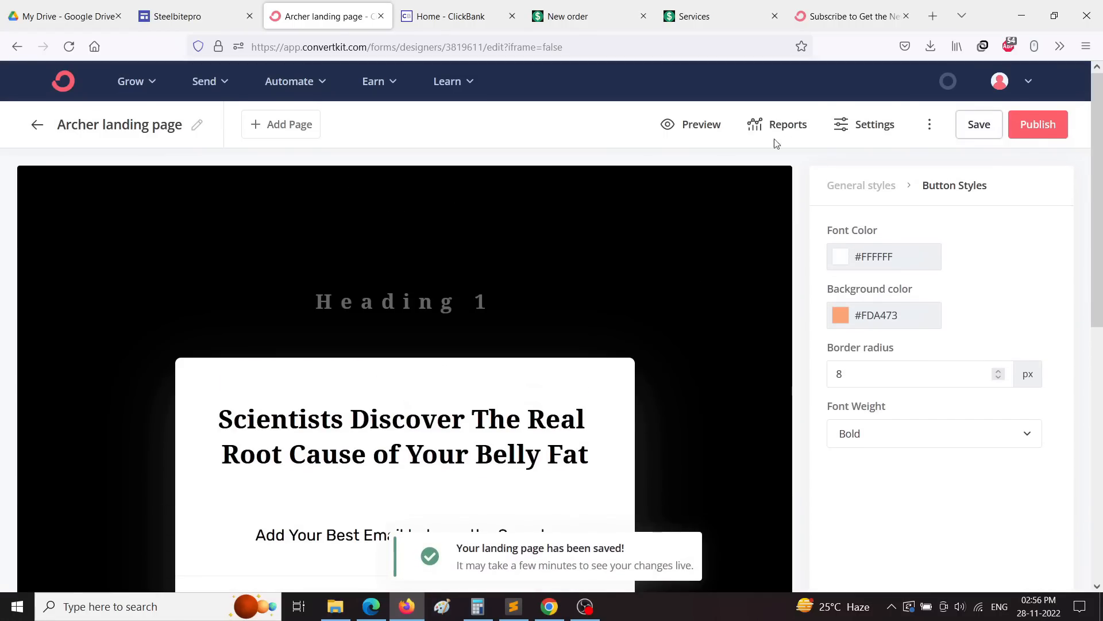
Step: Preview the landing page as visitors see it, scrolling through it, then exit the preview
{"action": "left_click", "coordinate": [692, 128]}
{"action": "scroll", "coordinate": [894, 349], "scroll_direction": "down", "scroll_amount": 7}
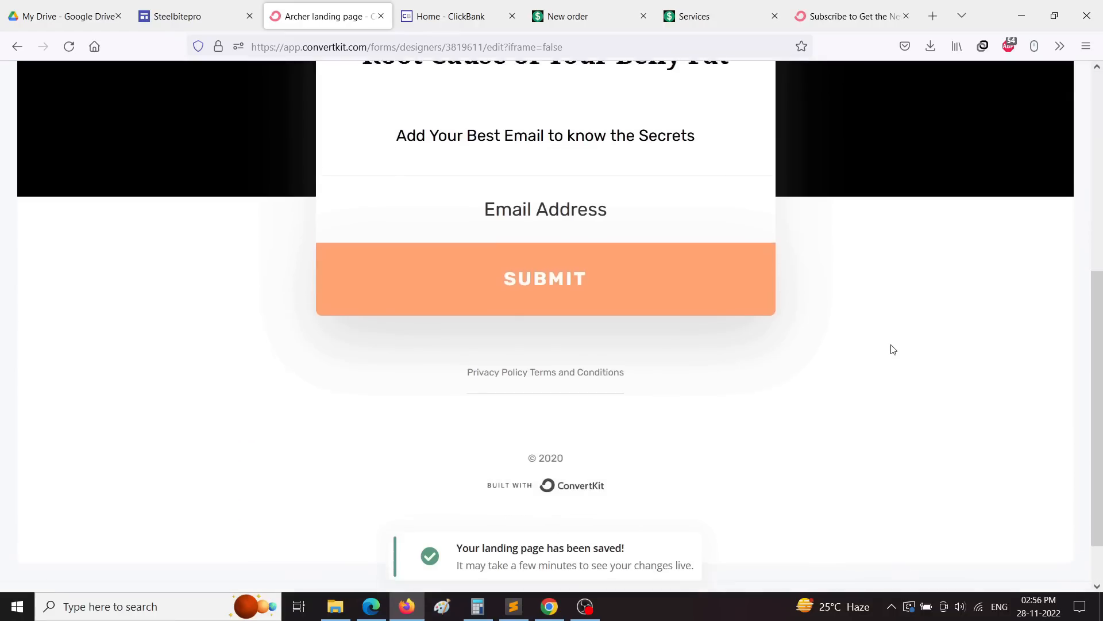
{"action": "scroll", "coordinate": [902, 345], "scroll_direction": "down", "scroll_amount": 1}
{"action": "scroll", "coordinate": [911, 342], "scroll_direction": "down", "scroll_amount": 1}
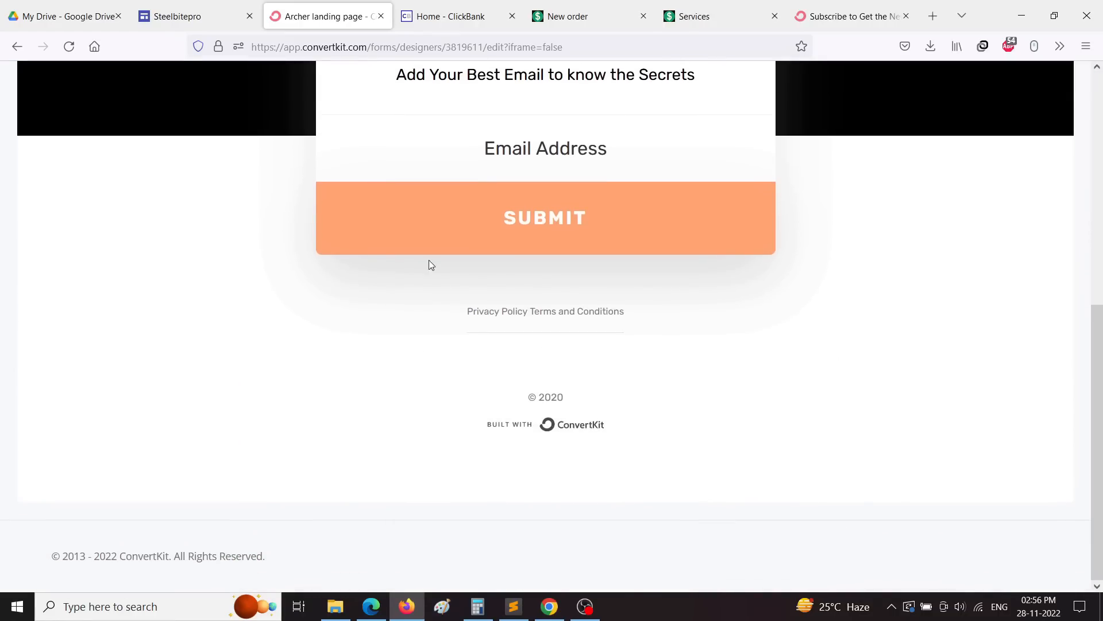
{"action": "scroll", "coordinate": [834, 286], "scroll_direction": "up", "scroll_amount": 2}
{"action": "scroll", "coordinate": [833, 287], "scroll_direction": "up", "scroll_amount": 6}
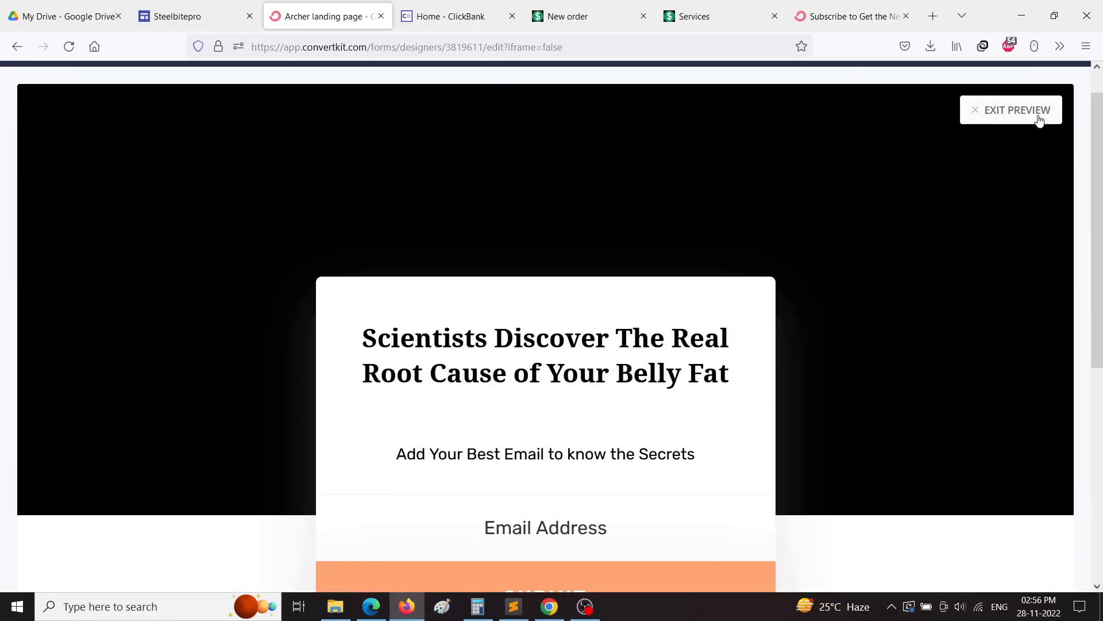
{"action": "left_click", "coordinate": [996, 122]}
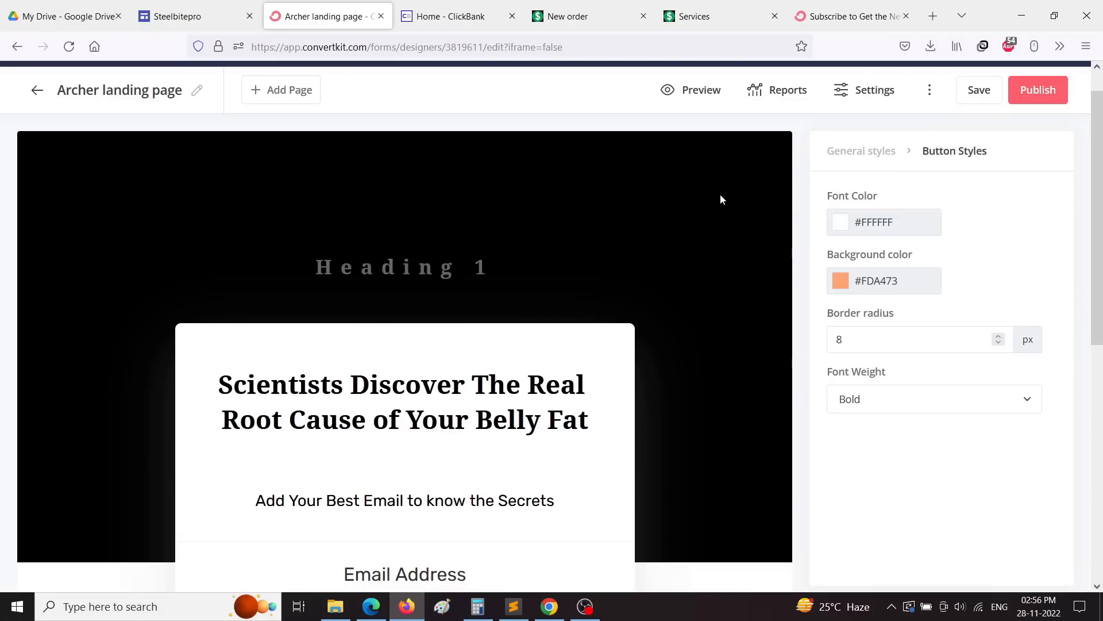
Step: Return to the page-wide General styles and review the page's custom CSS
{"action": "left_click", "coordinate": [862, 150]}
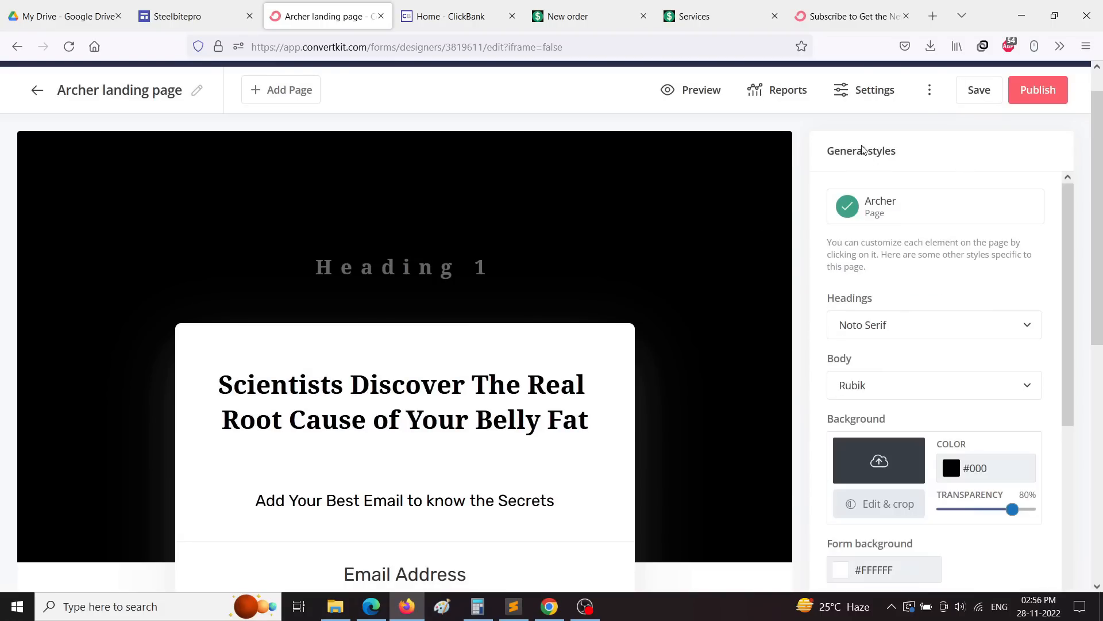
{"action": "scroll", "coordinate": [924, 354], "scroll_direction": "down", "scroll_amount": 5}
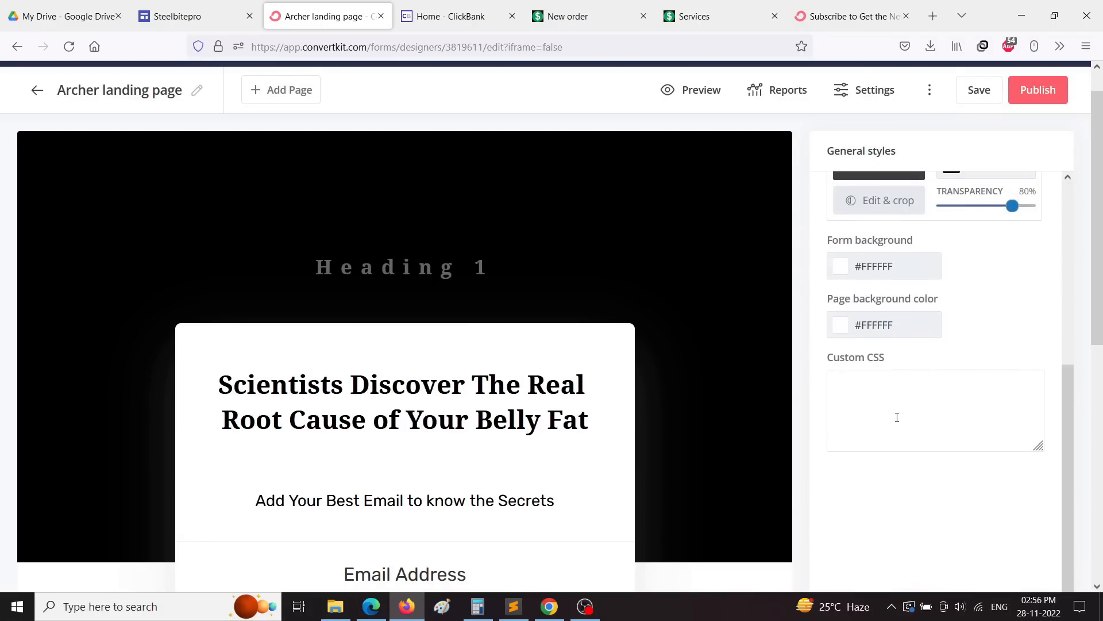
{"action": "scroll", "coordinate": [897, 418], "scroll_direction": "down", "scroll_amount": 3}
{"action": "left_click", "coordinate": [886, 369]}
{"action": "scroll", "coordinate": [885, 369], "scroll_direction": "up", "scroll_amount": 5}
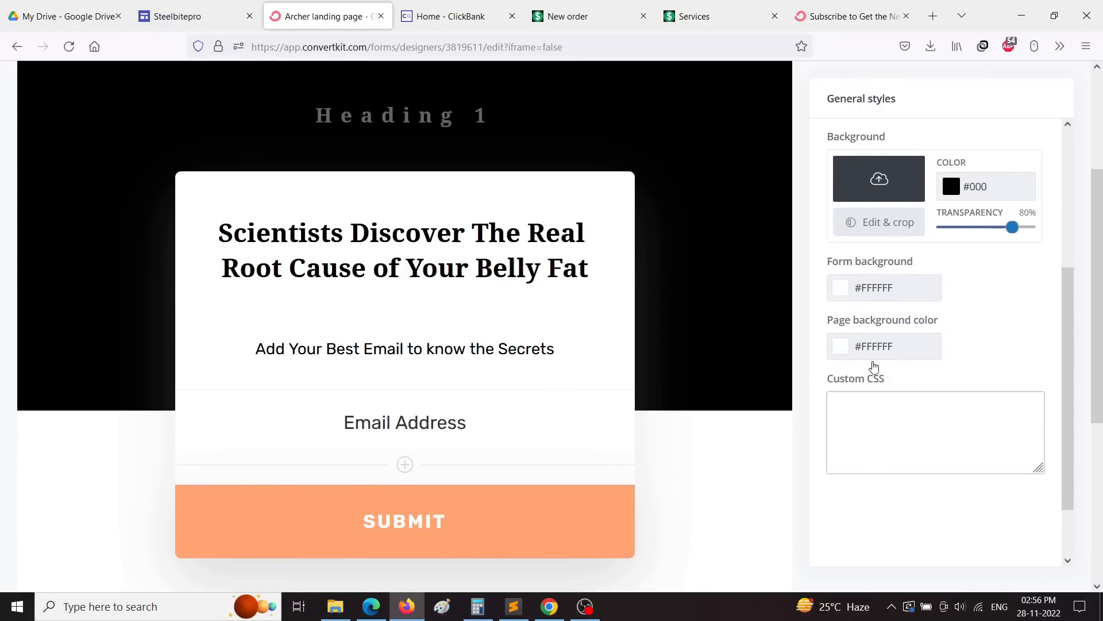
{"action": "scroll", "coordinate": [934, 384], "scroll_direction": "down", "scroll_amount": 3}
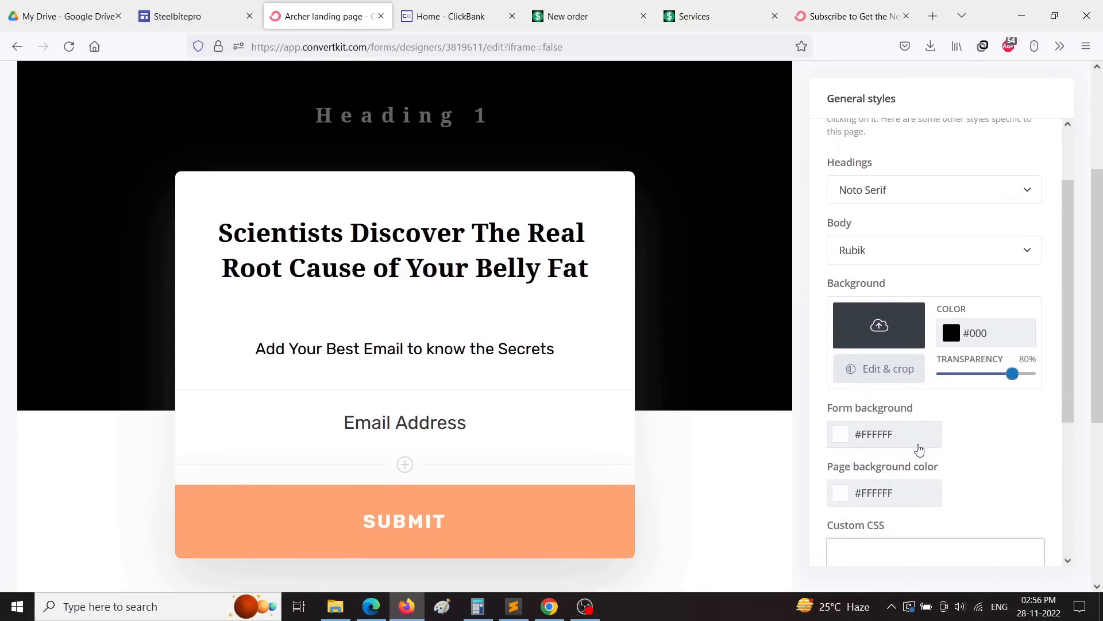
{"action": "scroll", "coordinate": [983, 429], "scroll_direction": "up", "scroll_amount": 3}
{"action": "scroll", "coordinate": [646, 301], "scroll_direction": "up", "scroll_amount": 4}
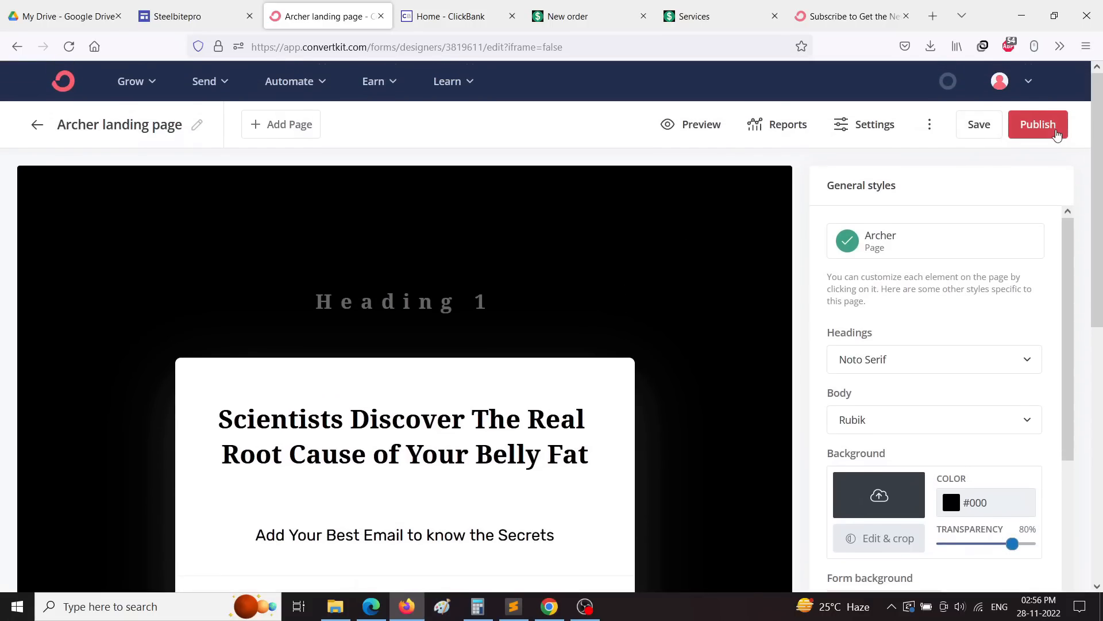
Step: Publish the Archer landing page live, dismiss the sharing options, and add a Thank You page
{"action": "left_click", "coordinate": [1038, 124]}
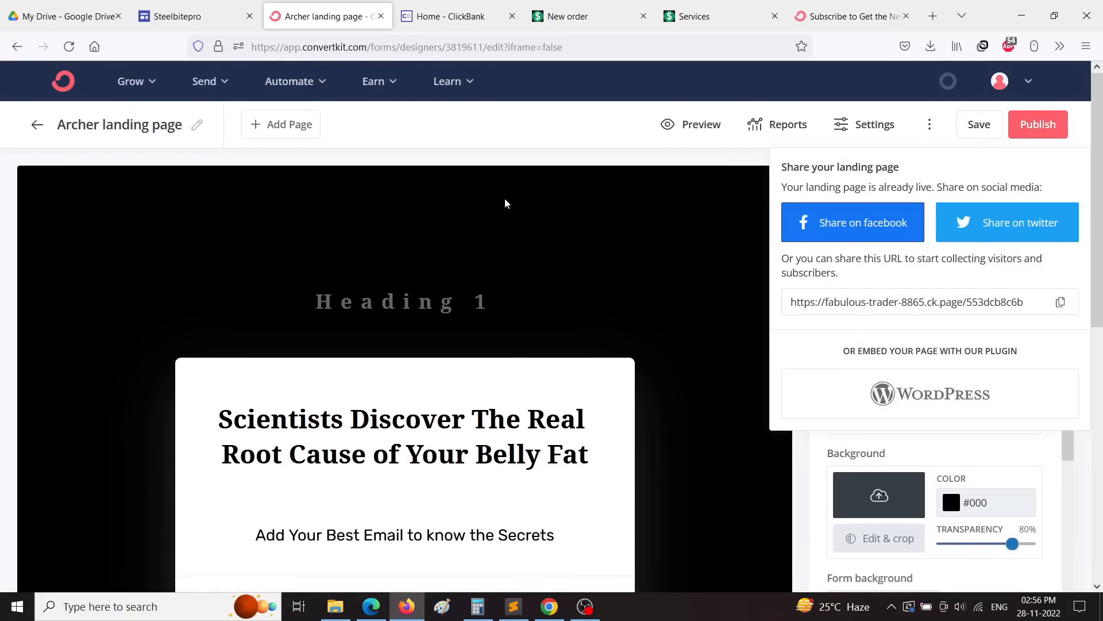
{"action": "left_click", "coordinate": [366, 126]}
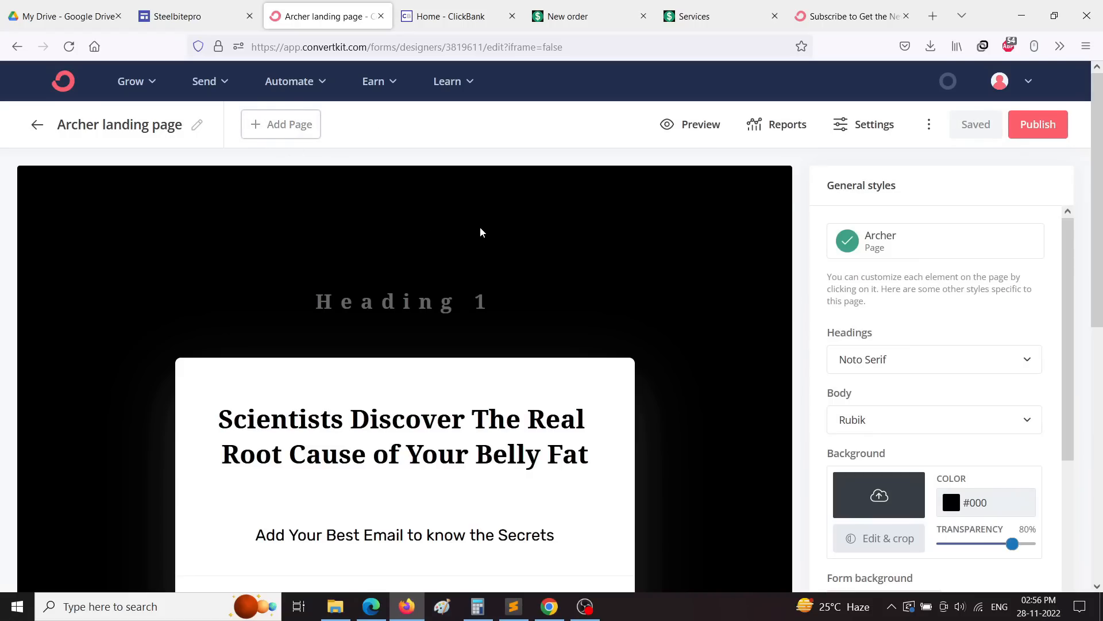
{"action": "left_click", "coordinate": [268, 130]}
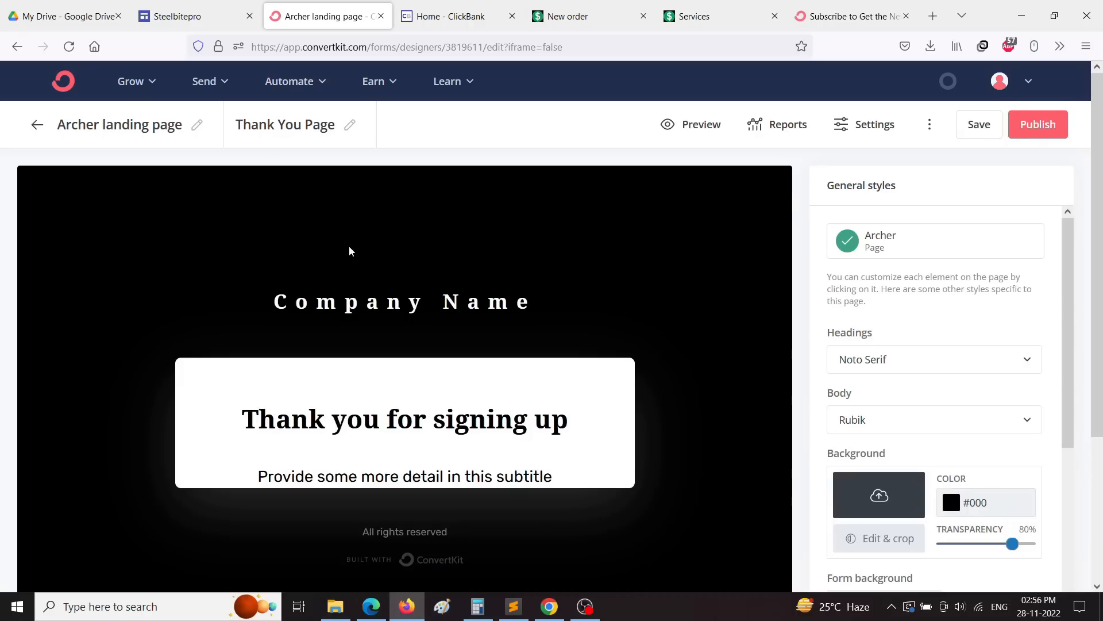
{"action": "scroll", "coordinate": [362, 411], "scroll_direction": "down", "scroll_amount": 3}
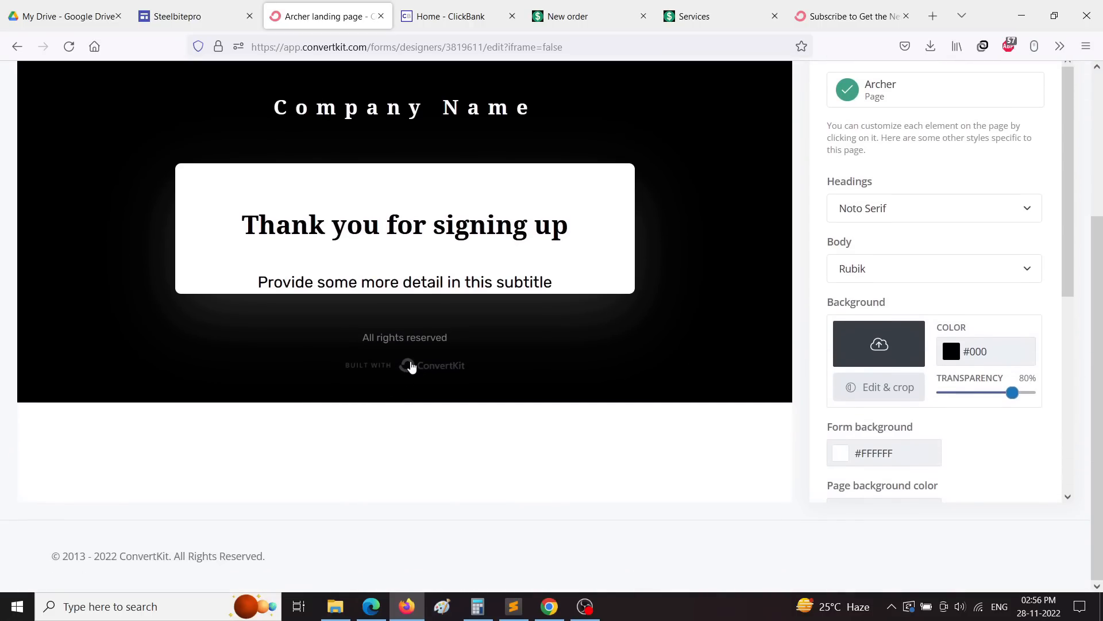
{"action": "scroll", "coordinate": [414, 369], "scroll_direction": "up", "scroll_amount": 3}
Step: Select the Thank You page's Company Name heading text, then deselect it
{"action": "triple_click", "coordinate": [322, 302]}
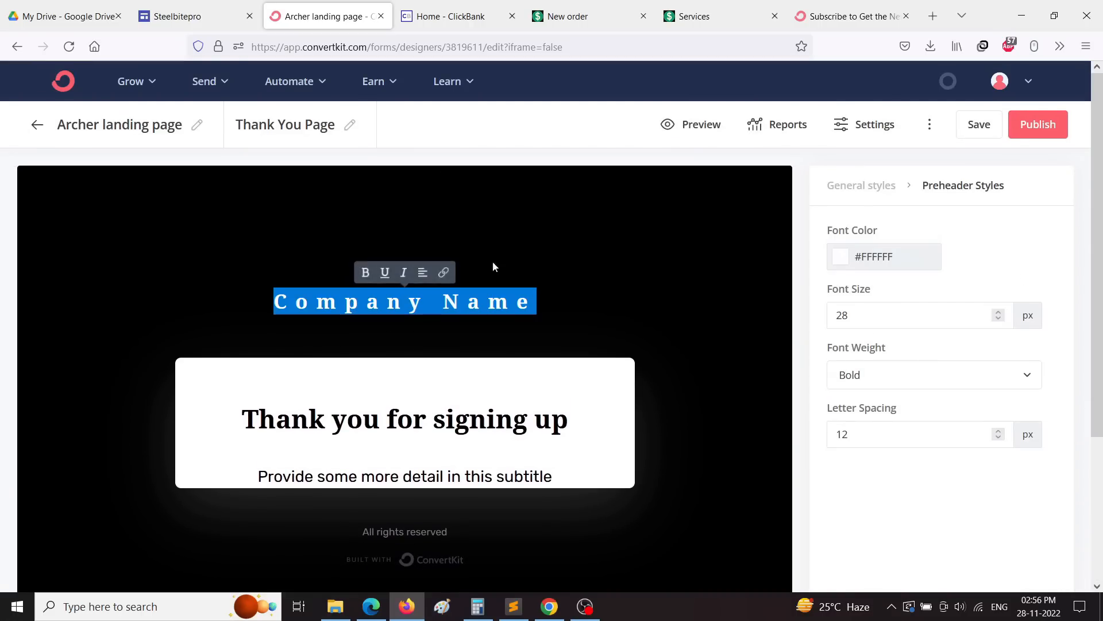
{"action": "left_click", "coordinate": [502, 245]}
{"action": "scroll", "coordinate": [564, 339], "scroll_direction": "down", "scroll_amount": 1}
{"action": "scroll", "coordinate": [563, 339], "scroll_direction": "down", "scroll_amount": 3}
Step: In Chrome, go to the Exipure affiliate email swipes and select Email #5's subject '10 cups of water a day SLOWS metabolism'
{"action": "left_click", "coordinate": [549, 607]}
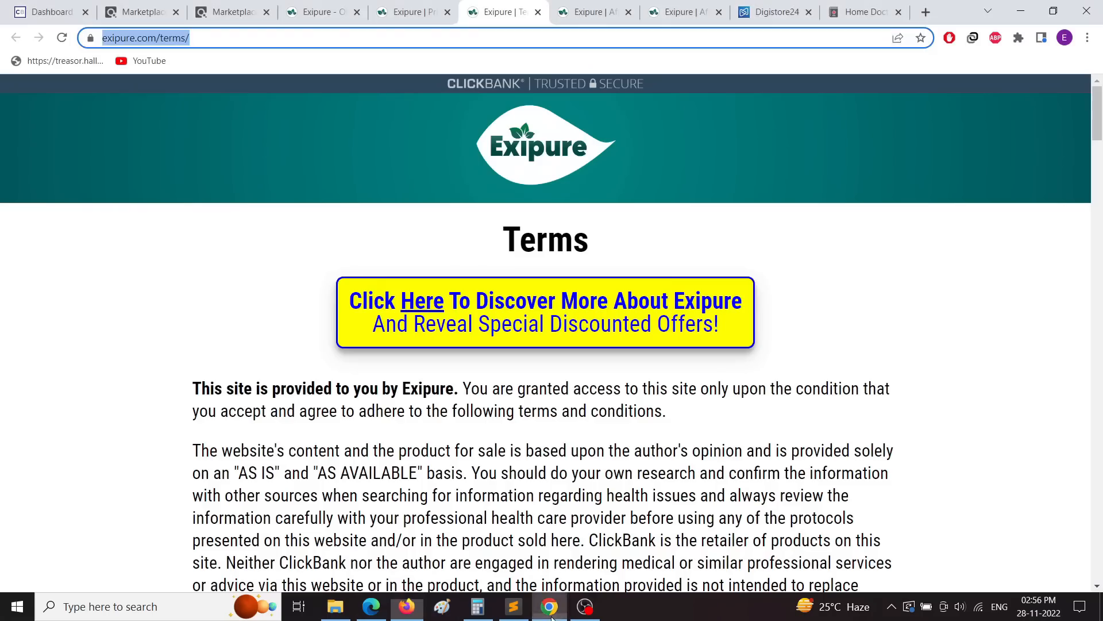
{"action": "left_click", "coordinate": [382, 12]}
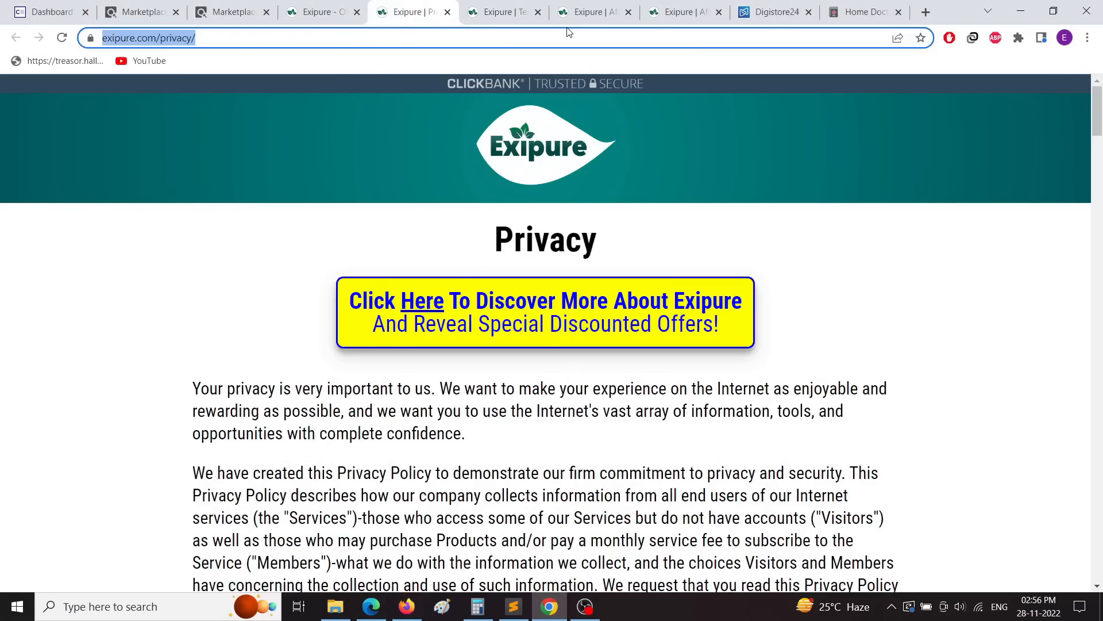
{"action": "left_click", "coordinate": [626, 11]}
{"action": "scroll", "coordinate": [412, 383], "scroll_direction": "down", "scroll_amount": 1}
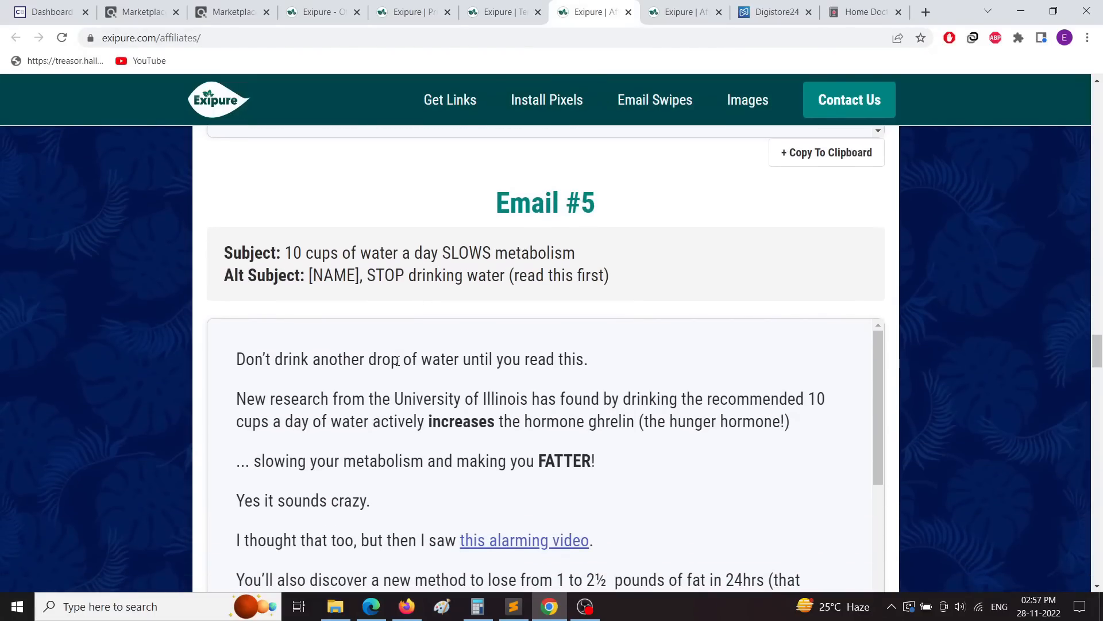
{"action": "scroll", "coordinate": [557, 370], "scroll_direction": "up", "scroll_amount": 7}
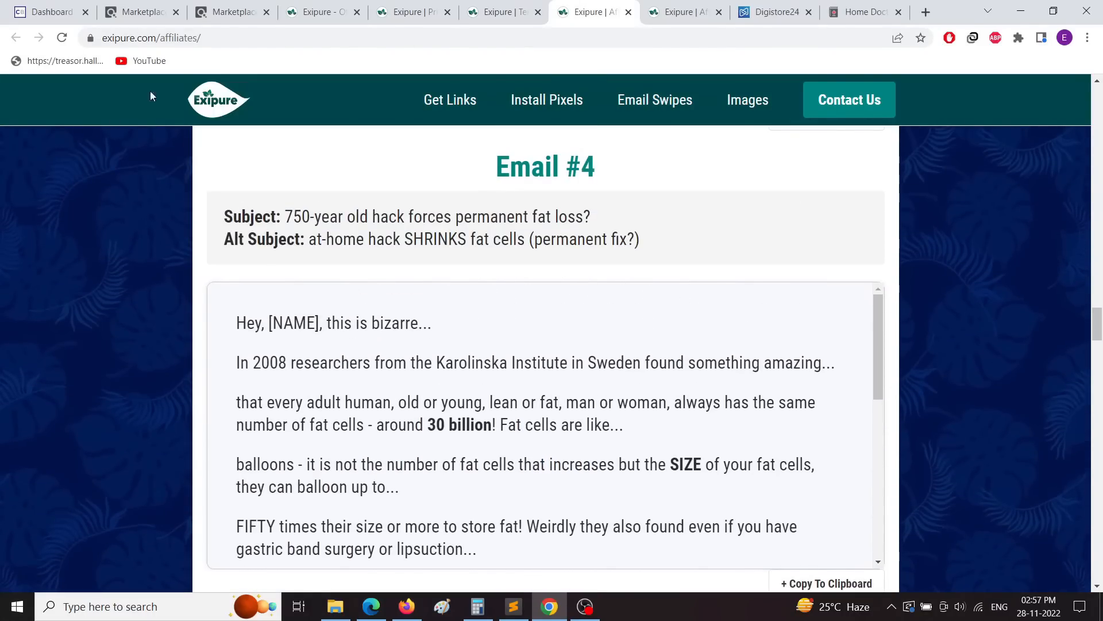
{"action": "scroll", "coordinate": [628, 458], "scroll_direction": "down", "scroll_amount": 10}
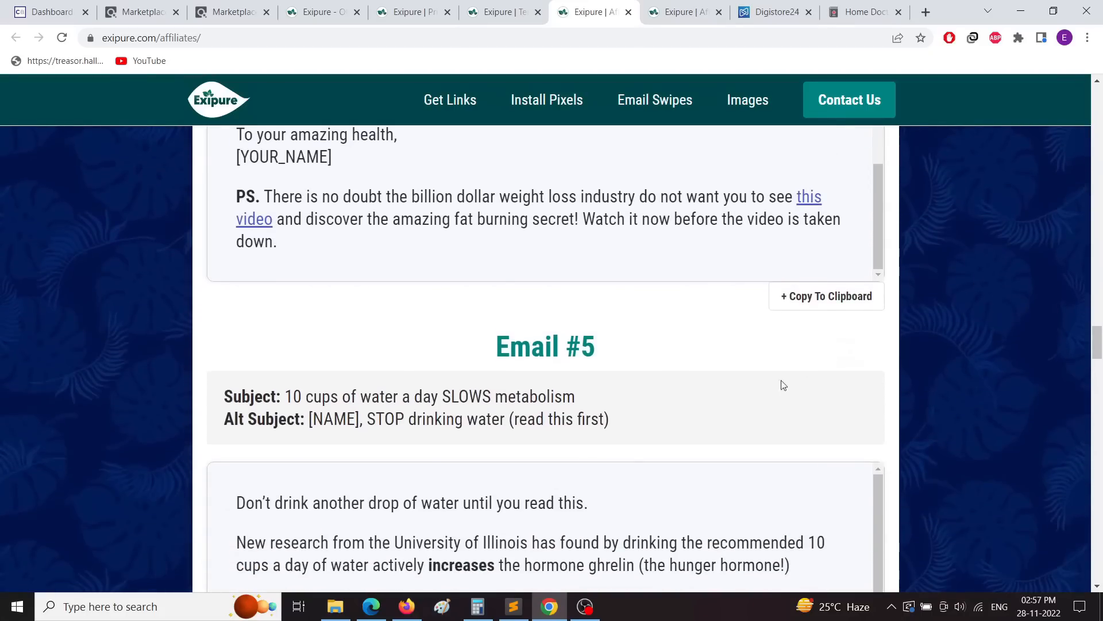
{"action": "scroll", "coordinate": [783, 385], "scroll_direction": "down", "scroll_amount": 3}
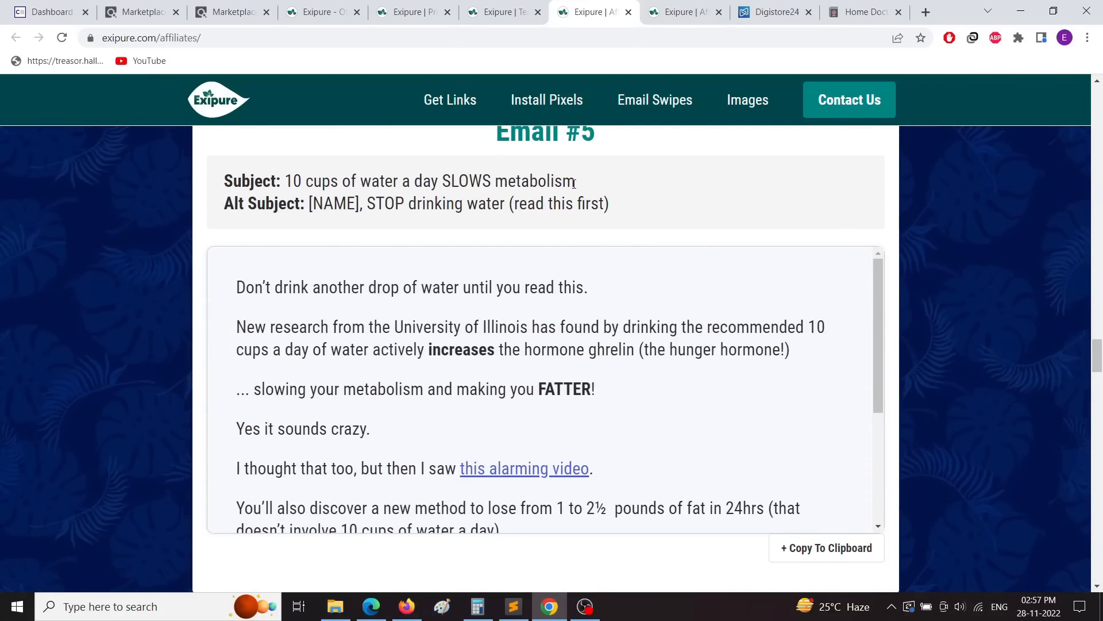
{"action": "left_click_drag", "start_coordinate": [579, 187], "coordinate": [284, 180]}
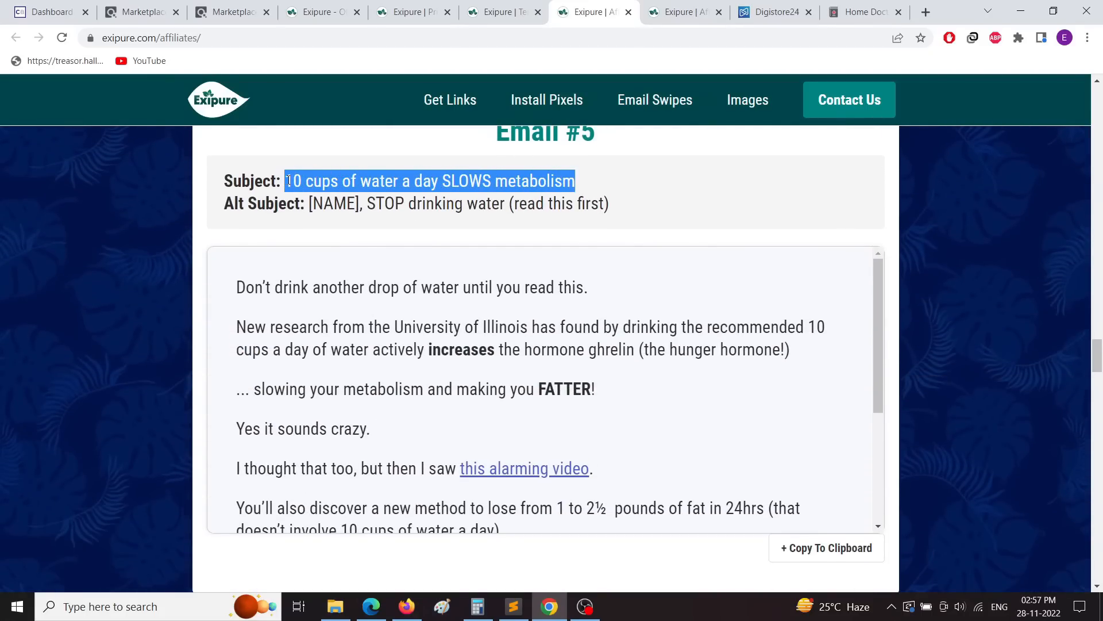
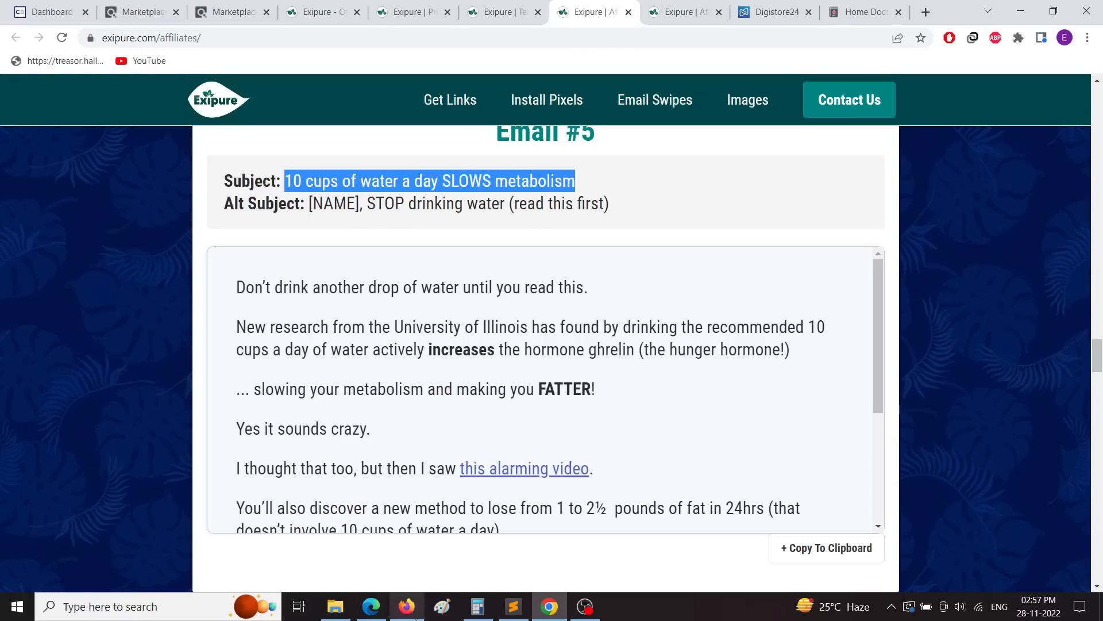
Step: Switch to the ConvertKit 'Archer landing page' editor in Firefox
{"action": "left_click", "coordinate": [407, 607]}
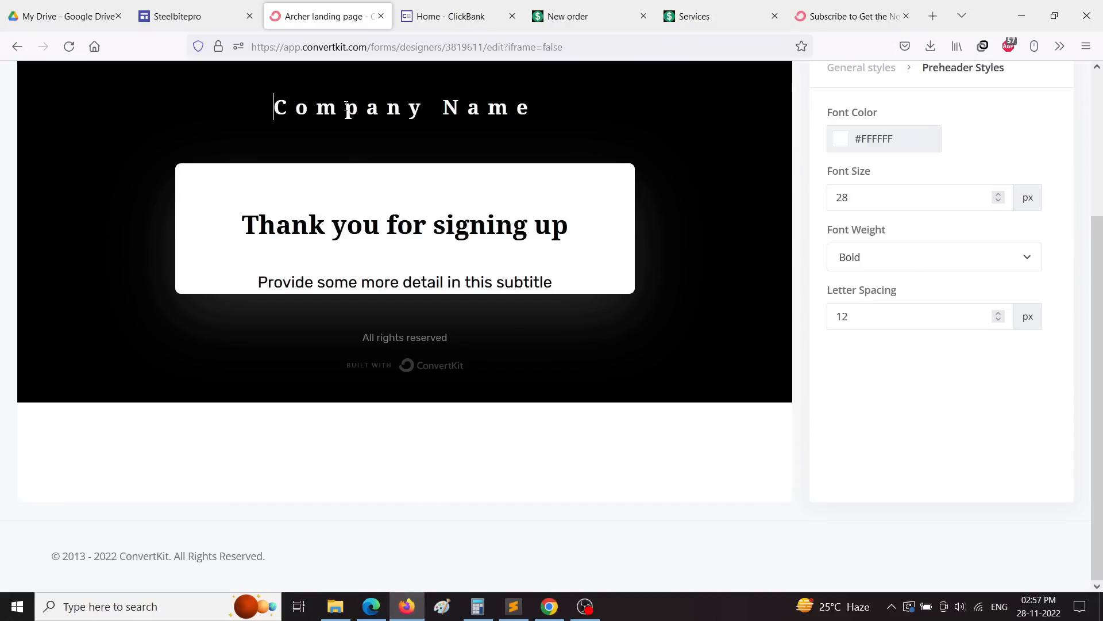
Step: Paste '10 cups of water a day SLOWS metabolism' over the Company Name heading
{"action": "triple_click", "coordinate": [347, 106]}
{"action": "right_click", "coordinate": [347, 106]}
{"action": "left_click", "coordinate": [427, 213]}
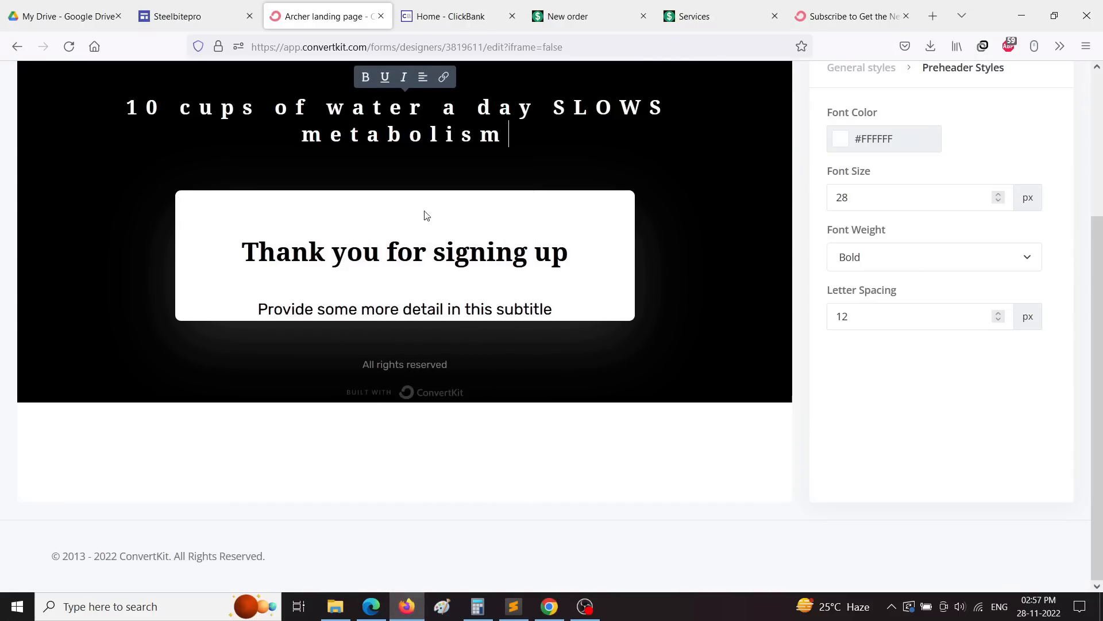
{"action": "scroll", "coordinate": [613, 207], "scroll_direction": "up", "scroll_amount": 3}
{"action": "left_click_drag", "start_coordinate": [511, 285], "coordinate": [97, 244]}
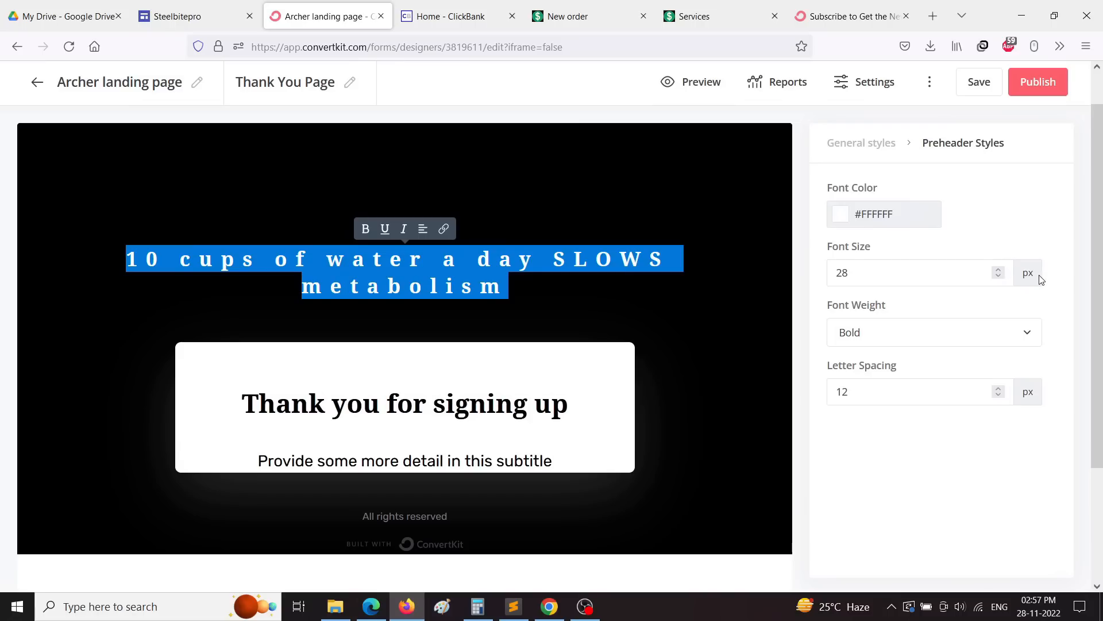
Step: Raise the headline font size to 36 px and reduce its letter spacing to 5 px
{"action": "left_click", "coordinate": [999, 270]}
{"action": "left_click", "coordinate": [999, 270]}
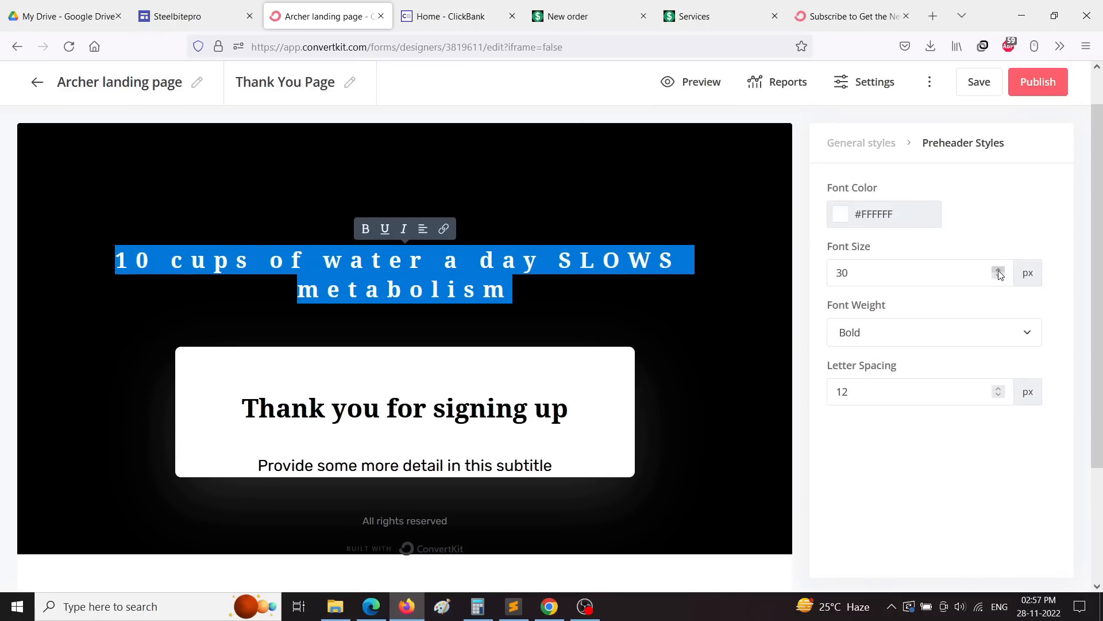
{"action": "left_click", "coordinate": [999, 270]}
{"action": "left_click", "coordinate": [999, 270]}
{"action": "left_click", "coordinate": [999, 269]}
{"action": "left_click", "coordinate": [999, 269]}
{"action": "left_click", "coordinate": [998, 269]}
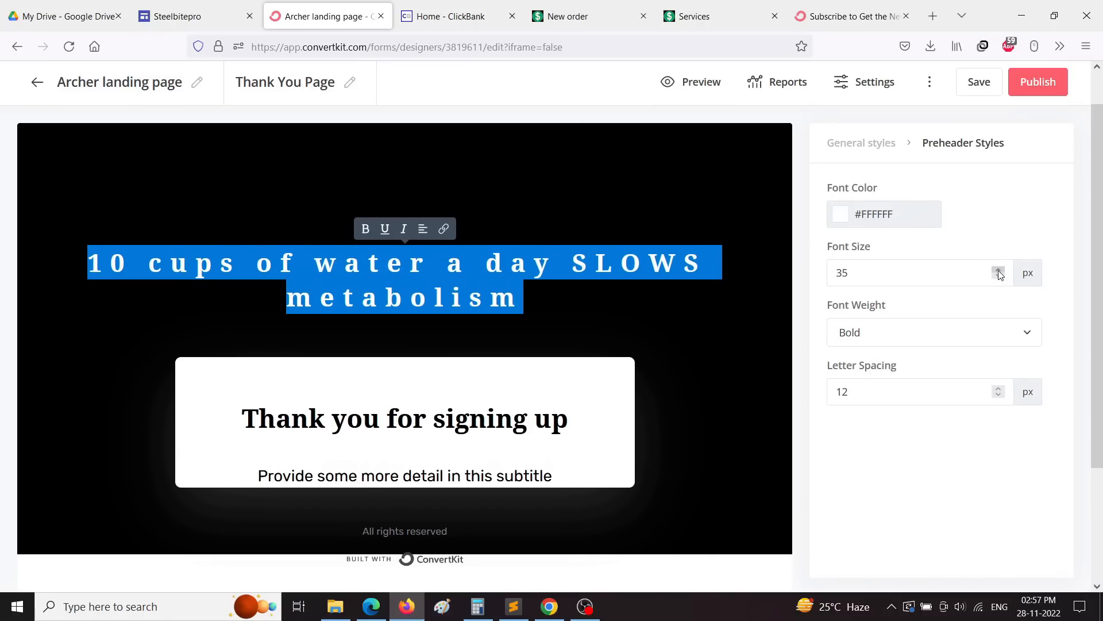
{"action": "left_click", "coordinate": [999, 271]}
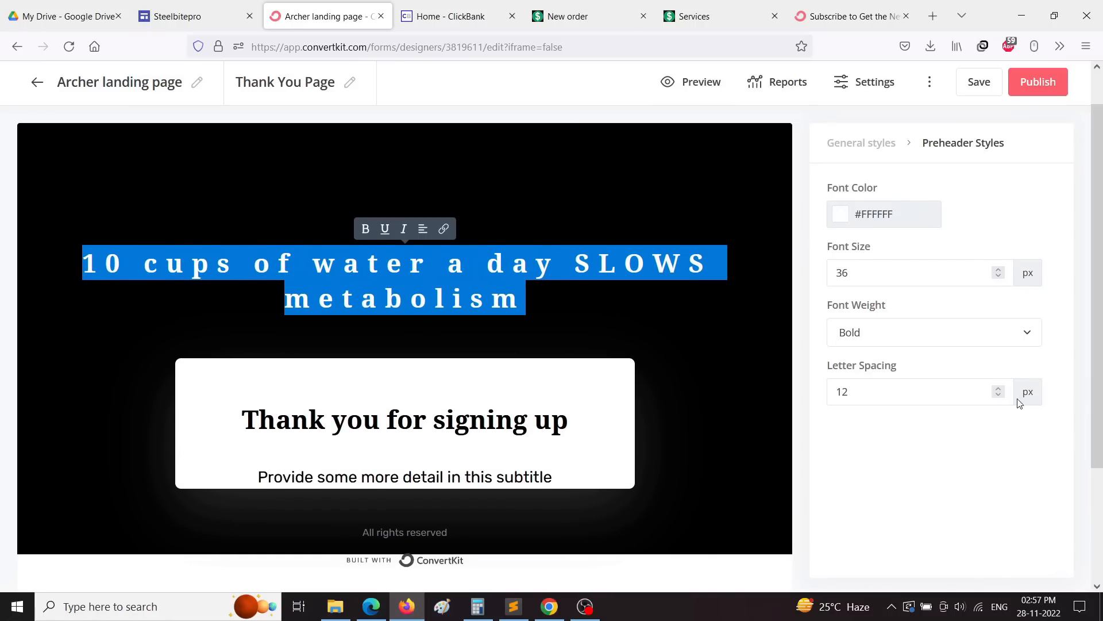
{"action": "left_click", "coordinate": [999, 397]}
{"action": "left_click", "coordinate": [1000, 397]}
{"action": "left_click", "coordinate": [999, 396]}
{"action": "left_click", "coordinate": [999, 397]}
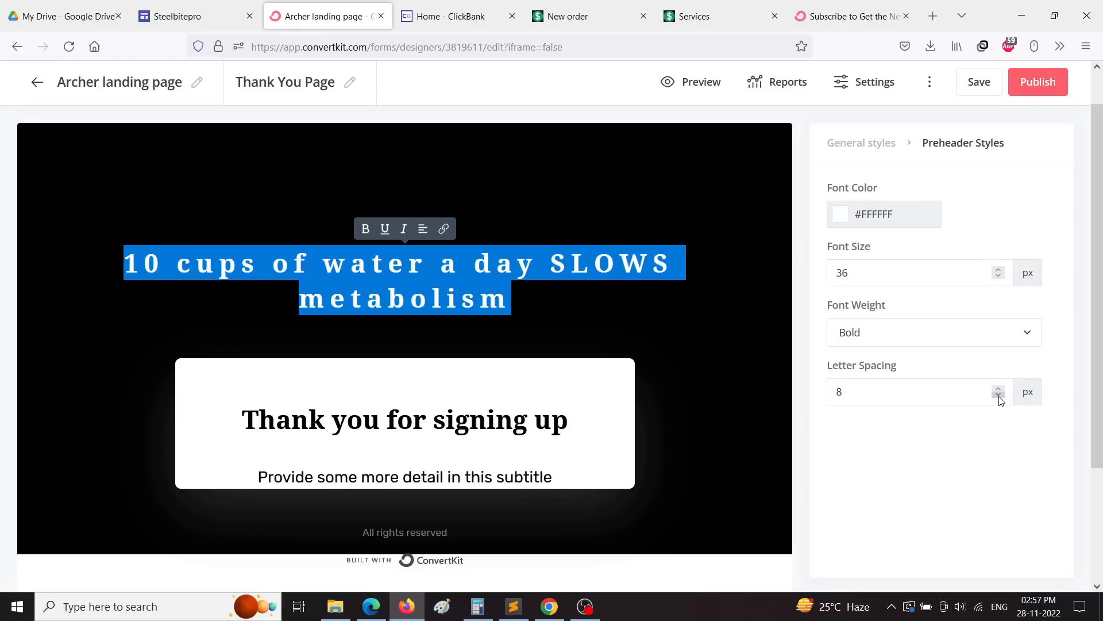
{"action": "left_click", "coordinate": [999, 396]}
{"action": "left_click", "coordinate": [1000, 397]}
{"action": "left_click", "coordinate": [999, 396]}
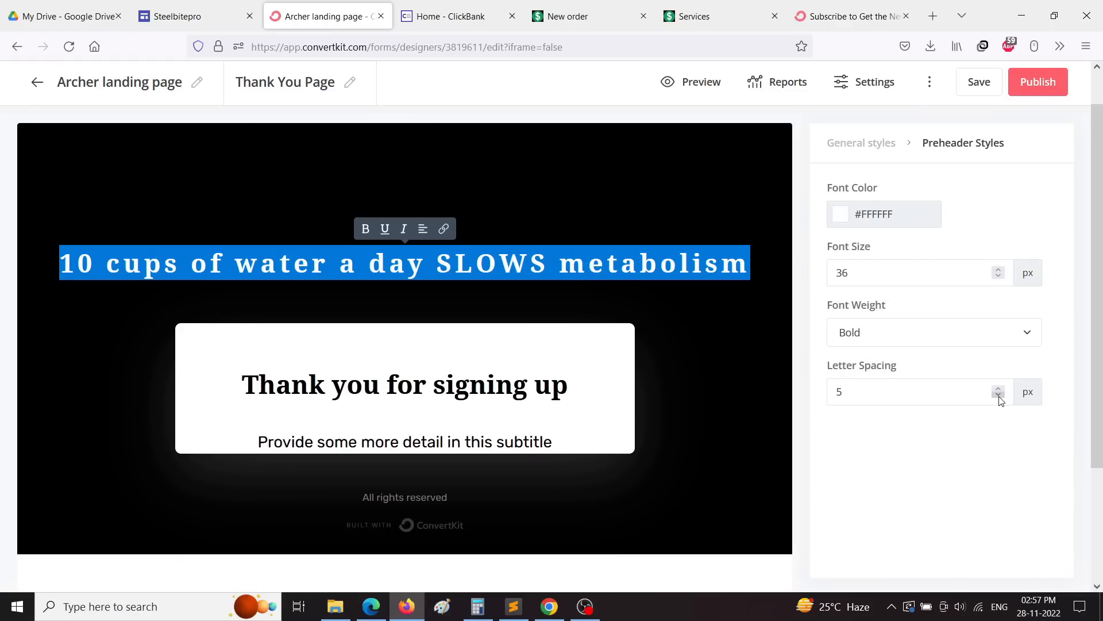
Step: Delete the 'Thank you for signing up' heading text
{"action": "left_click", "coordinate": [243, 384]}
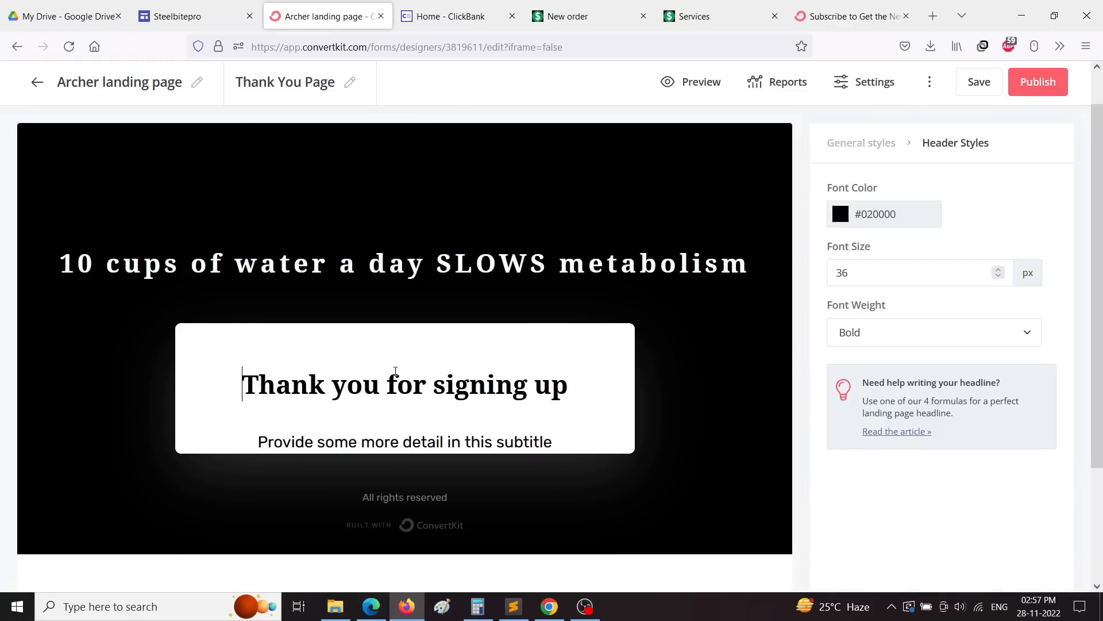
{"action": "scroll", "coordinate": [302, 350], "scroll_direction": "down", "scroll_amount": 2}
{"action": "left_click_drag", "start_coordinate": [241, 293], "coordinate": [643, 320]}
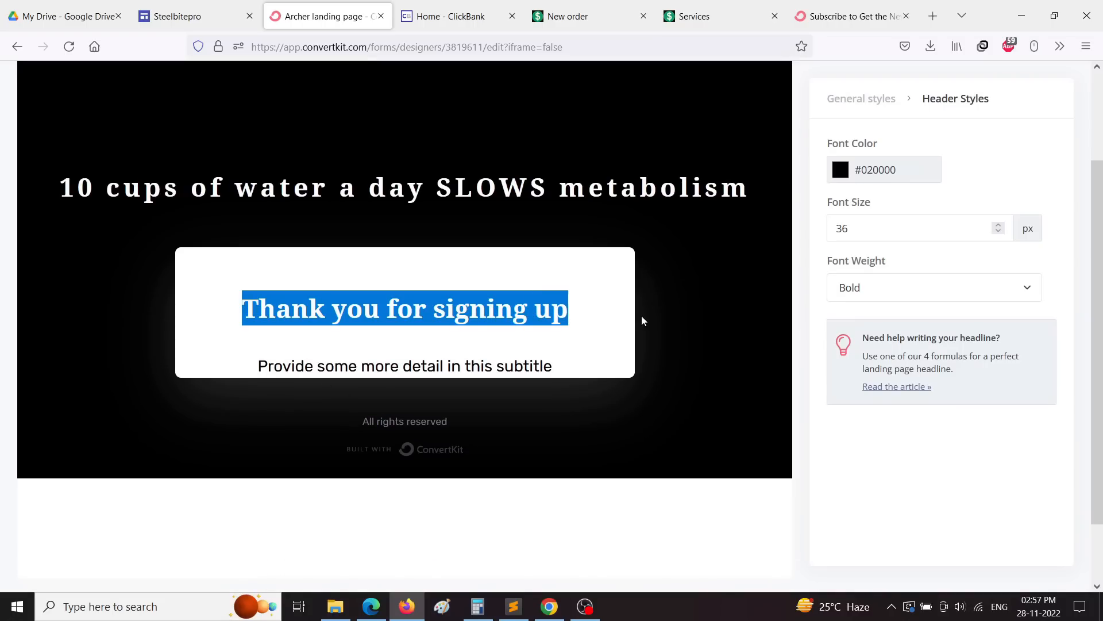
{"action": "key", "text": "BackSpace"}
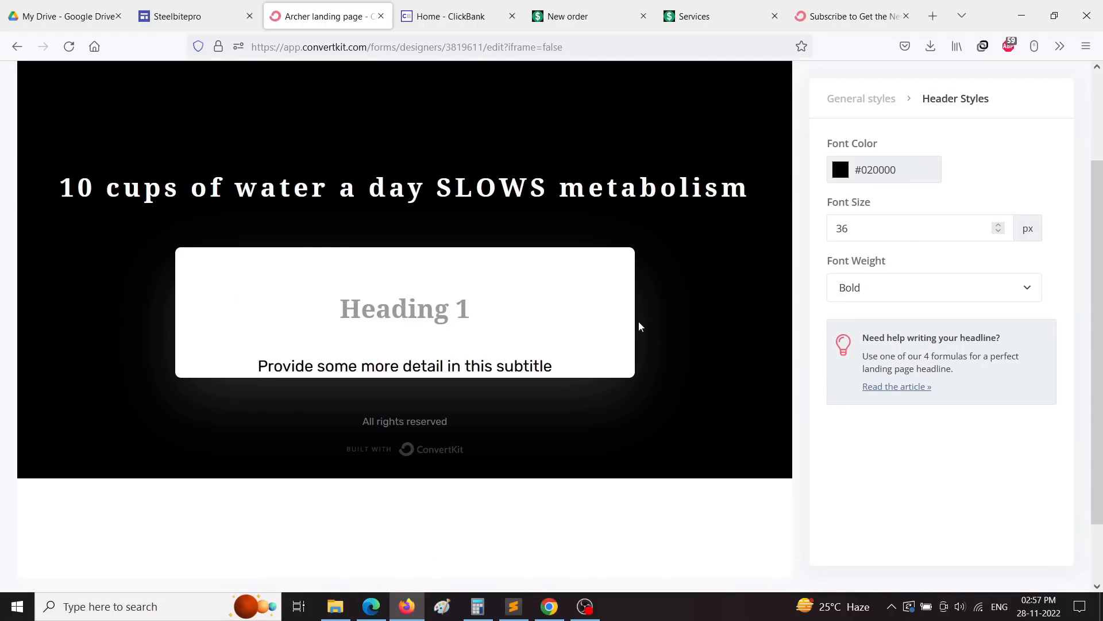
Step: Select the subtitle line and look over the page's general style settings
{"action": "triple_click", "coordinate": [331, 373]}
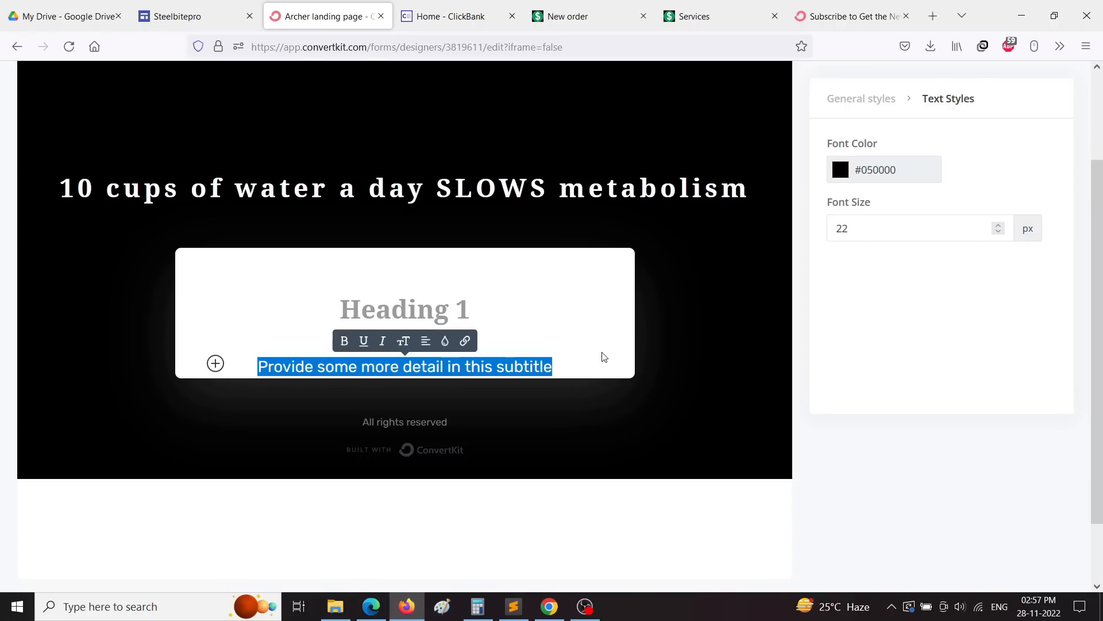
{"action": "scroll", "coordinate": [601, 356], "scroll_direction": "down", "scroll_amount": 2}
{"action": "scroll", "coordinate": [523, 313], "scroll_direction": "up", "scroll_amount": 3}
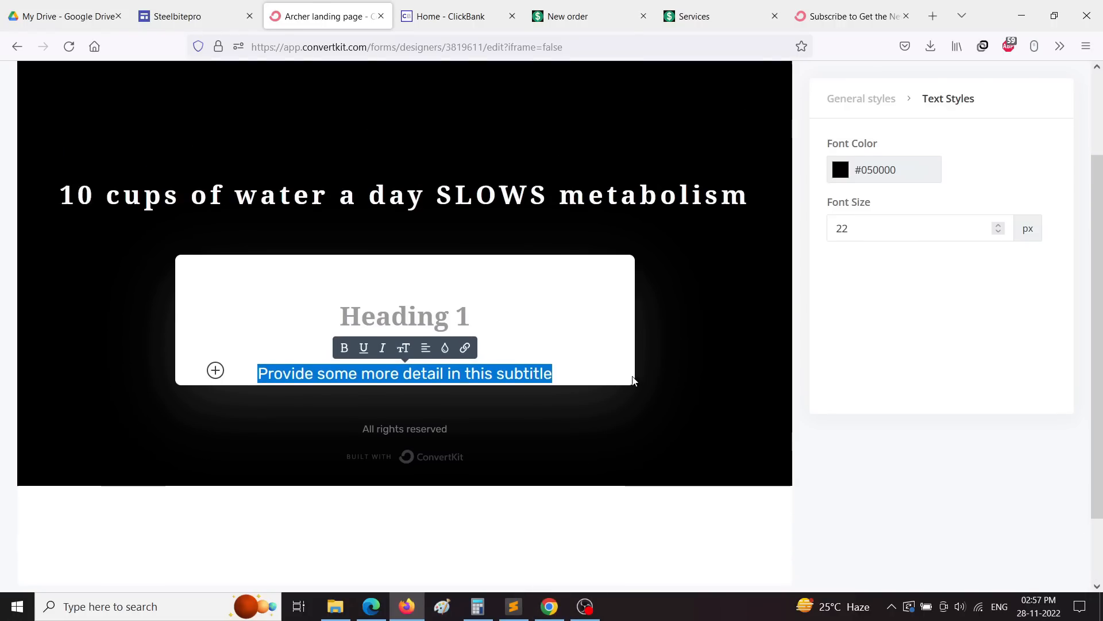
{"action": "left_click", "coordinate": [862, 184]}
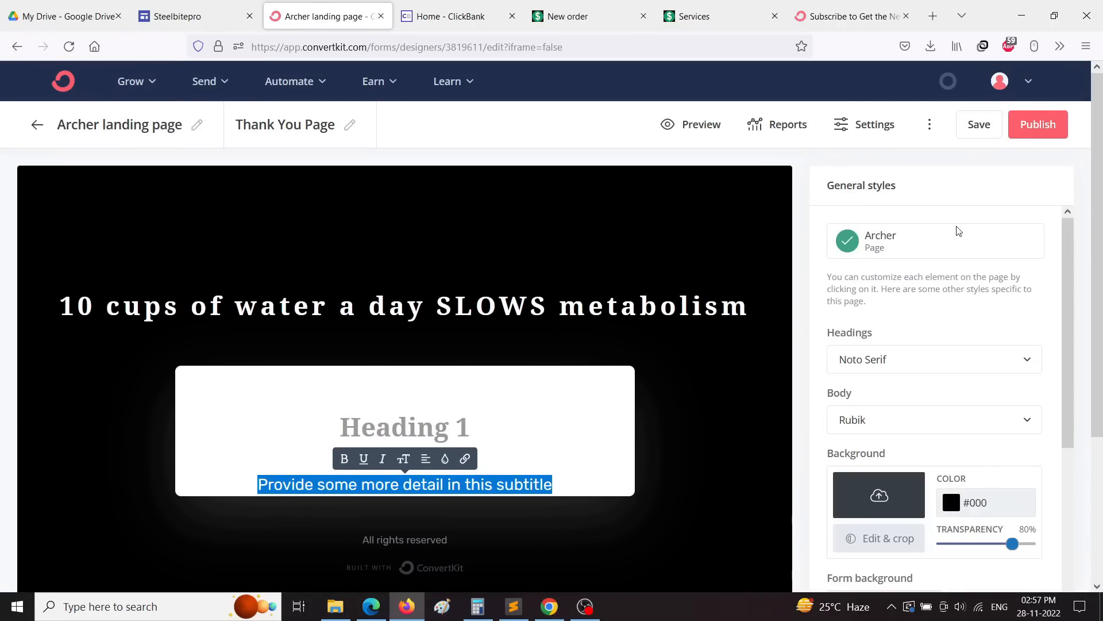
{"action": "scroll", "coordinate": [994, 396], "scroll_direction": "down", "scroll_amount": 5}
{"action": "scroll", "coordinate": [996, 406], "scroll_direction": "down", "scroll_amount": 3}
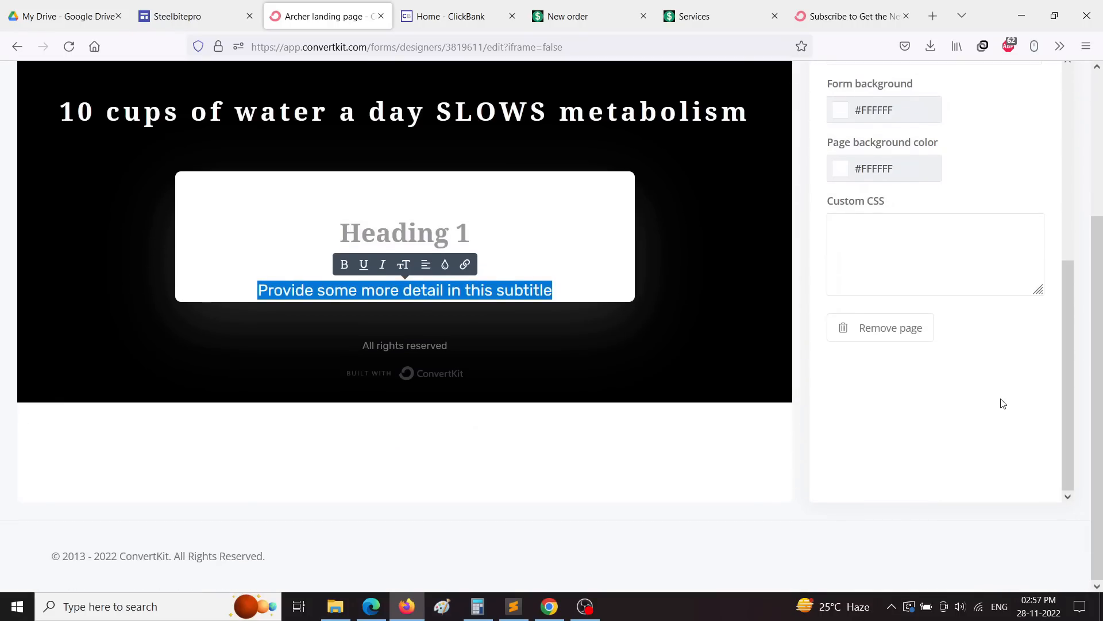
{"action": "scroll", "coordinate": [936, 383], "scroll_direction": "up", "scroll_amount": 8}
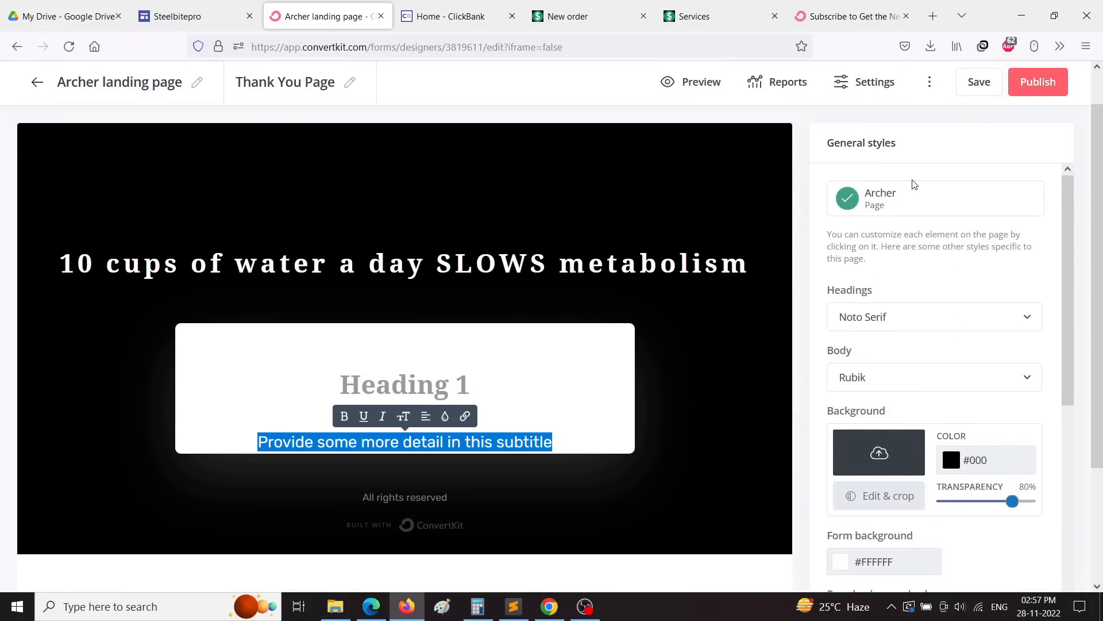
{"action": "left_click", "coordinate": [582, 487]}
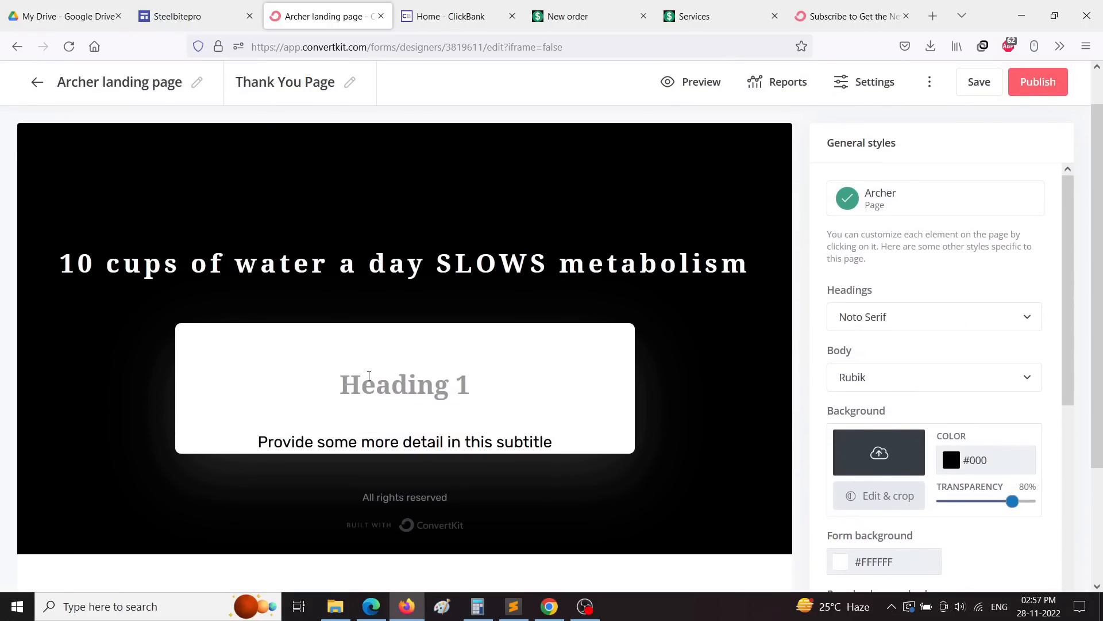
Step: Select the empty Heading 1 placeholder and the top headline for editing
{"action": "left_click", "coordinate": [354, 383]}
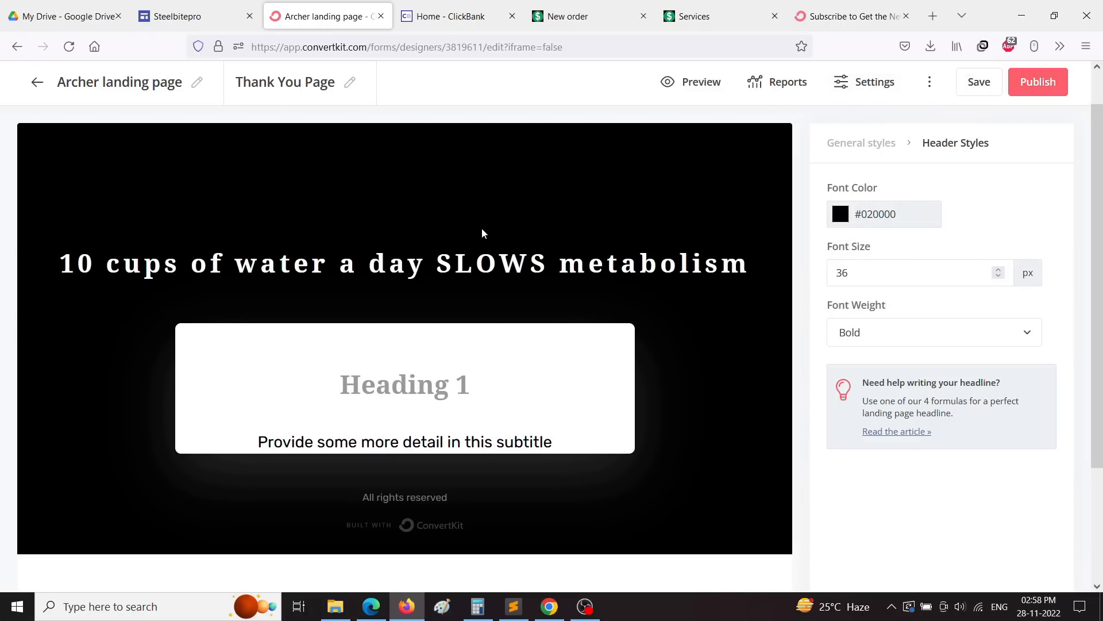
{"action": "left_click", "coordinate": [302, 267]}
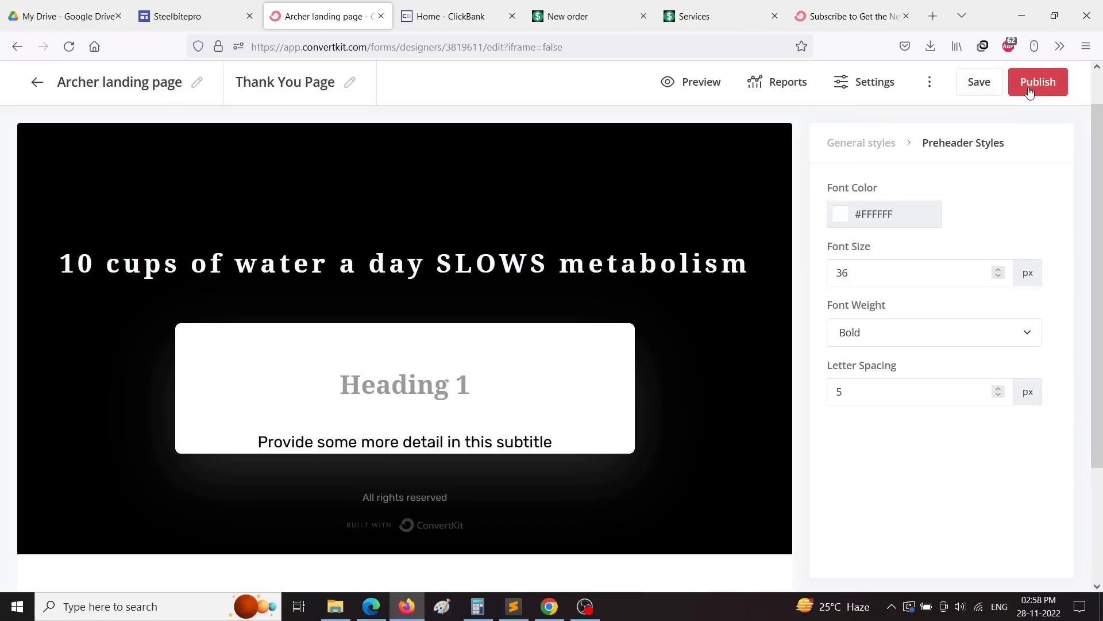
{"action": "left_click", "coordinate": [376, 395]}
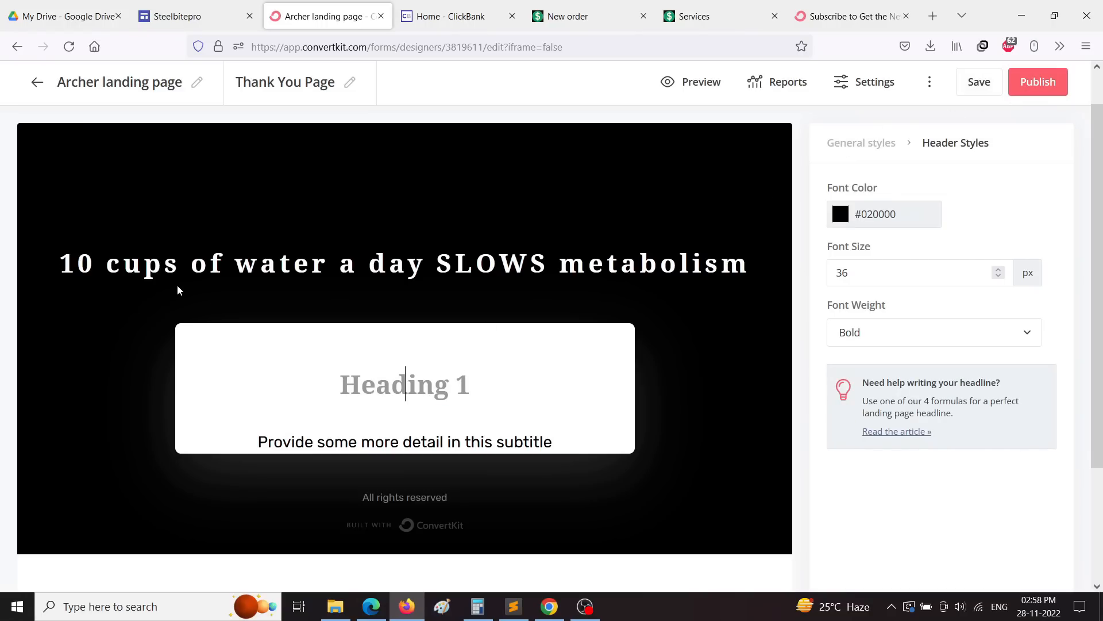
Step: Replace the top headline with 'Thank You, Please Check Your Email for the solution.'
{"action": "triple_click", "coordinate": [133, 263]}
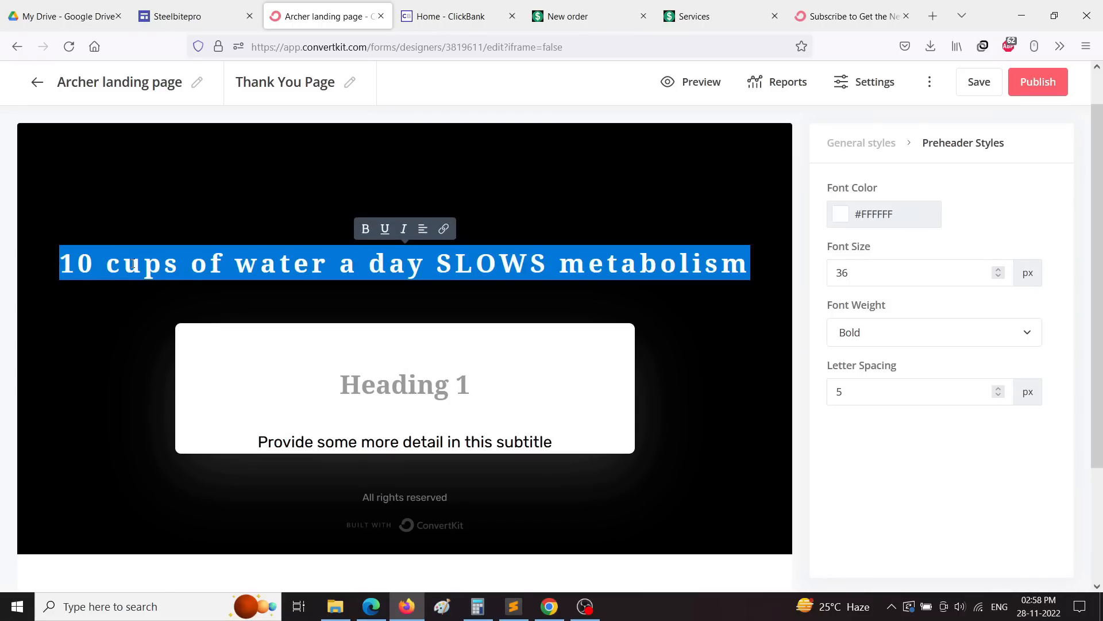
{"action": "type", "text": "Thank"}
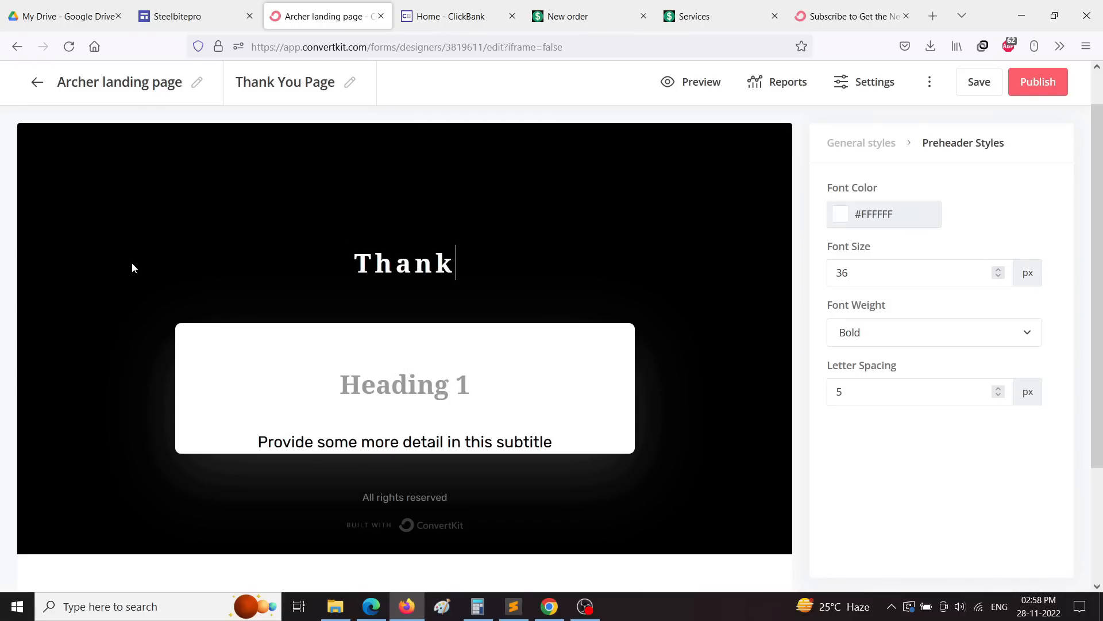
{"action": "type", "text": " You"}
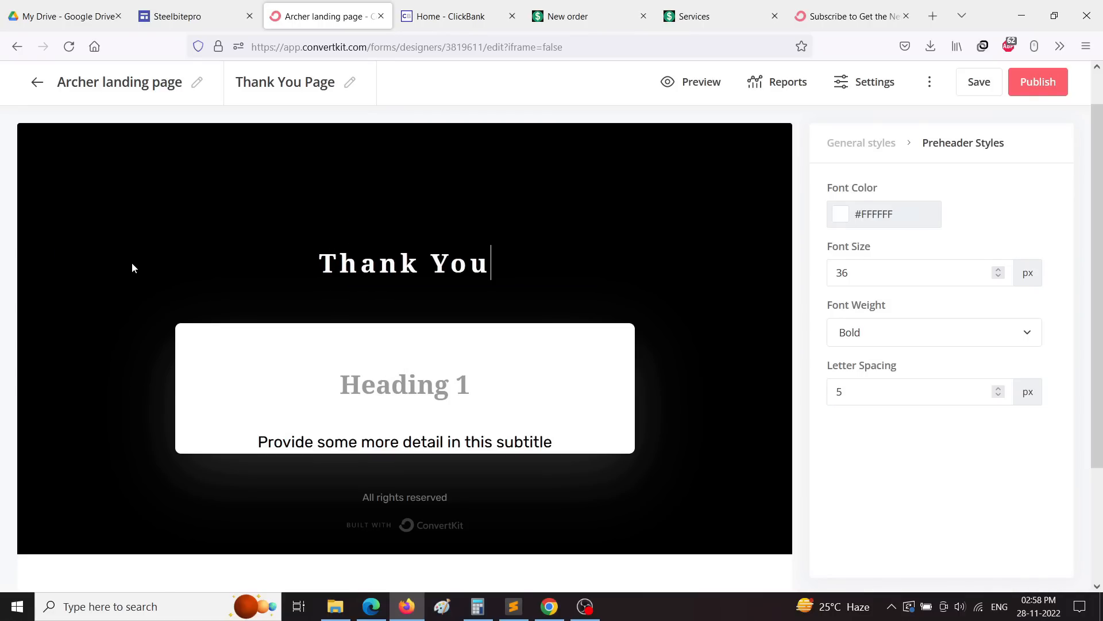
{"action": "type", "text": ", Please"}
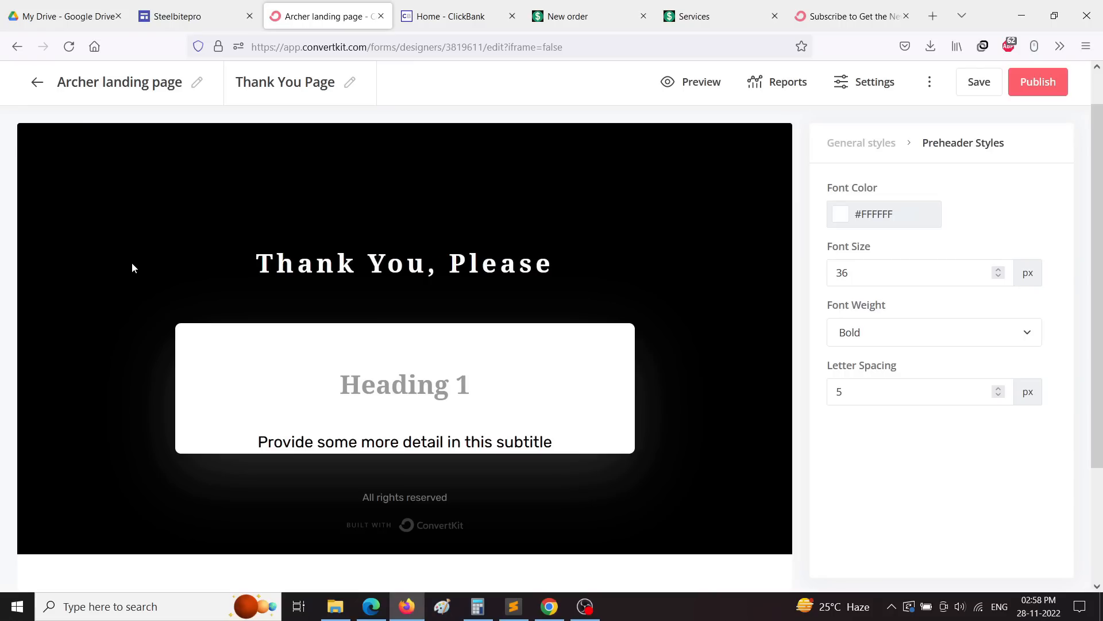
{"action": "type", "text": " Check Y"}
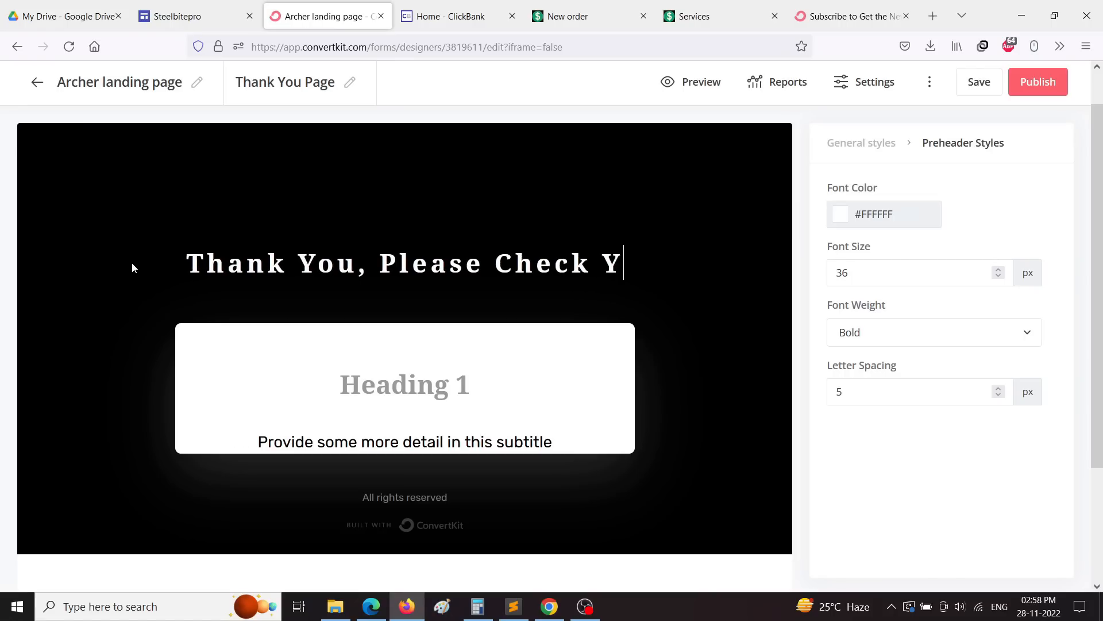
{"action": "type", "text": "oue"}
{"action": "key", "text": "BackSpace"}
{"action": "type", "text": "r "}
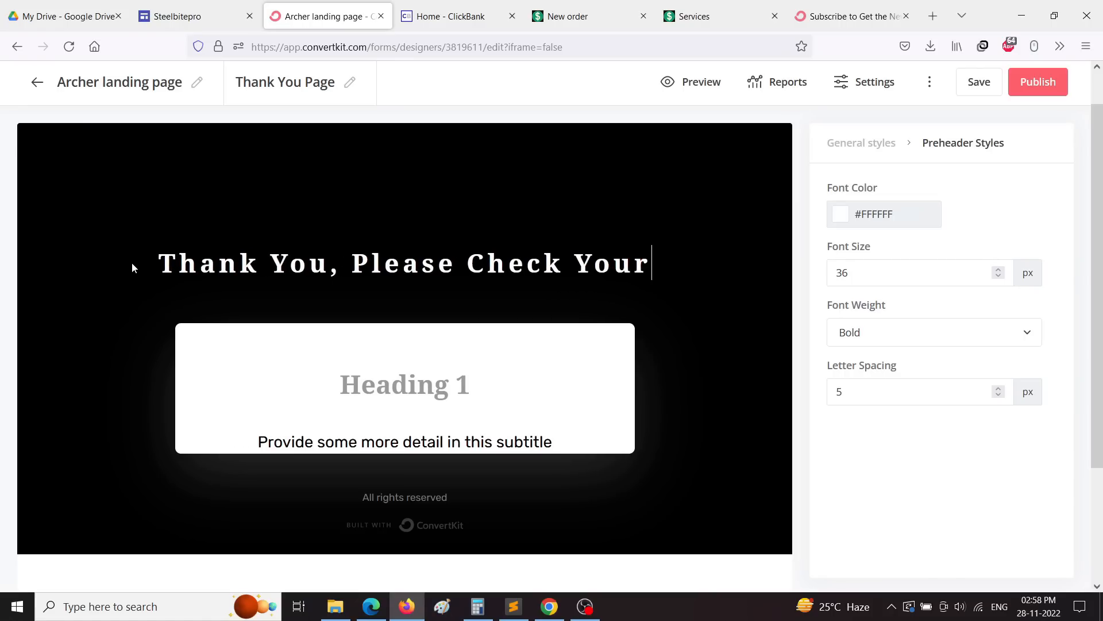
{"action": "type", "text": "E"}
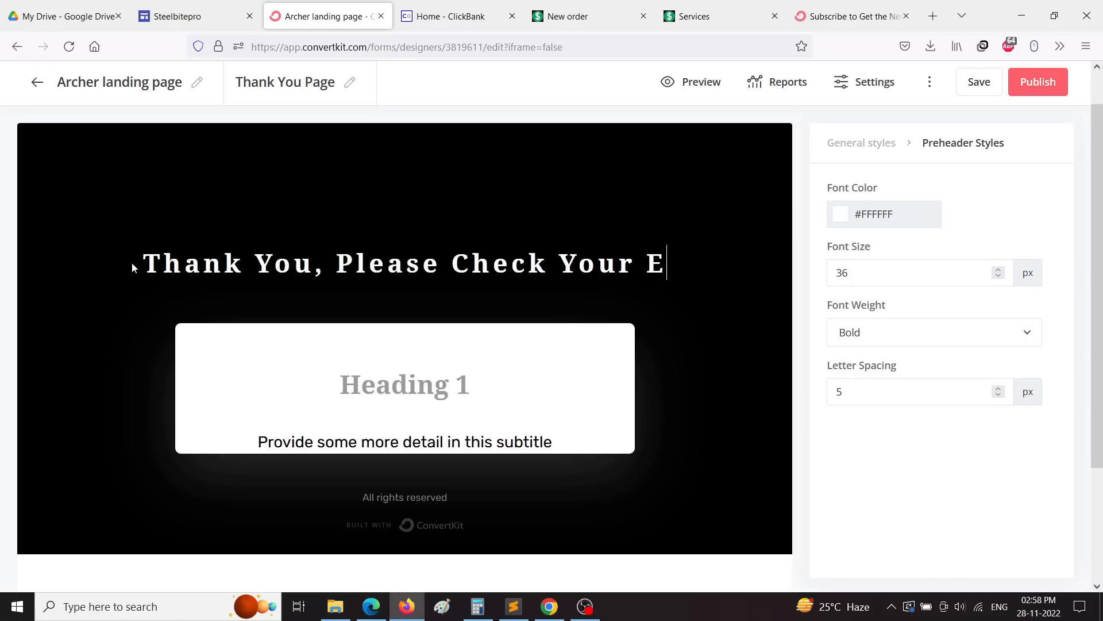
{"action": "type", "text": "mail f"}
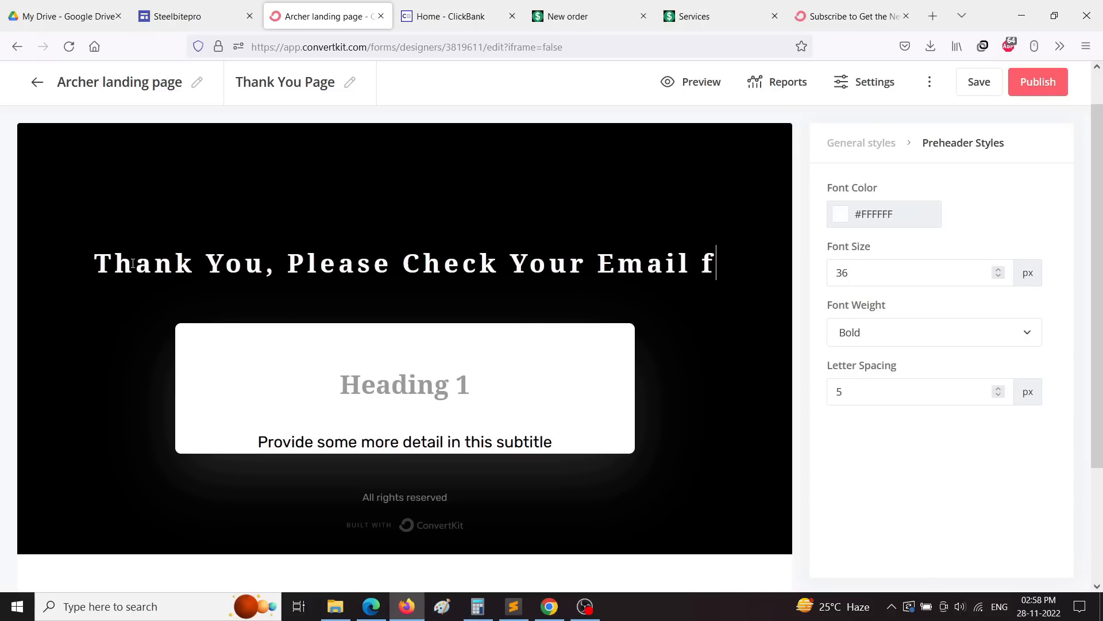
{"action": "type", "text": "or the s"}
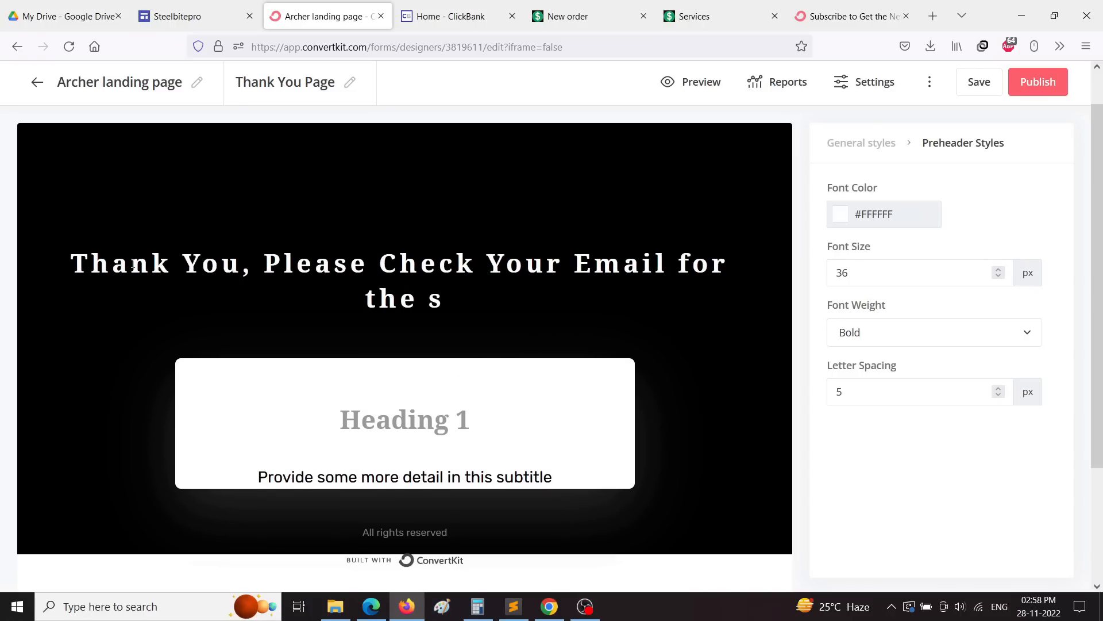
{"action": "type", "text": "olution."}
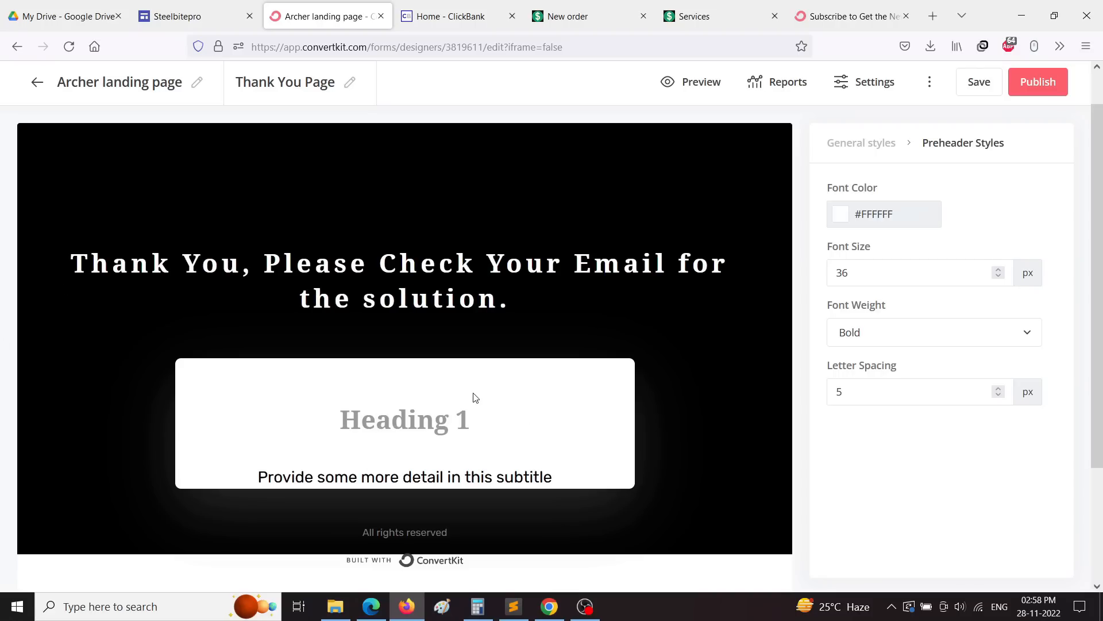
Step: Delete the subtitle line under the card's Heading 1
{"action": "left_click", "coordinate": [405, 422]}
{"action": "left_click", "coordinate": [575, 474]}
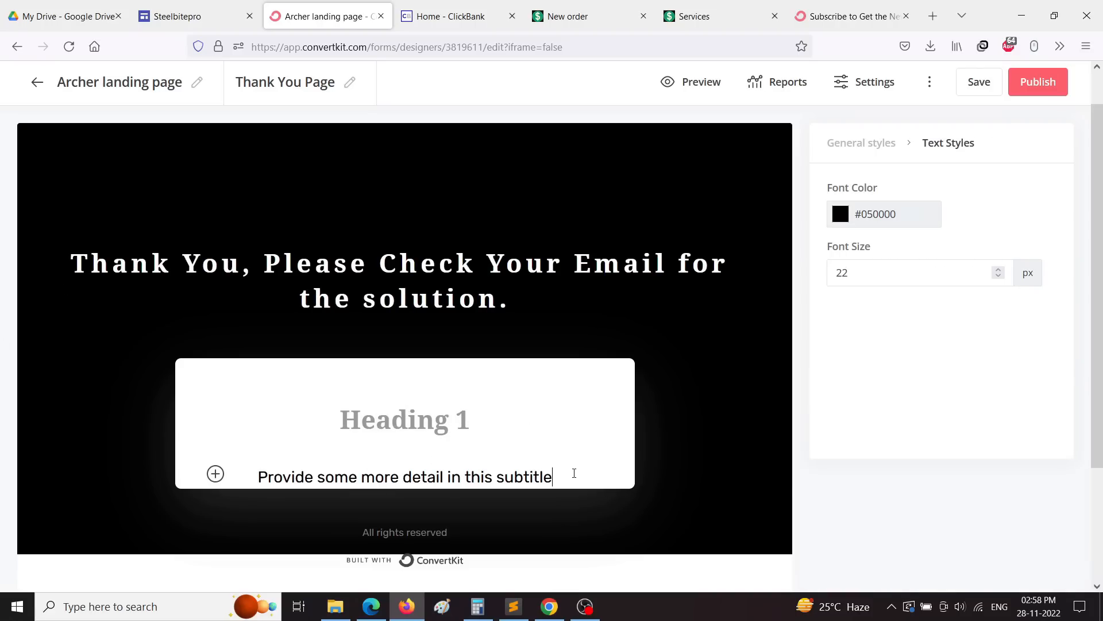
{"action": "triple_click", "coordinate": [293, 473]}
{"action": "key", "text": "BackSpace"}
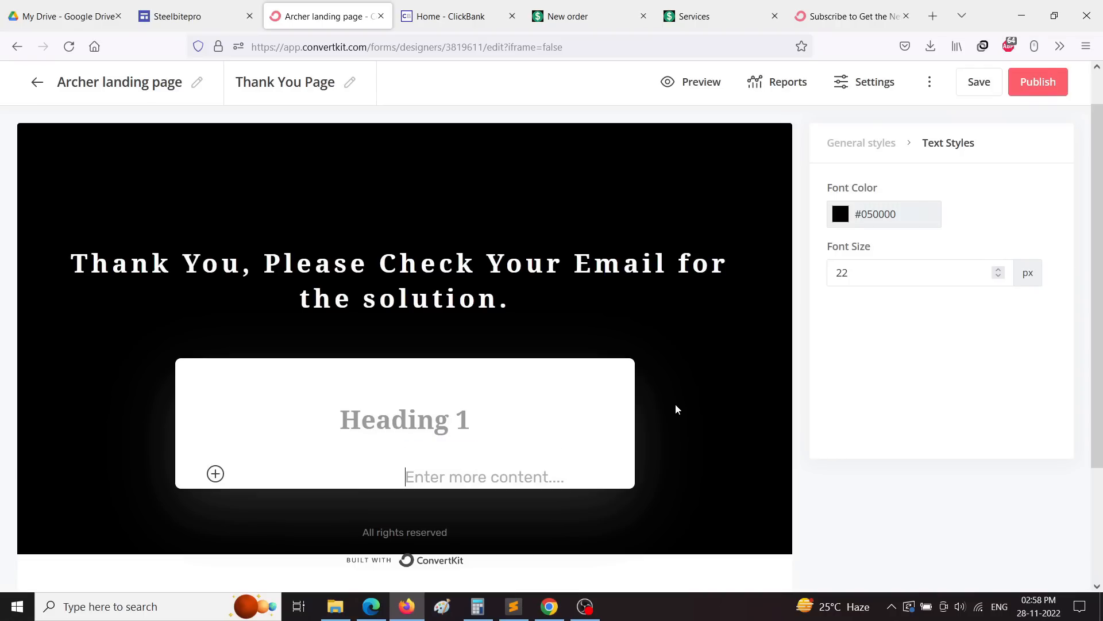
Step: Preview the thank-you page, then return to the editor
{"action": "left_click", "coordinate": [679, 82]}
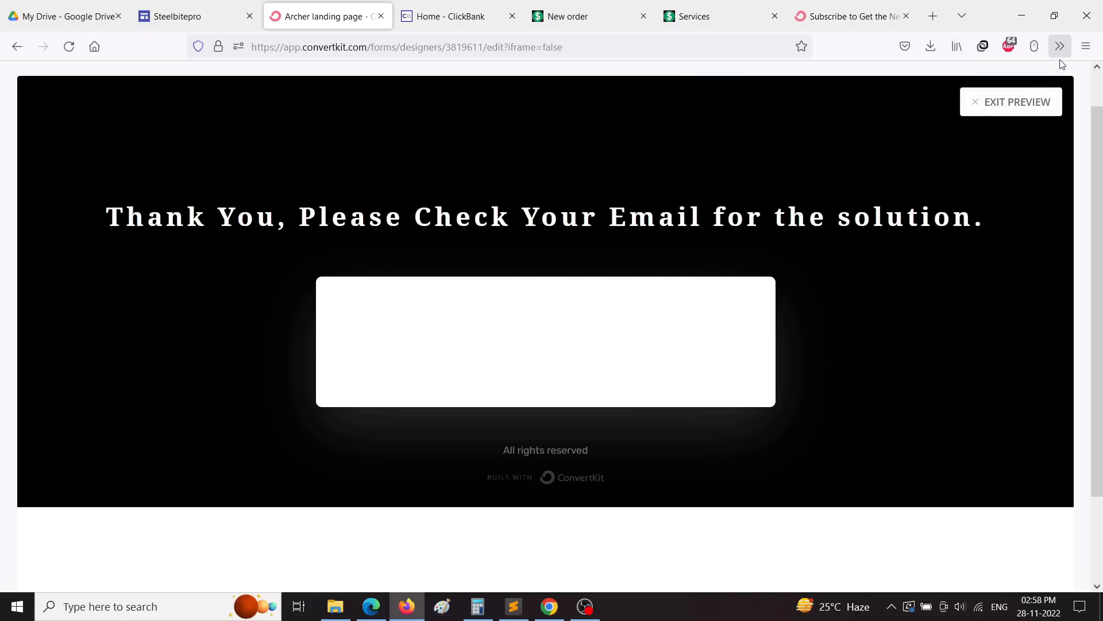
{"action": "left_click", "coordinate": [1017, 102]}
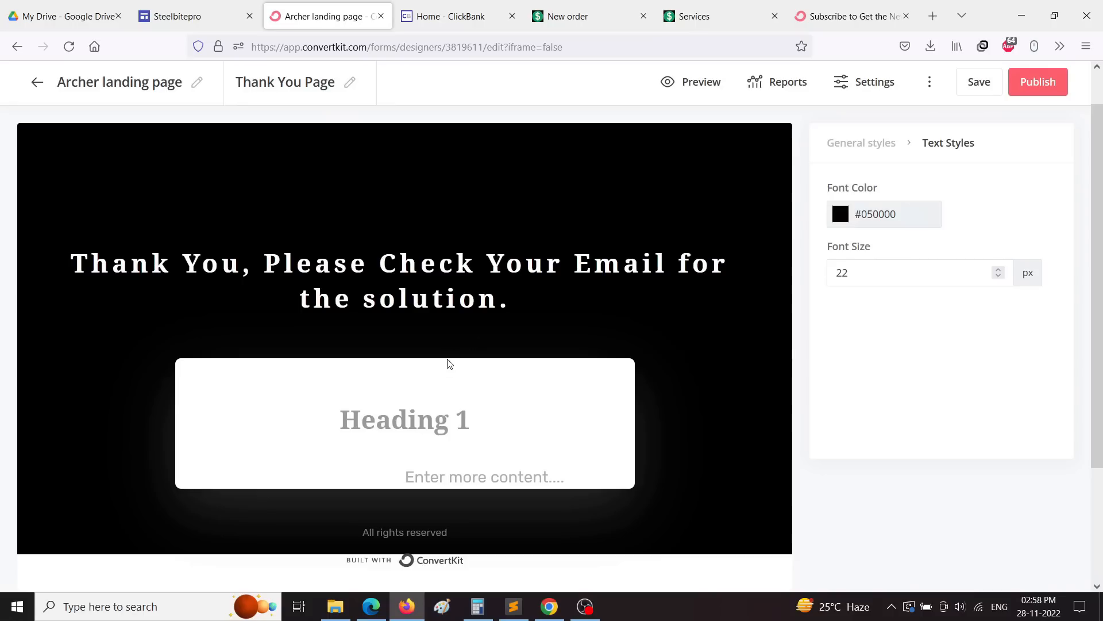
{"action": "left_click", "coordinate": [411, 405]}
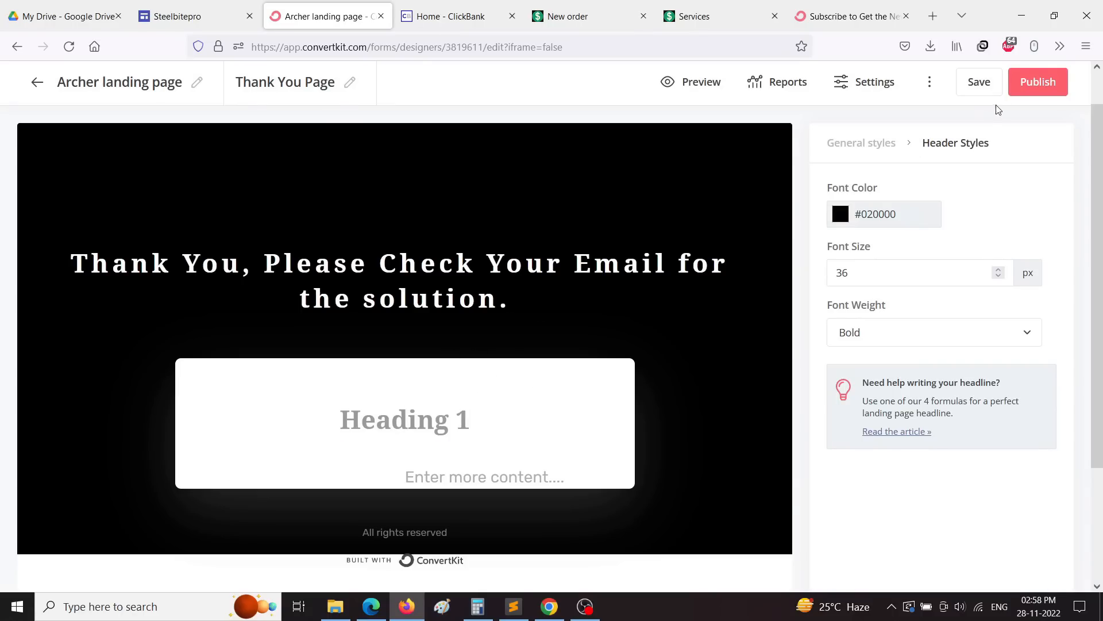
Step: Save and publish the landing page and copy its share URL
{"action": "left_click", "coordinate": [972, 82]}
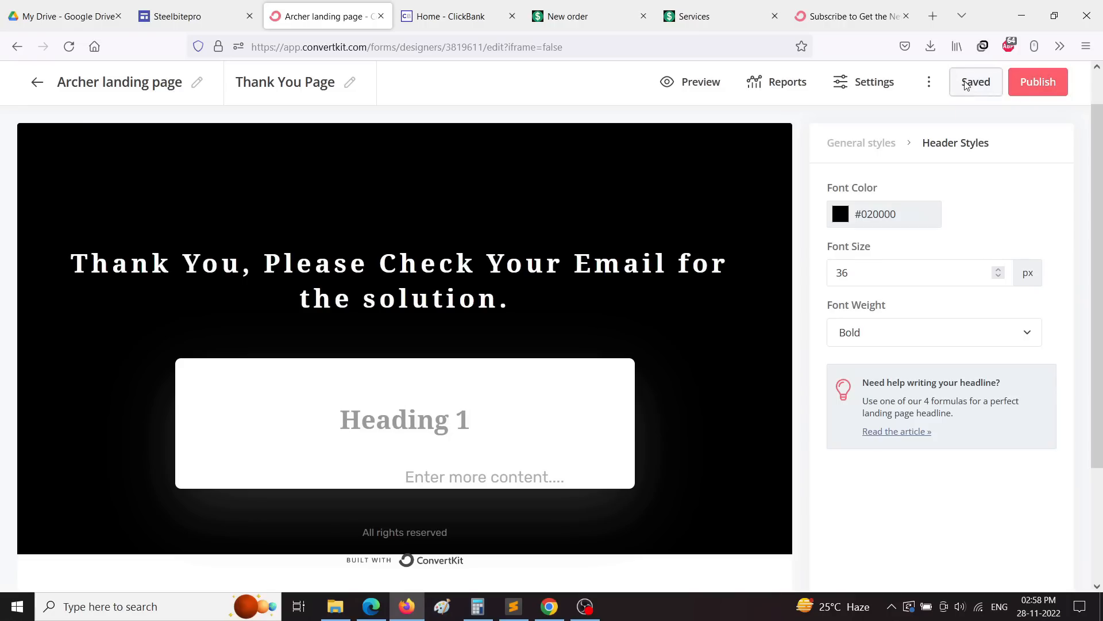
{"action": "left_click", "coordinate": [1033, 86]}
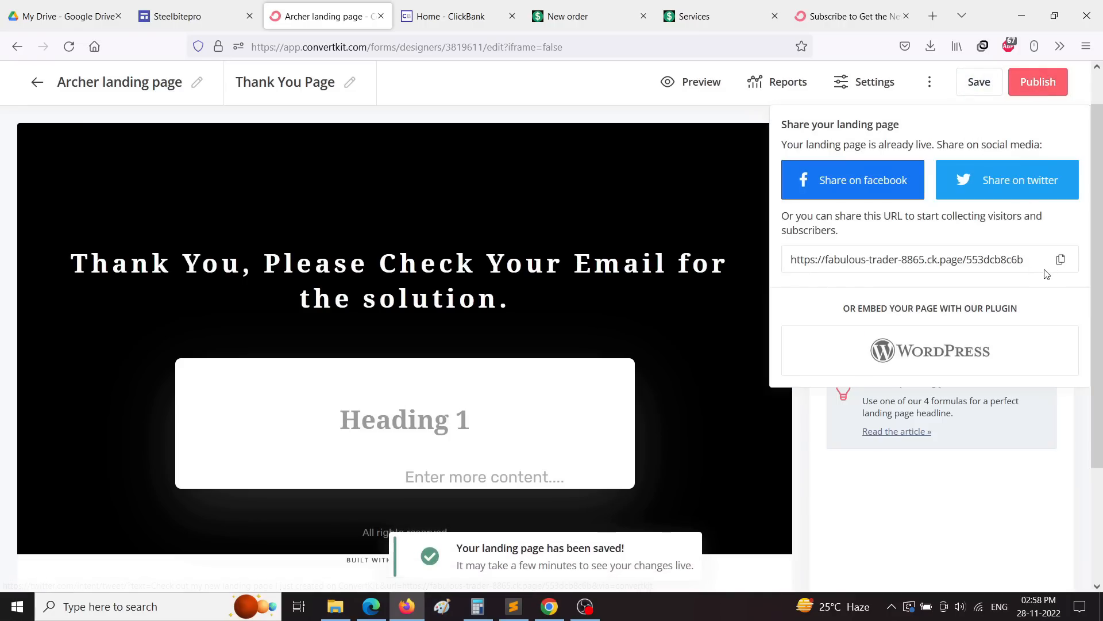
{"action": "left_click", "coordinate": [1060, 259]}
{"action": "left_click", "coordinate": [451, 16]}
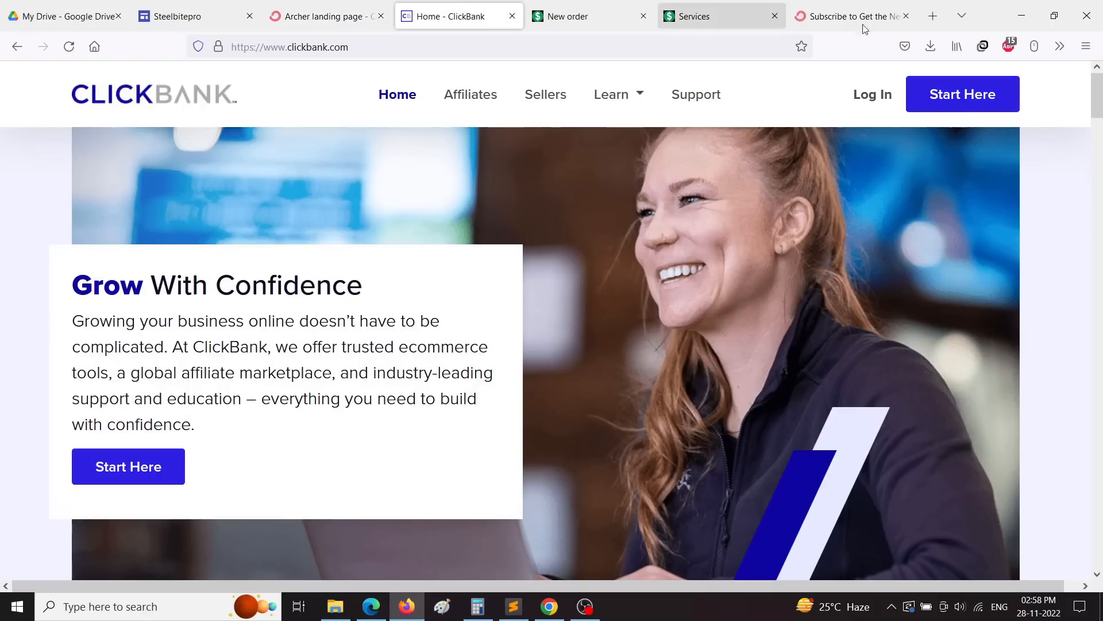
{"action": "left_click", "coordinate": [863, 26]}
Step: Load the share URL in a new tab and submit a saved test email signup
{"action": "left_click", "coordinate": [933, 16]}
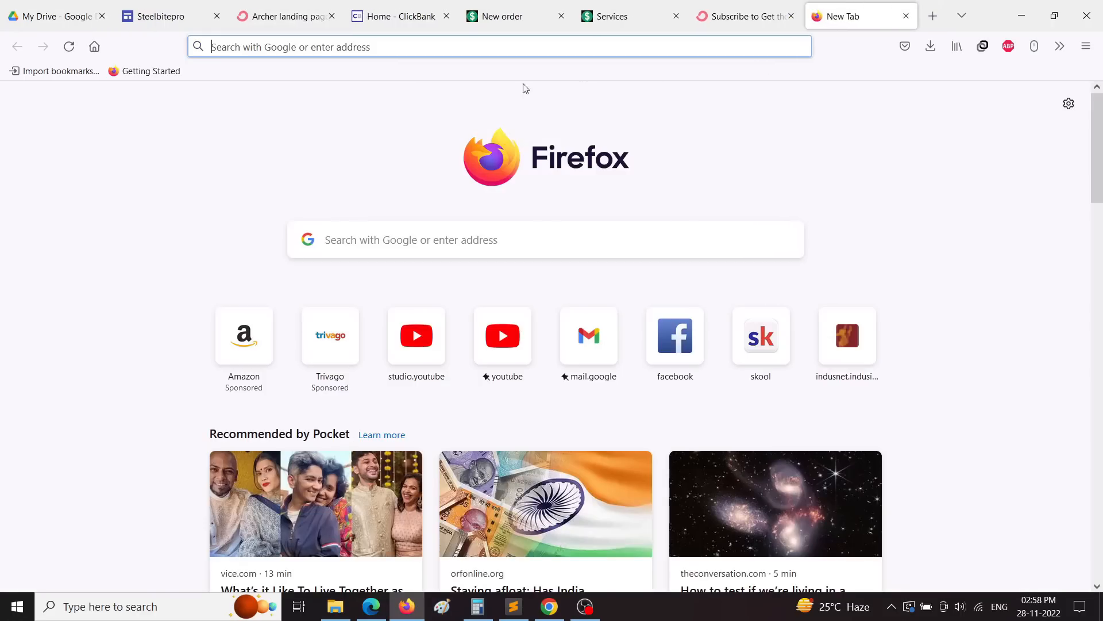
{"action": "right_click", "coordinate": [405, 48]}
{"action": "left_click", "coordinate": [440, 172]}
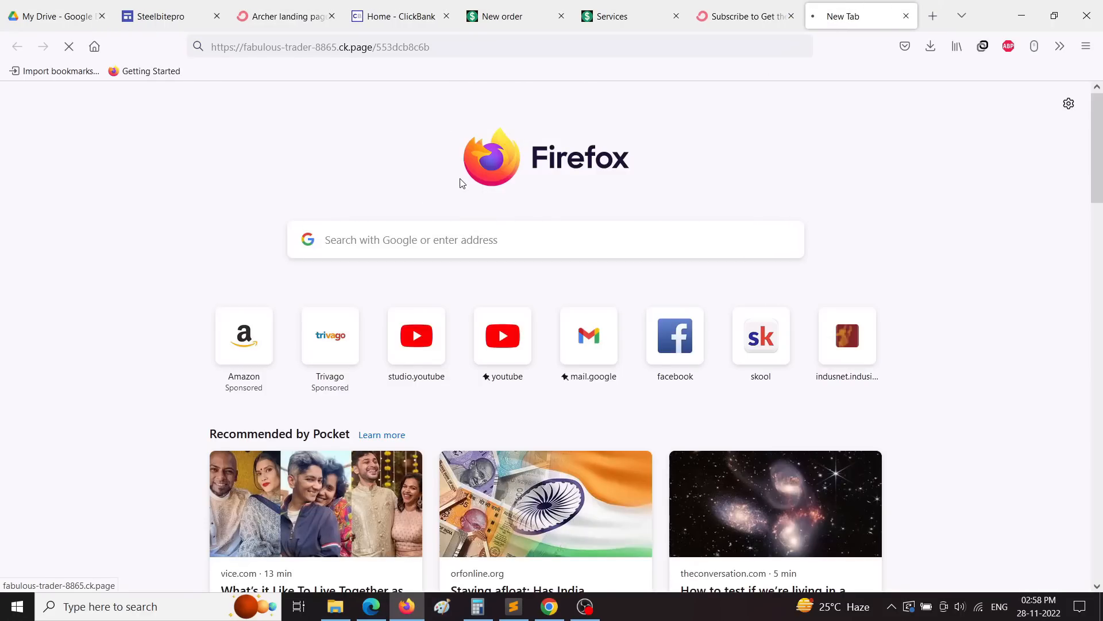
{"action": "scroll", "coordinate": [492, 314], "scroll_direction": "down", "scroll_amount": 5}
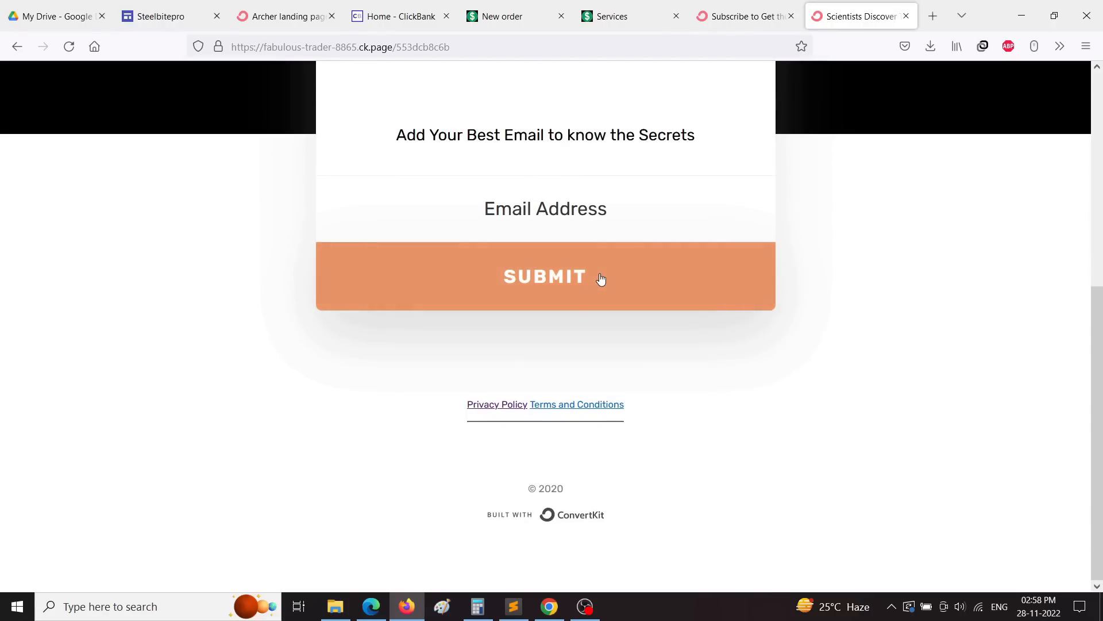
{"action": "left_click", "coordinate": [545, 214]}
{"action": "left_click", "coordinate": [544, 214]}
{"action": "left_click", "coordinate": [545, 213]}
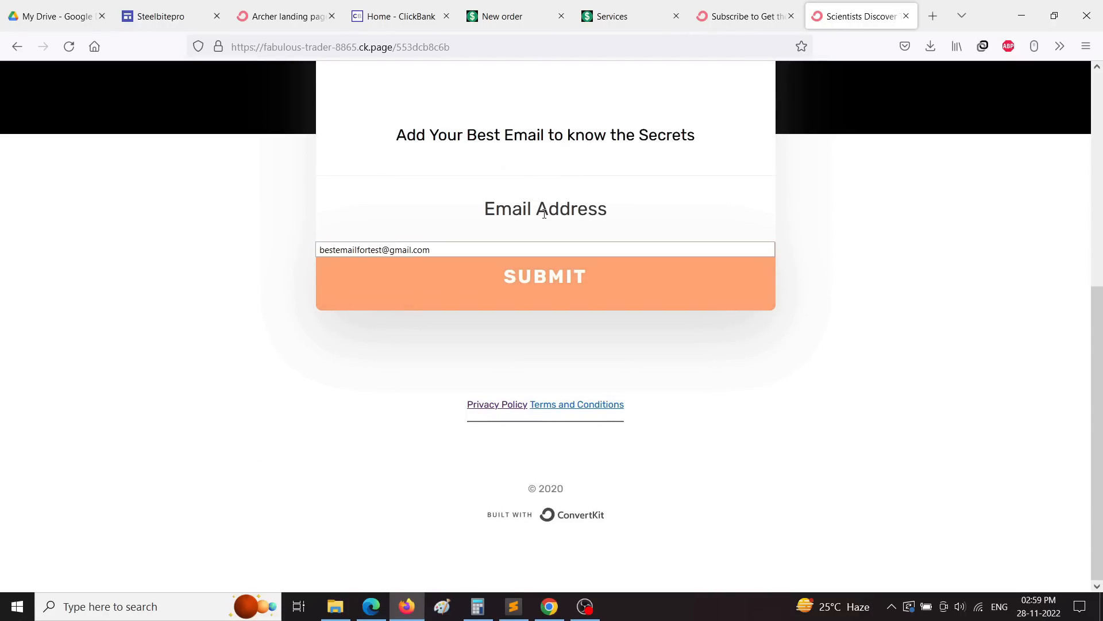
{"action": "left_click", "coordinate": [456, 248]}
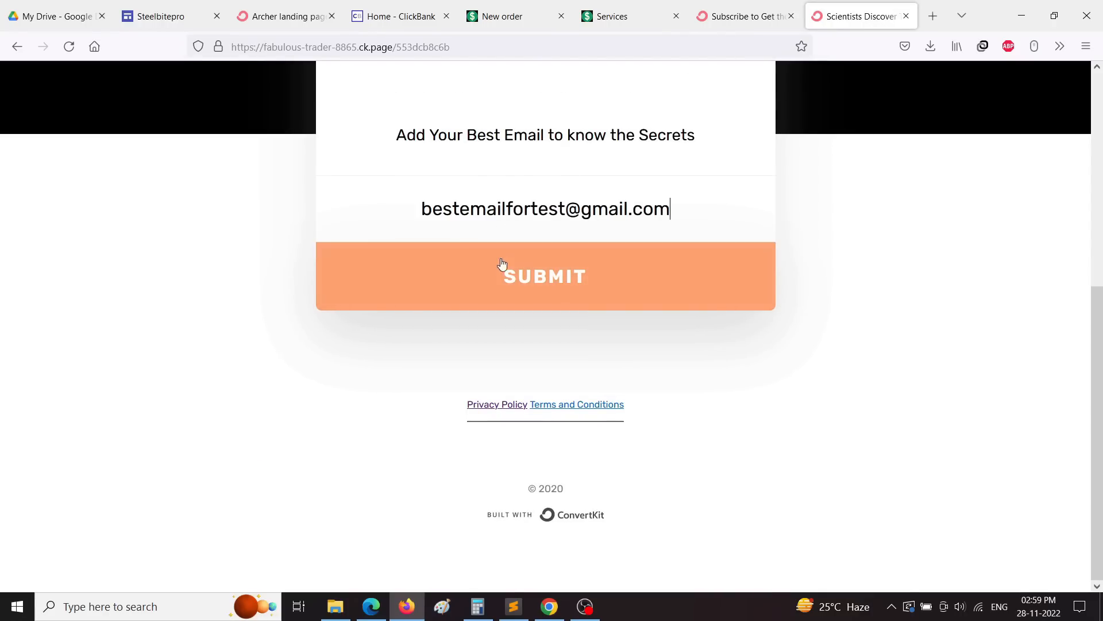
{"action": "left_click", "coordinate": [586, 295]}
Step: Close the subscription test tab and return to the Archer landing page editor
{"action": "scroll", "coordinate": [756, 374], "scroll_direction": "up", "scroll_amount": 2}
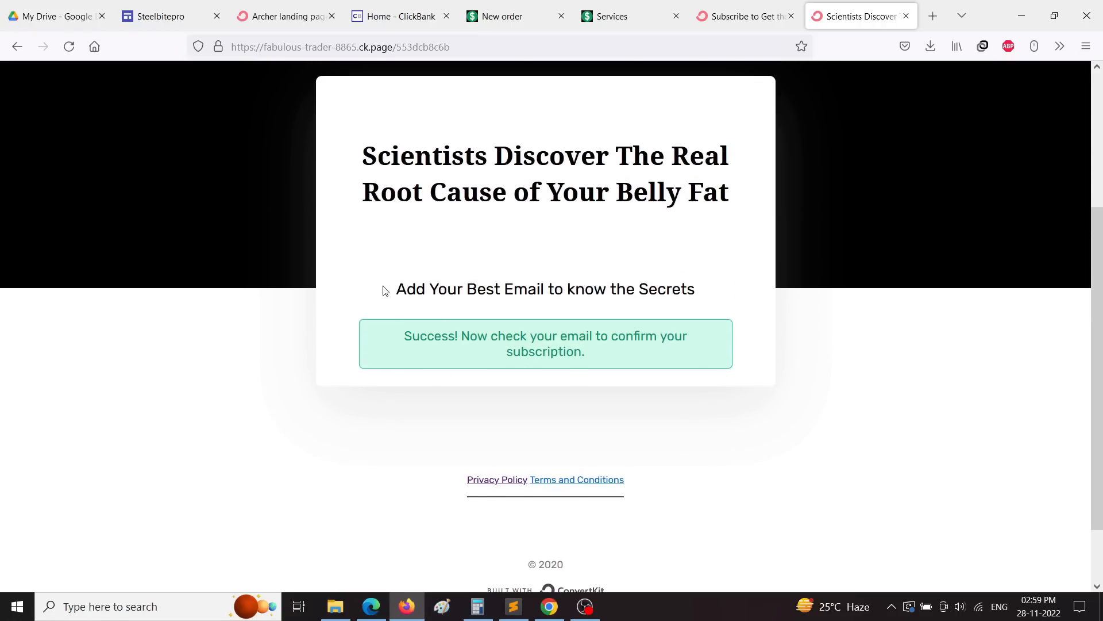
{"action": "scroll", "coordinate": [655, 432], "scroll_direction": "down", "scroll_amount": 2}
{"action": "scroll", "coordinate": [659, 433], "scroll_direction": "up", "scroll_amount": 7}
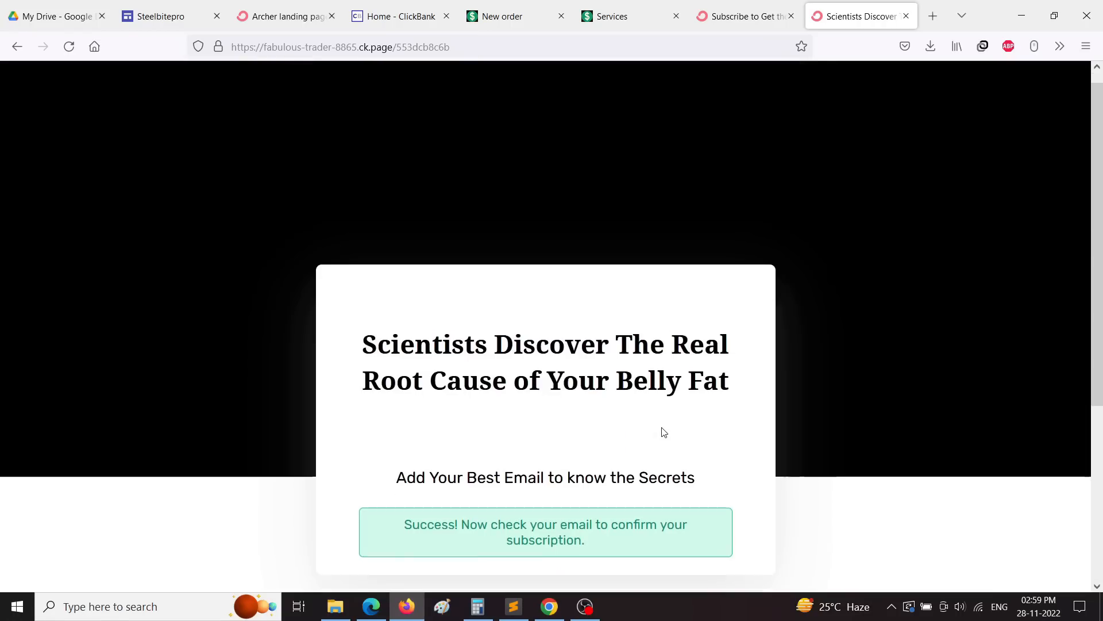
{"action": "left_click", "coordinate": [736, 19]}
{"action": "left_click", "coordinate": [932, 16]}
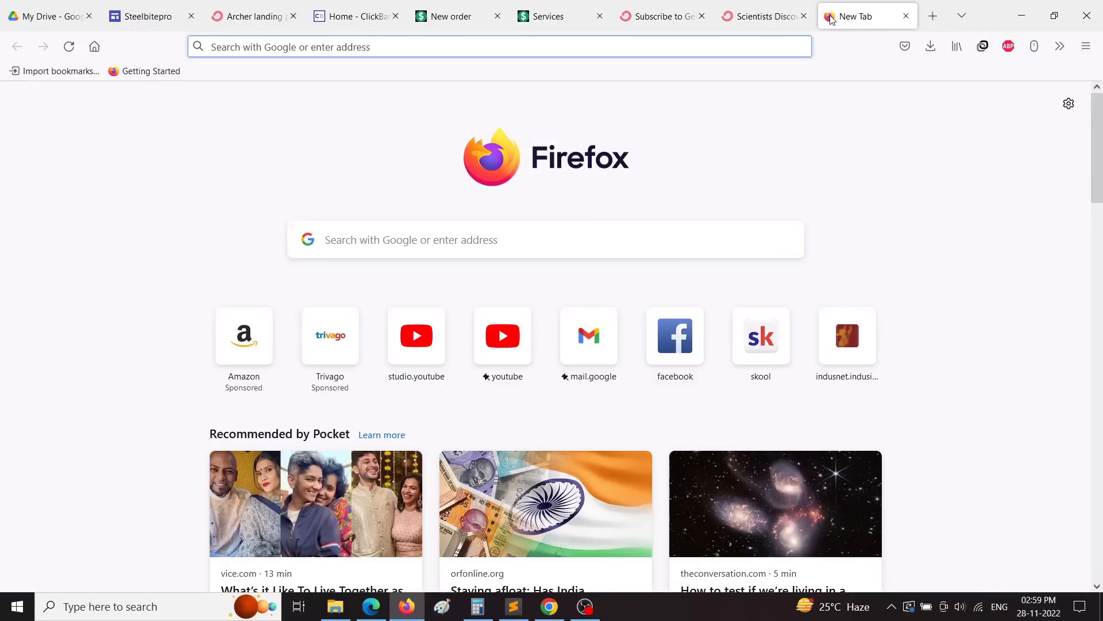
{"action": "left_click", "coordinate": [773, 19]}
{"action": "left_click", "coordinate": [804, 16]}
{"action": "left_click", "coordinate": [638, 19]}
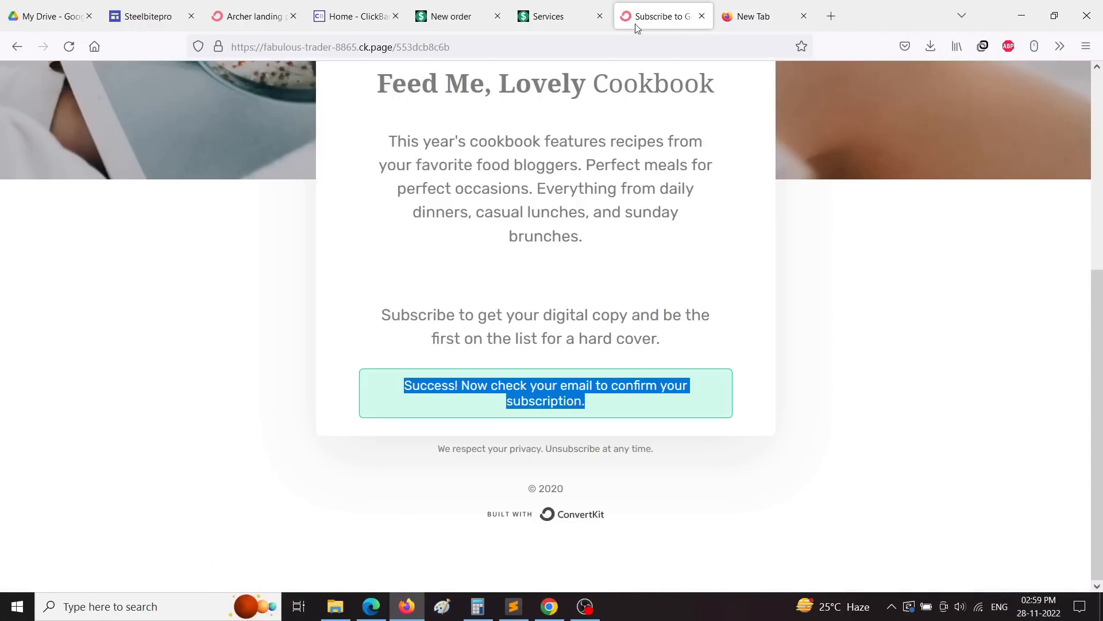
{"action": "scroll", "coordinate": [352, 394], "scroll_direction": "up", "scroll_amount": 5}
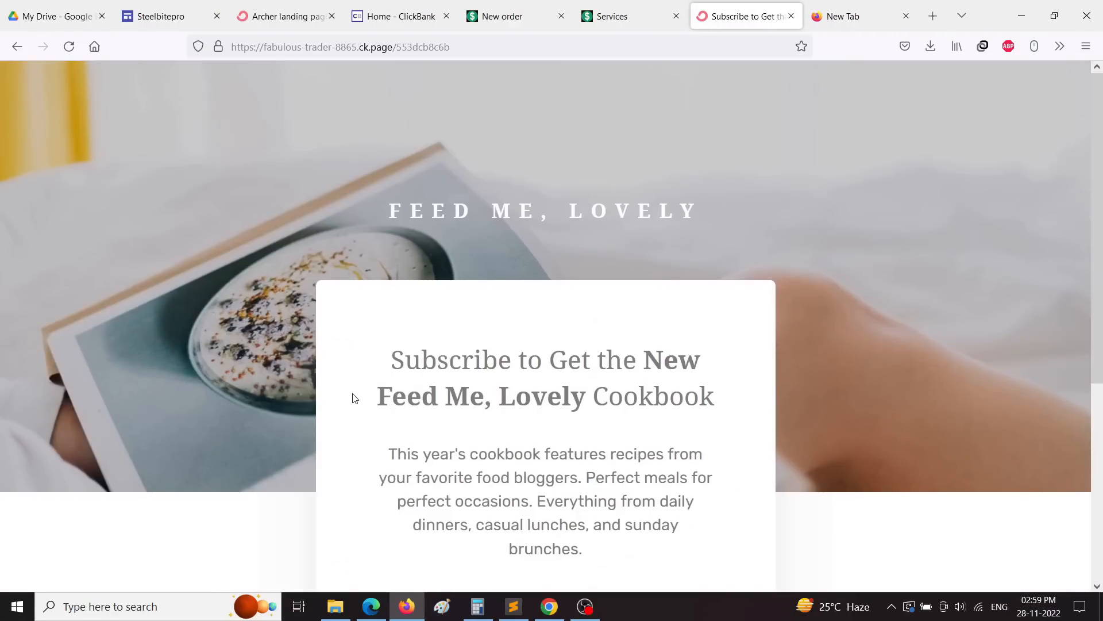
{"action": "left_click", "coordinate": [281, 17]}
{"action": "scroll", "coordinate": [741, 233], "scroll_direction": "up", "scroll_amount": 1}
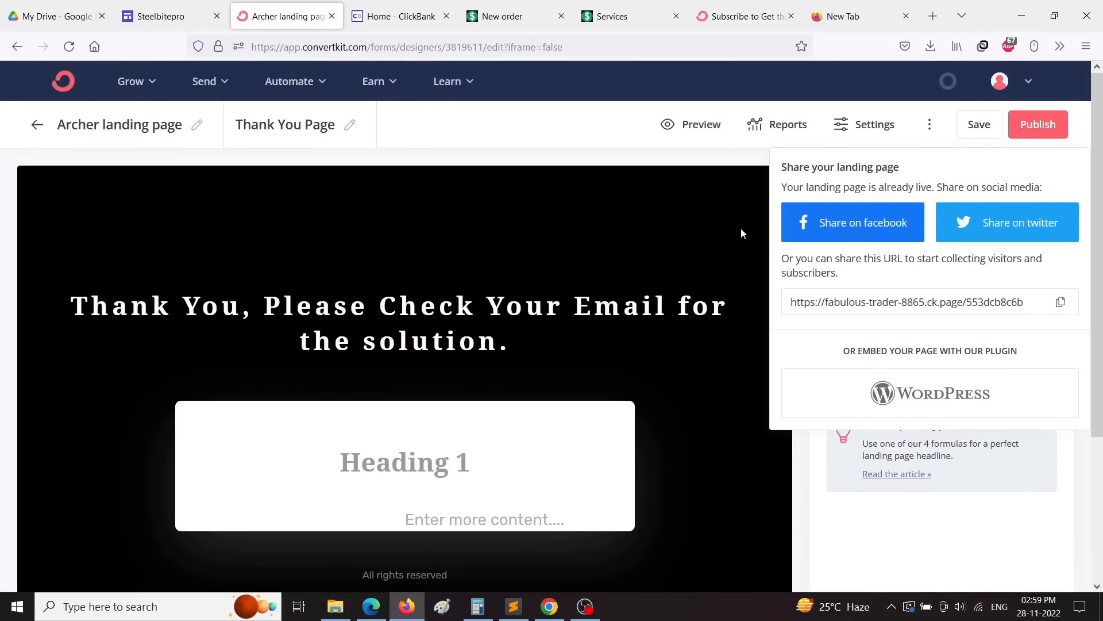
Step: In Landing Page Settings, choose 'Redirect to an external page' for new subscribers
{"action": "left_click", "coordinate": [856, 126]}
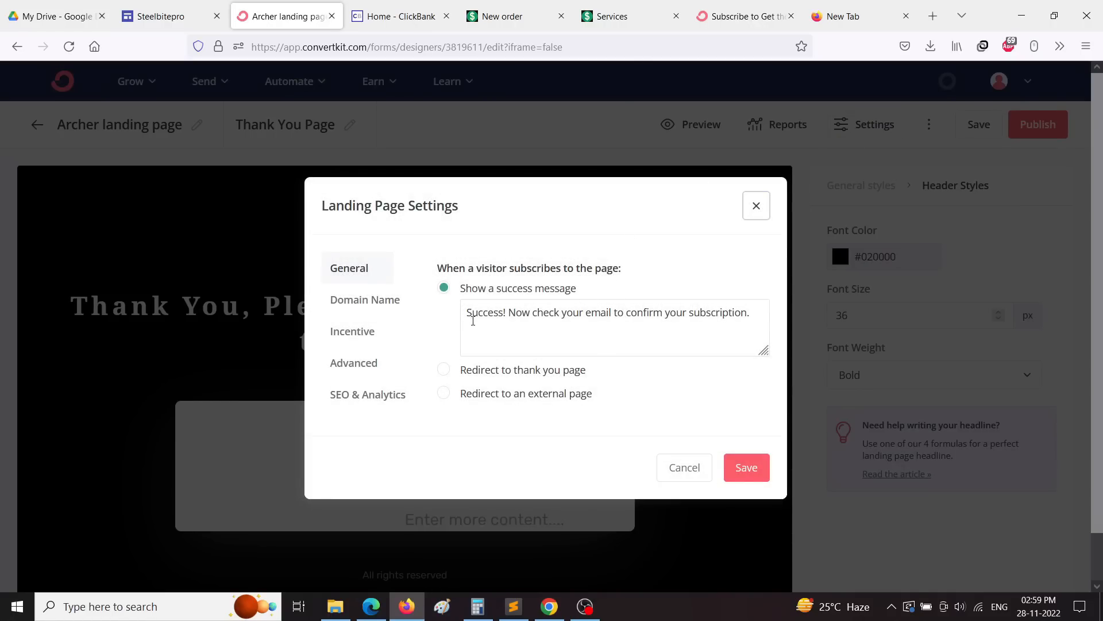
{"action": "left_click_drag", "start_coordinate": [466, 320], "coordinate": [766, 307]}
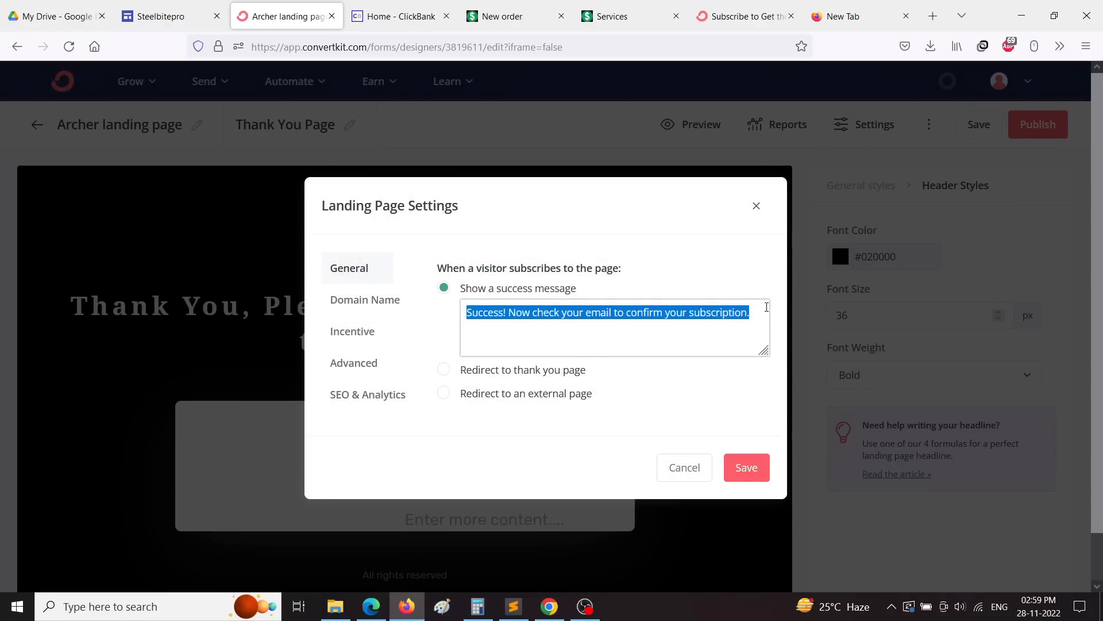
{"action": "left_click", "coordinate": [446, 374]}
{"action": "left_click", "coordinate": [444, 370]}
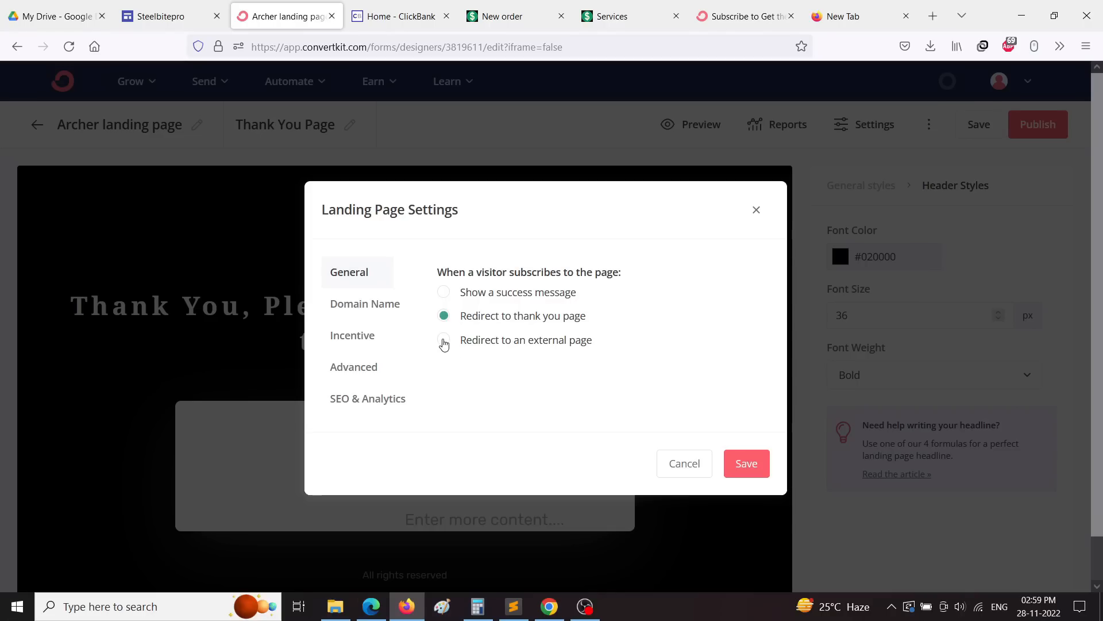
{"action": "left_click", "coordinate": [444, 342]}
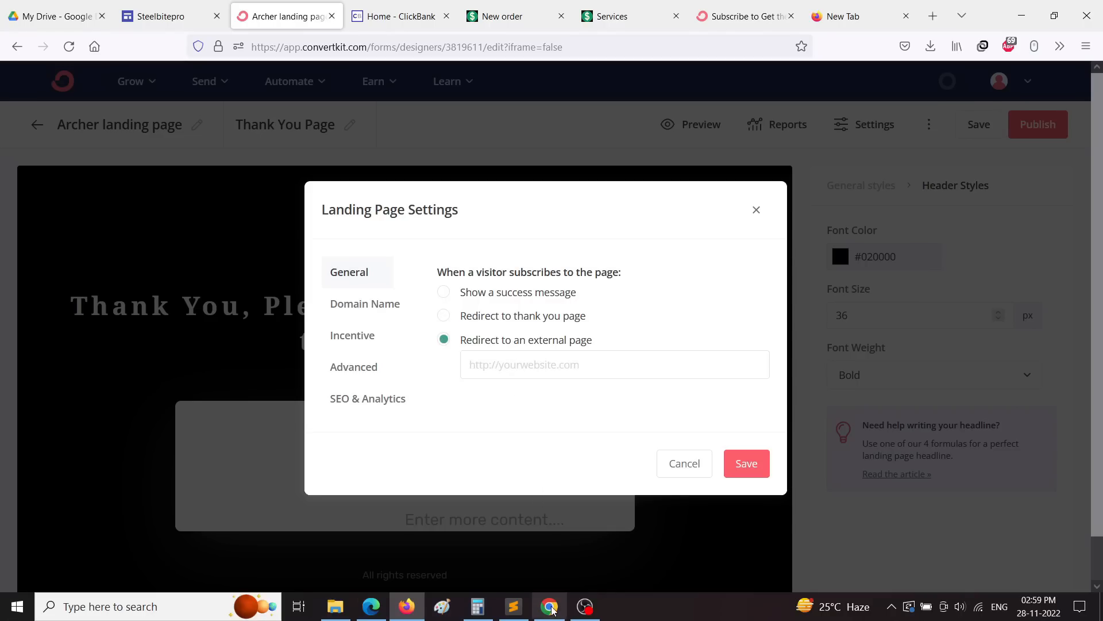
Step: Copy the Exipure affiliate link from the sales page's address bar in Chrome
{"action": "mouse_move", "coordinate": [551, 614]}
{"action": "left_click", "coordinate": [543, 537]}
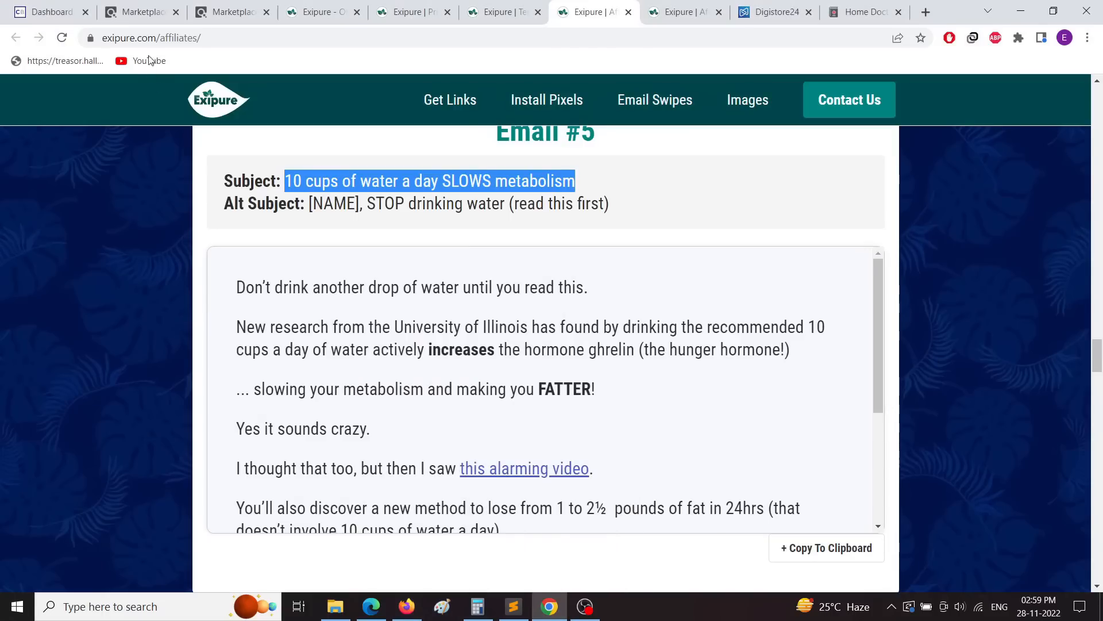
{"action": "left_click", "coordinate": [311, 11]}
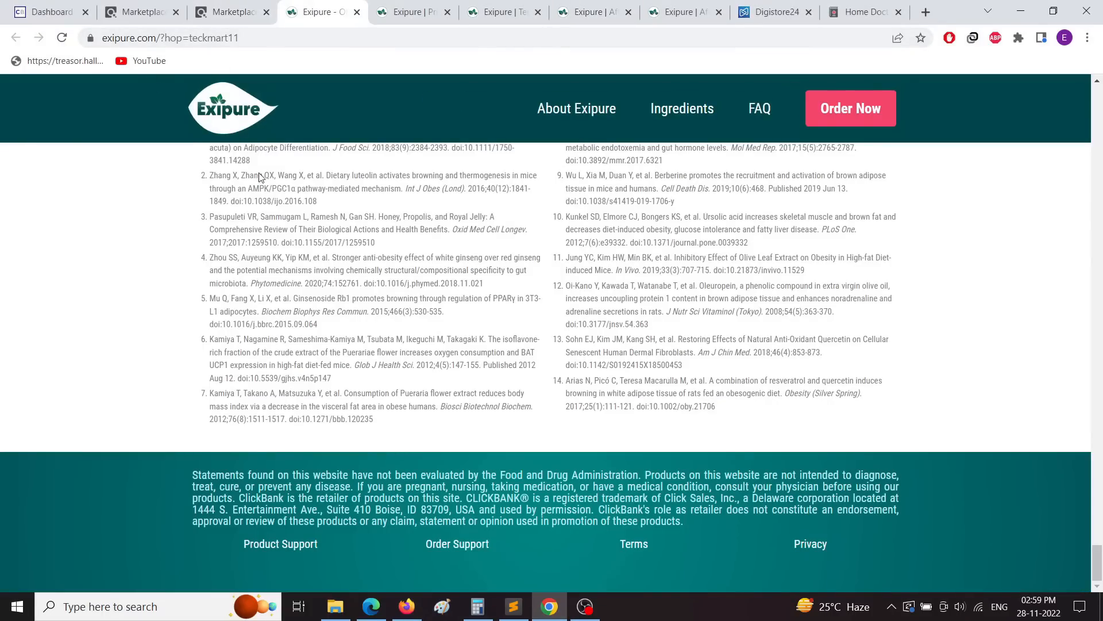
{"action": "scroll", "coordinate": [259, 178], "scroll_direction": "up", "scroll_amount": 15}
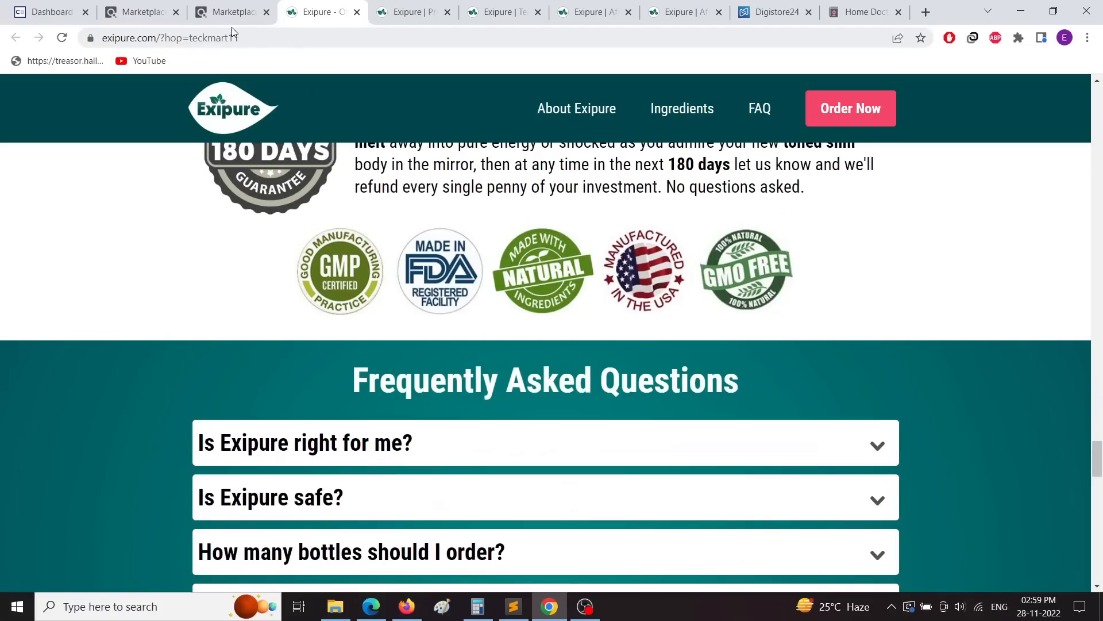
{"action": "left_click", "coordinate": [216, 38]}
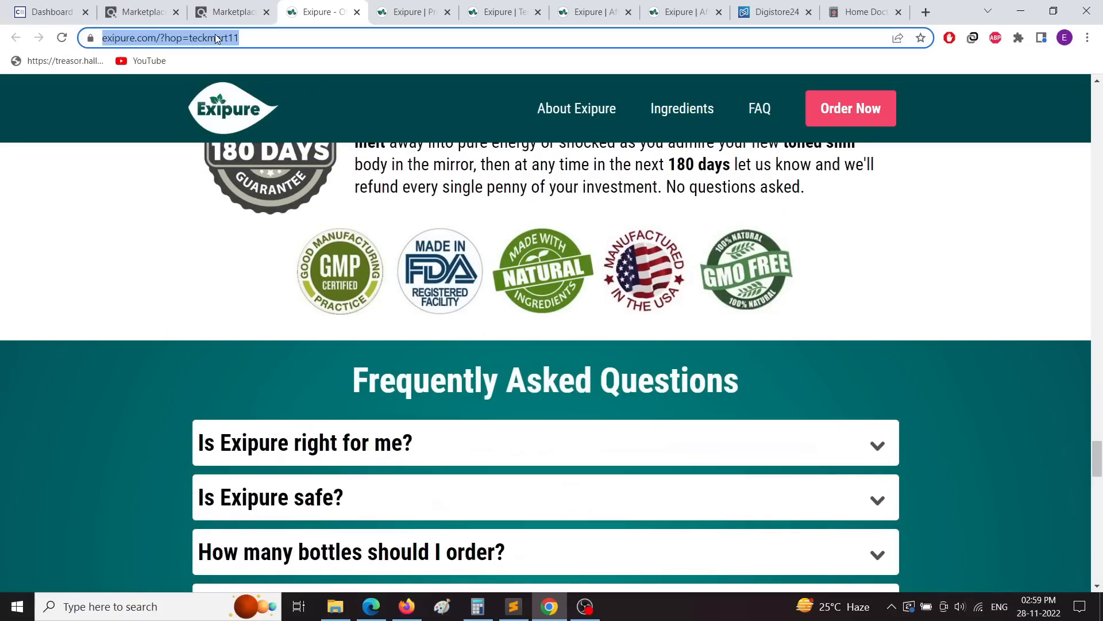
{"action": "right_click", "coordinate": [215, 38]}
{"action": "left_click", "coordinate": [247, 116]}
{"action": "left_click", "coordinate": [406, 607]}
Step: Paste the Exipure affiliate link as the redirect URL, save, and confirm it stuck
{"action": "right_click", "coordinate": [492, 359]}
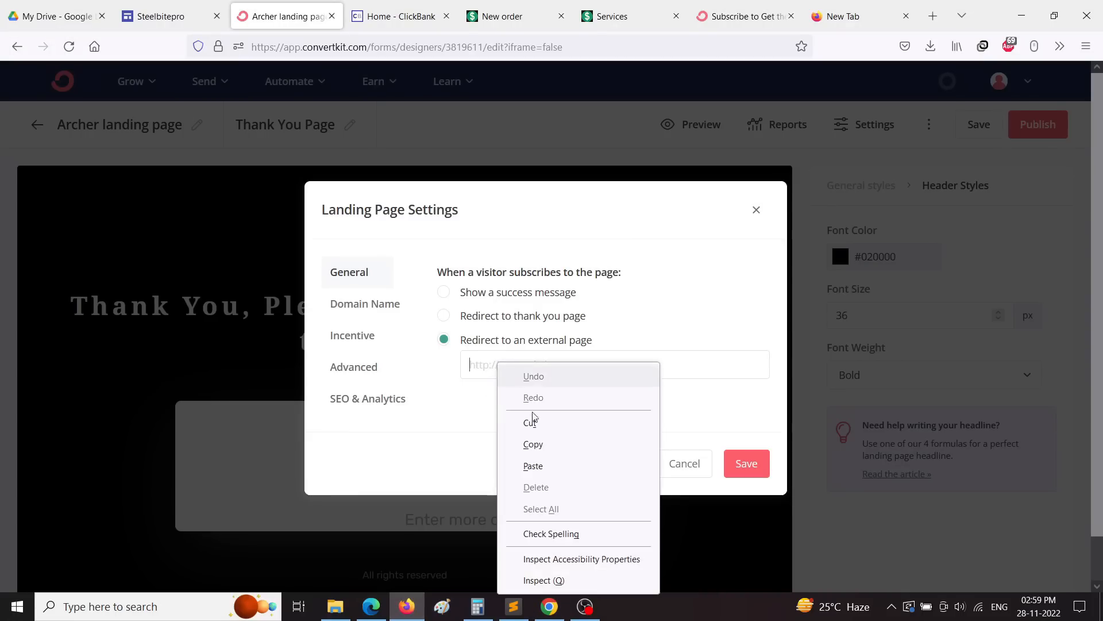
{"action": "left_click", "coordinate": [558, 467]}
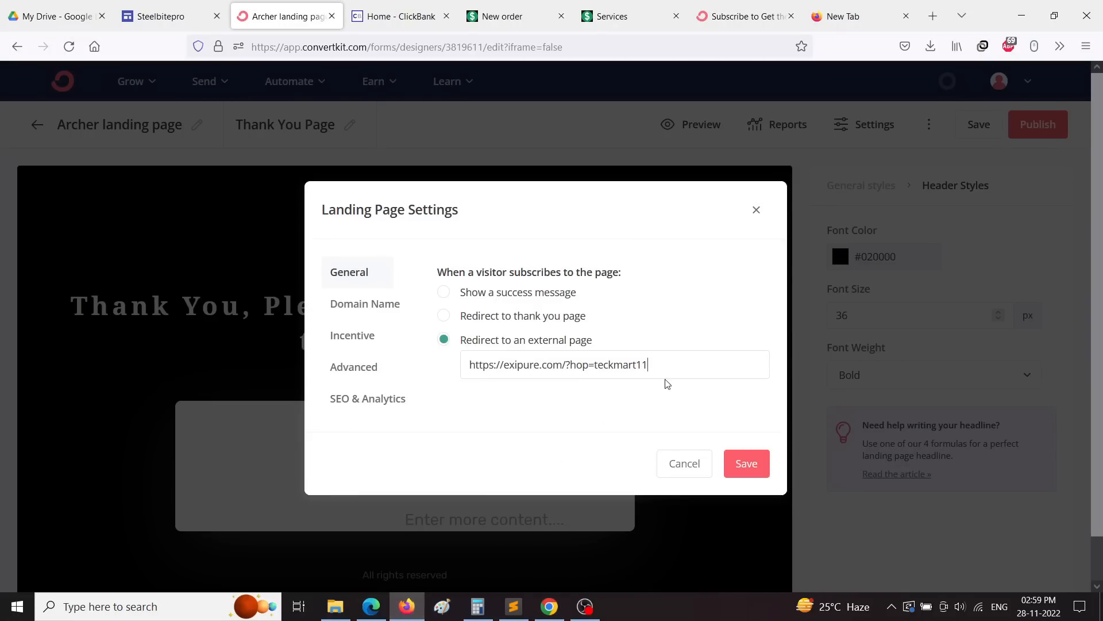
{"action": "left_click", "coordinate": [745, 470]}
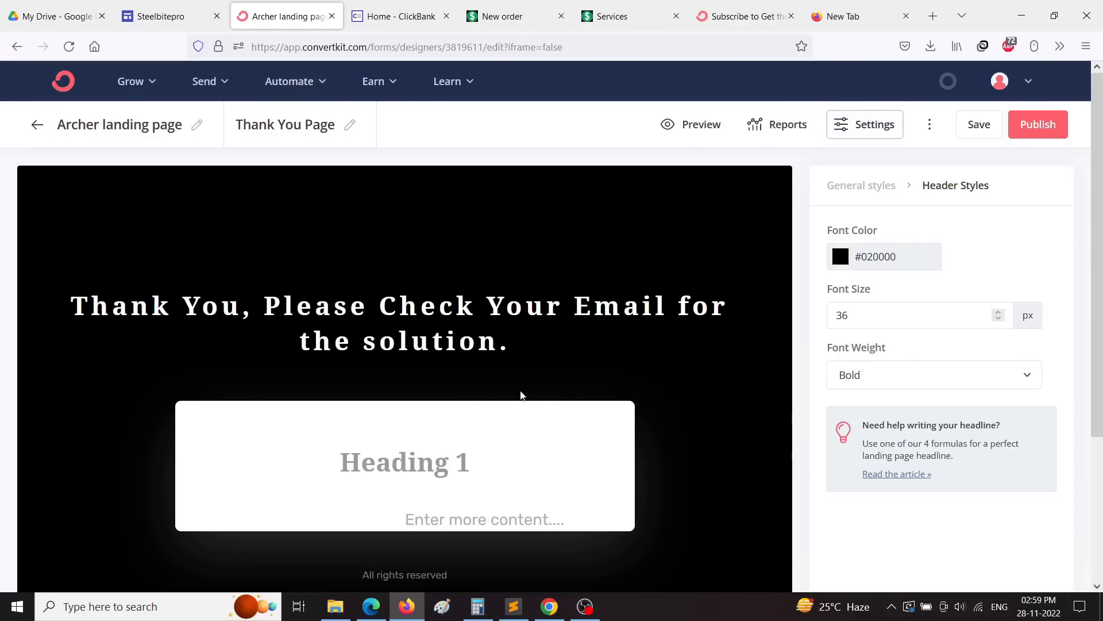
{"action": "left_click", "coordinate": [977, 128]}
{"action": "left_click", "coordinate": [858, 127]}
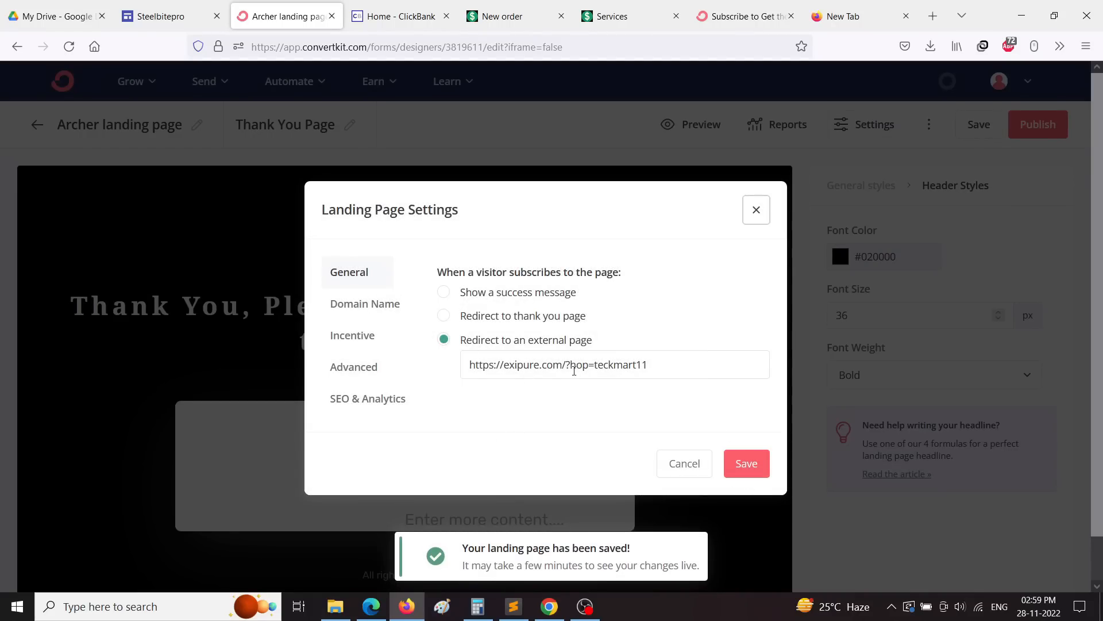
{"action": "left_click", "coordinate": [746, 463]}
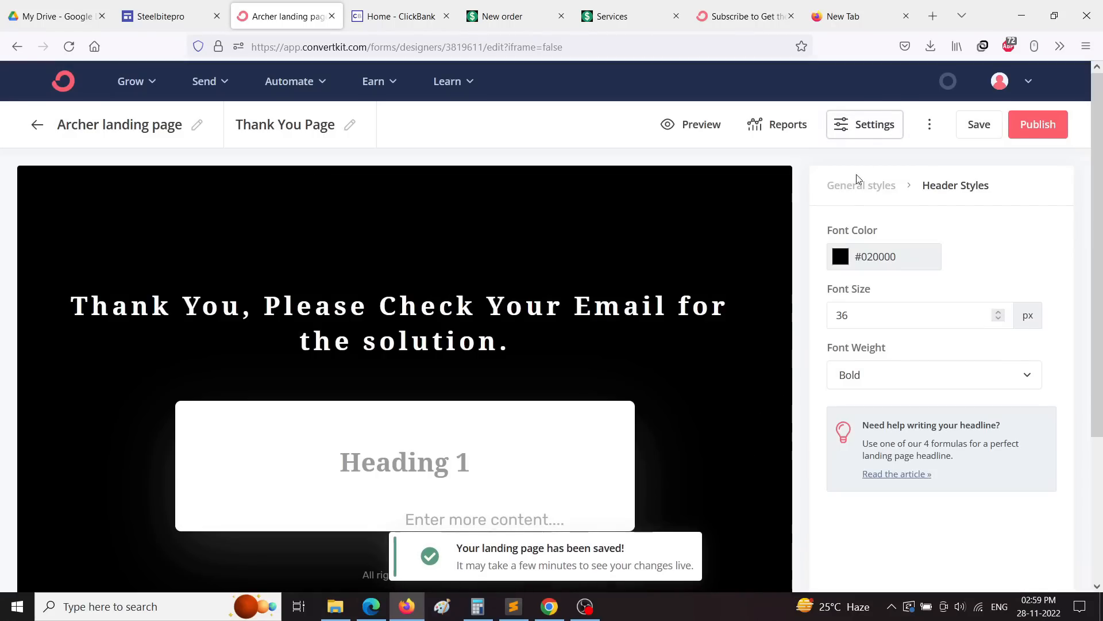
Step: Set the page's custom domain to fabulous-trader-8865.ck.page in the Domain Name settings
{"action": "left_click", "coordinate": [882, 128]}
{"action": "left_click", "coordinate": [352, 303]}
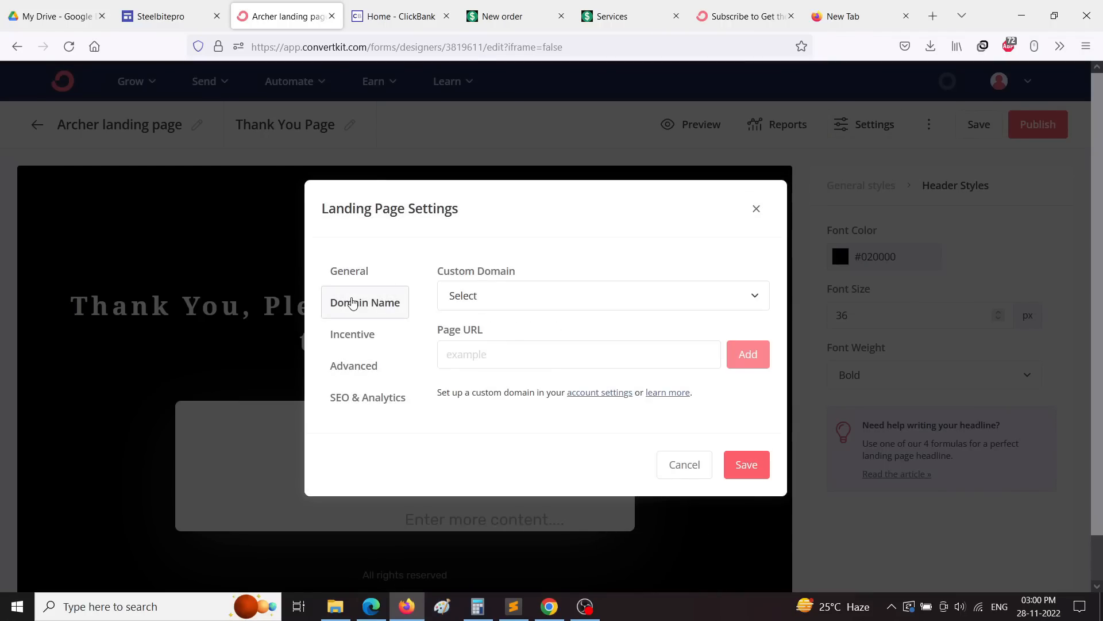
{"action": "left_click", "coordinate": [478, 297]}
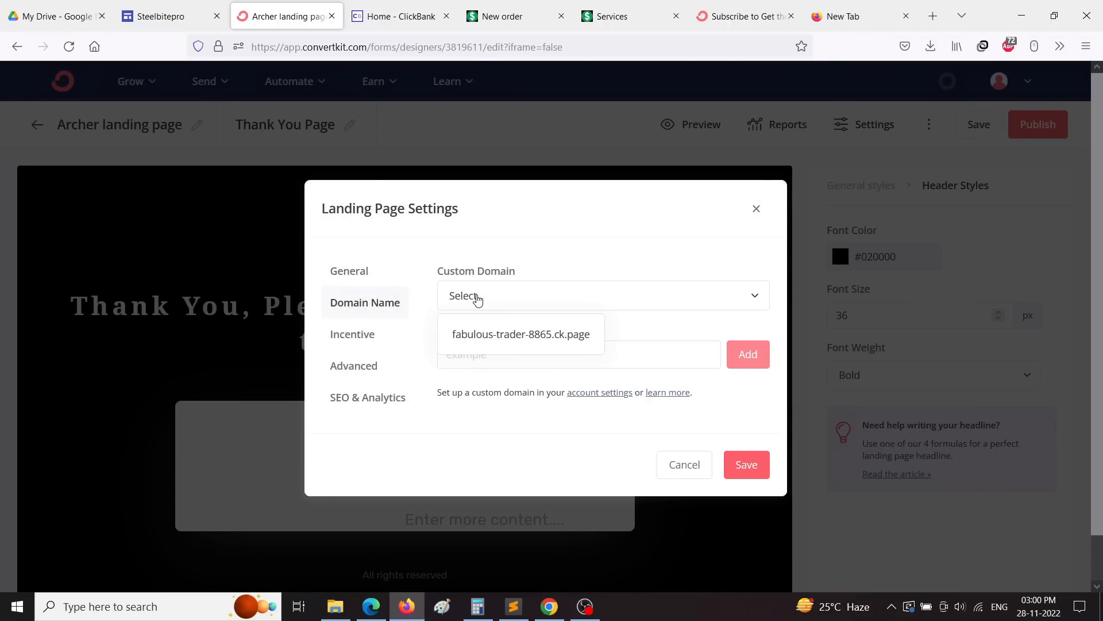
{"action": "left_click", "coordinate": [562, 229]}
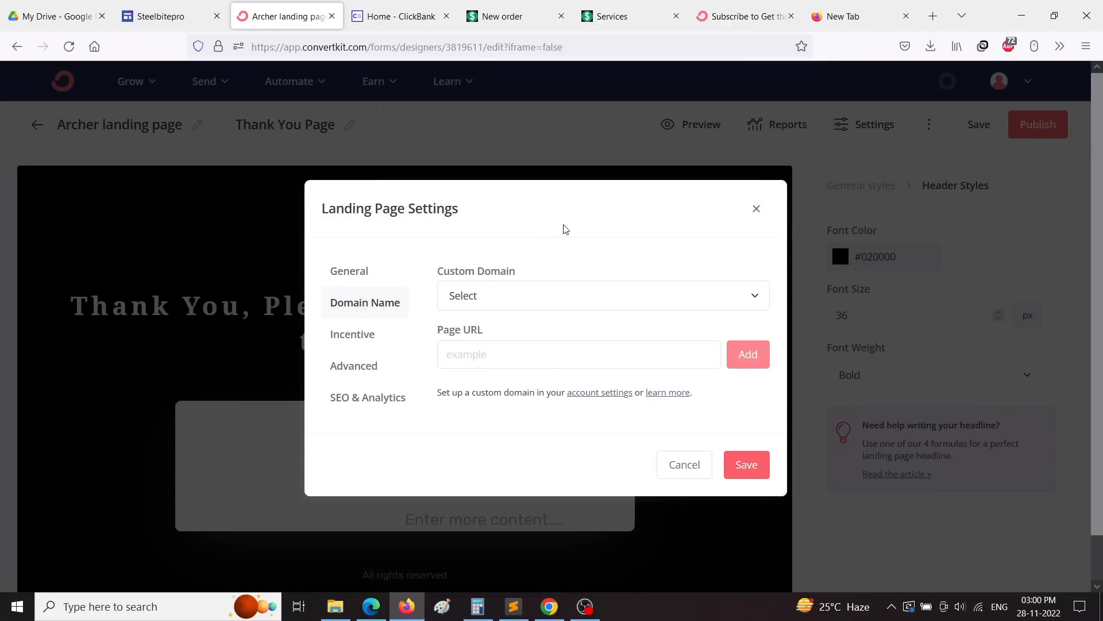
{"action": "left_click", "coordinate": [515, 303]}
{"action": "left_click", "coordinate": [499, 338]}
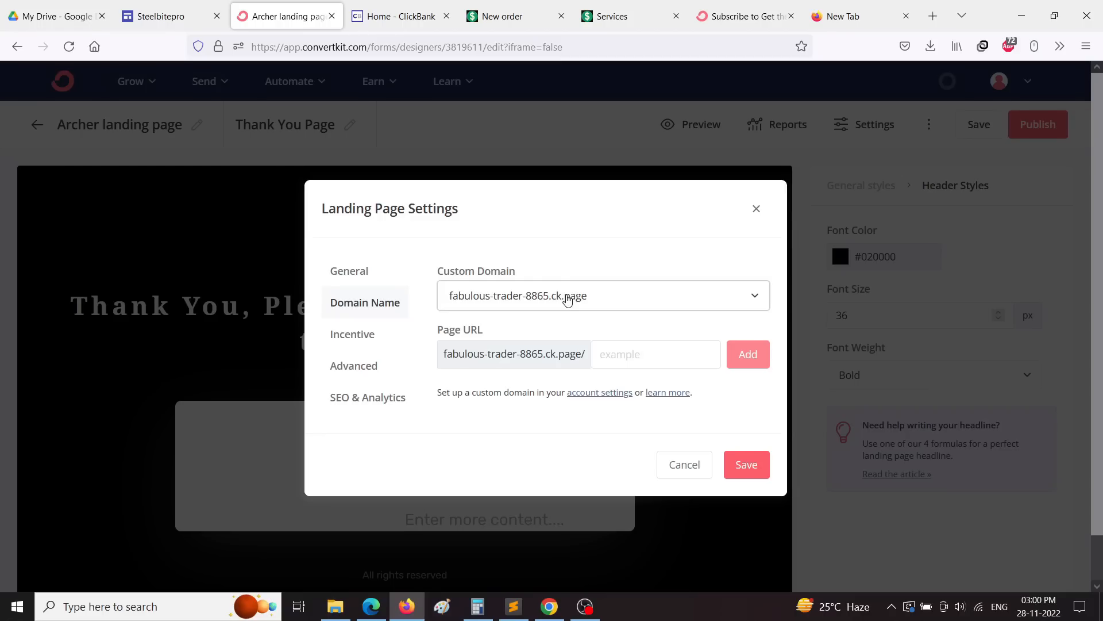
{"action": "left_click", "coordinate": [624, 362]}
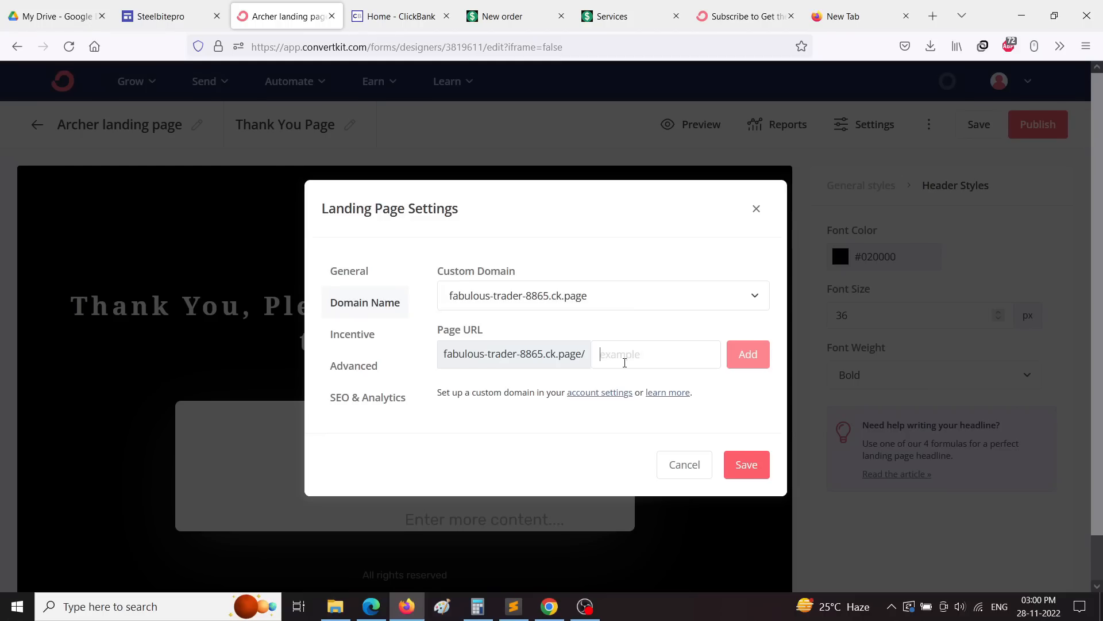
{"action": "left_click", "coordinate": [535, 296]}
{"action": "left_click", "coordinate": [482, 303]}
Step: Browse the Incentive, Advanced and SEO settings, then recheck the domain choices
{"action": "left_click", "coordinate": [346, 341]}
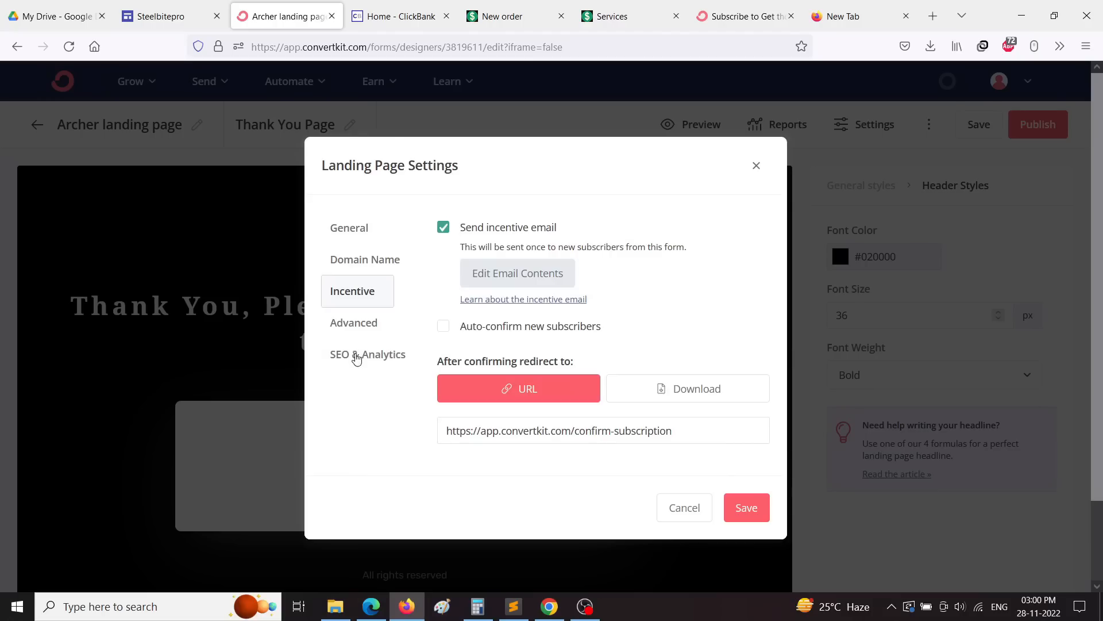
{"action": "left_click", "coordinate": [362, 327]}
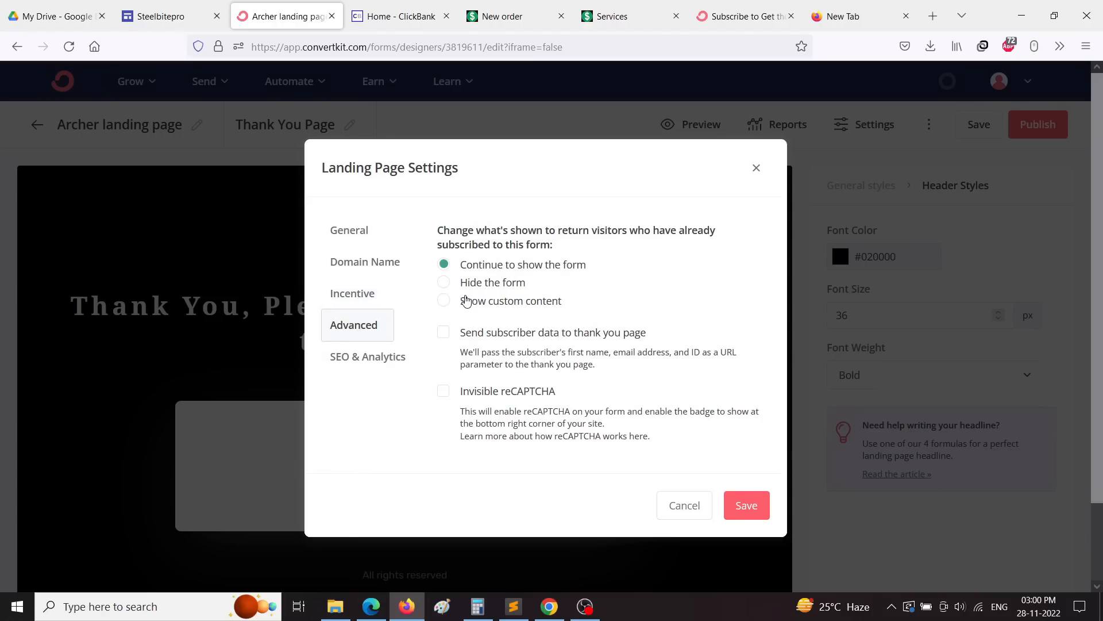
{"action": "left_click", "coordinate": [352, 366]}
{"action": "left_click", "coordinate": [350, 175]}
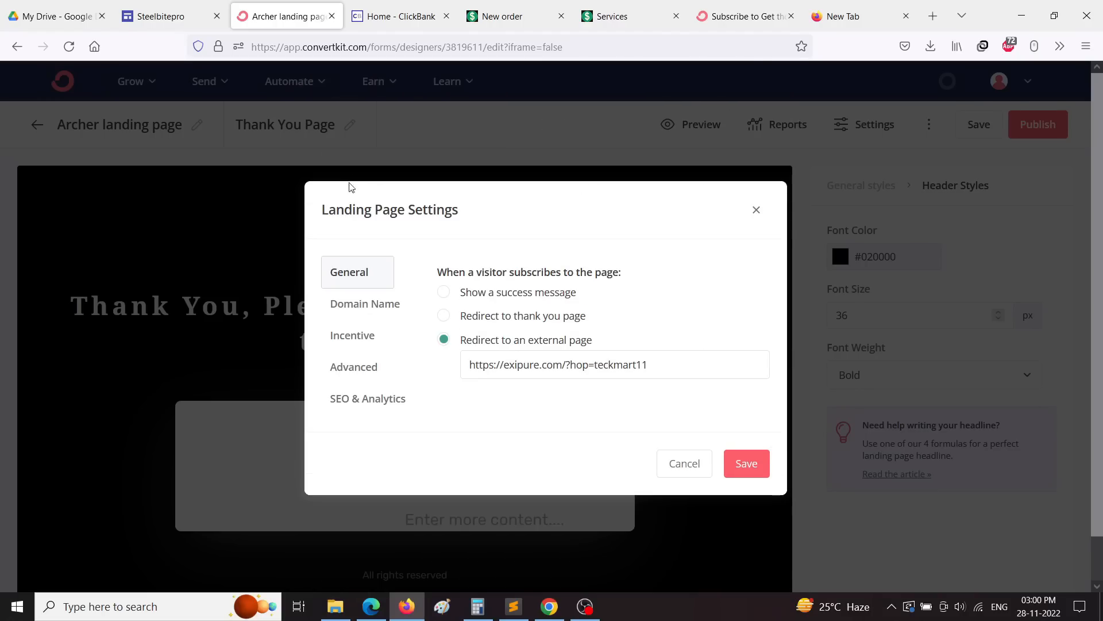
{"action": "left_click", "coordinate": [367, 316]}
{"action": "left_click", "coordinate": [625, 301]}
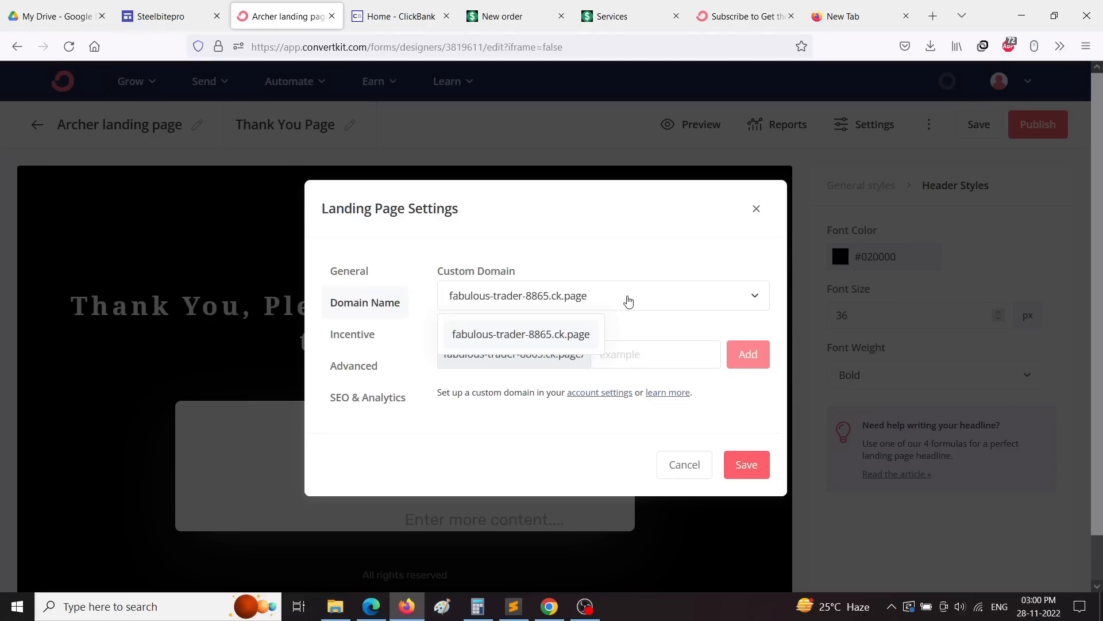
{"action": "left_click", "coordinate": [599, 297]}
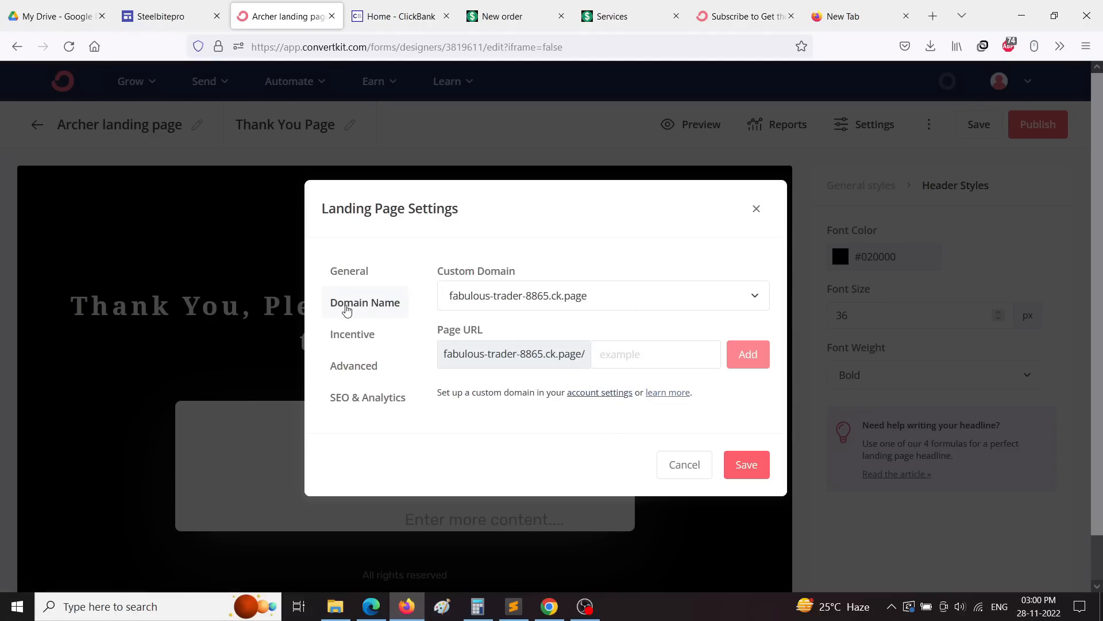
Step: Go to the account's Domains settings and review the homepage page list
{"action": "left_click", "coordinate": [598, 396]}
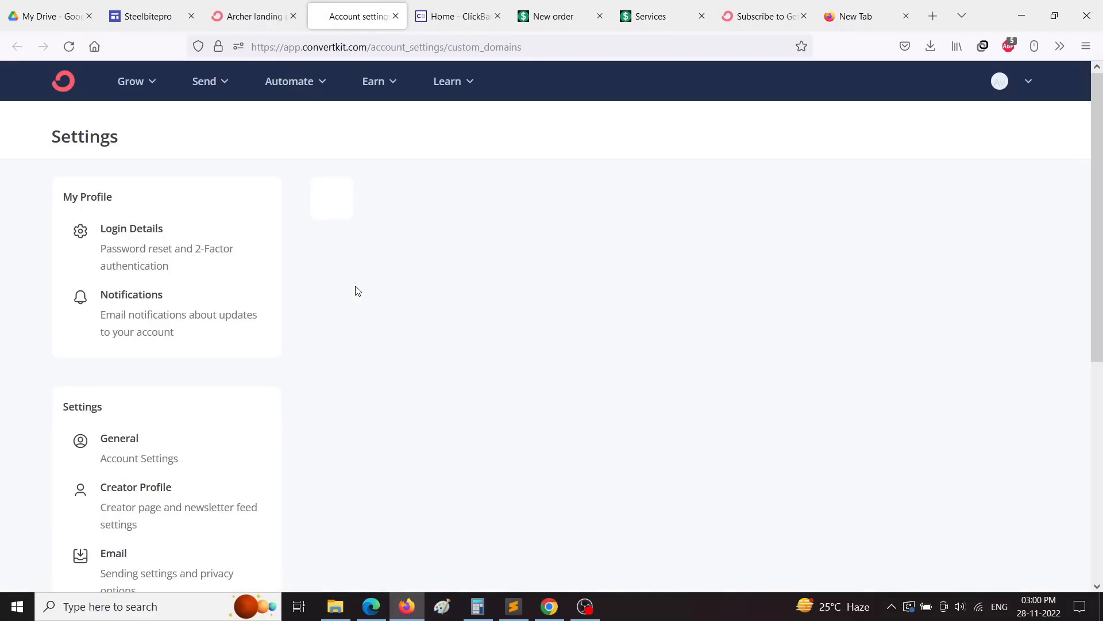
{"action": "scroll", "coordinate": [367, 310], "scroll_direction": "down", "scroll_amount": 5}
{"action": "scroll", "coordinate": [384, 329], "scroll_direction": "down", "scroll_amount": 1}
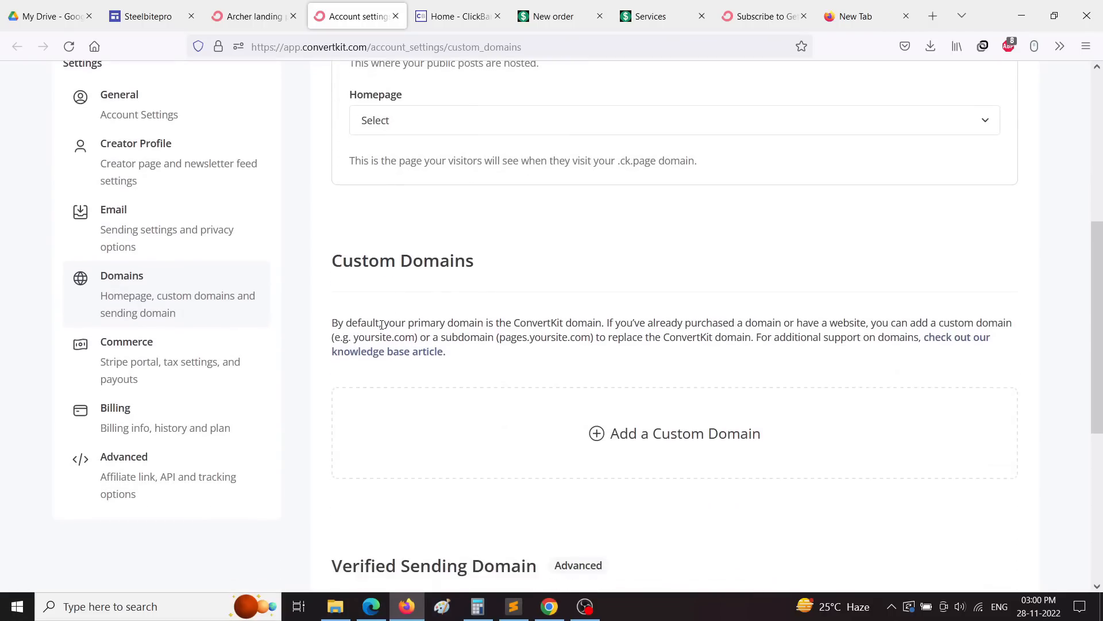
{"action": "scroll", "coordinate": [401, 305], "scroll_direction": "up", "scroll_amount": 1}
{"action": "left_click", "coordinate": [391, 164]}
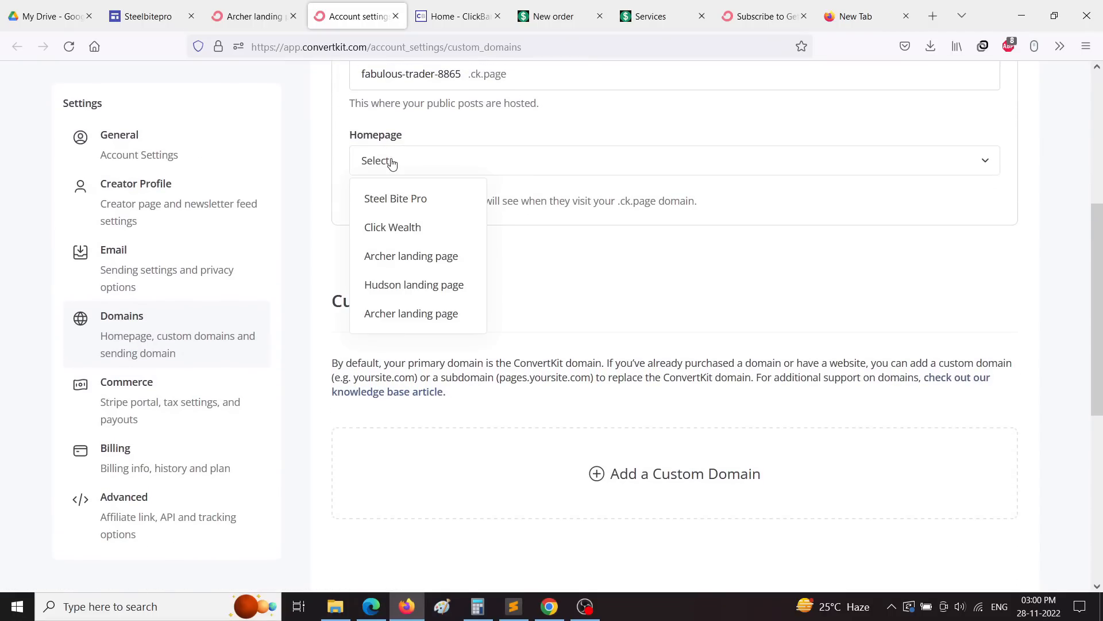
{"action": "left_click", "coordinate": [563, 299]}
{"action": "scroll", "coordinate": [562, 299], "scroll_direction": "down", "scroll_amount": 3}
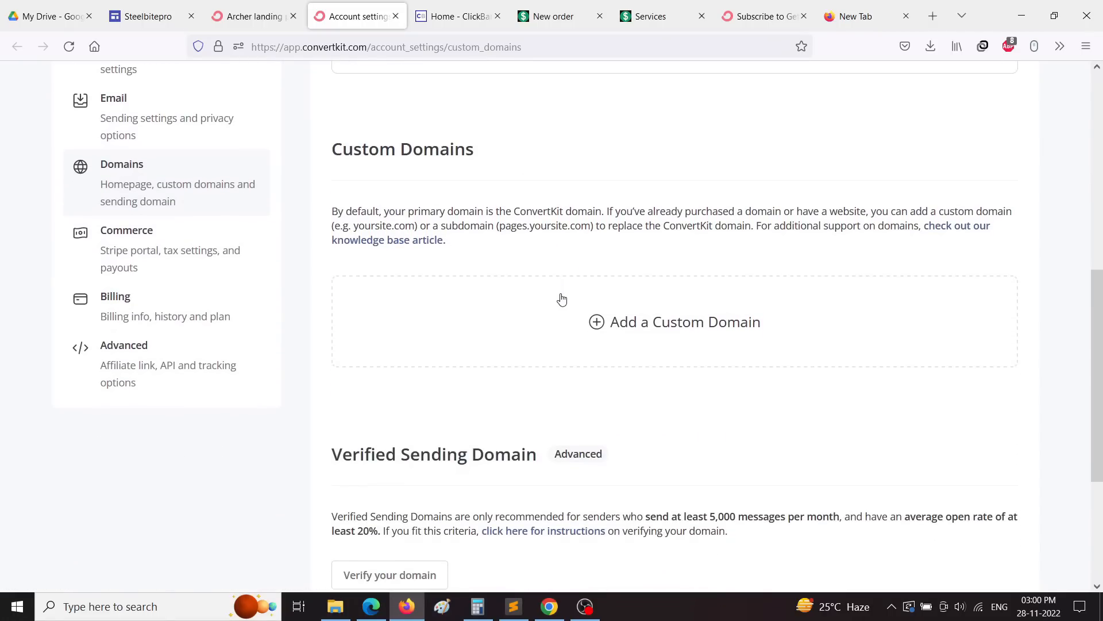
{"action": "scroll", "coordinate": [515, 349], "scroll_direction": "down", "scroll_amount": 4}
{"action": "scroll", "coordinate": [347, 285], "scroll_direction": "up", "scroll_amount": 4}
Step: Start adding a custom domain 'healrh', check its homepage options, then cancel
{"action": "left_click", "coordinate": [593, 329]}
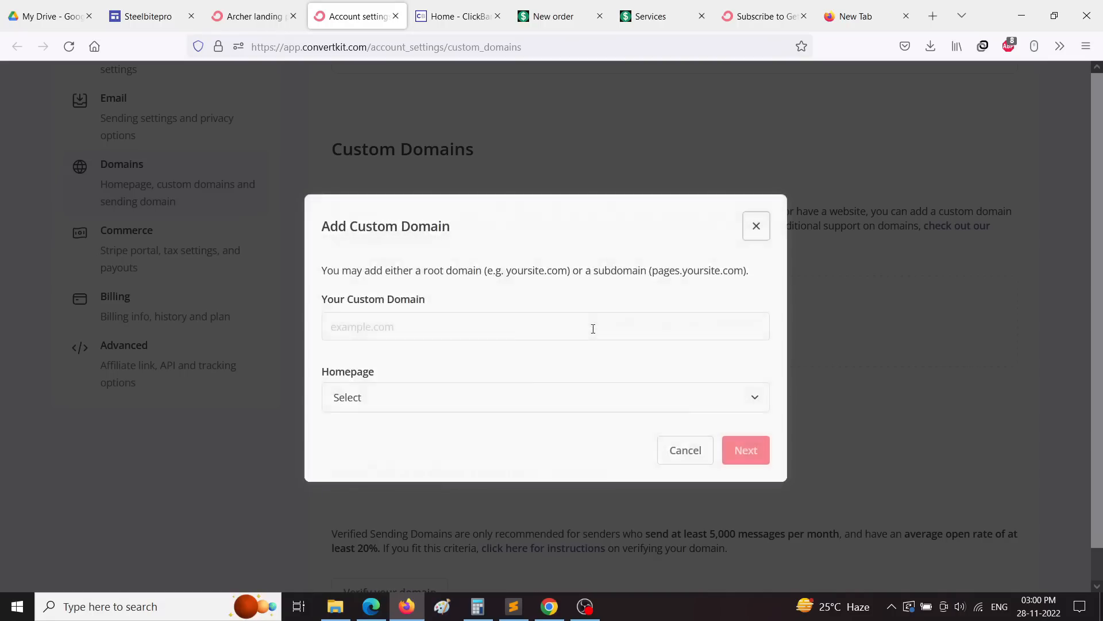
{"action": "left_click", "coordinate": [444, 332]}
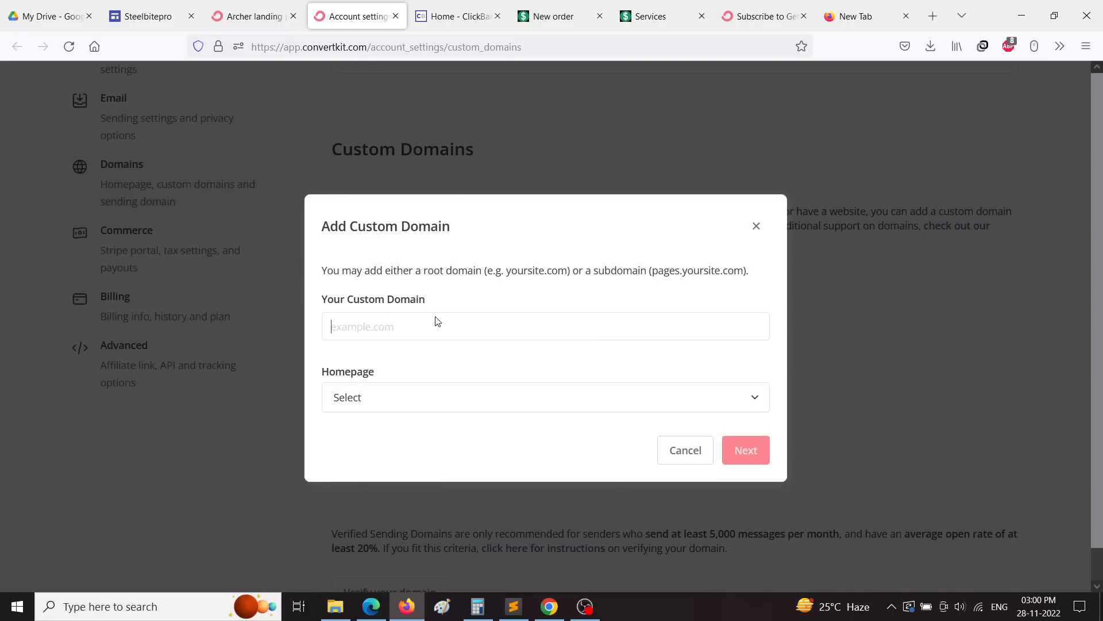
{"action": "type", "text": "healrh"}
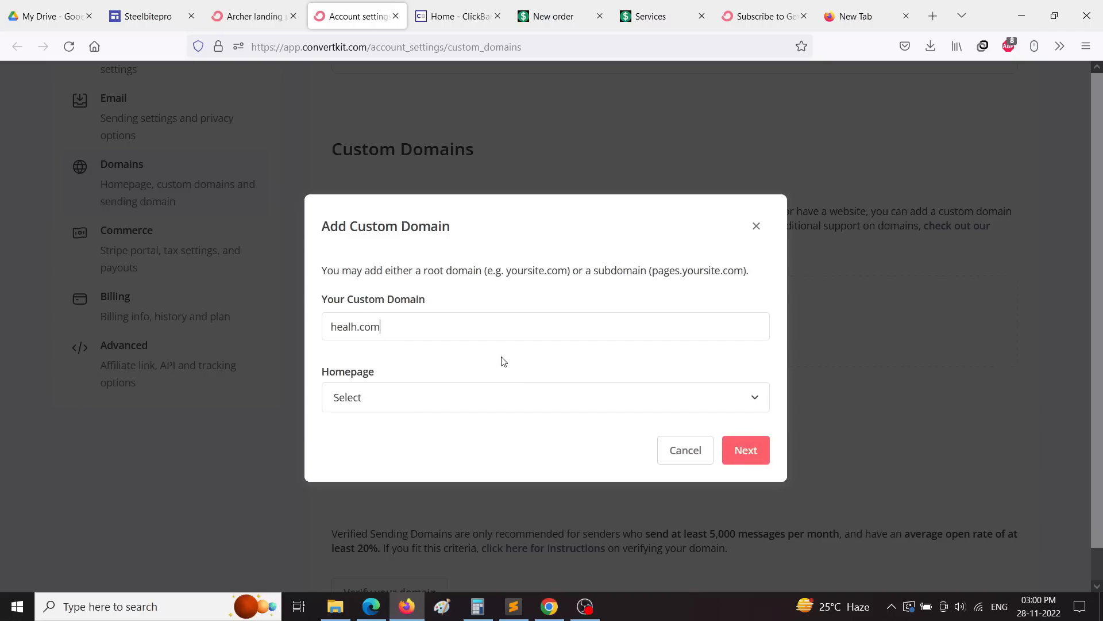
{"action": "left_click", "coordinate": [389, 396]}
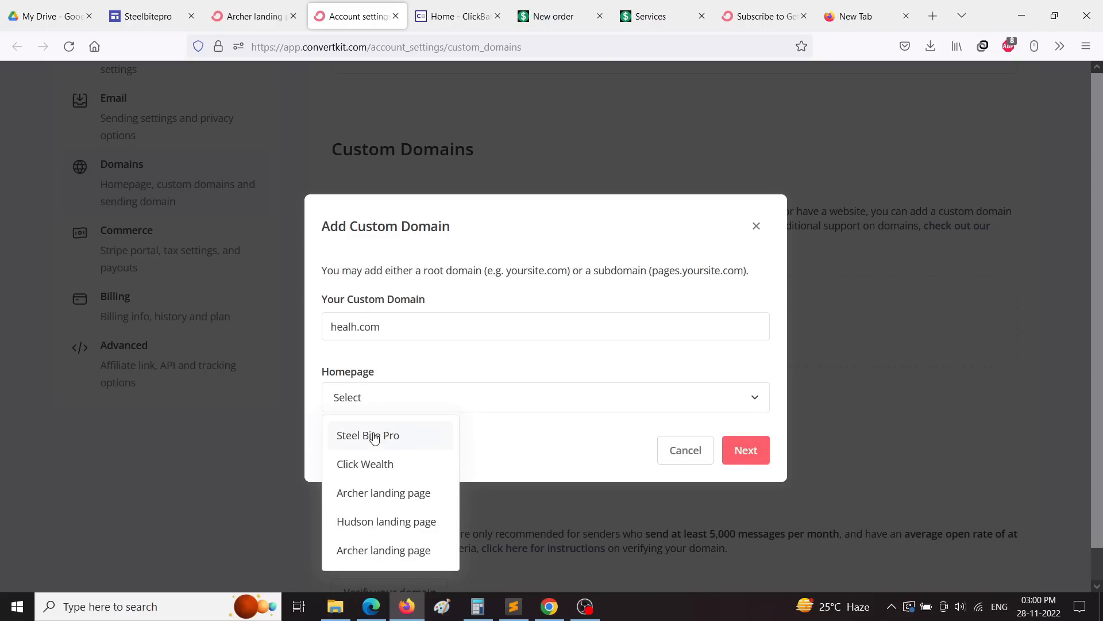
{"action": "left_click", "coordinate": [555, 430]}
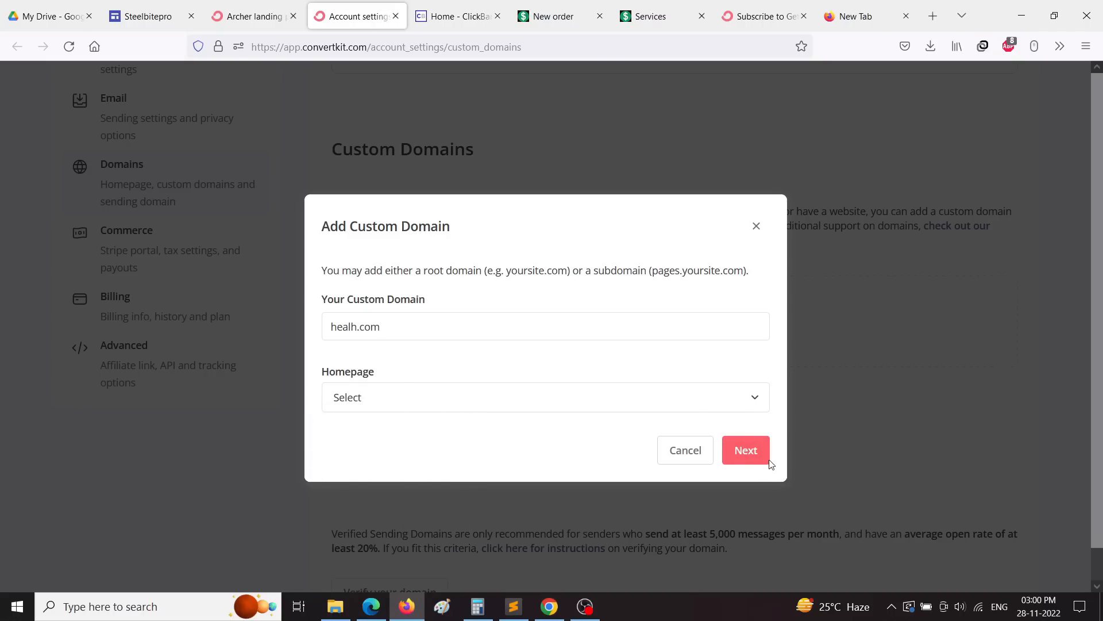
{"action": "left_click", "coordinate": [684, 450]}
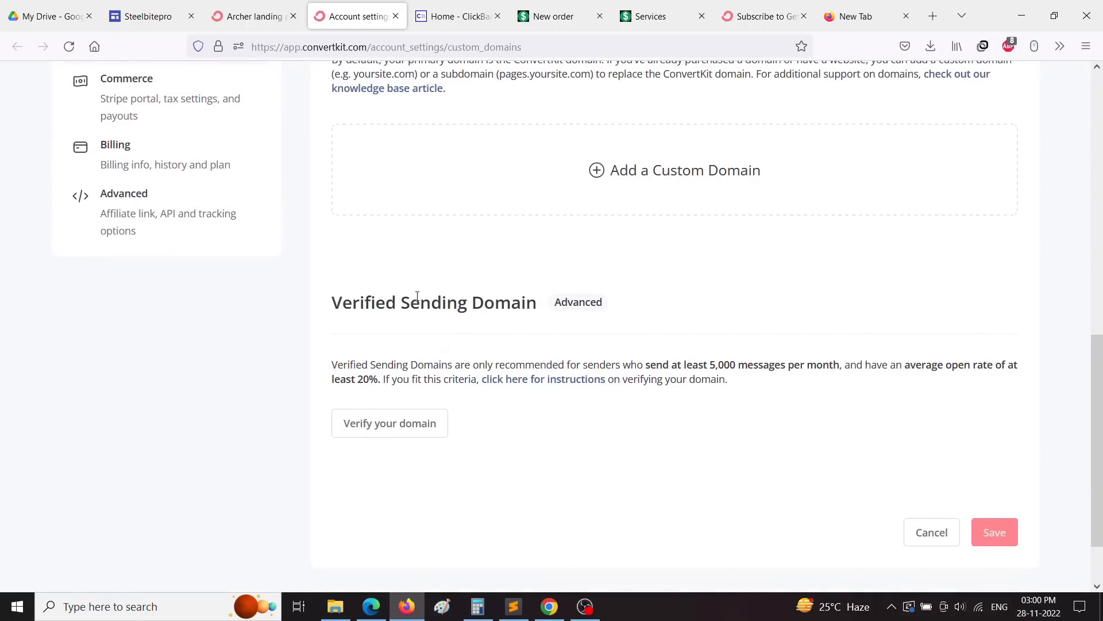
Step: Open and cancel sending-domain verification, then go to the ConvertKit dashboard
{"action": "left_click", "coordinate": [386, 424]}
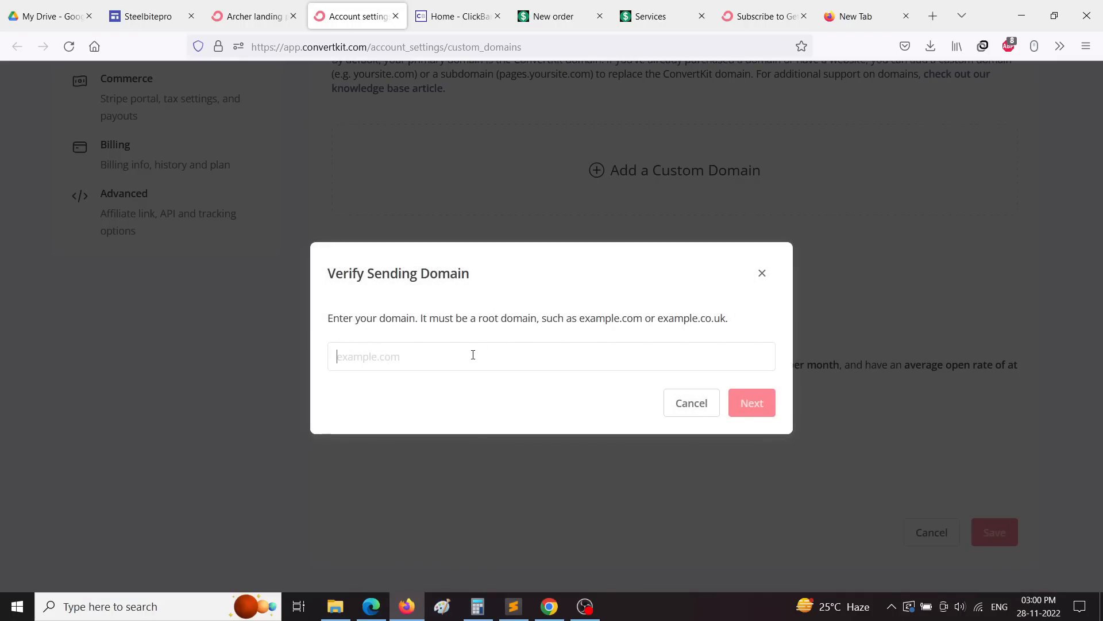
{"action": "left_click", "coordinate": [689, 404]}
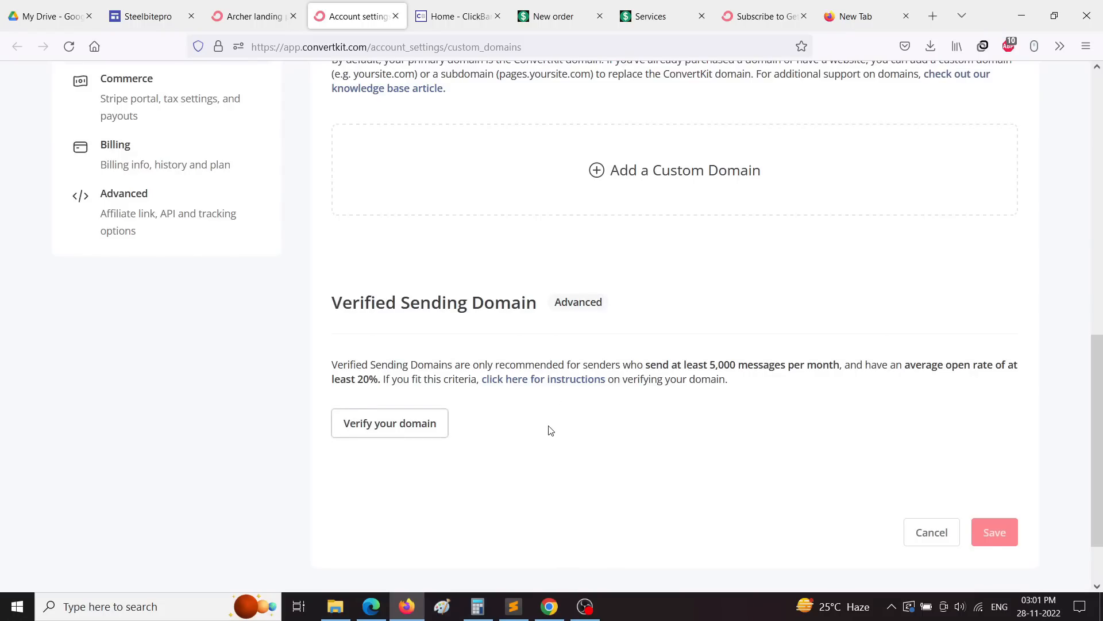
{"action": "scroll", "coordinate": [577, 429], "scroll_direction": "up", "scroll_amount": 8}
{"action": "scroll", "coordinate": [578, 426], "scroll_direction": "up", "scroll_amount": 3}
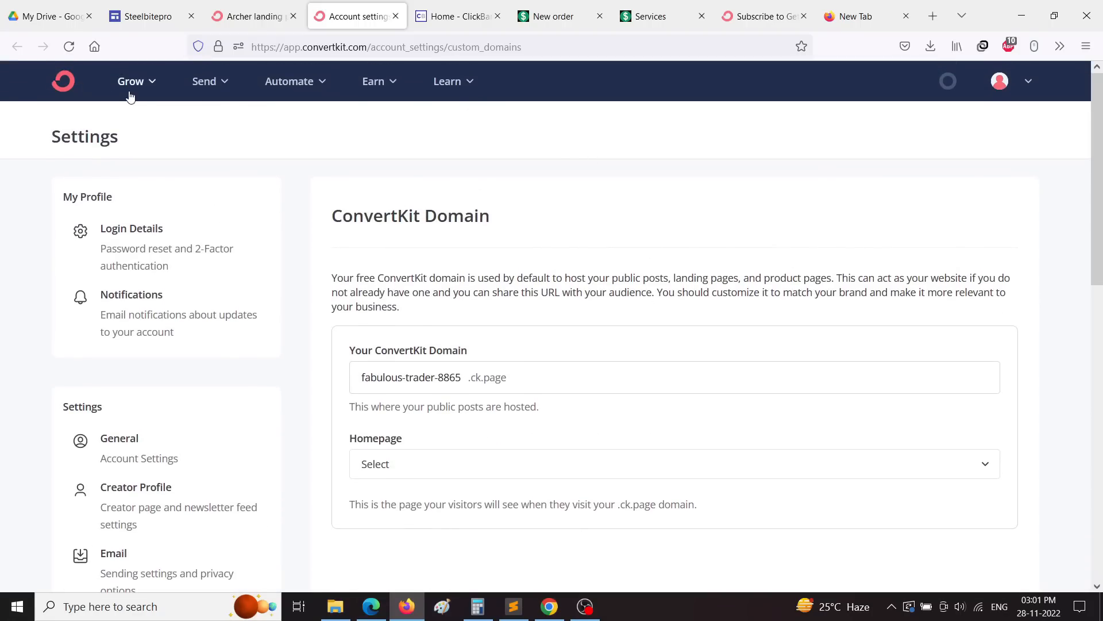
{"action": "left_click", "coordinate": [64, 85]}
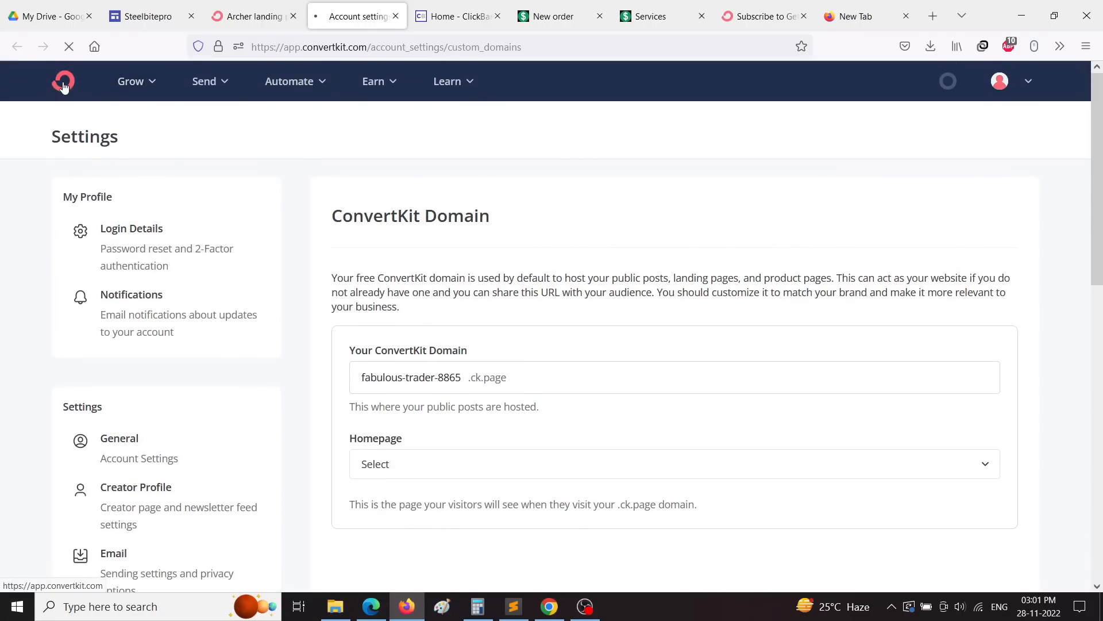
Step: Back on the Archer landing page, uncheck 'Send incentive email' in the Incentive settings and save
{"action": "left_click", "coordinate": [253, 16]}
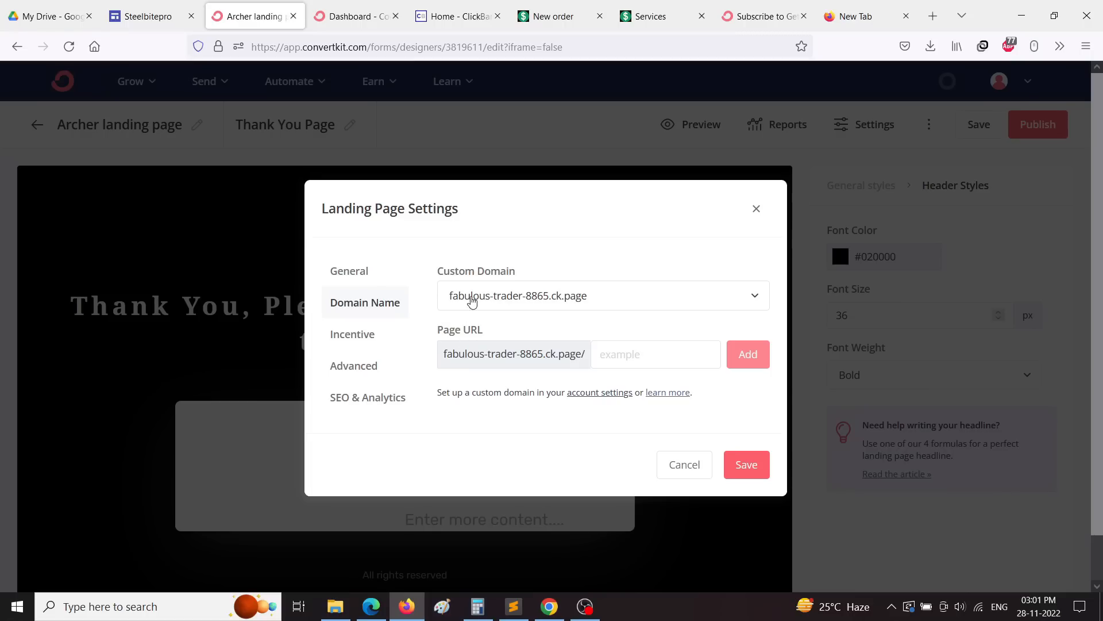
{"action": "left_click", "coordinate": [514, 306]}
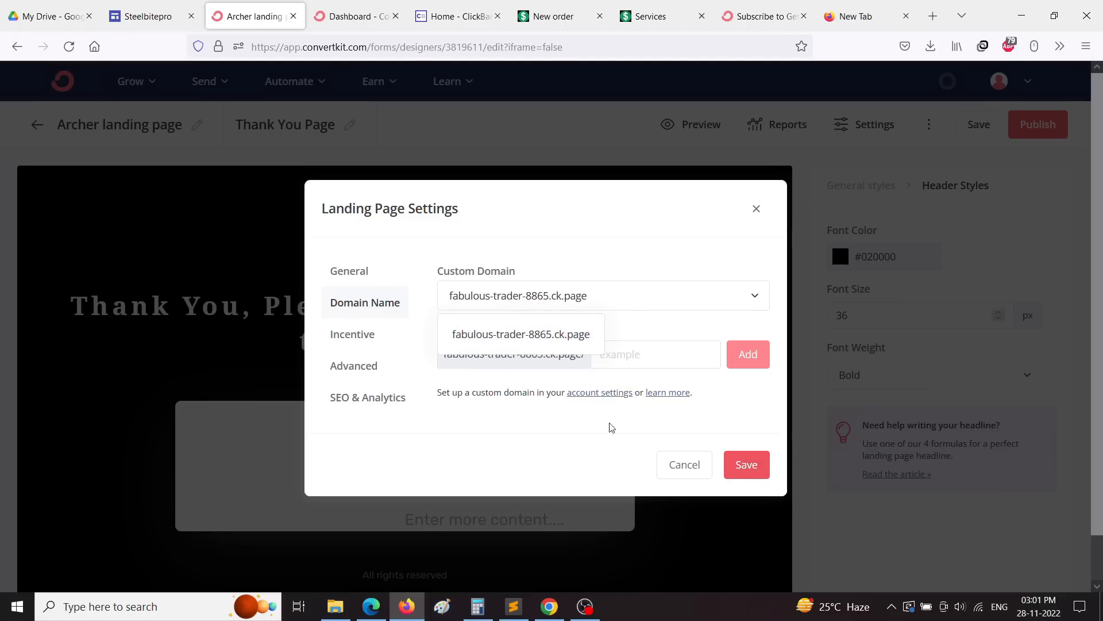
{"action": "left_click", "coordinate": [523, 445]}
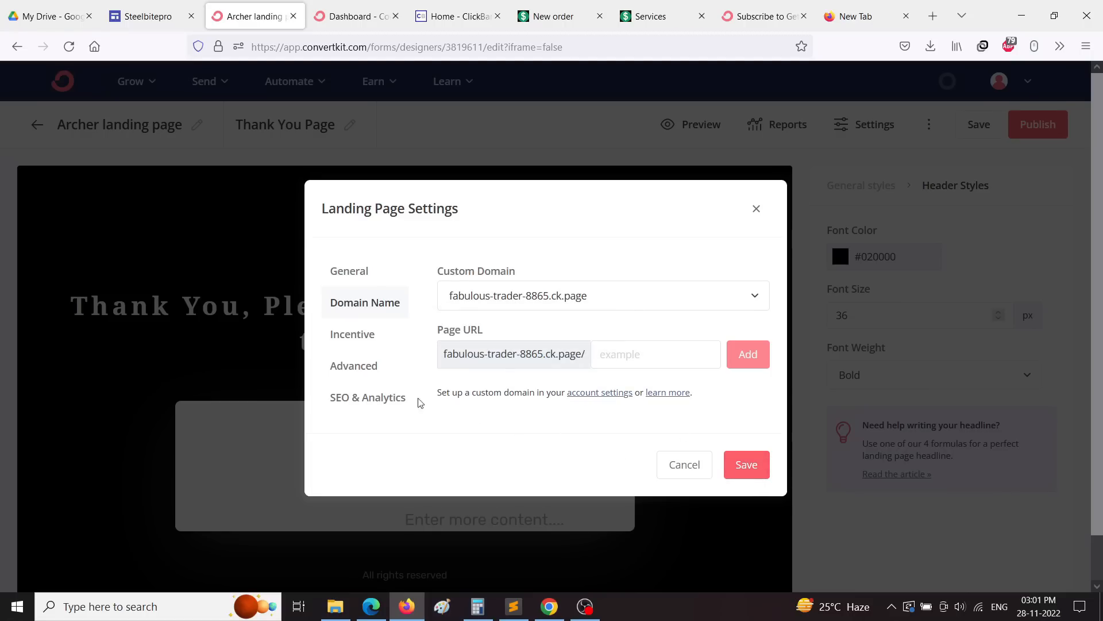
{"action": "left_click", "coordinate": [339, 336]}
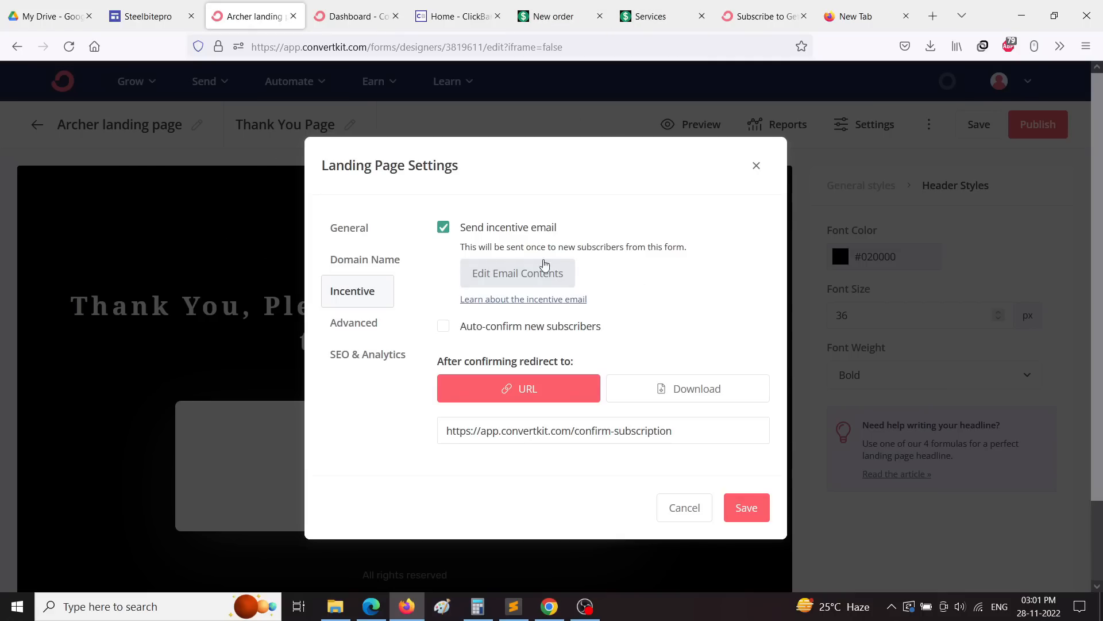
{"action": "left_click", "coordinate": [447, 236]}
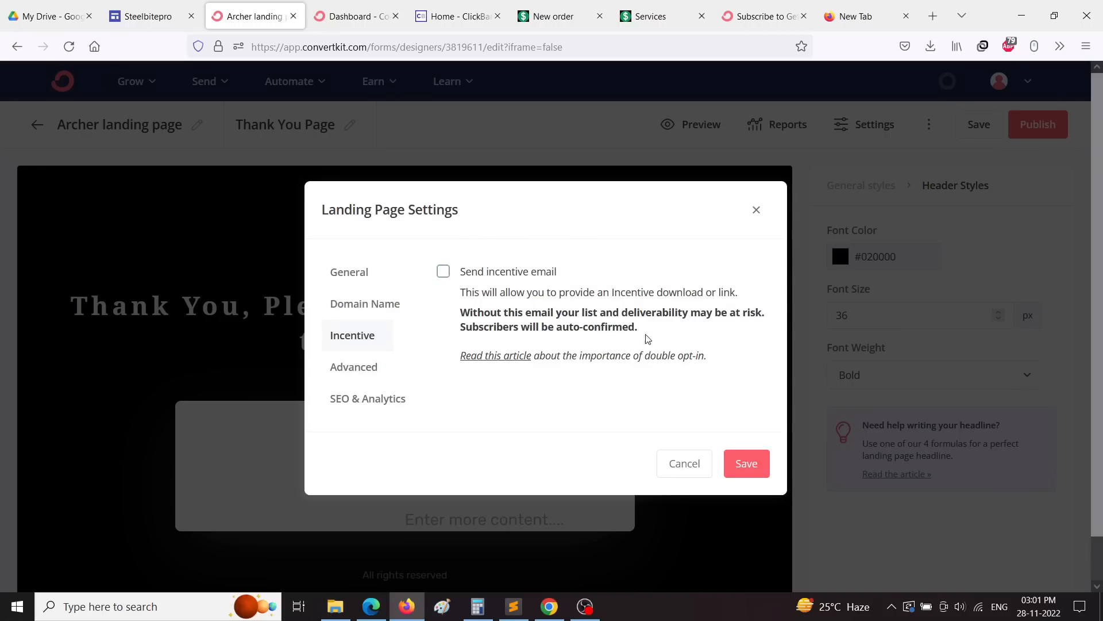
{"action": "left_click", "coordinate": [747, 463]}
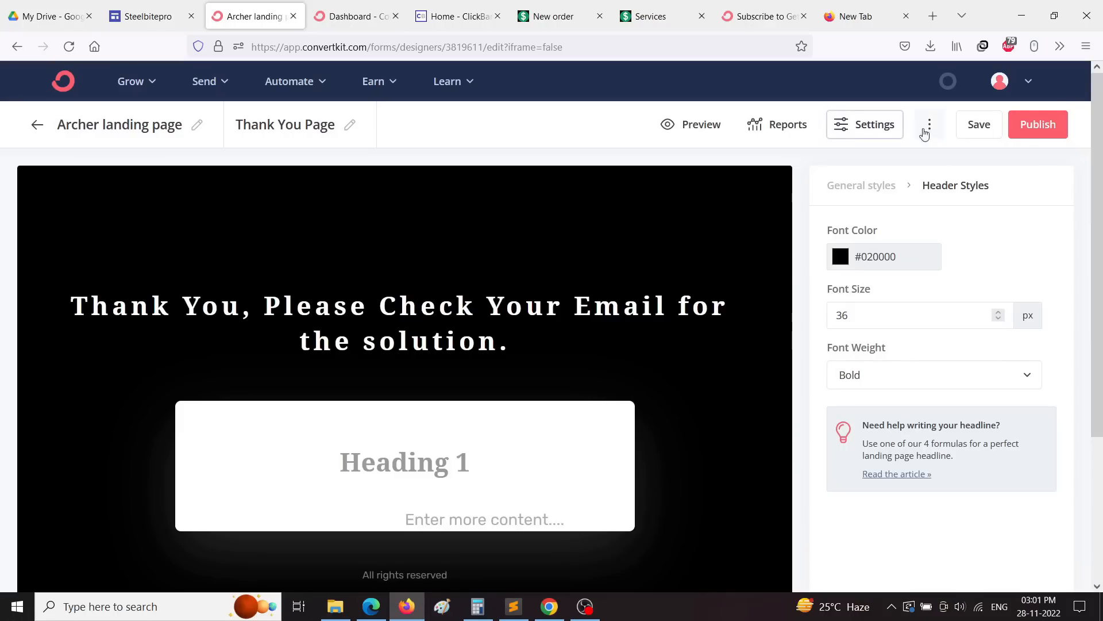
{"action": "left_click", "coordinate": [857, 127]}
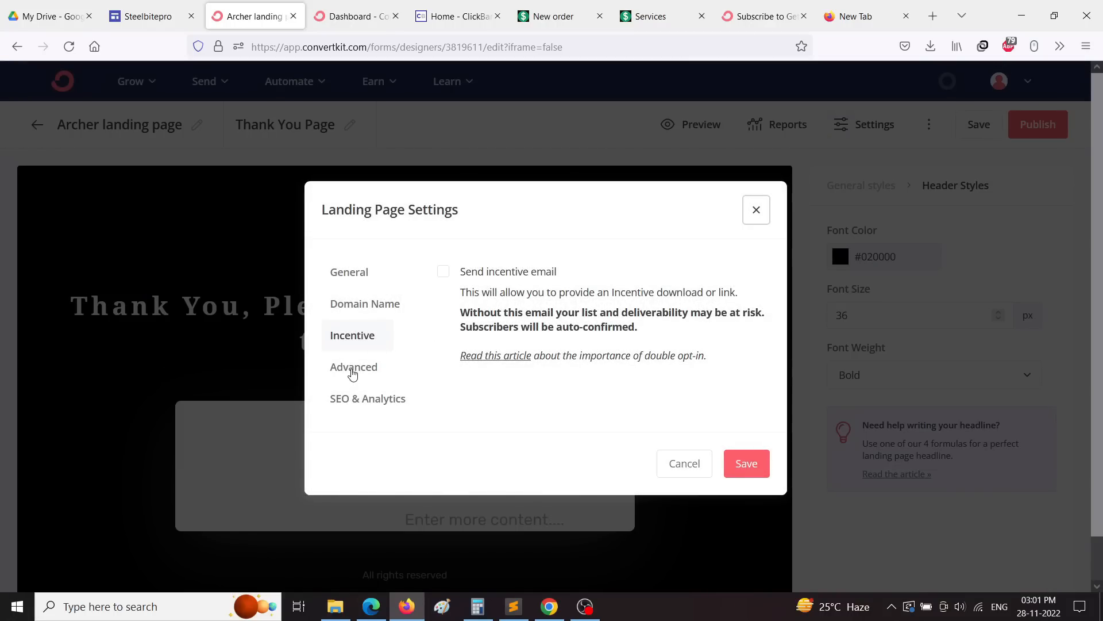
Step: Review the Advanced and SEO & Analytics settings, revealing the Google Analytics, Facebook Pixel and Tag Manager fields
{"action": "left_click", "coordinate": [353, 371]}
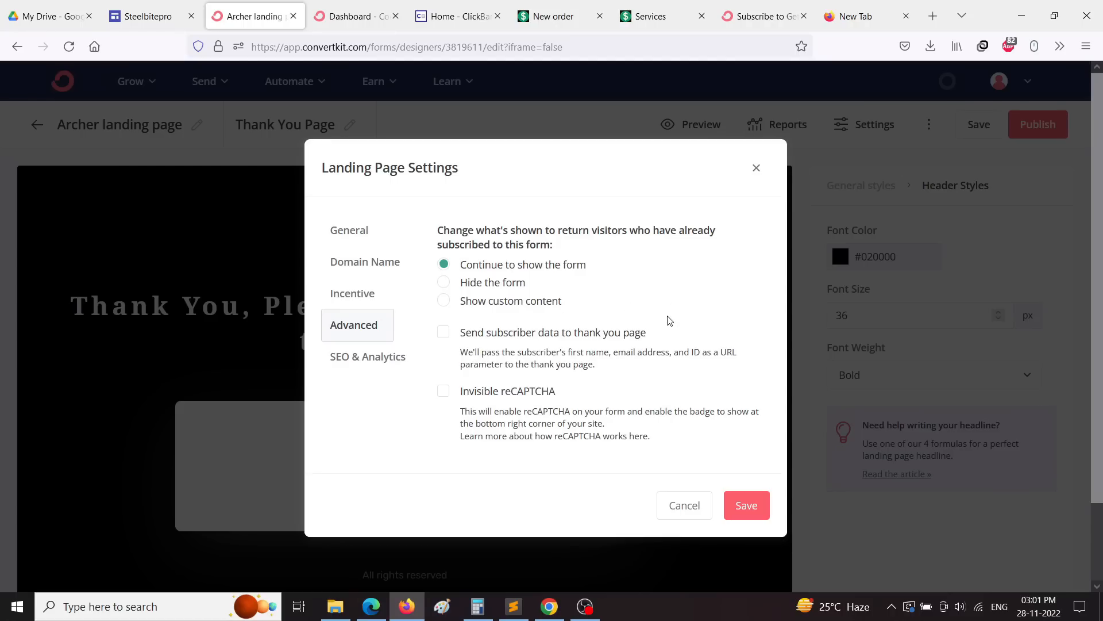
{"action": "scroll", "coordinate": [670, 320], "scroll_direction": "down", "scroll_amount": 2}
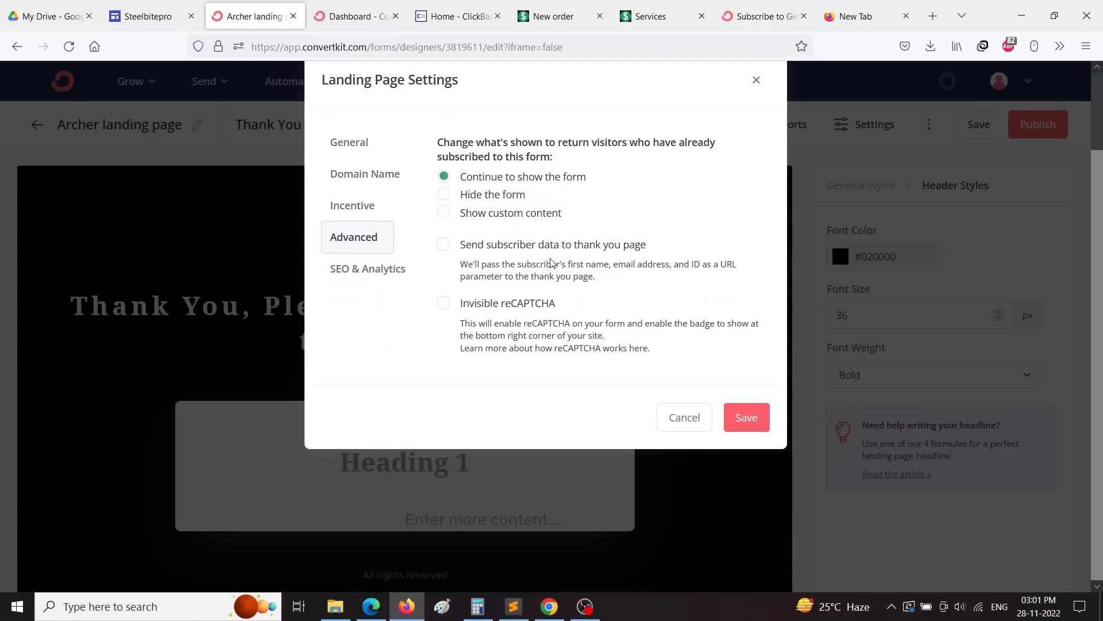
{"action": "left_click", "coordinate": [373, 274]}
{"action": "left_click", "coordinate": [482, 221]}
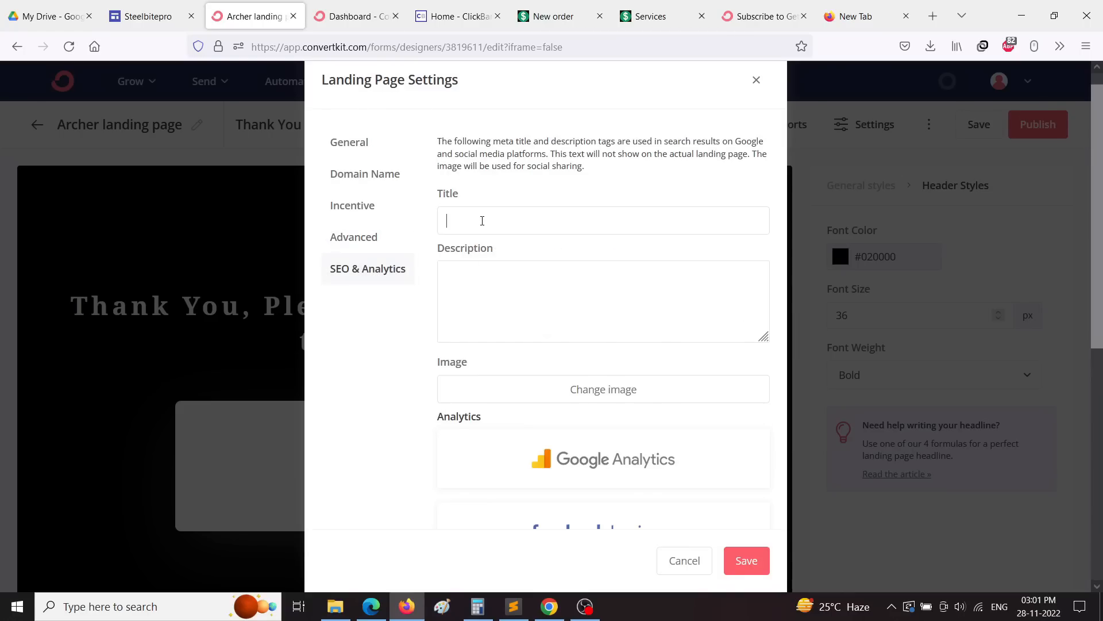
{"action": "scroll", "coordinate": [577, 292], "scroll_direction": "down", "scroll_amount": 3}
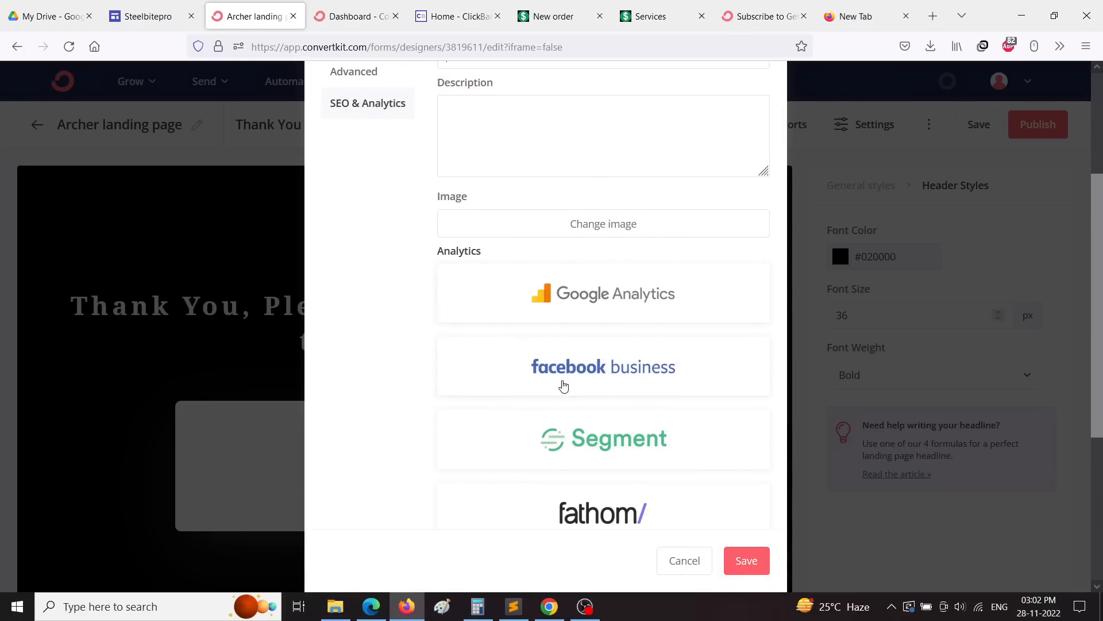
{"action": "scroll", "coordinate": [593, 303], "scroll_direction": "down", "scroll_amount": 2}
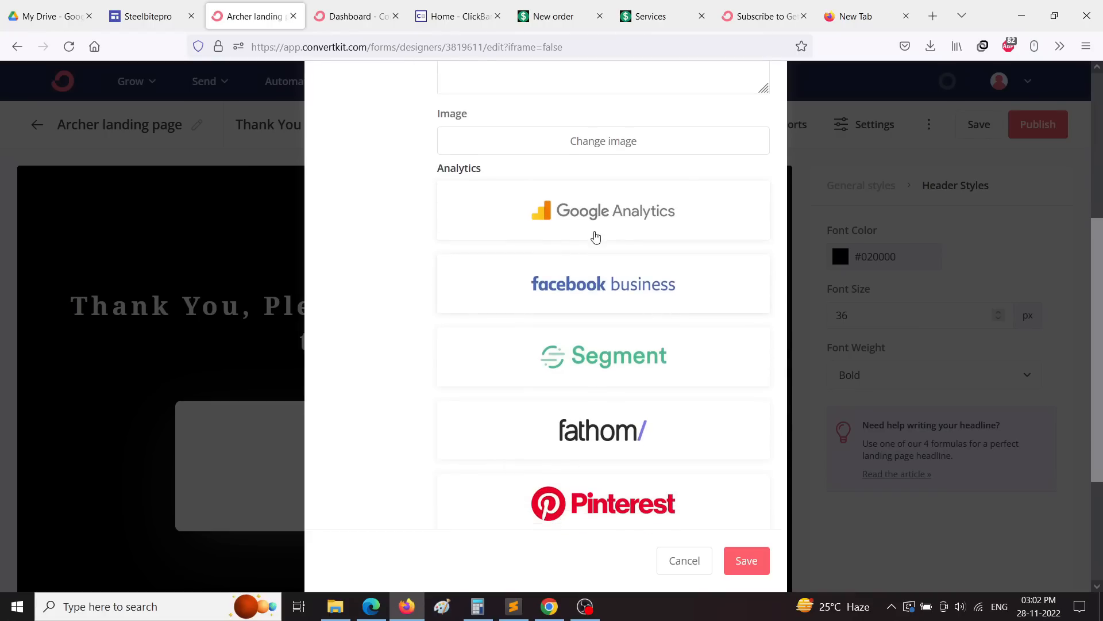
{"action": "left_click", "coordinate": [595, 221]}
{"action": "scroll", "coordinate": [641, 302], "scroll_direction": "down", "scroll_amount": 3}
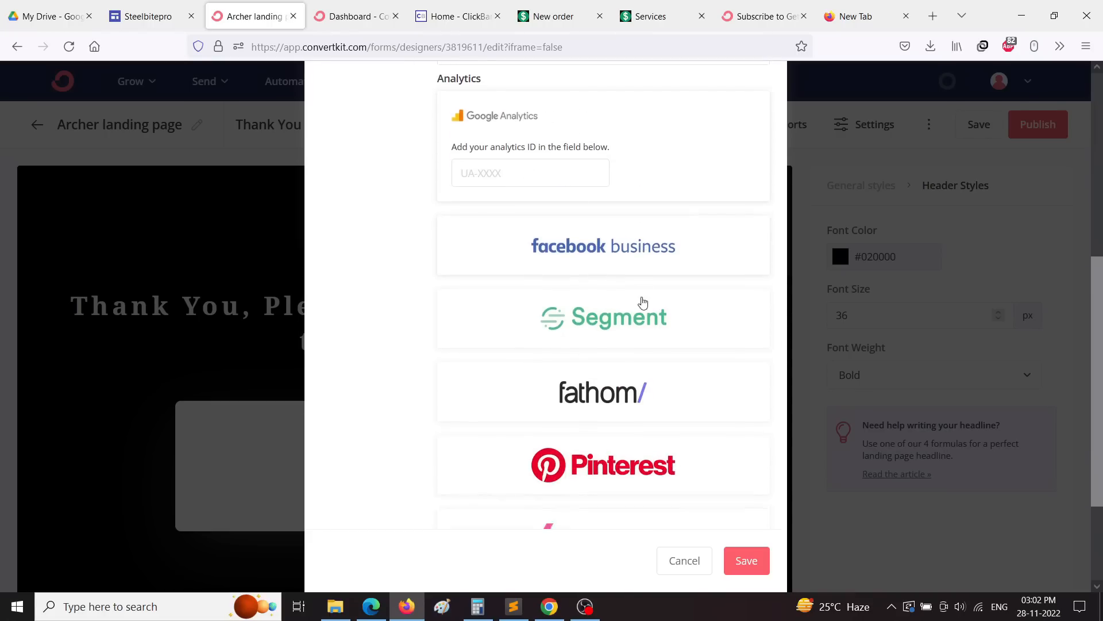
{"action": "left_click", "coordinate": [612, 192]}
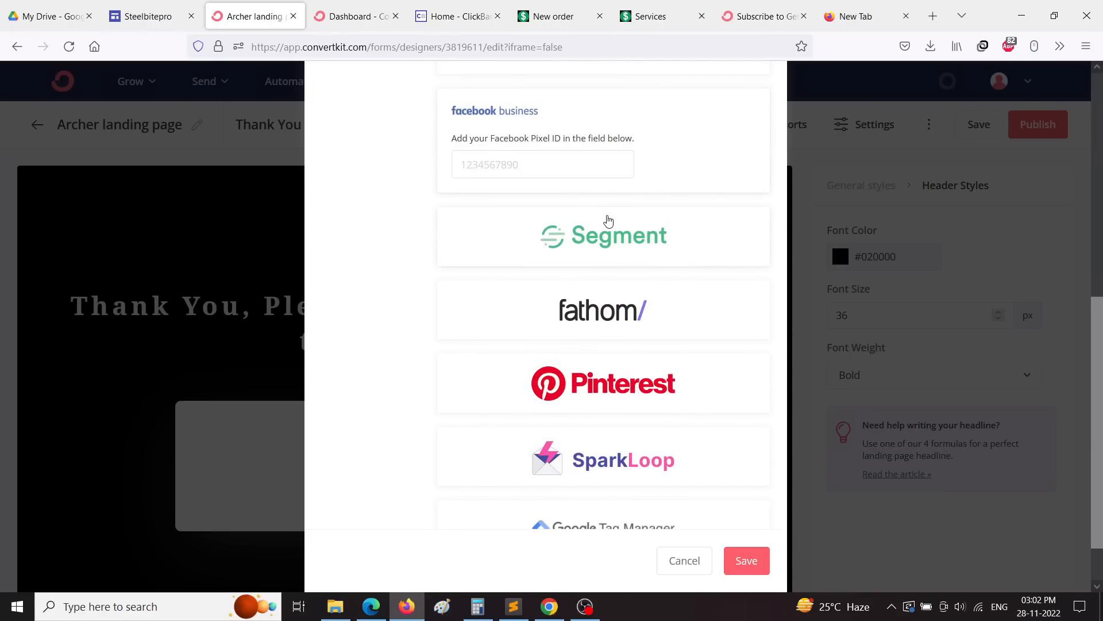
{"action": "scroll", "coordinate": [567, 357], "scroll_direction": "down", "scroll_amount": 1}
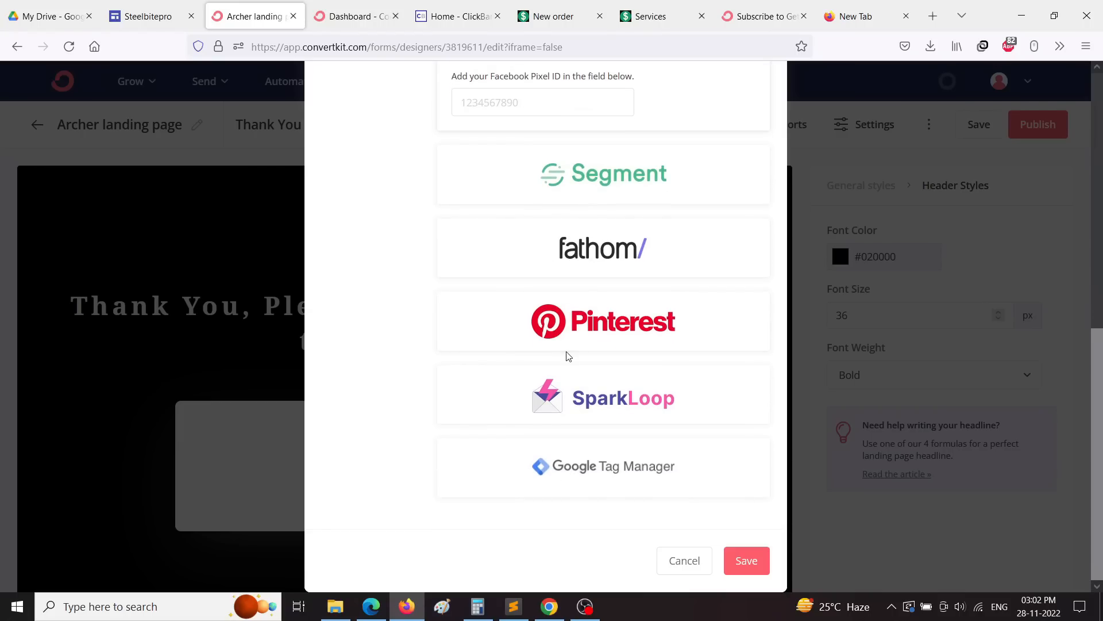
{"action": "left_click", "coordinate": [602, 473]}
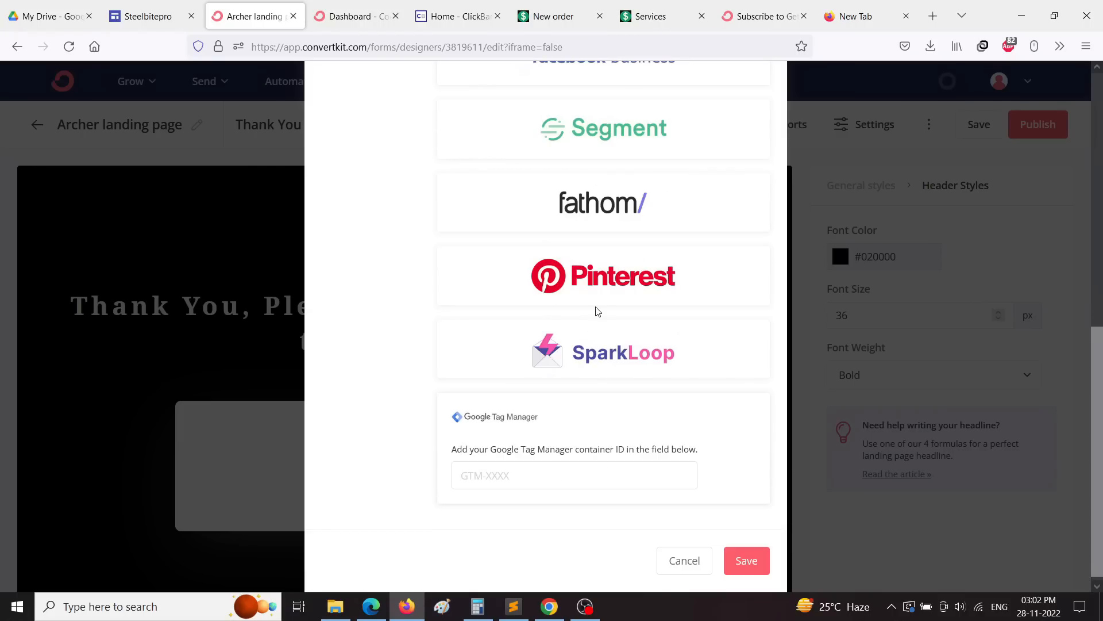
{"action": "scroll", "coordinate": [596, 311], "scroll_direction": "up", "scroll_amount": 8}
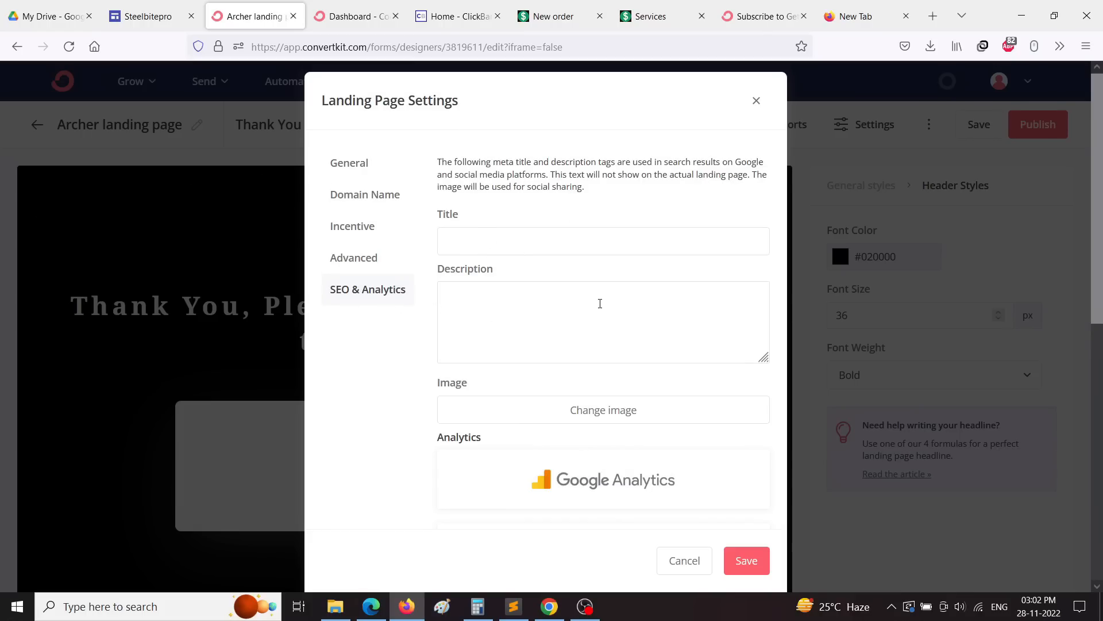
Step: Return to General with 'Redirect to an external page' kept, and save the settings
{"action": "left_click", "coordinate": [363, 266]}
{"action": "left_click", "coordinate": [347, 228]}
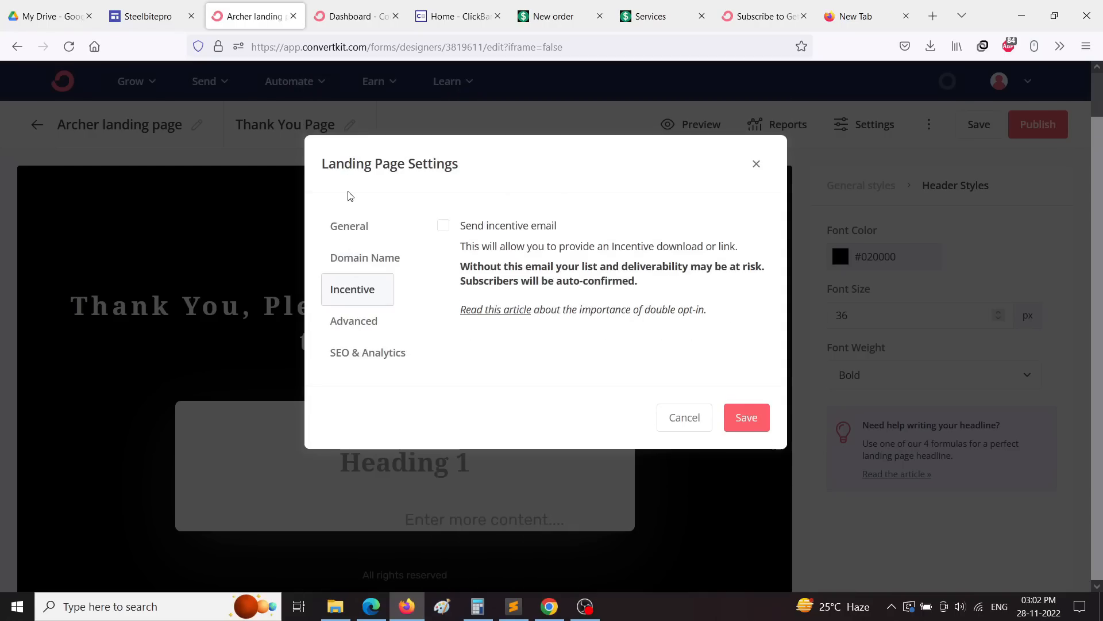
{"action": "left_click", "coordinate": [362, 257]}
{"action": "left_click", "coordinate": [356, 228]}
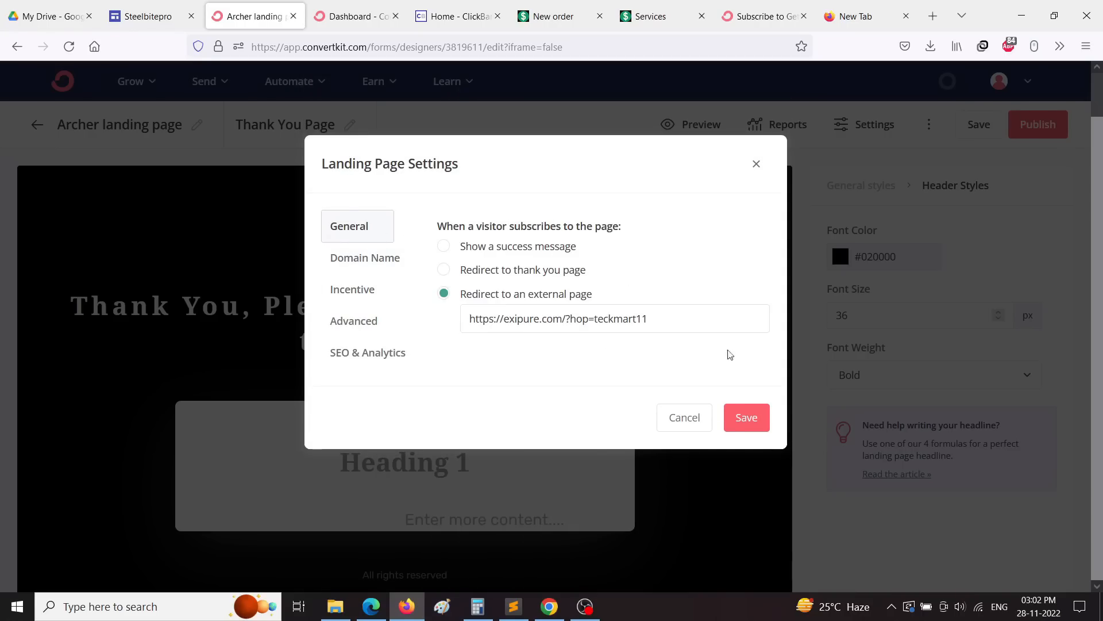
{"action": "left_click", "coordinate": [742, 417]}
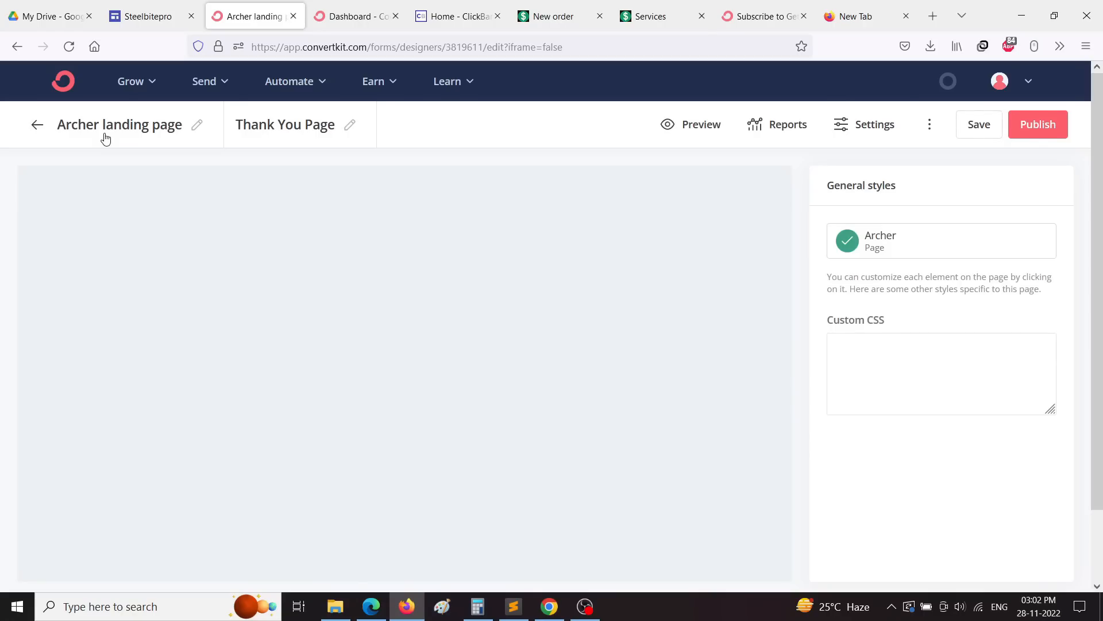
Step: Save and publish the Archer landing page, and copy its public share URL
{"action": "scroll", "coordinate": [530, 291], "scroll_direction": "down", "scroll_amount": 2}
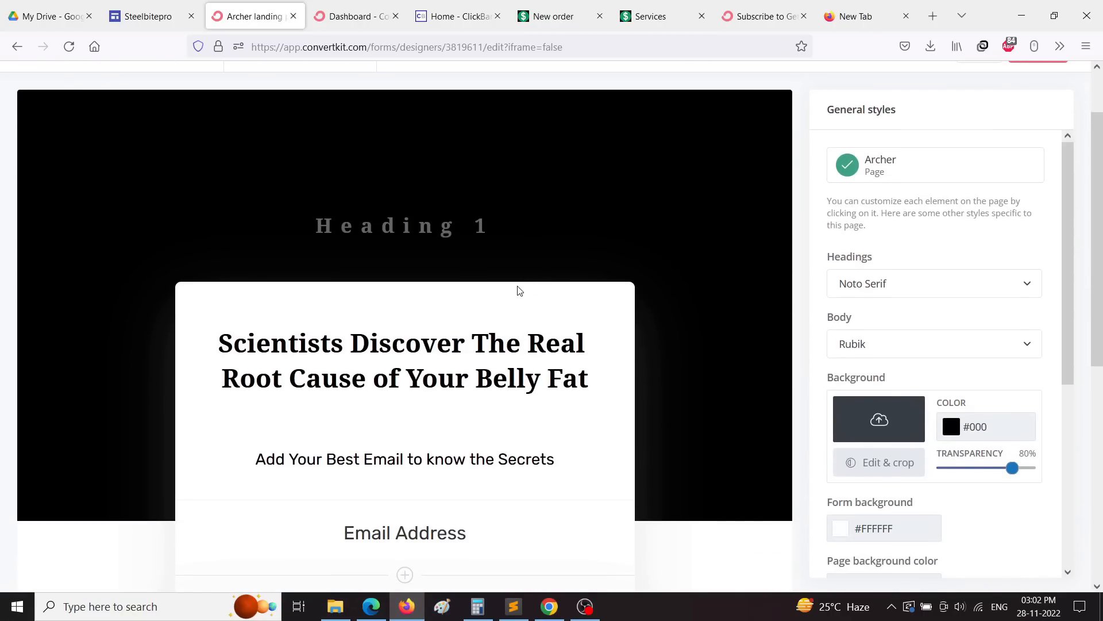
{"action": "scroll", "coordinate": [627, 288], "scroll_direction": "up", "scroll_amount": 2}
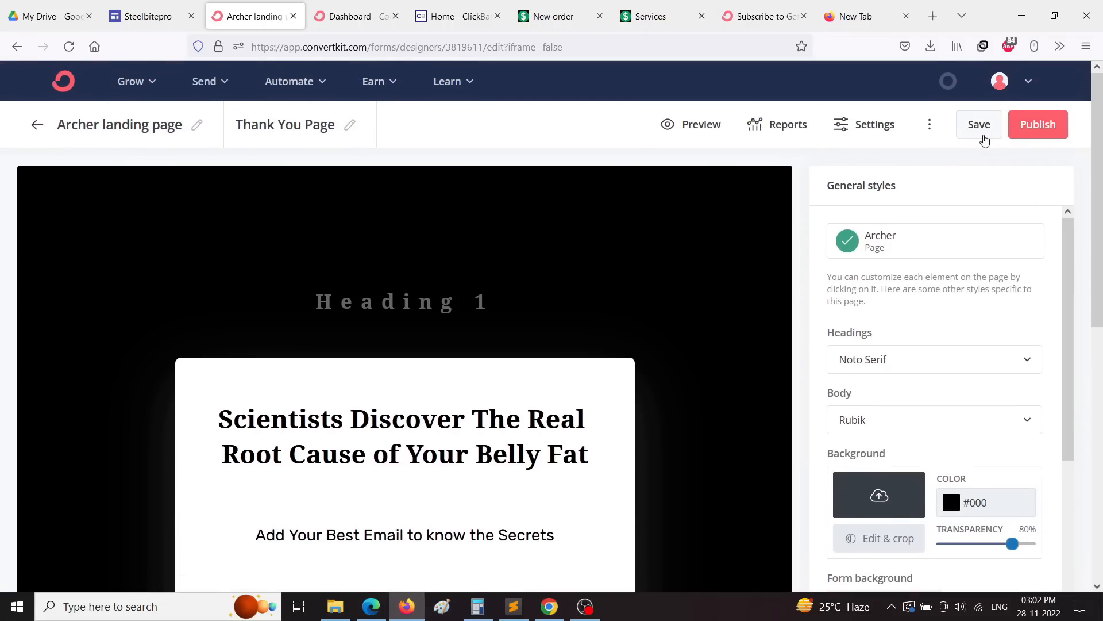
{"action": "left_click", "coordinate": [984, 138]}
{"action": "left_click", "coordinate": [1037, 124]}
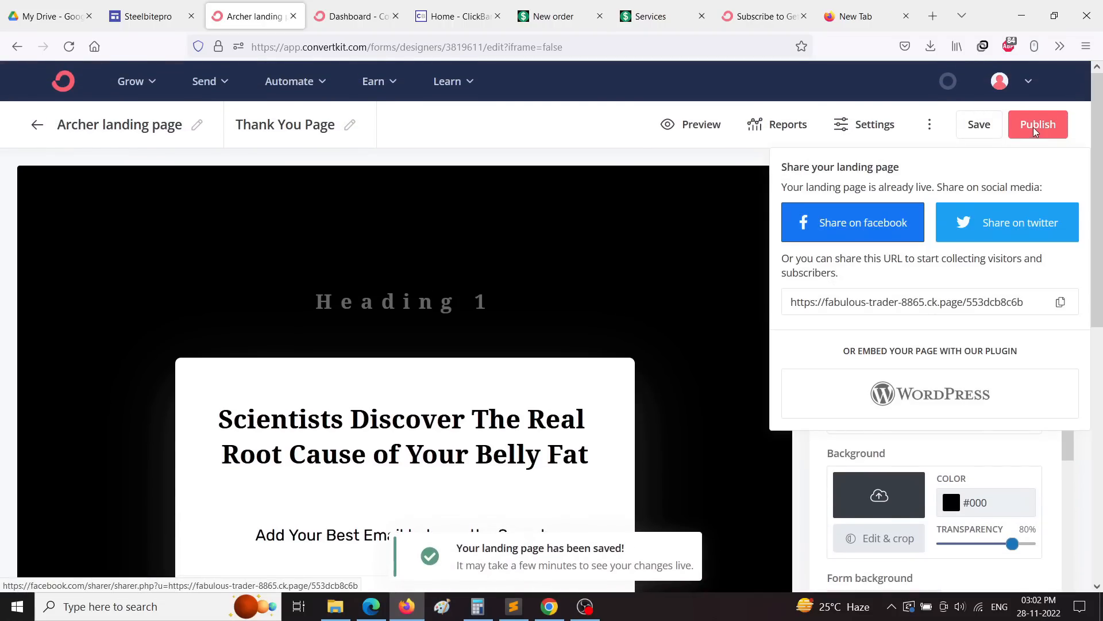
{"action": "left_click", "coordinate": [1061, 302]}
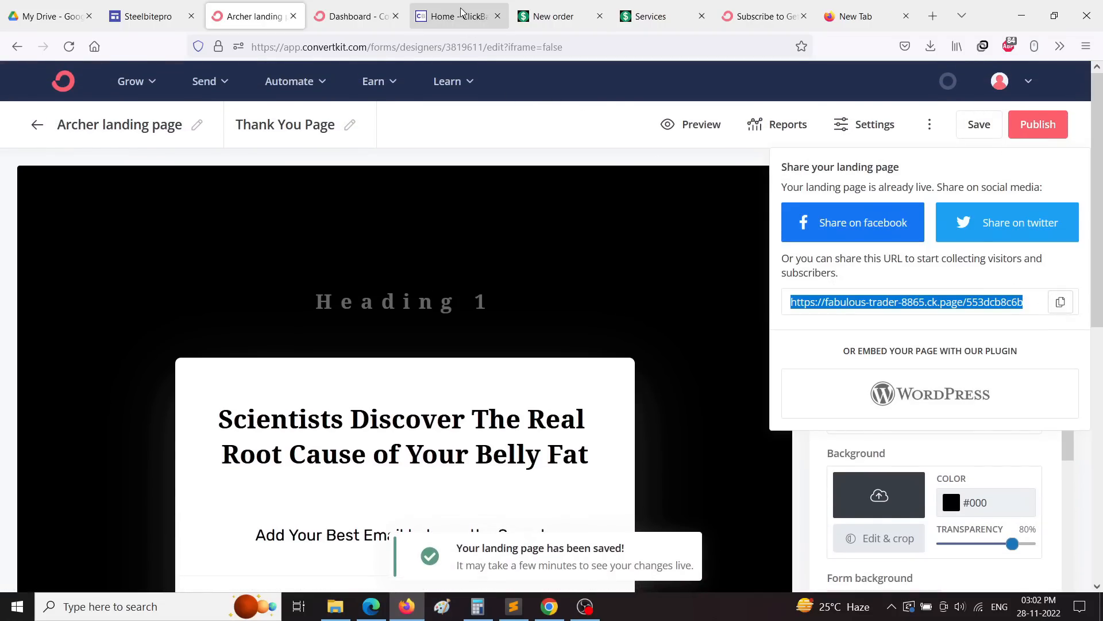
Step: Reload the Dashboard tab and select its address bar to paste the copied link
{"action": "left_click", "coordinate": [357, 20]}
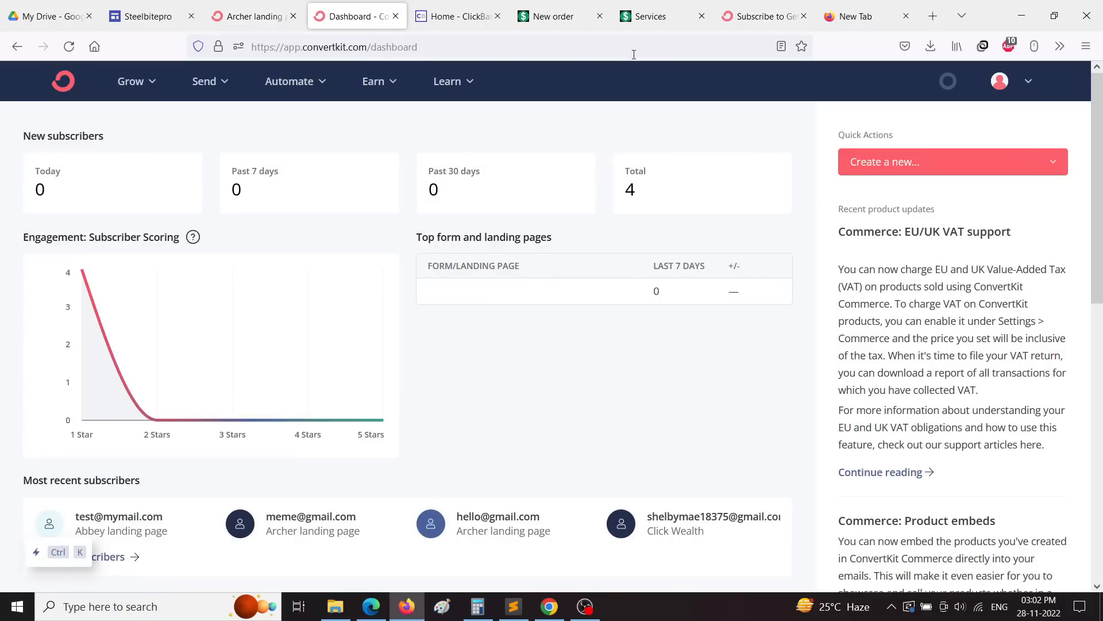
{"action": "left_click", "coordinate": [69, 47]}
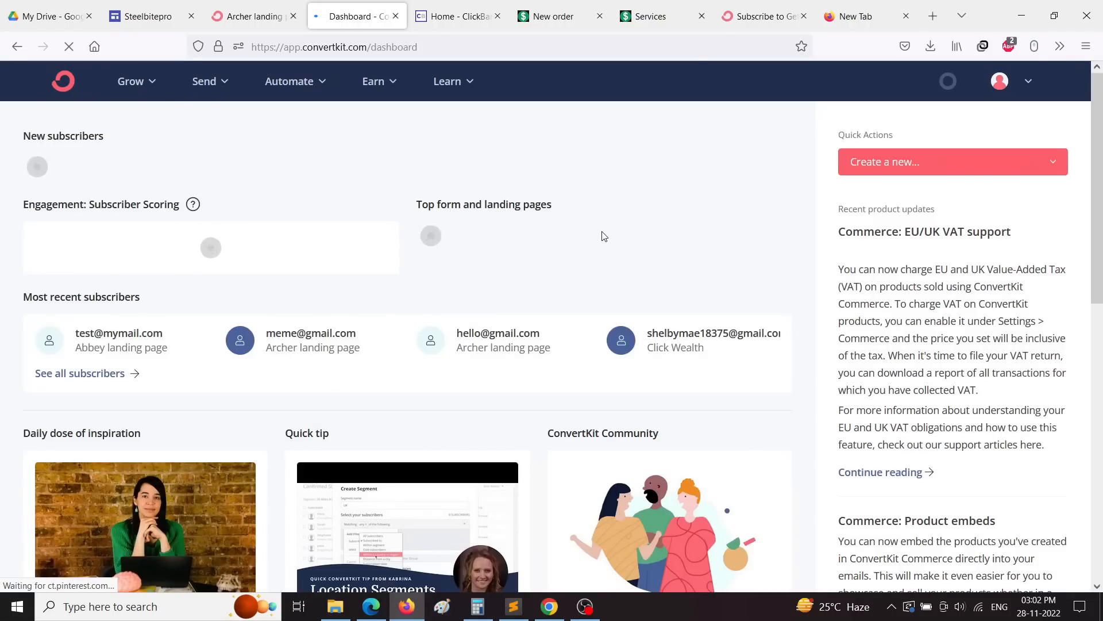
{"action": "scroll", "coordinate": [78, 345], "scroll_direction": "down", "scroll_amount": 1}
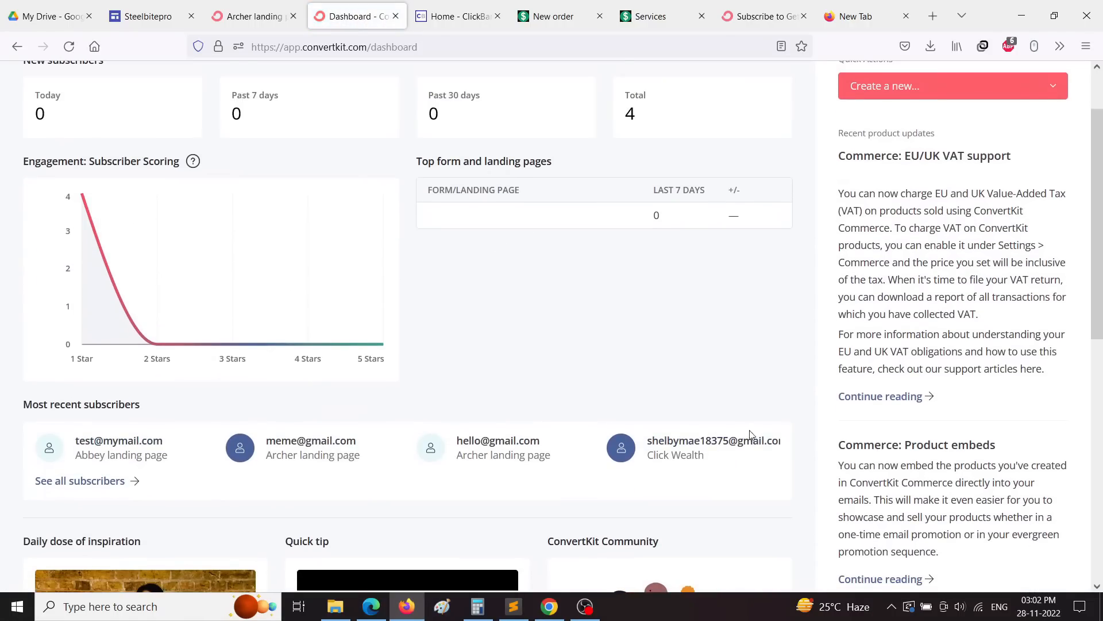
{"action": "scroll", "coordinate": [320, 449], "scroll_direction": "up", "scroll_amount": 1}
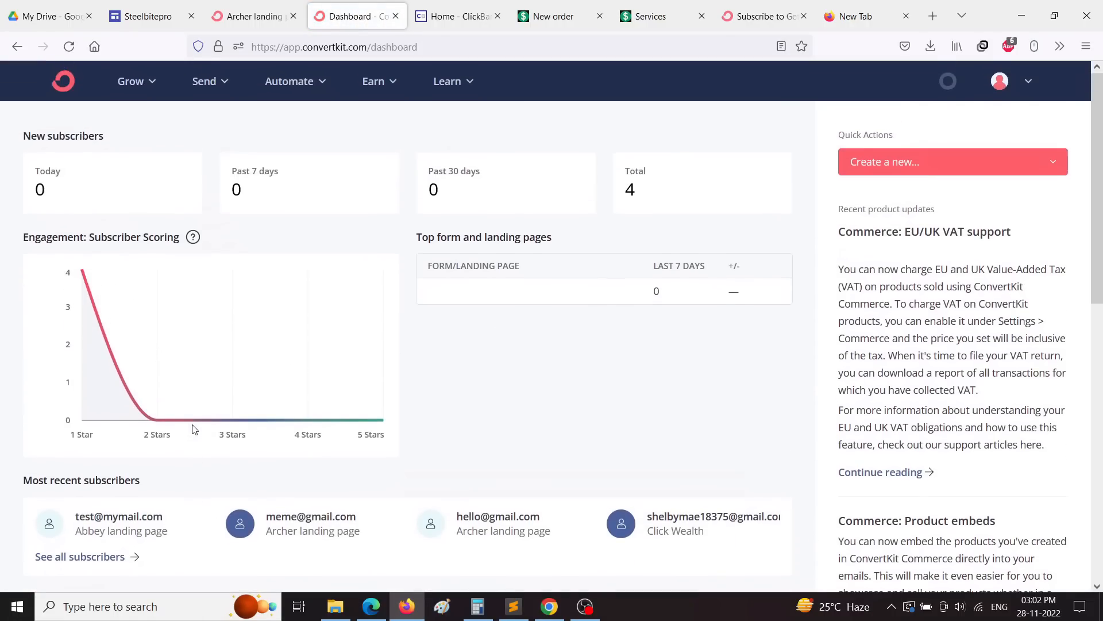
{"action": "left_click", "coordinate": [453, 54]}
{"action": "right_click", "coordinate": [453, 54]}
Step: Load the live landing page from the pasted link
{"action": "left_click", "coordinate": [489, 185]}
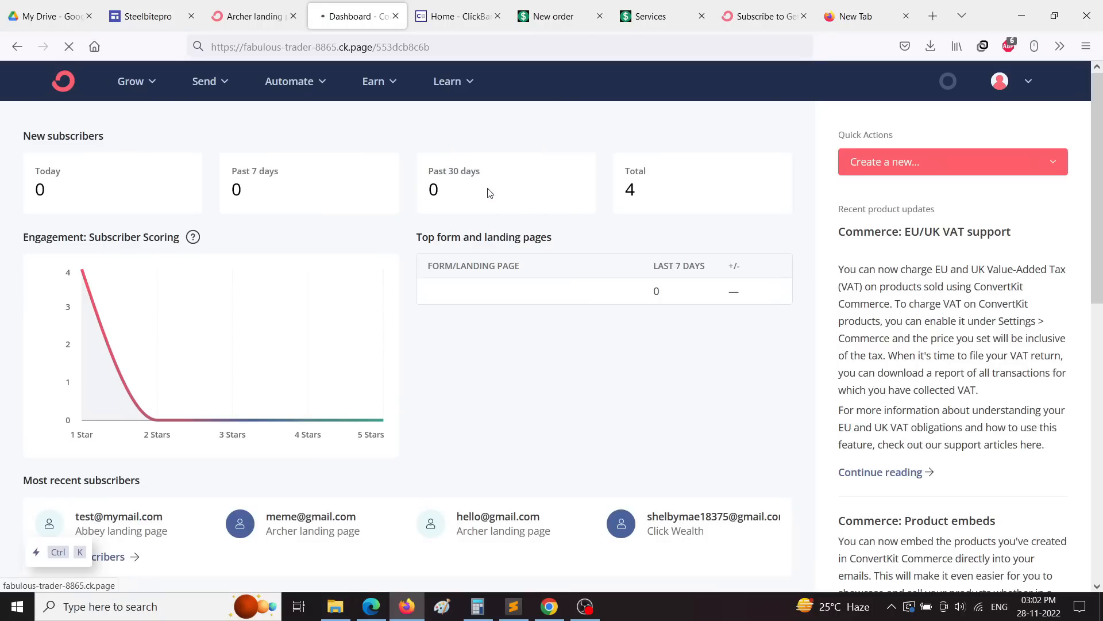
{"action": "scroll", "coordinate": [512, 235], "scroll_direction": "down", "scroll_amount": 5}
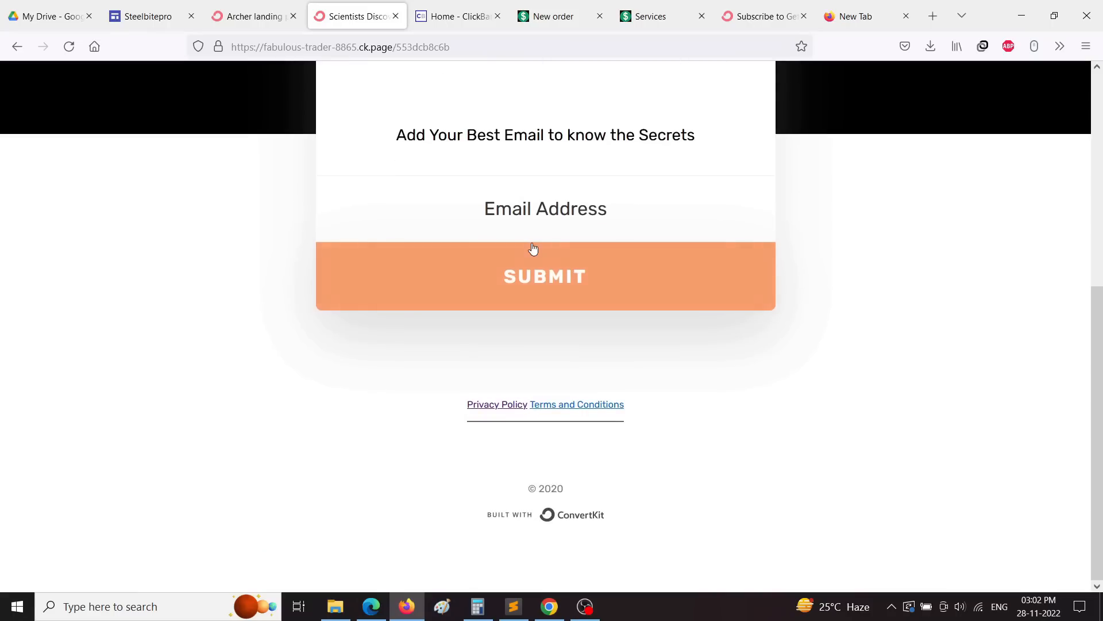
{"action": "scroll", "coordinate": [528, 312], "scroll_direction": "up", "scroll_amount": 1}
Step: Sign up with a saved test email and confirm the redirect to the Exipure sales page
{"action": "left_click", "coordinate": [621, 281]}
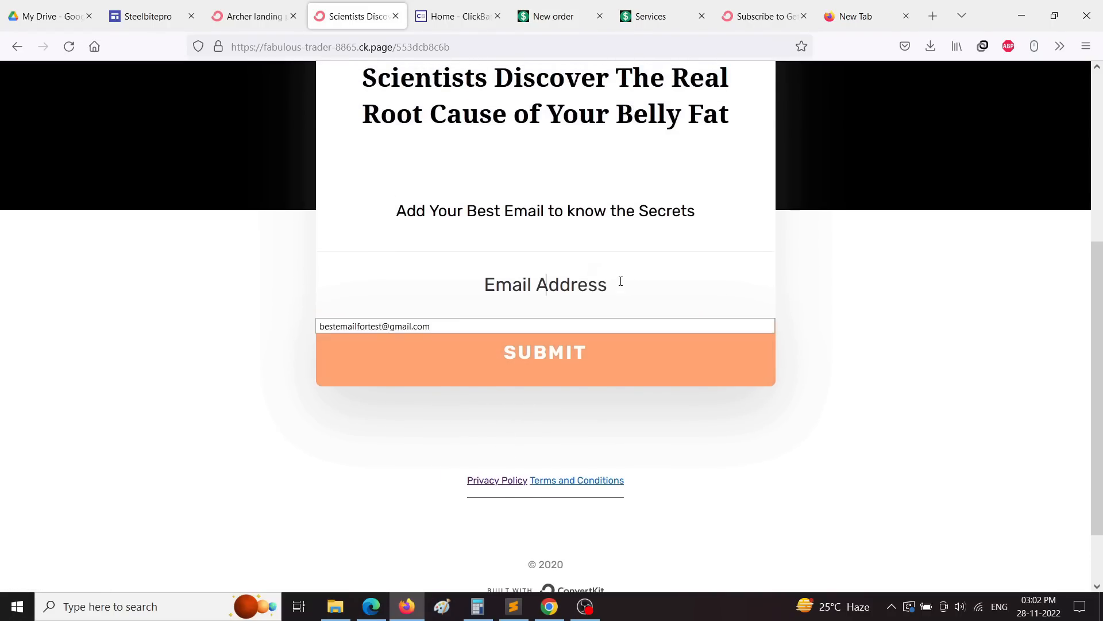
{"action": "left_click", "coordinate": [416, 326]}
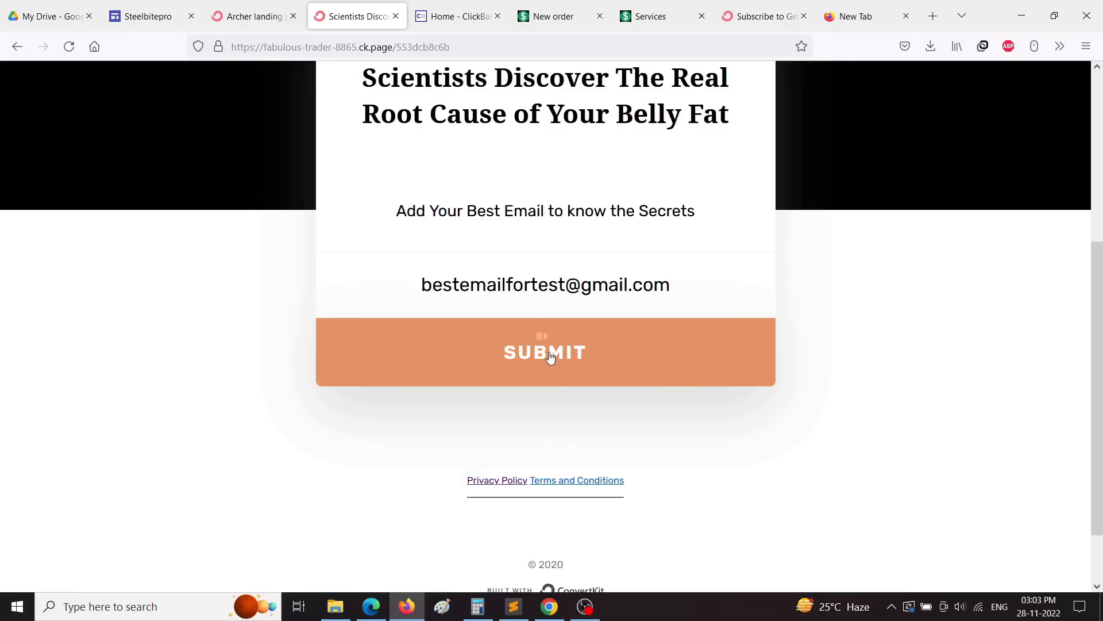
{"action": "left_click", "coordinate": [550, 356]}
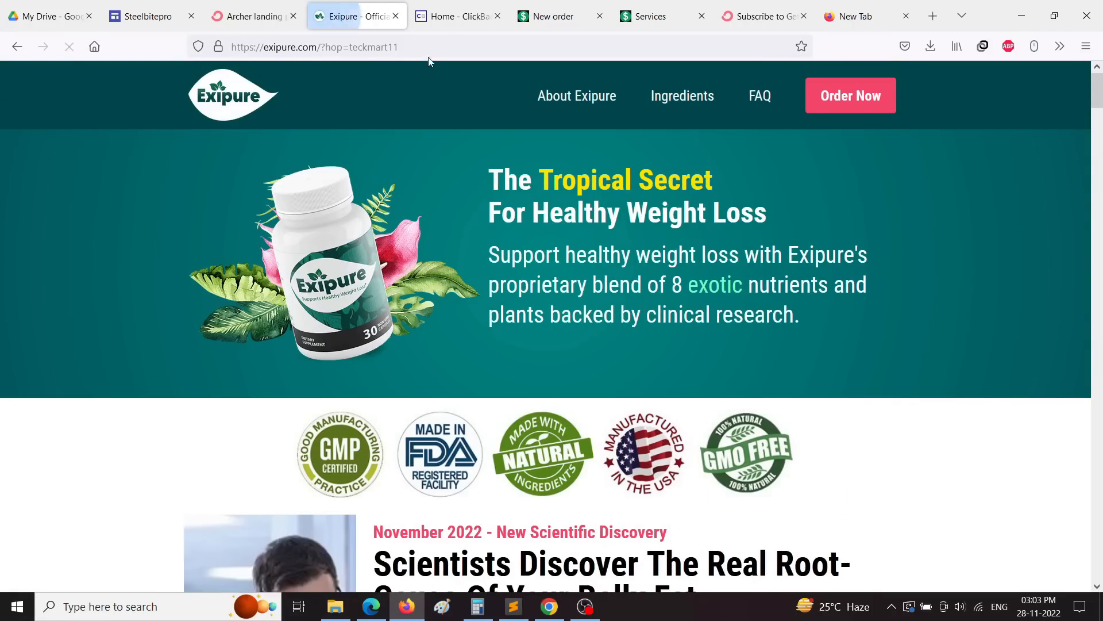
{"action": "scroll", "coordinate": [471, 275], "scroll_direction": "down", "scroll_amount": 15}
{"action": "scroll", "coordinate": [474, 294], "scroll_direction": "down", "scroll_amount": 20}
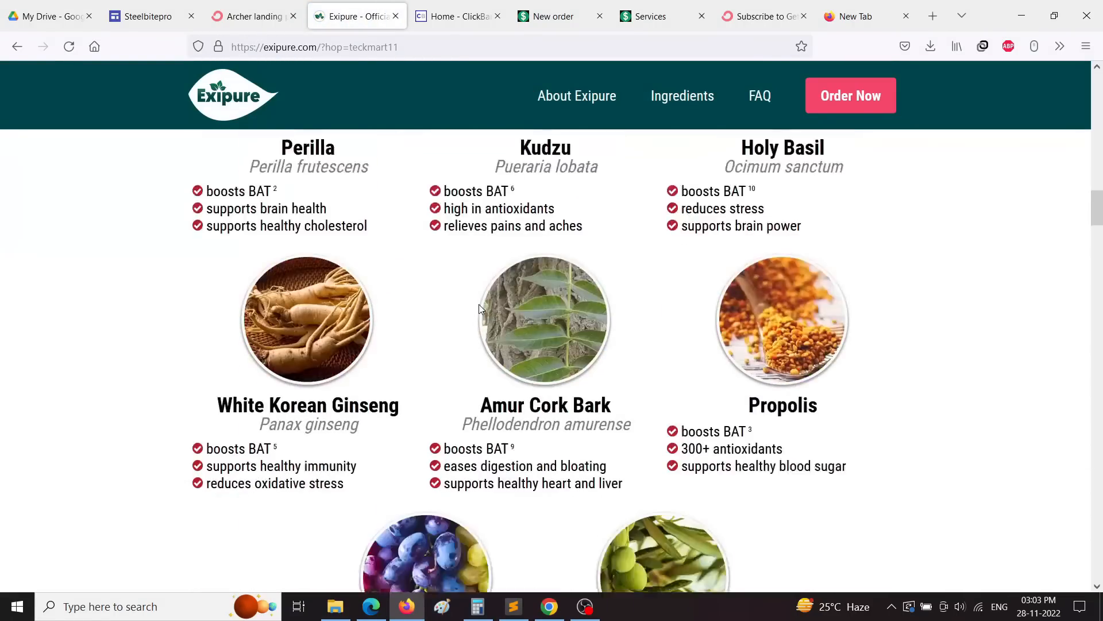
{"action": "scroll", "coordinate": [482, 354], "scroll_direction": "down", "scroll_amount": 9}
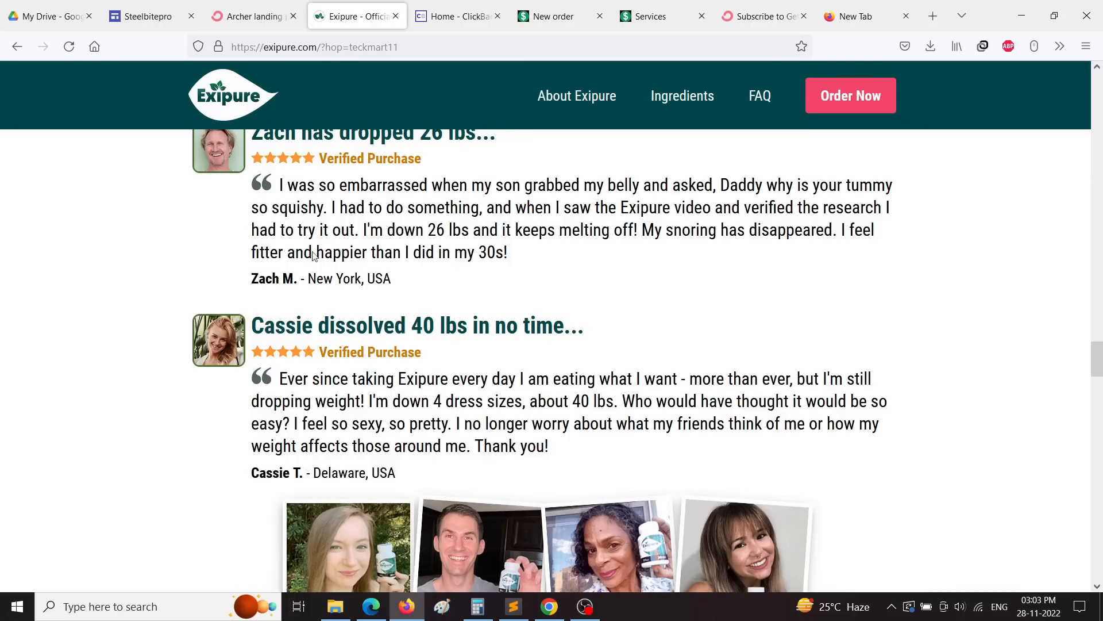
{"action": "left_click", "coordinate": [253, 16]}
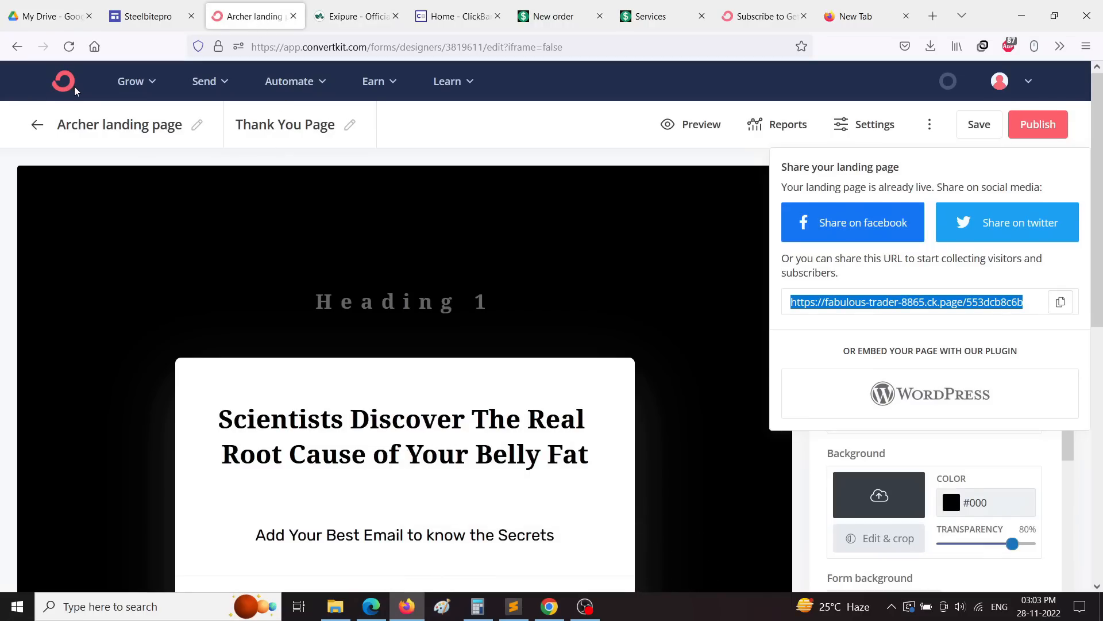
Step: Open the ConvertKit dashboard in a new tab from the logo link
{"action": "left_click", "coordinate": [732, 17]}
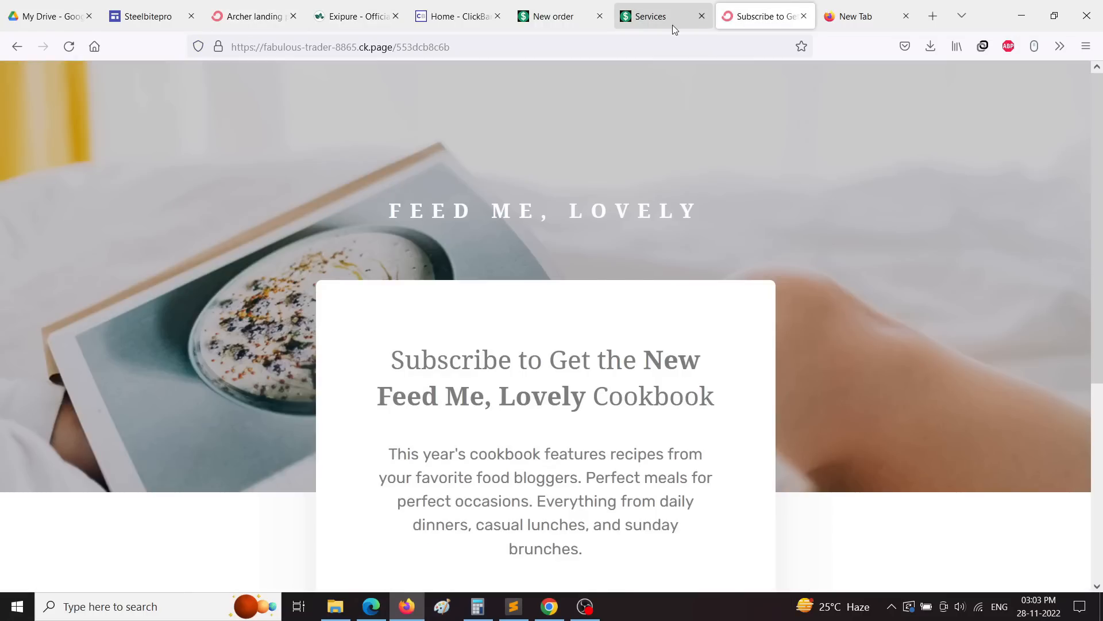
{"action": "left_click", "coordinate": [245, 21]}
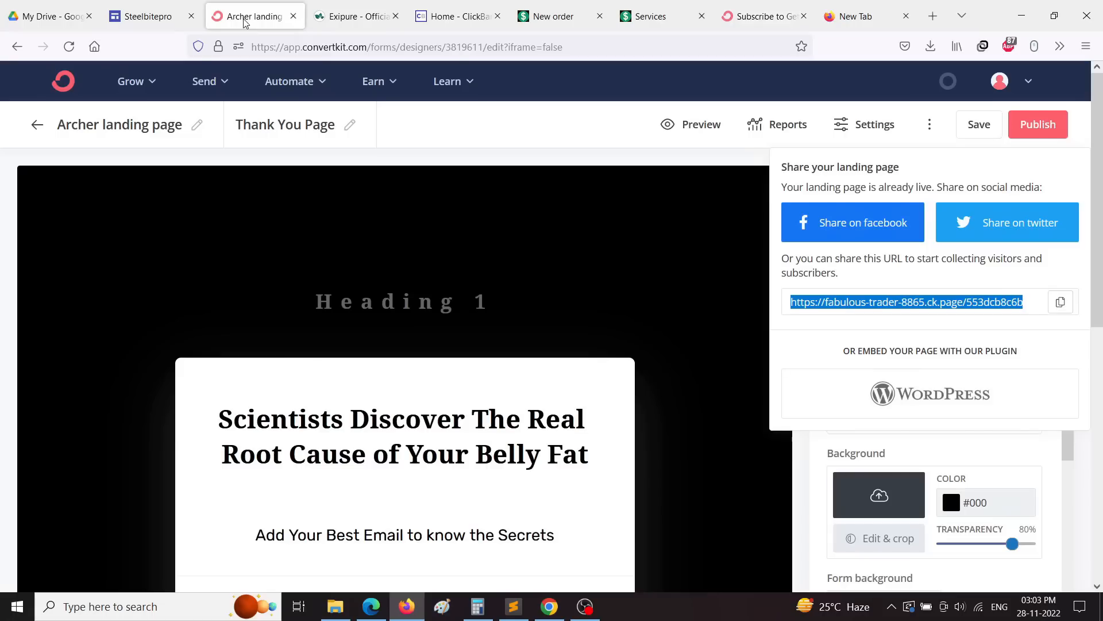
{"action": "right_click", "coordinate": [60, 82]}
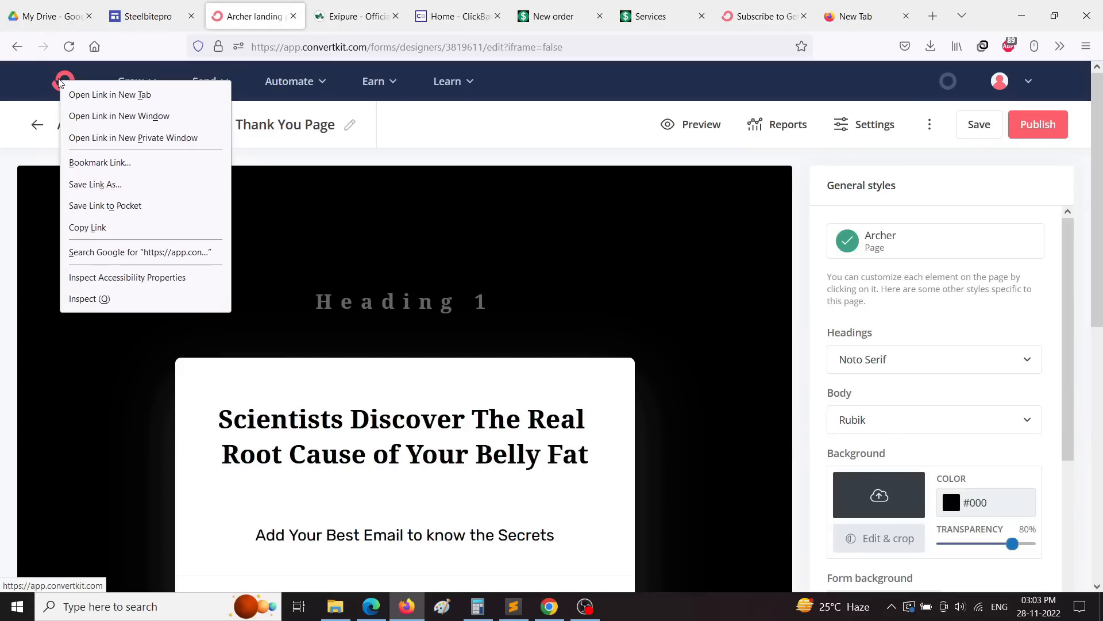
{"action": "left_click", "coordinate": [101, 95]}
{"action": "left_click", "coordinate": [317, 23]}
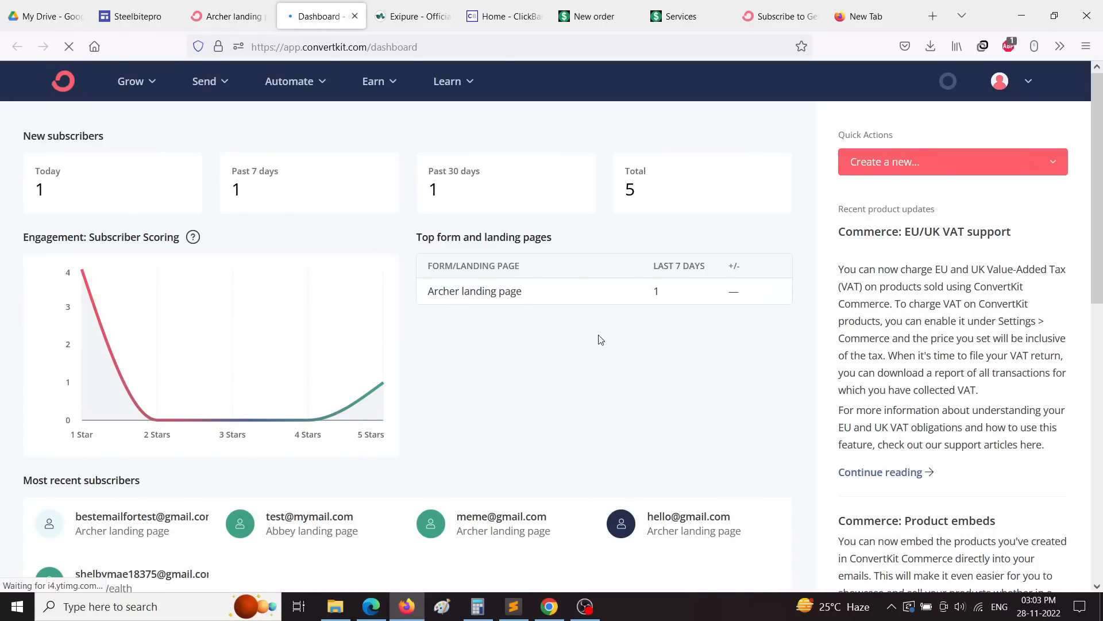
Step: Check the newest subscriber's details, then go back to the dashboard
{"action": "scroll", "coordinate": [601, 339], "scroll_direction": "down", "scroll_amount": 5}
{"action": "left_click", "coordinate": [141, 215]}
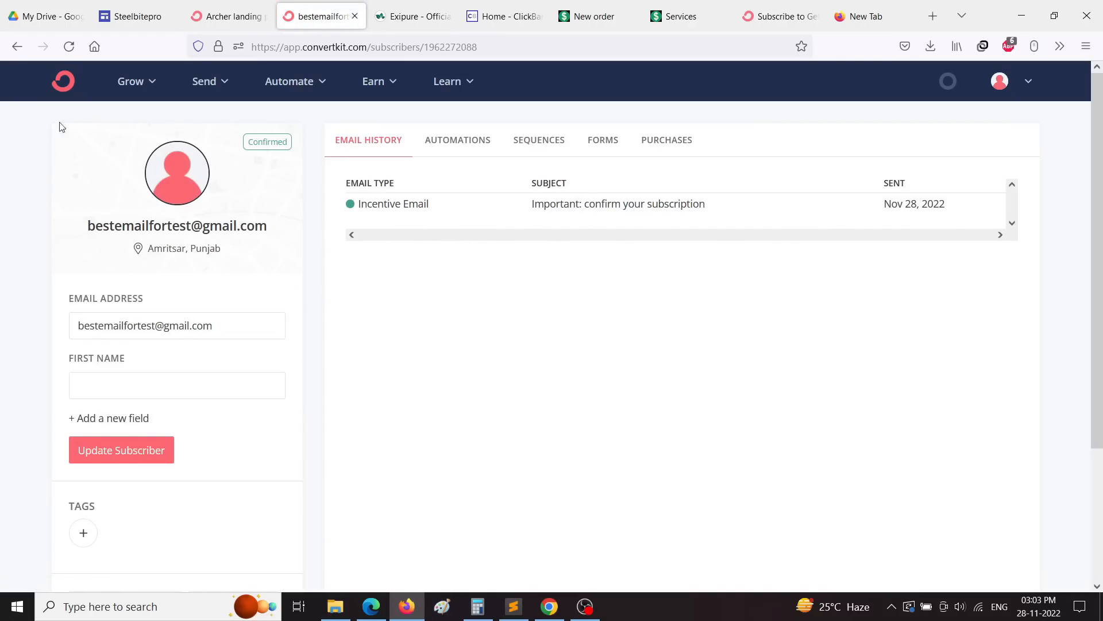
{"action": "left_click", "coordinate": [17, 47]}
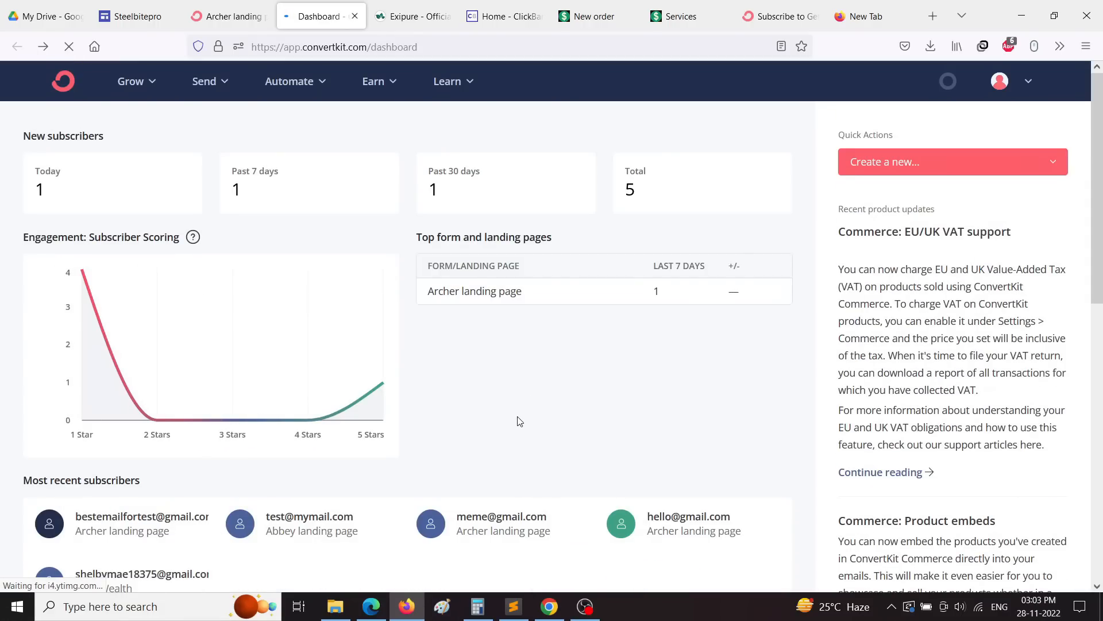
Step: Set the Archer landing page's General option to 'Redirect to thank you page' and save
{"action": "left_click", "coordinate": [227, 10]}
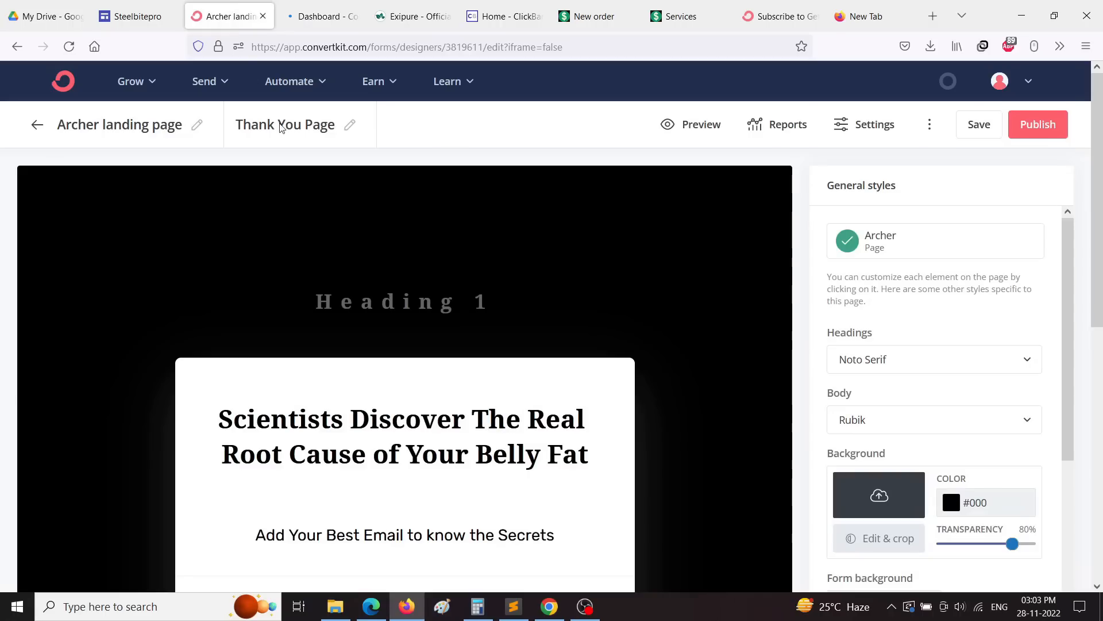
{"action": "left_click", "coordinate": [872, 137]}
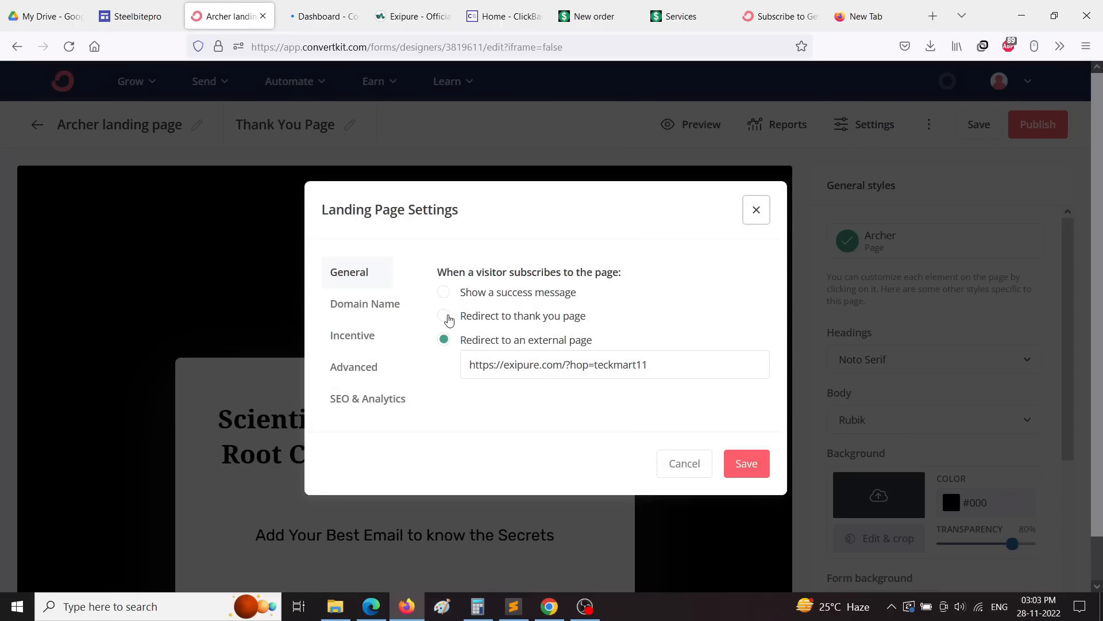
{"action": "left_click", "coordinate": [446, 316]}
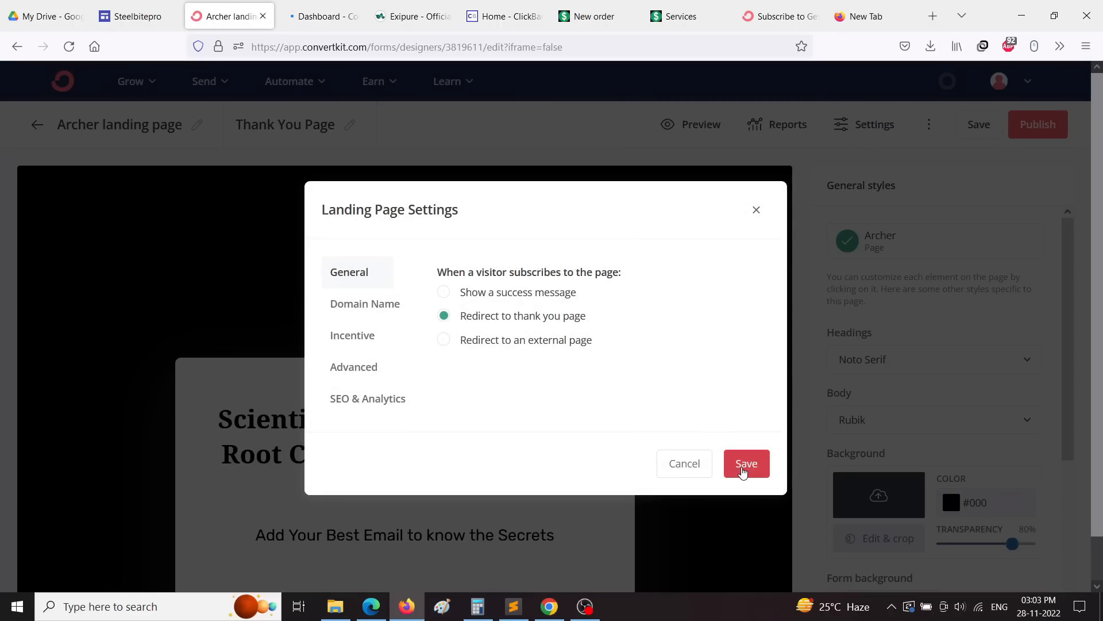
{"action": "left_click", "coordinate": [745, 463]}
{"action": "scroll", "coordinate": [402, 310], "scroll_direction": "down", "scroll_amount": 4}
{"action": "left_click", "coordinate": [406, 314]}
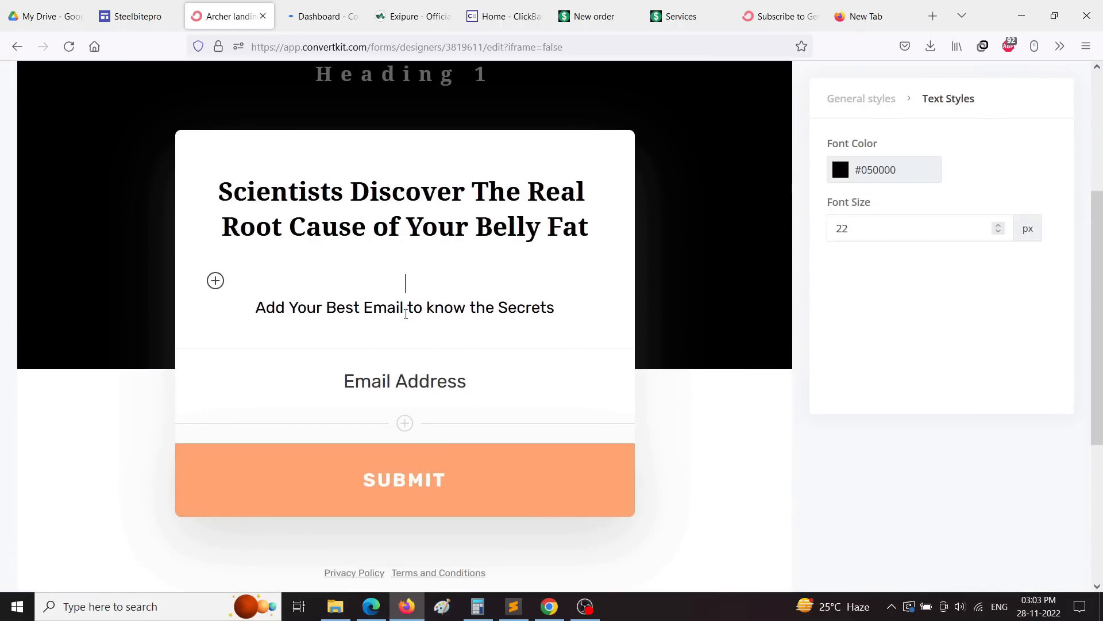
{"action": "scroll", "coordinate": [624, 404], "scroll_direction": "up", "scroll_amount": 4}
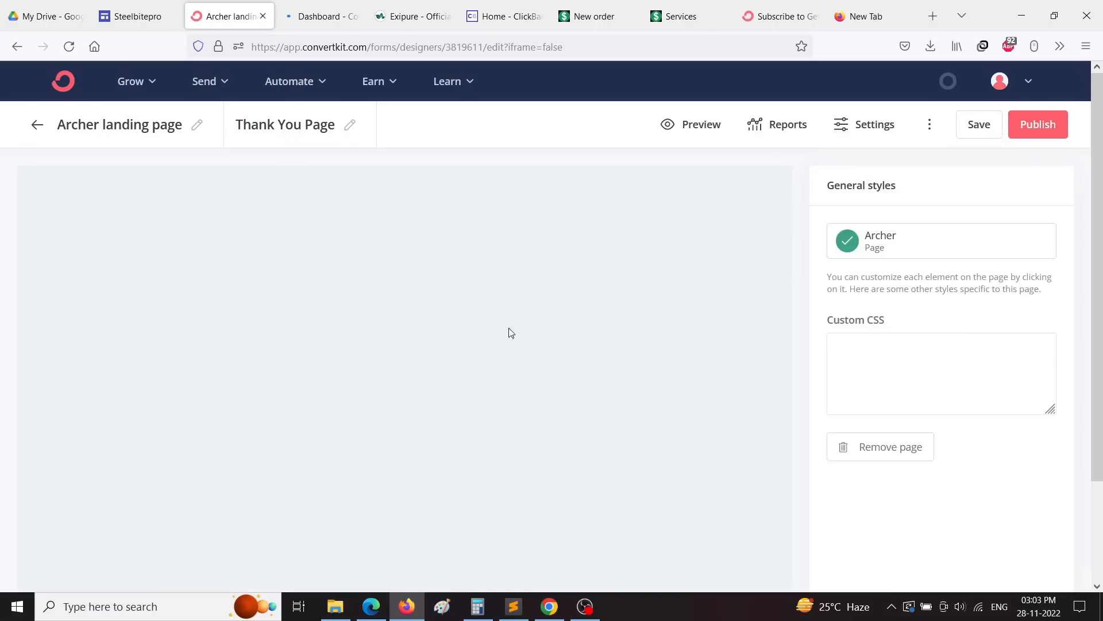
Step: Replace the Heading 1 placeholder with the text 'CLick Here To see the solution'
{"action": "scroll", "coordinate": [344, 389], "scroll_direction": "down", "scroll_amount": 2}
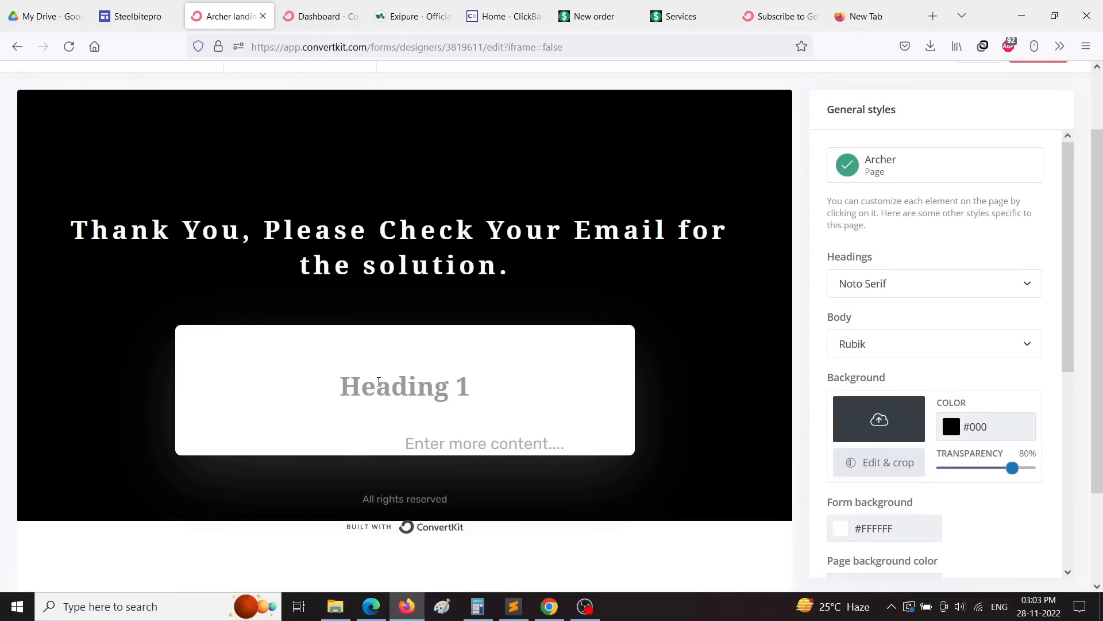
{"action": "left_click", "coordinate": [504, 394]}
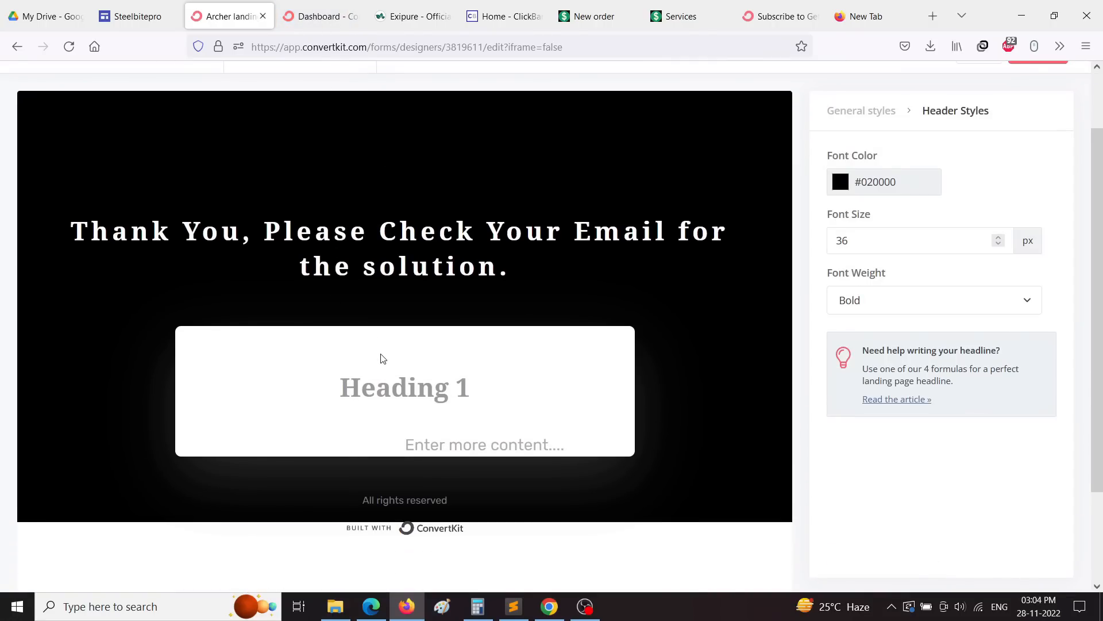
{"action": "type", "text": "Ch"}
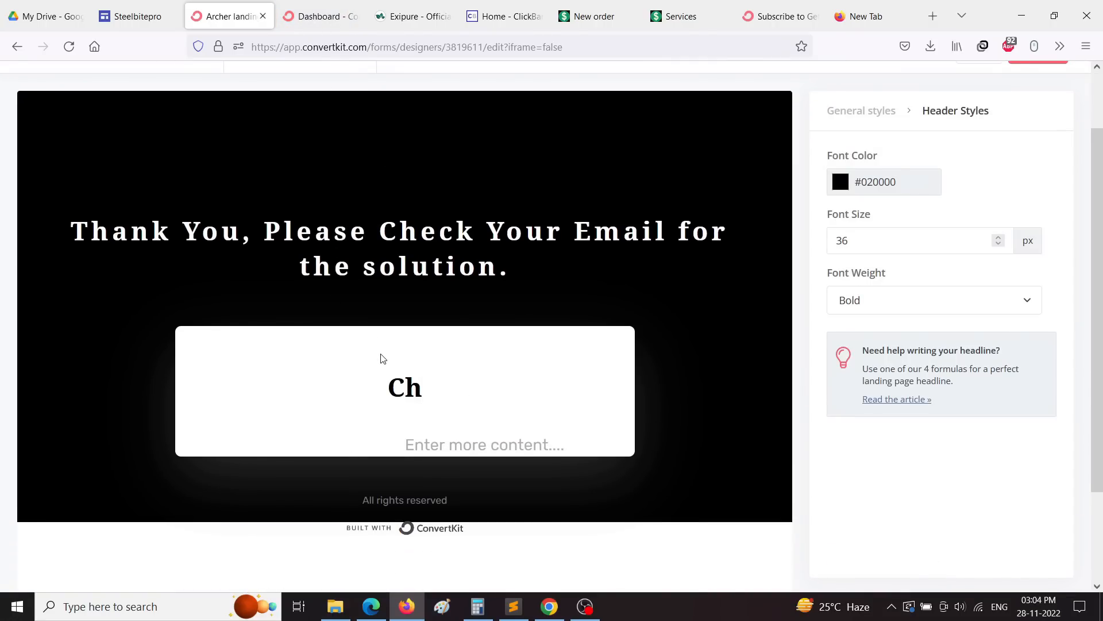
{"action": "key", "text": "BackSpace"}
{"action": "type", "text": "Lick H"}
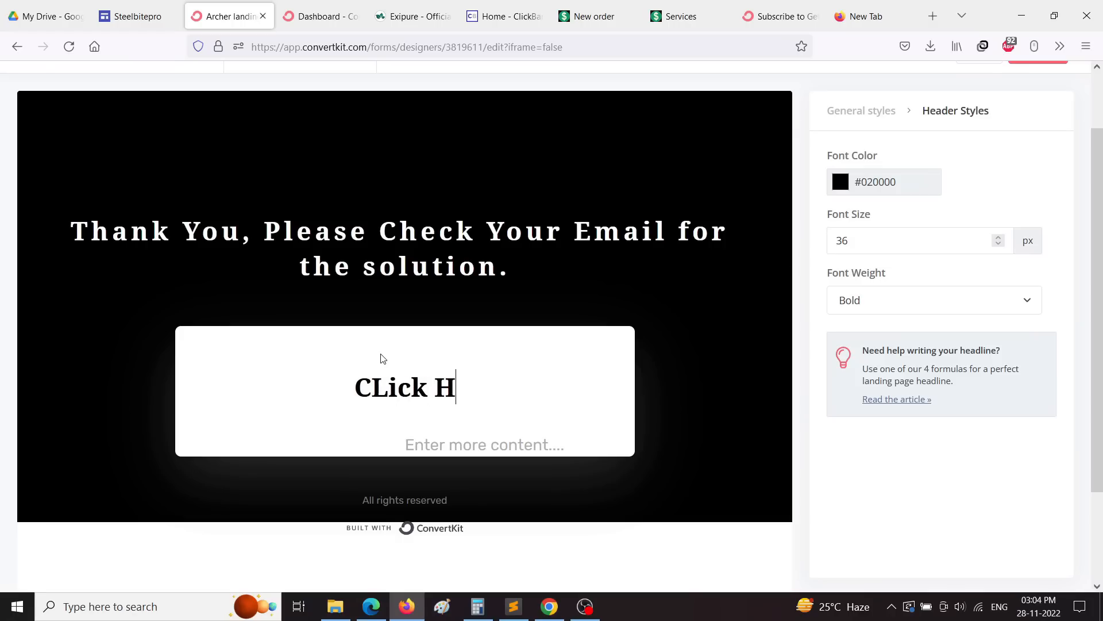
{"action": "type", "text": "ere"}
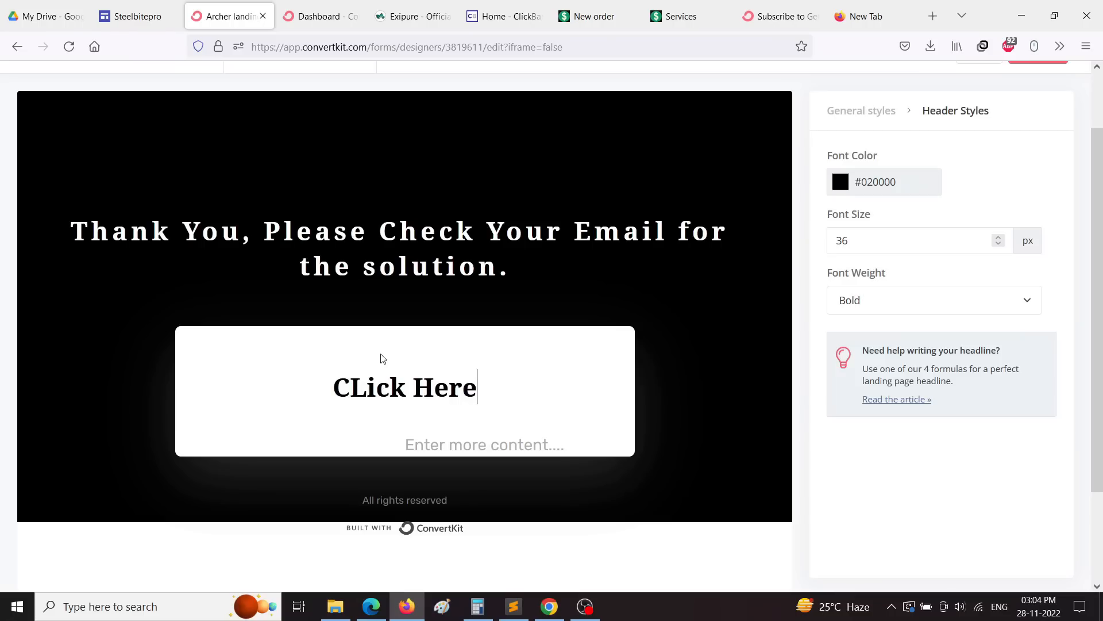
{"action": "type", "text": " To "}
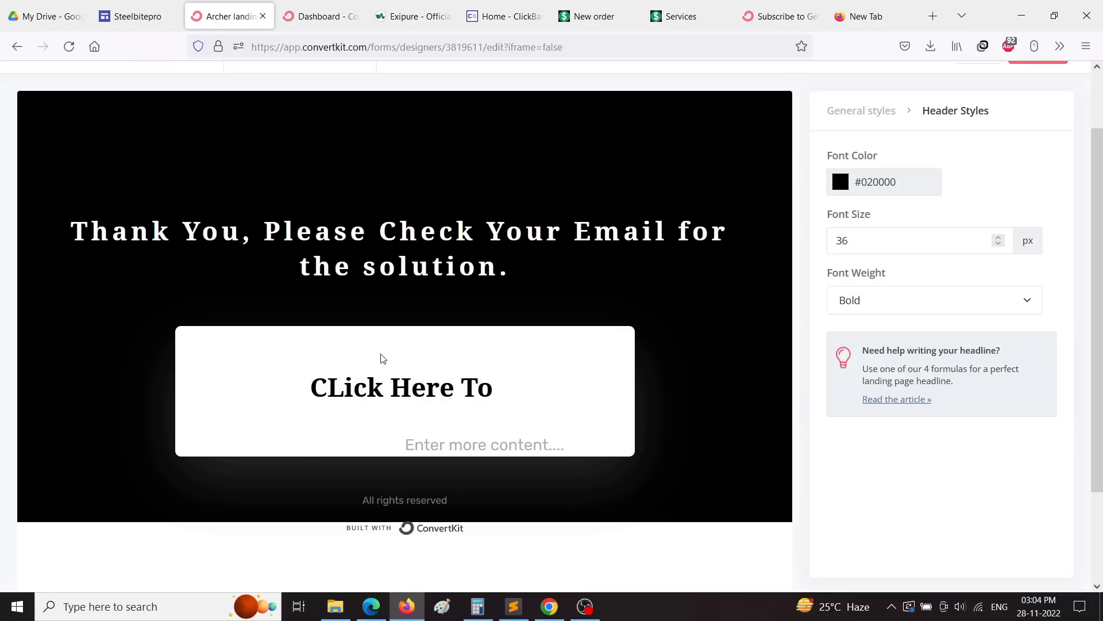
{"action": "type", "text": "see the"}
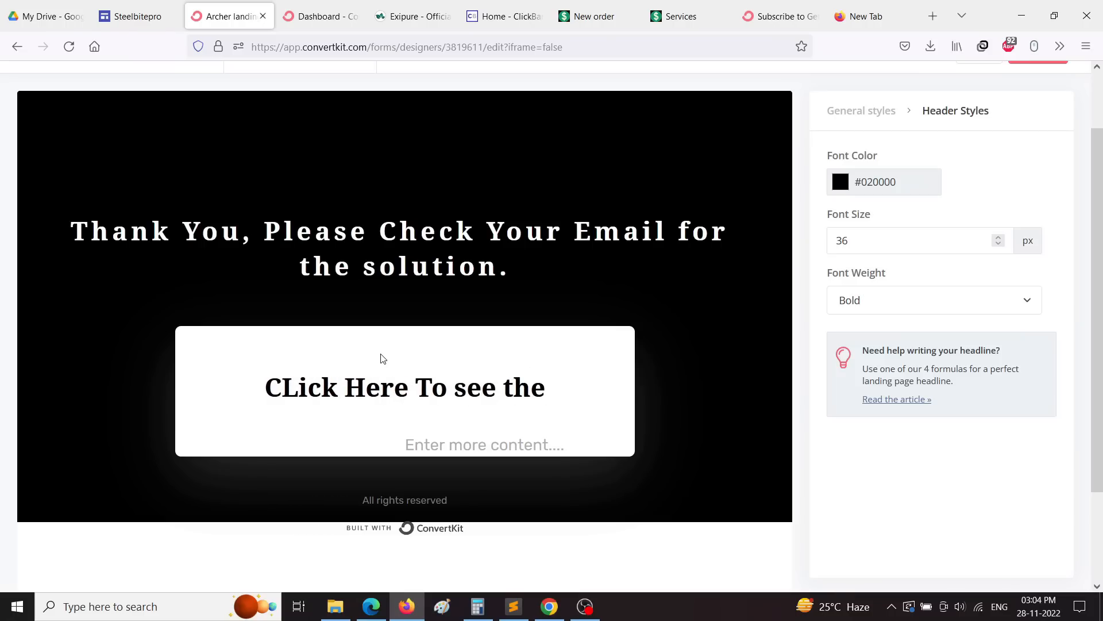
{"action": "type", "text": " solution"}
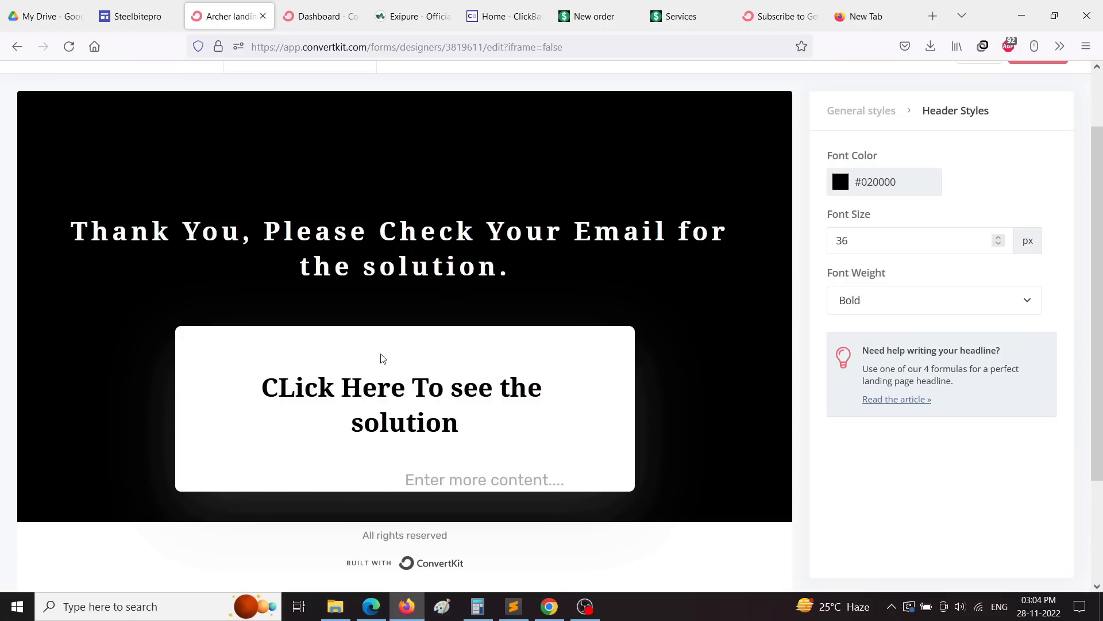
Step: Select the new heading text and view the page's general style settings
{"action": "triple_click", "coordinate": [383, 396]}
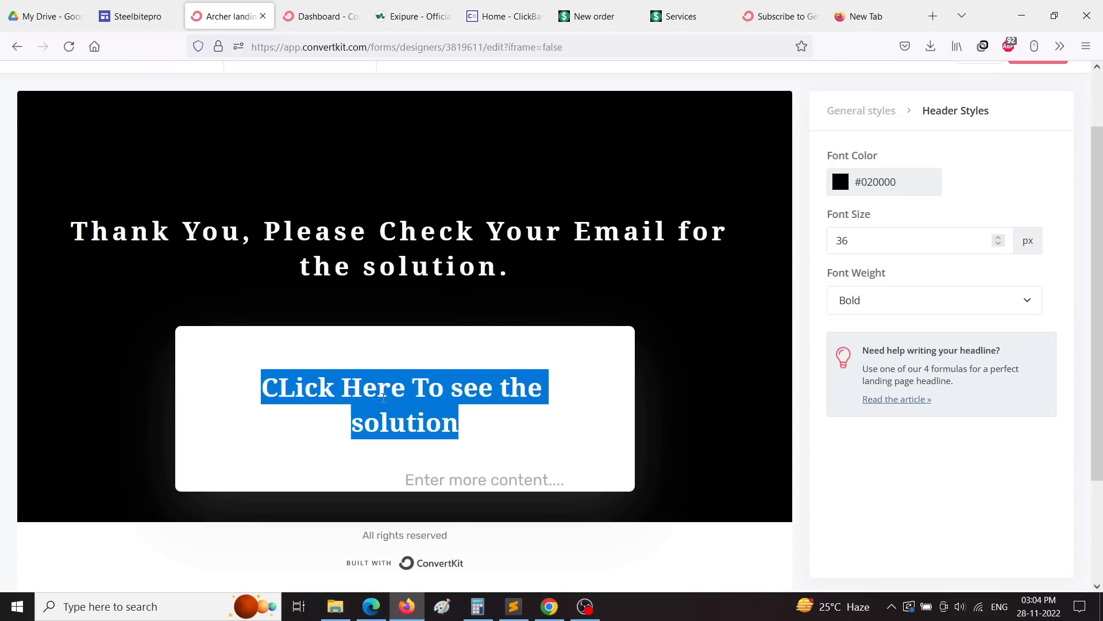
{"action": "scroll", "coordinate": [717, 235], "scroll_direction": "up", "scroll_amount": 2}
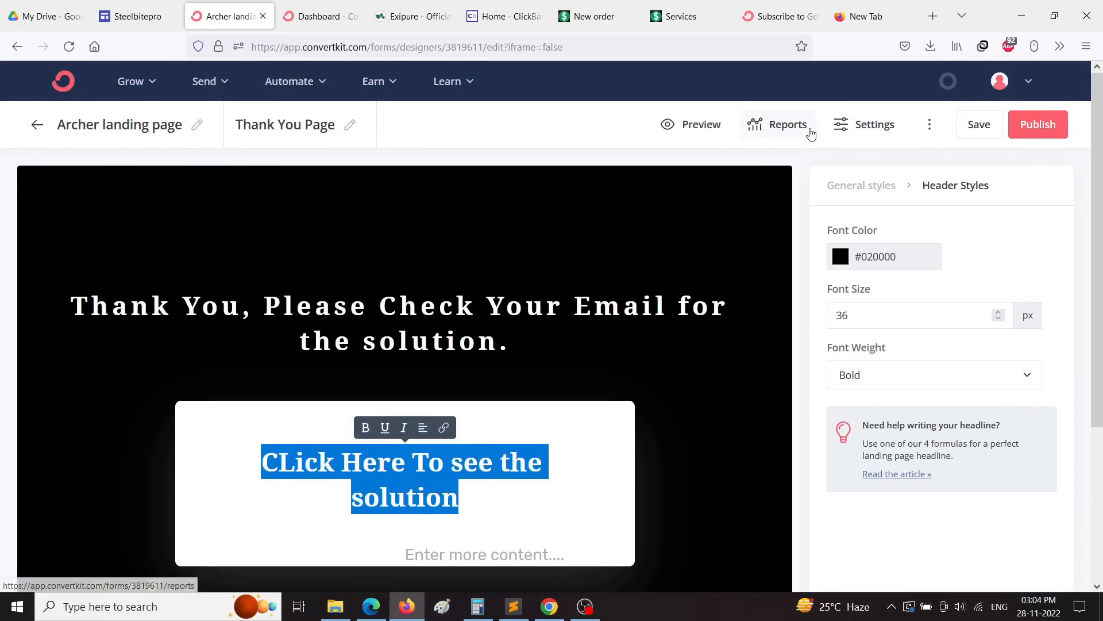
{"action": "scroll", "coordinate": [543, 413], "scroll_direction": "down", "scroll_amount": 3}
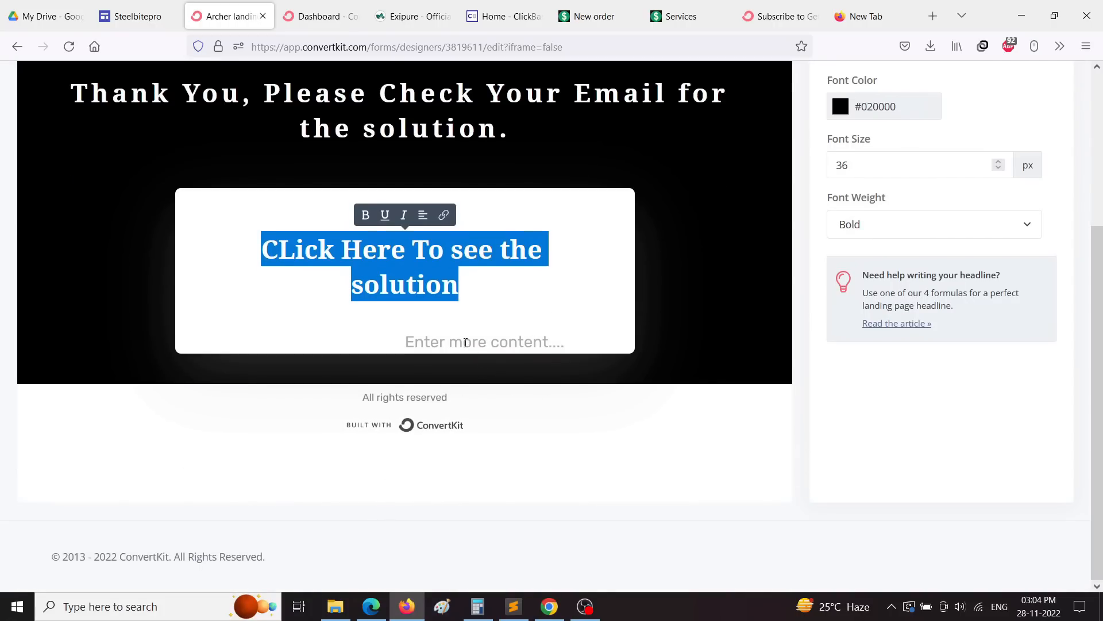
{"action": "left_click", "coordinate": [408, 341]}
{"action": "scroll", "coordinate": [655, 438], "scroll_direction": "up", "scroll_amount": 2}
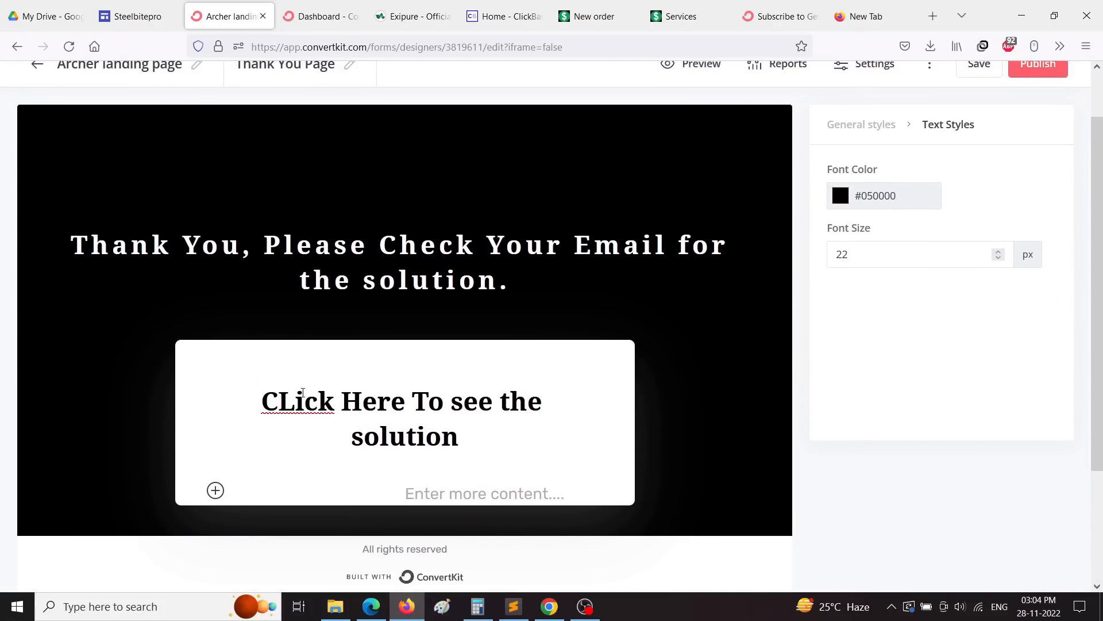
{"action": "left_click", "coordinate": [287, 407]}
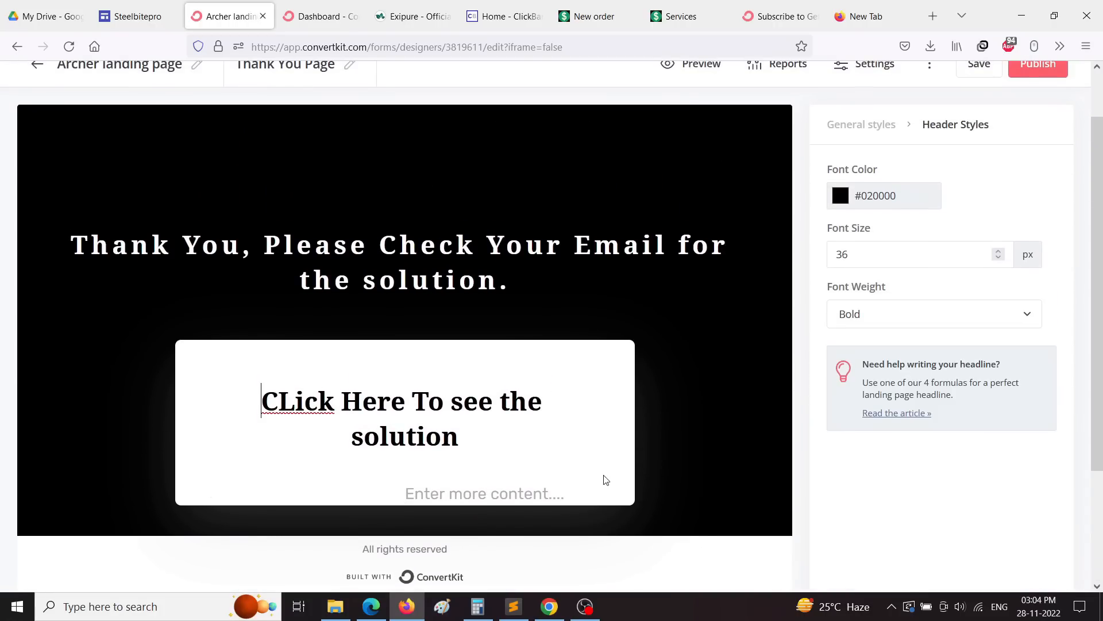
{"action": "scroll", "coordinate": [588, 487], "scroll_direction": "up", "scroll_amount": 2}
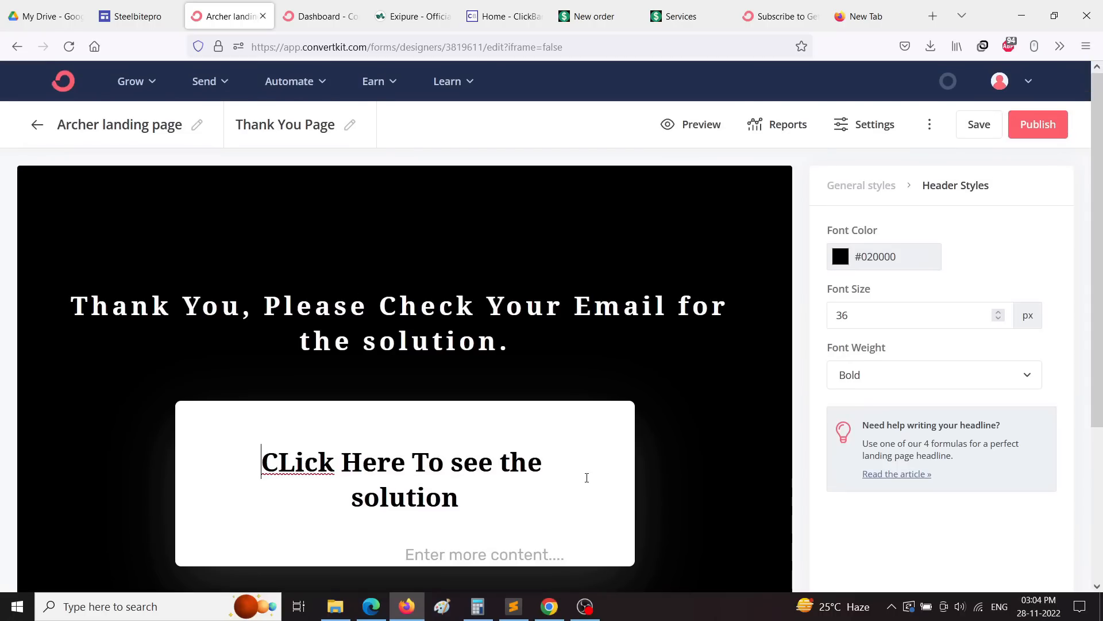
{"action": "left_click", "coordinate": [862, 186]}
{"action": "scroll", "coordinate": [926, 404], "scroll_direction": "down", "scroll_amount": 6}
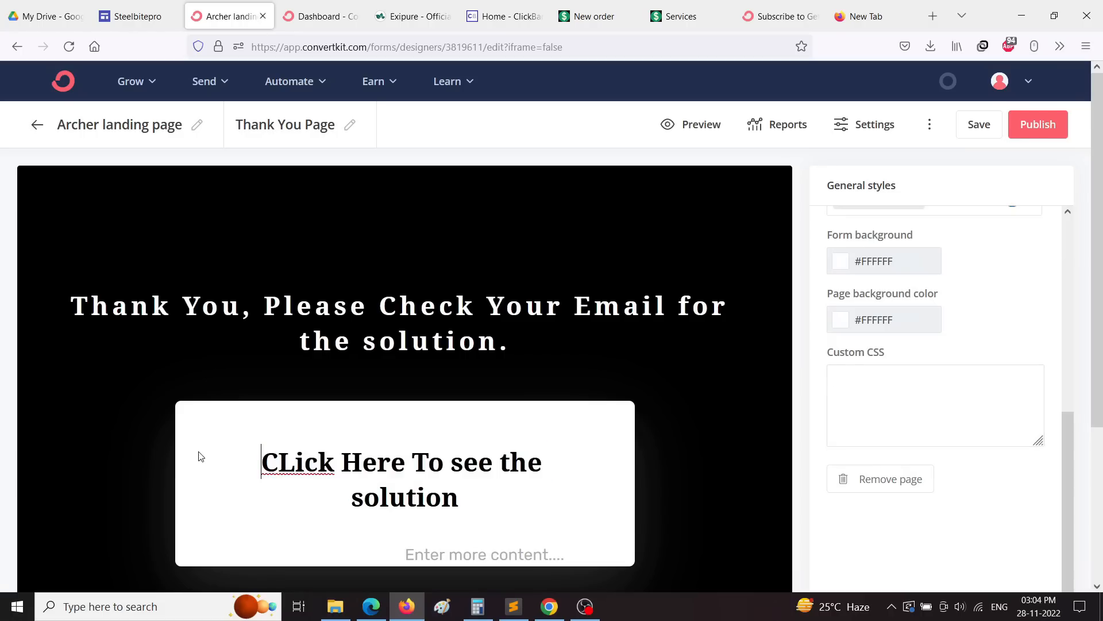
{"action": "left_click_drag", "start_coordinate": [201, 454], "coordinate": [505, 529]}
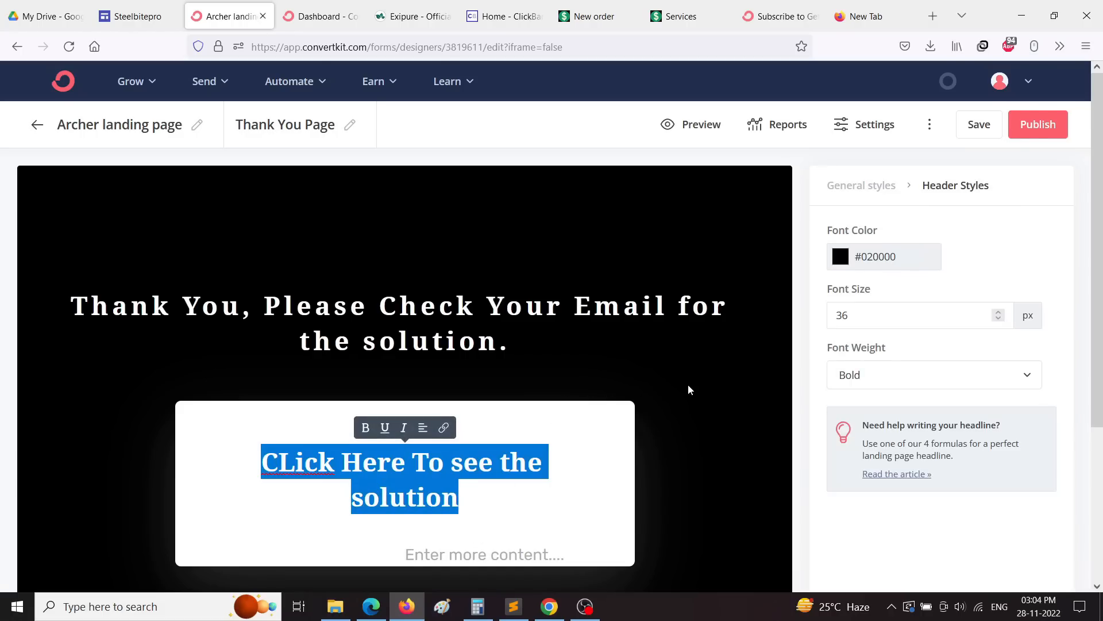
Step: Make the Thank You Page title editable, then open and close the landing page settings unchanged
{"action": "left_click", "coordinate": [352, 125]}
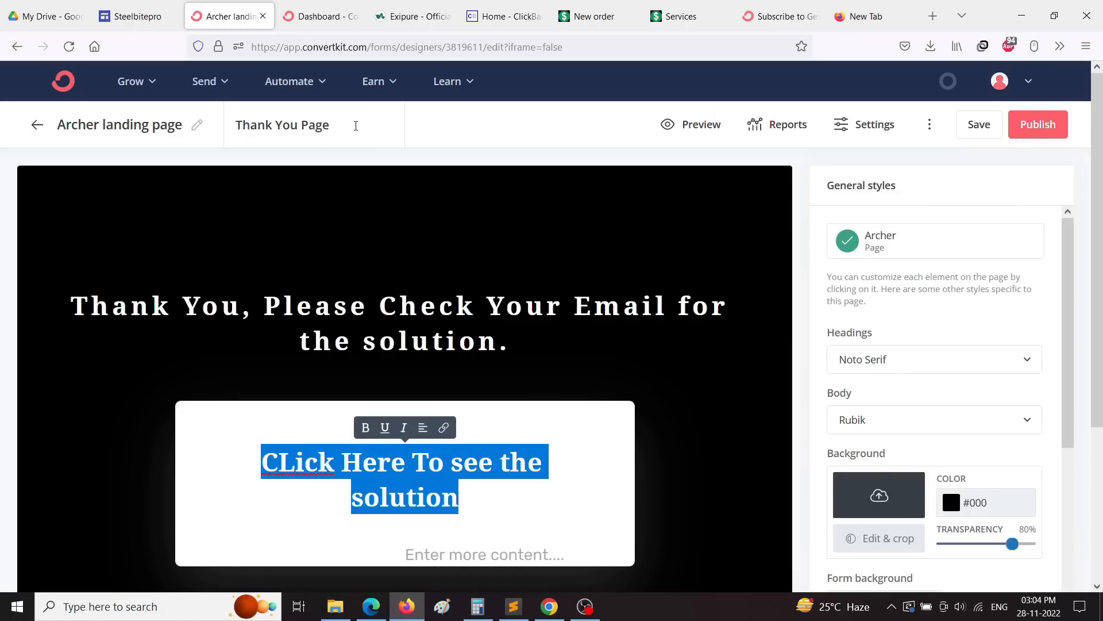
{"action": "scroll", "coordinate": [684, 374], "scroll_direction": "down", "scroll_amount": 4}
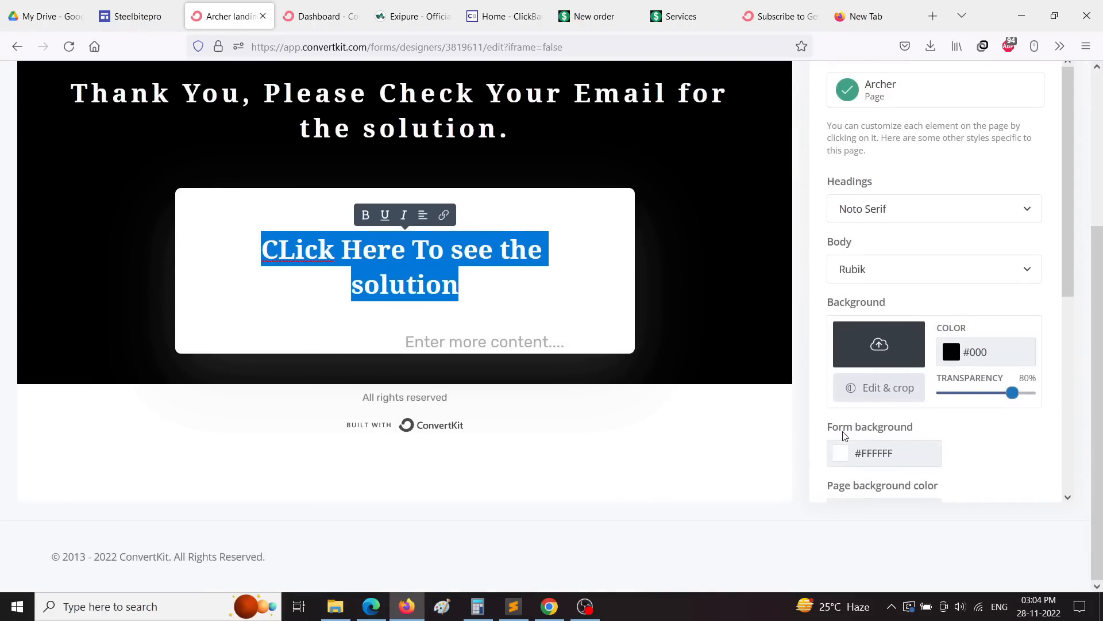
{"action": "scroll", "coordinate": [917, 337], "scroll_direction": "down", "scroll_amount": 4}
{"action": "scroll", "coordinate": [918, 337], "scroll_direction": "down", "scroll_amount": 2}
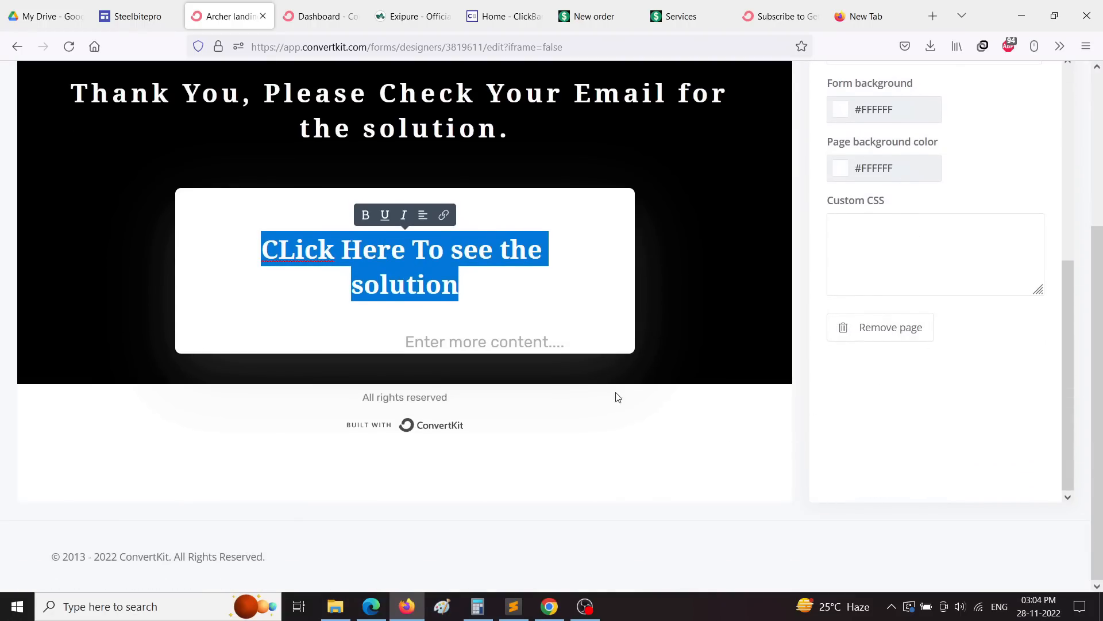
{"action": "scroll", "coordinate": [618, 397], "scroll_direction": "up", "scroll_amount": 4}
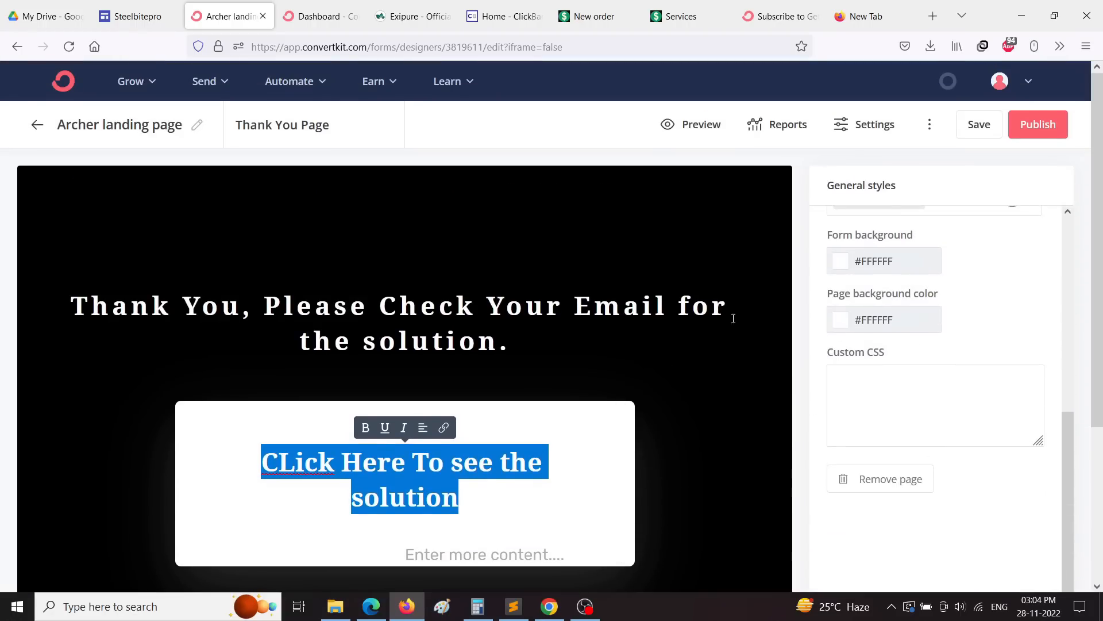
{"action": "left_click", "coordinate": [863, 122]}
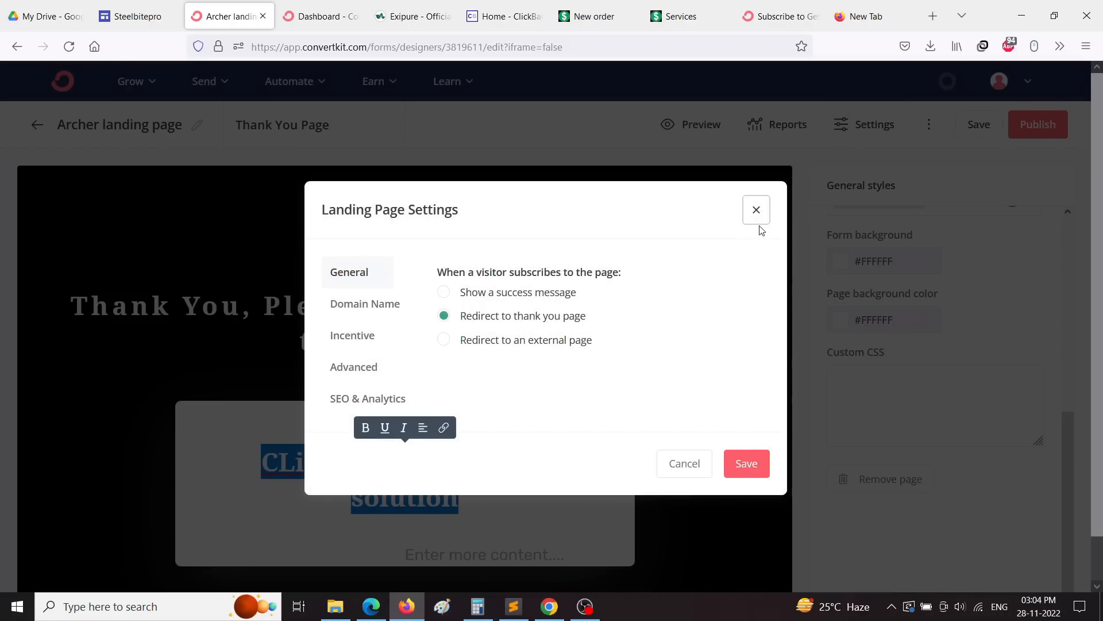
{"action": "left_click", "coordinate": [756, 210]}
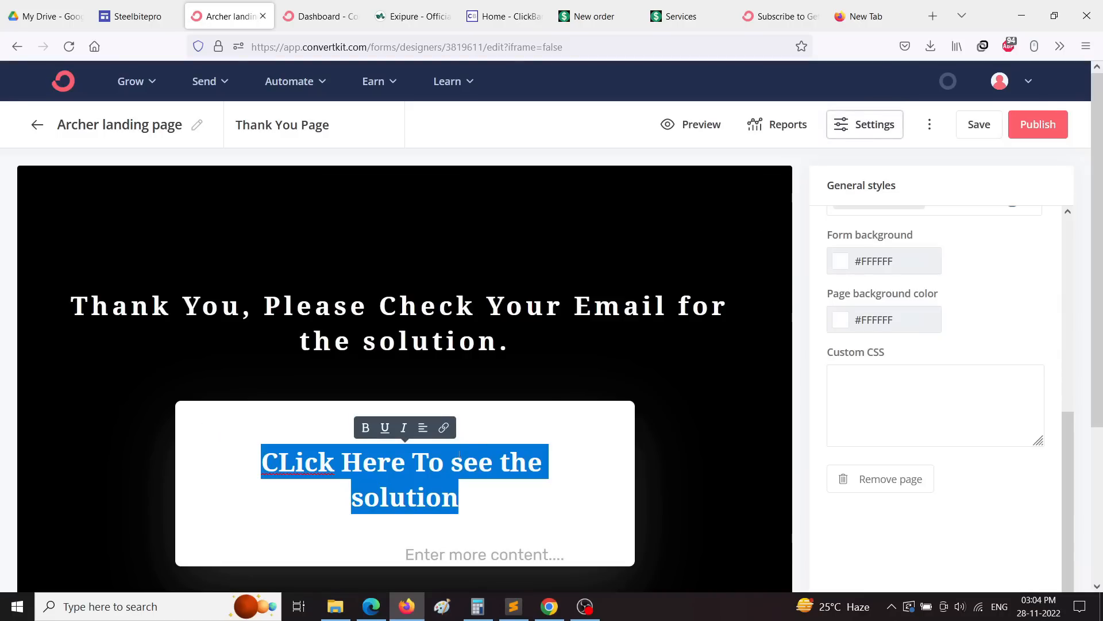
{"action": "left_click", "coordinate": [444, 429]}
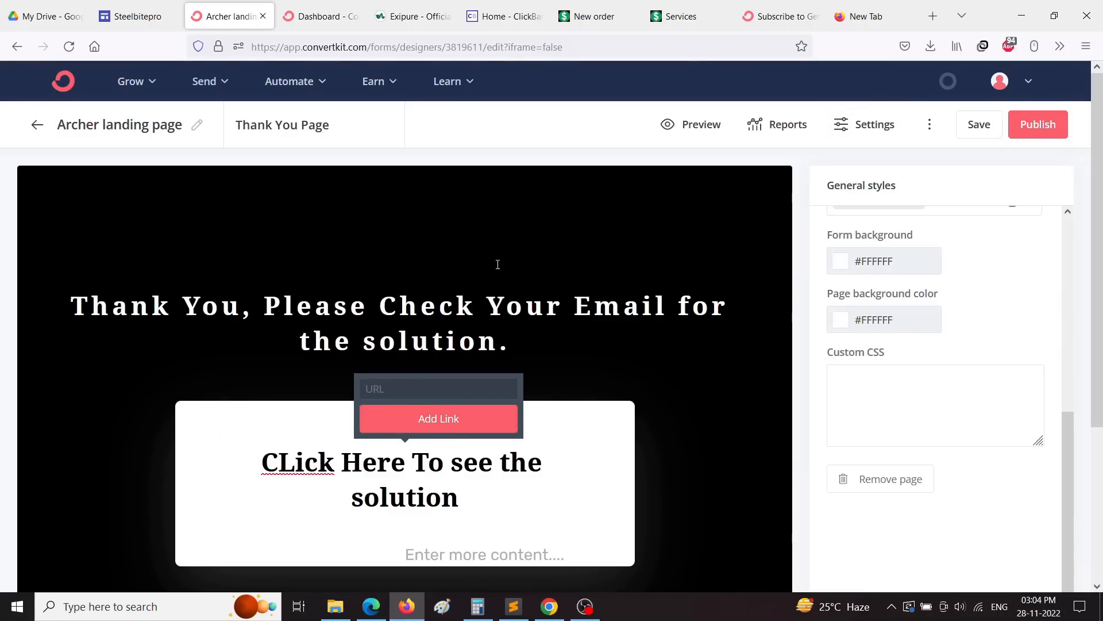
{"action": "left_click", "coordinate": [411, 390]}
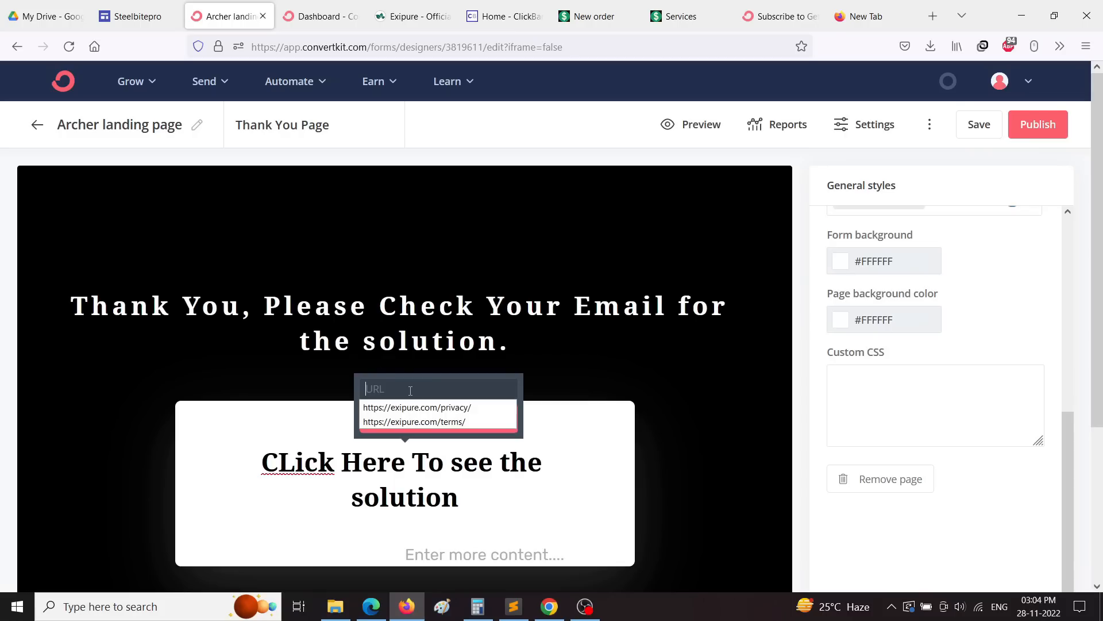
{"action": "key", "text": "Down"}
{"action": "key", "text": "Return"}
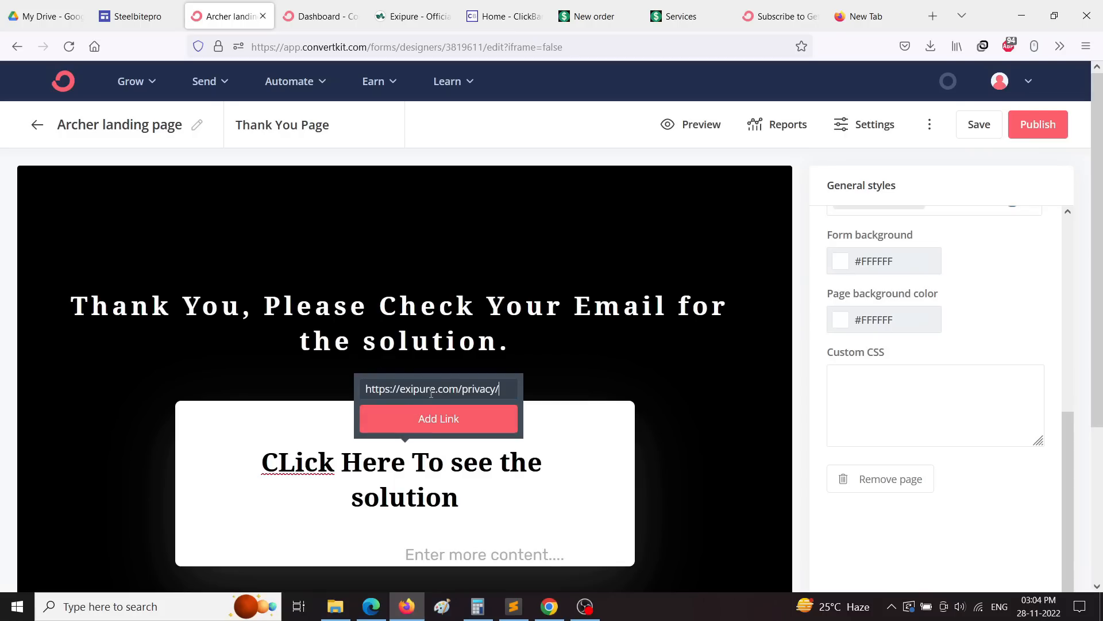
{"action": "left_click", "coordinate": [431, 425]}
{"action": "scroll", "coordinate": [623, 389], "scroll_direction": "down", "scroll_amount": 4}
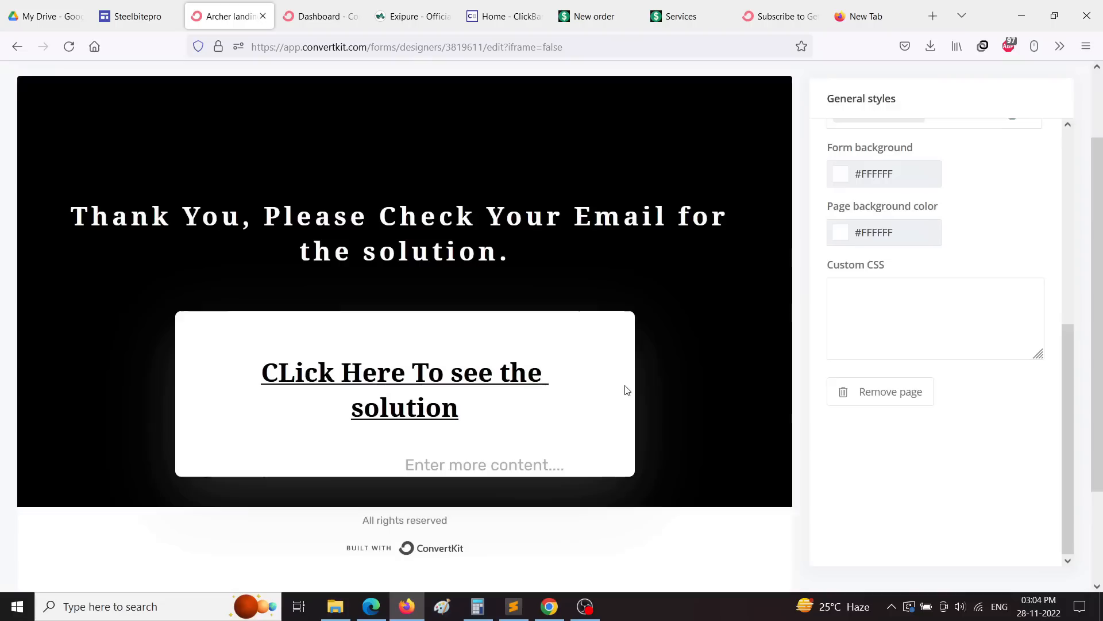
{"action": "scroll", "coordinate": [804, 322], "scroll_direction": "up", "scroll_amount": 4}
Step: Save the landing page changes and return to the main editor
{"action": "left_click", "coordinate": [1033, 127]}
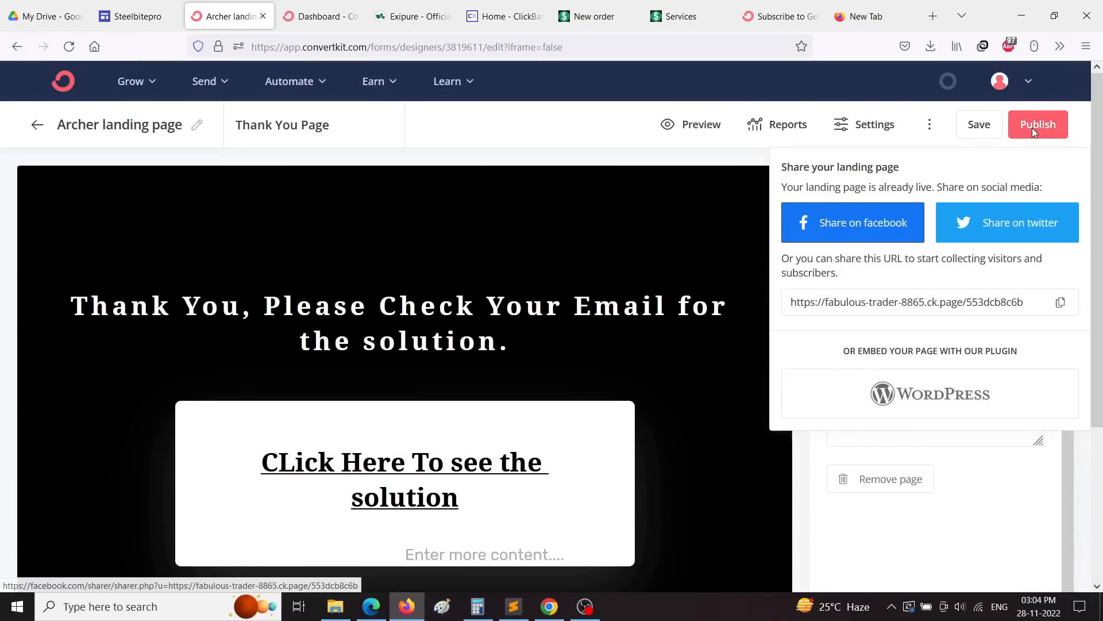
{"action": "left_click", "coordinate": [981, 124]}
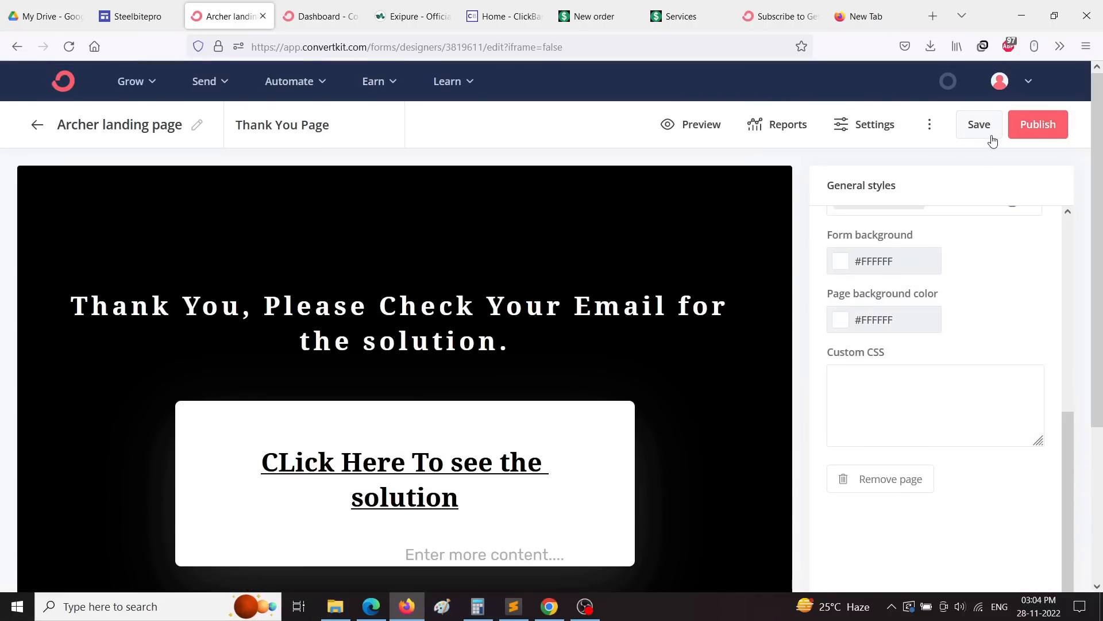
{"action": "left_click", "coordinate": [980, 125]}
{"action": "left_click", "coordinate": [1043, 128]}
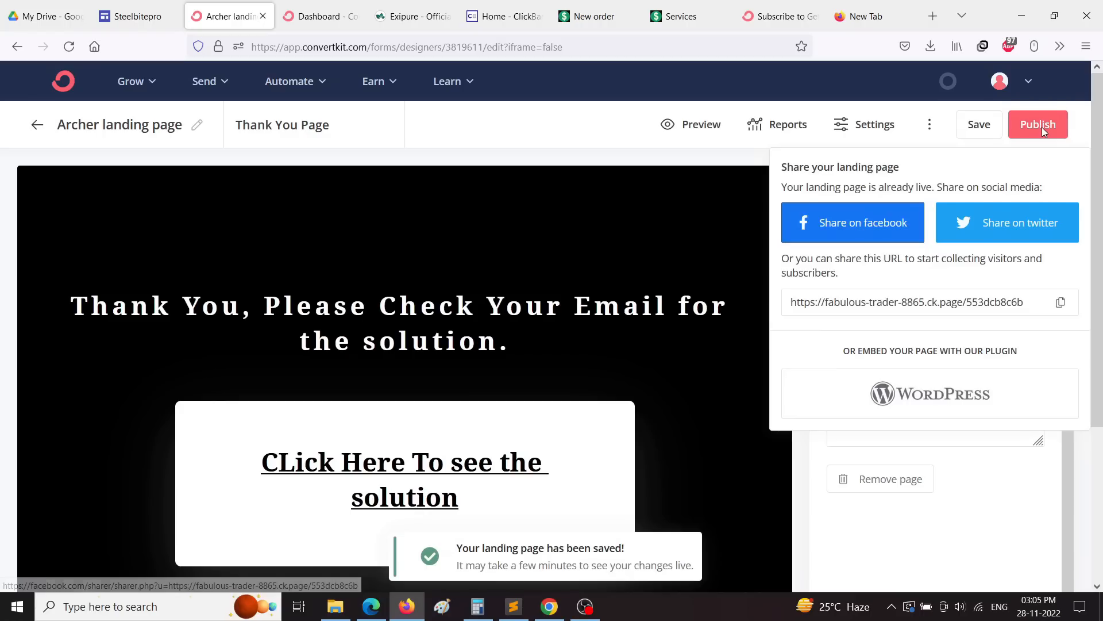
{"action": "left_click", "coordinate": [148, 122]}
{"action": "left_click", "coordinate": [144, 126]}
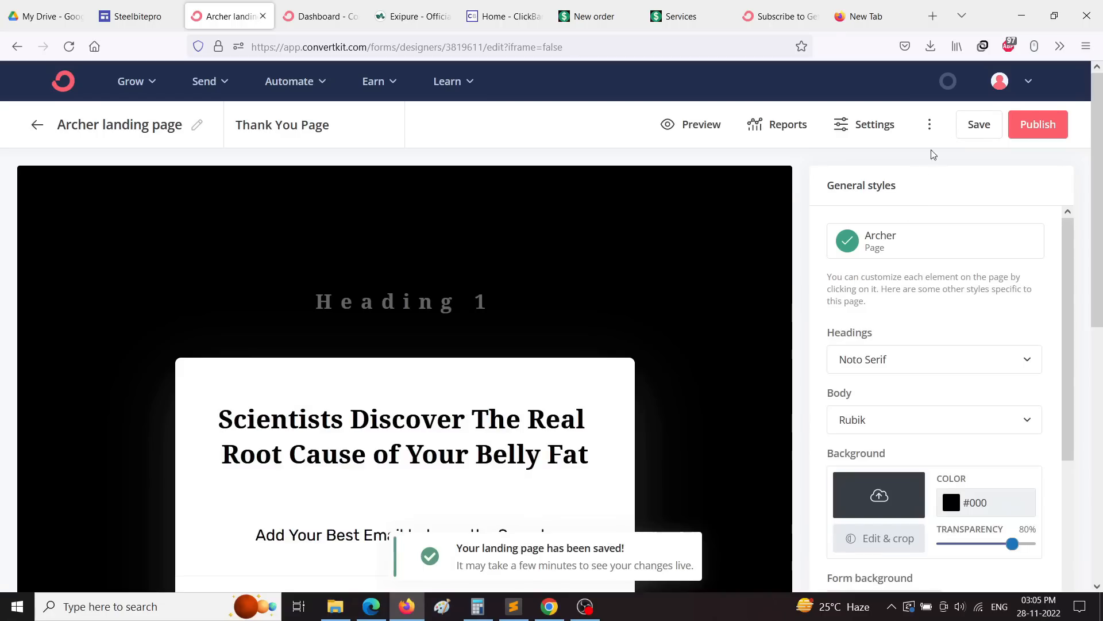
Step: Copy the live page's share URL and select the Exipure tab's address bar for pasting
{"action": "left_click", "coordinate": [1034, 127]}
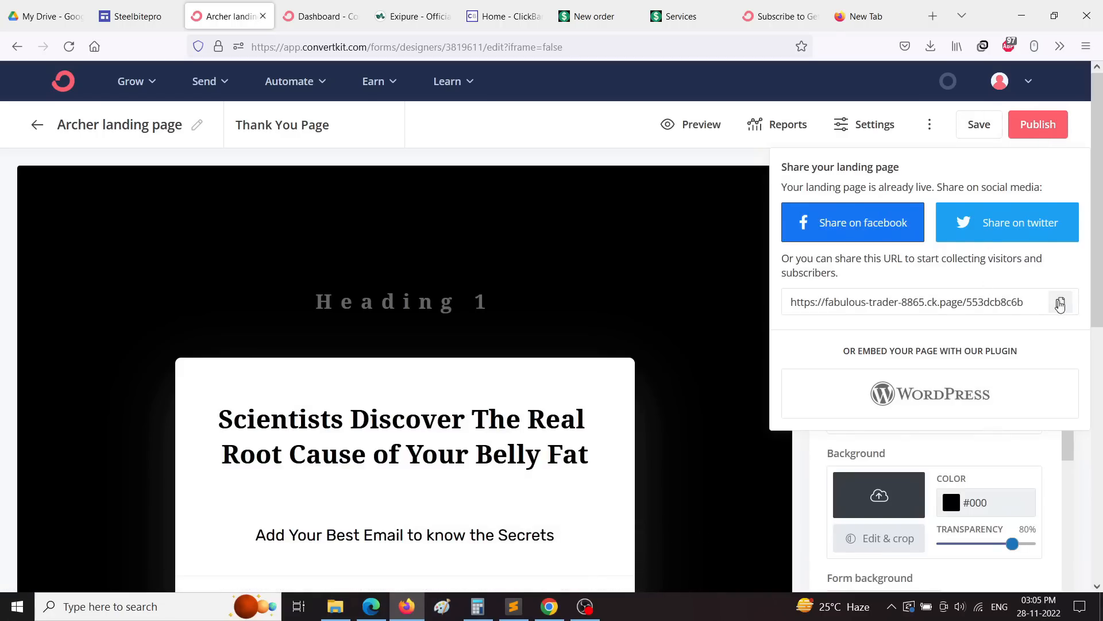
{"action": "left_click", "coordinate": [1060, 302]}
{"action": "left_click", "coordinate": [415, 18]}
{"action": "left_click", "coordinate": [419, 40]}
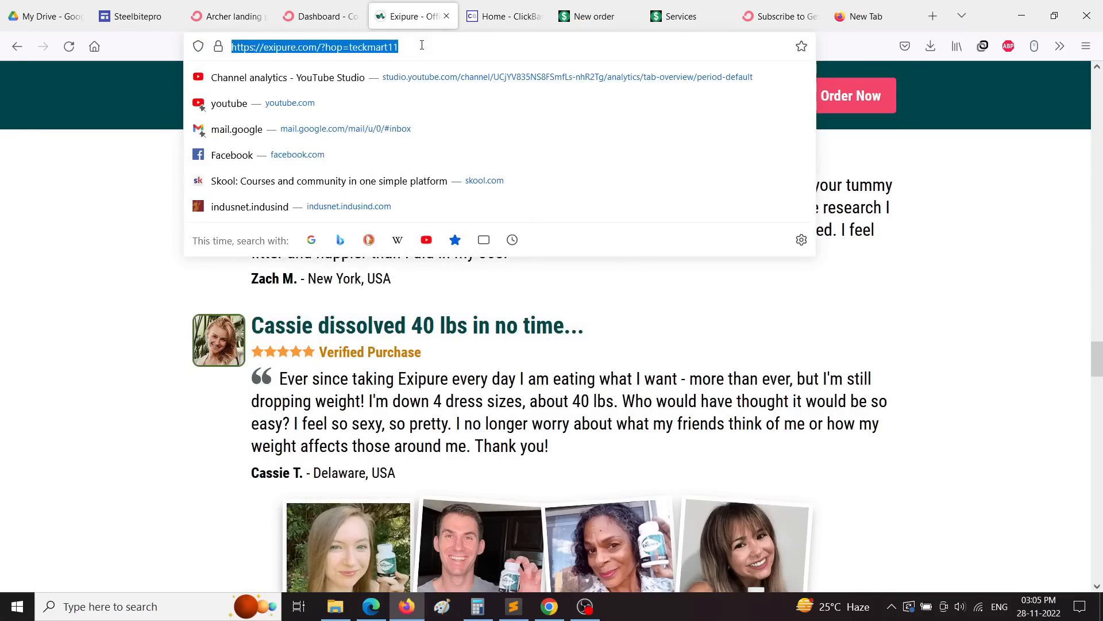
{"action": "right_click", "coordinate": [421, 48]}
Step: Load the copied live landing page link in the tab
{"action": "left_click", "coordinate": [454, 168]}
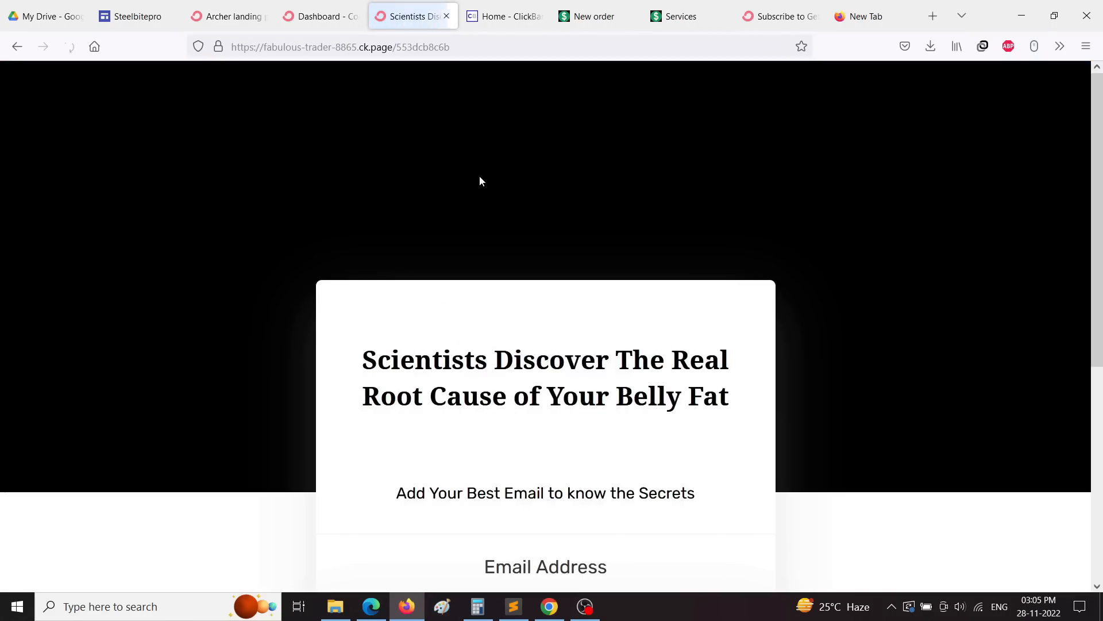
{"action": "scroll", "coordinate": [515, 233], "scroll_direction": "down", "scroll_amount": 5}
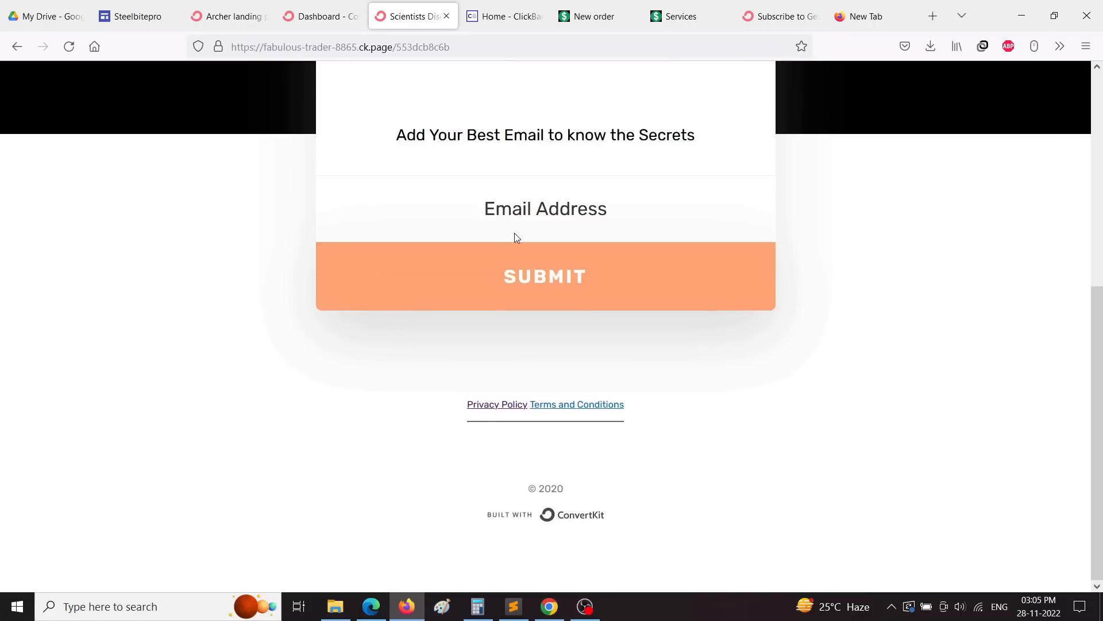
{"action": "triple_click", "coordinate": [490, 132]}
{"action": "scroll", "coordinate": [509, 262], "scroll_direction": "up", "scroll_amount": 3}
Step: Enter a test email address in Email Address and submit the signup form
{"action": "left_click", "coordinate": [510, 342]}
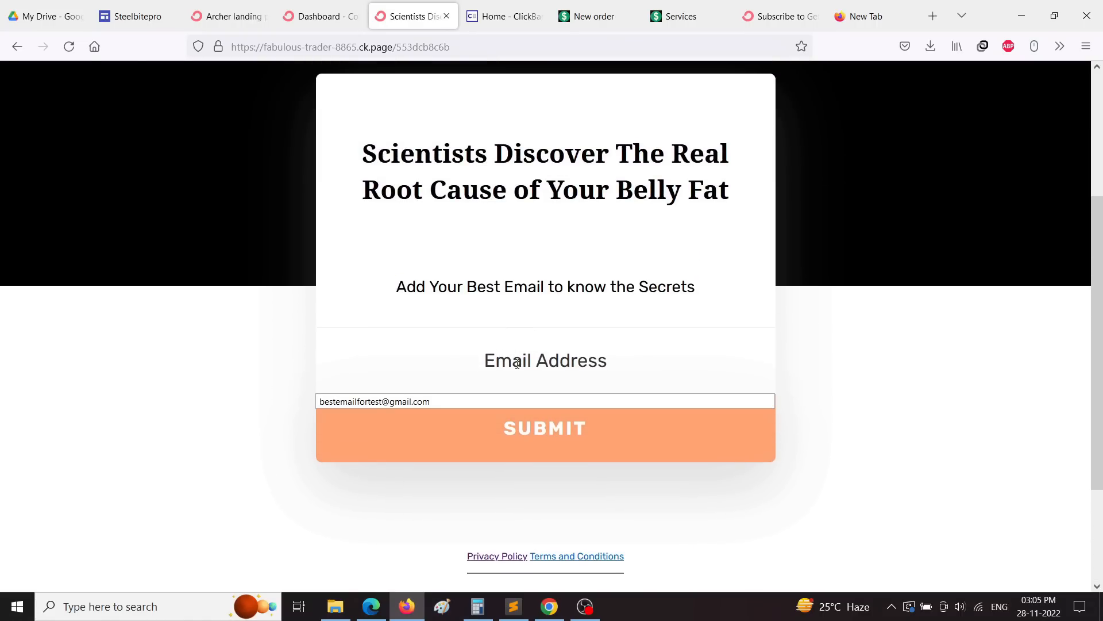
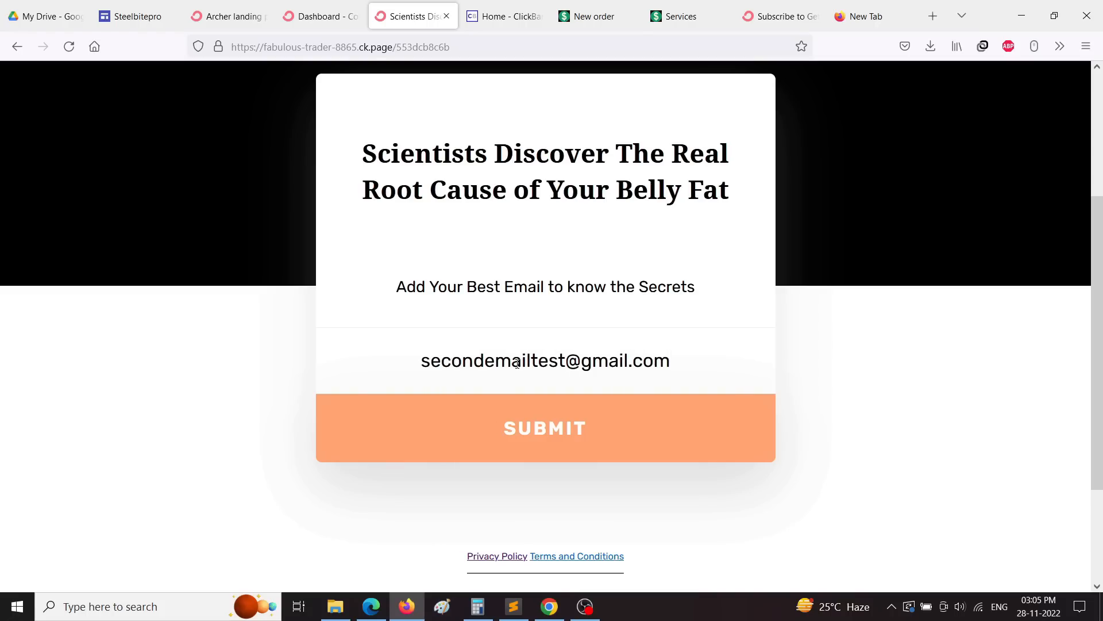
{"action": "left_click", "coordinate": [546, 432]}
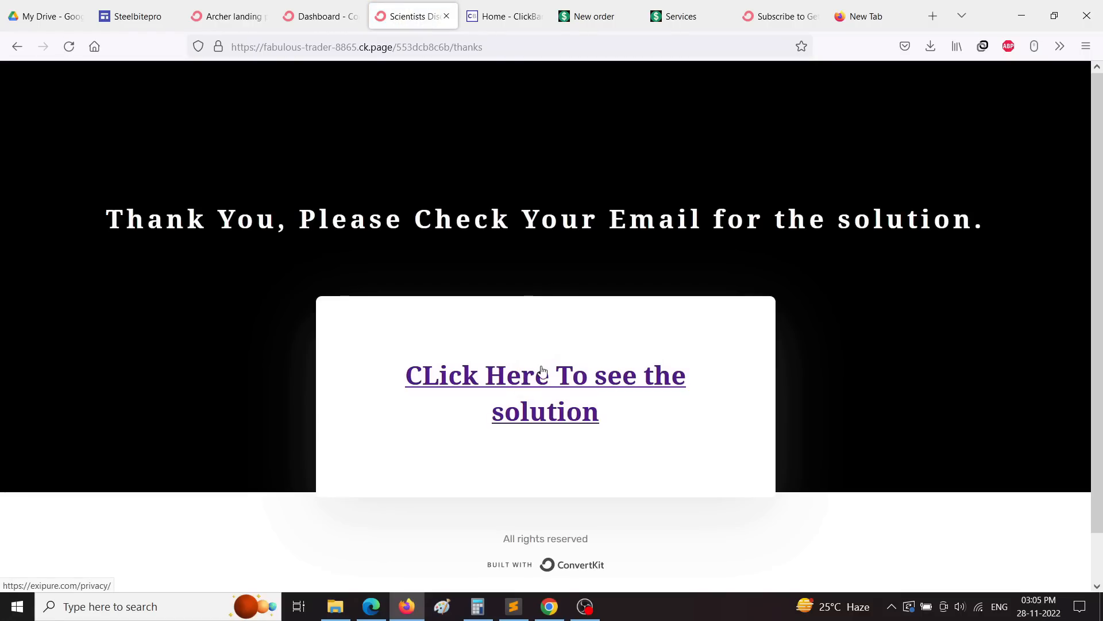
{"action": "scroll", "coordinate": [569, 304], "scroll_direction": "down", "scroll_amount": 1}
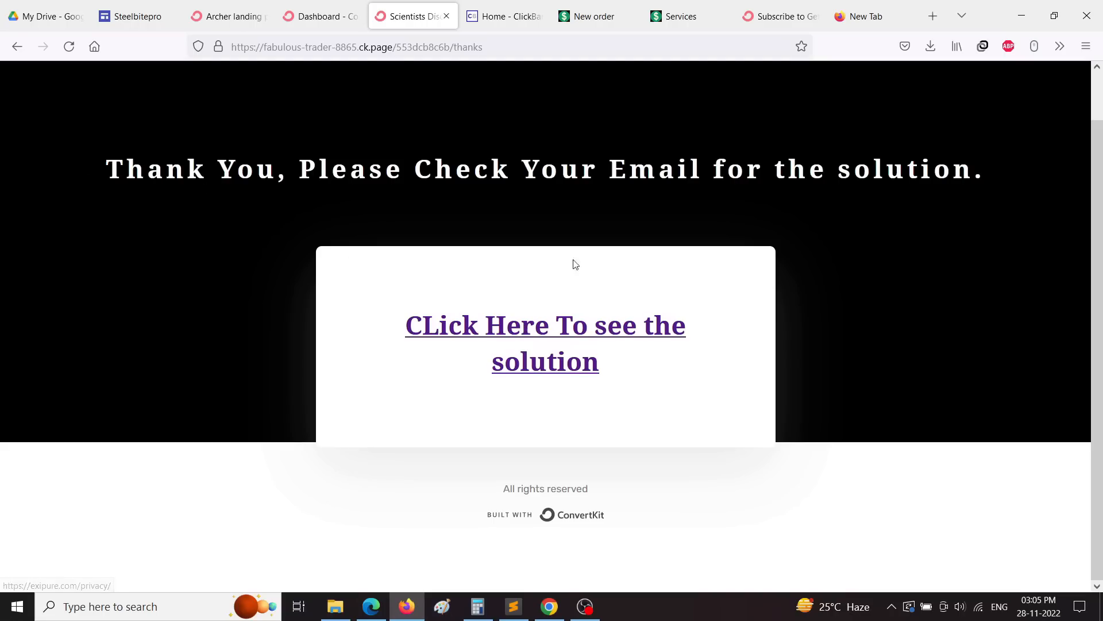
{"action": "scroll", "coordinate": [297, 383], "scroll_direction": "up", "scroll_amount": 1}
Step: Reload the ConvertKit dashboard and open the newest subscriber's details
{"action": "left_click", "coordinate": [319, 16]}
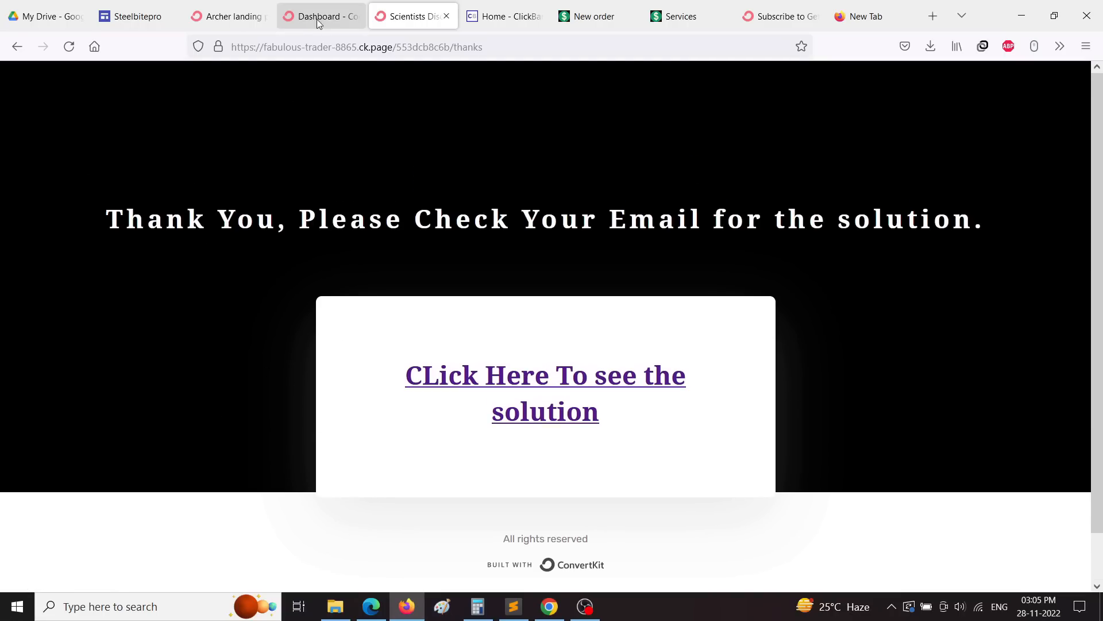
{"action": "left_click", "coordinate": [67, 45]}
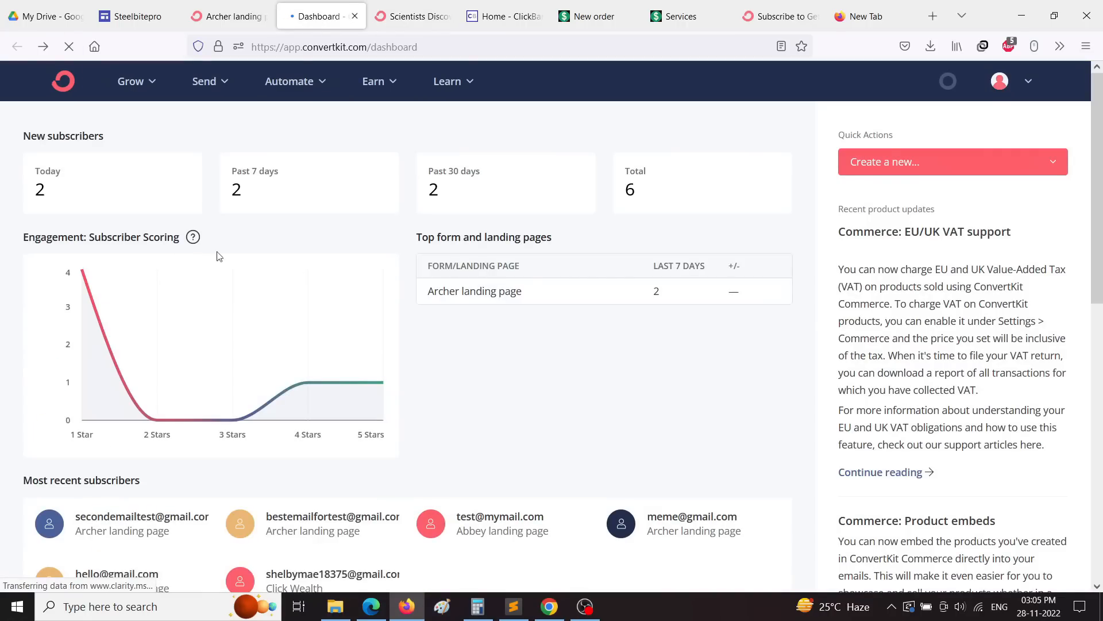
{"action": "left_click_drag", "start_coordinate": [33, 185], "coordinate": [184, 188]}
{"action": "left_click", "coordinate": [356, 225]}
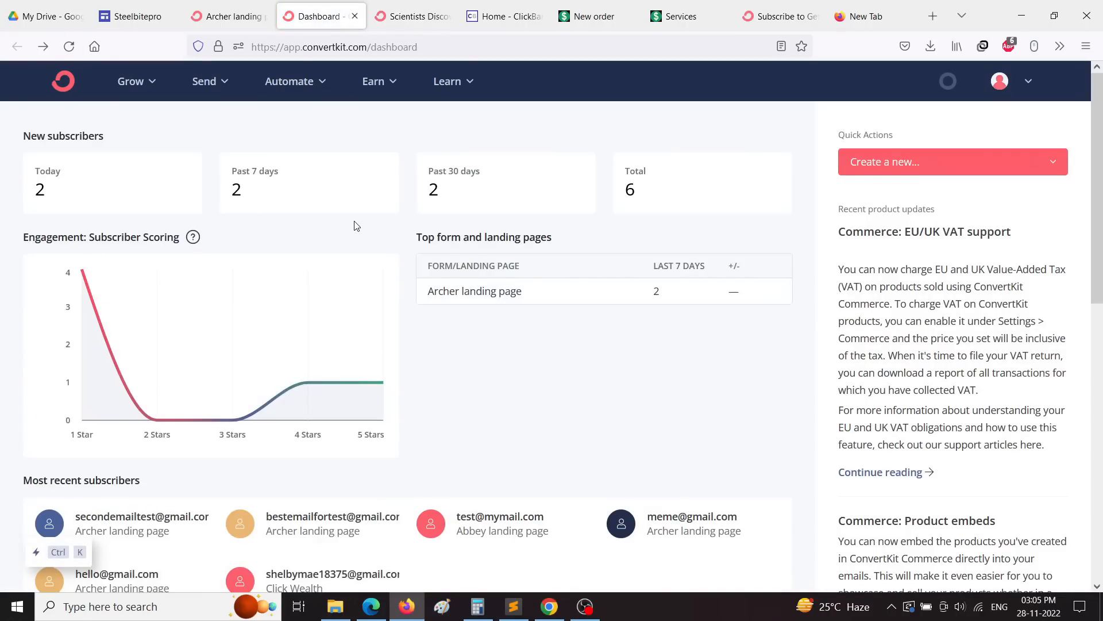
{"action": "scroll", "coordinate": [356, 226], "scroll_direction": "down", "scroll_amount": 3}
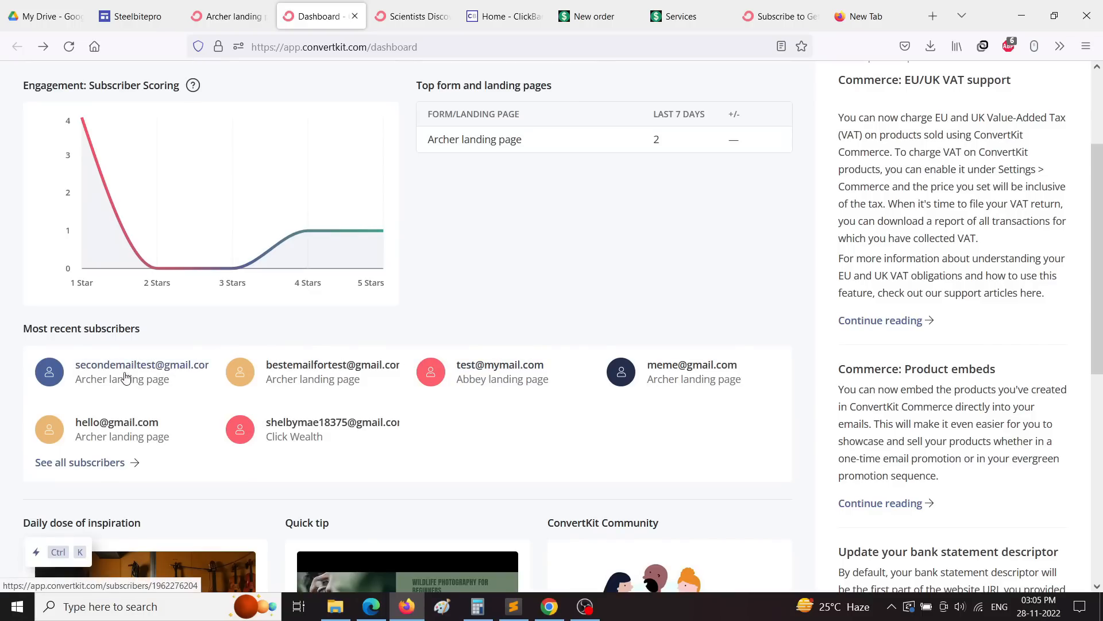
{"action": "left_click", "coordinate": [126, 372]}
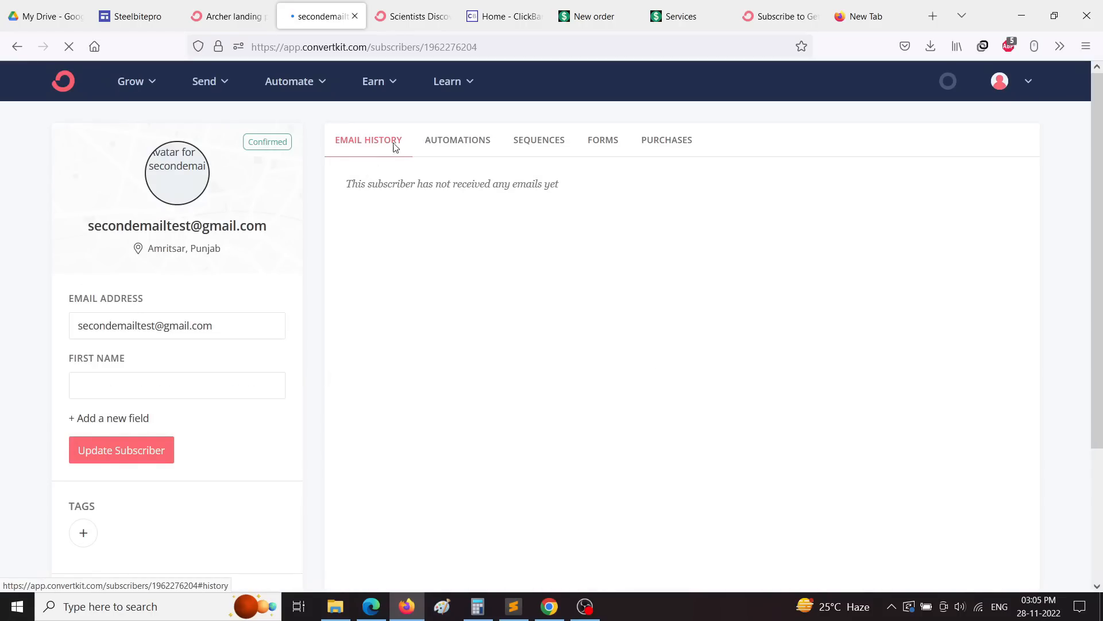
Step: Review the subscriber's automations, sequences, forms and purchases, then their empty Email History
{"action": "left_click", "coordinate": [463, 151]}
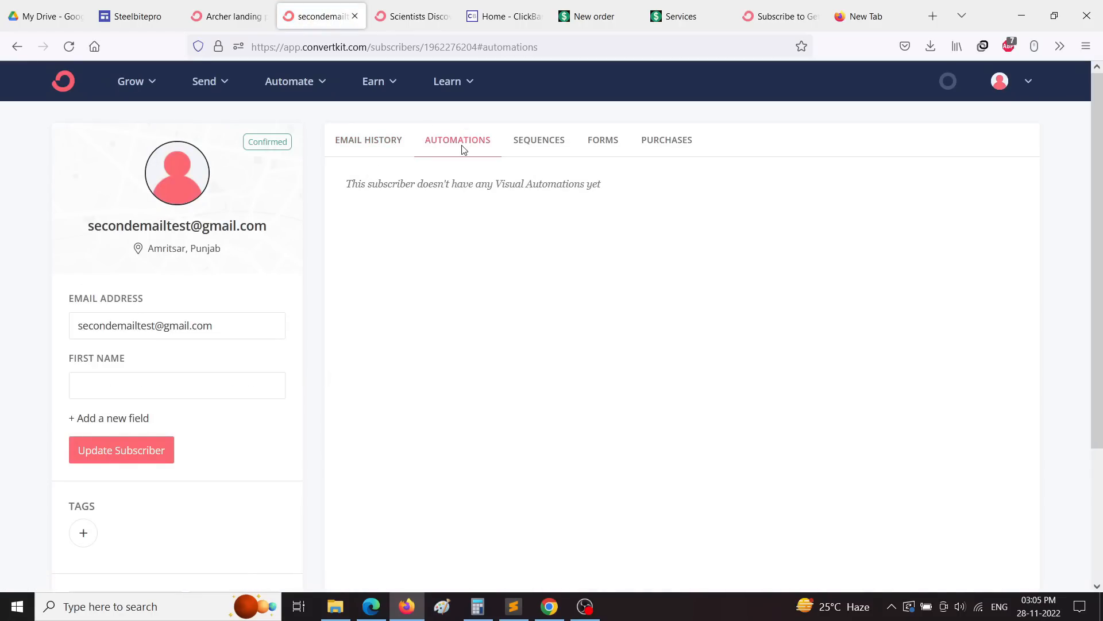
{"action": "left_click", "coordinate": [537, 147]}
{"action": "left_click", "coordinate": [608, 145]}
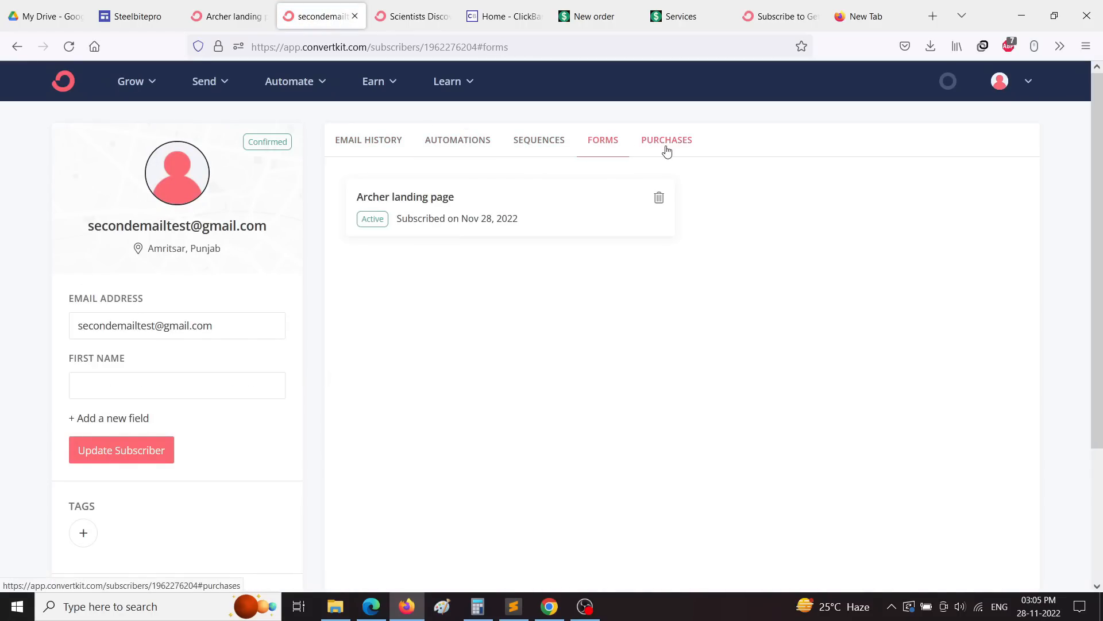
{"action": "left_click", "coordinate": [667, 151]}
{"action": "left_click", "coordinate": [603, 147]}
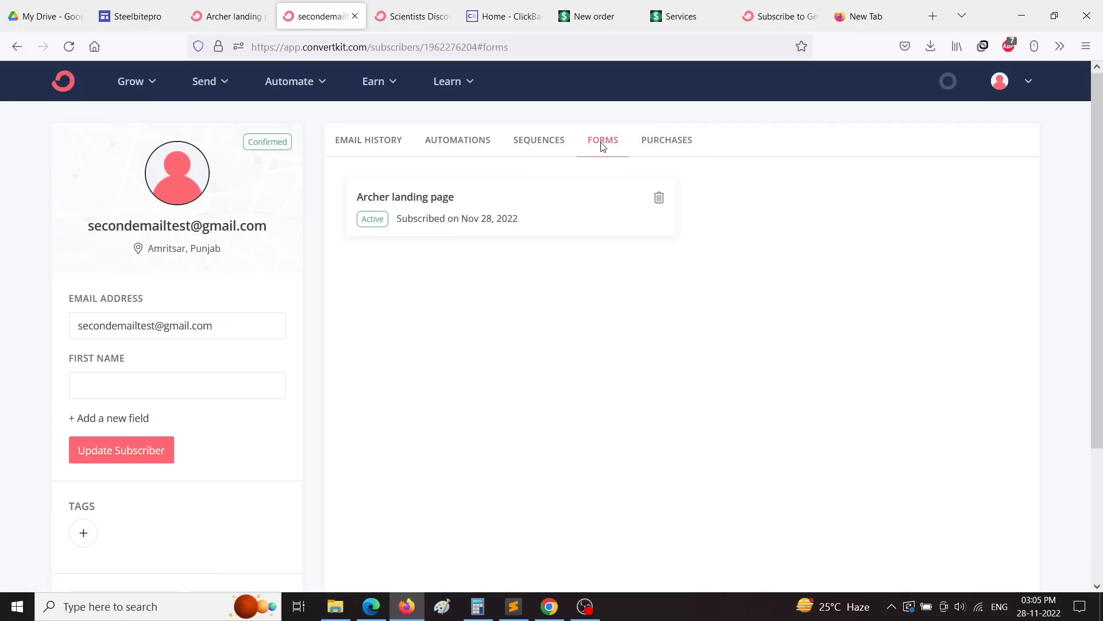
{"action": "left_click", "coordinate": [547, 151]}
{"action": "left_click", "coordinate": [463, 143]}
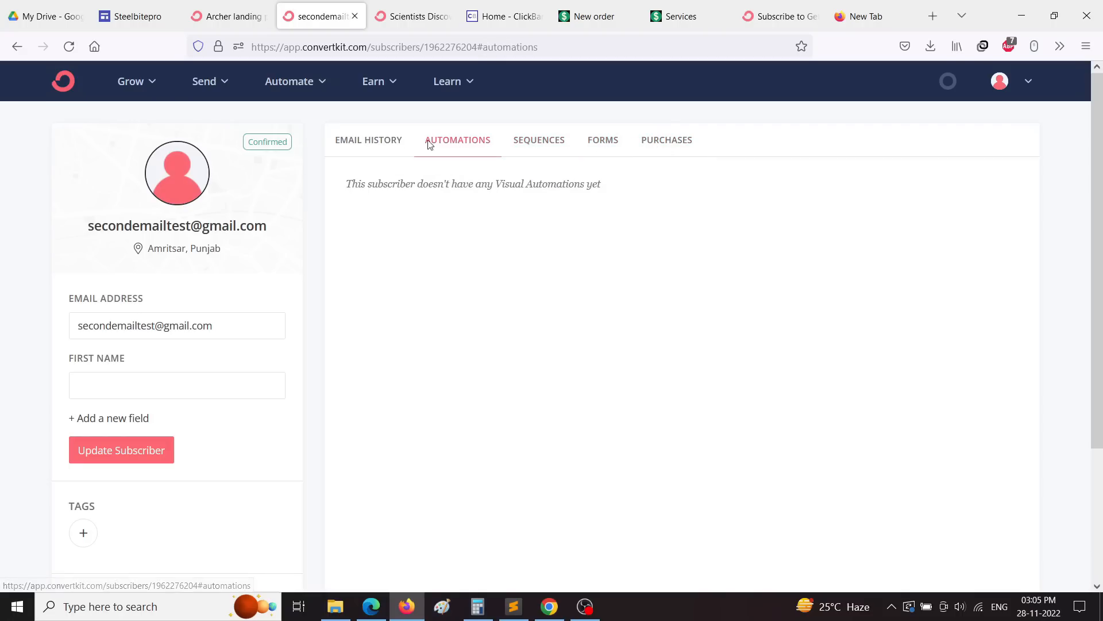
{"action": "left_click", "coordinate": [377, 142]}
{"action": "scroll", "coordinate": [195, 288], "scroll_direction": "down", "scroll_amount": 3}
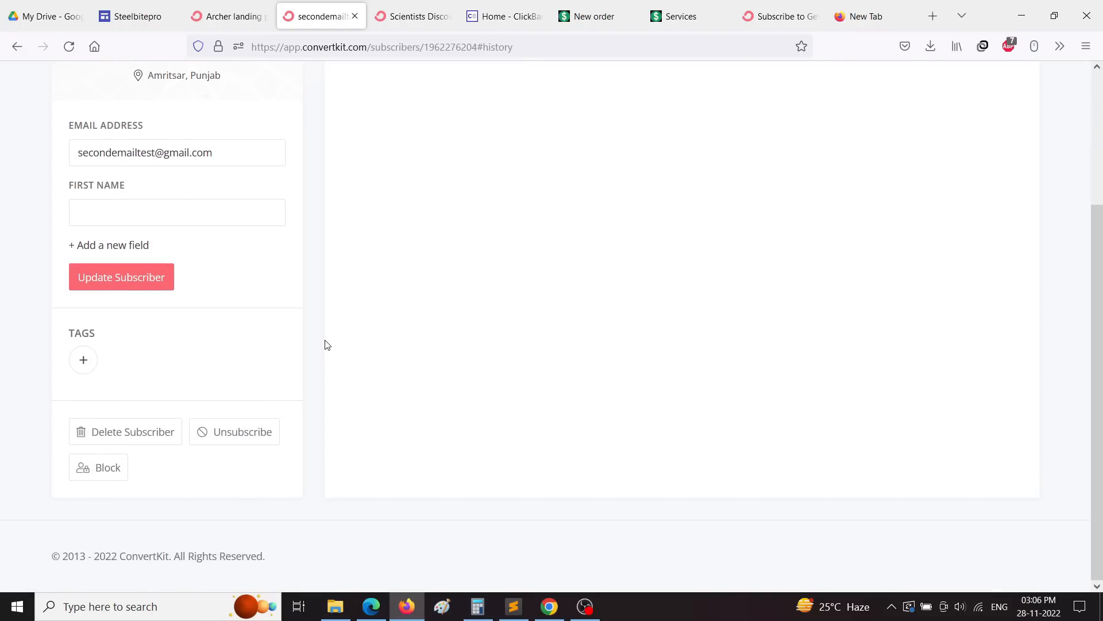
{"action": "scroll", "coordinate": [461, 355], "scroll_direction": "up", "scroll_amount": 3}
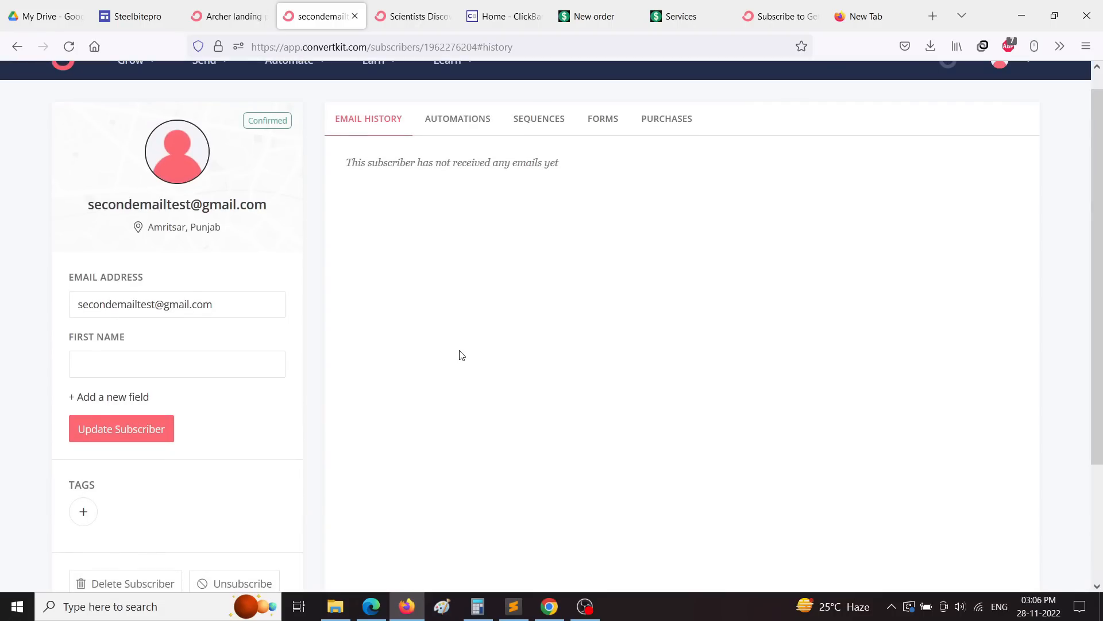
{"action": "scroll", "coordinate": [472, 338], "scroll_direction": "up", "scroll_amount": 1}
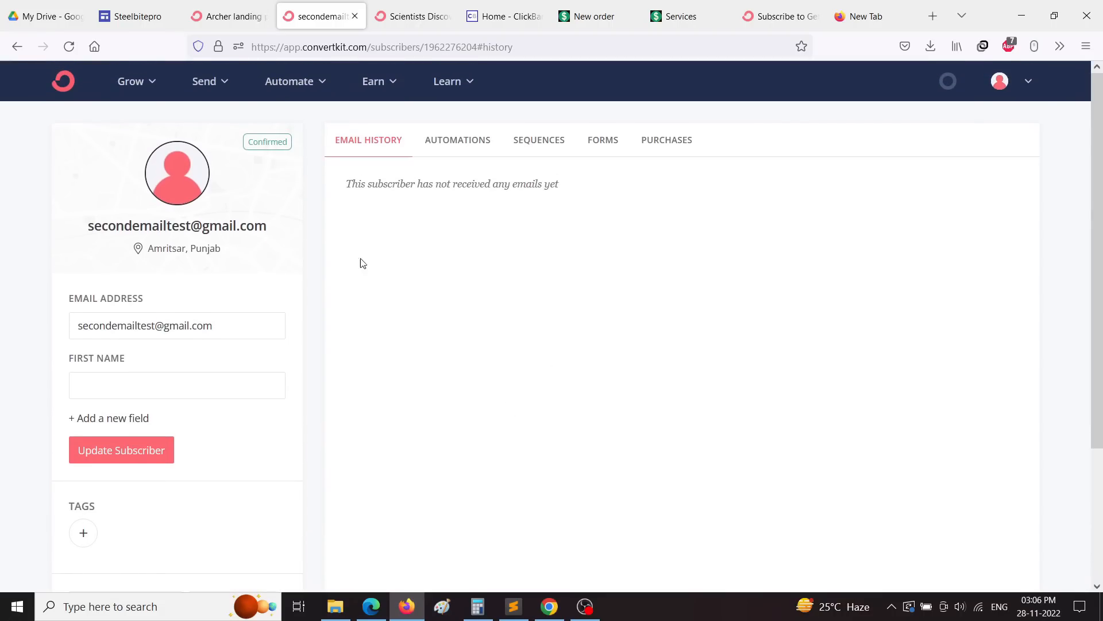
Step: Test the thank-you page's solution link, then close the privacy policy and thank-you tabs
{"action": "left_click", "coordinate": [63, 81]}
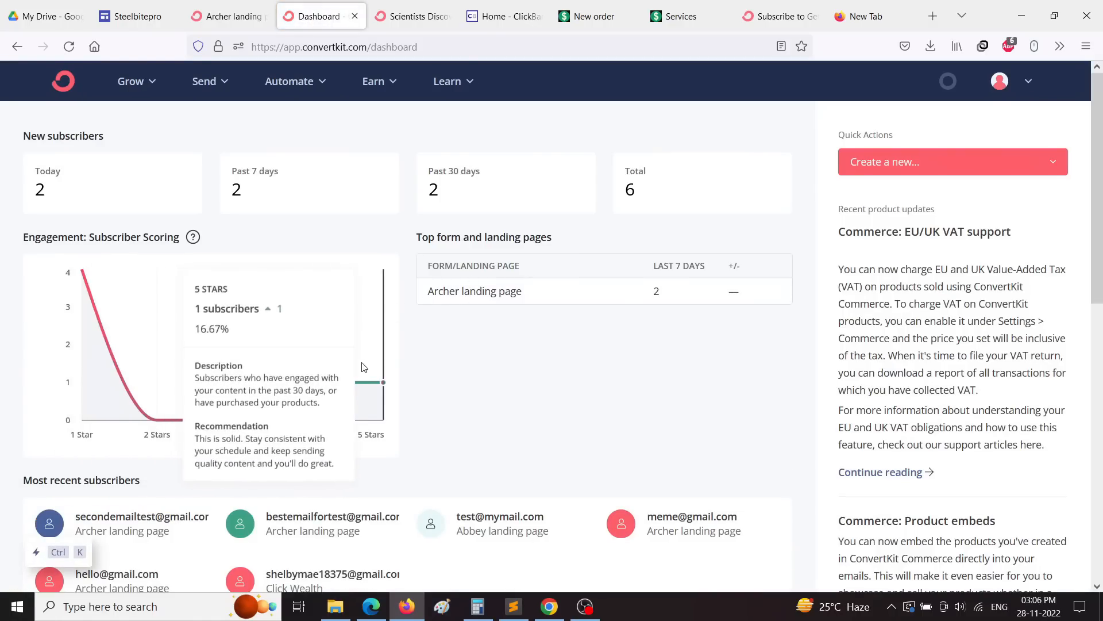
{"action": "key", "text": "ctrl+Tab"}
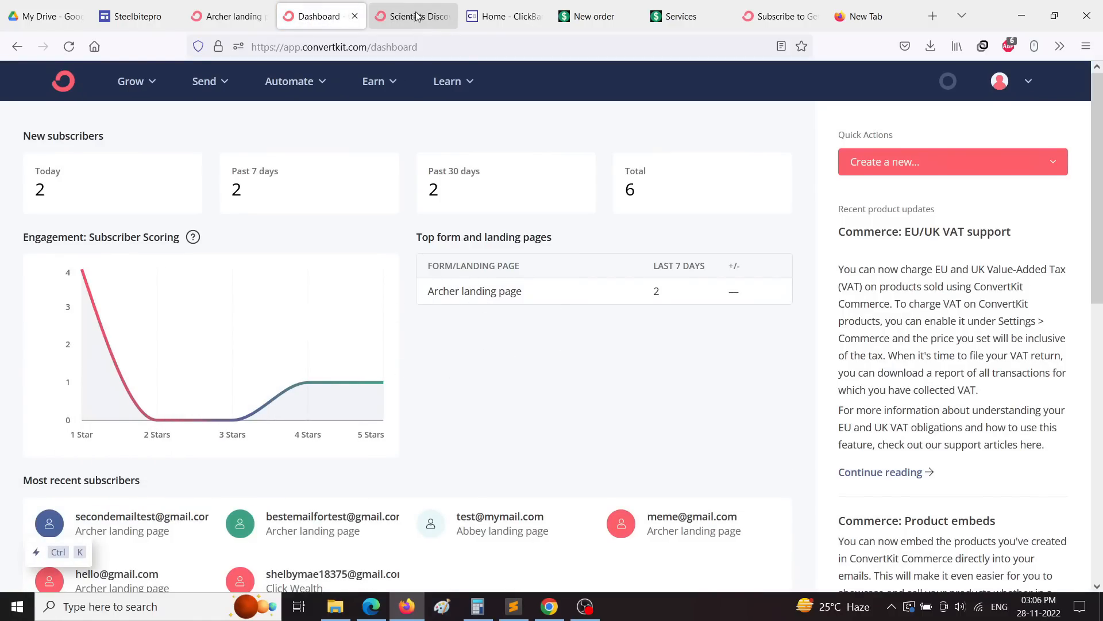
{"action": "left_click", "coordinate": [589, 412]}
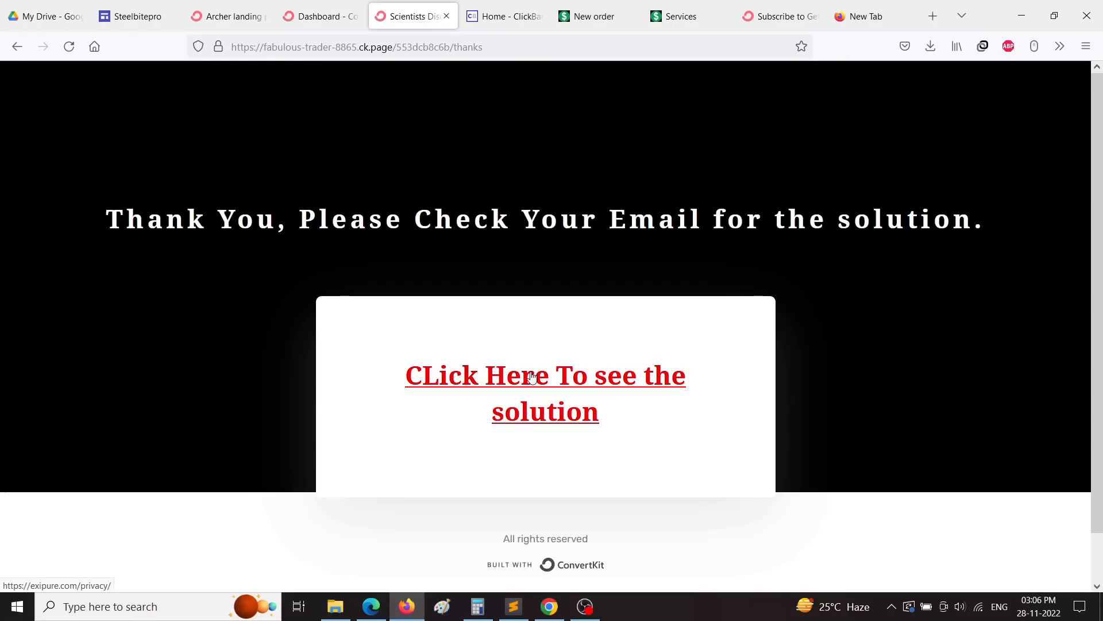
{"action": "scroll", "coordinate": [589, 245], "scroll_direction": "down", "scroll_amount": 20}
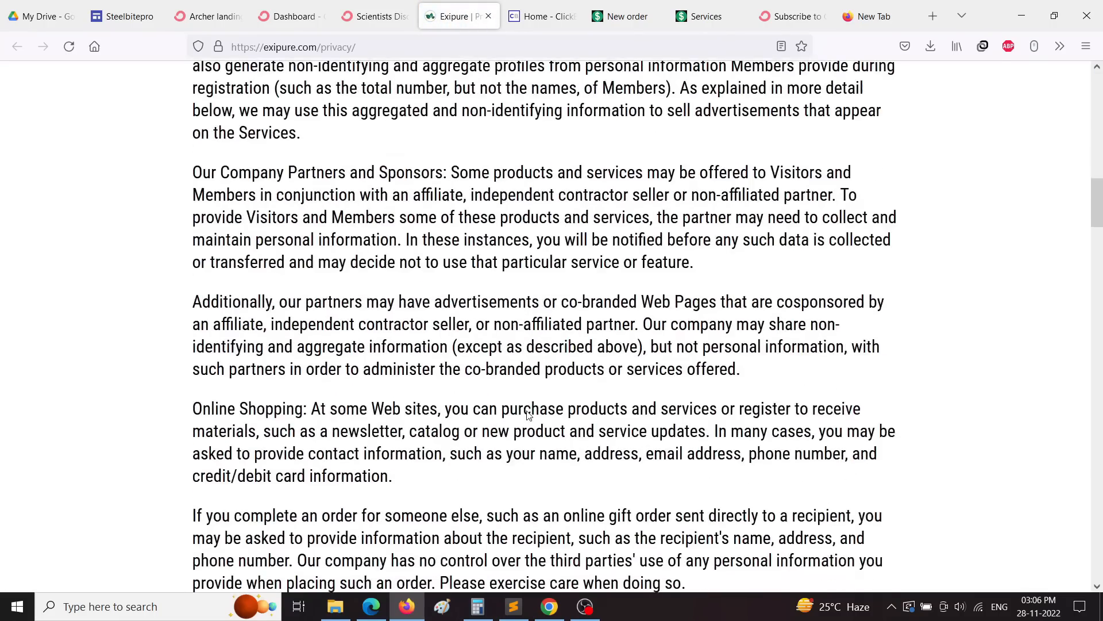
{"action": "left_click", "coordinate": [489, 17]}
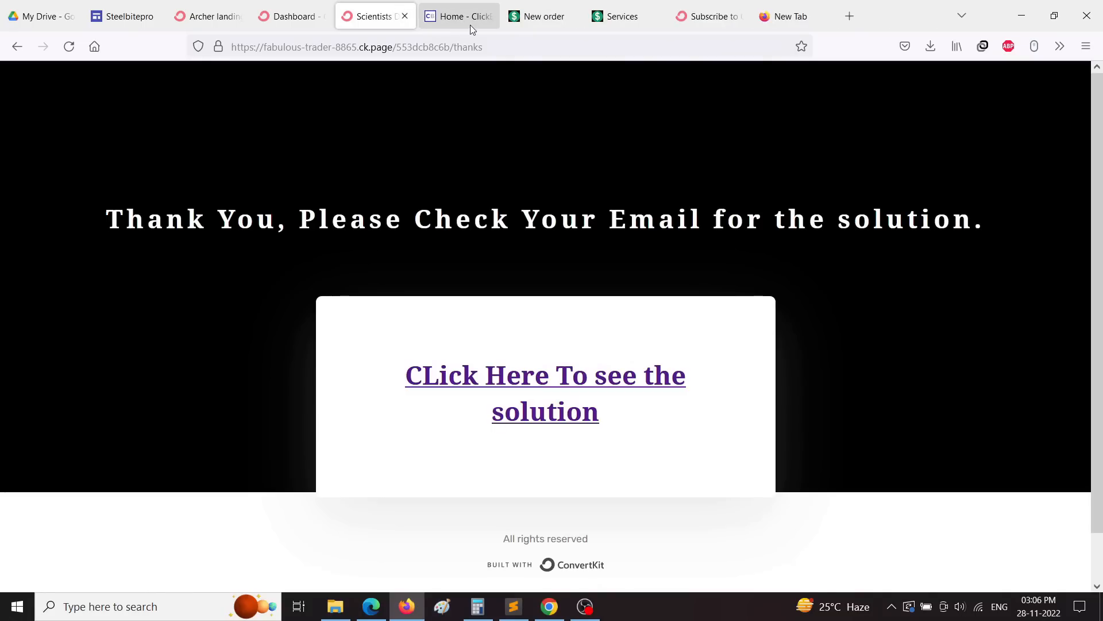
{"action": "left_click", "coordinate": [404, 17]}
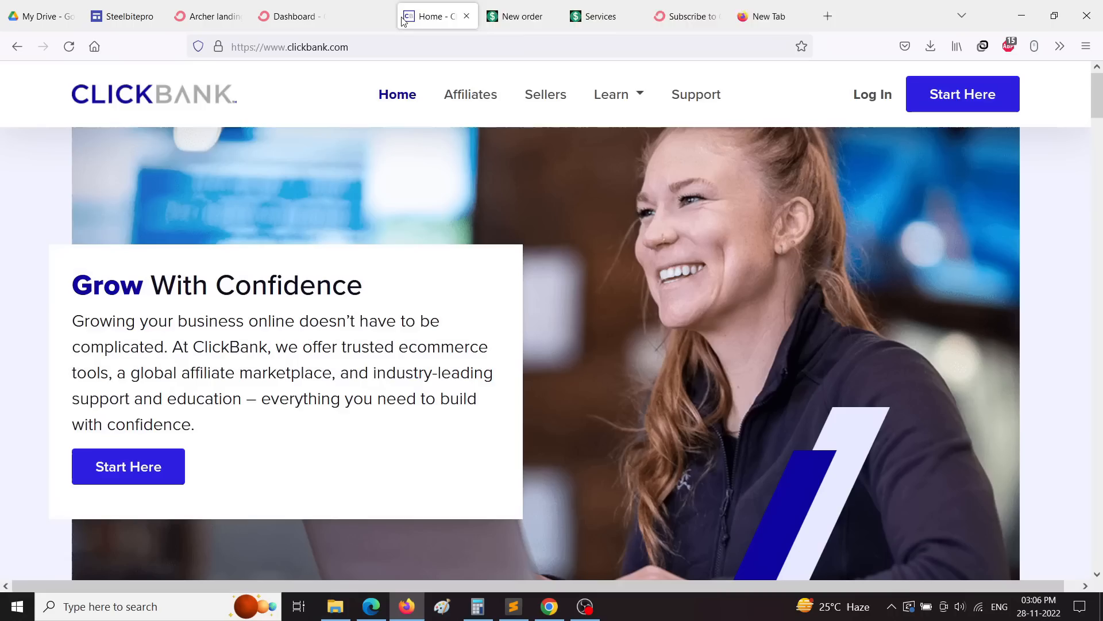
Step: Check the ConvertKit dashboard, now showing 2 new subscribers today and 6 total
{"action": "left_click", "coordinate": [296, 25]}
{"action": "scroll", "coordinate": [622, 397], "scroll_direction": "down", "scroll_amount": 10}
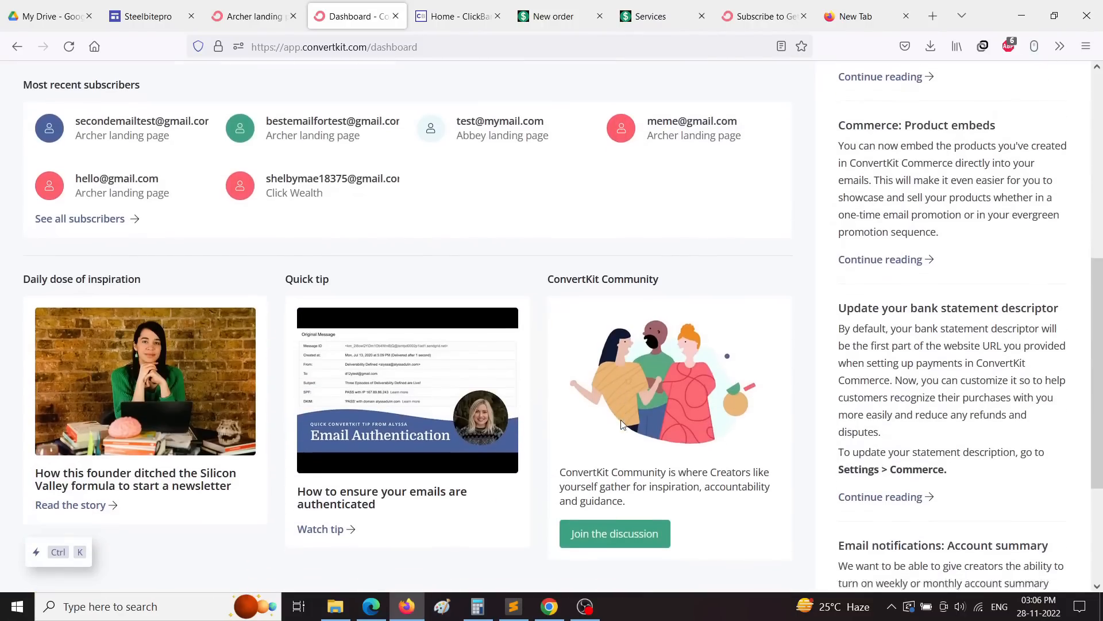
{"action": "scroll", "coordinate": [623, 424], "scroll_direction": "up", "scroll_amount": 9}
{"action": "scroll", "coordinate": [624, 424], "scroll_direction": "up", "scroll_amount": 1}
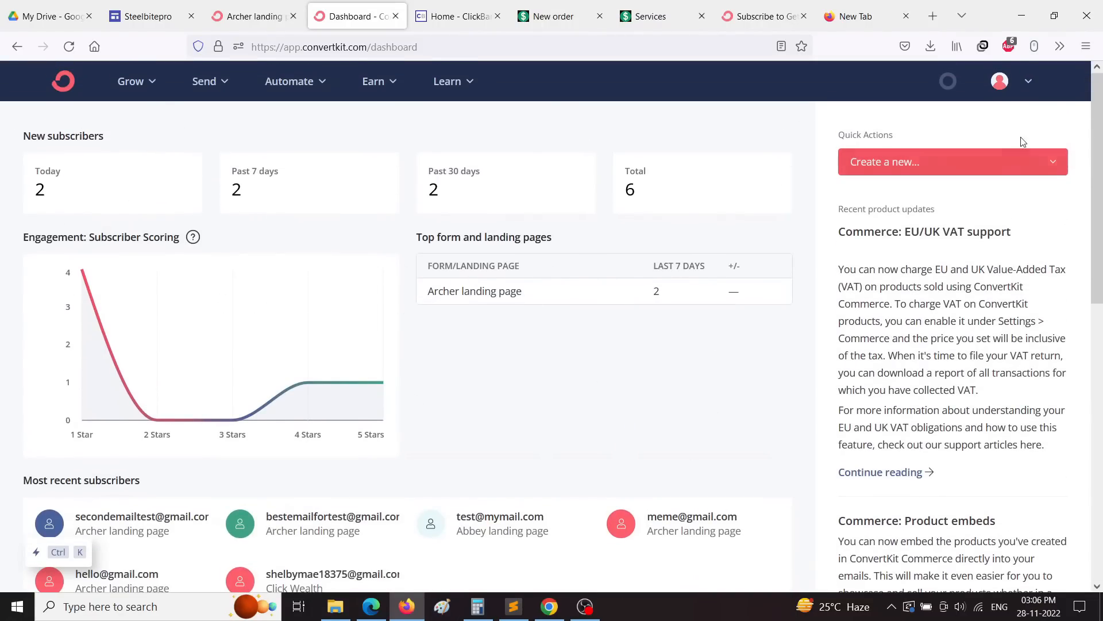
{"action": "left_click", "coordinate": [1030, 83]}
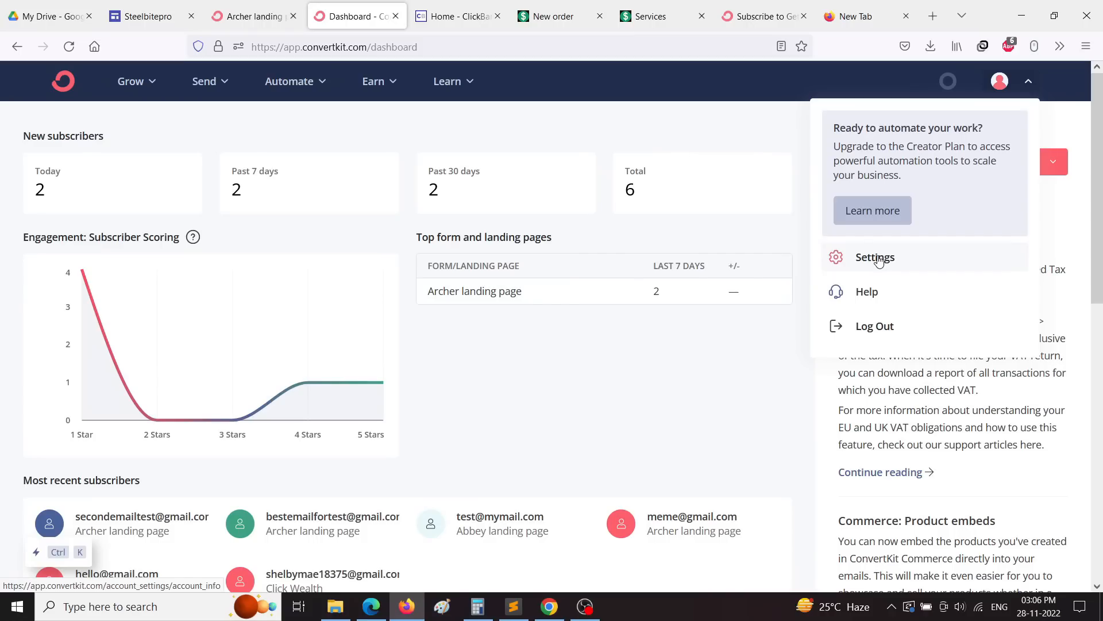
{"action": "left_click", "coordinate": [504, 407]}
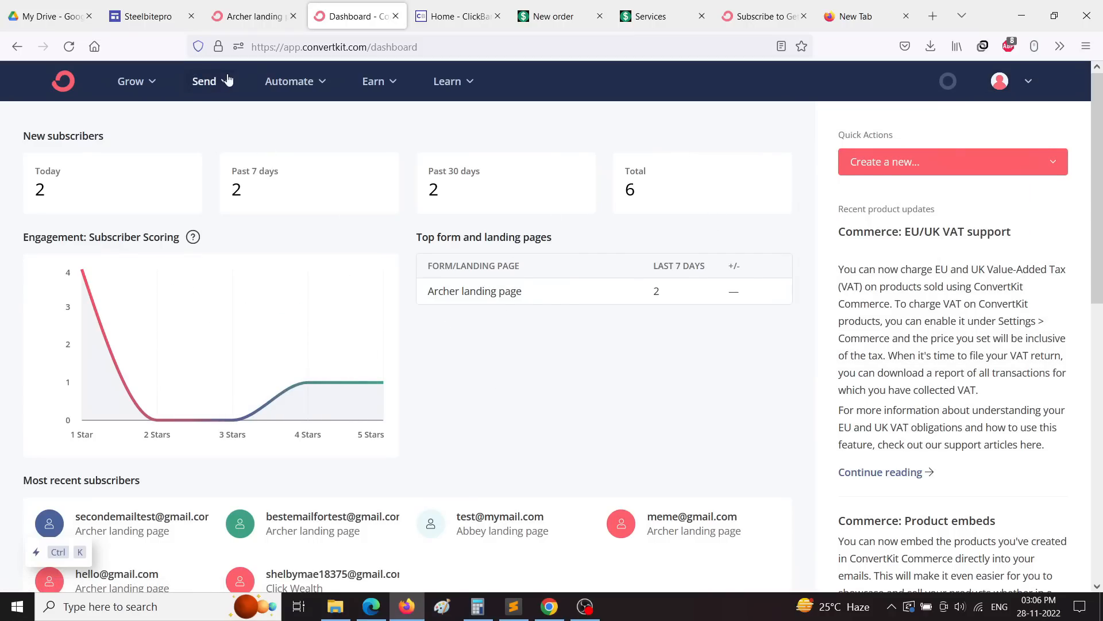
Step: Create a new untitled broadcast with the Text only template and go back to Broadcasts
{"action": "left_click", "coordinate": [212, 85]}
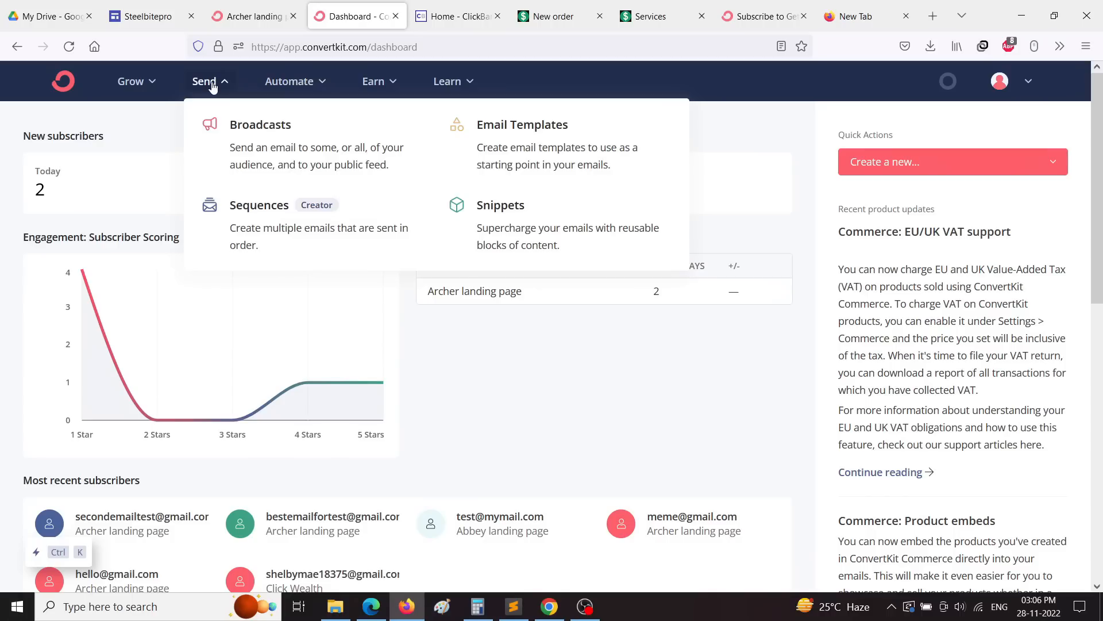
{"action": "left_click", "coordinate": [270, 160]}
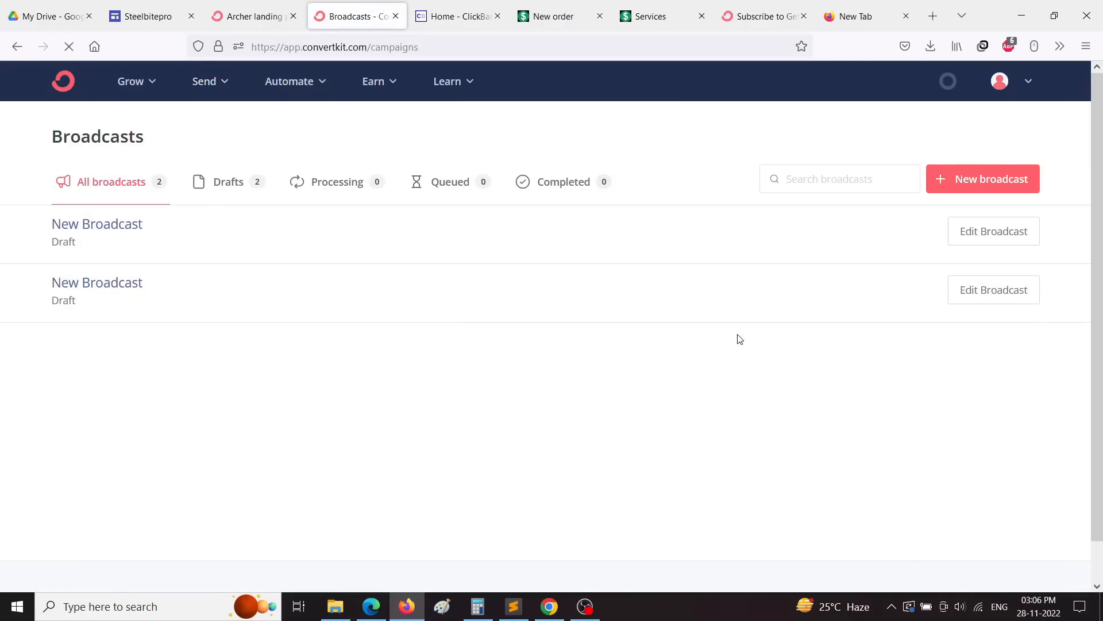
{"action": "left_click", "coordinate": [987, 190]}
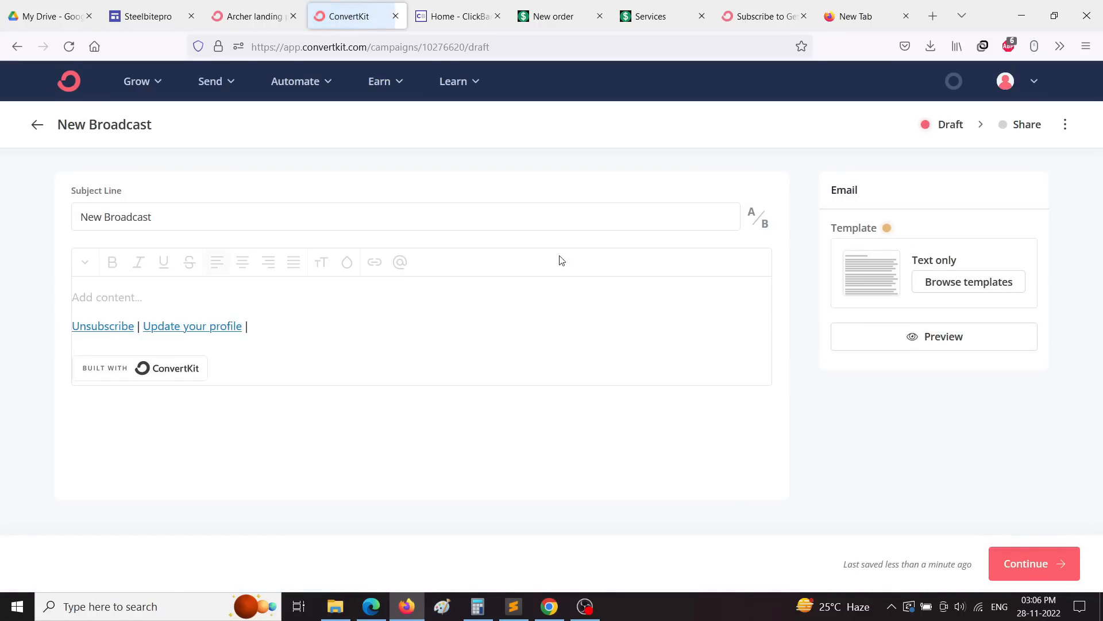
{"action": "left_click", "coordinate": [400, 211]}
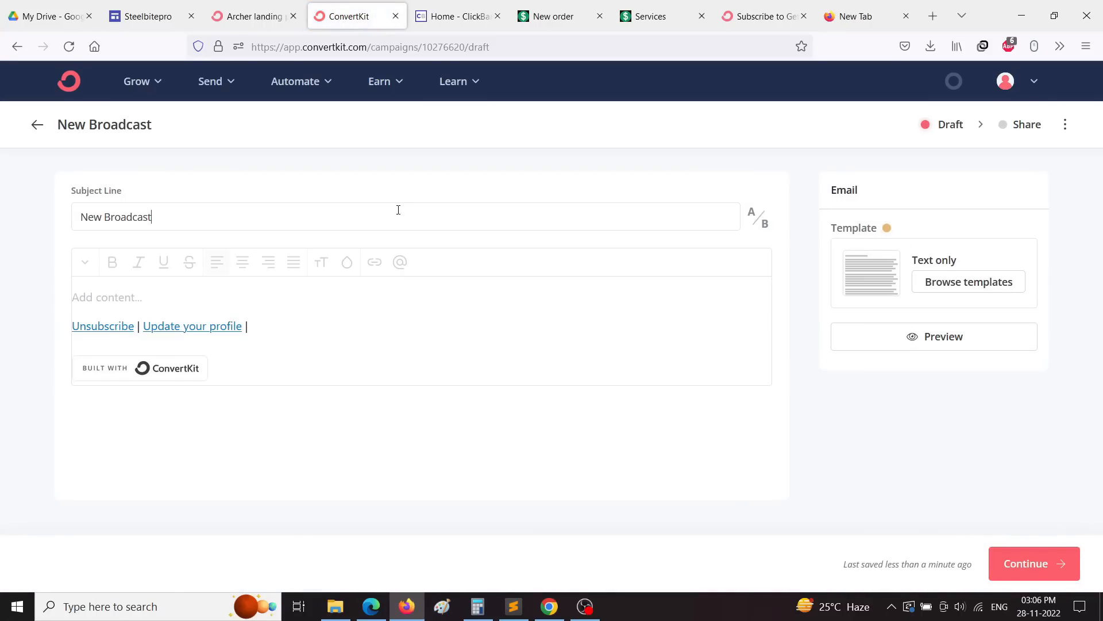
{"action": "double_click", "coordinate": [216, 217]}
{"action": "left_click", "coordinate": [577, 233]}
{"action": "left_click", "coordinate": [956, 287]}
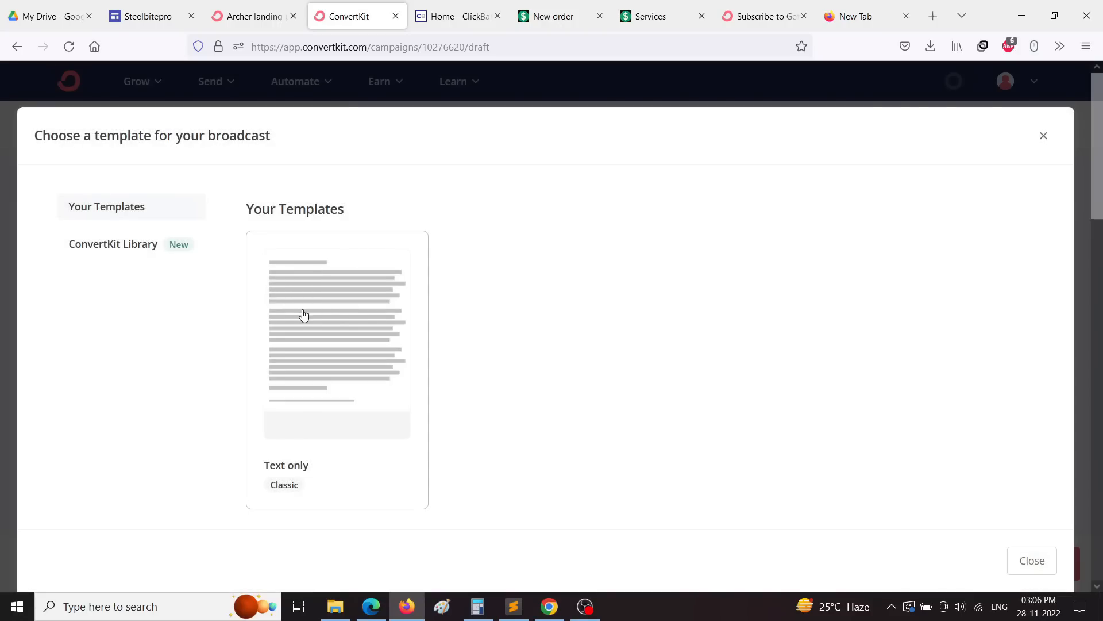
{"action": "left_click", "coordinate": [304, 316]}
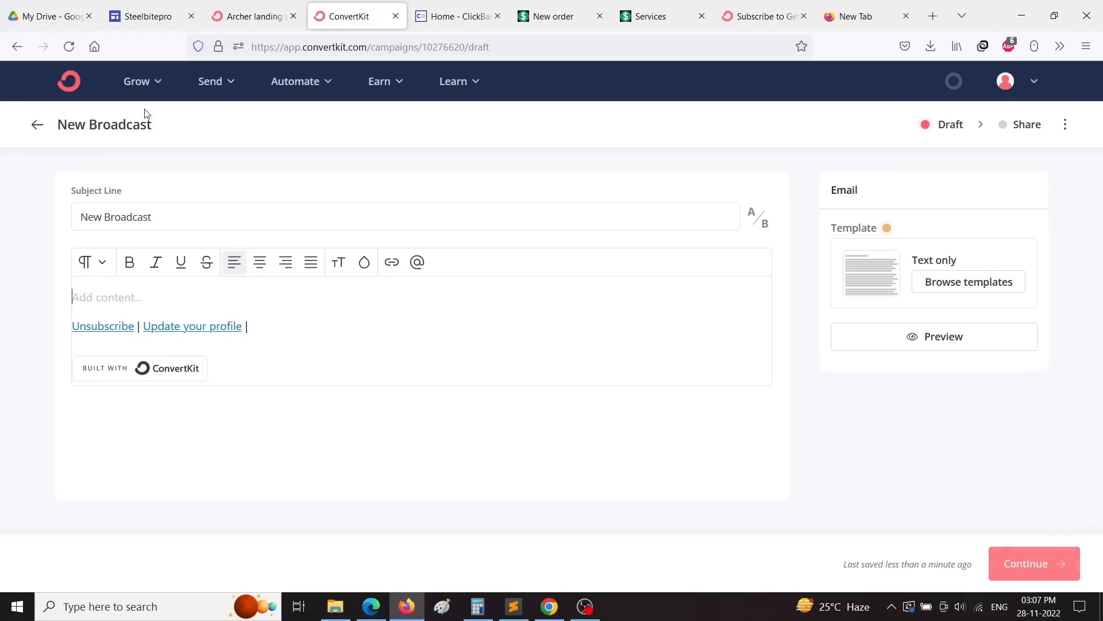
{"action": "left_click", "coordinate": [37, 132]}
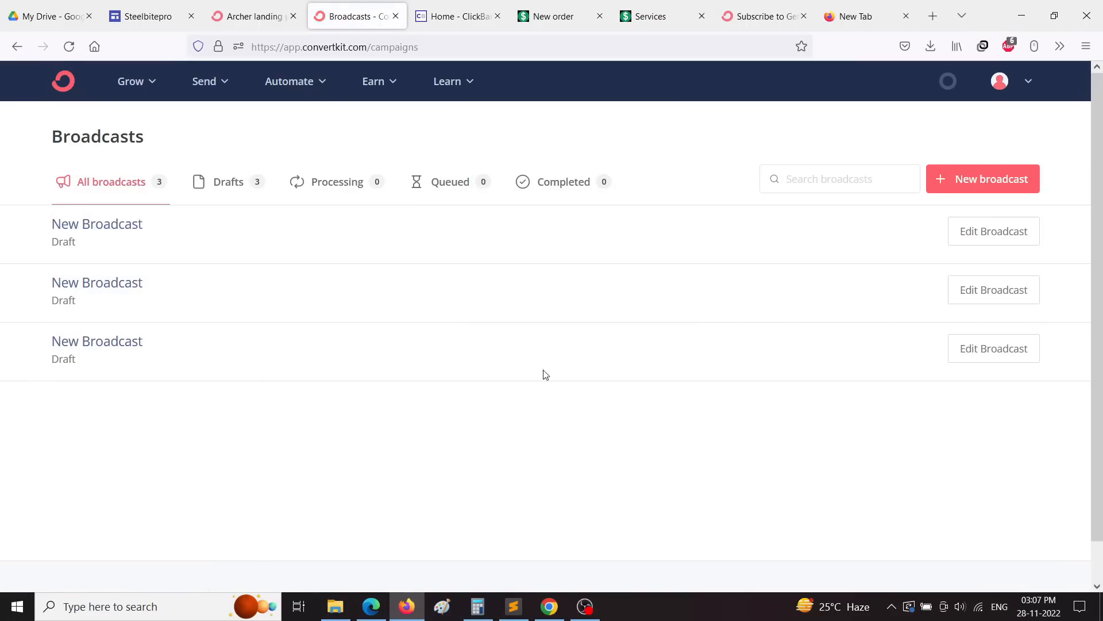
Step: View the Sequences page, locked behind the Creator plan, and the Automate menu, then return home
{"action": "left_click", "coordinate": [224, 82]}
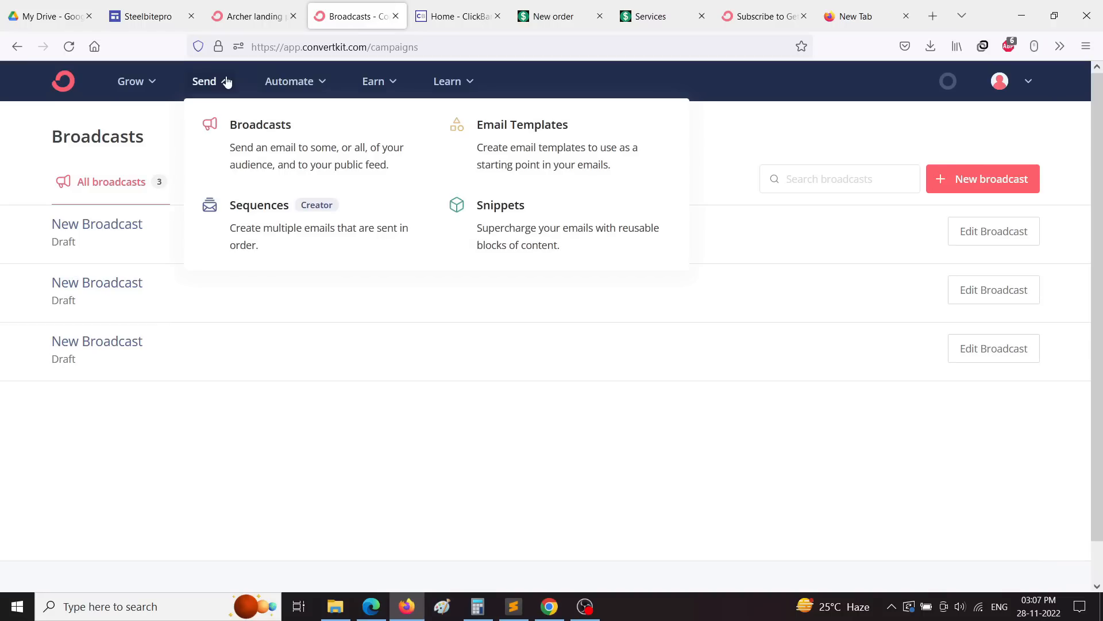
{"action": "left_click", "coordinate": [262, 222]}
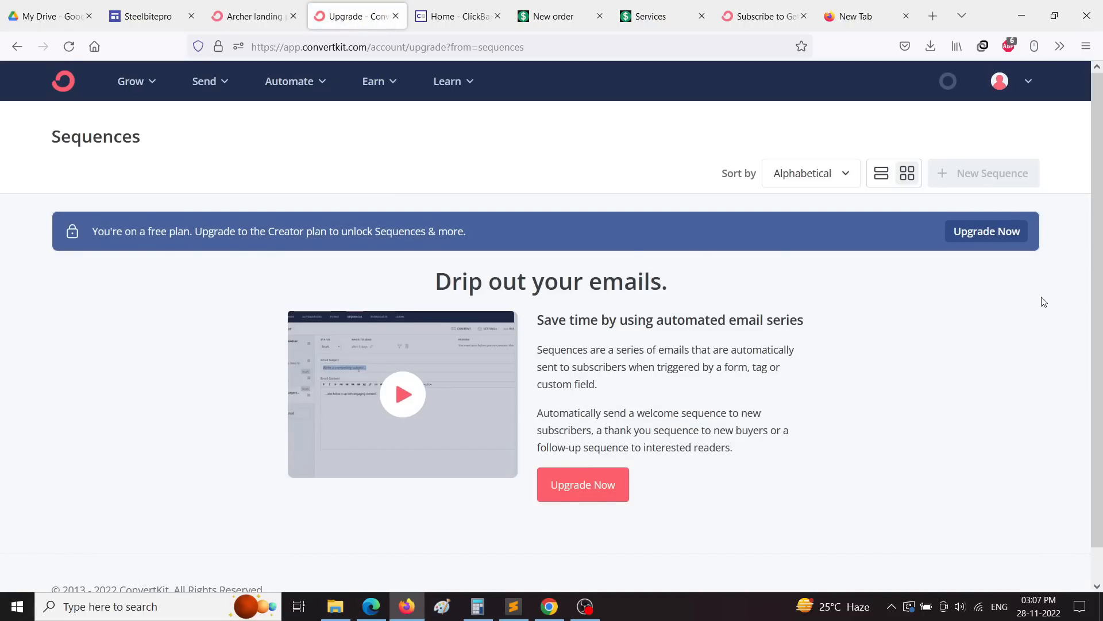
{"action": "left_click", "coordinate": [232, 83]}
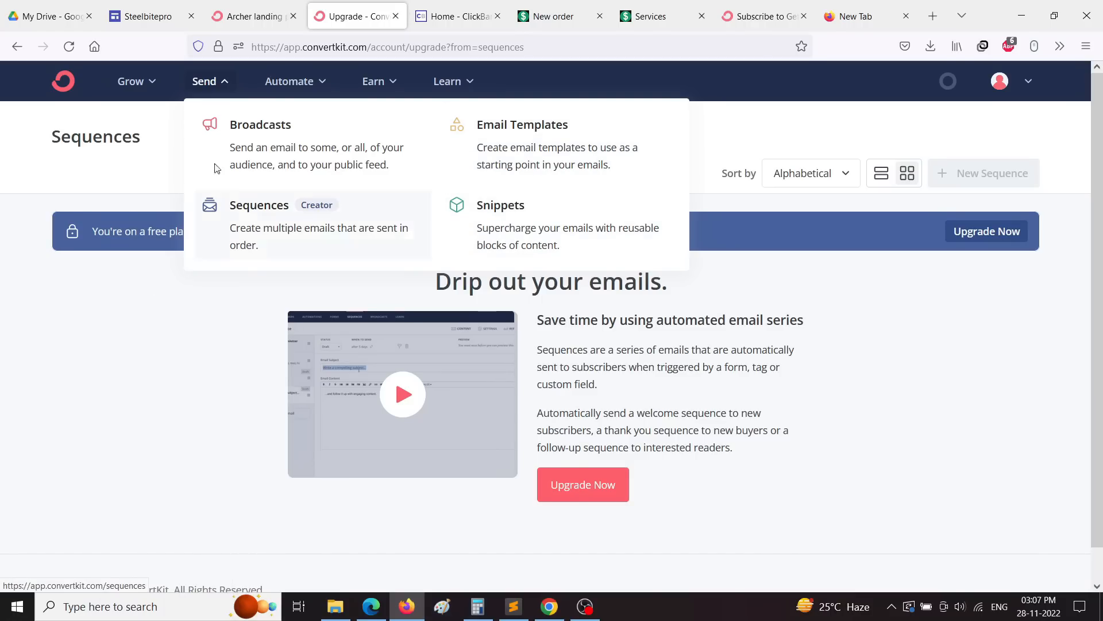
{"action": "left_click", "coordinate": [89, 171]}
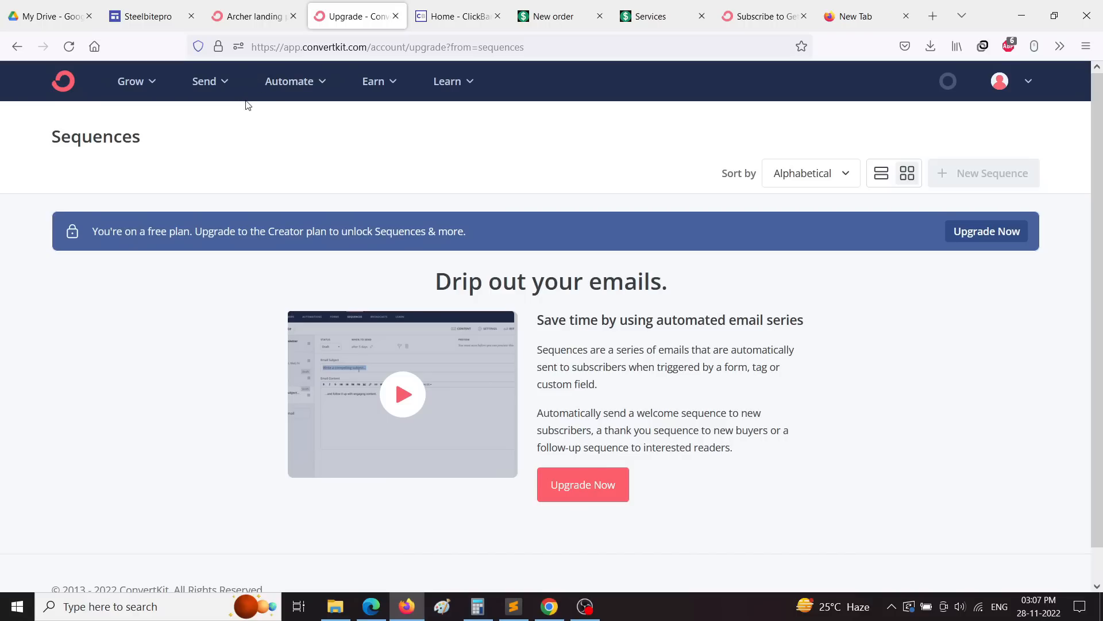
{"action": "left_click", "coordinate": [299, 84]}
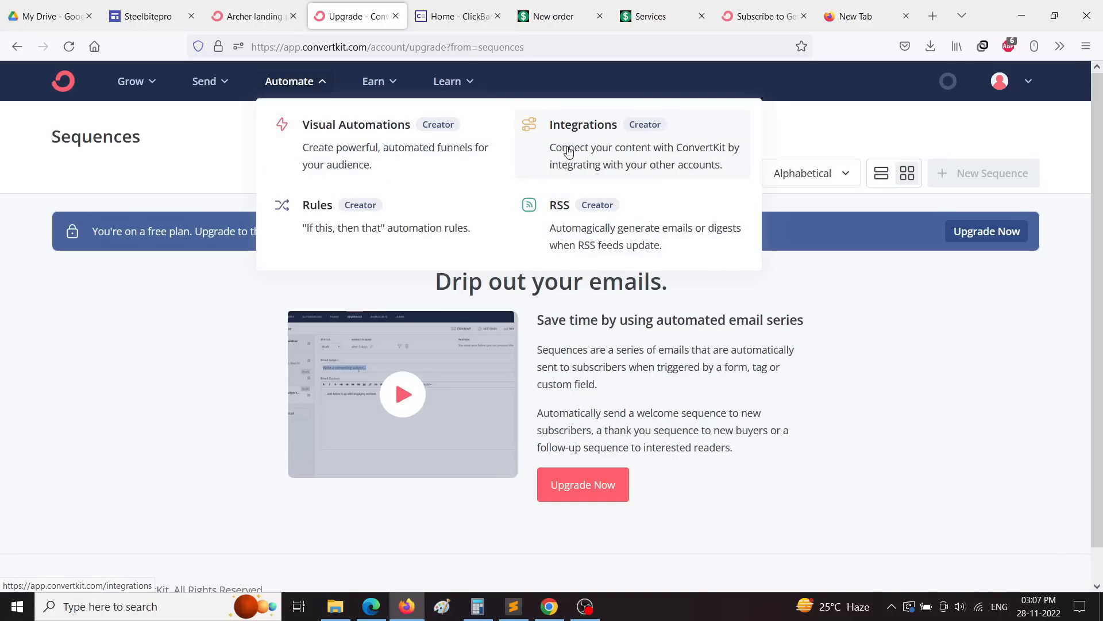
{"action": "left_click", "coordinate": [222, 86]}
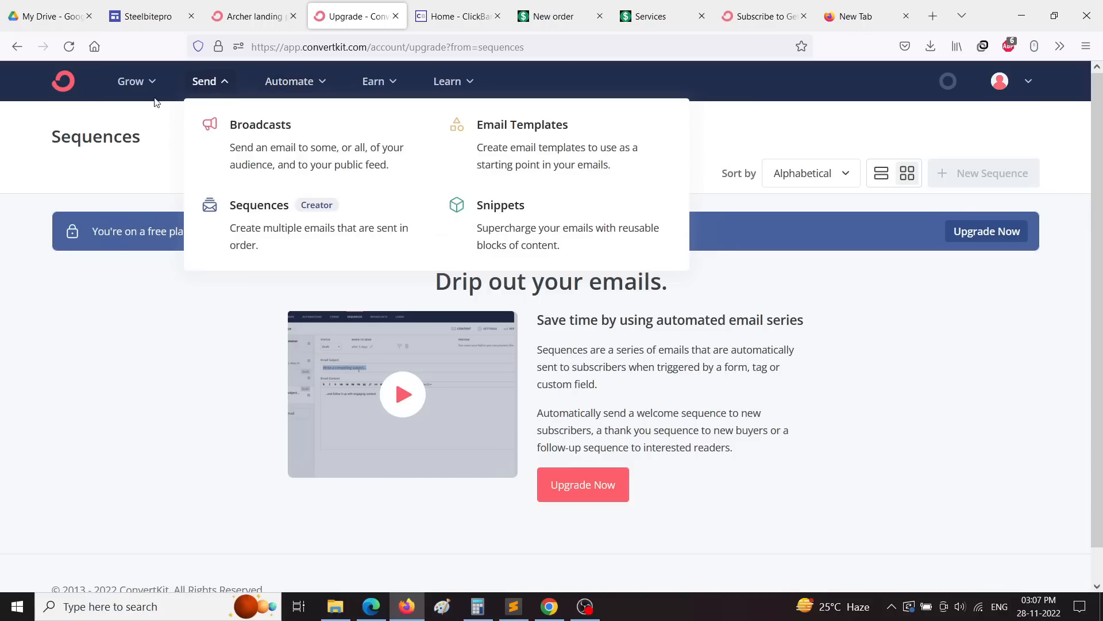
{"action": "left_click", "coordinate": [64, 84]}
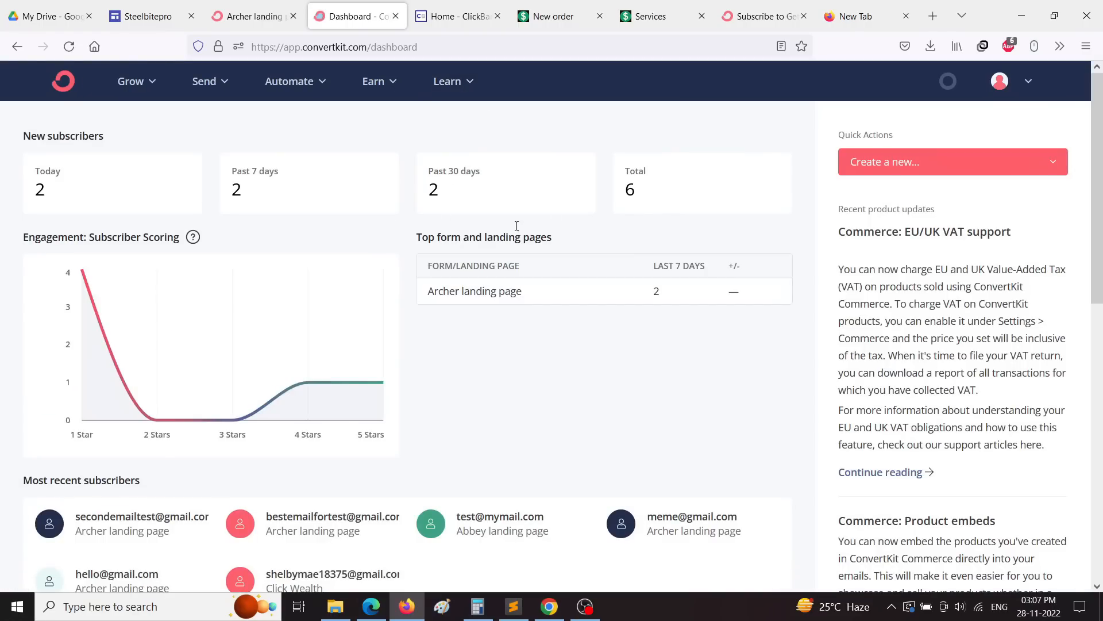
{"action": "left_click", "coordinate": [467, 81]}
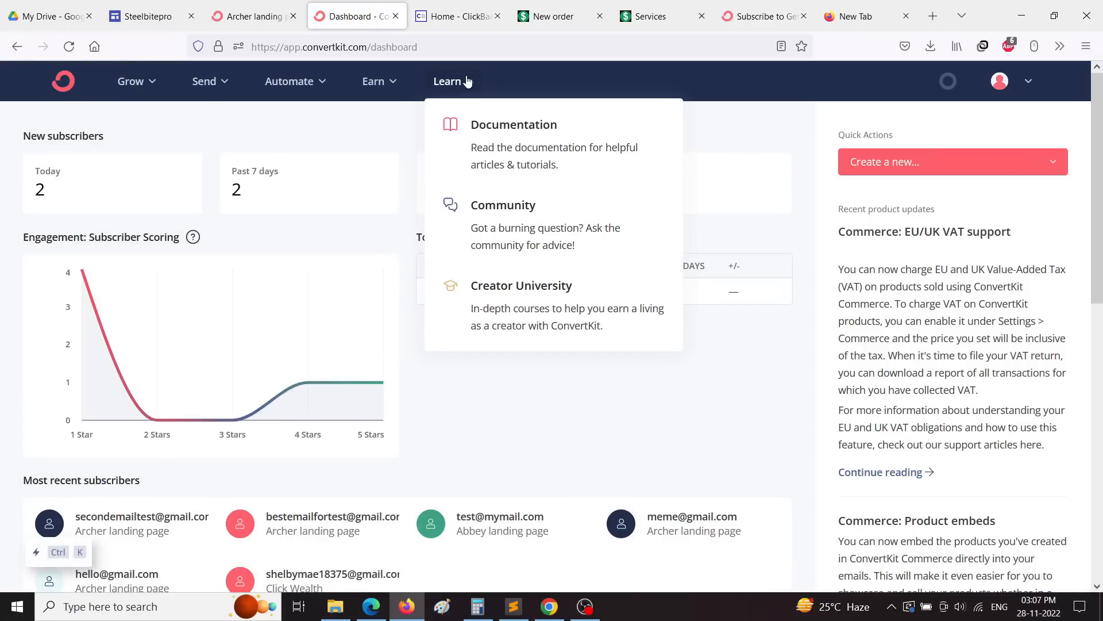
{"action": "left_click", "coordinate": [774, 149]}
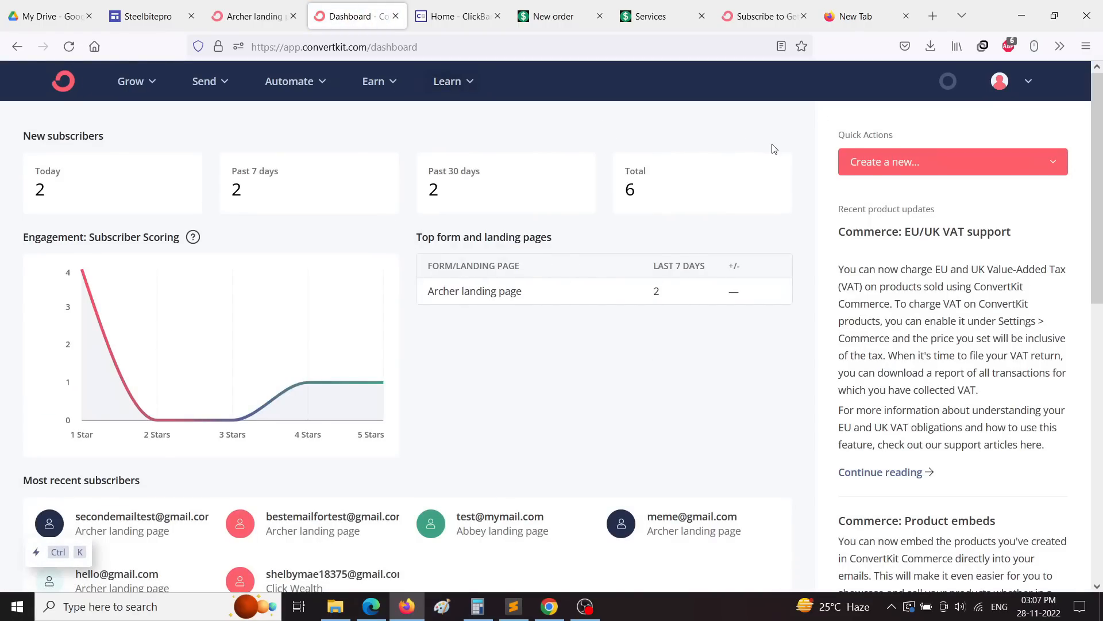
{"action": "scroll", "coordinate": [774, 148], "scroll_direction": "down", "scroll_amount": 9}
{"action": "scroll", "coordinate": [587, 385], "scroll_direction": "up", "scroll_amount": 10}
{"action": "left_click", "coordinate": [210, 82]}
{"action": "left_click", "coordinate": [807, 150]}
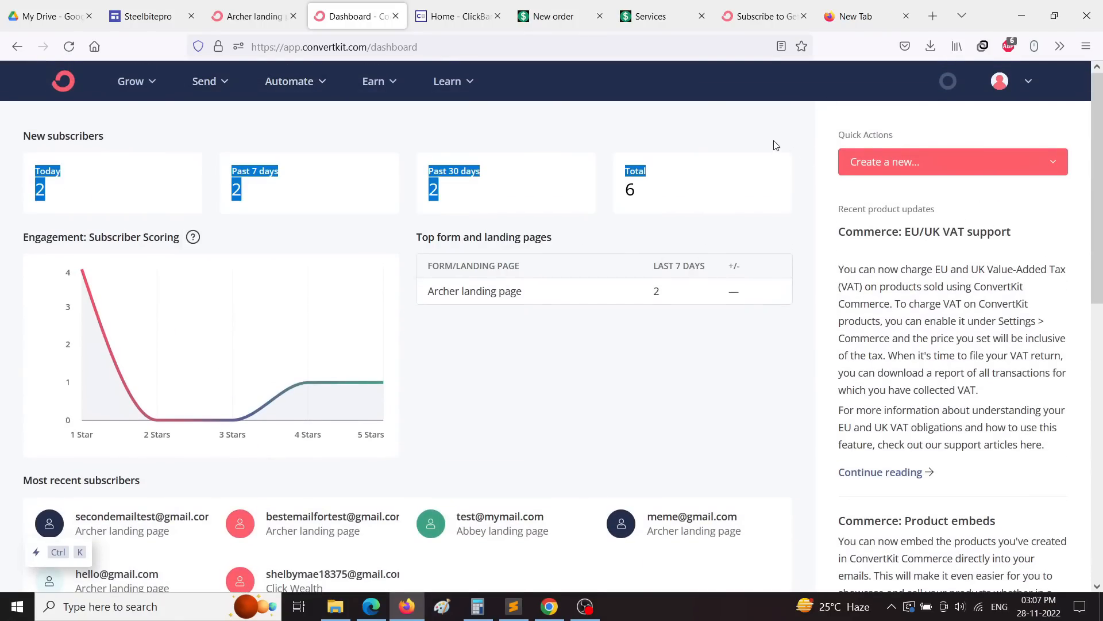
{"action": "left_click", "coordinate": [1033, 82]}
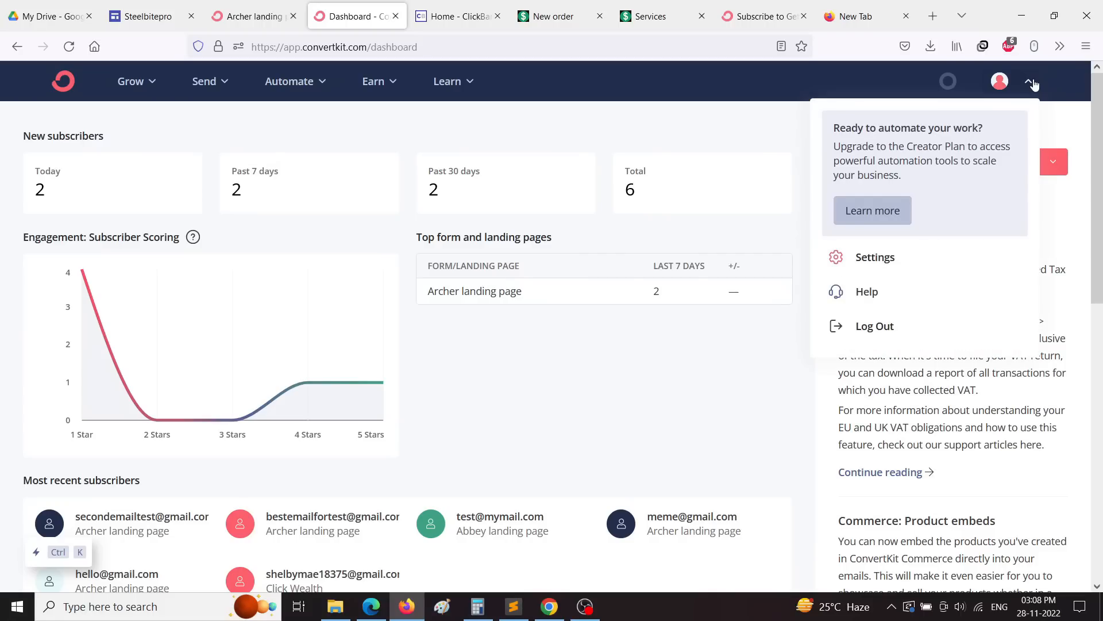
{"action": "left_click", "coordinate": [642, 144]}
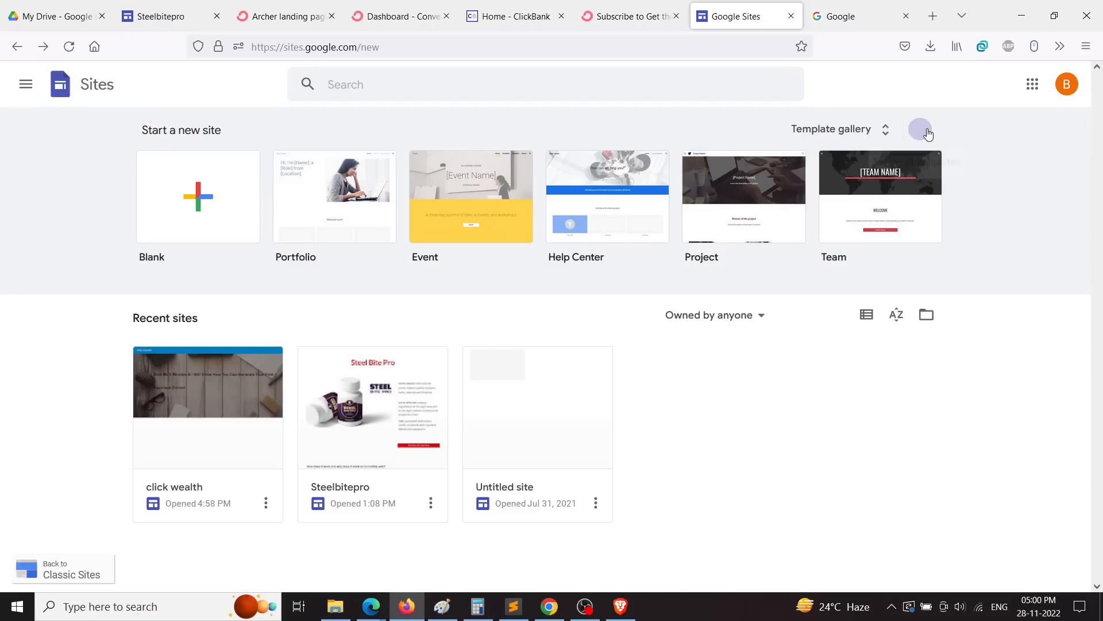
Step: Start a new Google Site from the Restaurant template
{"action": "left_click", "coordinate": [891, 135]}
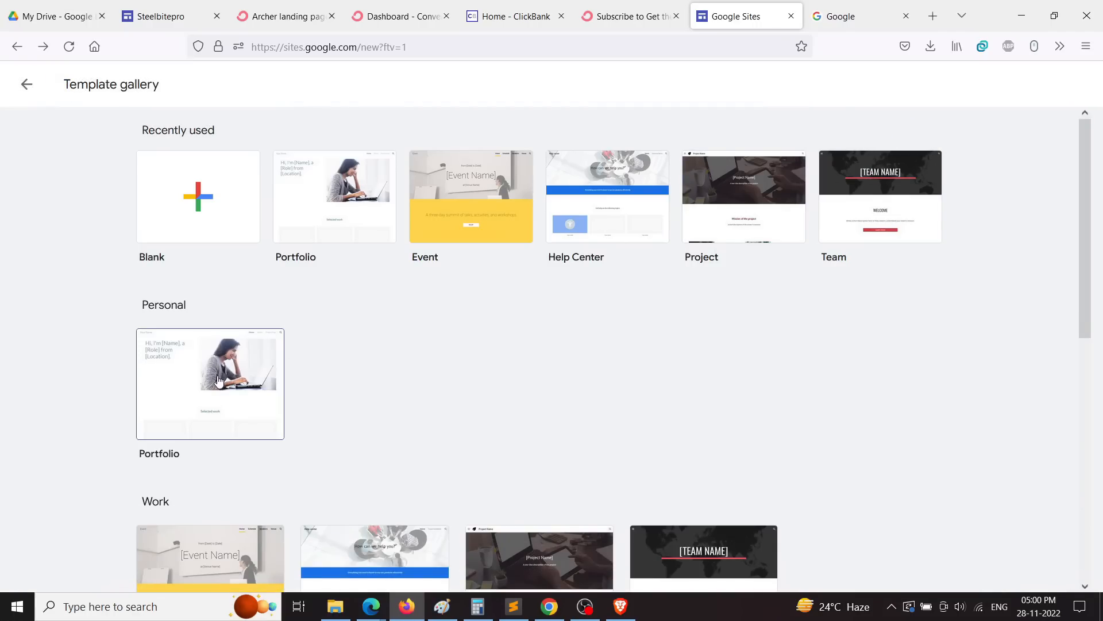
{"action": "scroll", "coordinate": [253, 394], "scroll_direction": "down", "scroll_amount": 4}
{"action": "scroll", "coordinate": [709, 360], "scroll_direction": "down", "scroll_amount": 3}
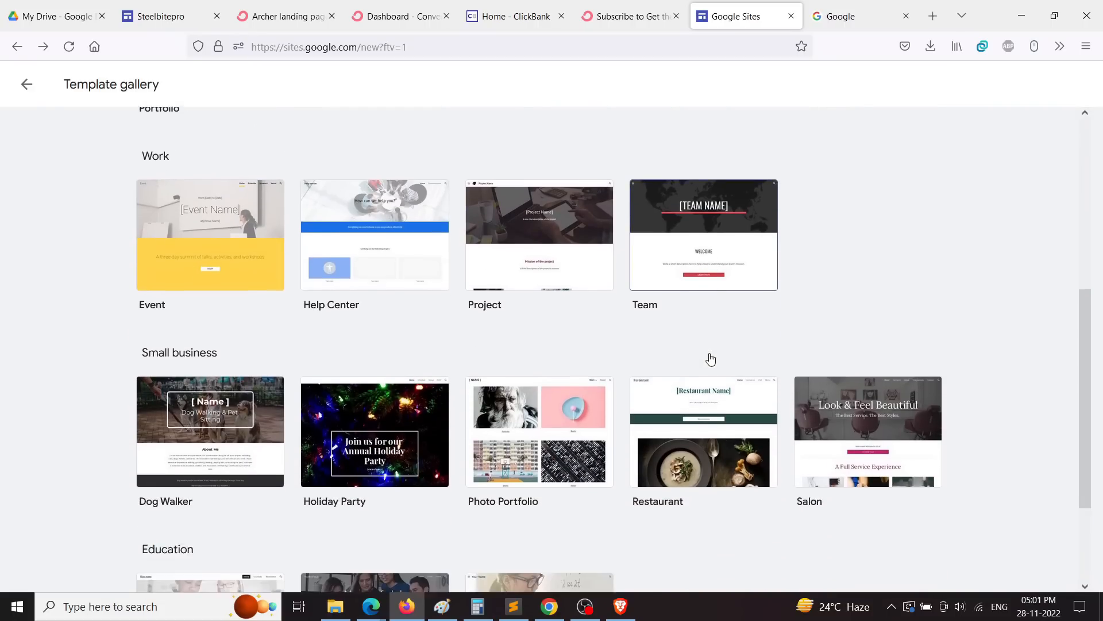
{"action": "scroll", "coordinate": [218, 452], "scroll_direction": "down", "scroll_amount": 1}
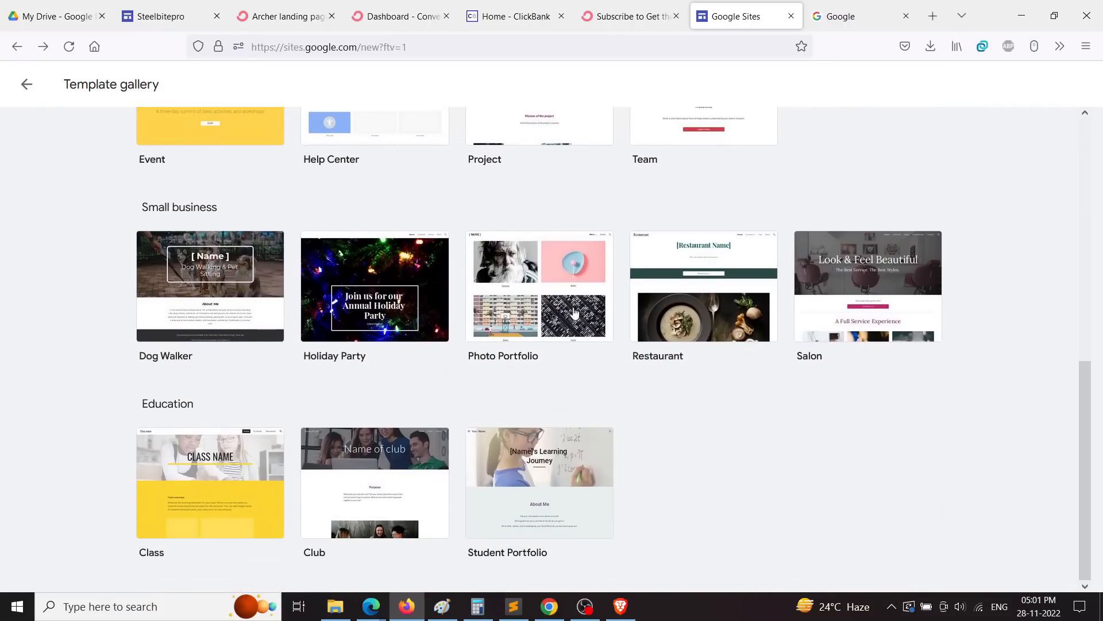
{"action": "left_click", "coordinate": [660, 313]}
Step: Disconnect the VPN from its browser extension panel
{"action": "left_click", "coordinate": [982, 53]}
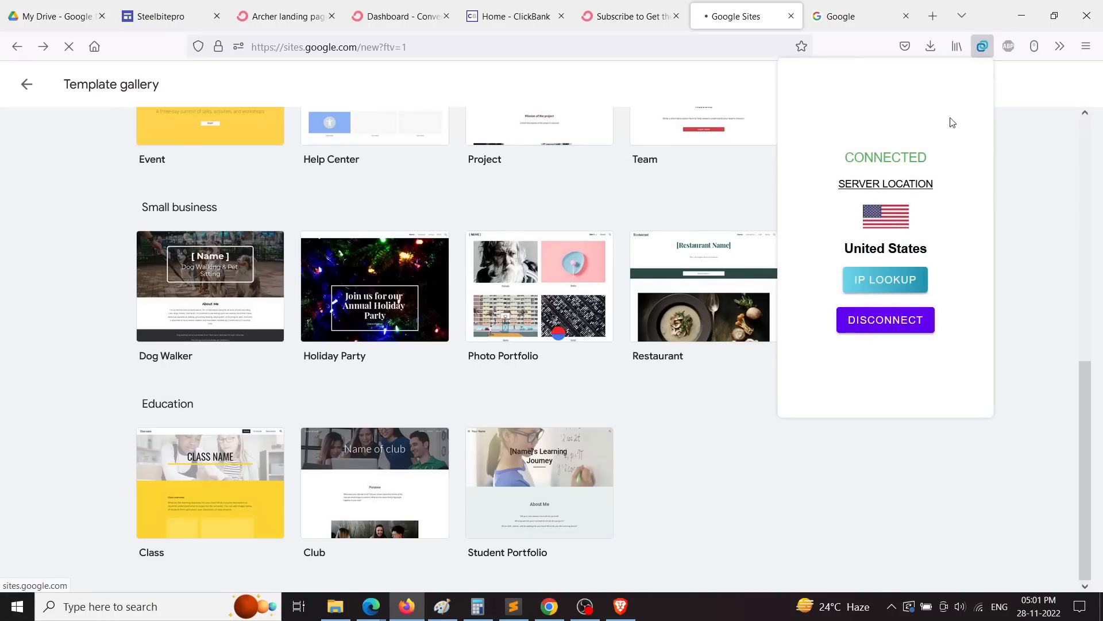
{"action": "left_click", "coordinate": [884, 320]}
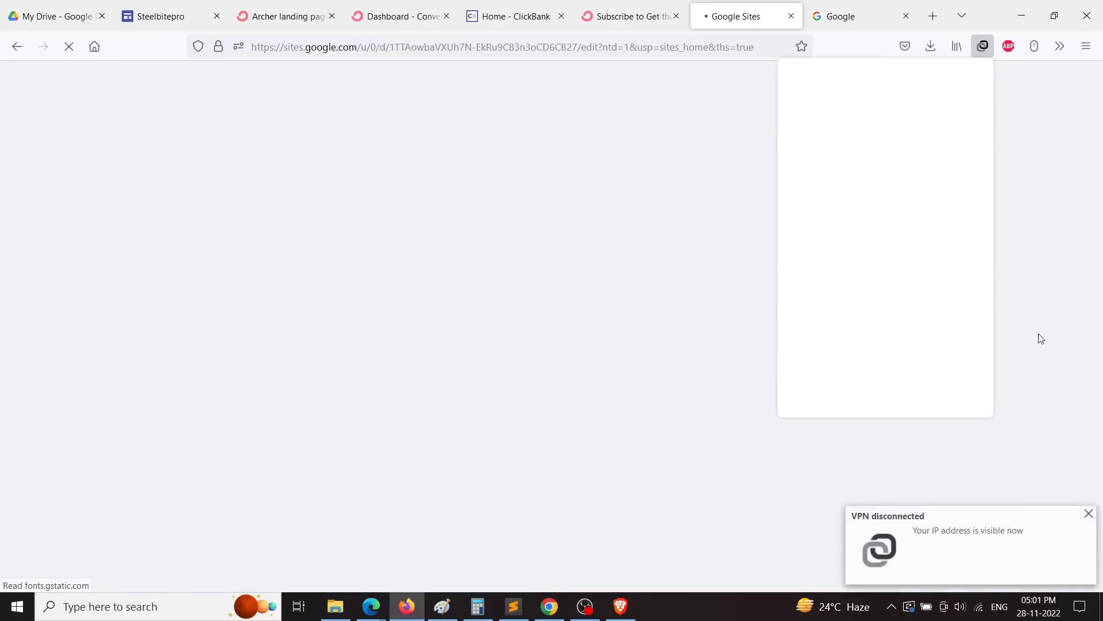
{"action": "left_click", "coordinate": [760, 23]}
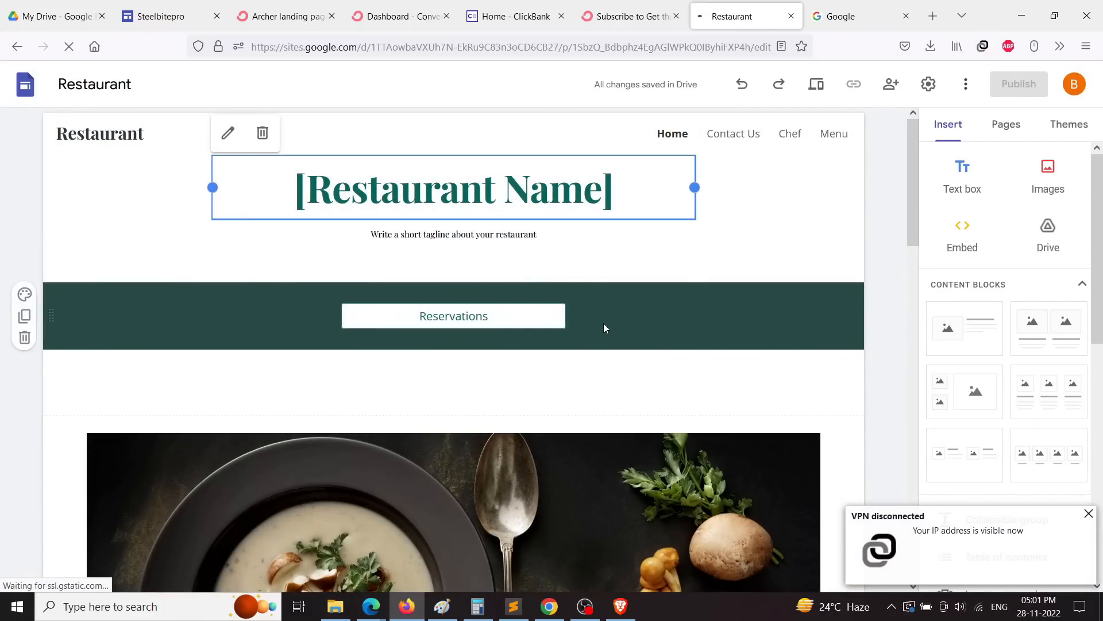
{"action": "scroll", "coordinate": [658, 368], "scroll_direction": "down", "scroll_amount": 5}
{"action": "scroll", "coordinate": [658, 367], "scroll_direction": "down", "scroll_amount": 8}
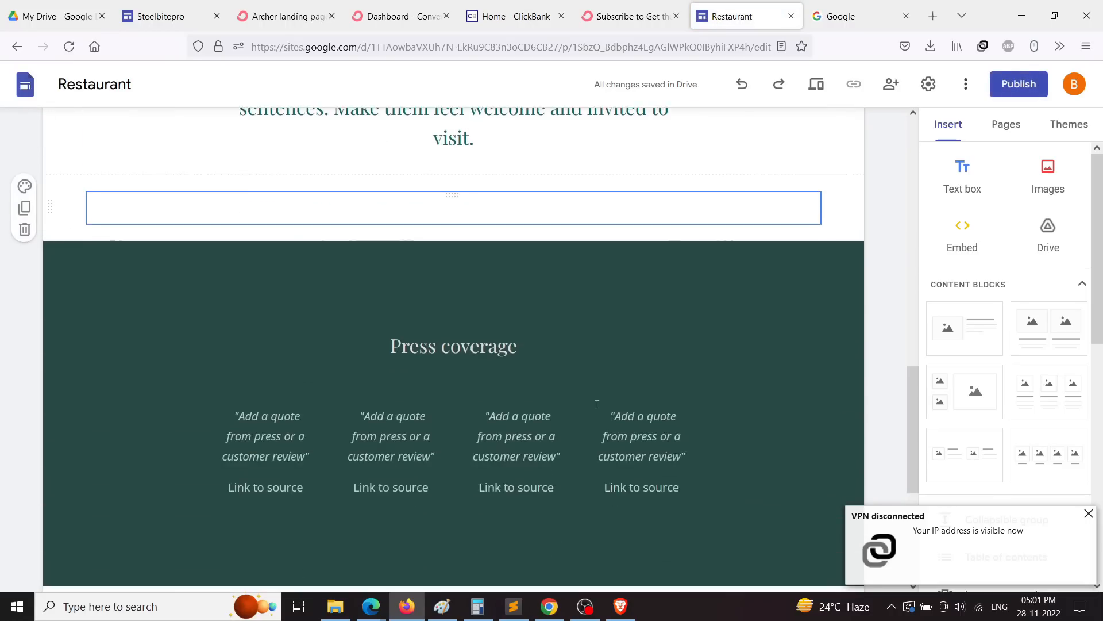
{"action": "scroll", "coordinate": [575, 402], "scroll_direction": "up", "scroll_amount": 10}
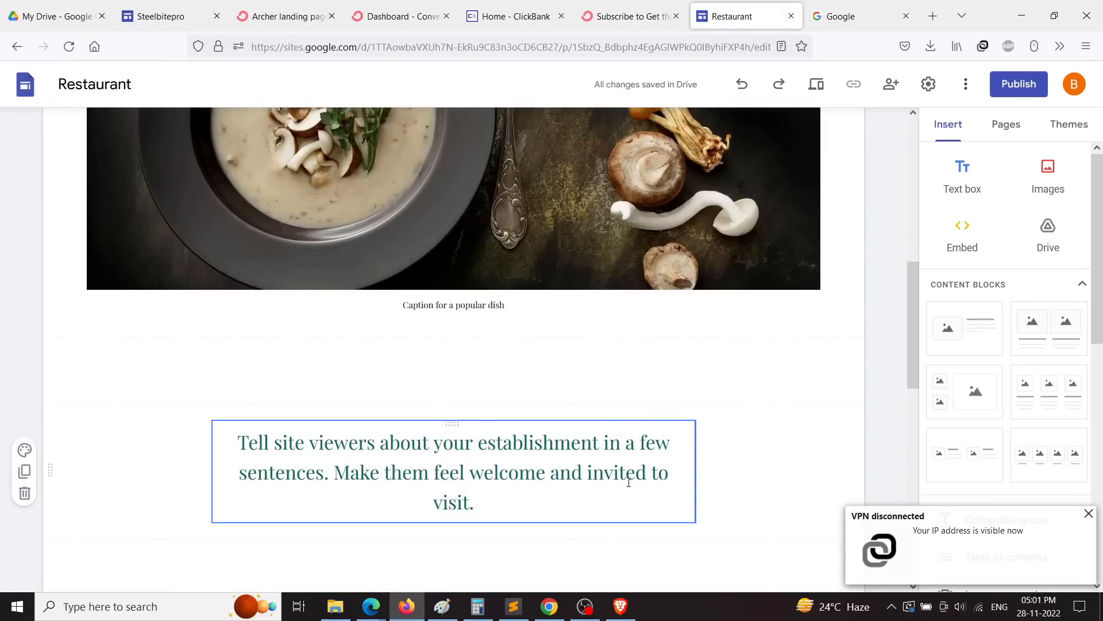
{"action": "scroll", "coordinate": [474, 299], "scroll_direction": "up", "scroll_amount": 2}
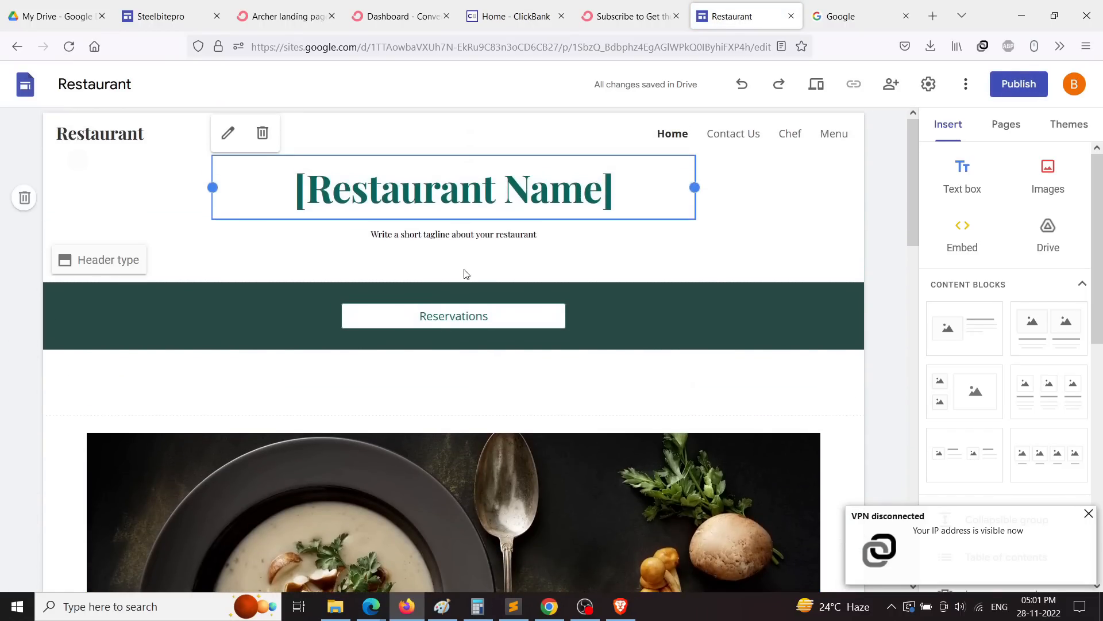
Step: Retitle the page 'Keto Product', rename the site 'Keto Diet review', and select the tagline
{"action": "triple_click", "coordinate": [360, 191]}
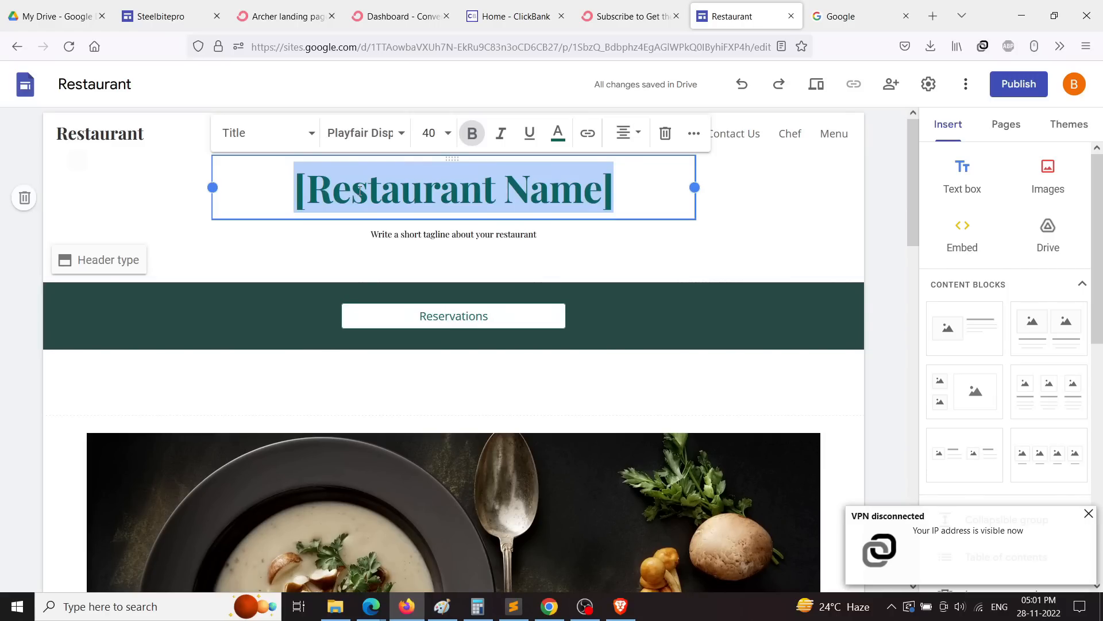
{"action": "type", "text": "Keto"}
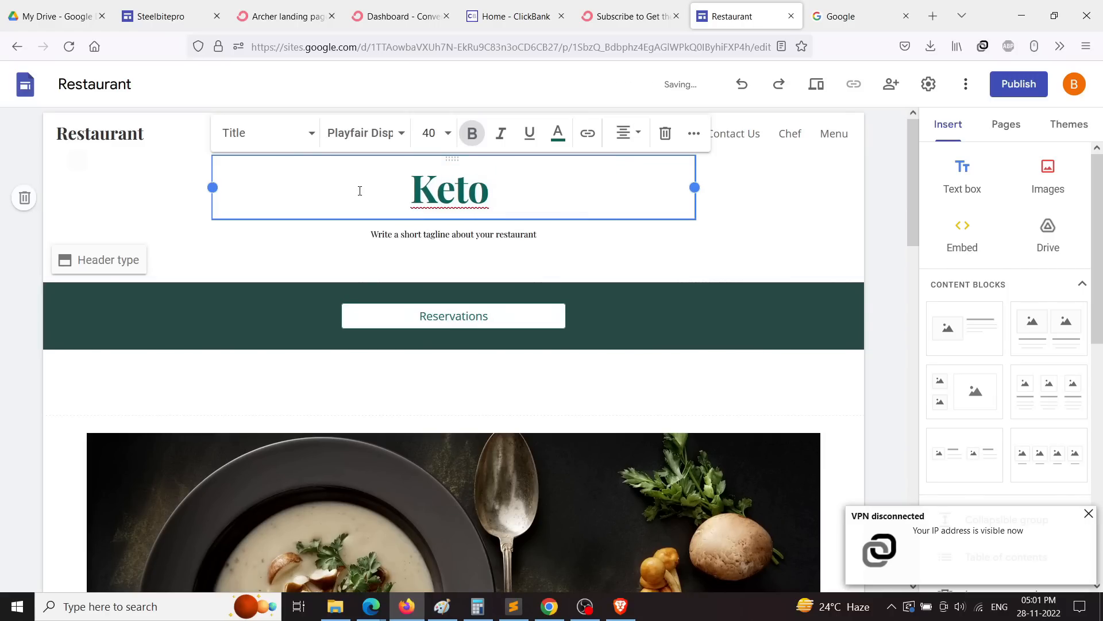
{"action": "type", "text": " Prod"}
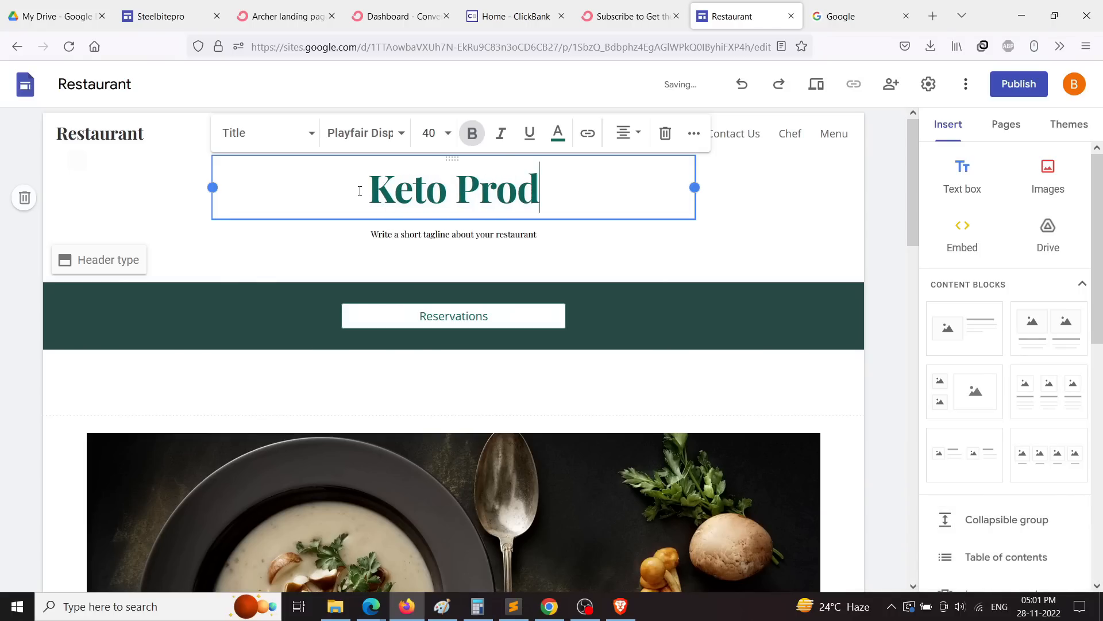
{"action": "type", "text": "uct"}
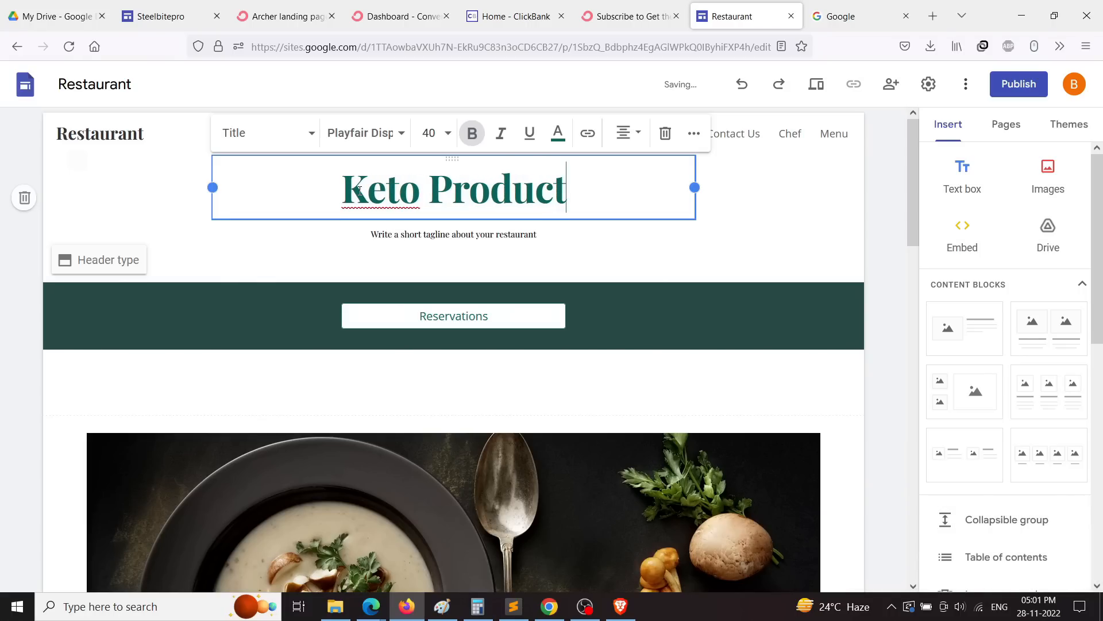
{"action": "left_click", "coordinate": [796, 251]}
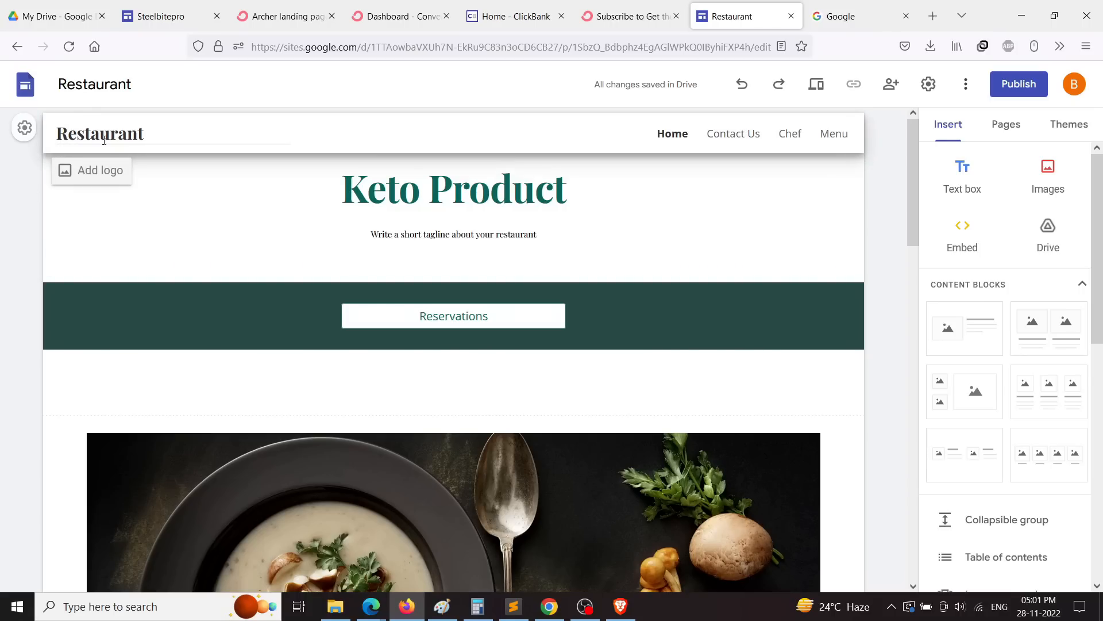
{"action": "left_click", "coordinate": [178, 138]}
{"action": "double_click", "coordinate": [179, 138]}
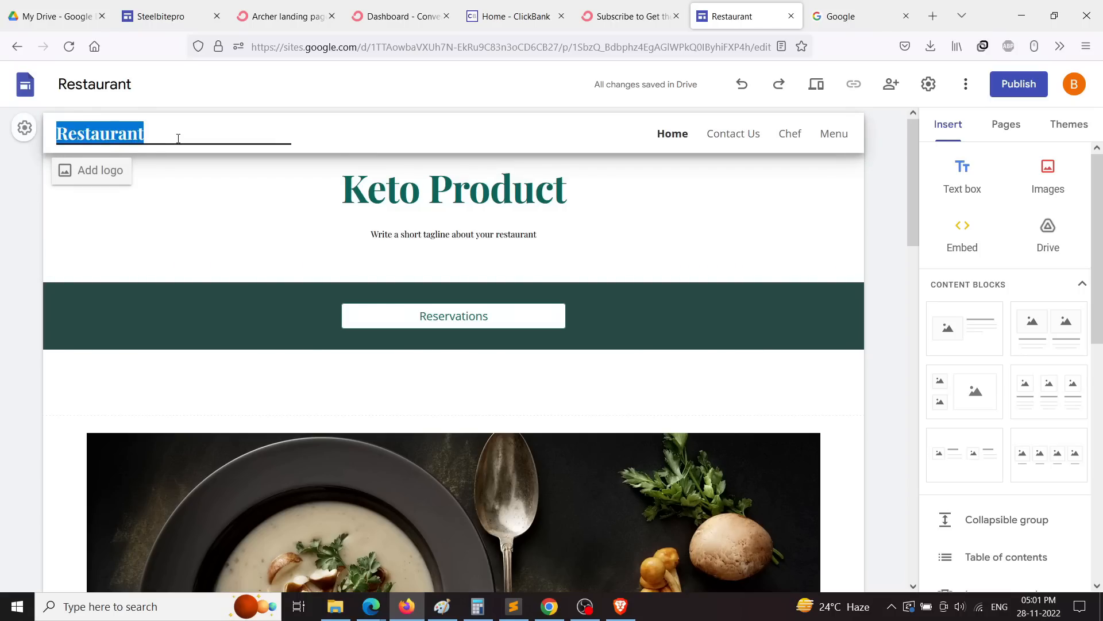
{"action": "type", "text": "Keto"}
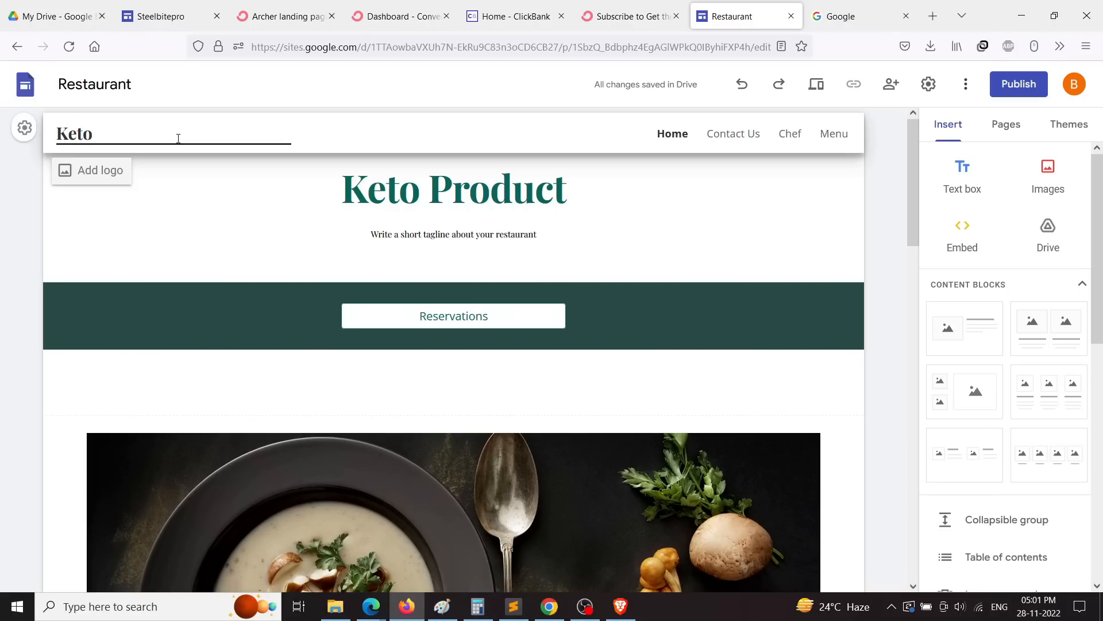
{"action": "type", "text": " Diet review"}
{"action": "left_click", "coordinate": [454, 241]}
{"action": "triple_click", "coordinate": [503, 237]}
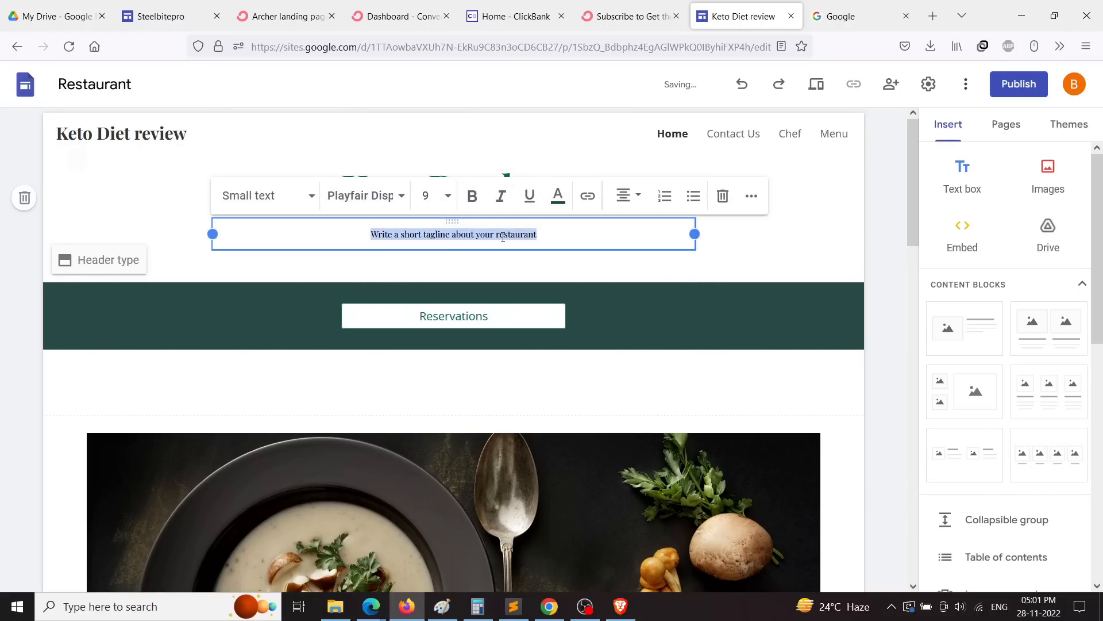
{"action": "left_click", "coordinate": [551, 611]}
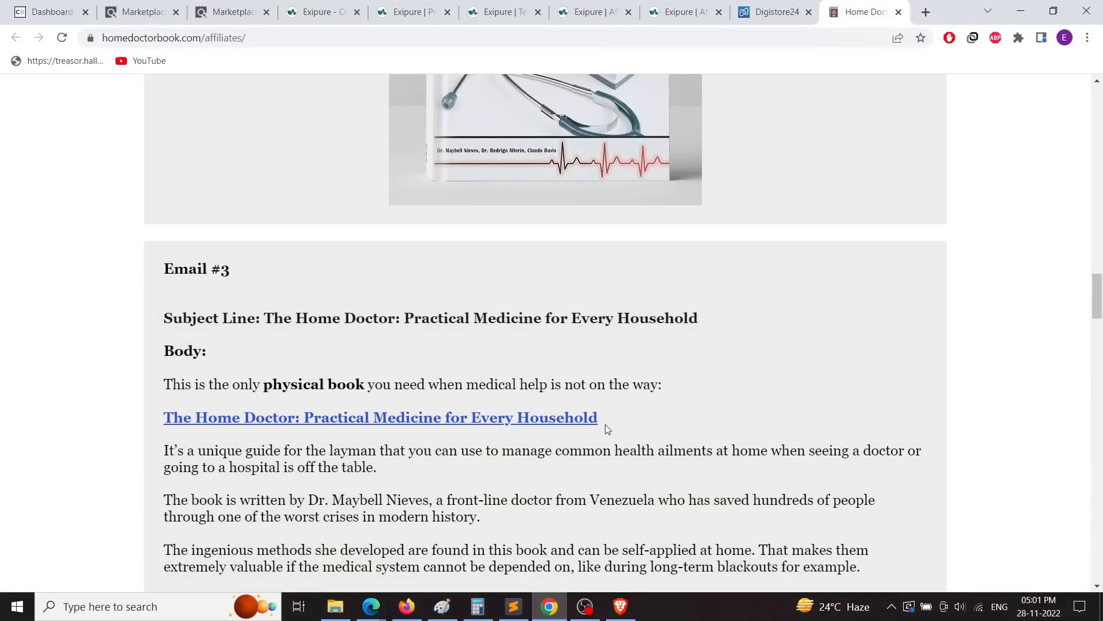
Step: Browse the Exipure privacy page and main product page
{"action": "scroll", "coordinate": [417, 339], "scroll_direction": "up", "scroll_amount": 15}
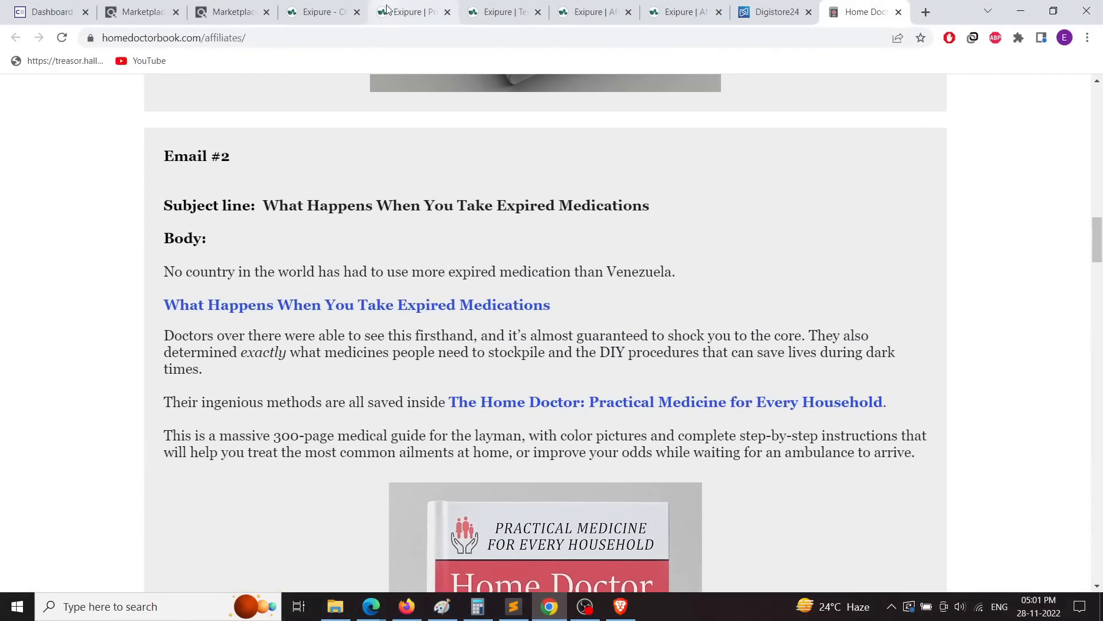
{"action": "left_click", "coordinate": [409, 12]}
{"action": "left_click", "coordinate": [283, 251]}
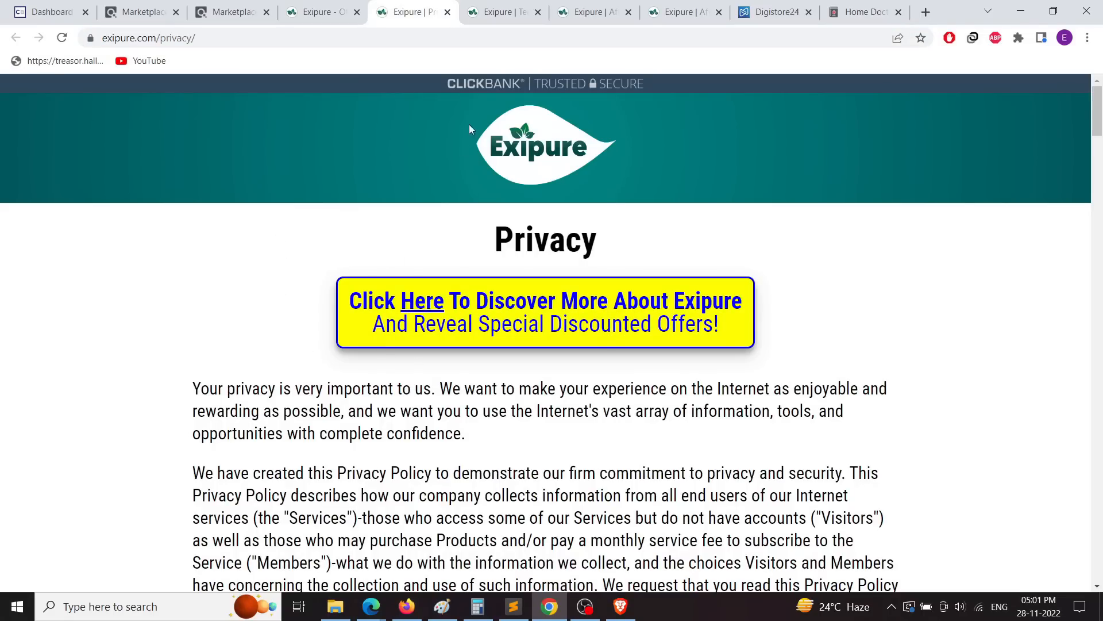
{"action": "scroll", "coordinate": [467, 265], "scroll_direction": "down", "scroll_amount": 6}
{"action": "scroll", "coordinate": [463, 322], "scroll_direction": "down", "scroll_amount": 5}
{"action": "left_click", "coordinate": [328, 12]}
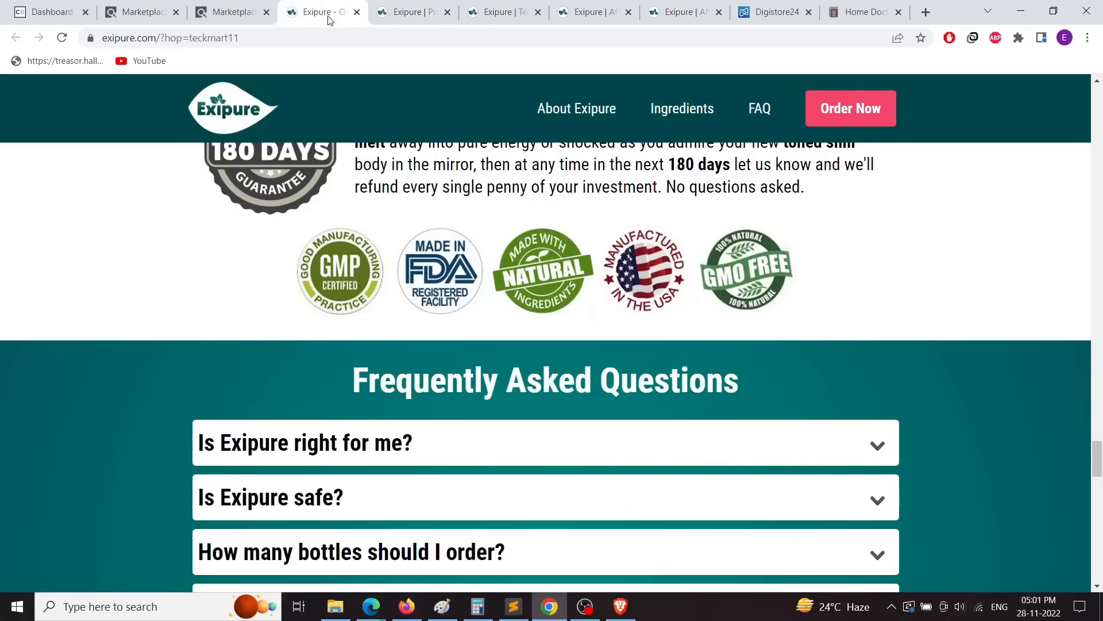
{"action": "scroll", "coordinate": [402, 304], "scroll_direction": "up", "scroll_amount": 20}
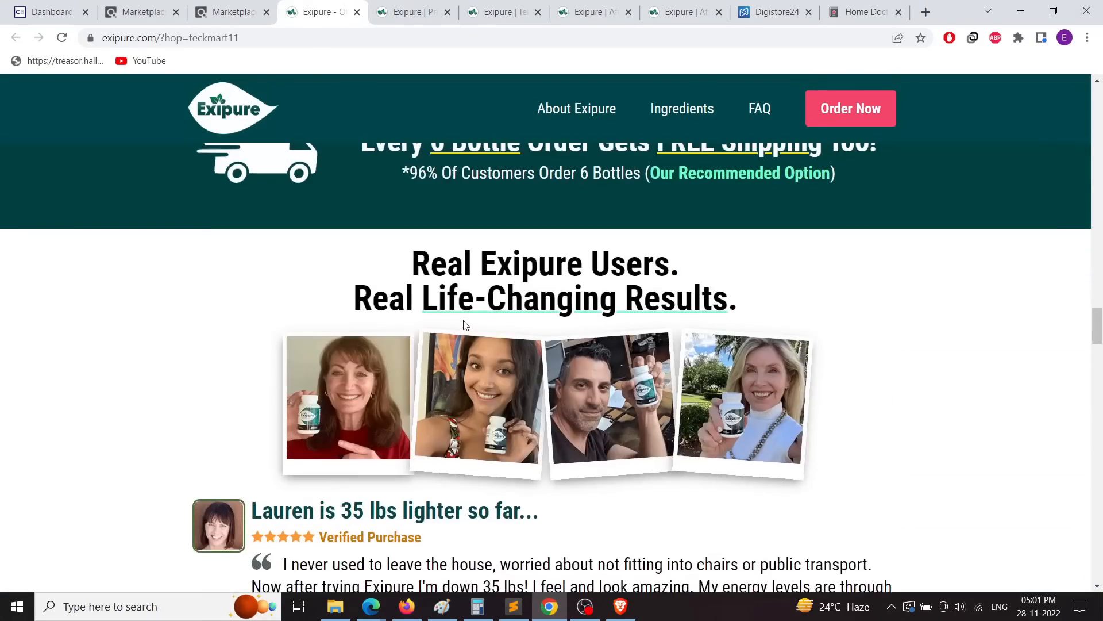
{"action": "scroll", "coordinate": [463, 319], "scroll_direction": "up", "scroll_amount": 15}
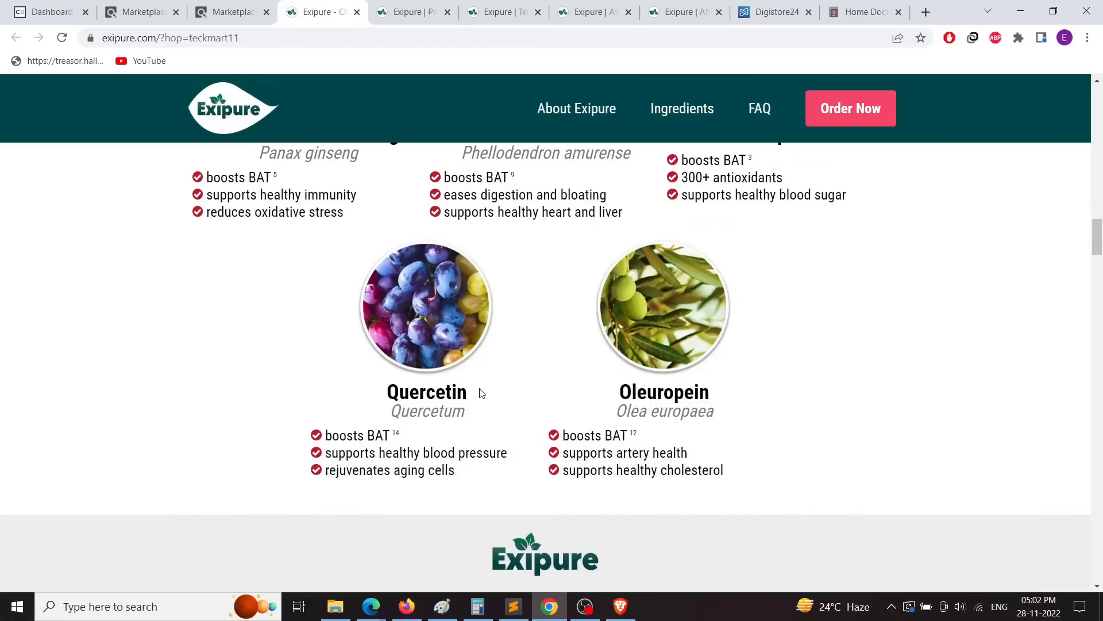
{"action": "scroll", "coordinate": [471, 454], "scroll_direction": "up", "scroll_amount": 7}
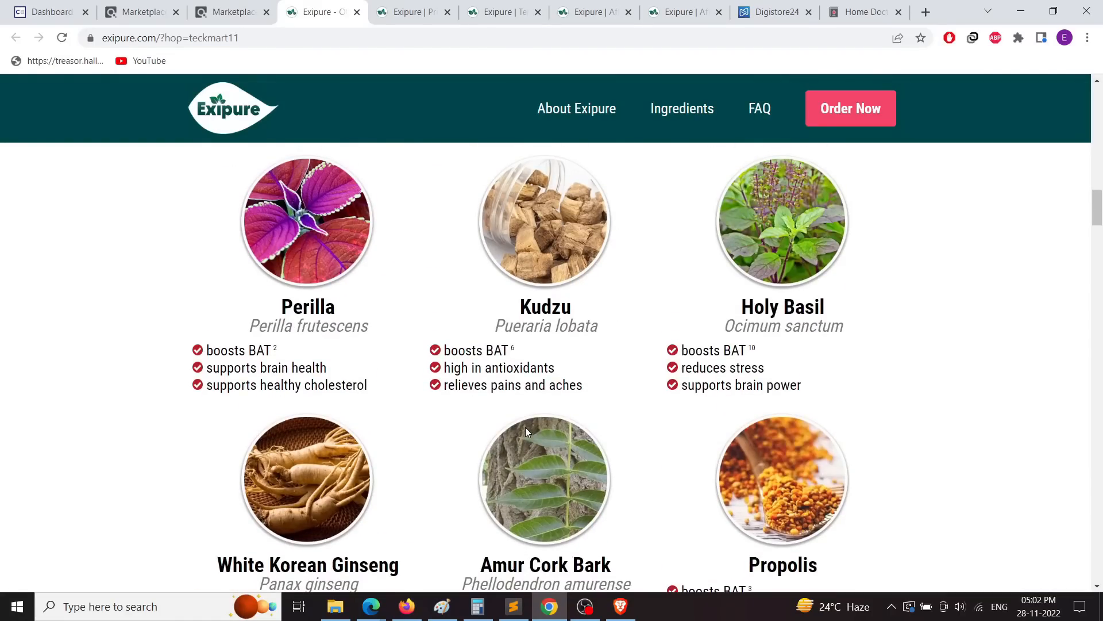
{"action": "scroll", "coordinate": [525, 426], "scroll_direction": "up", "scroll_amount": 2}
Step: On the Exipure affiliates page, select the Email #4 subject '750-year old hack forces permanent fat loss?'
{"action": "left_click", "coordinate": [501, 11]}
{"action": "left_click", "coordinate": [603, 12]}
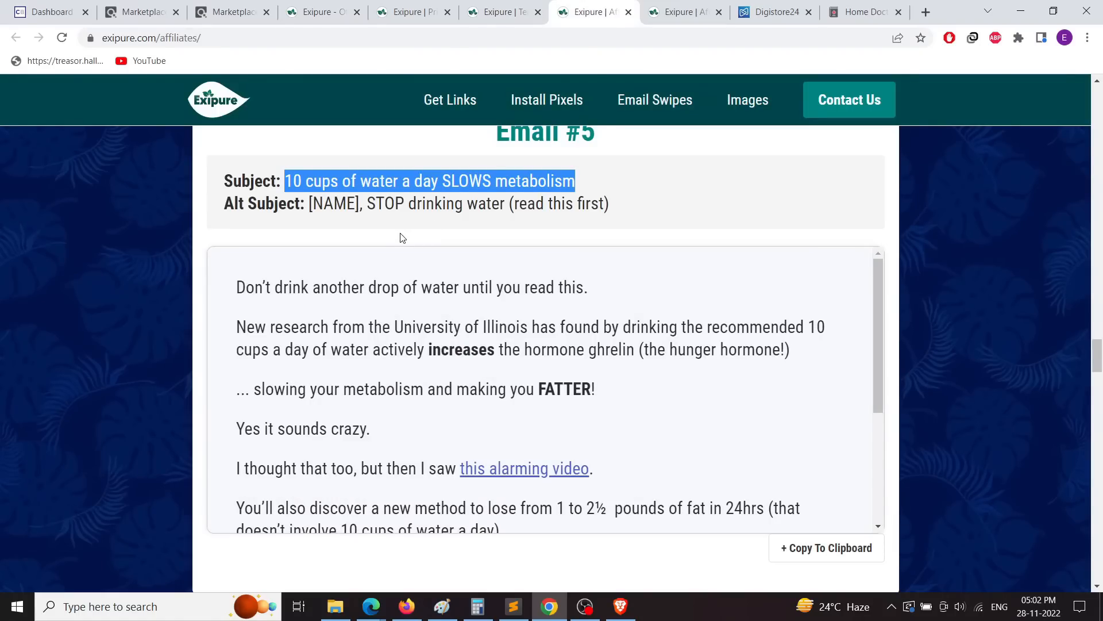
{"action": "scroll", "coordinate": [406, 372], "scroll_direction": "down", "scroll_amount": 10}
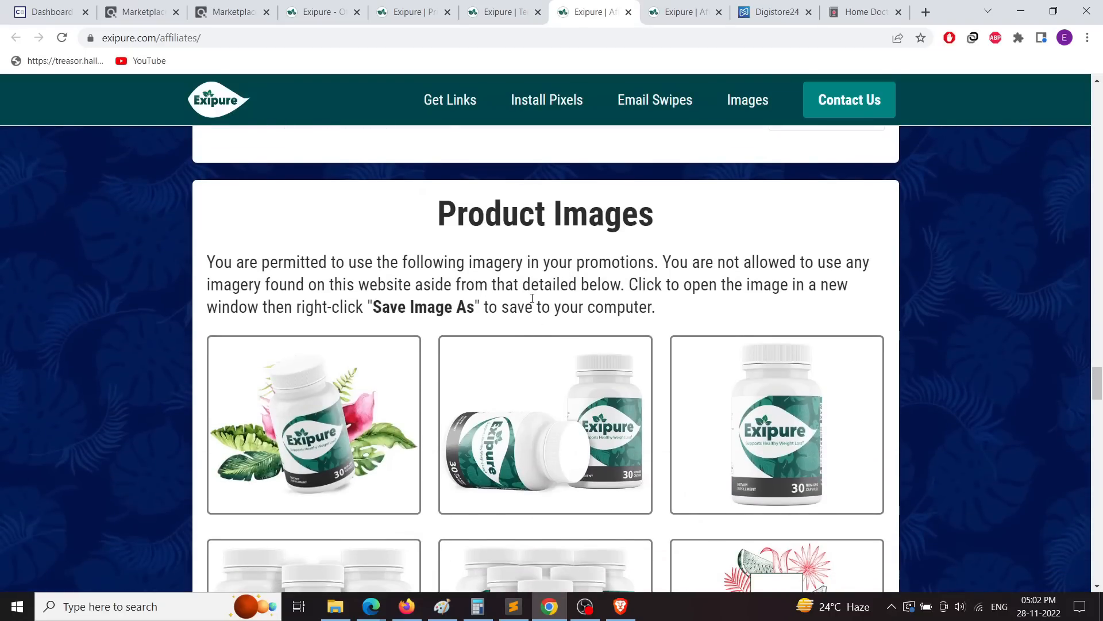
{"action": "scroll", "coordinate": [436, 337], "scroll_direction": "up", "scroll_amount": 1}
{"action": "triple_click", "coordinate": [249, 333]}
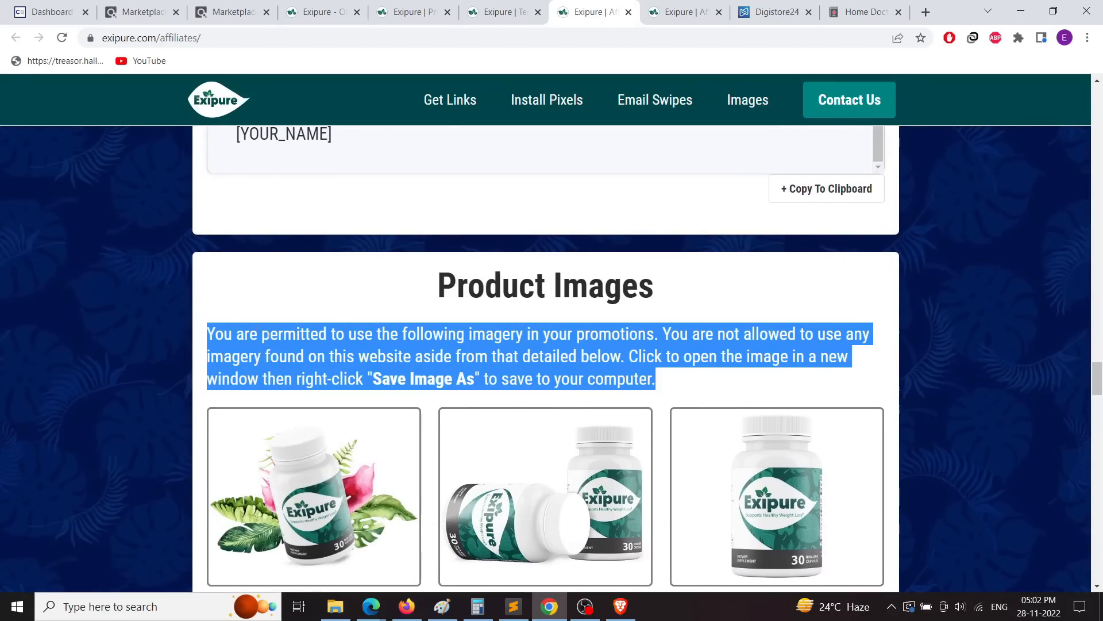
{"action": "scroll", "coordinate": [446, 377], "scroll_direction": "up", "scroll_amount": 10}
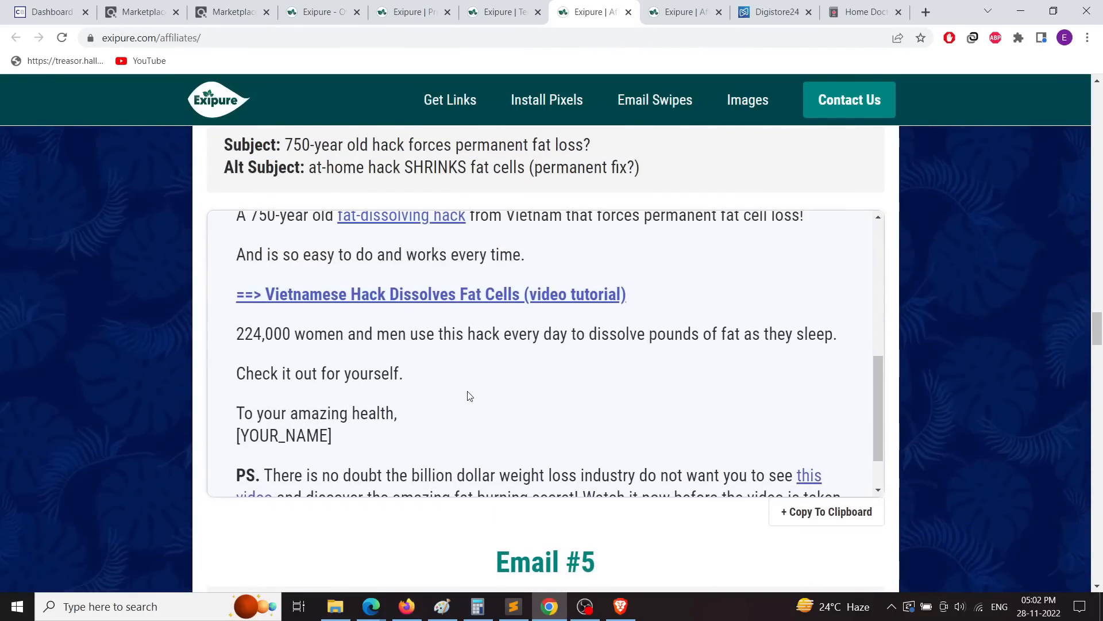
{"action": "scroll", "coordinate": [469, 395], "scroll_direction": "up", "scroll_amount": 7}
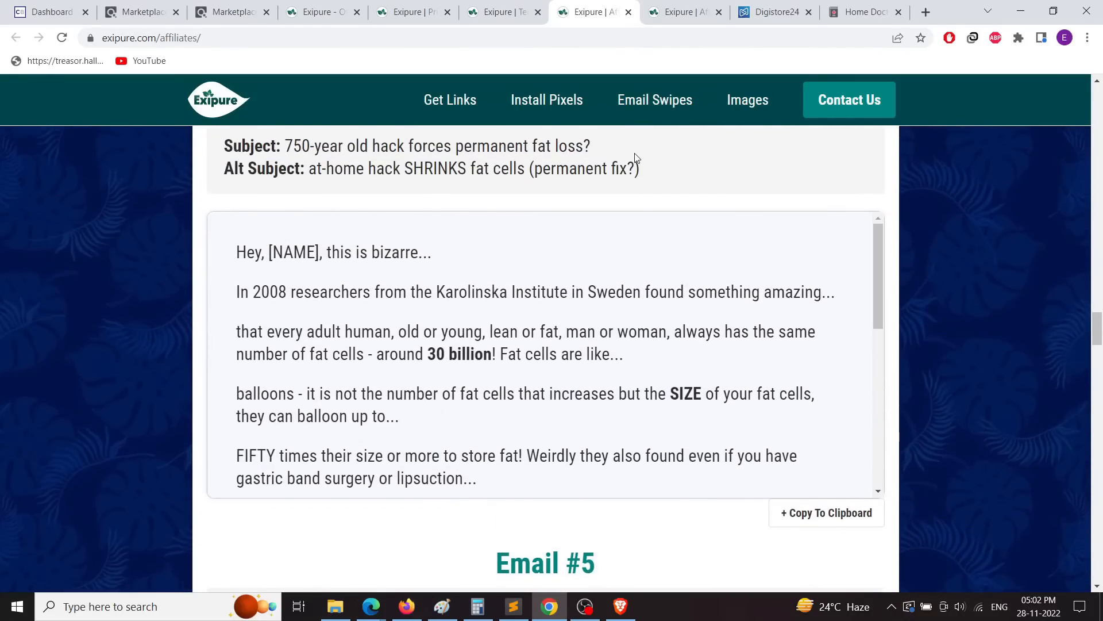
{"action": "scroll", "coordinate": [541, 468], "scroll_direction": "down", "scroll_amount": 1}
{"action": "left_click_drag", "start_coordinate": [600, 366], "coordinate": [286, 361]}
{"action": "key", "text": "ctrl+c"}
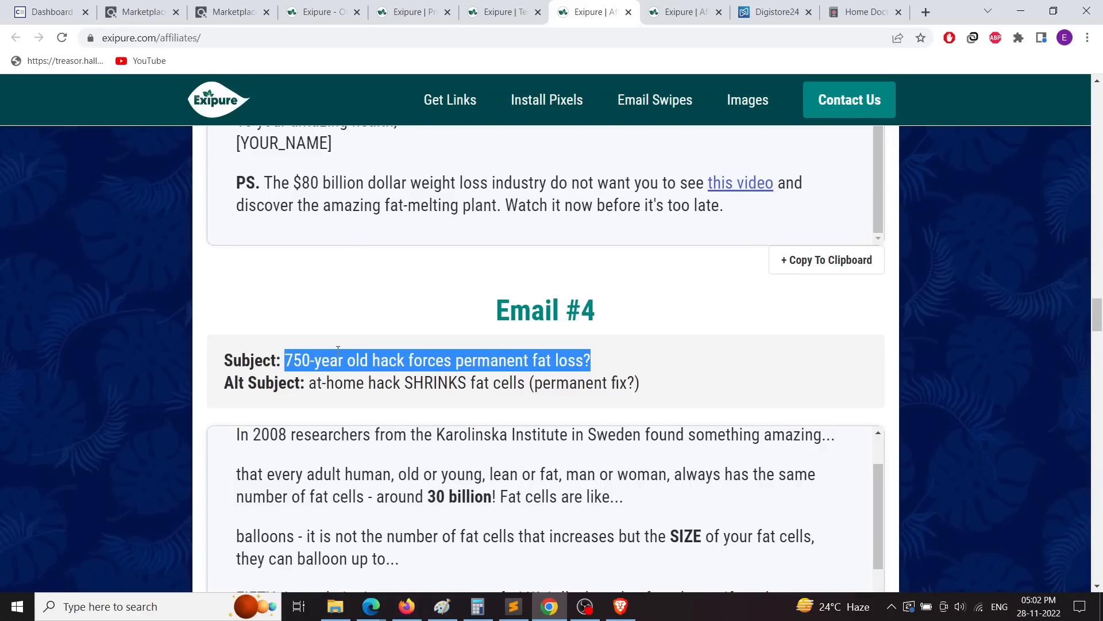
Step: Paste '750-year old hack forces permanent fat loss?' as the header tagline
{"action": "left_click", "coordinate": [414, 611]}
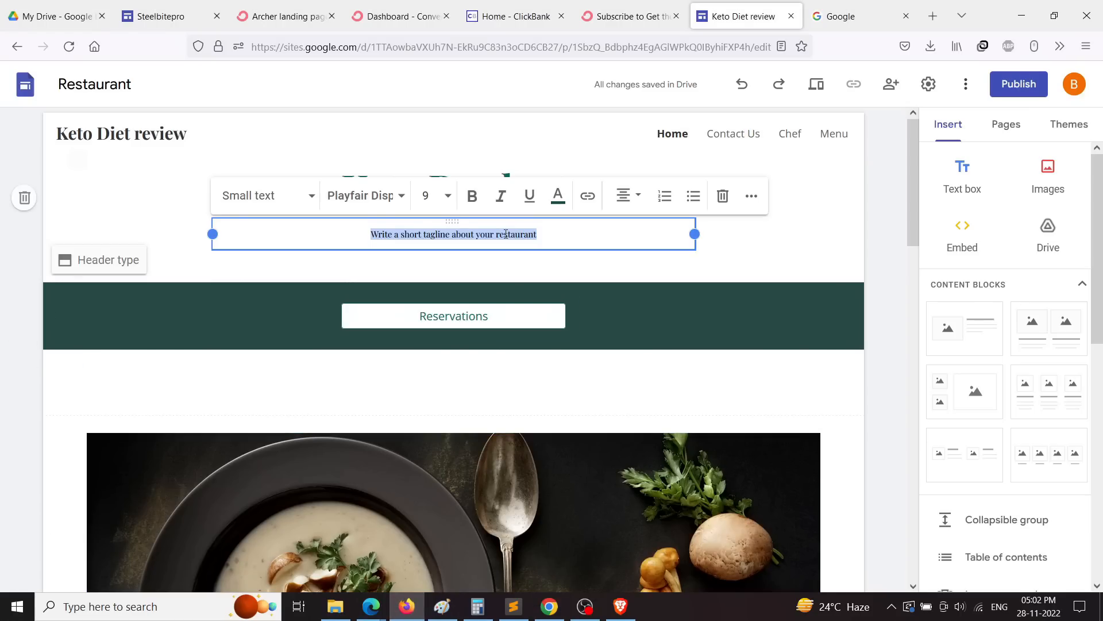
{"action": "key", "text": "ctrl+v"}
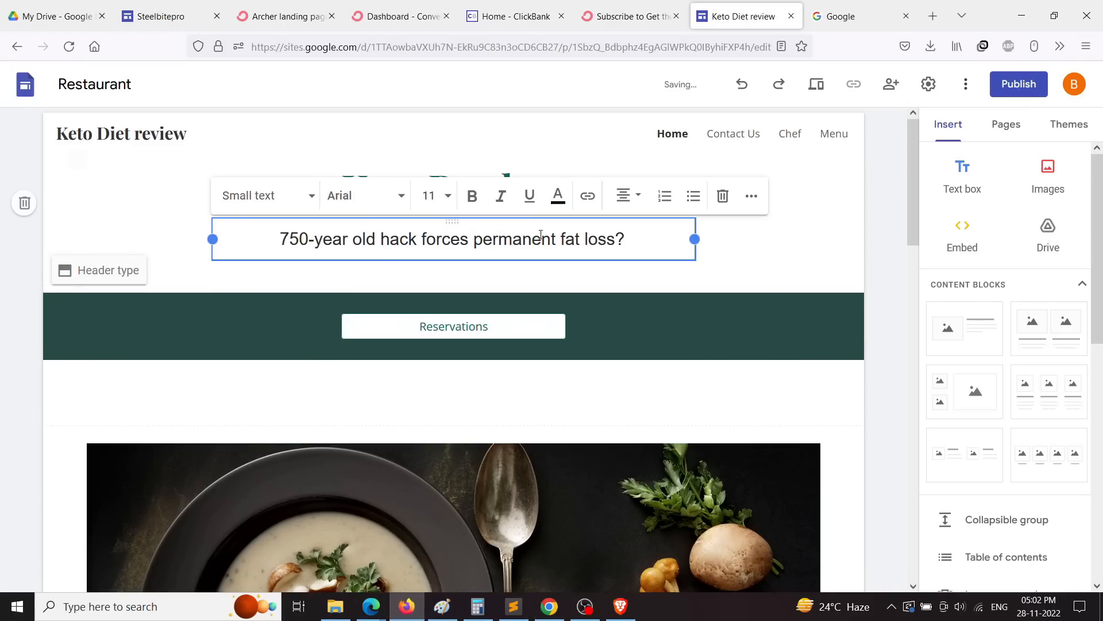
{"action": "left_click", "coordinate": [859, 250]}
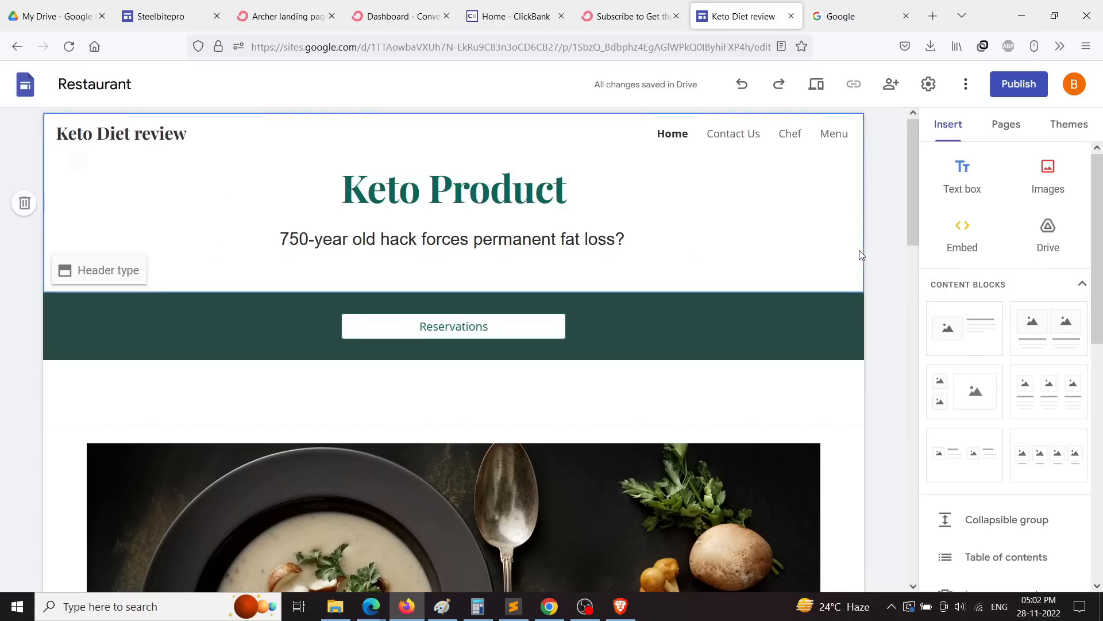
Step: Delete the Reservations button and the welcome paragraph
{"action": "left_click", "coordinate": [453, 326]}
{"action": "left_click", "coordinate": [474, 286]}
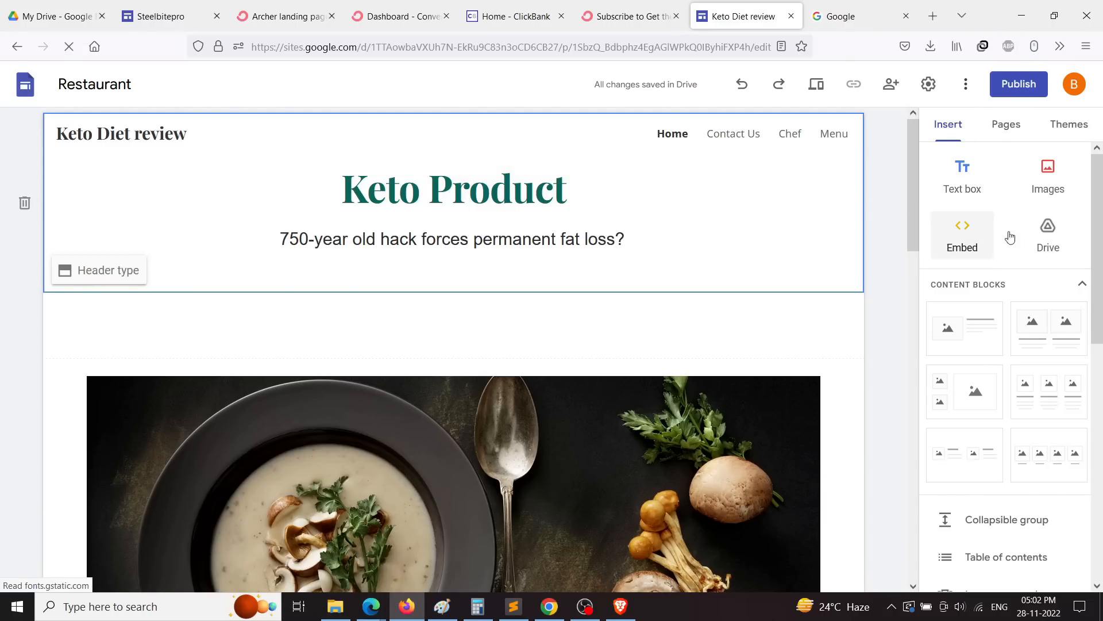
{"action": "scroll", "coordinate": [1023, 247], "scroll_direction": "down", "scroll_amount": 3}
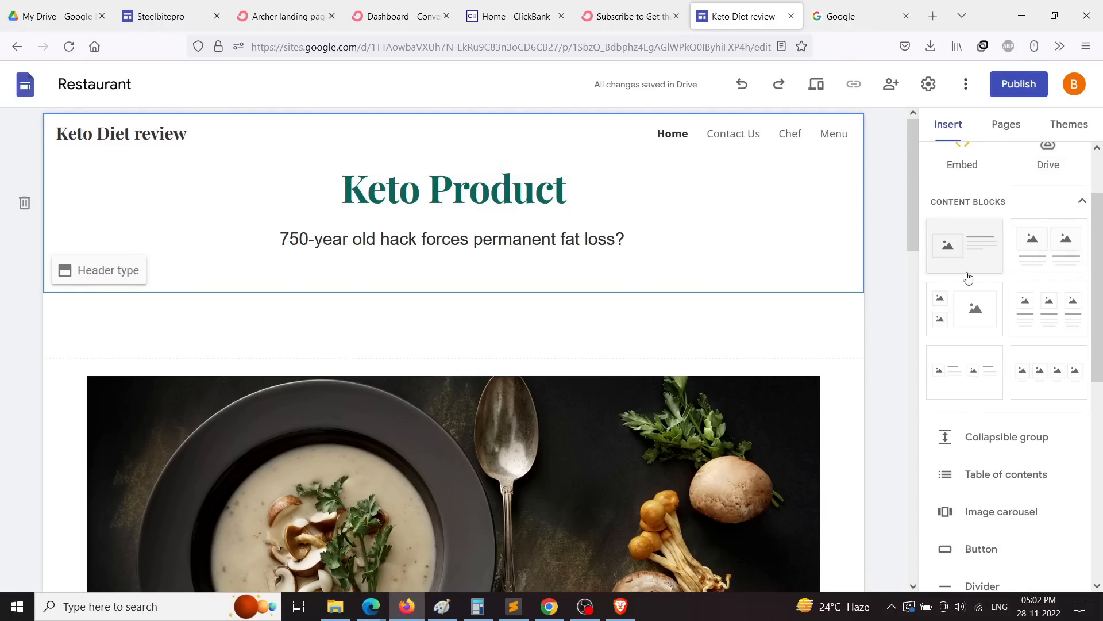
{"action": "scroll", "coordinate": [971, 256], "scroll_direction": "down", "scroll_amount": 4}
{"action": "scroll", "coordinate": [517, 276], "scroll_direction": "down", "scroll_amount": 10}
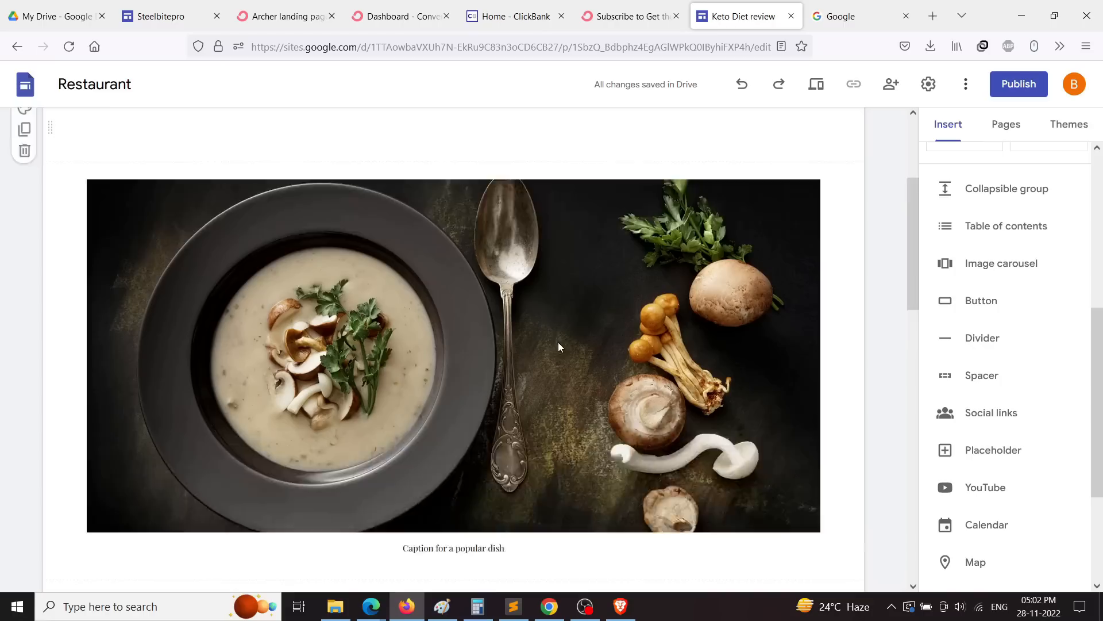
{"action": "scroll", "coordinate": [514, 282], "scroll_direction": "down", "scroll_amount": 3}
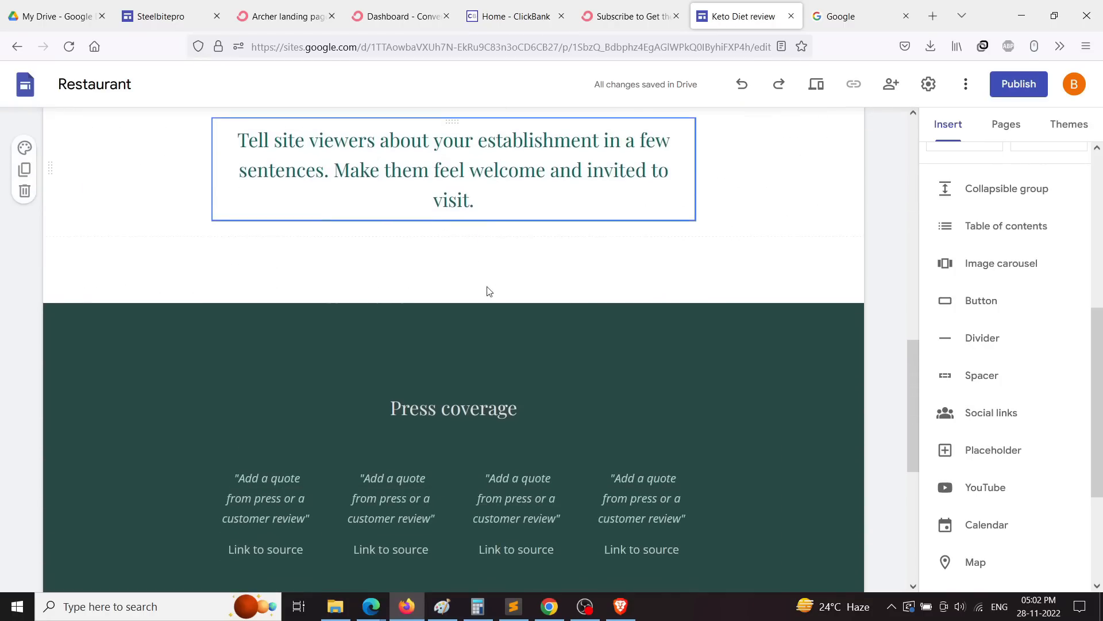
{"action": "left_click", "coordinate": [443, 166]}
{"action": "scroll", "coordinate": [576, 261], "scroll_direction": "up", "scroll_amount": 2}
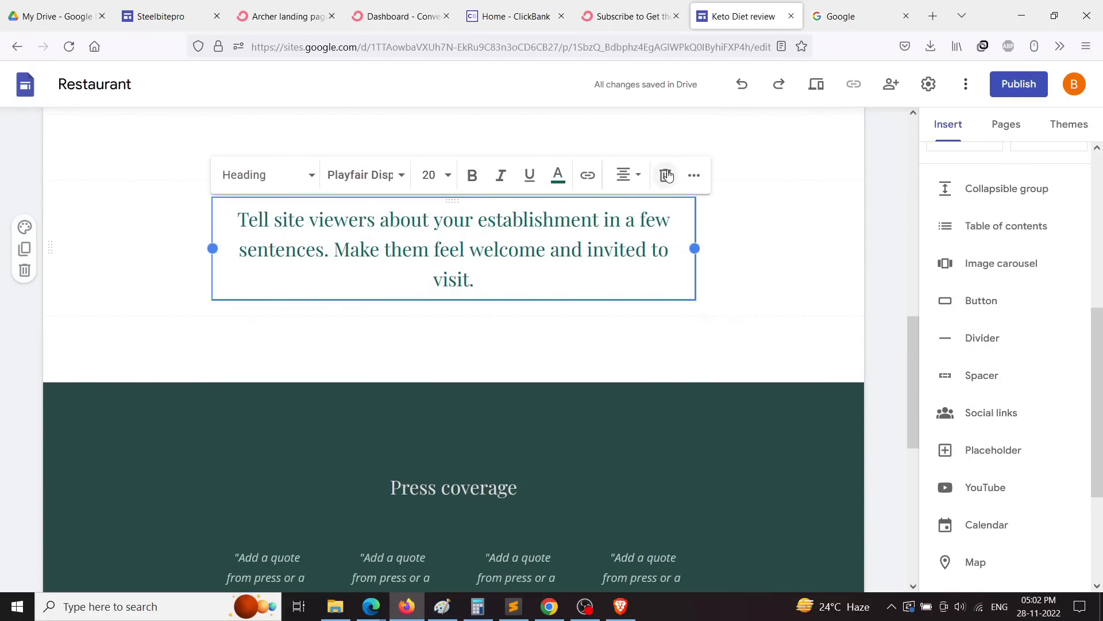
{"action": "left_click", "coordinate": [665, 175]}
Step: Select the empty boxes and the first press quote in the lower sections
{"action": "left_click", "coordinate": [430, 272]}
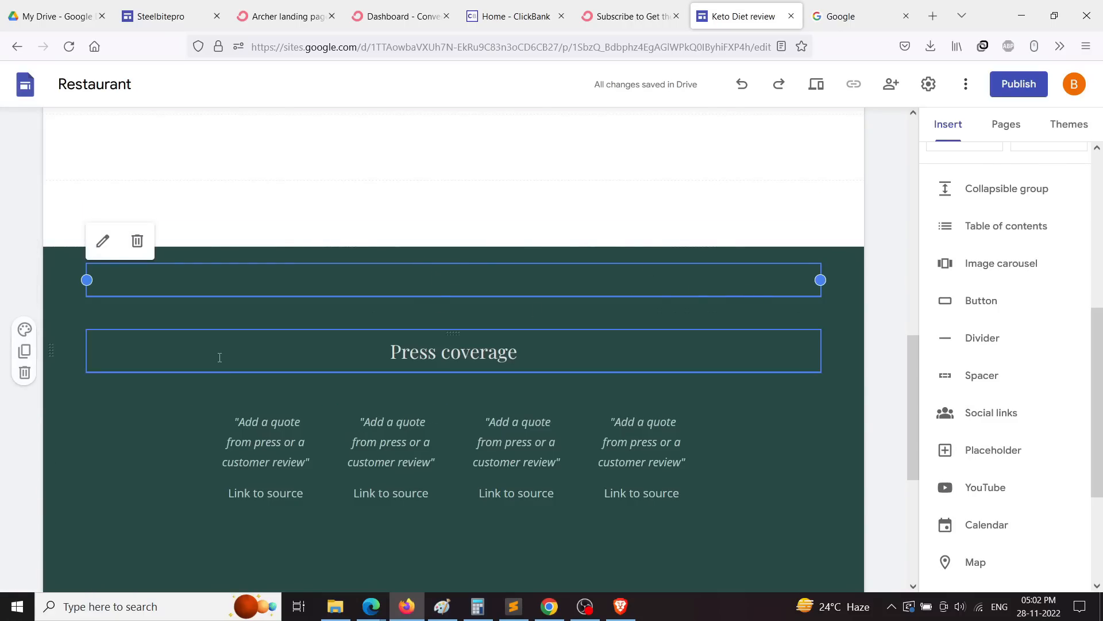
{"action": "scroll", "coordinate": [252, 190], "scroll_direction": "down", "scroll_amount": 4}
{"action": "left_click", "coordinate": [252, 188]}
{"action": "left_click", "coordinate": [468, 376]}
{"action": "scroll", "coordinate": [788, 339], "scroll_direction": "up", "scroll_amount": 15}
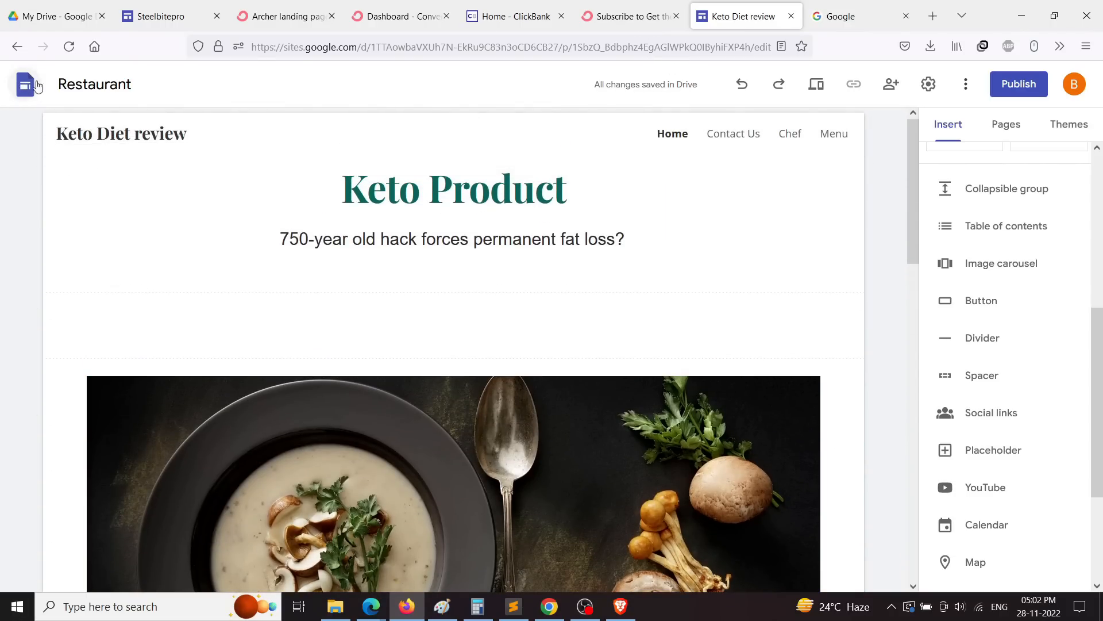
Step: Go back, switch to the Steelbitepro site editor, and scroll through its page
{"action": "left_click", "coordinate": [17, 46]}
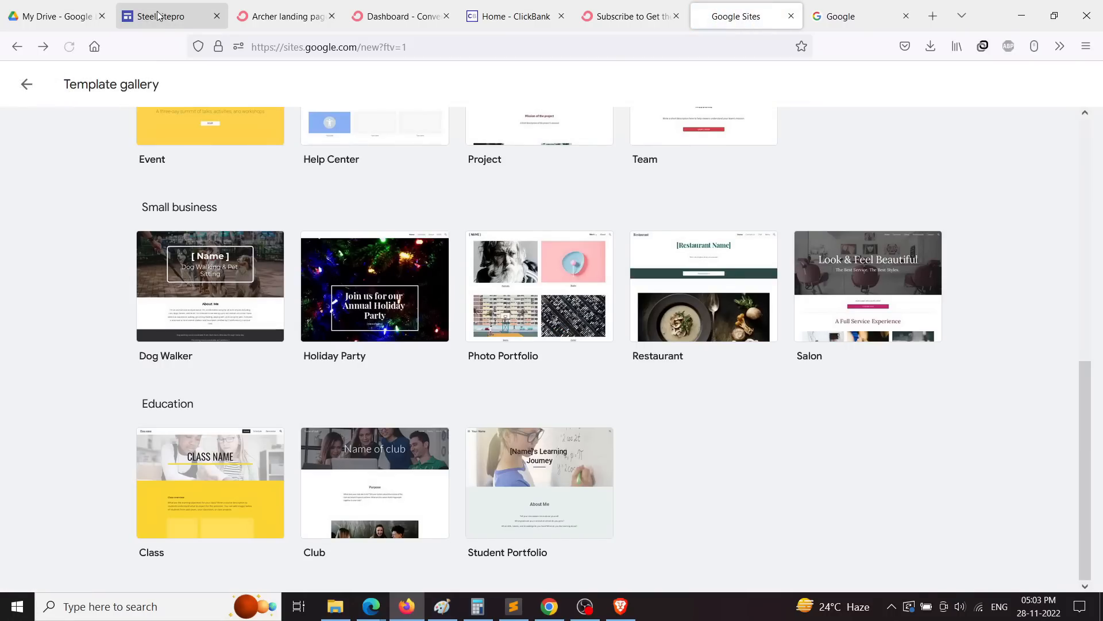
{"action": "left_click", "coordinate": [159, 16]}
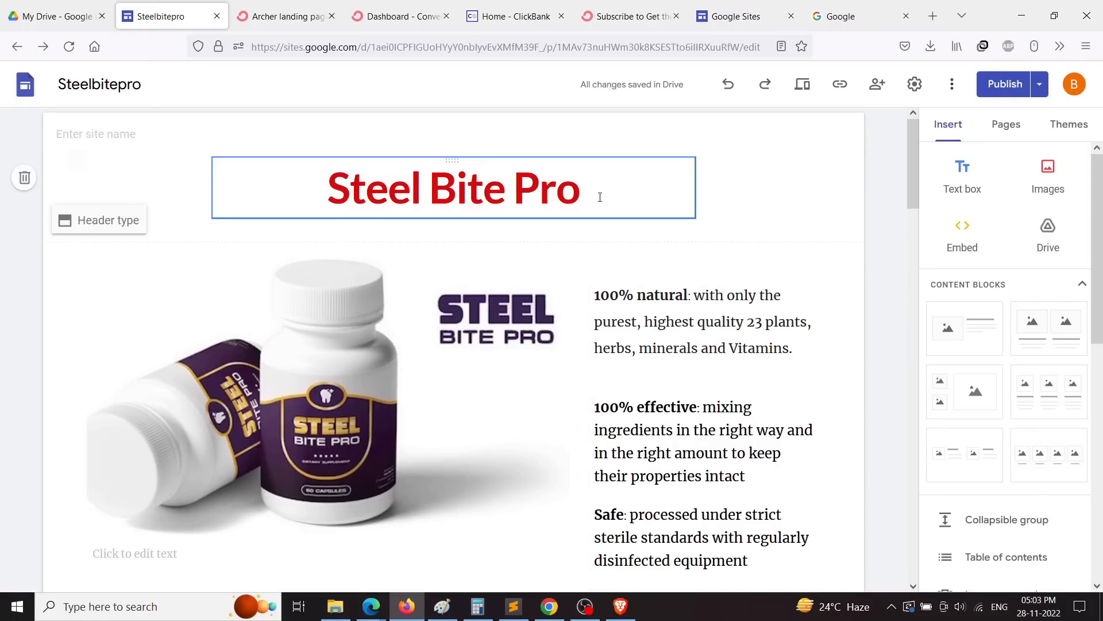
{"action": "scroll", "coordinate": [645, 256], "scroll_direction": "down", "scroll_amount": 15}
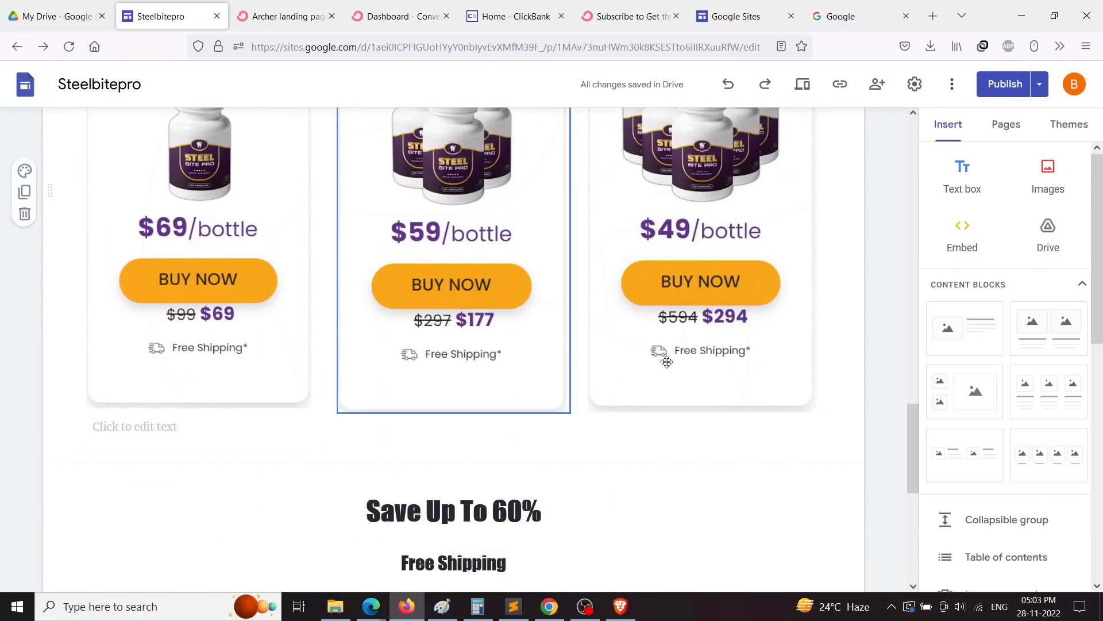
{"action": "scroll", "coordinate": [369, 414], "scroll_direction": "down", "scroll_amount": 7}
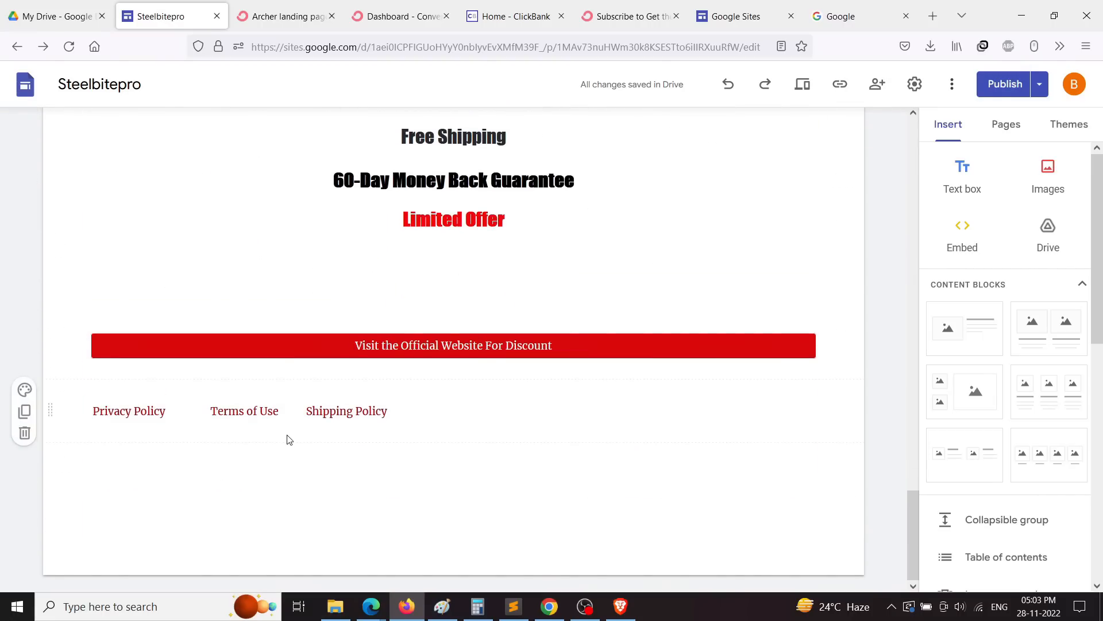
{"action": "scroll", "coordinate": [345, 432], "scroll_direction": "up", "scroll_amount": 10}
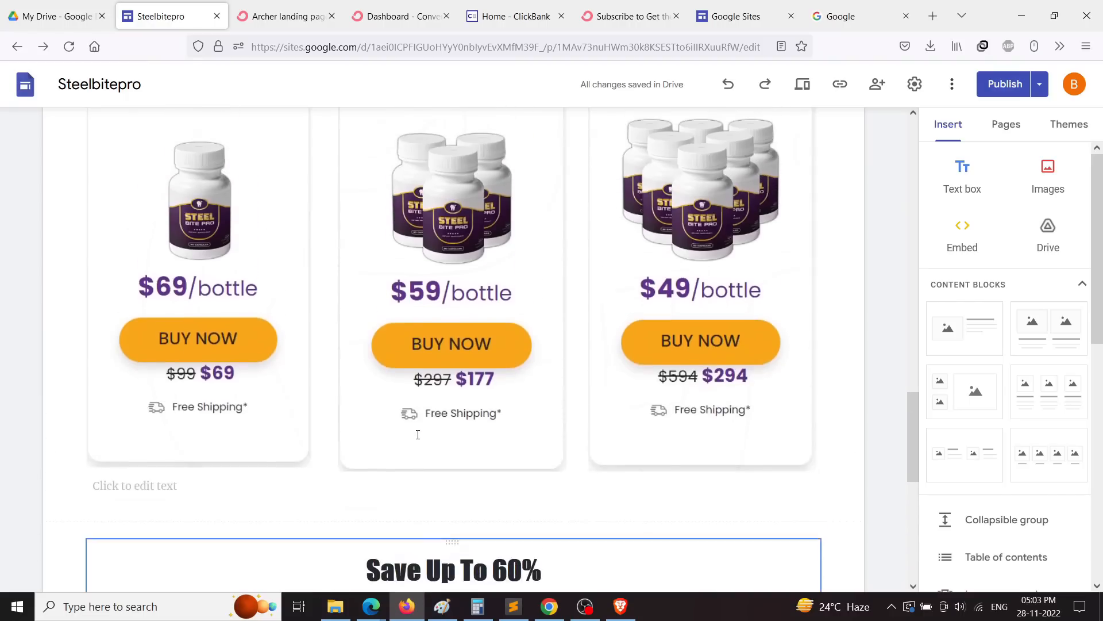
{"action": "scroll", "coordinate": [416, 434], "scroll_direction": "up", "scroll_amount": 10}
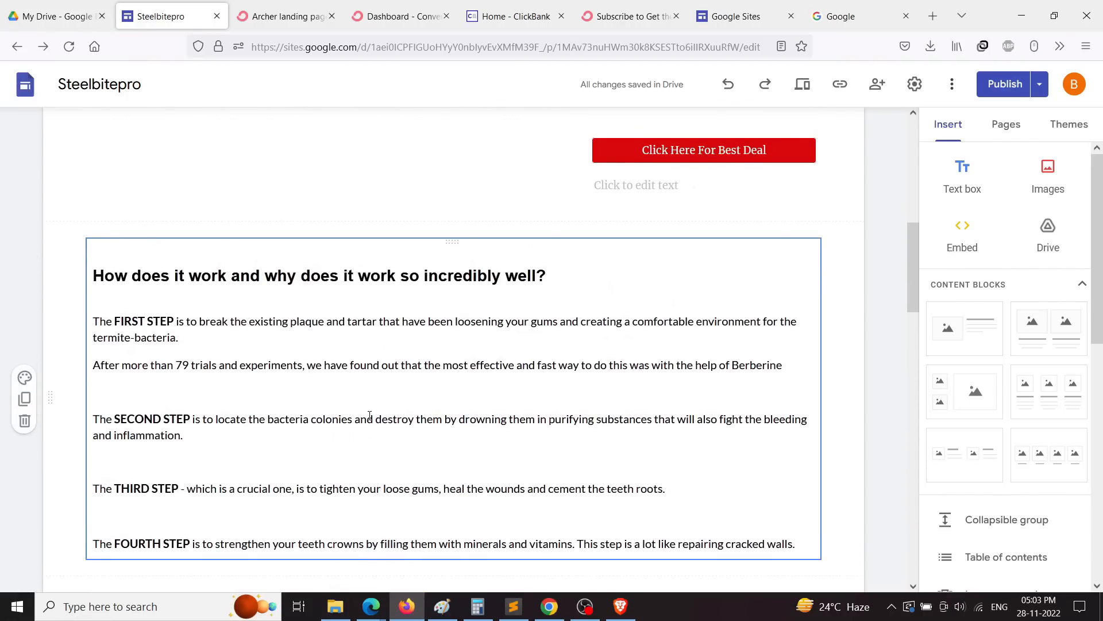
{"action": "scroll", "coordinate": [370, 415], "scroll_direction": "up", "scroll_amount": 10}
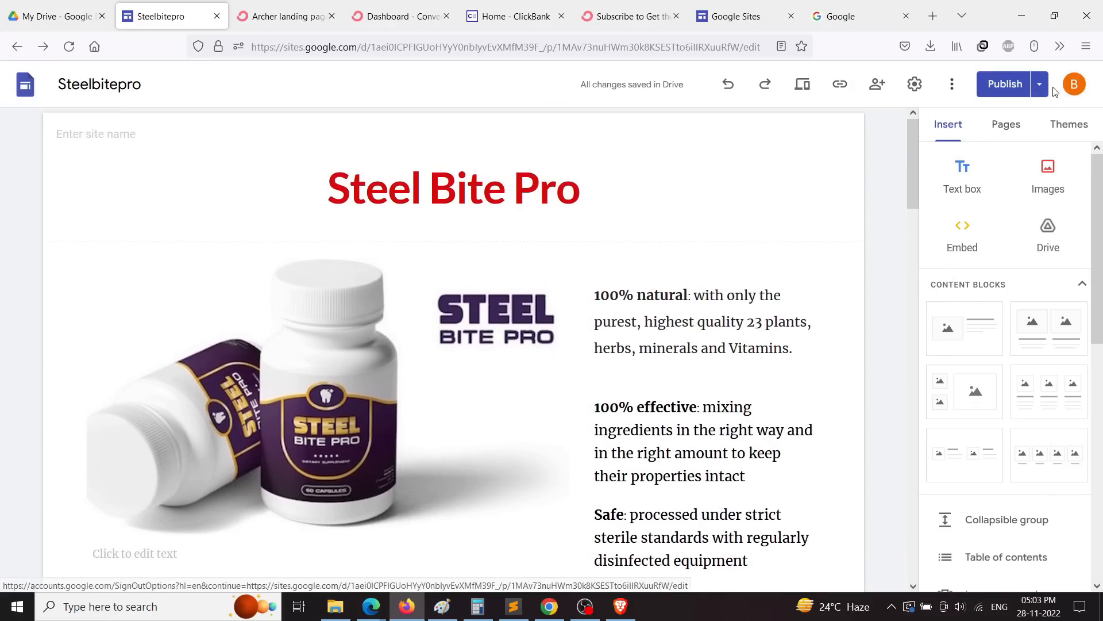
Step: Publish the Steel Bite Pro site and return to the editor
{"action": "left_click", "coordinate": [1006, 86]}
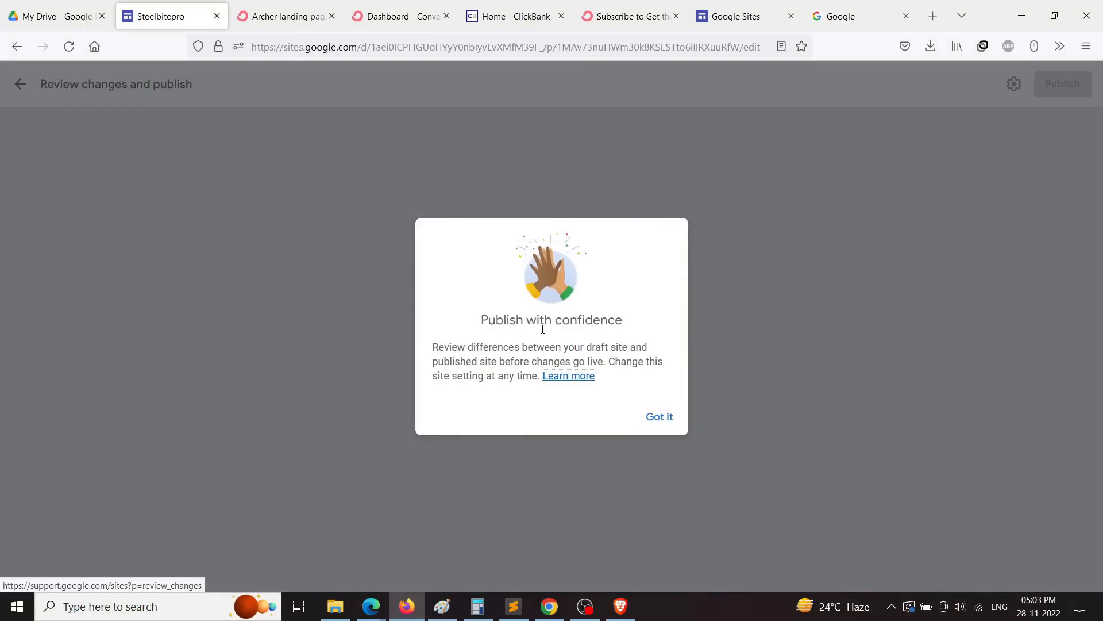
{"action": "left_click", "coordinate": [665, 419]}
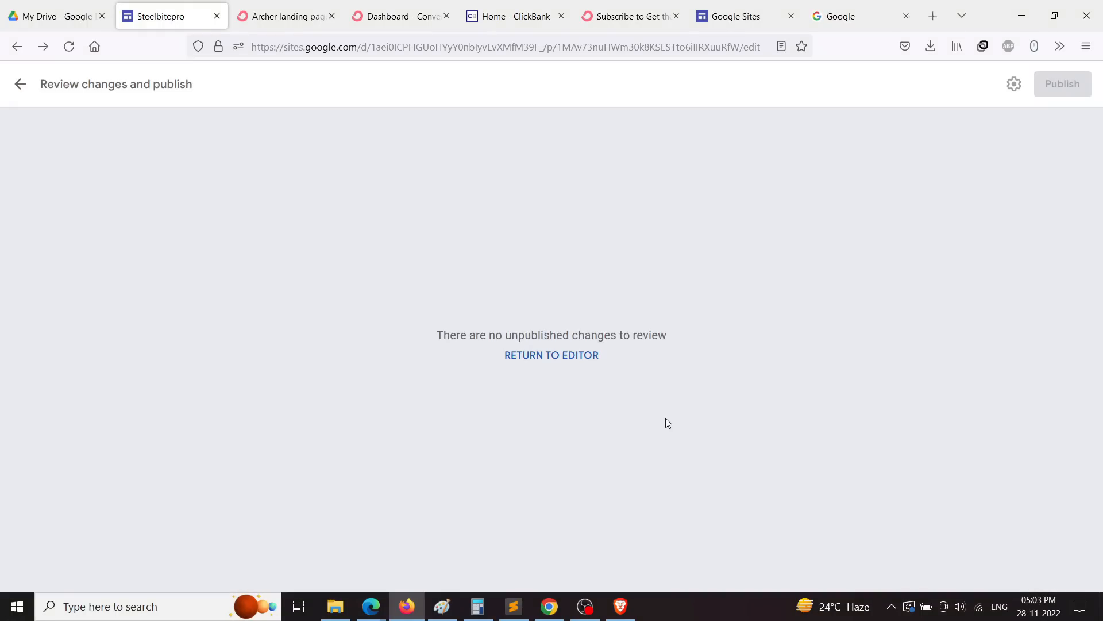
{"action": "left_click", "coordinate": [575, 359]}
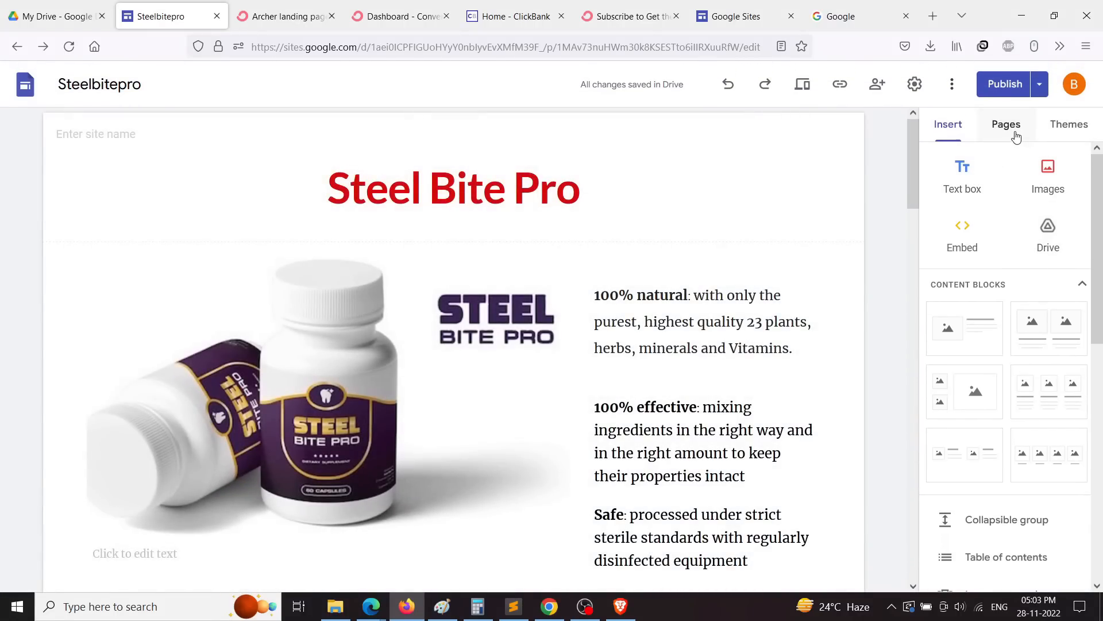
Step: Copy the published site's link and open a new browser tab for it
{"action": "left_click", "coordinate": [1007, 126]}
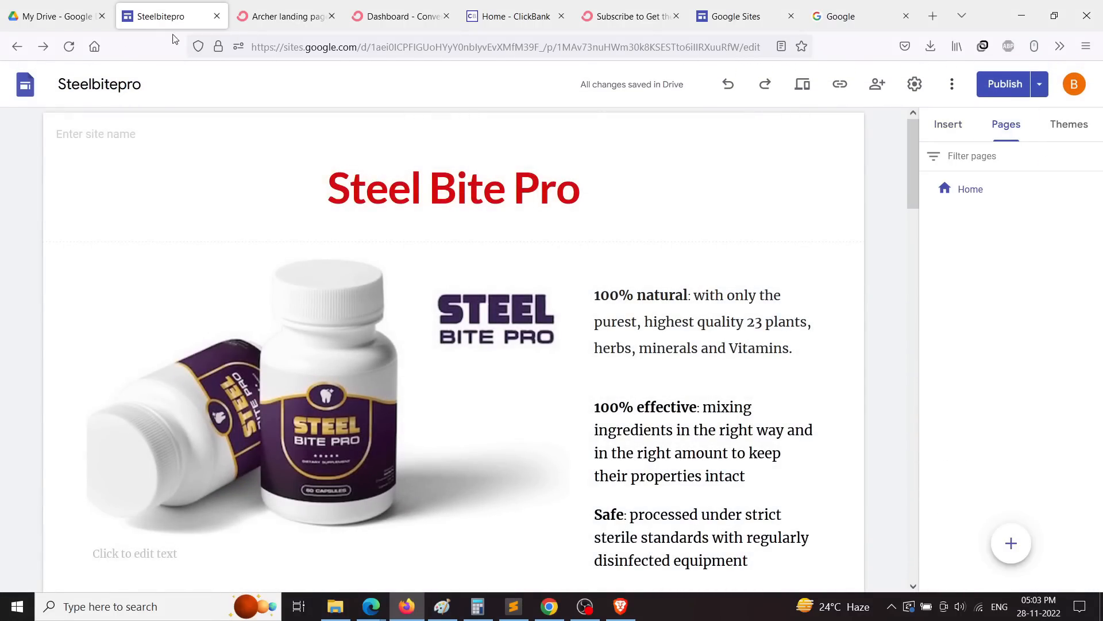
{"action": "left_click", "coordinate": [840, 87]}
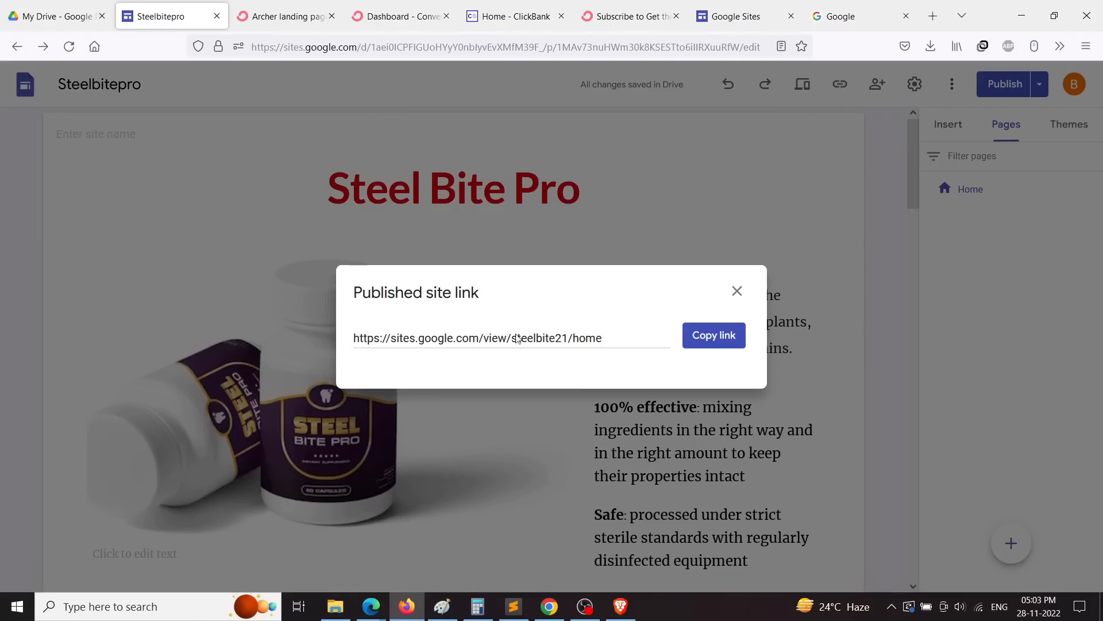
{"action": "left_click", "coordinate": [713, 336]}
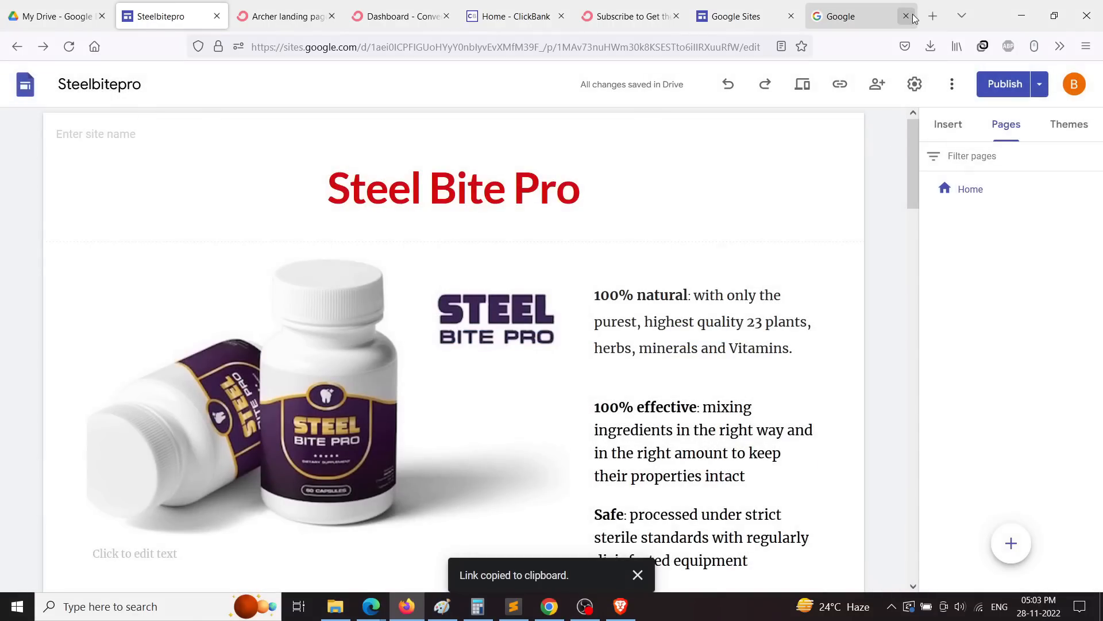
{"action": "left_click", "coordinate": [933, 16]}
{"action": "right_click", "coordinate": [494, 47]}
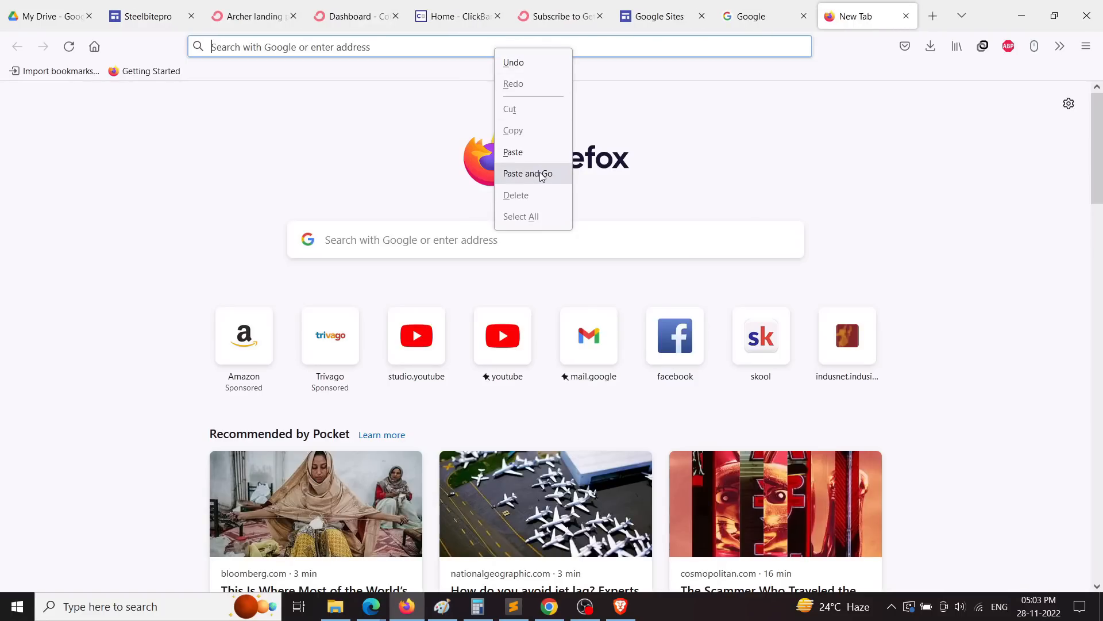
Step: Load sites.google.com/view/steelbite21/home and scroll through the live site to the footer and back
{"action": "left_click", "coordinate": [540, 174]}
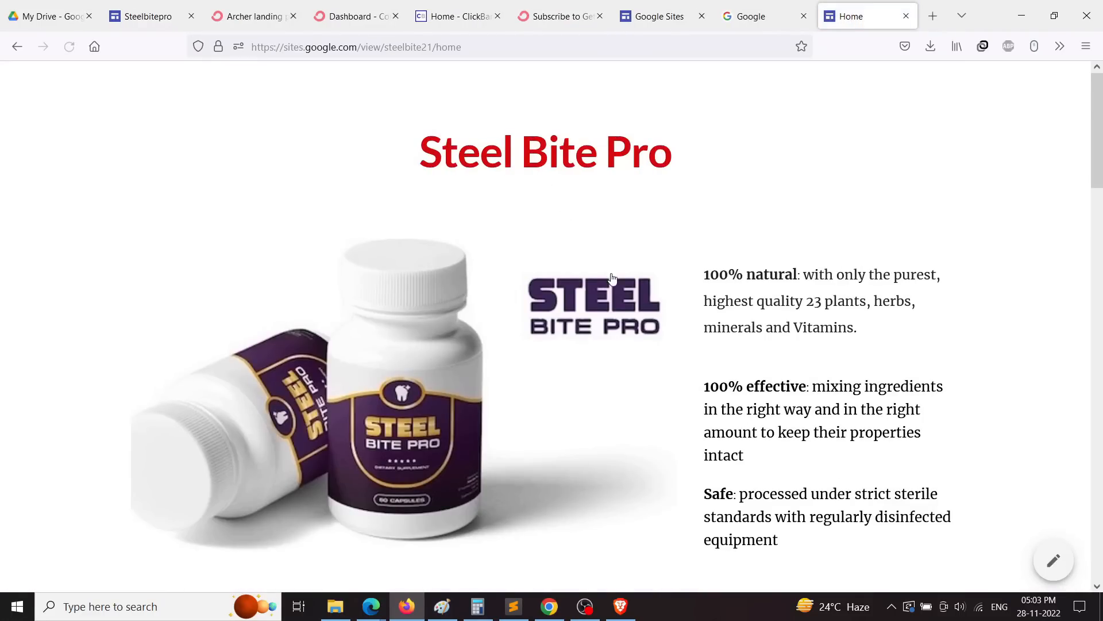
{"action": "scroll", "coordinate": [317, 370], "scroll_direction": "down", "scroll_amount": 5}
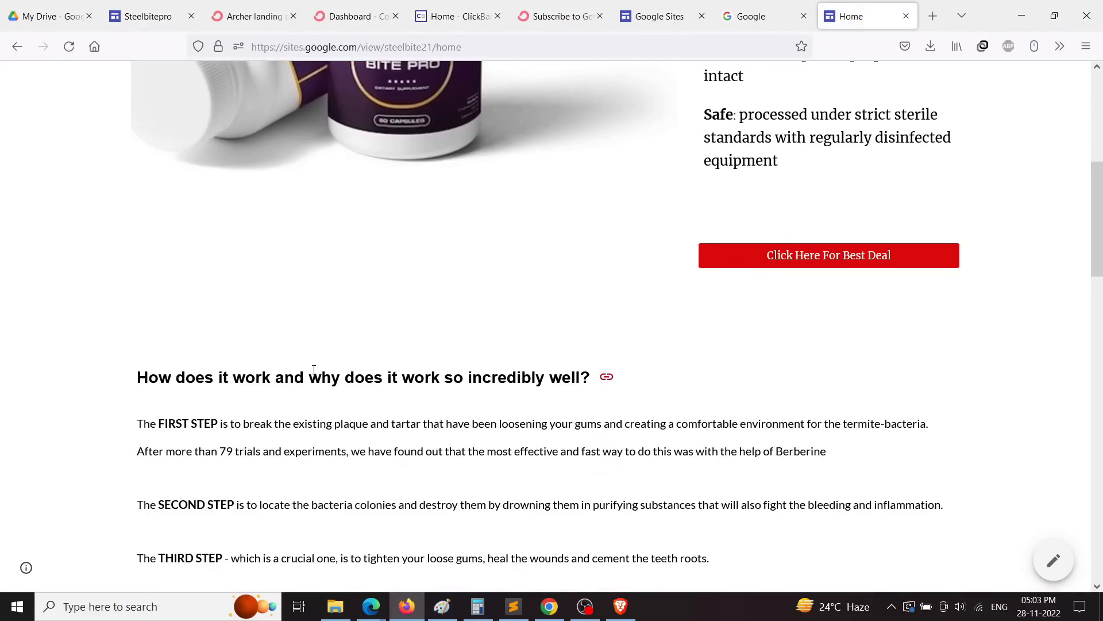
{"action": "scroll", "coordinate": [313, 370], "scroll_direction": "down", "scroll_amount": 12}
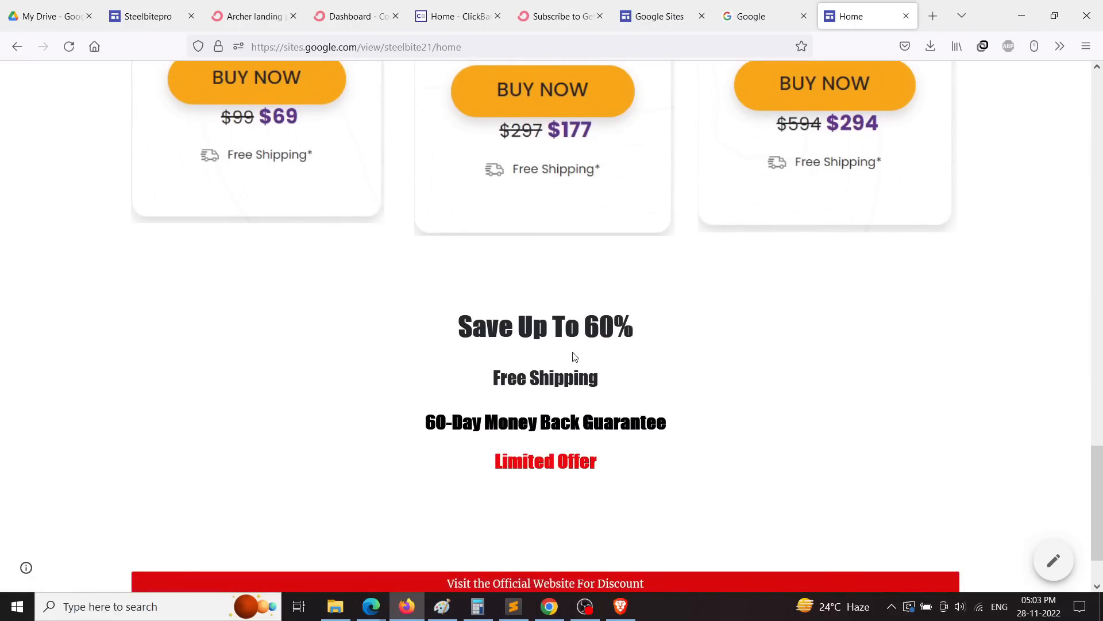
{"action": "scroll", "coordinate": [560, 419], "scroll_direction": "down", "scroll_amount": 1}
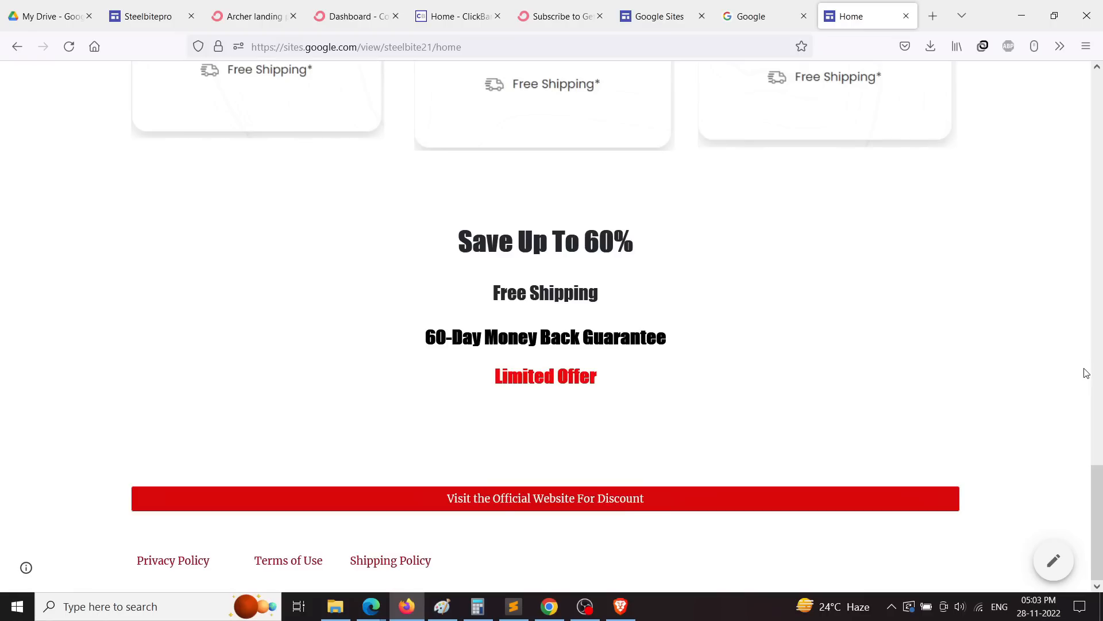
{"action": "scroll", "coordinate": [1066, 446], "scroll_direction": "up", "scroll_amount": 10}
{"action": "scroll", "coordinate": [1070, 446], "scroll_direction": "up", "scroll_amount": 10}
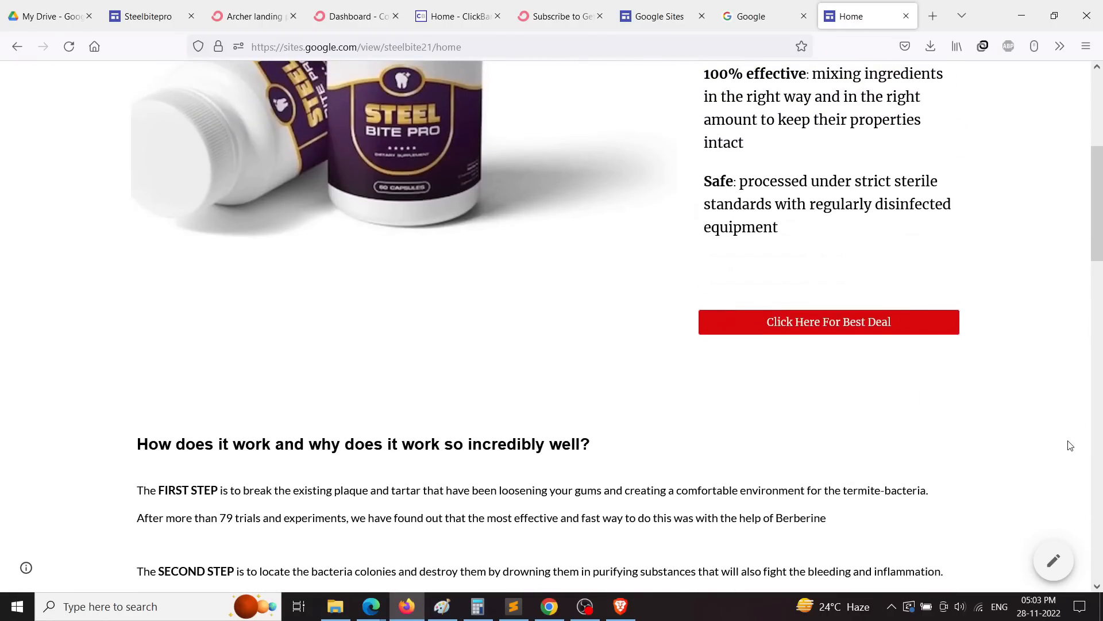
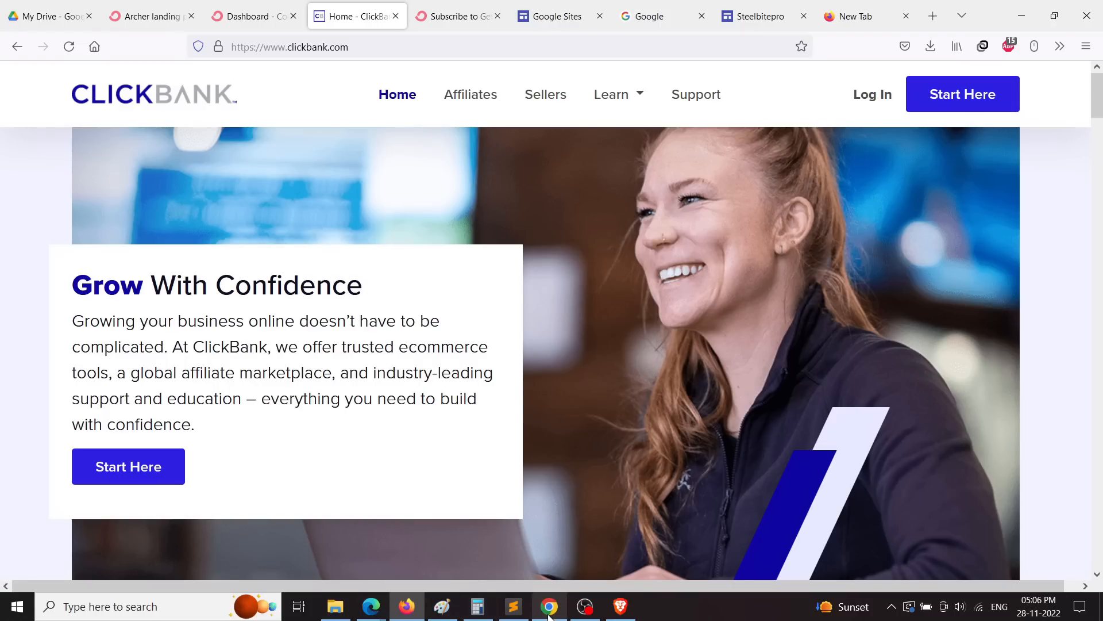
Step: Open Chrome's Developer tools on the Exipure site
{"action": "mouse_move", "coordinate": [549, 606]}
{"action": "left_click", "coordinate": [548, 551]}
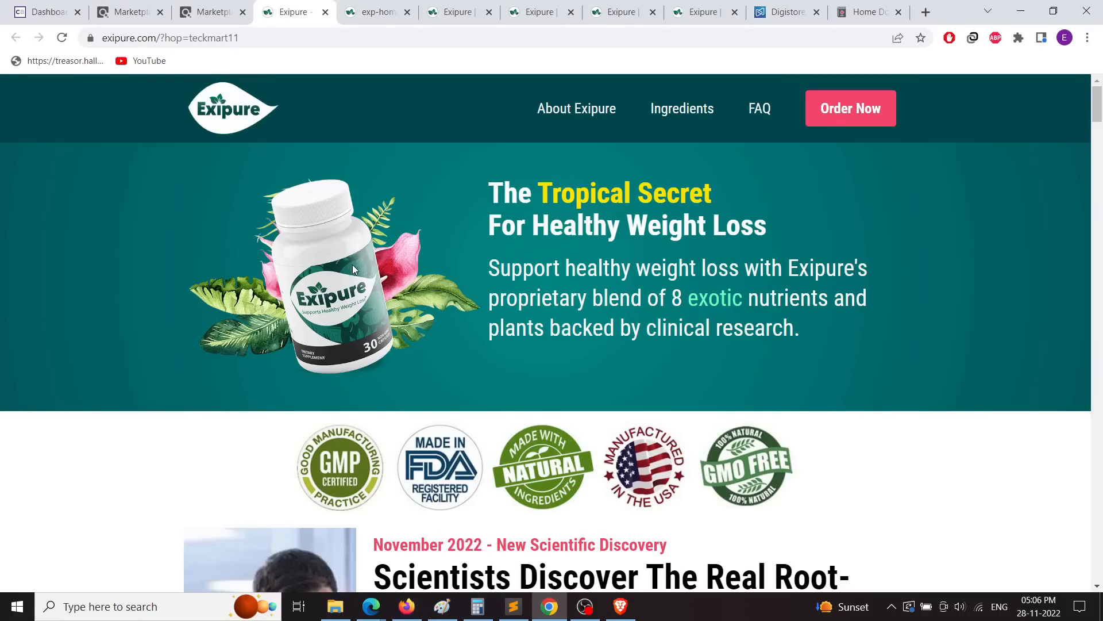
{"action": "scroll", "coordinate": [339, 287], "scroll_direction": "down", "scroll_amount": 1}
{"action": "scroll", "coordinate": [367, 281], "scroll_direction": "up", "scroll_amount": 1}
{"action": "left_click", "coordinate": [1088, 38]}
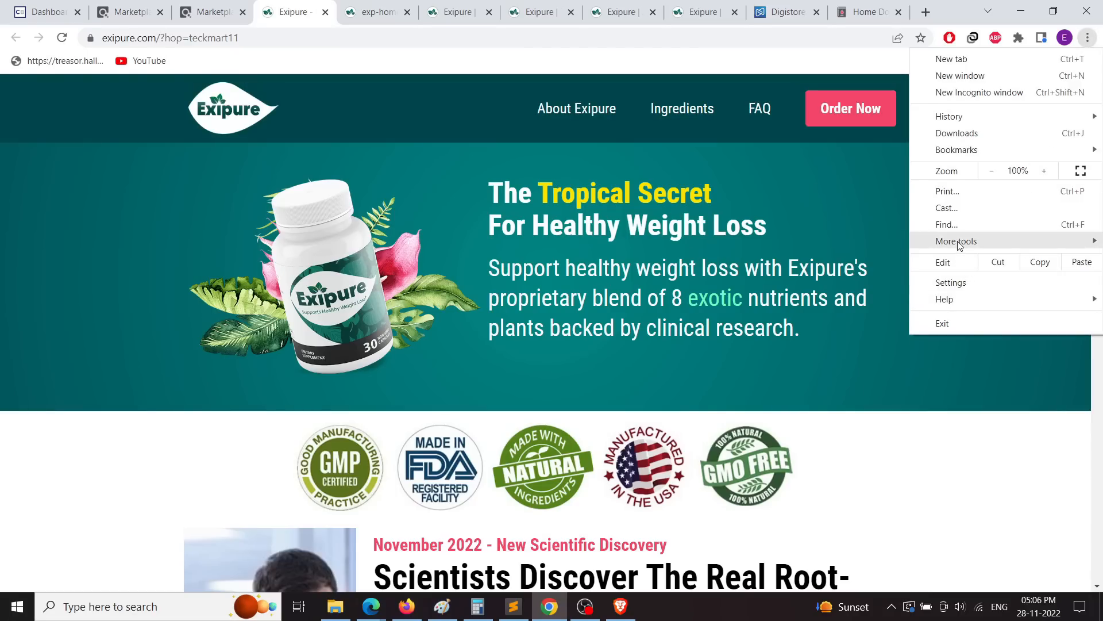
{"action": "mouse_move", "coordinate": [958, 243]}
{"action": "left_click", "coordinate": [801, 357]}
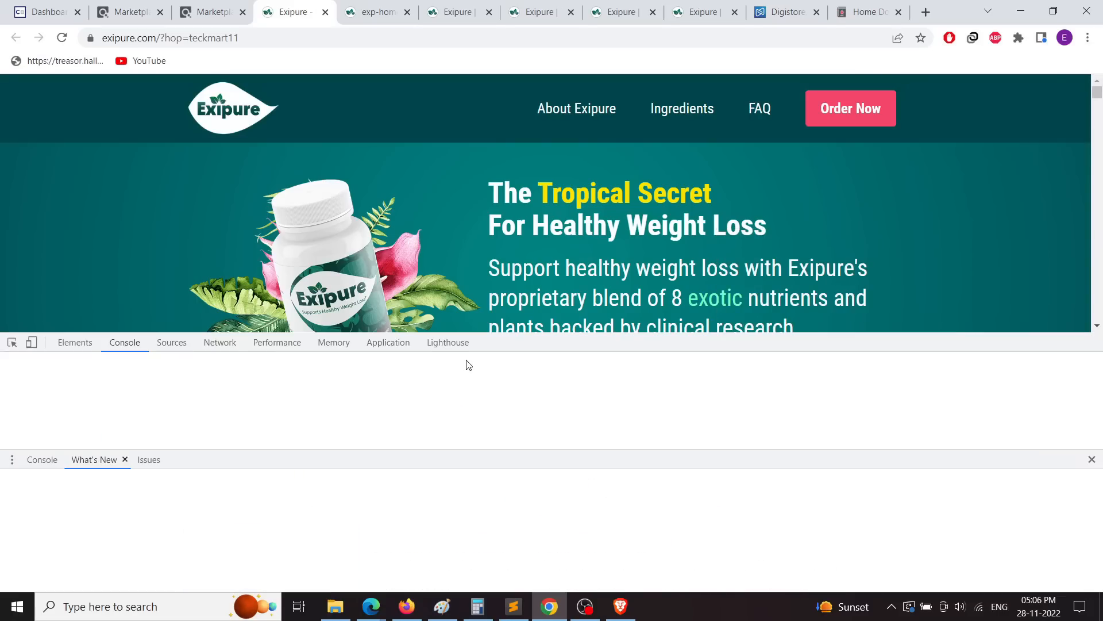
Step: Inspect the bottle product image and open its exp-home.png source in a new tab
{"action": "left_click", "coordinate": [11, 342]}
{"action": "left_click", "coordinate": [305, 226]}
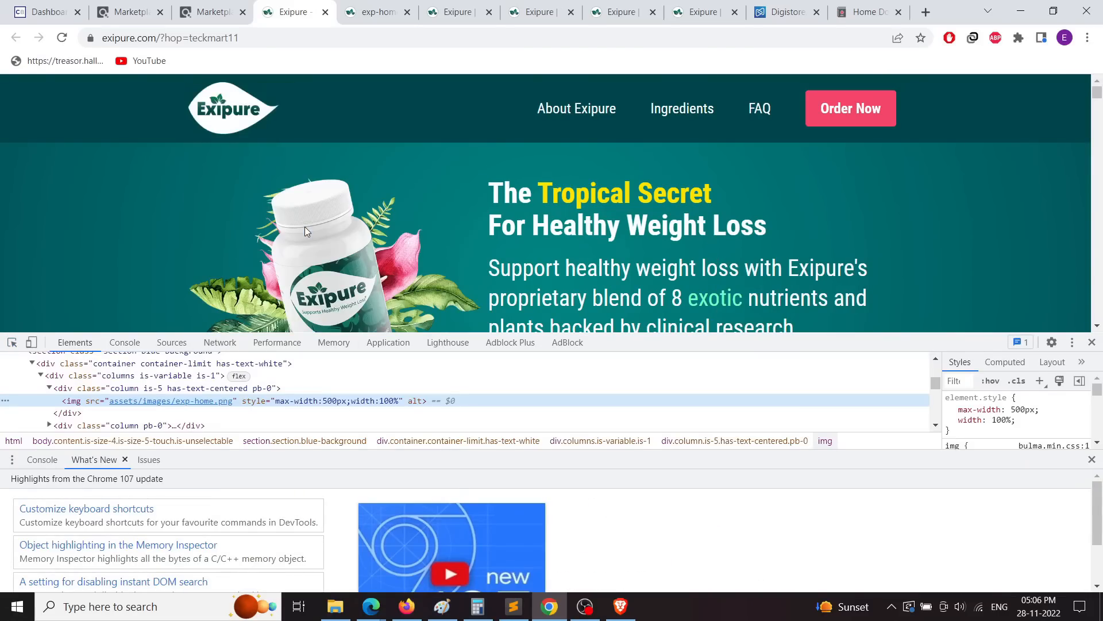
{"action": "mouse_move", "coordinate": [189, 399]}
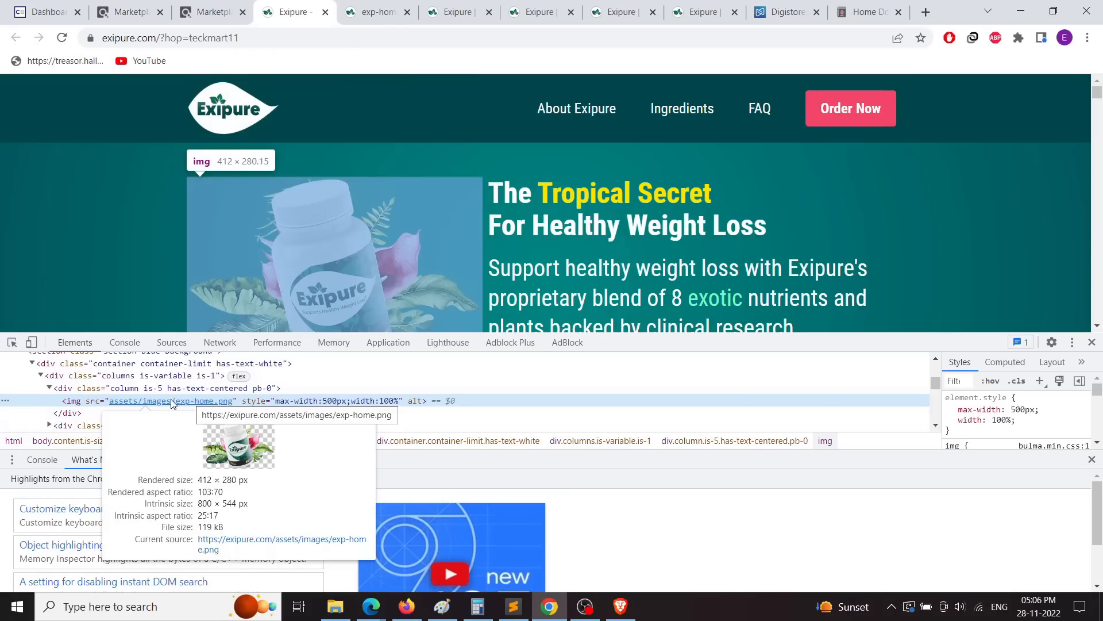
{"action": "left_click", "coordinate": [233, 542]}
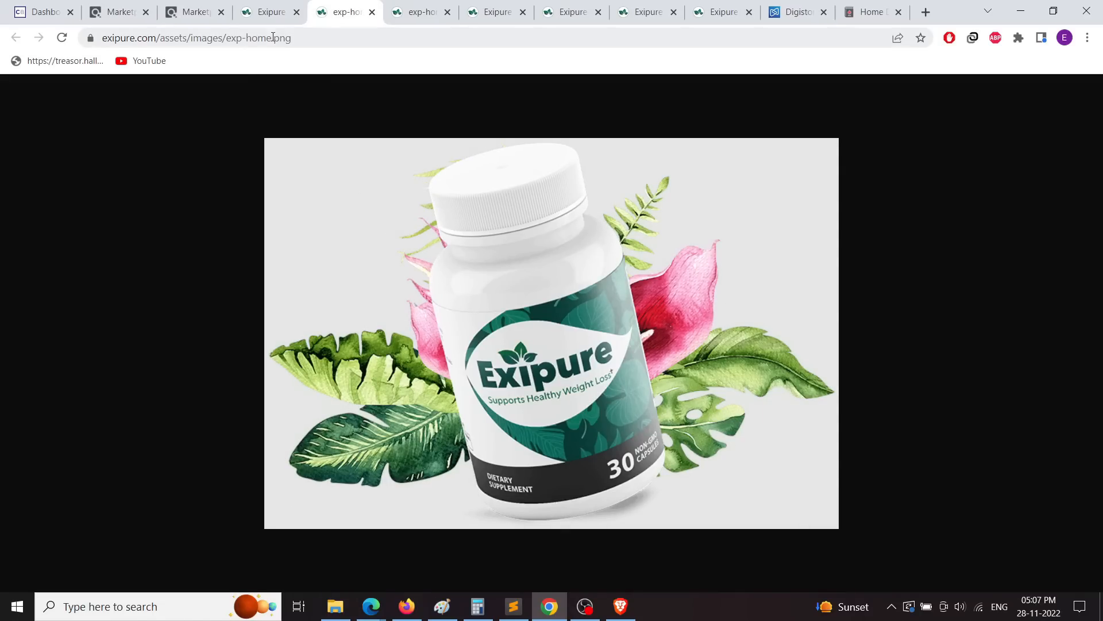
{"action": "left_click", "coordinate": [270, 12]}
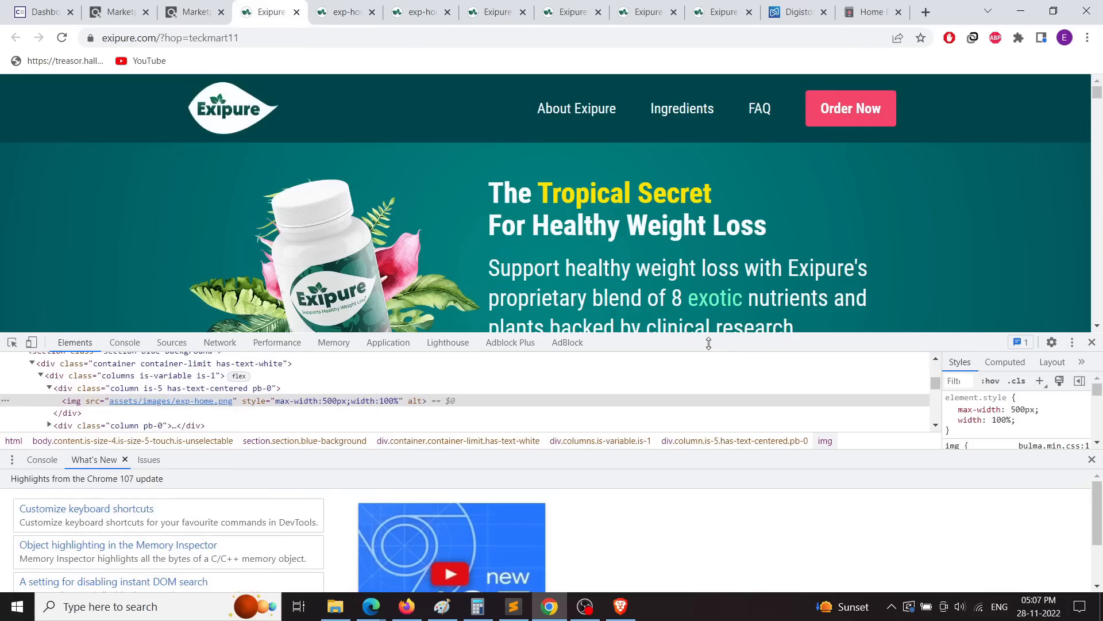
{"action": "left_click_drag", "start_coordinate": [709, 344], "coordinate": [707, 451]}
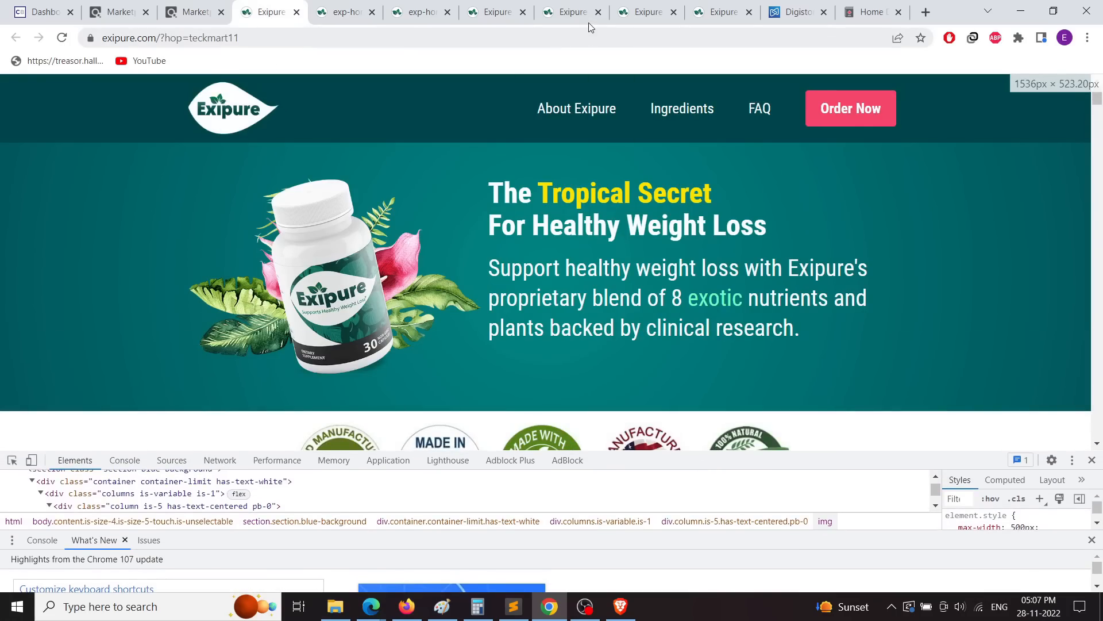
Step: Browse the Exipure affiliates product images, previewing the first one full size
{"action": "left_click", "coordinate": [575, 13]}
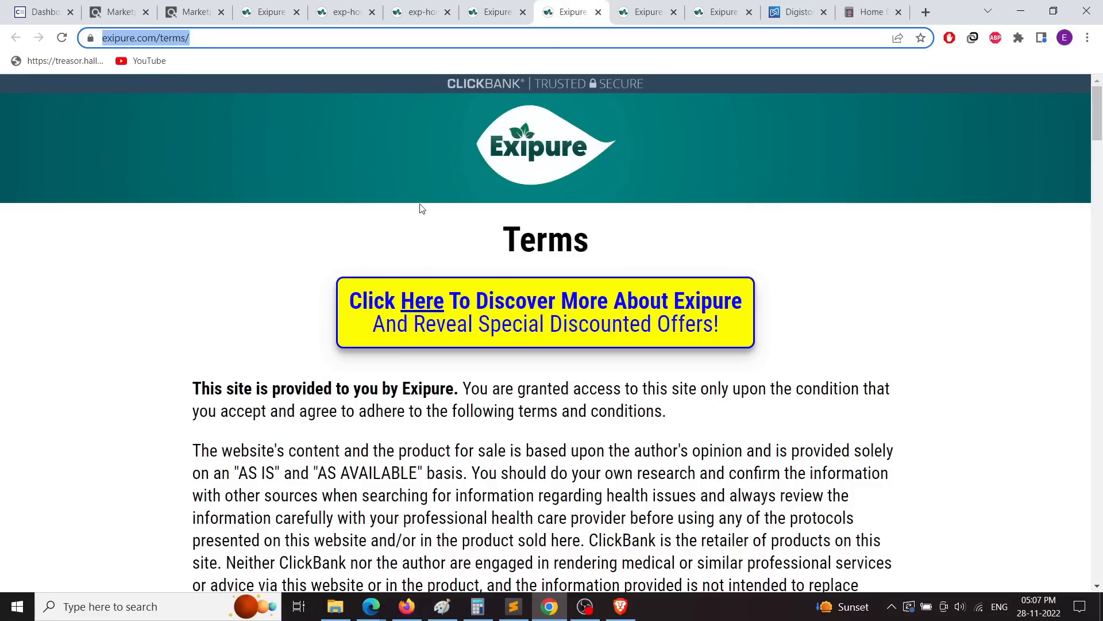
{"action": "left_click", "coordinate": [646, 16]}
{"action": "scroll", "coordinate": [575, 345], "scroll_direction": "down", "scroll_amount": 10}
{"action": "scroll", "coordinate": [575, 381], "scroll_direction": "down", "scroll_amount": 20}
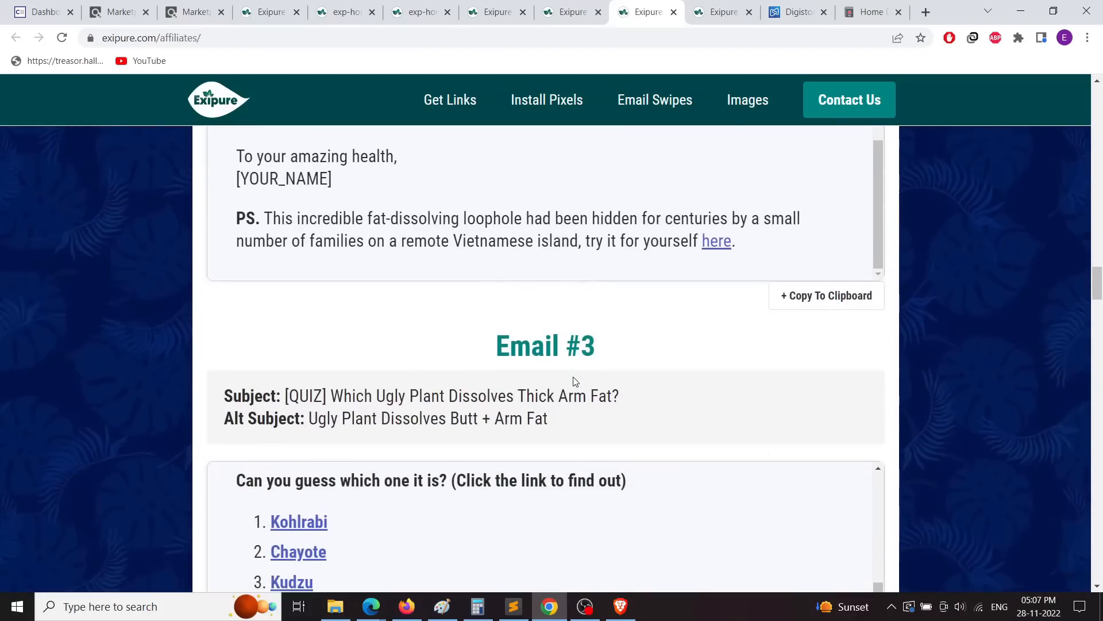
{"action": "scroll", "coordinate": [634, 325], "scroll_direction": "up", "scroll_amount": 4}
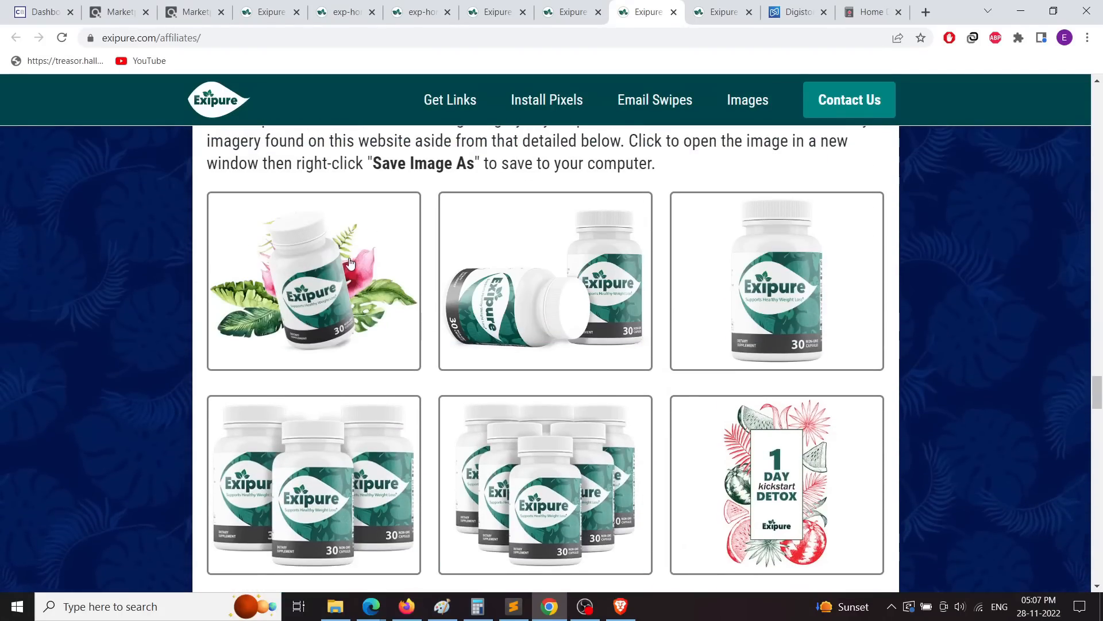
{"action": "left_click", "coordinate": [349, 263]}
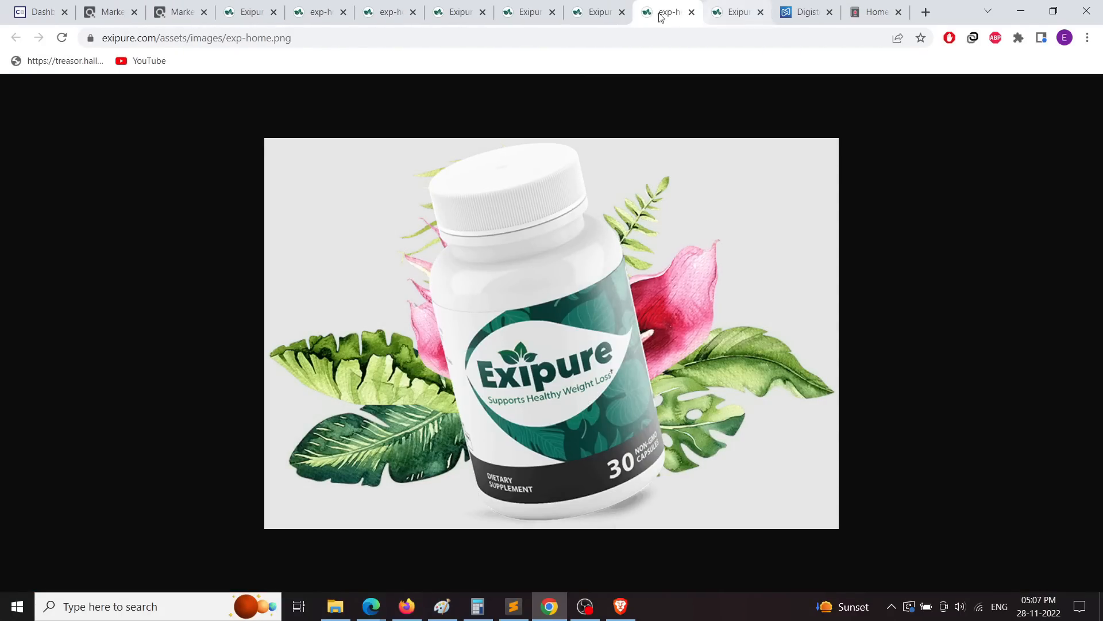
{"action": "left_click", "coordinate": [601, 11]}
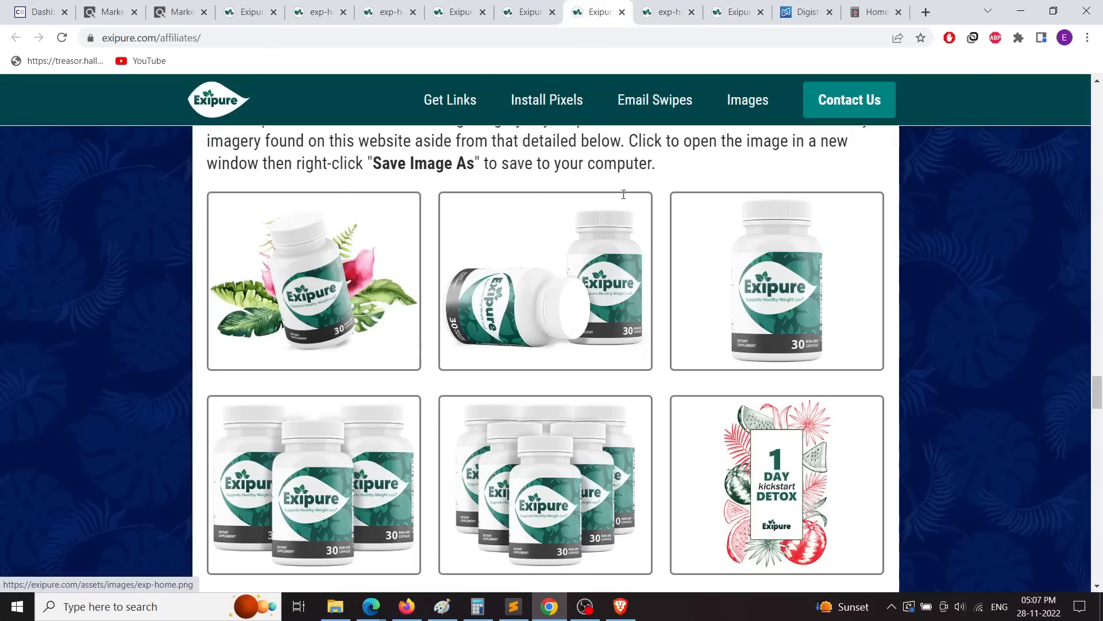
Step: Save the two-bottle product image to Downloads as full-product (1).png
{"action": "left_click", "coordinate": [549, 275]}
{"action": "right_click", "coordinate": [553, 264]}
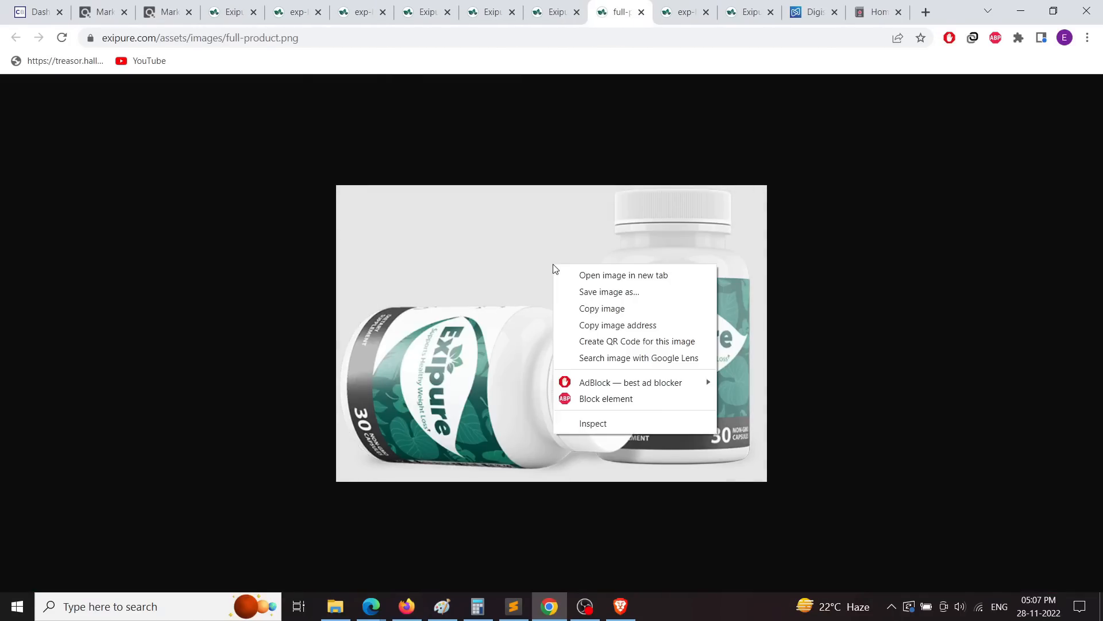
{"action": "left_click", "coordinate": [582, 292]}
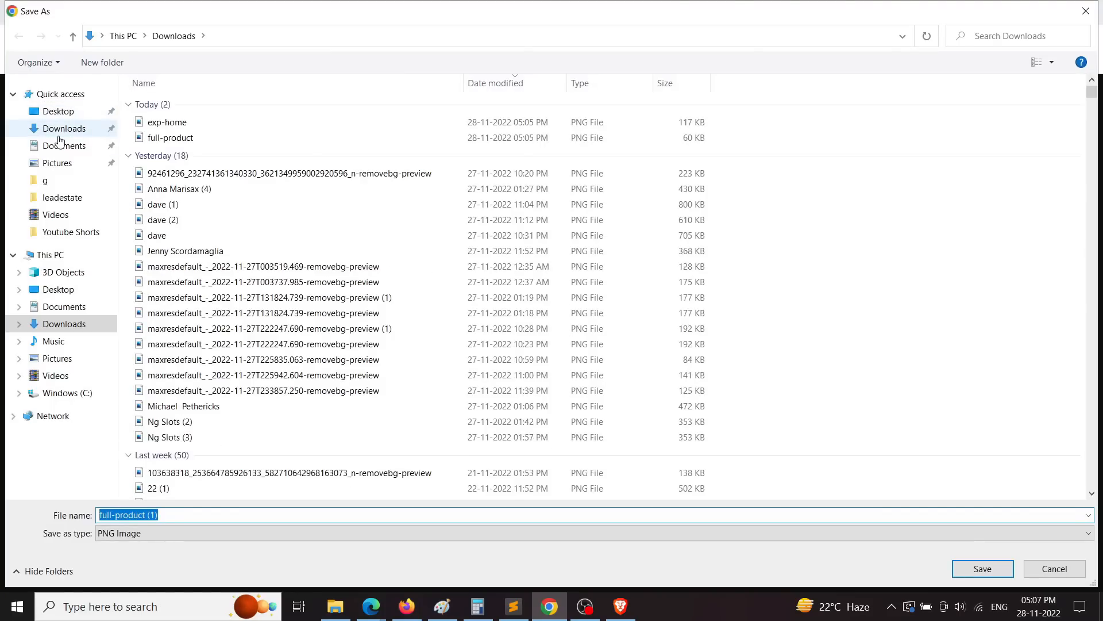
{"action": "left_click", "coordinate": [59, 136]}
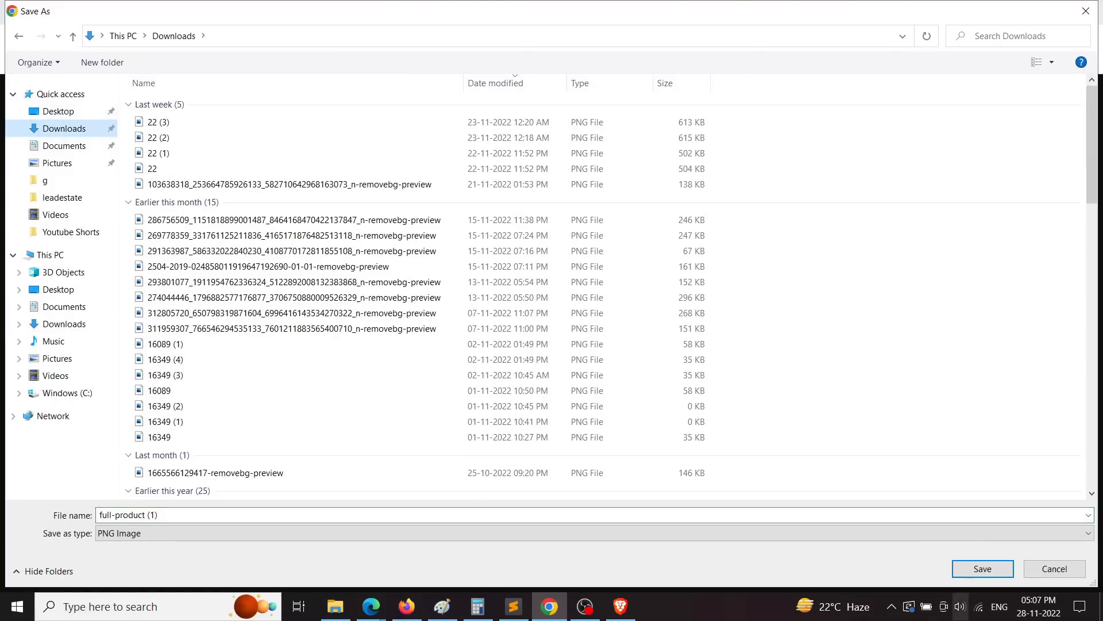
{"action": "left_click", "coordinate": [980, 567]}
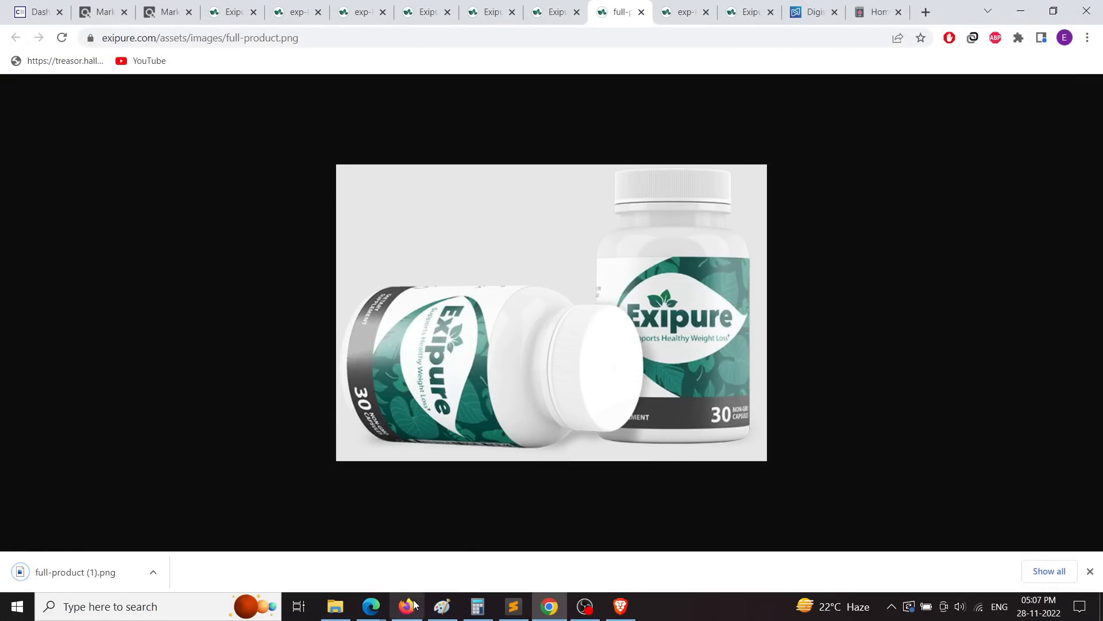
Step: Create a new blank Google Site and check the Exipure privacy page in Chrome
{"action": "left_click", "coordinate": [407, 606]}
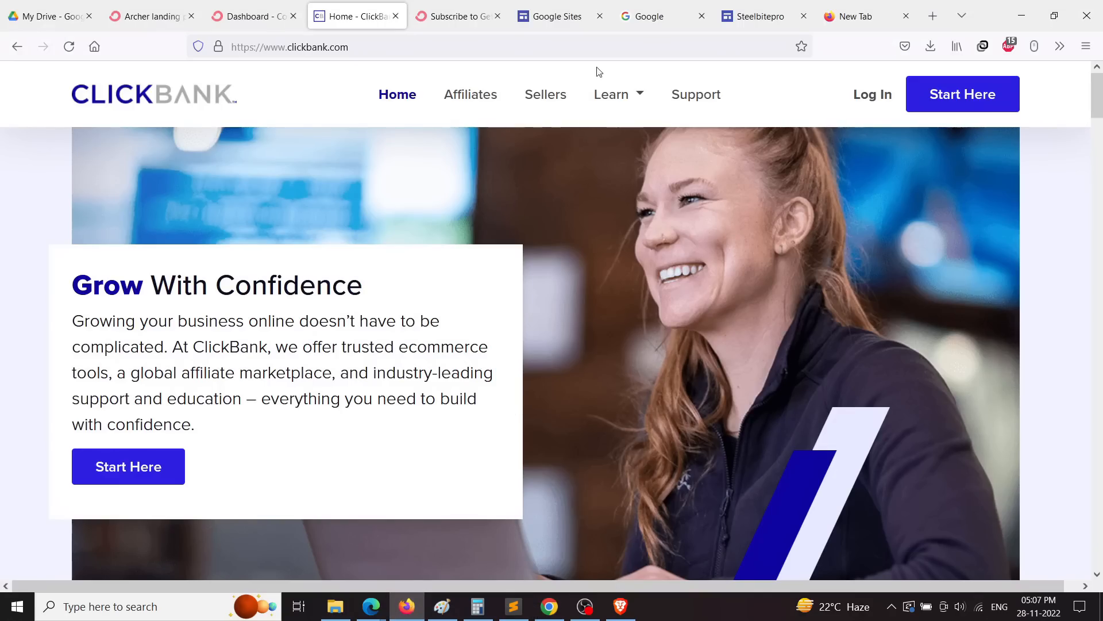
{"action": "left_click", "coordinate": [557, 18]}
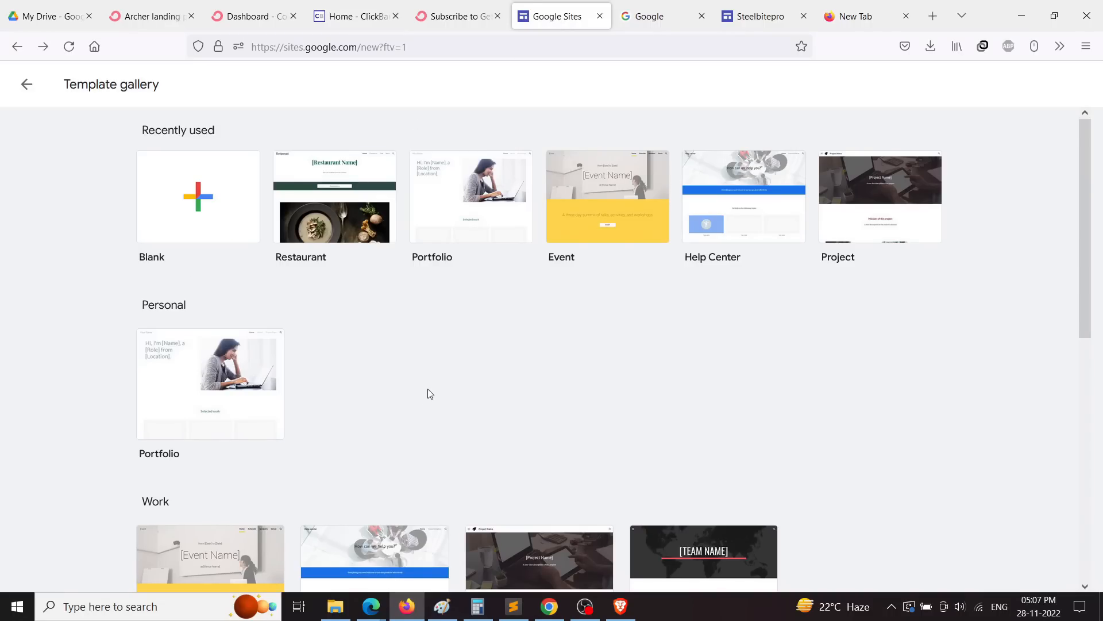
{"action": "left_click", "coordinate": [239, 239]}
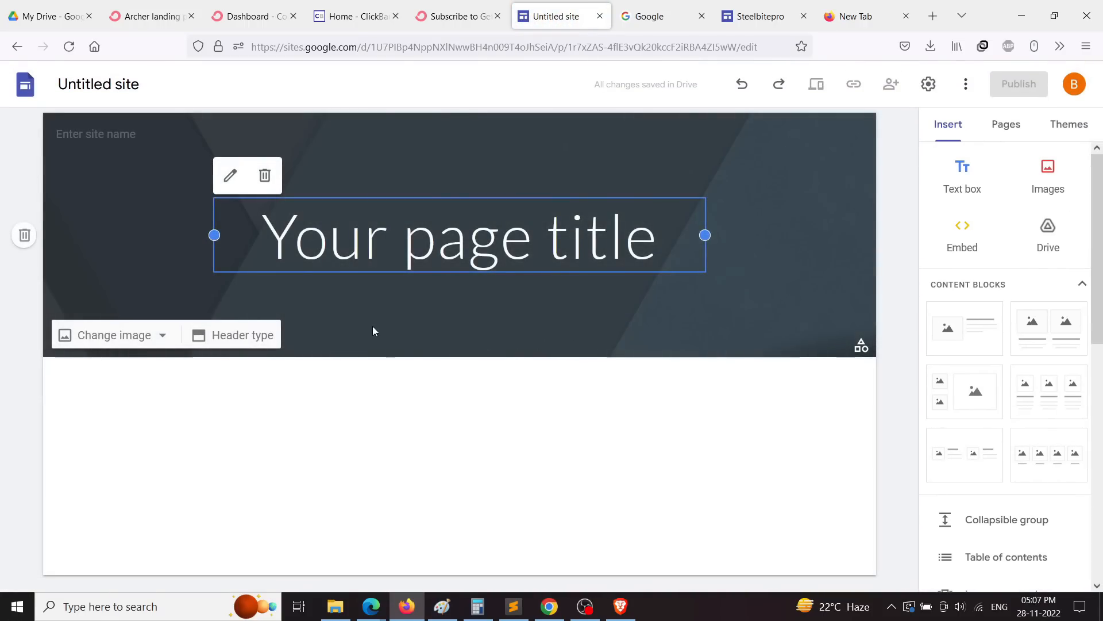
{"action": "left_click", "coordinate": [76, 133]}
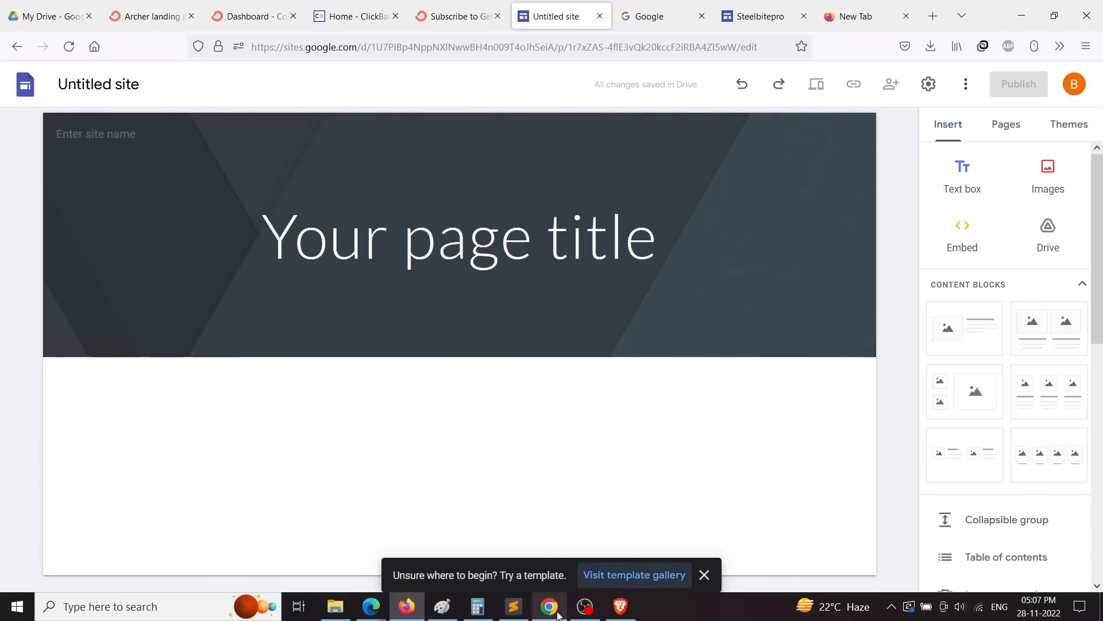
{"action": "mouse_move", "coordinate": [558, 615]}
{"action": "left_click", "coordinate": [566, 529]}
{"action": "left_click", "coordinate": [427, 17]}
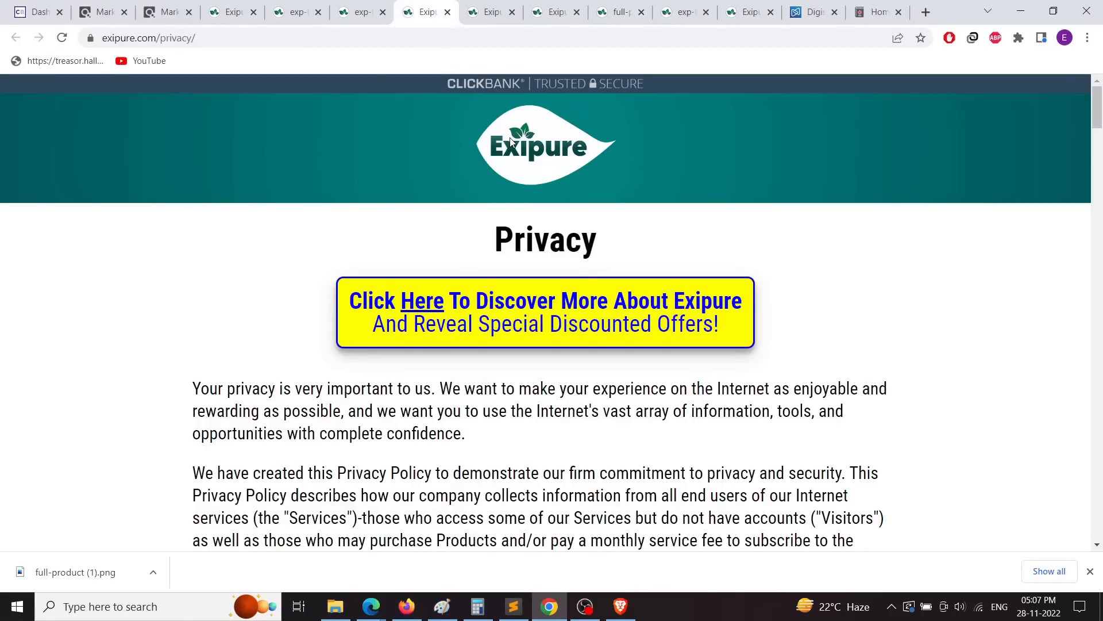
{"action": "key", "text": "alt+Tab"}
Step: Name the site 'Exipure' by pasting the name and capitalising its first letter
{"action": "right_click", "coordinate": [105, 137]}
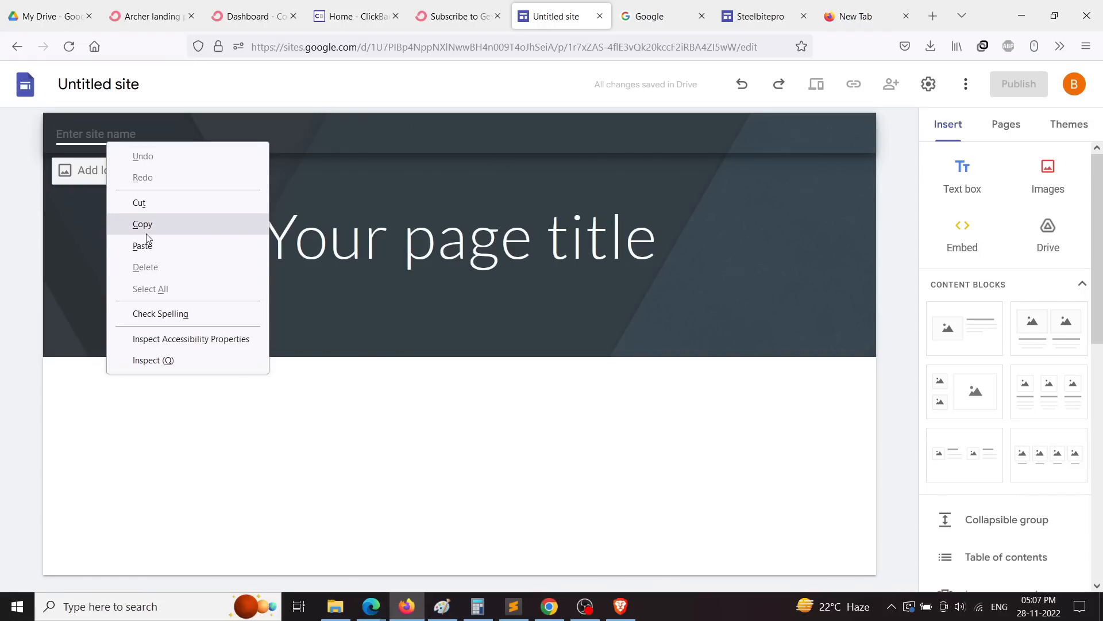
{"action": "left_click", "coordinate": [146, 245]}
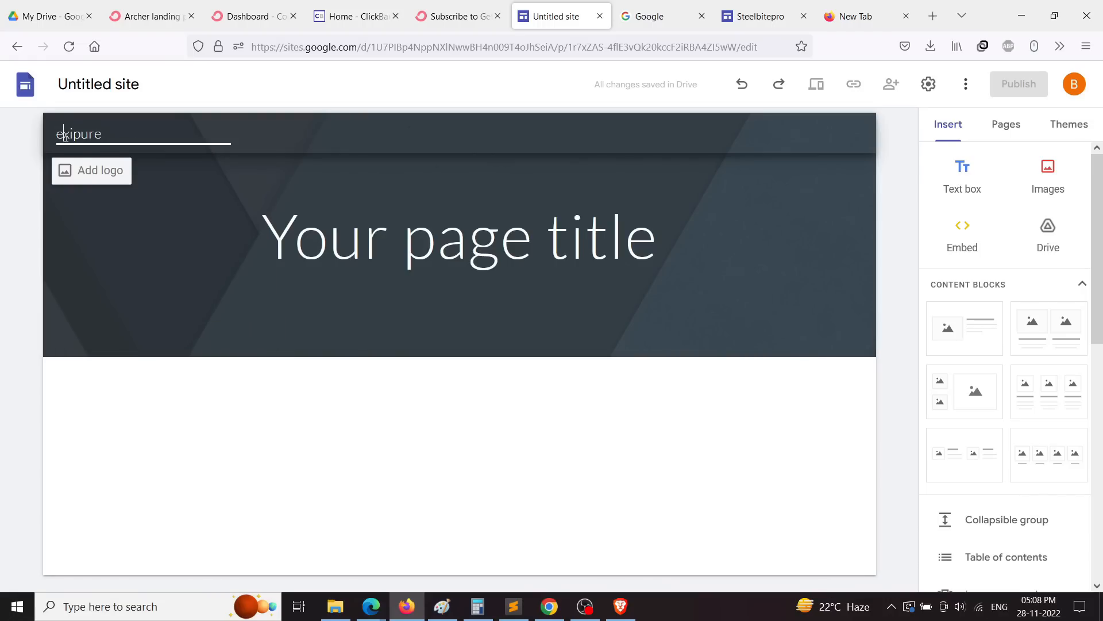
{"action": "key", "text": "BackSpace"}
{"action": "type", "text": "E"}
{"action": "left_click", "coordinate": [347, 412]}
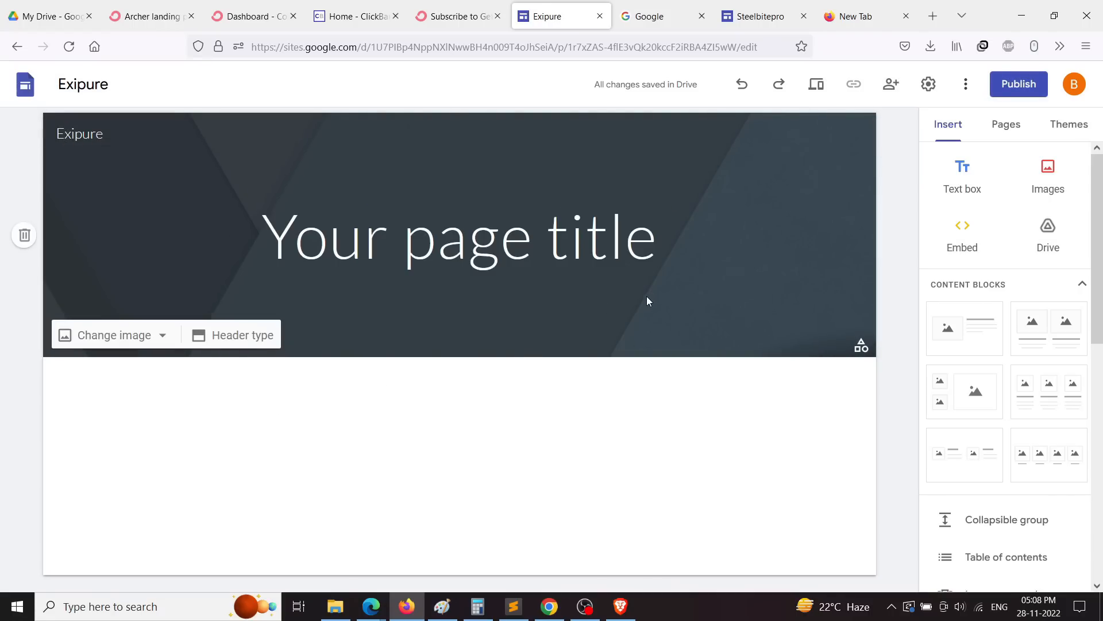
Step: Select the header and bring up the site's theme choices
{"action": "left_click", "coordinate": [742, 281]}
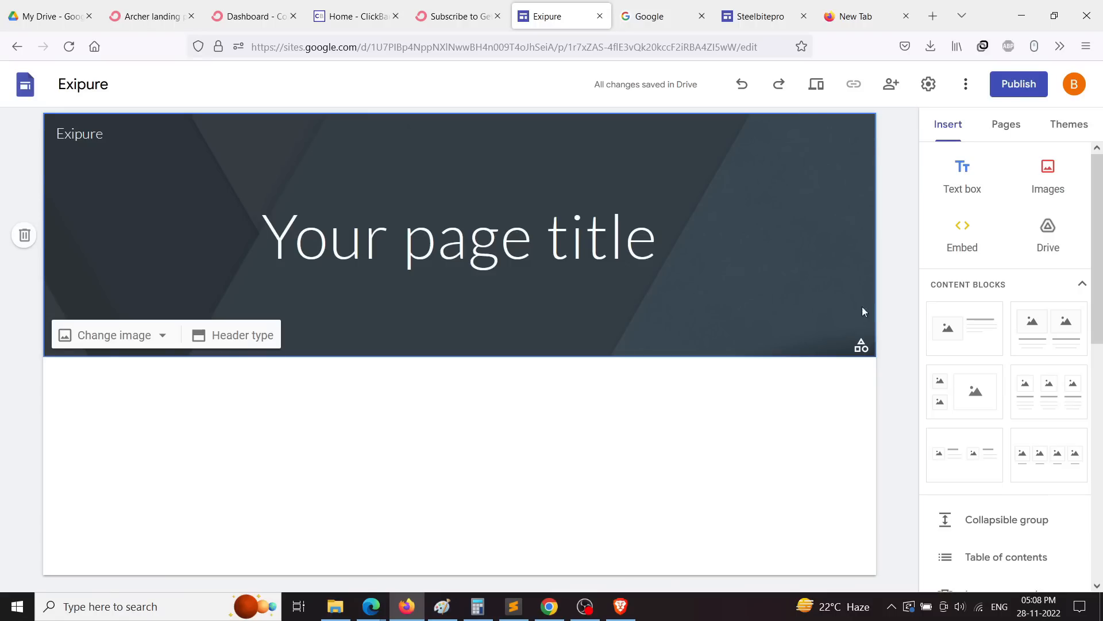
{"action": "left_click", "coordinate": [860, 350]}
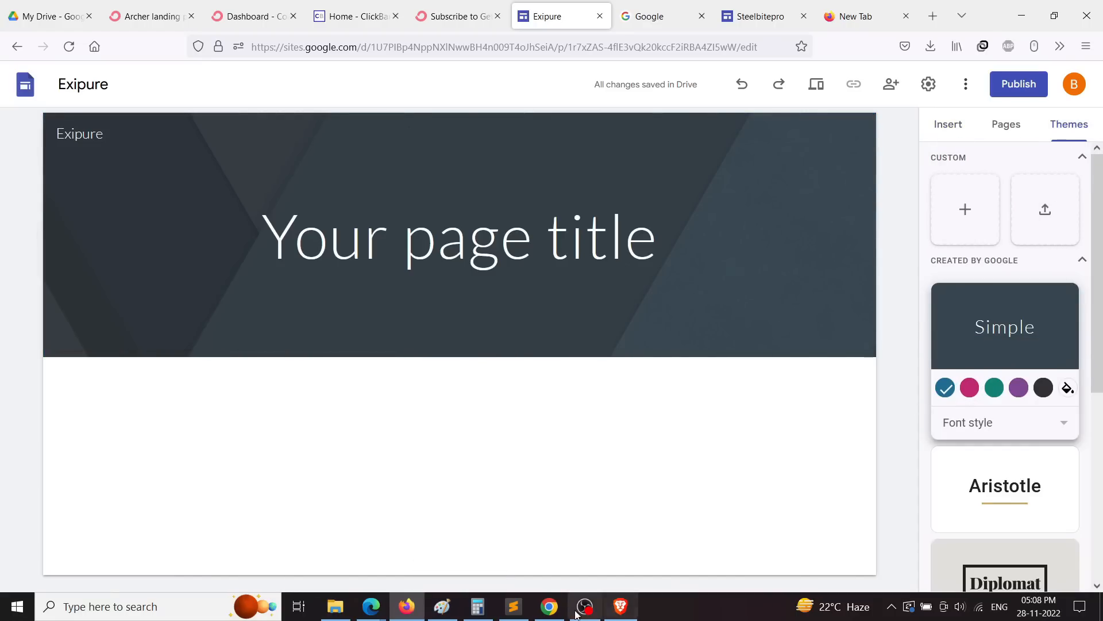
{"action": "mouse_move", "coordinate": [550, 606]}
{"action": "left_click", "coordinate": [594, 536]}
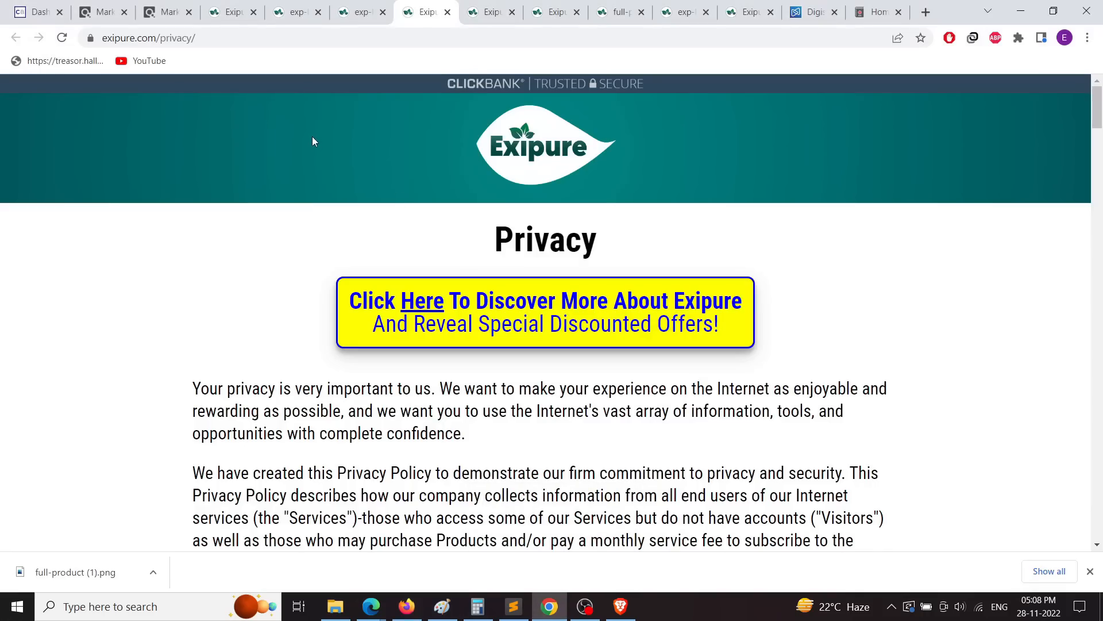
Step: Check the hero image's file path in DevTools on the Exipure homepage, resizing the inspector
{"action": "left_click", "coordinate": [358, 14]}
{"action": "left_click", "coordinate": [227, 12]}
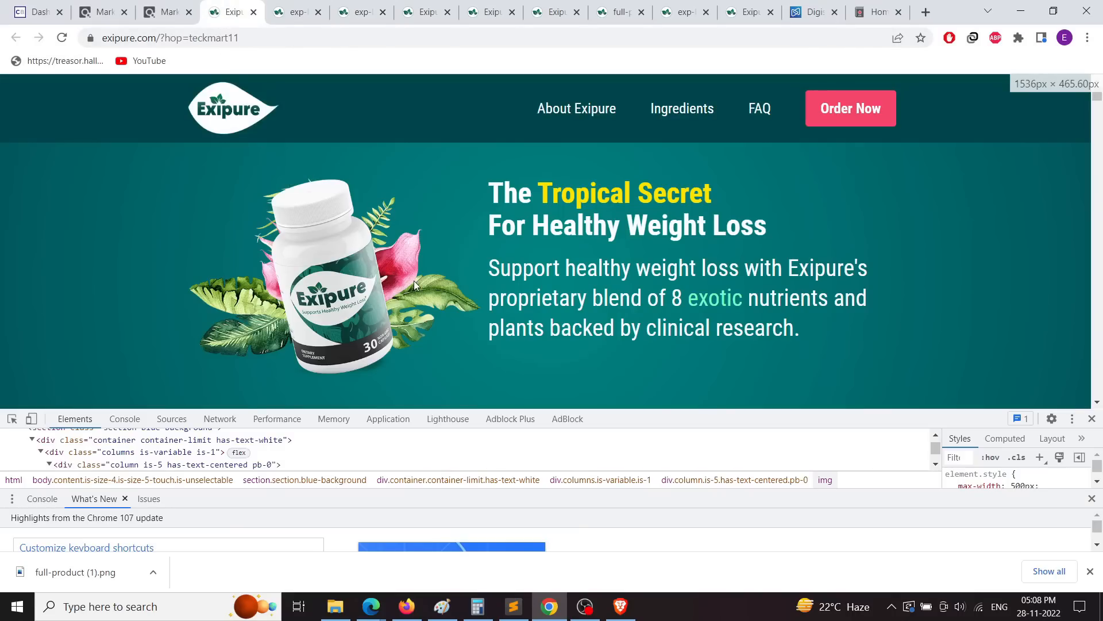
{"action": "scroll", "coordinate": [415, 284], "scroll_direction": "down", "scroll_amount": 4}
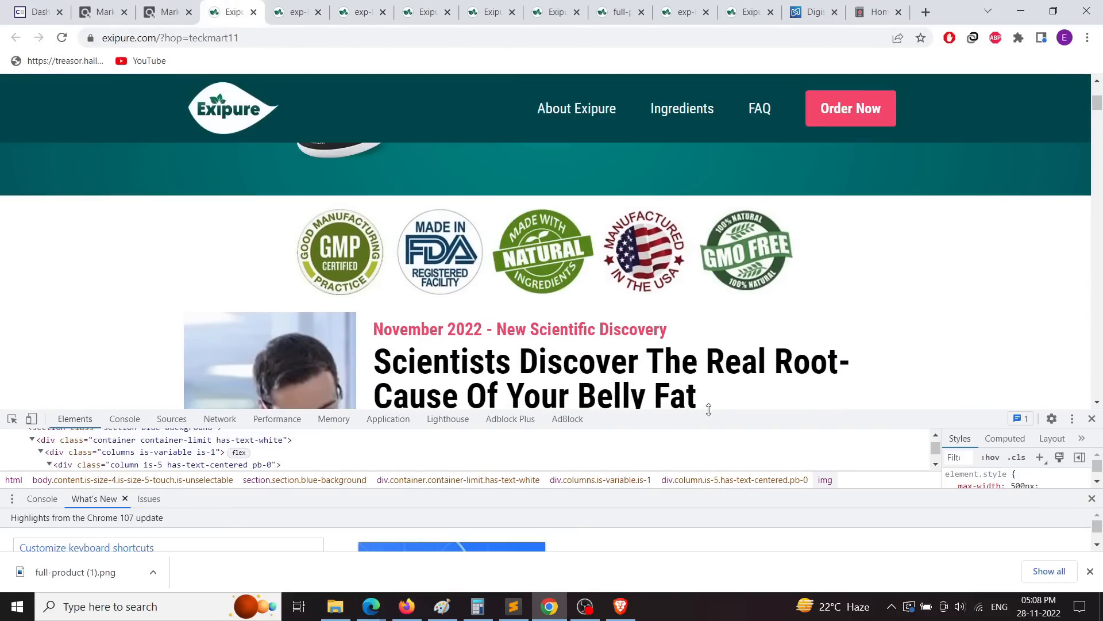
{"action": "left_click_drag", "start_coordinate": [708, 409], "coordinate": [713, 261]}
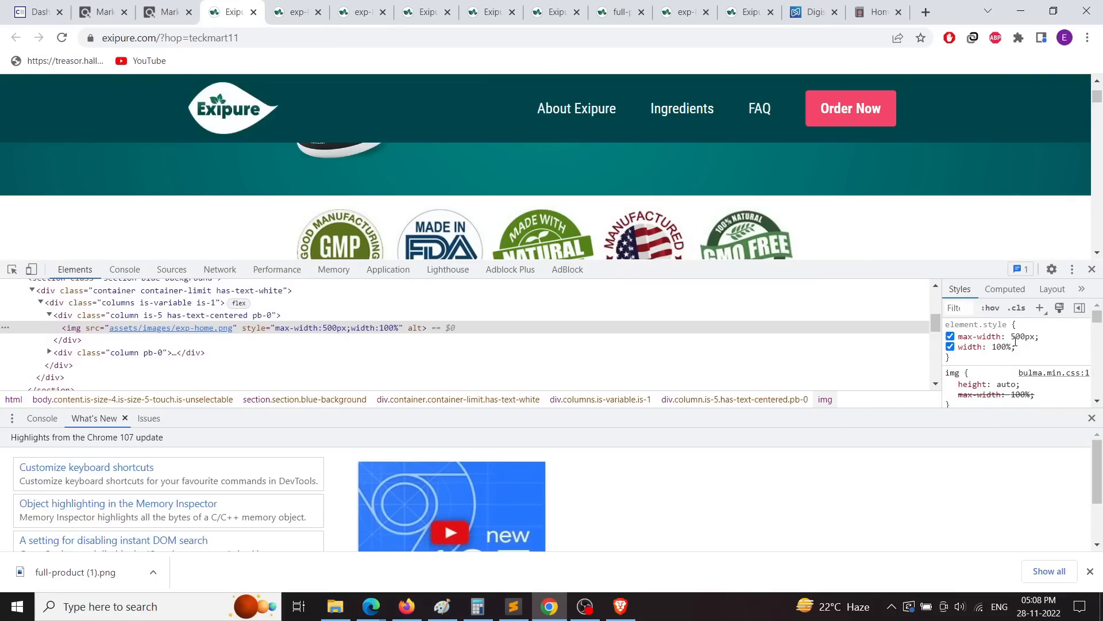
{"action": "scroll", "coordinate": [989, 384], "scroll_direction": "down", "scroll_amount": 2}
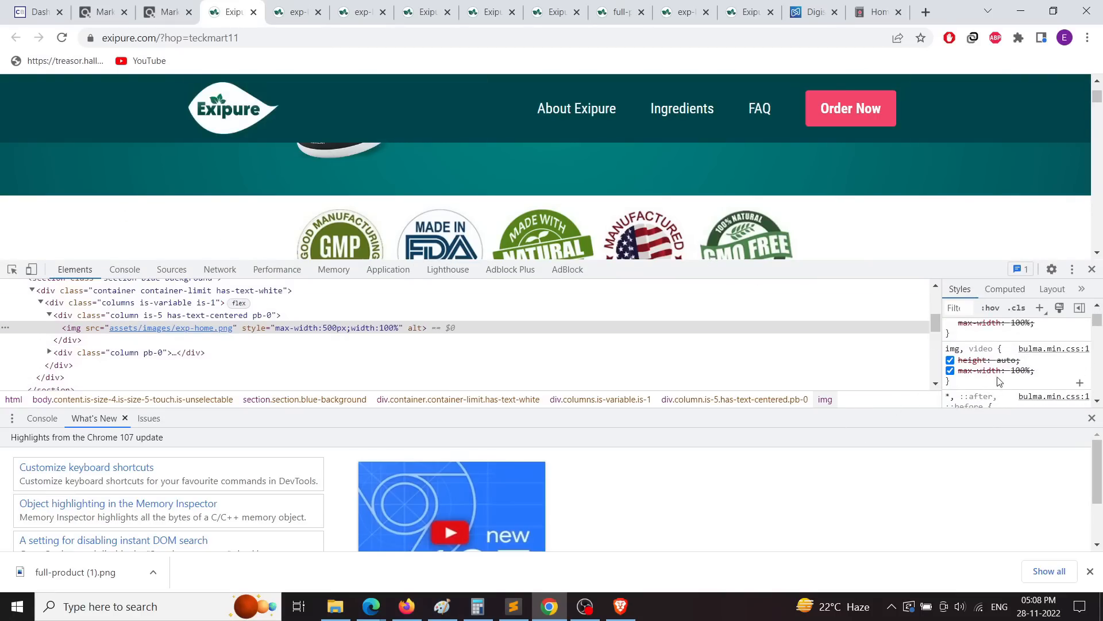
{"action": "scroll", "coordinate": [998, 382], "scroll_direction": "down", "scroll_amount": 4}
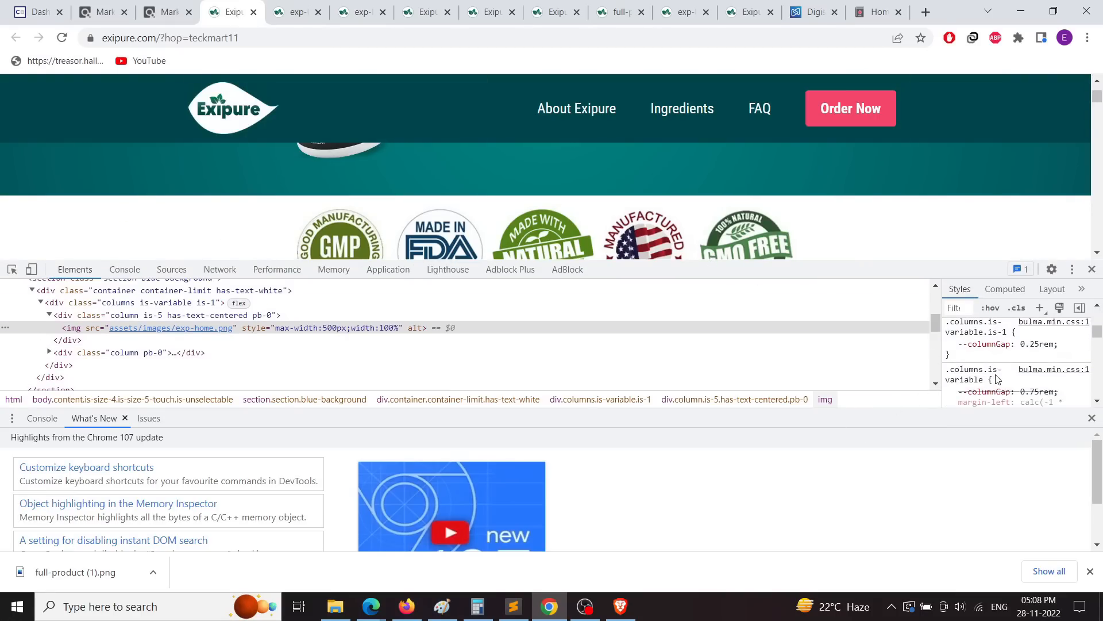
{"action": "scroll", "coordinate": [997, 379], "scroll_direction": "down", "scroll_amount": 2}
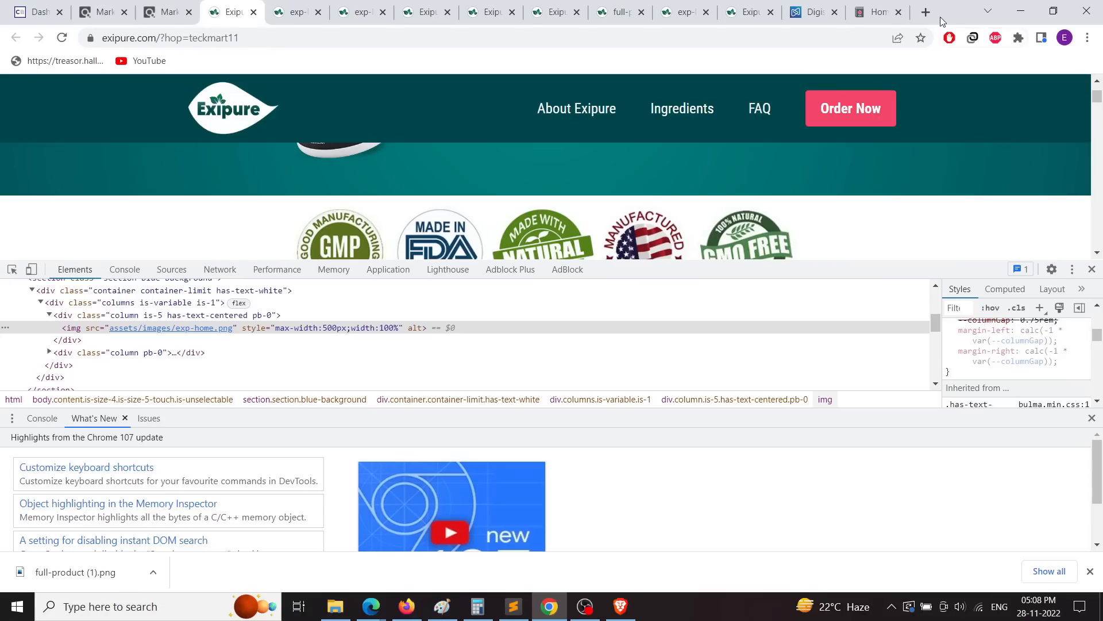
{"action": "scroll", "coordinate": [485, 293], "scroll_direction": "up", "scroll_amount": 10}
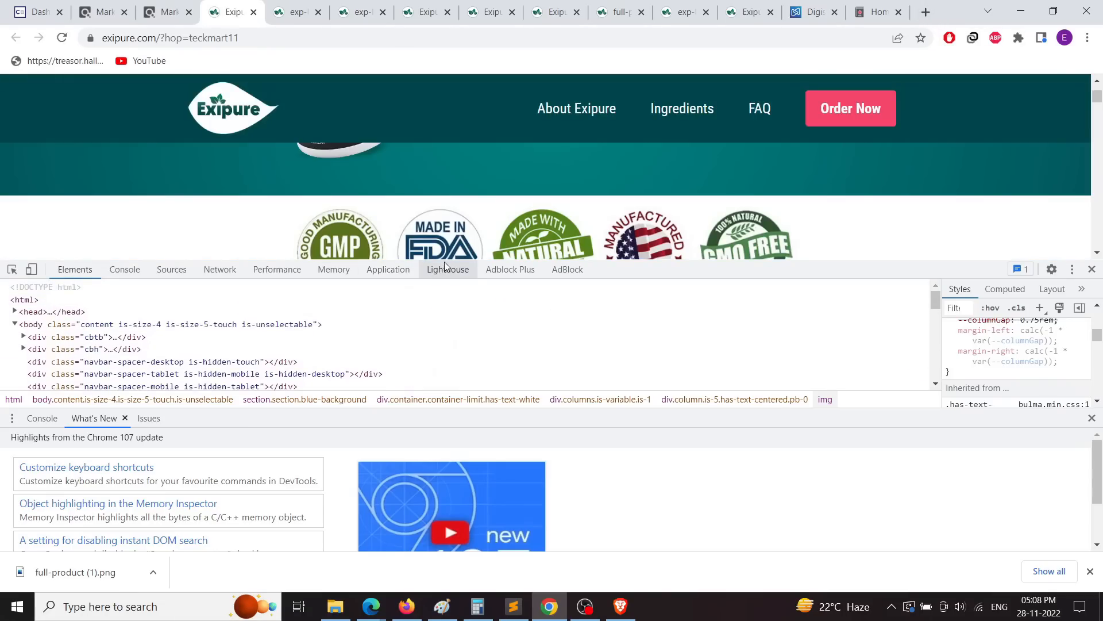
{"action": "left_click_drag", "start_coordinate": [444, 261], "coordinate": [443, 401]}
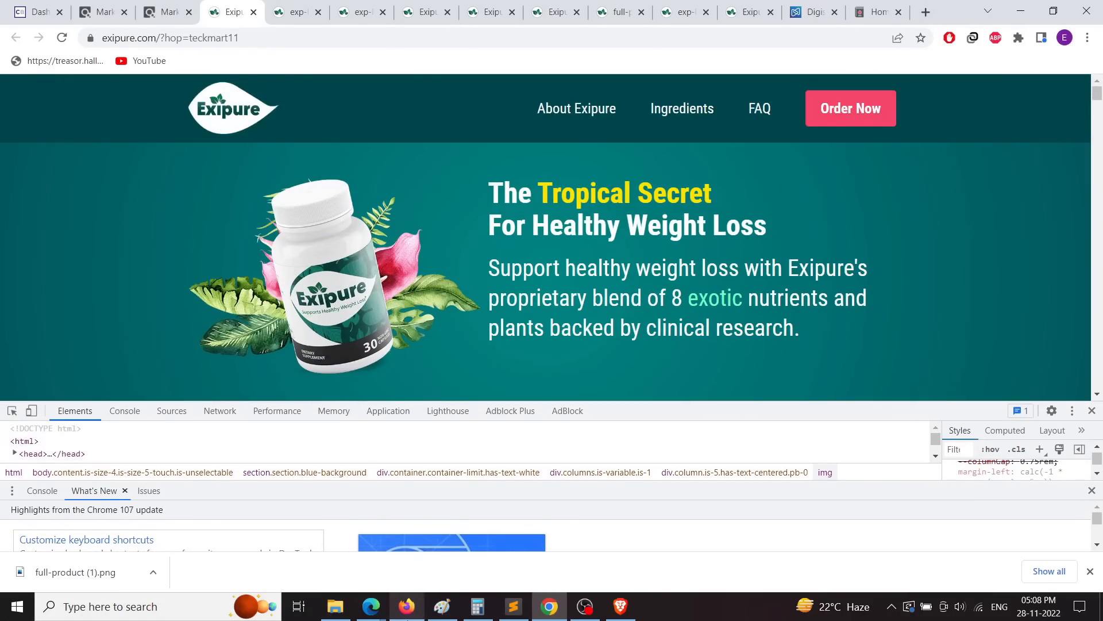
{"action": "left_click", "coordinate": [406, 607]}
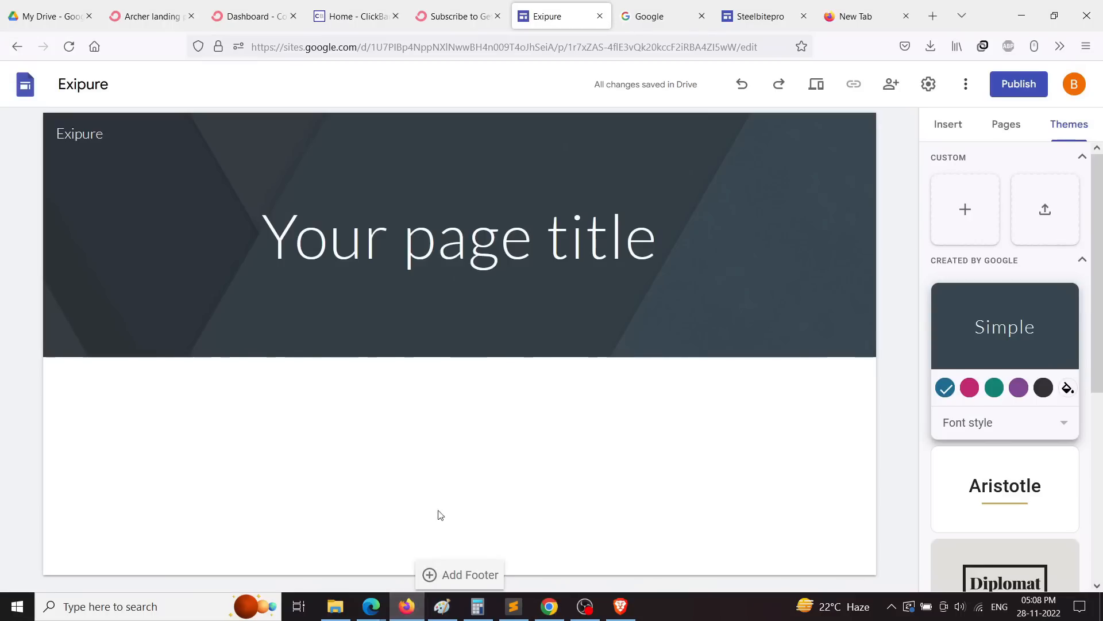
Step: Apply the teal colour to the Simple theme and select the header
{"action": "left_click", "coordinate": [995, 390]}
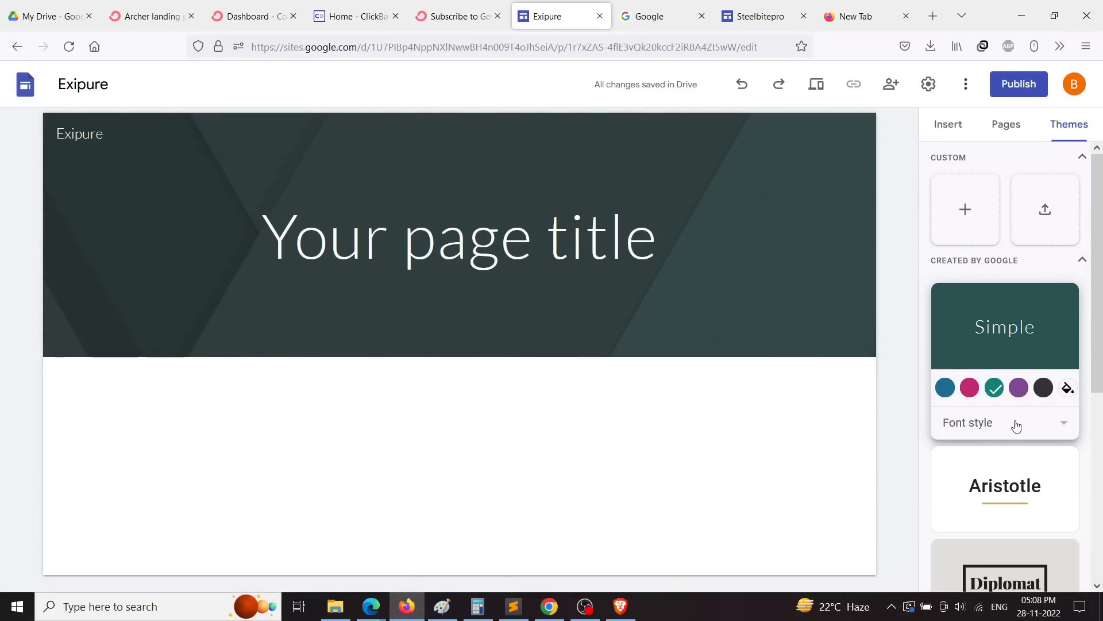
{"action": "triple_click", "coordinate": [486, 248]}
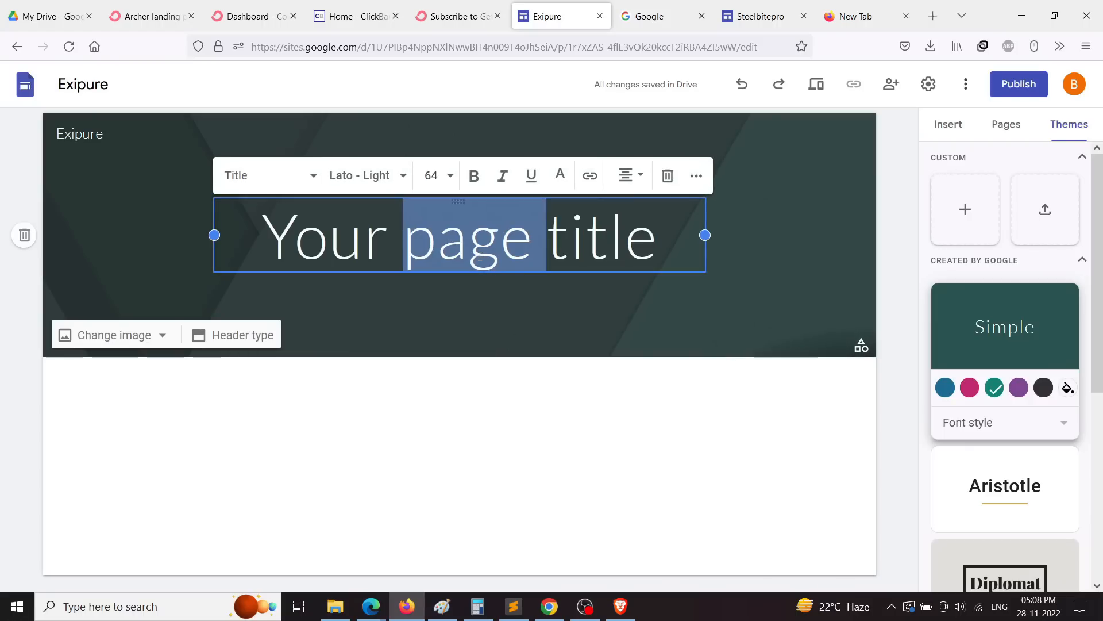
{"action": "left_click", "coordinate": [684, 325]}
{"action": "left_click", "coordinate": [972, 302]}
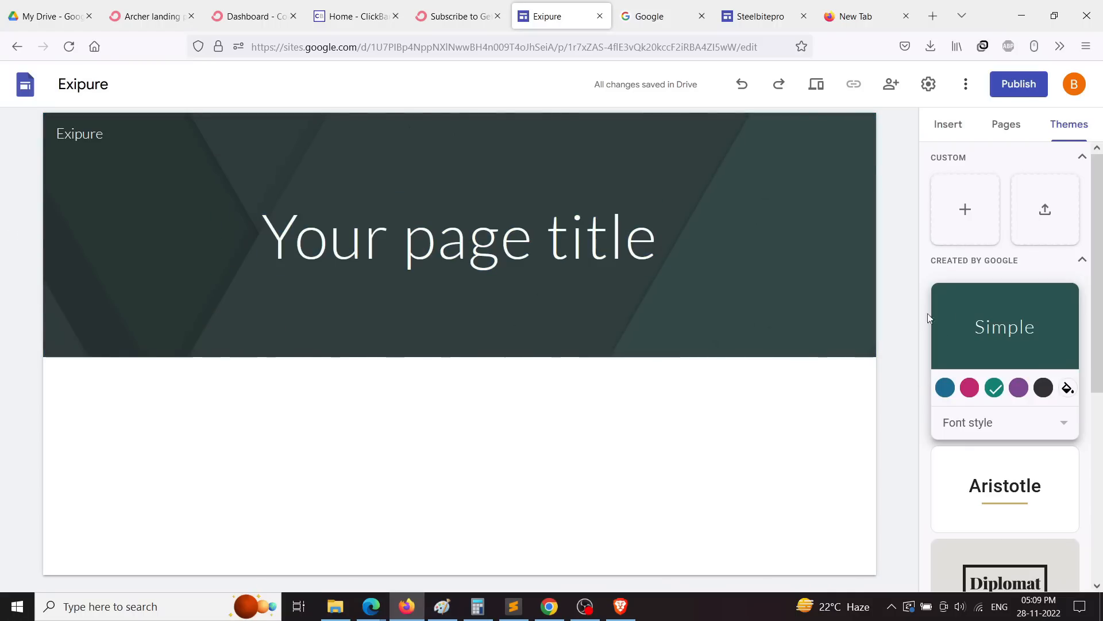
{"action": "left_click", "coordinate": [91, 186]}
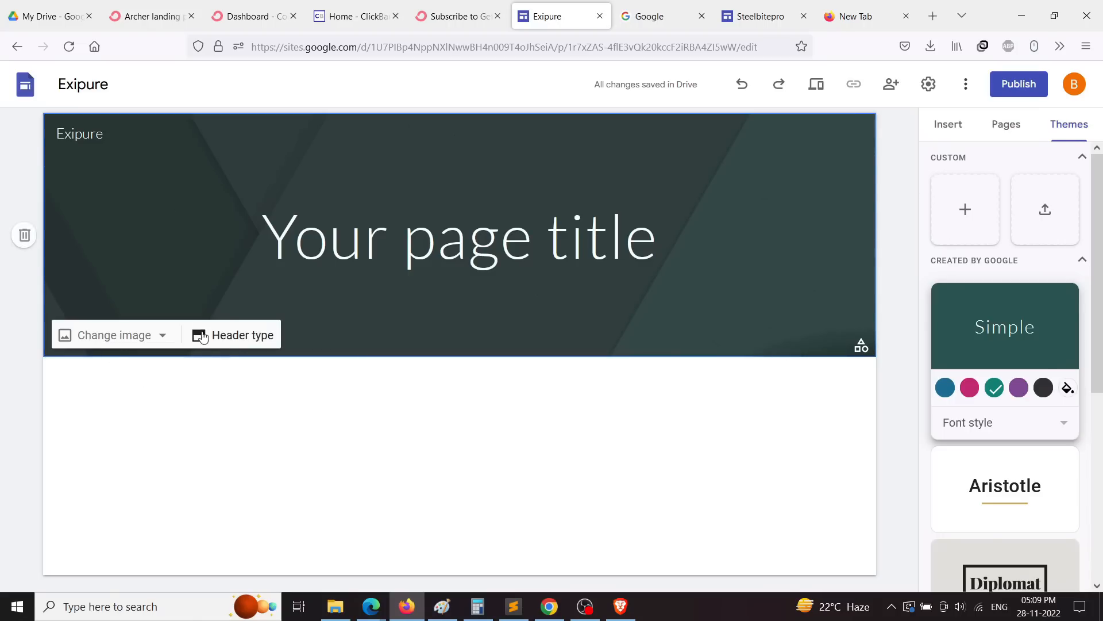
Step: Open the header image picker on its By URL option
{"action": "left_click", "coordinate": [102, 339]}
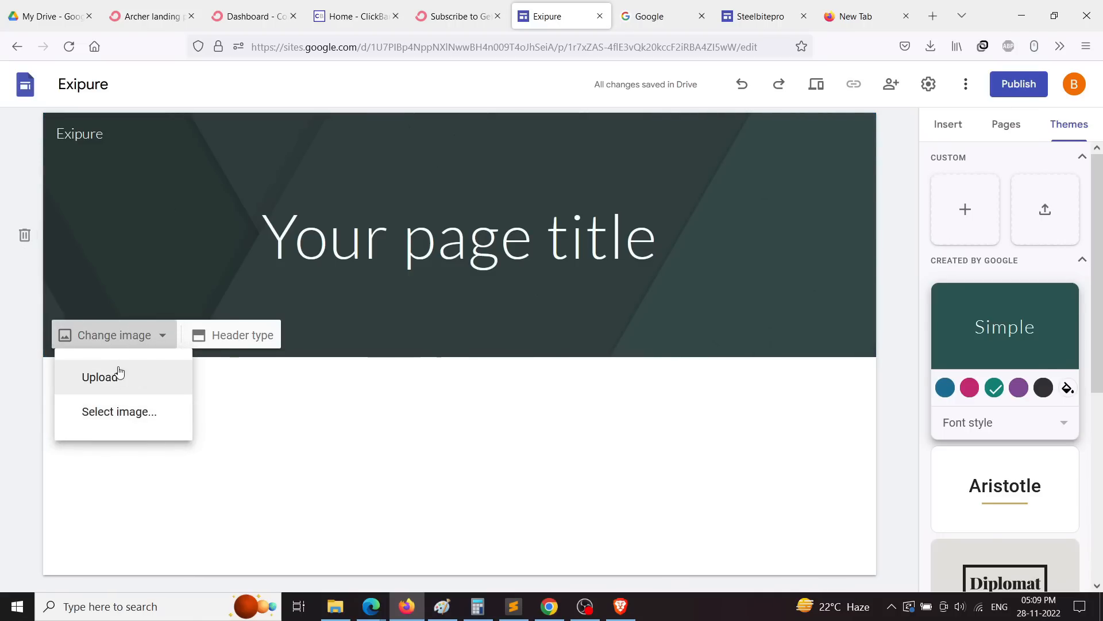
{"action": "left_click", "coordinate": [118, 413]}
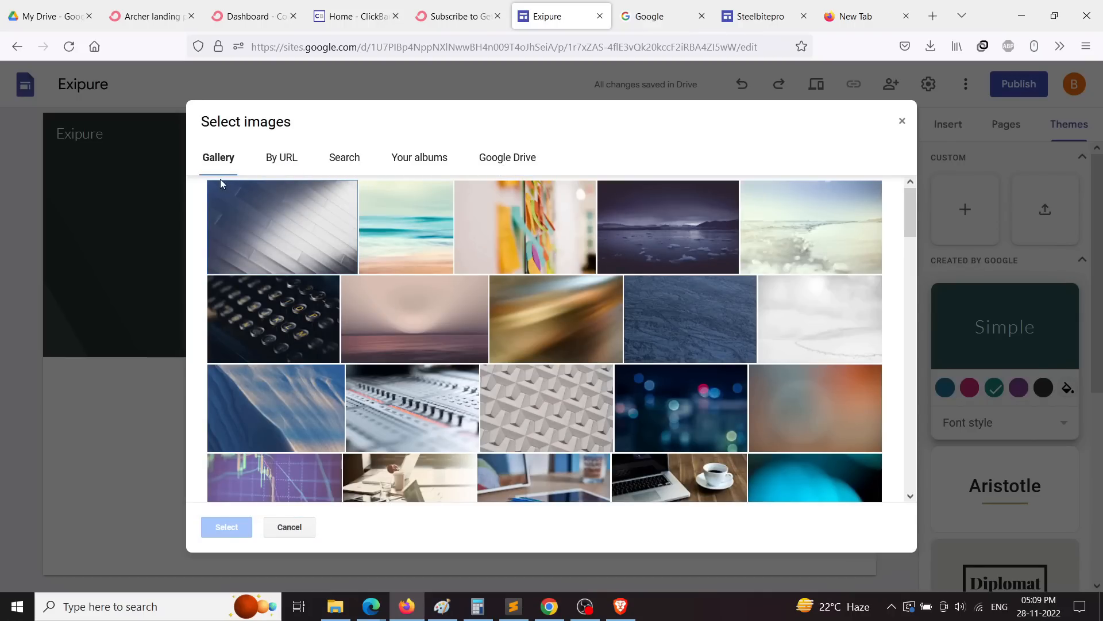
{"action": "scroll", "coordinate": [345, 218], "scroll_direction": "down", "scroll_amount": 3}
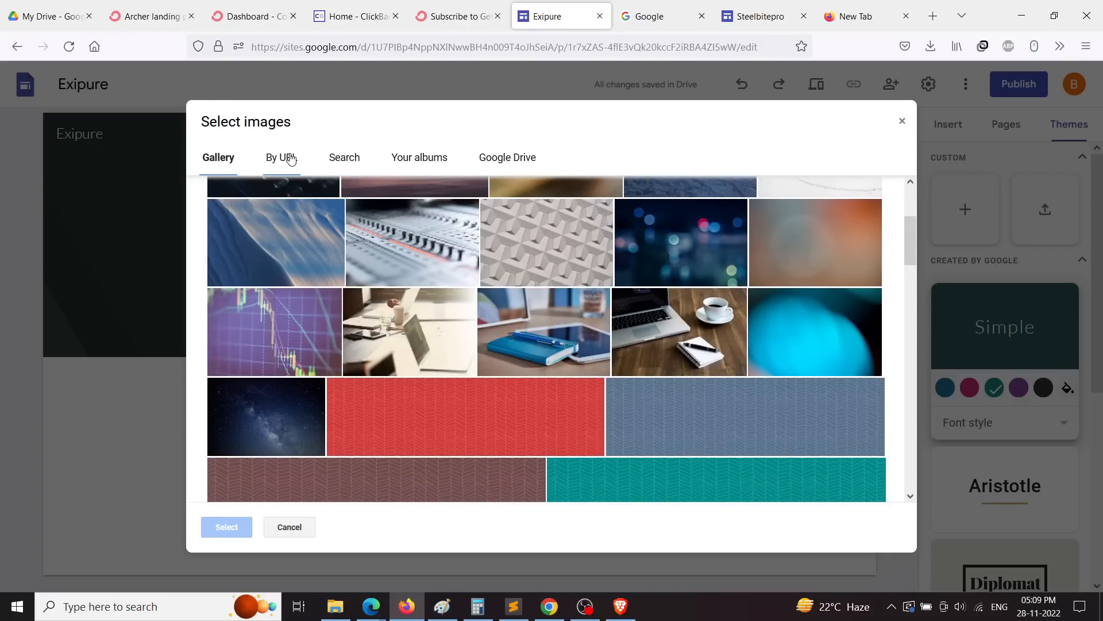
{"action": "left_click", "coordinate": [292, 159]}
{"action": "left_click", "coordinate": [359, 167]}
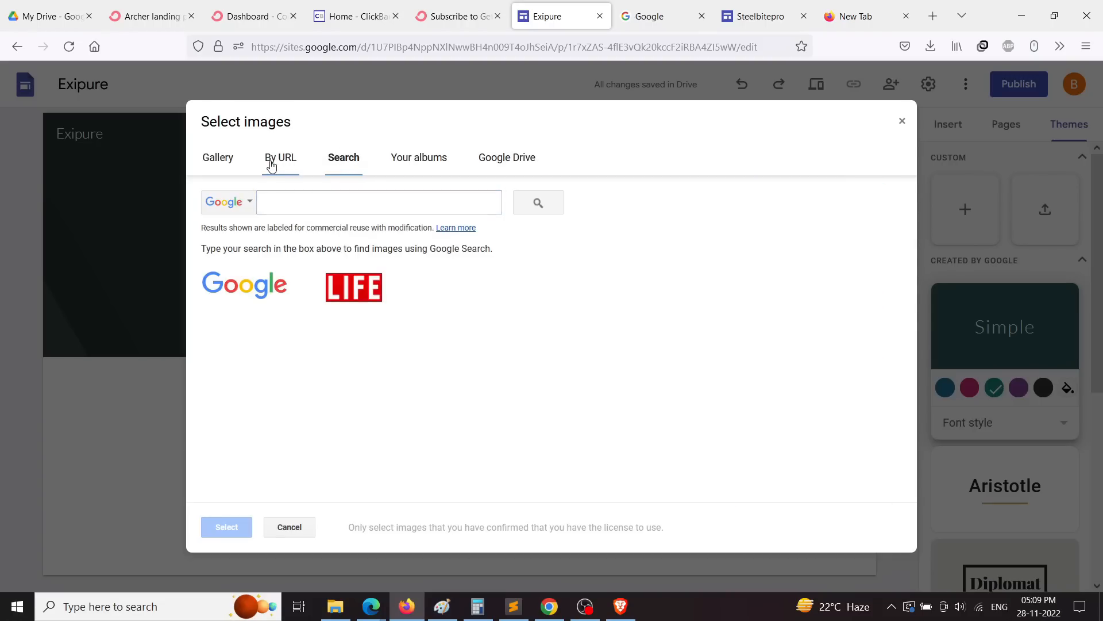
{"action": "left_click", "coordinate": [271, 166]}
Step: Copy the exp-home.png image address from its Chrome tab
{"action": "left_click", "coordinate": [550, 607]}
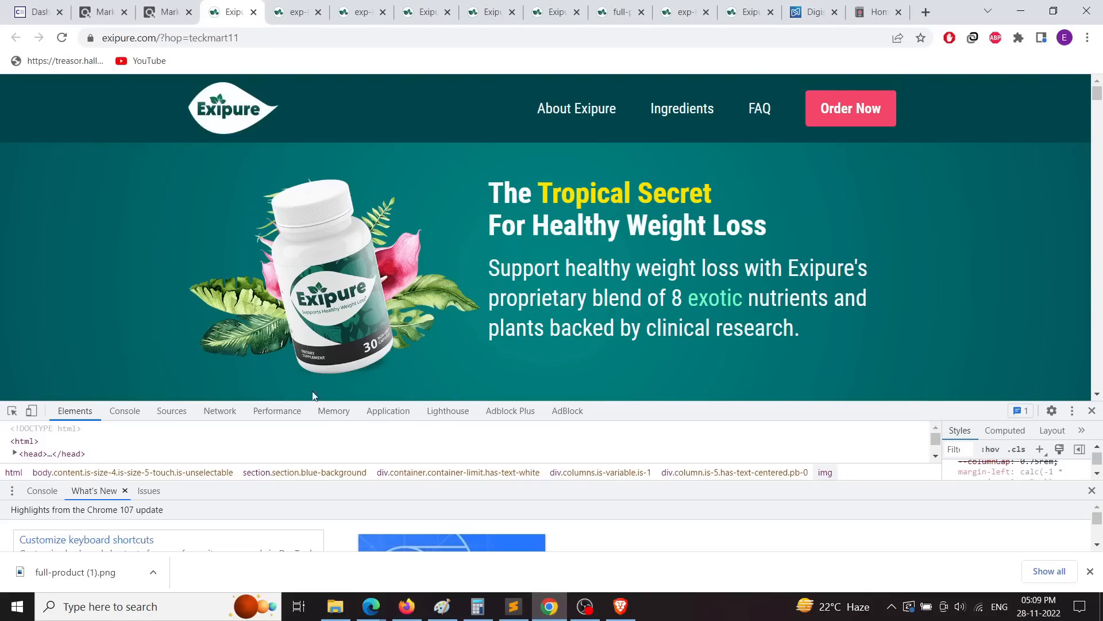
{"action": "left_click", "coordinate": [295, 12]}
{"action": "left_click", "coordinate": [300, 45]}
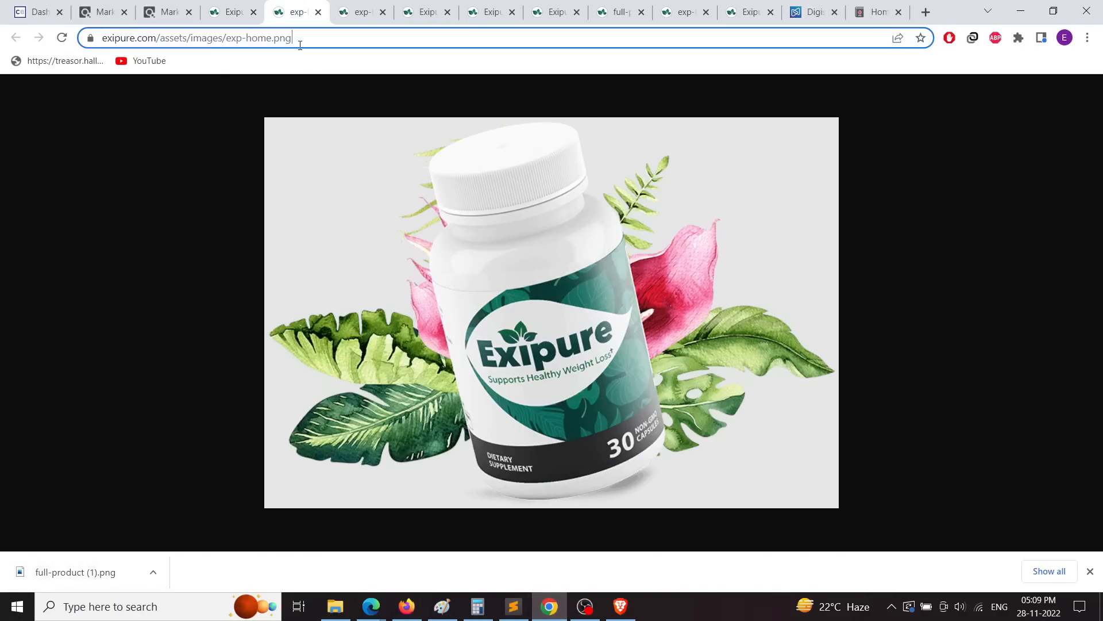
{"action": "right_click", "coordinate": [300, 44]}
{"action": "left_click", "coordinate": [342, 122]}
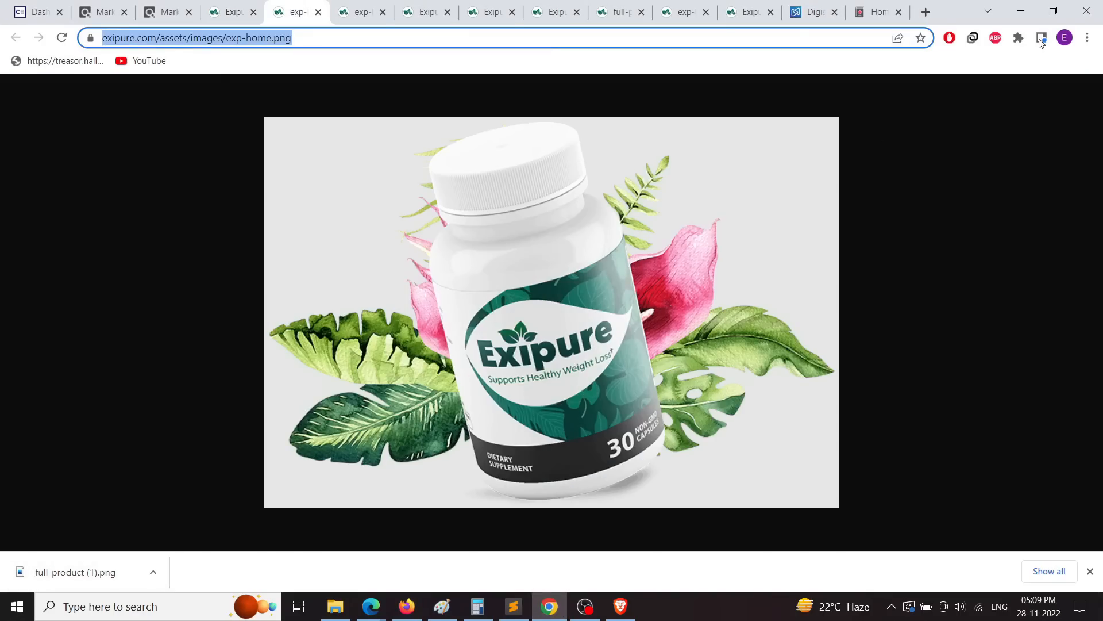
{"action": "left_click", "coordinate": [1023, 10]}
Step: Paste the exp-home.png URL as the header background and turn off readability dimming
{"action": "right_click", "coordinate": [381, 199]}
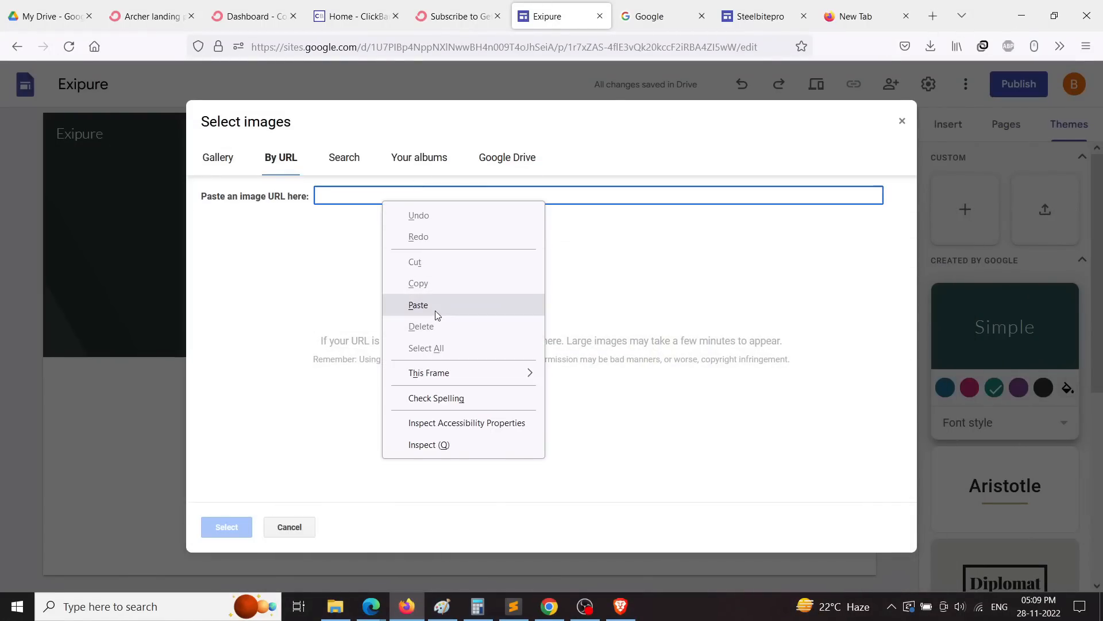
{"action": "left_click", "coordinate": [435, 303]}
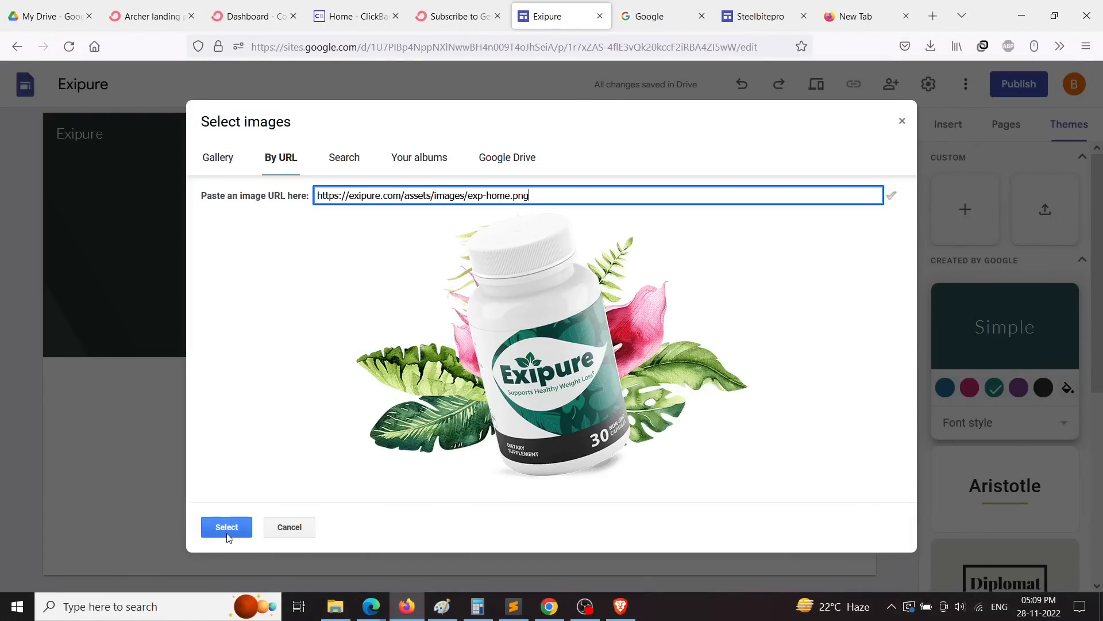
{"action": "left_click", "coordinate": [227, 527]}
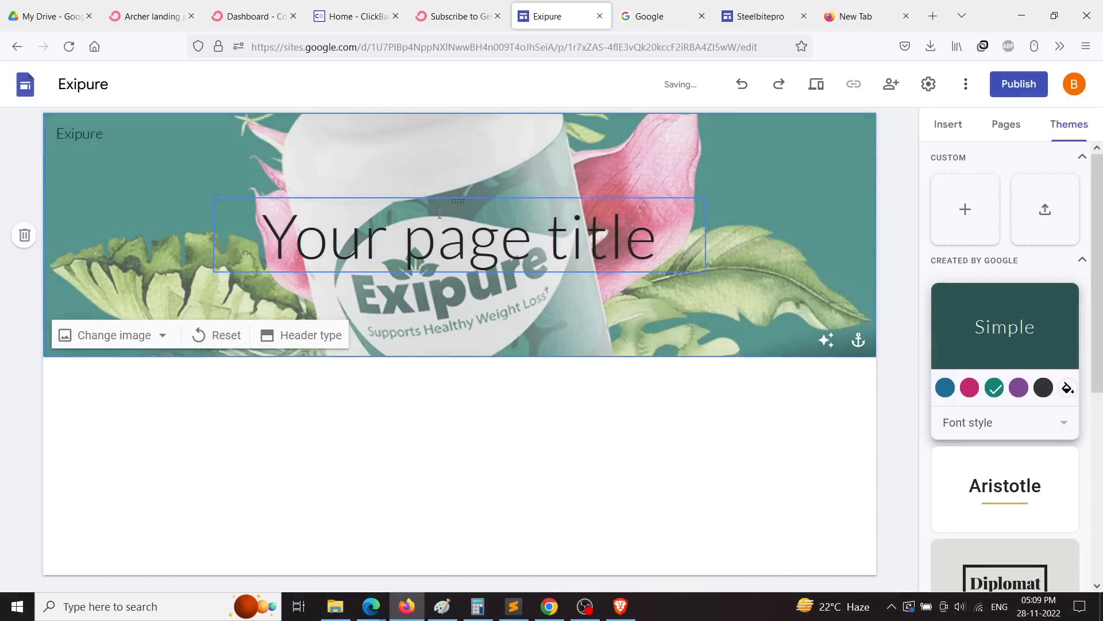
{"action": "left_click", "coordinate": [826, 341]}
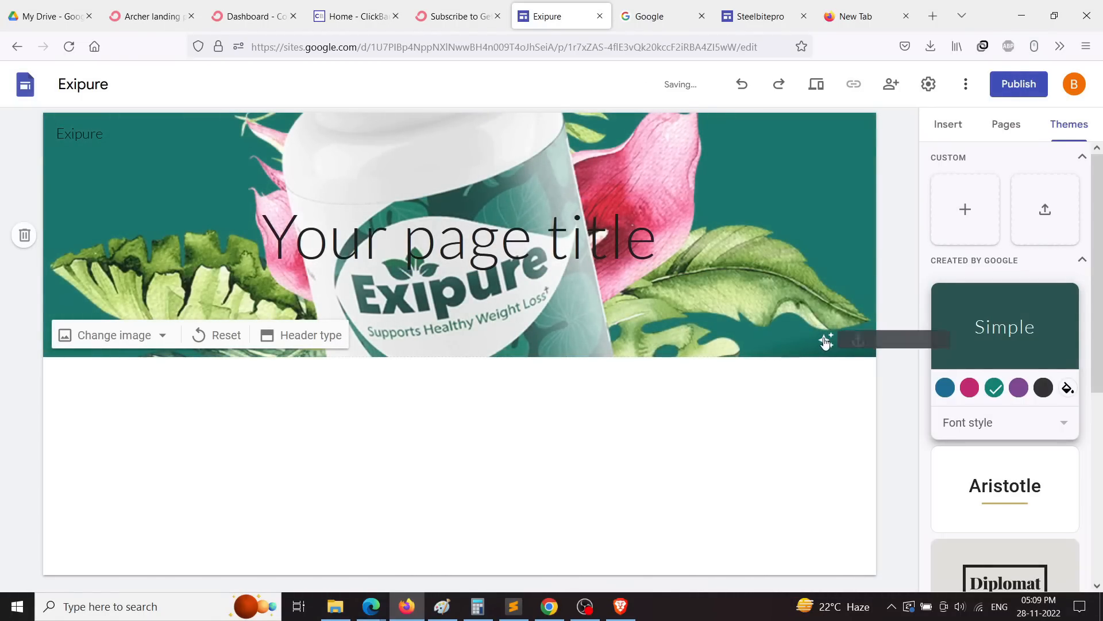
{"action": "left_click", "coordinate": [826, 341]}
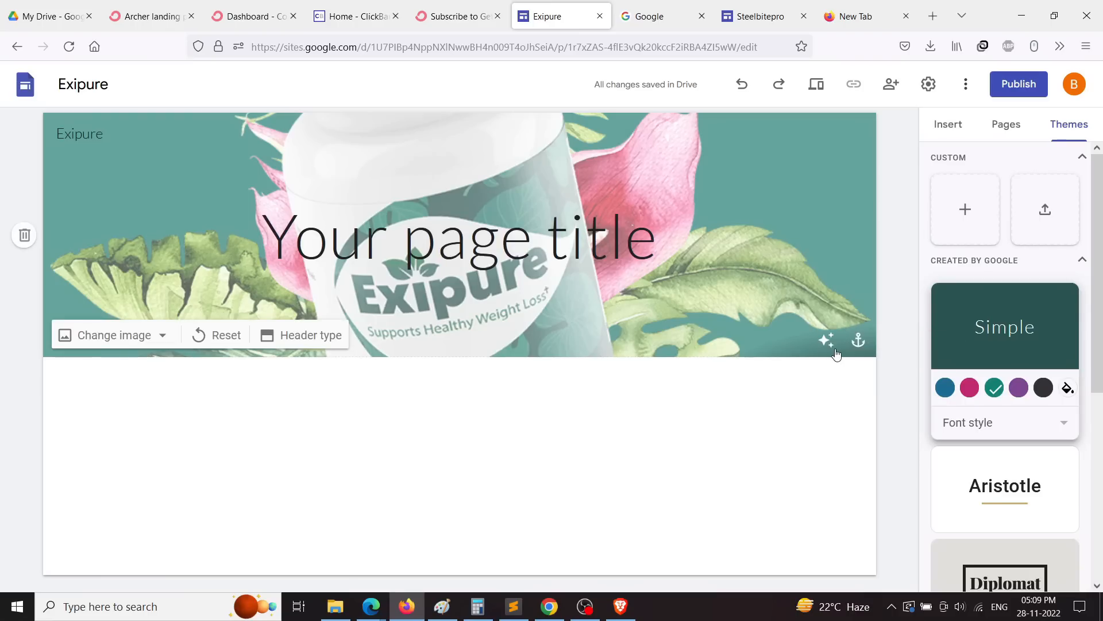
{"action": "left_click", "coordinate": [827, 344]}
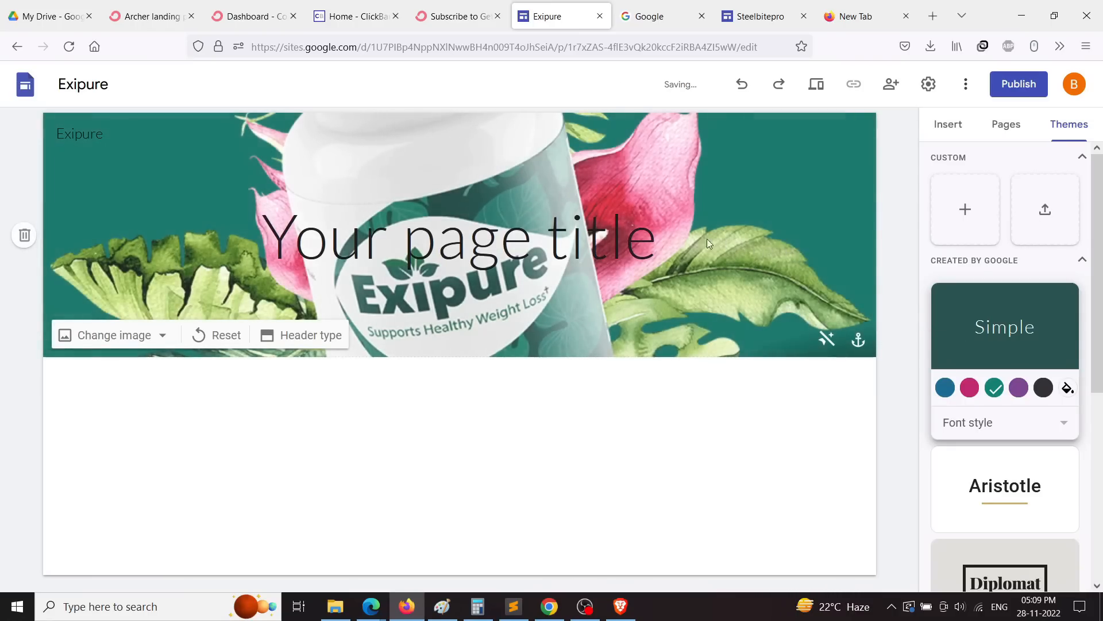
{"action": "left_click_drag", "start_coordinate": [474, 249], "coordinate": [538, 235]}
{"action": "left_click", "coordinate": [711, 350]}
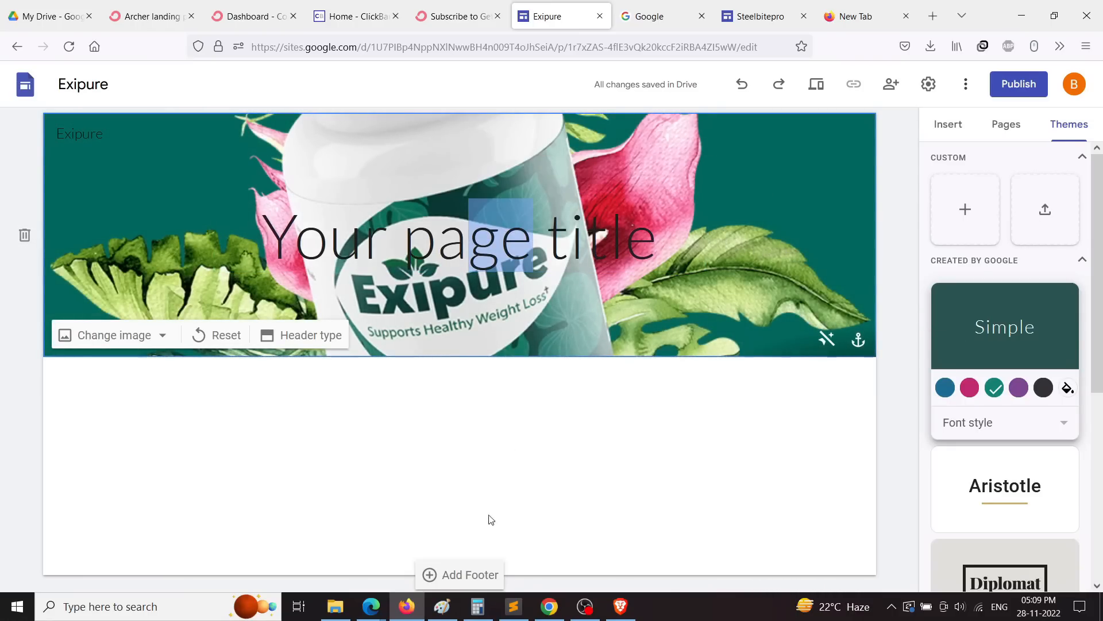
{"action": "left_click", "coordinate": [549, 606]}
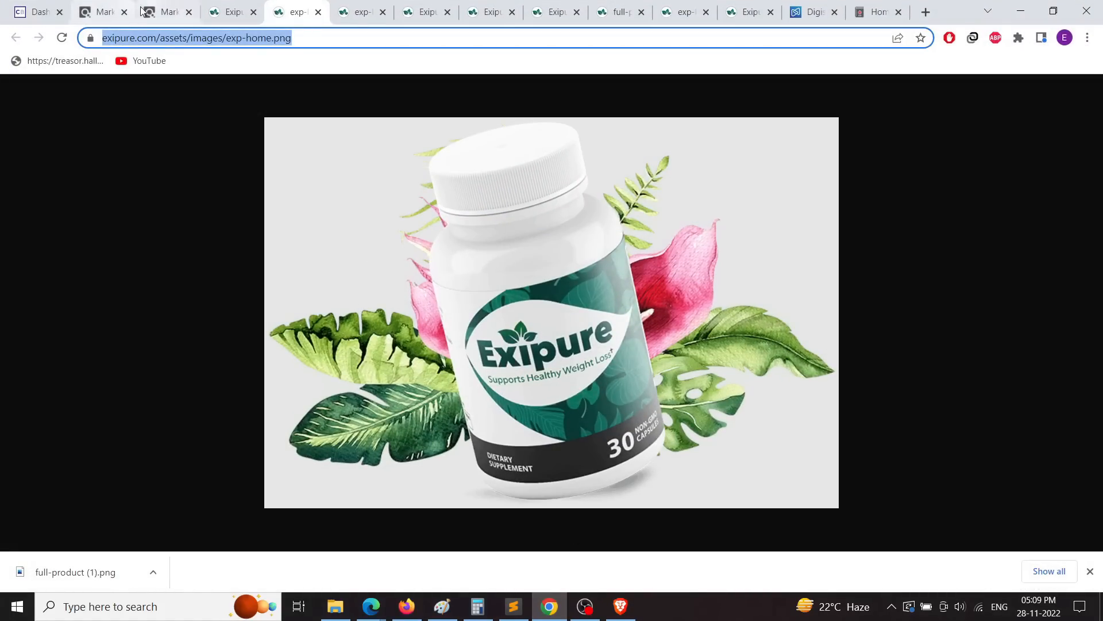
Step: Close DevTools, scroll to the belly-fat headline, and restore down the Firefox editor window
{"action": "left_click", "coordinate": [230, 15]}
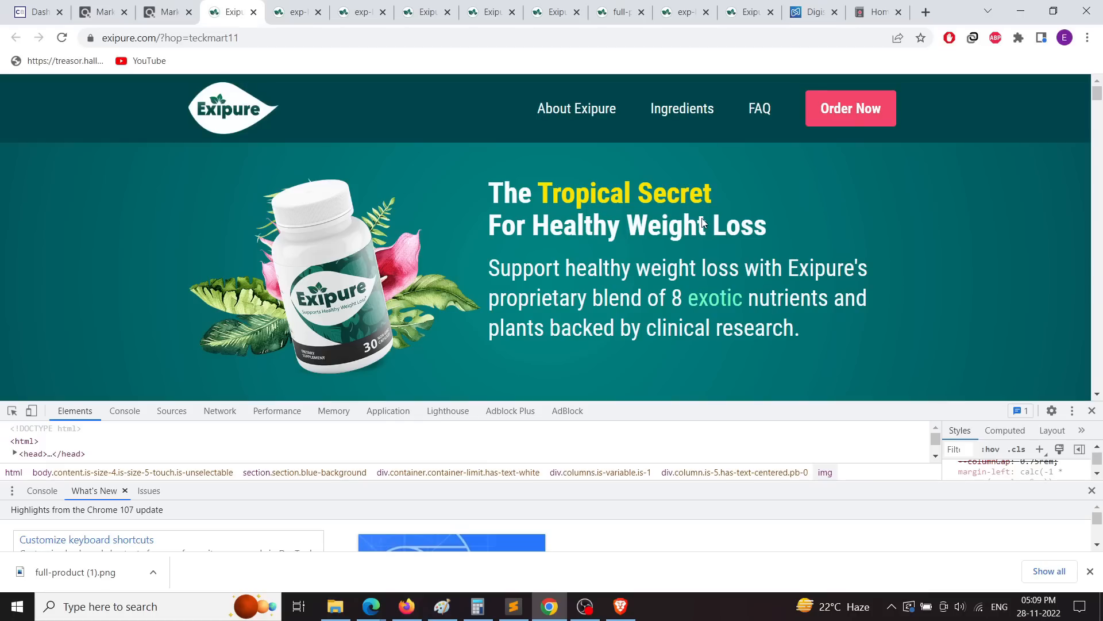
{"action": "scroll", "coordinate": [745, 262], "scroll_direction": "down", "scroll_amount": 3}
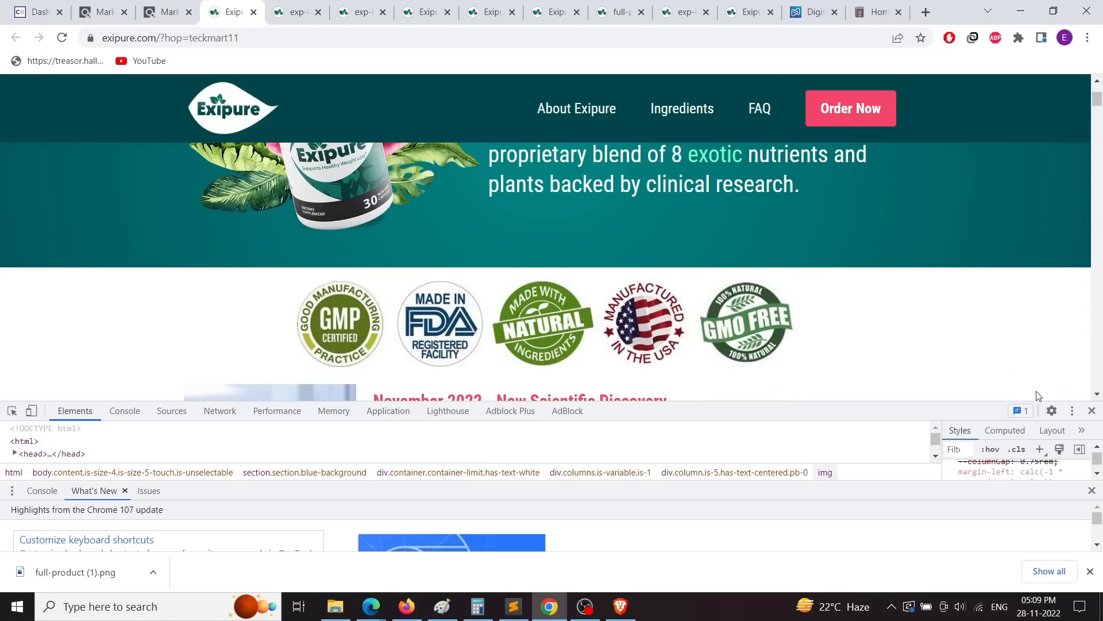
{"action": "left_click", "coordinate": [1092, 410]}
{"action": "scroll", "coordinate": [639, 351], "scroll_direction": "down", "scroll_amount": 3}
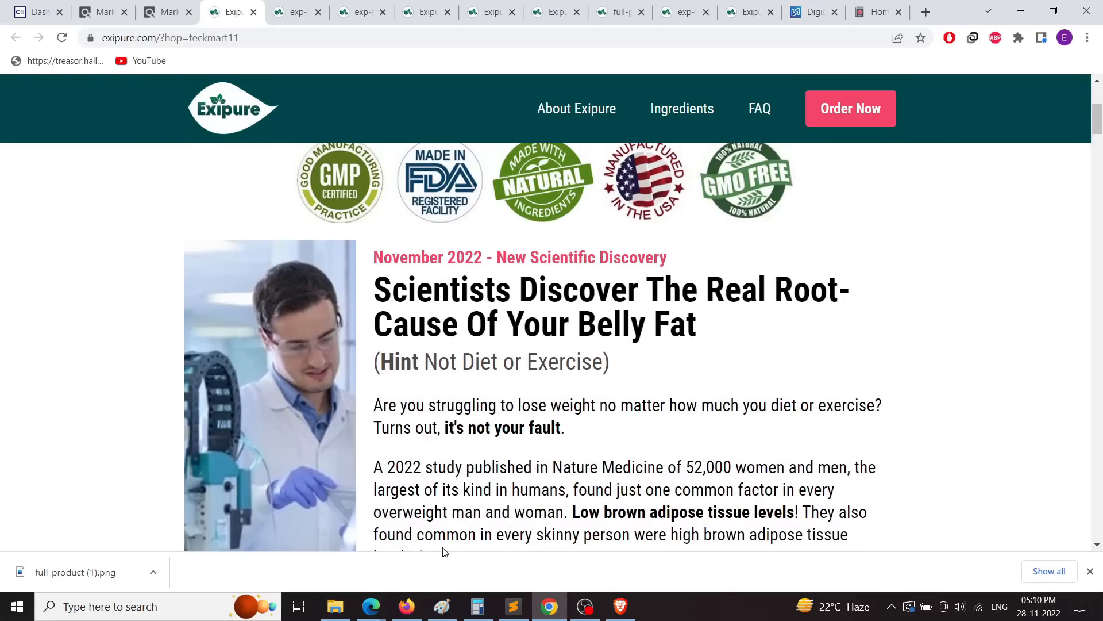
{"action": "left_click", "coordinate": [406, 611]}
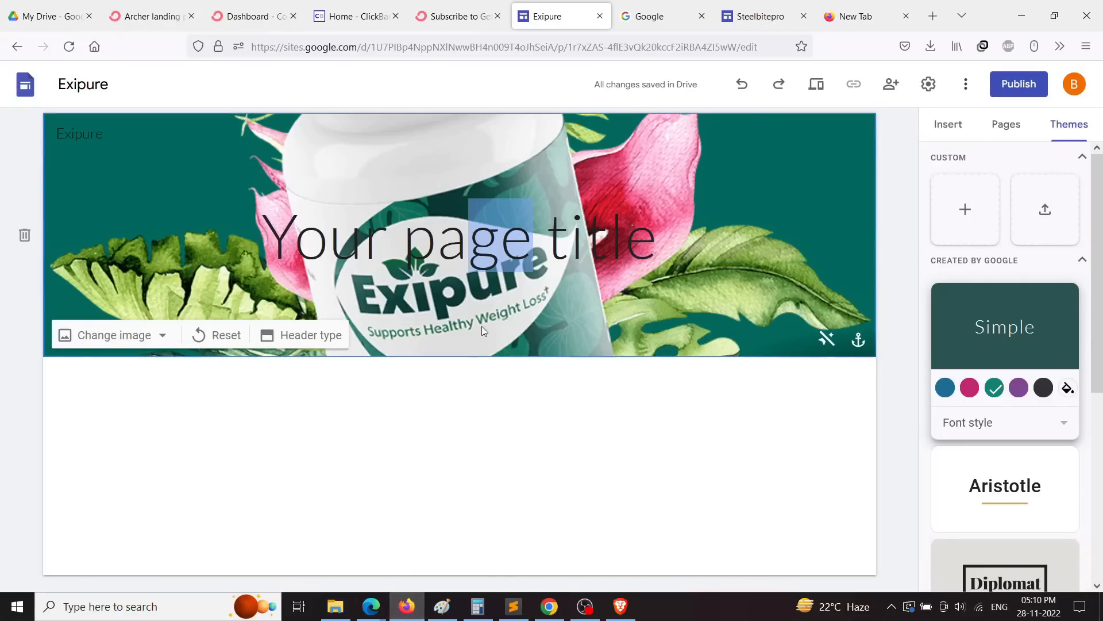
{"action": "left_click", "coordinate": [1055, 16]}
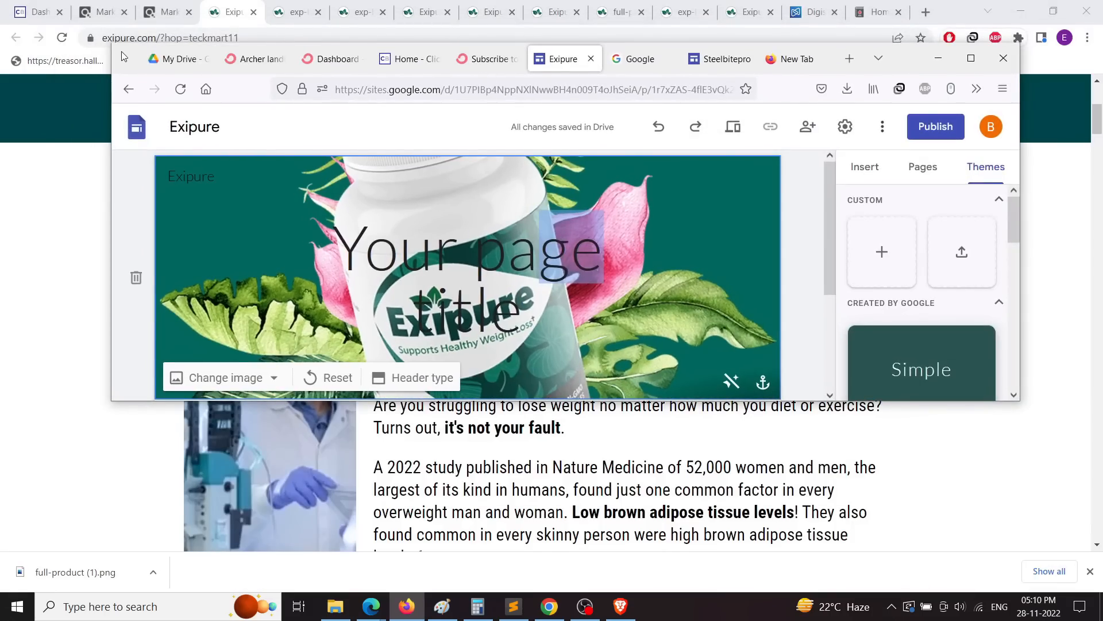
Step: Replace the header title with 'Scientists discovers the real root cause of belly fat' in bold
{"action": "left_click_drag", "start_coordinate": [121, 50], "coordinate": [462, 171]}
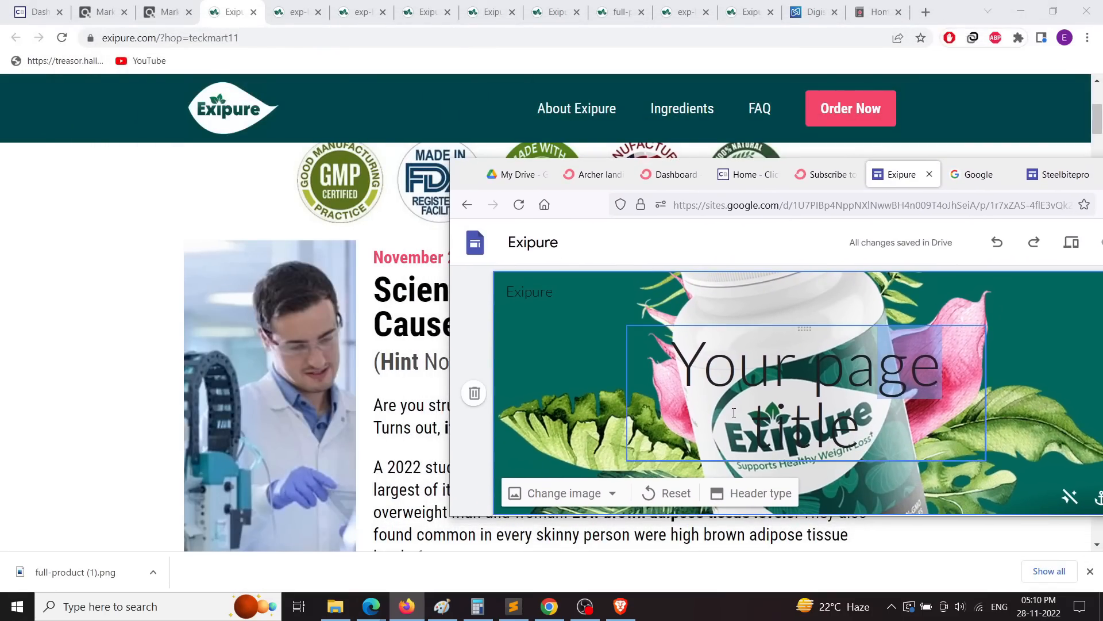
{"action": "triple_click", "coordinate": [770, 381]}
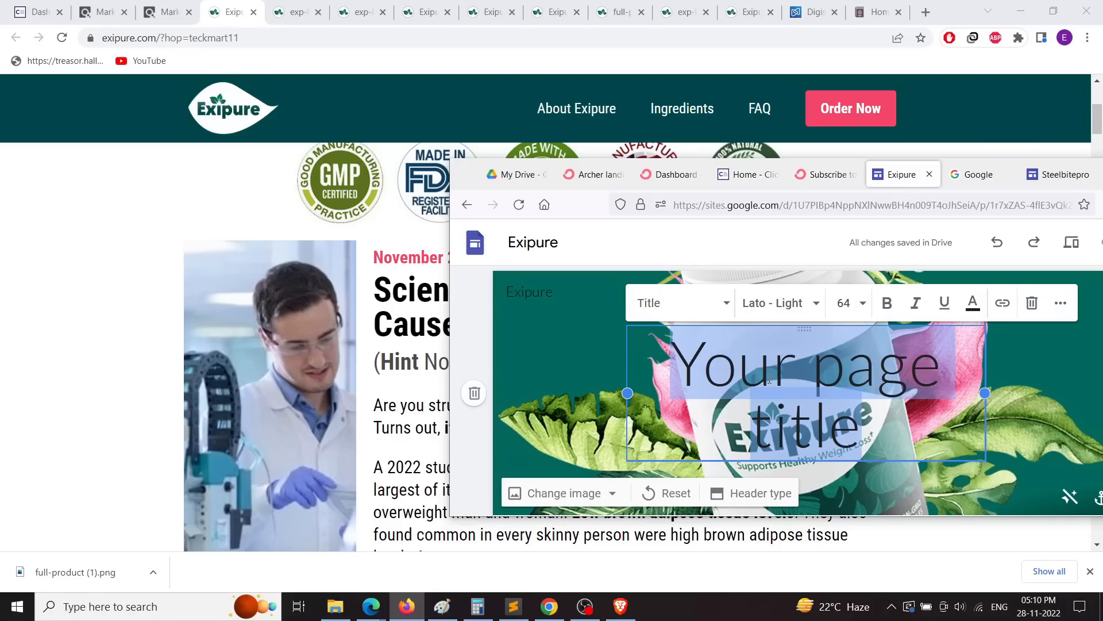
{"action": "type", "text": "Scien"}
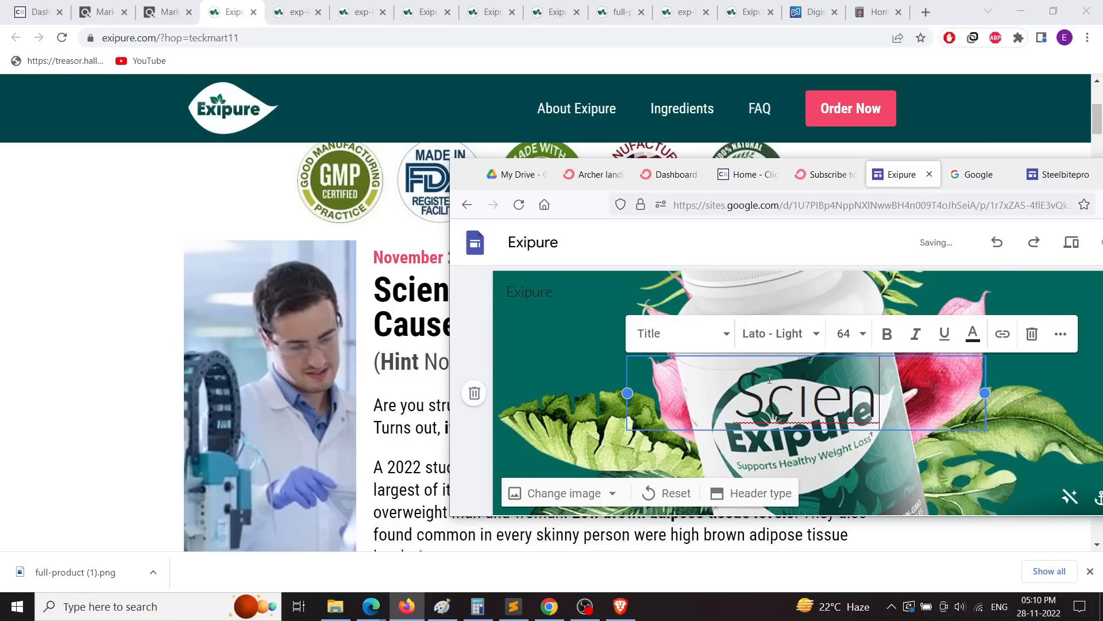
{"action": "type", "text": "ti"}
{"action": "key", "text": "BackSpace"}
{"action": "key", "text": "BackSpace"}
{"action": "key", "text": "BackSpace"}
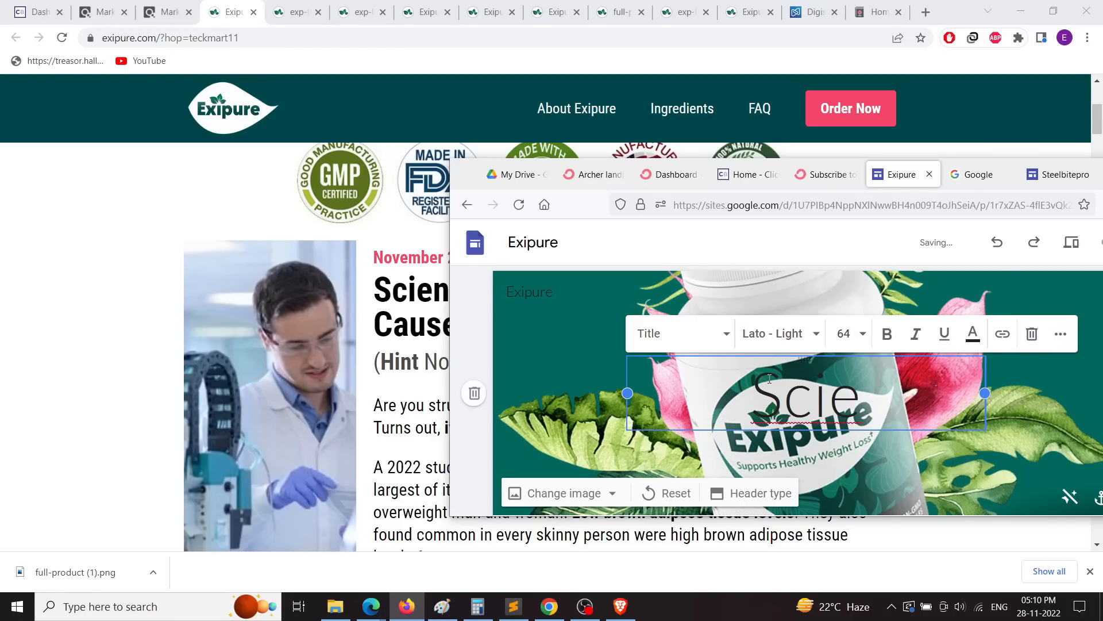
{"action": "type", "text": "ntists"}
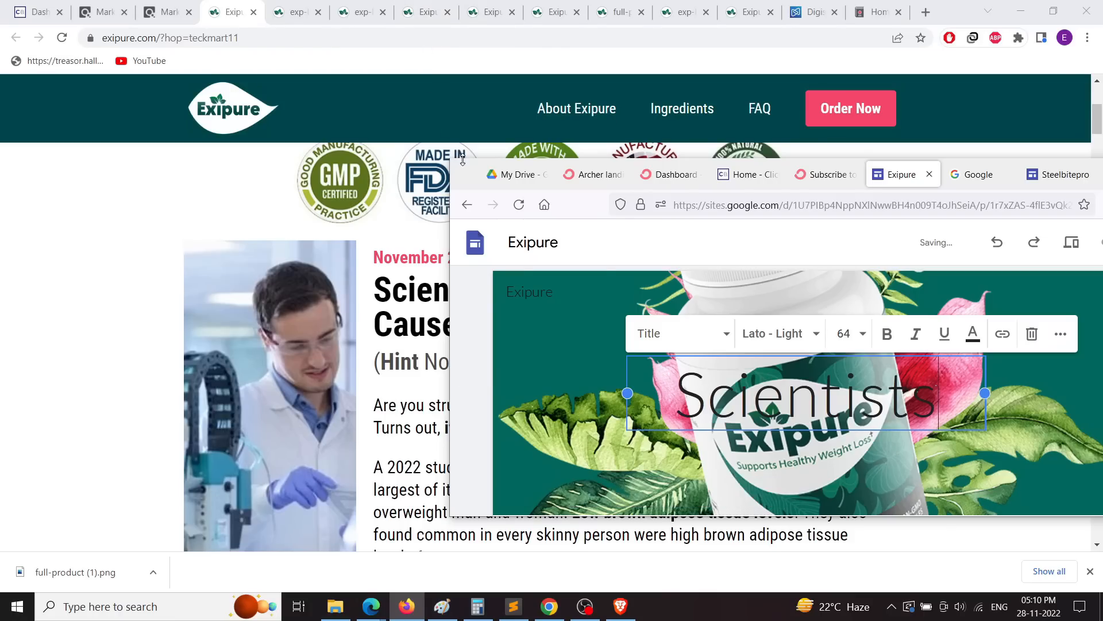
{"action": "left_click_drag", "start_coordinate": [467, 165], "coordinate": [200, 335]}
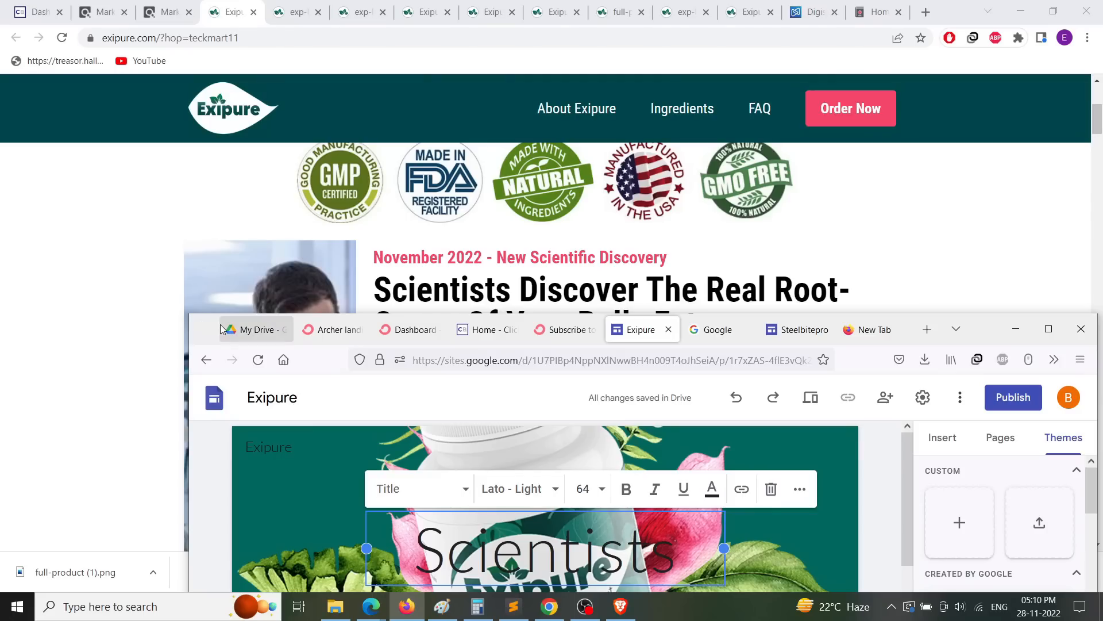
{"action": "type", "text": "di"}
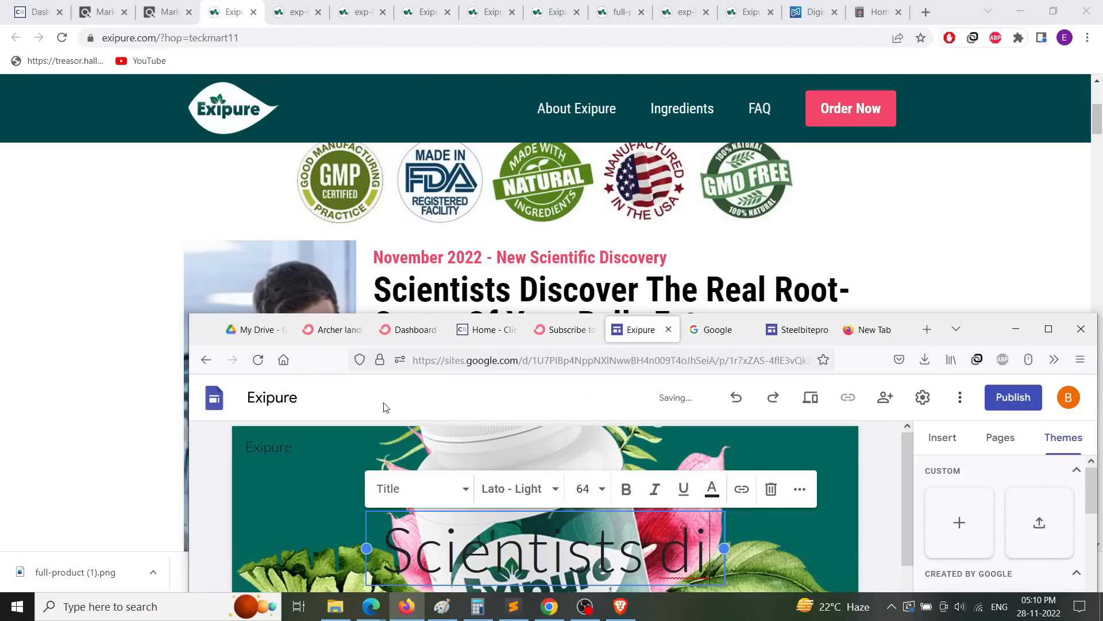
{"action": "type", "text": "scov"}
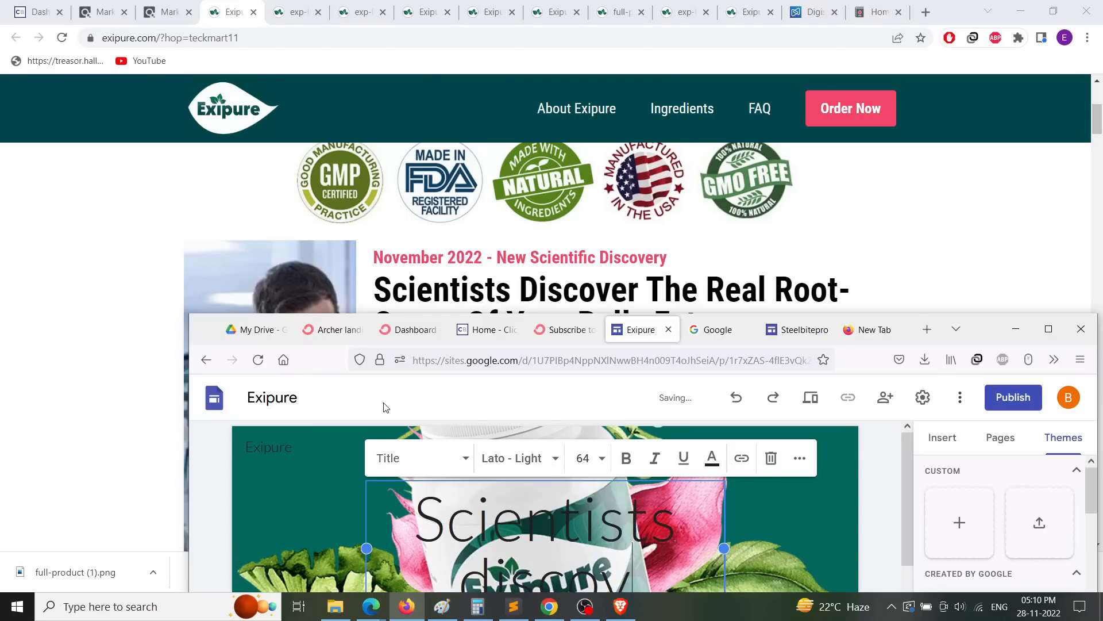
{"action": "type", "text": "ers t"}
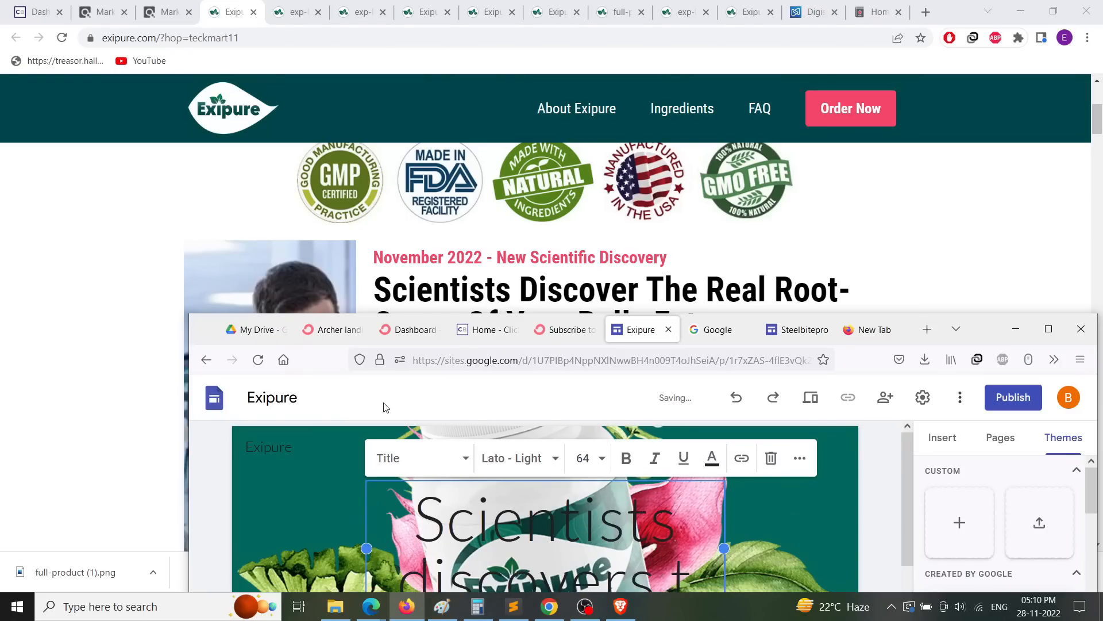
{"action": "type", "text": "he real ro"}
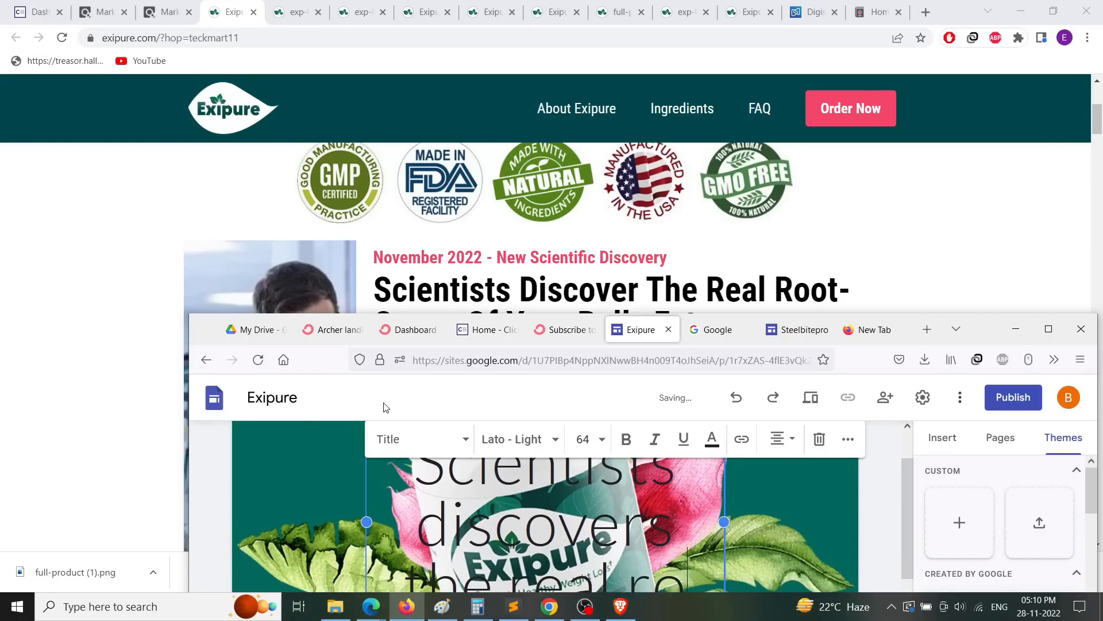
{"action": "type", "text": "ot"}
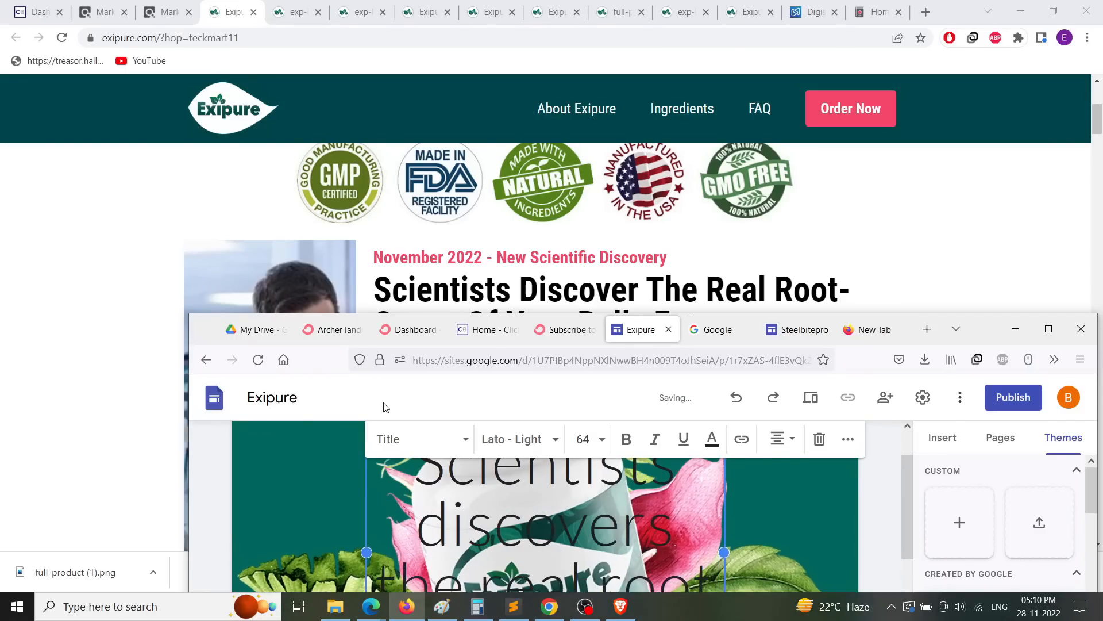
{"action": "type", "text": " cause o"}
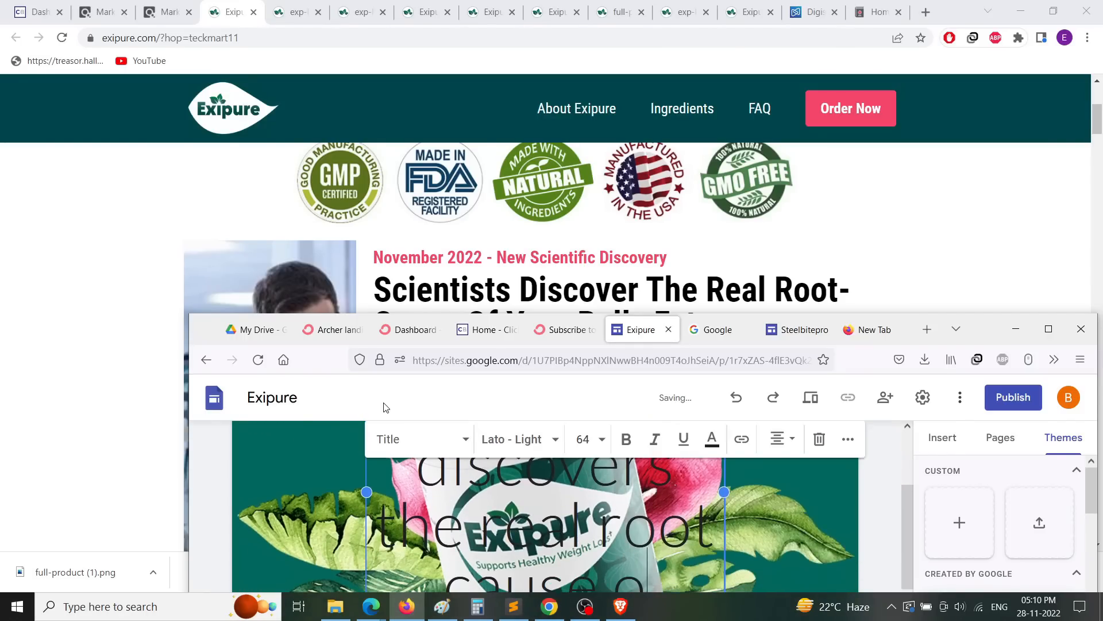
{"action": "type", "text": "f belly fat"}
{"action": "key", "text": "super+Up"}
{"action": "key", "text": "ctrl+a"}
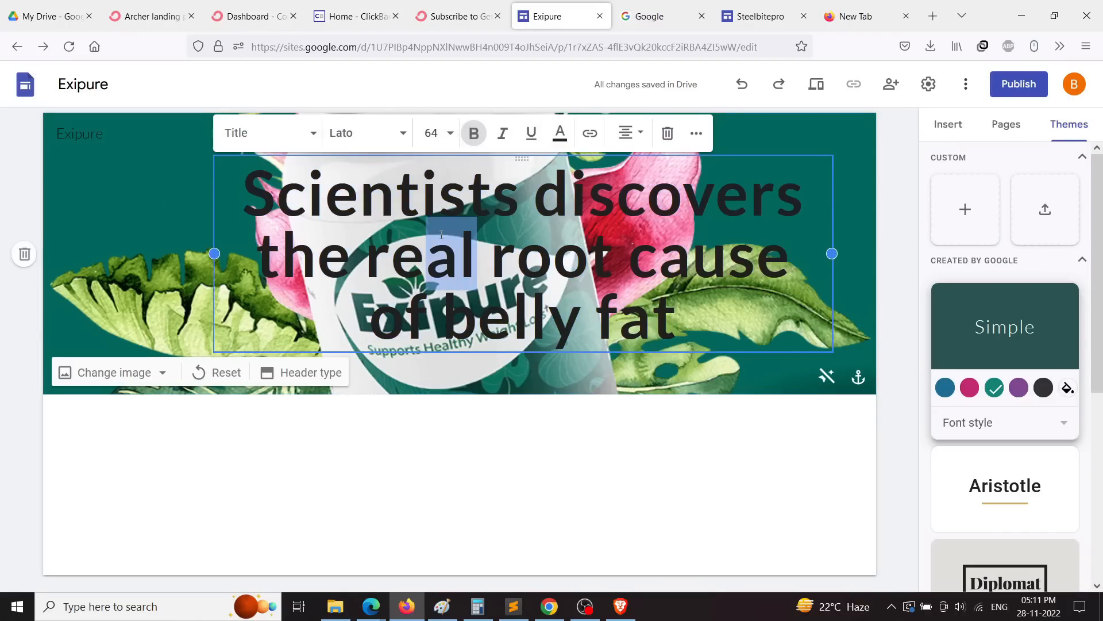
Step: Reposition and widen the header title box
{"action": "left_click", "coordinate": [99, 238]}
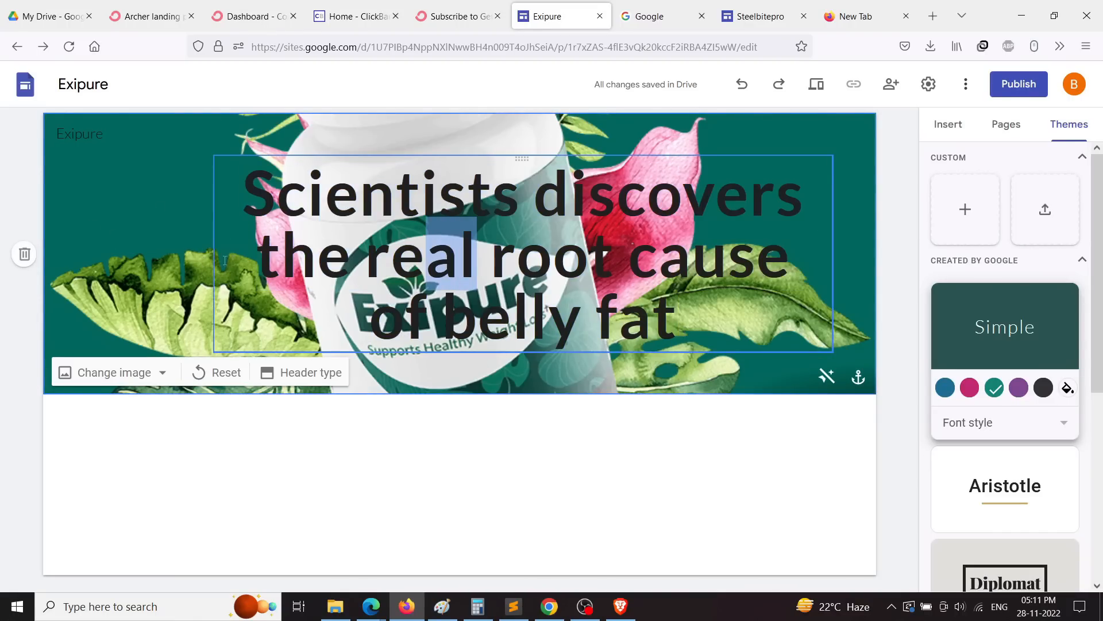
{"action": "left_click_drag", "start_coordinate": [212, 257], "coordinate": [216, 200]}
{"action": "left_click", "coordinate": [331, 256]}
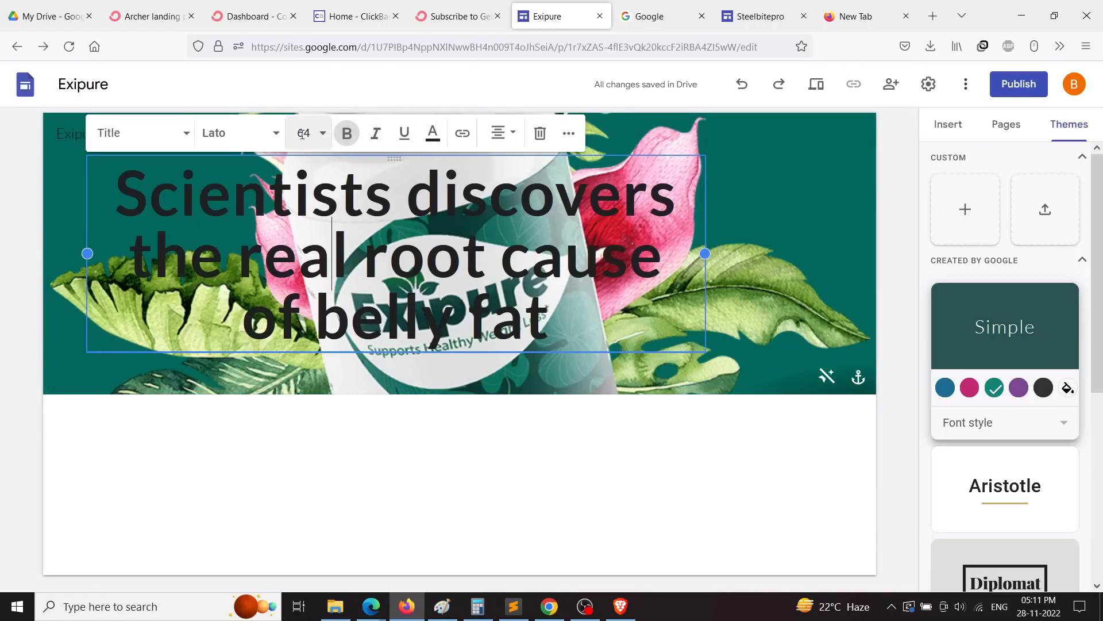
{"action": "left_click", "coordinate": [788, 251]}
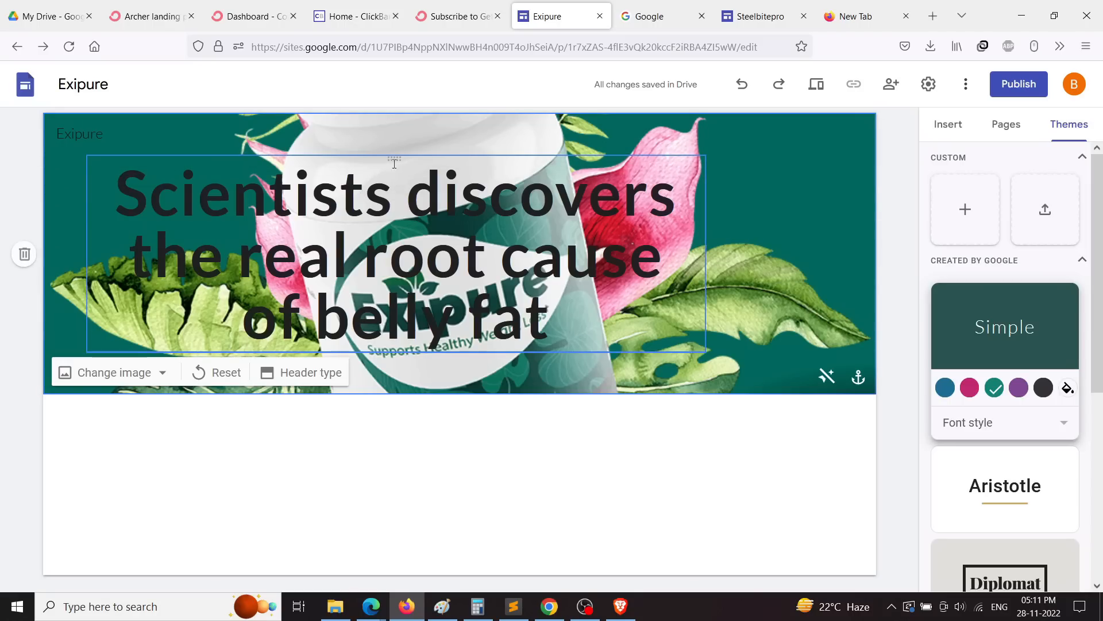
{"action": "mouse_move", "coordinate": [393, 158]}
{"action": "left_mouse_down"}
{"action": "mouse_move", "coordinate": [435, 161]}
{"action": "mouse_move", "coordinate": [371, 186]}
{"action": "mouse_move", "coordinate": [394, 161]}
{"action": "left_mouse_up"}
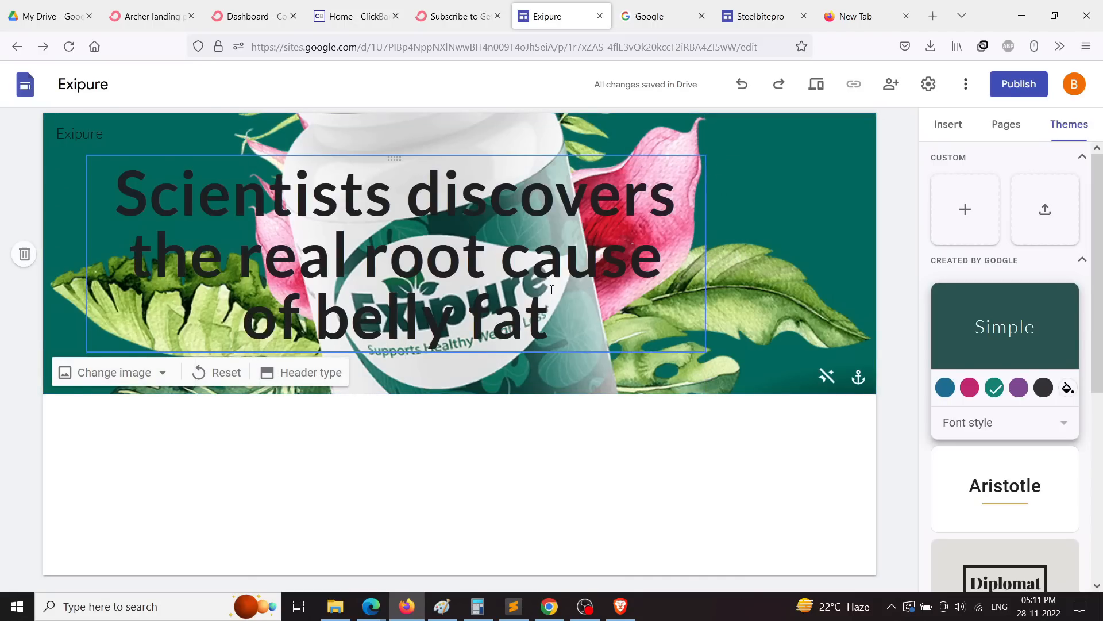
{"action": "left_click", "coordinate": [681, 252]}
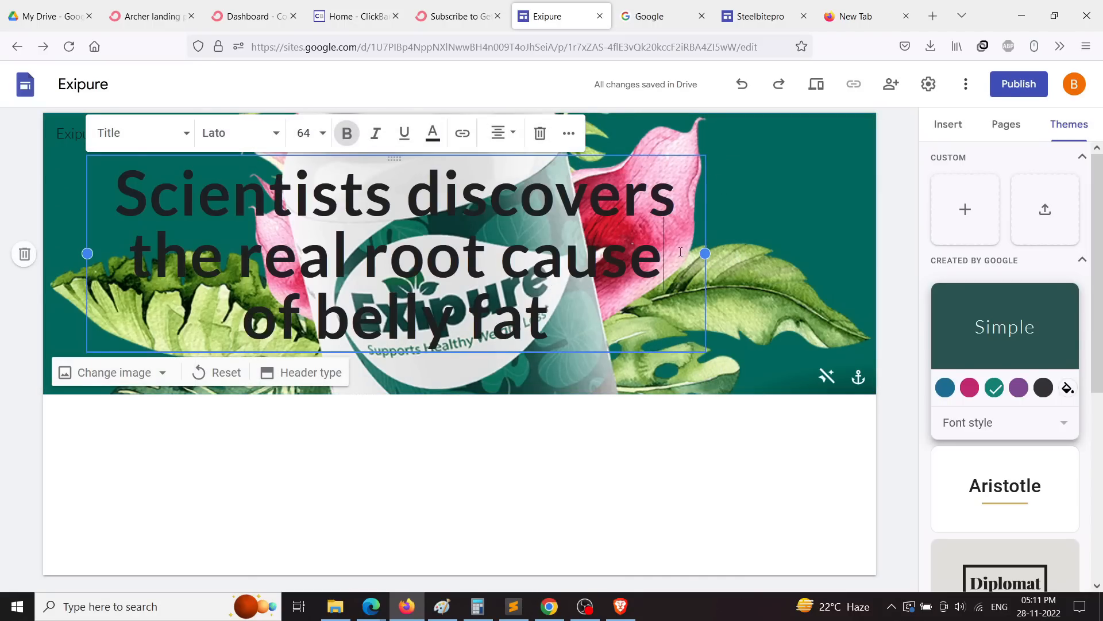
{"action": "left_click_drag", "start_coordinate": [707, 254], "coordinate": [868, 245]}
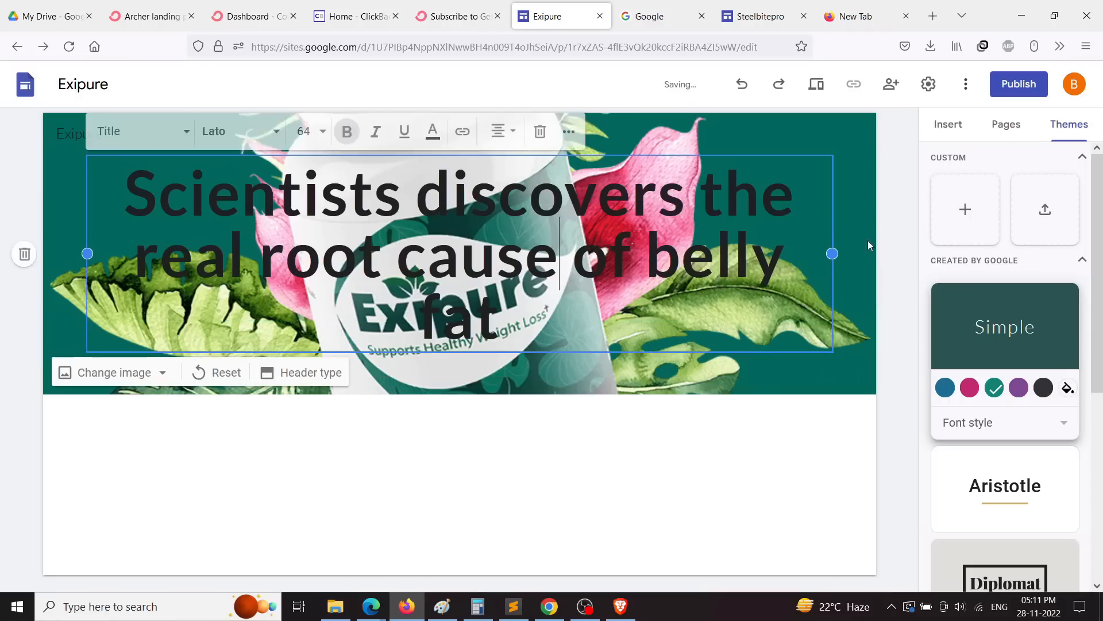
Step: Set the header title's font size to 48
{"action": "left_click", "coordinate": [305, 133]}
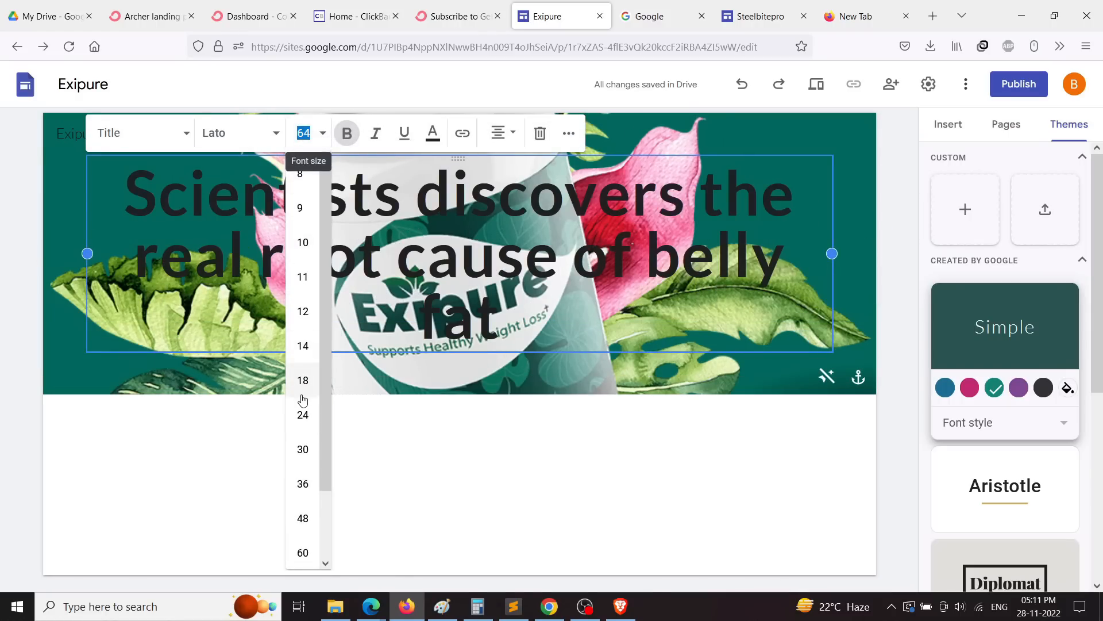
{"action": "left_click", "coordinate": [303, 415]}
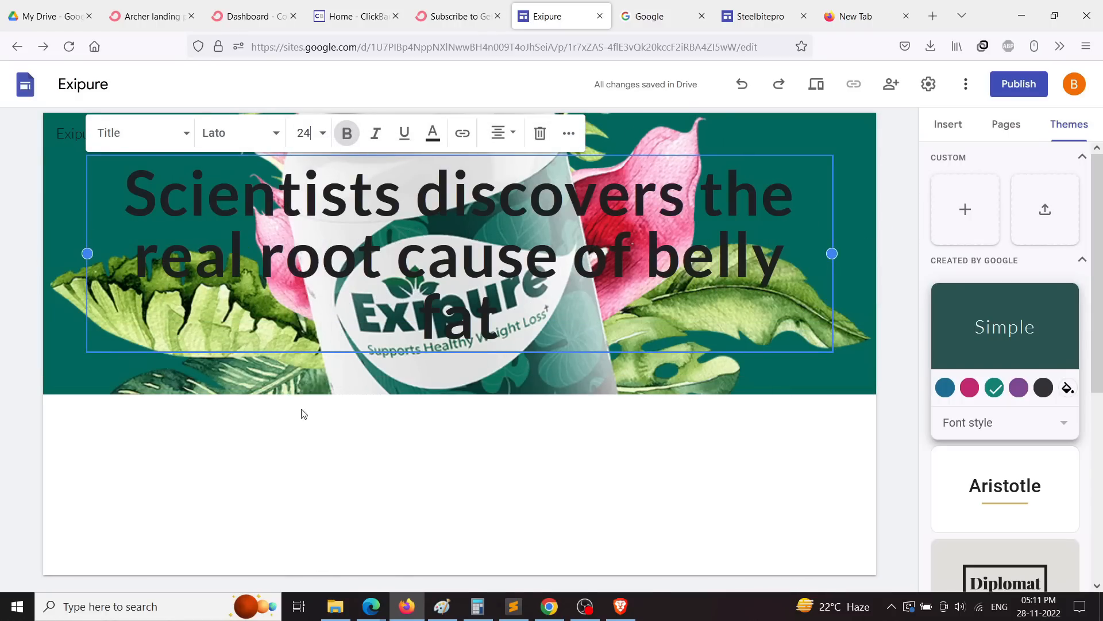
{"action": "triple_click", "coordinate": [495, 302]}
{"action": "left_click", "coordinate": [310, 134]}
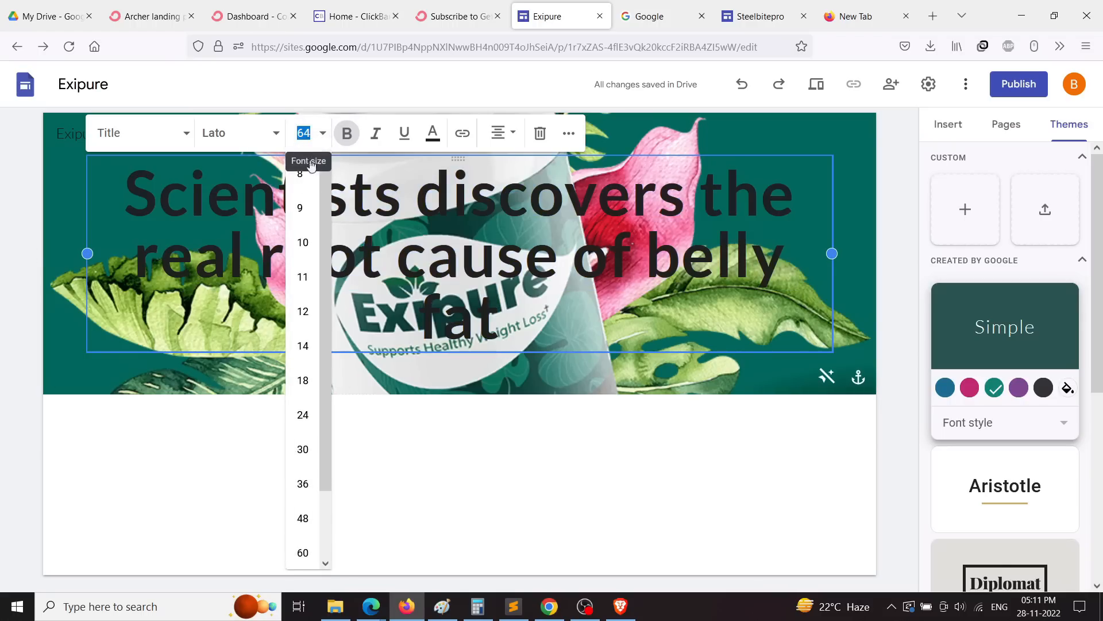
{"action": "left_click", "coordinate": [303, 380]}
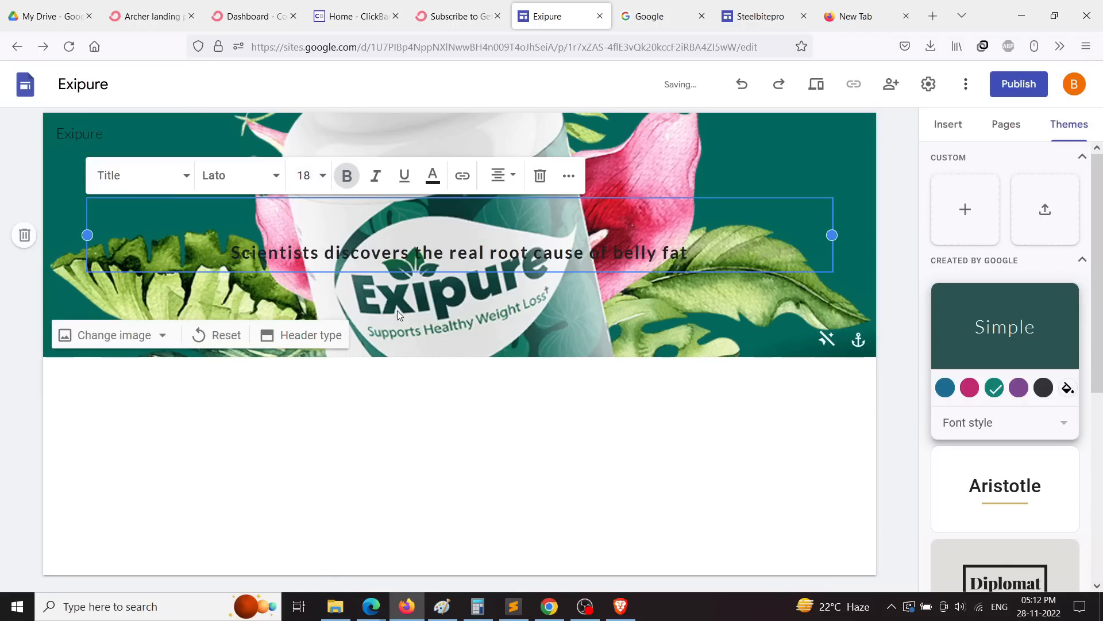
{"action": "left_click", "coordinate": [319, 178]}
{"action": "double_click", "coordinate": [308, 176]}
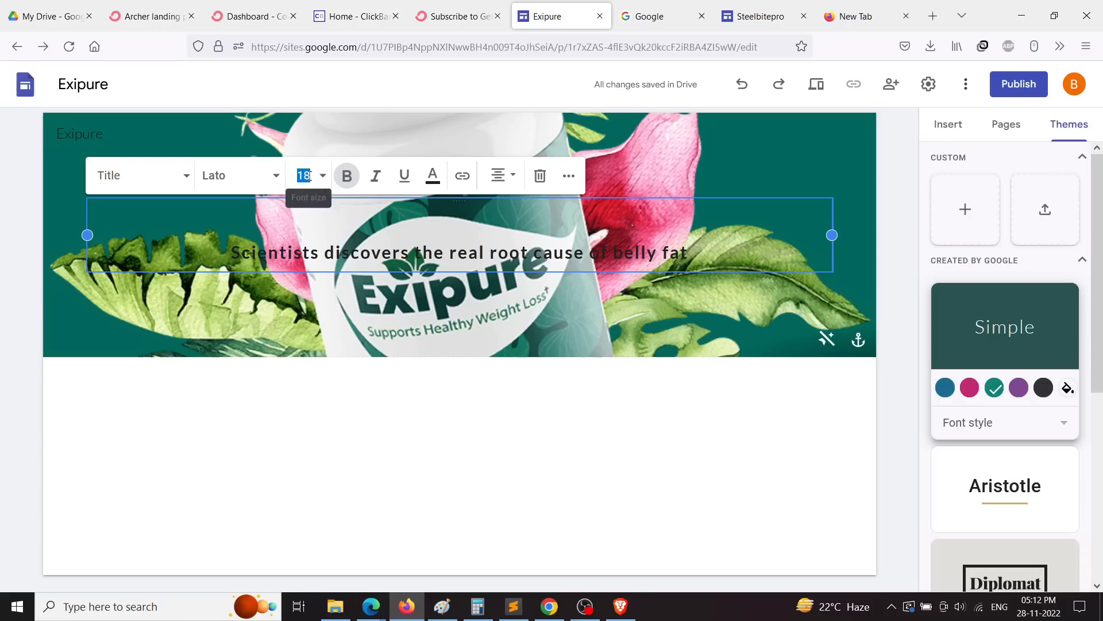
{"action": "type", "text": "0"}
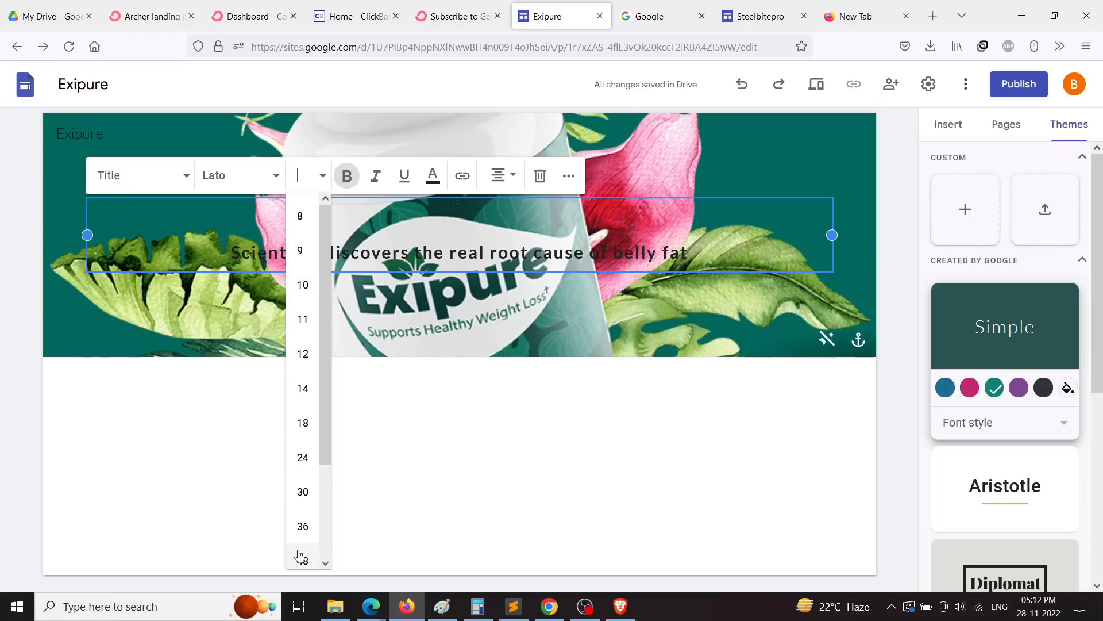
{"action": "scroll", "coordinate": [299, 517], "scroll_direction": "down", "scroll_amount": 2}
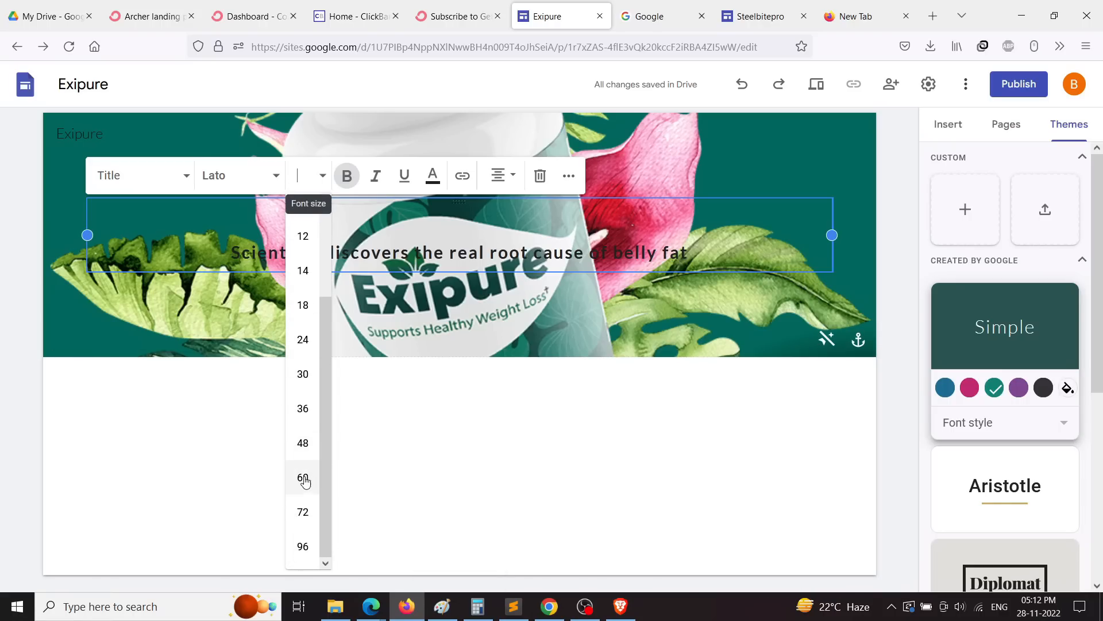
{"action": "left_click", "coordinate": [300, 444]}
{"action": "left_click", "coordinate": [515, 463]}
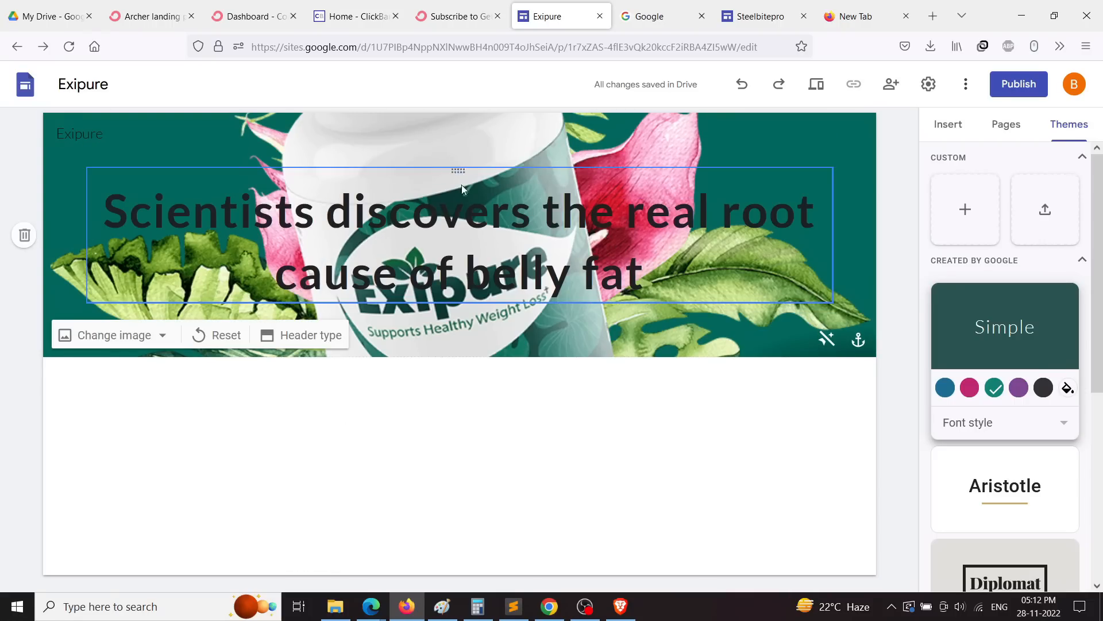
Step: Insert the first image-and-text content block below the header
{"action": "left_click_drag", "start_coordinate": [461, 185], "coordinate": [432, 331]}
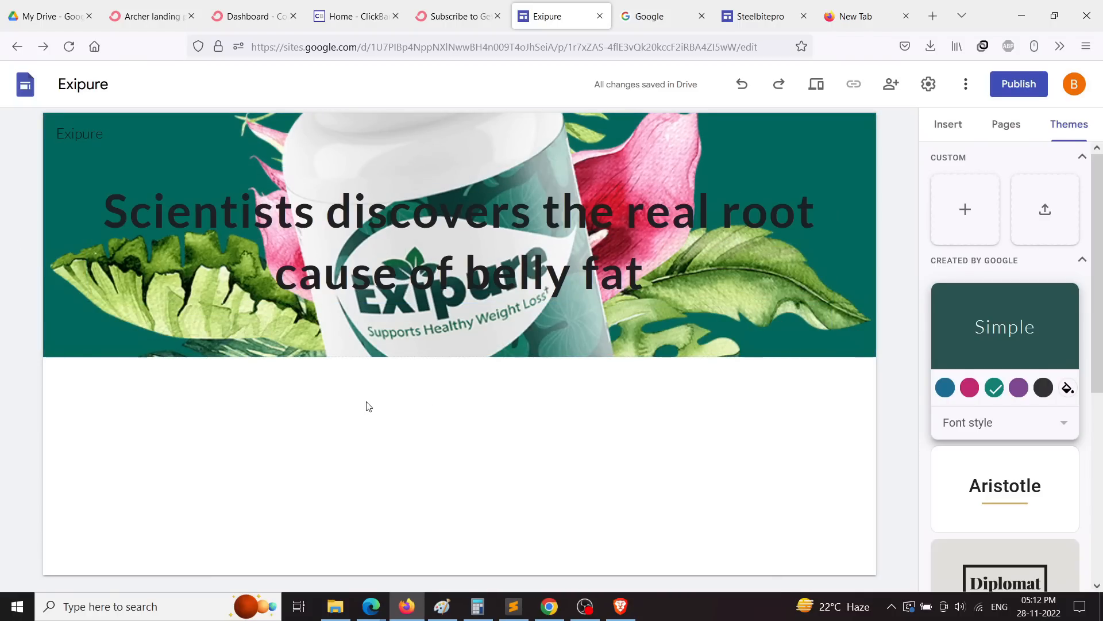
{"action": "left_click", "coordinate": [967, 223]}
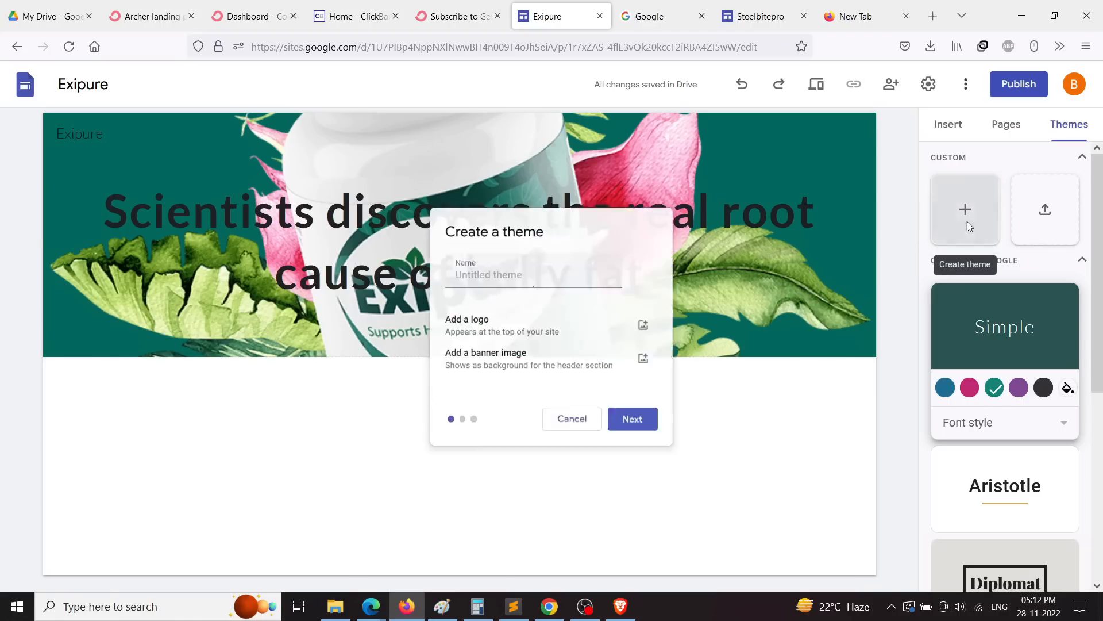
{"action": "left_click", "coordinate": [571, 419]}
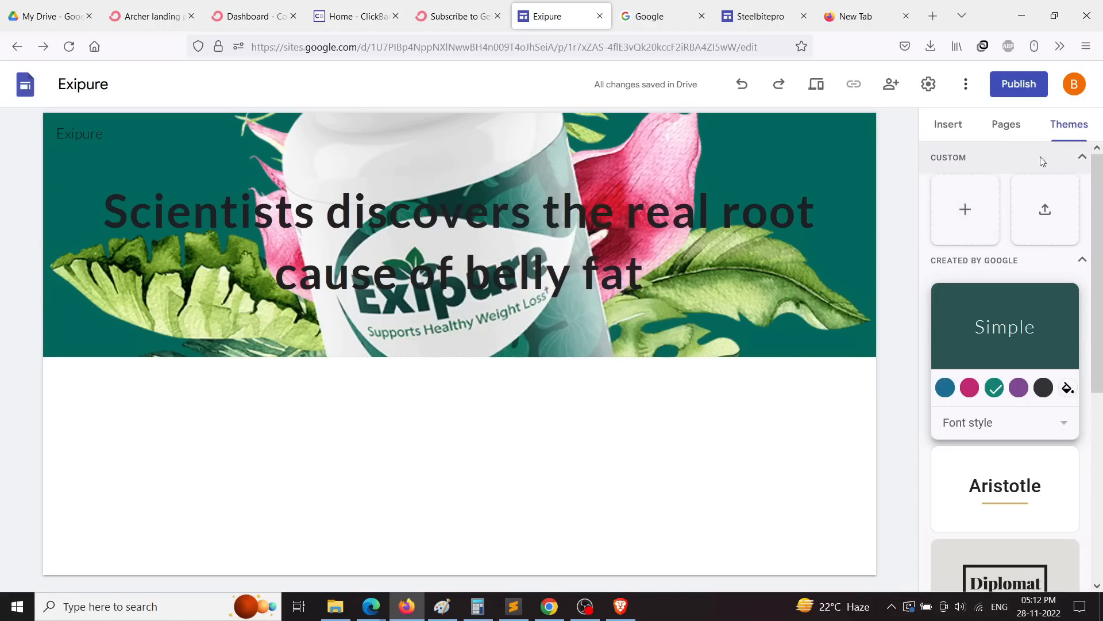
{"action": "left_click", "coordinate": [949, 126]}
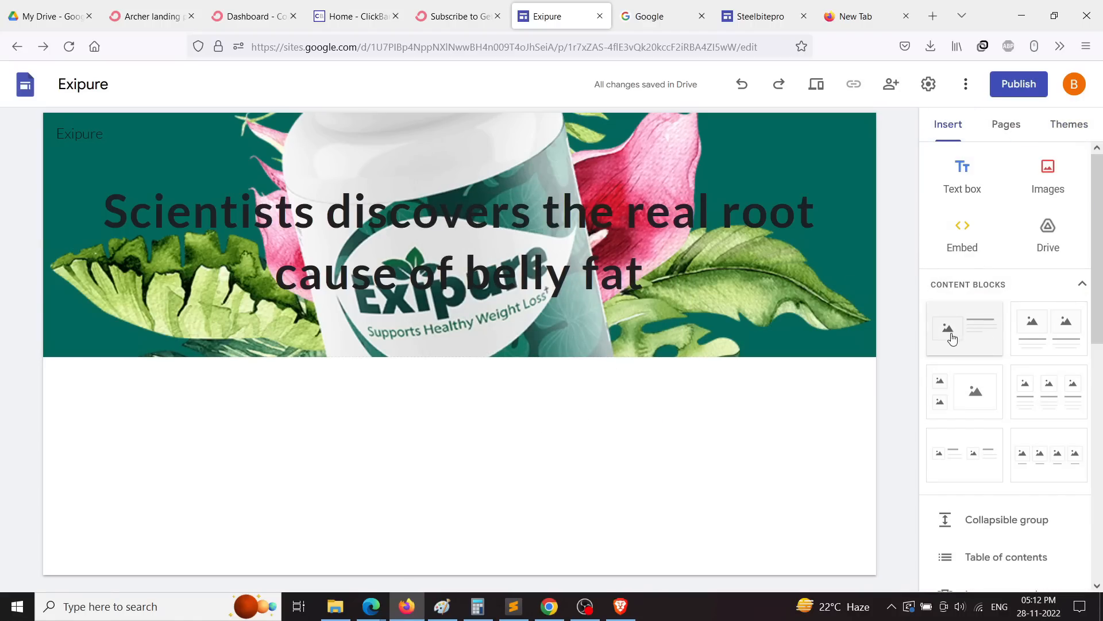
{"action": "left_click", "coordinate": [968, 343]}
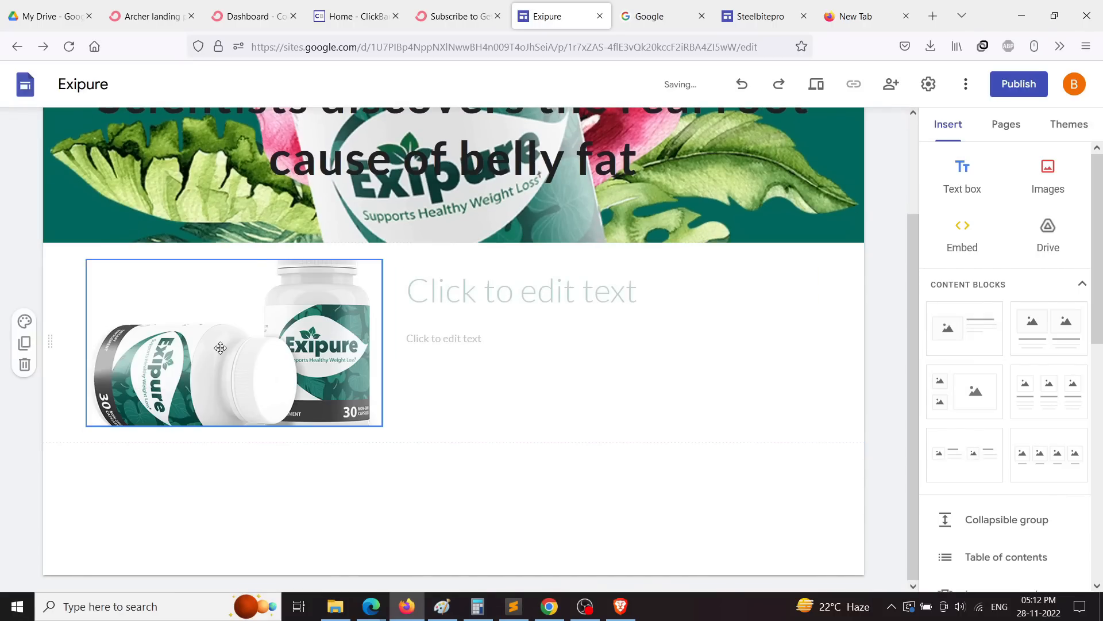
Step: Fill the block's image slot with the bottle picture and make it taller
{"action": "left_click", "coordinate": [219, 424]}
{"action": "left_click_drag", "start_coordinate": [234, 425], "coordinate": [233, 480]}
{"action": "left_click_drag", "start_coordinate": [88, 369], "coordinate": [74, 372]}
{"action": "left_click_drag", "start_coordinate": [382, 369], "coordinate": [396, 370]}
{"action": "left_click", "coordinate": [521, 426]}
Step: Cut the belly-fat headline from the header and delete the empty title box
{"action": "triple_click", "coordinate": [438, 161]}
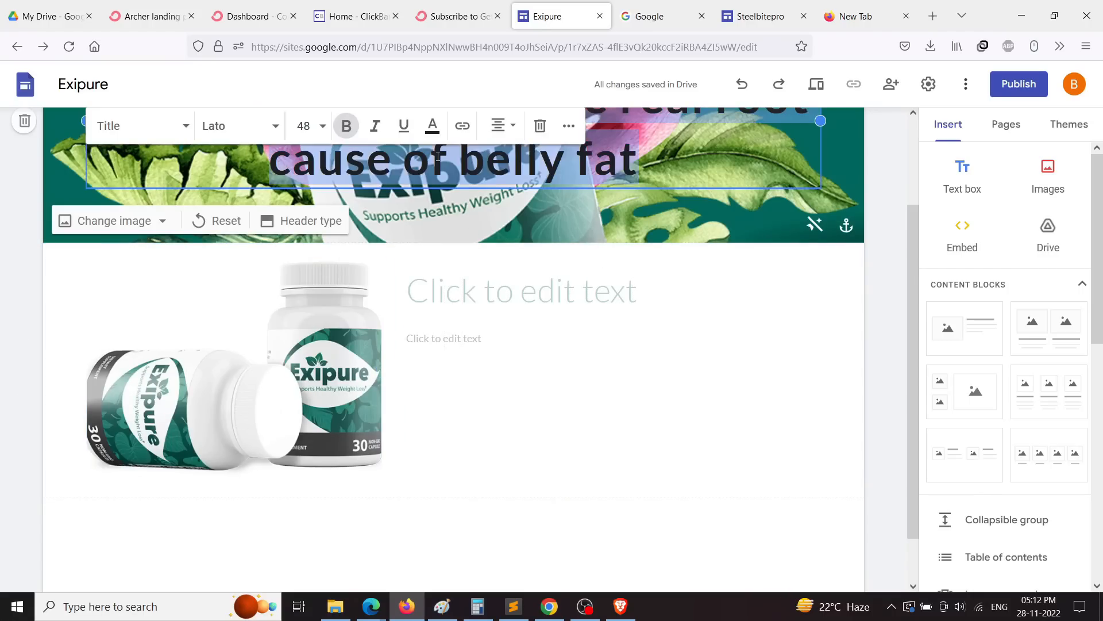
{"action": "scroll", "coordinate": [440, 166], "scroll_direction": "up", "scroll_amount": 2}
{"action": "right_click", "coordinate": [447, 220]}
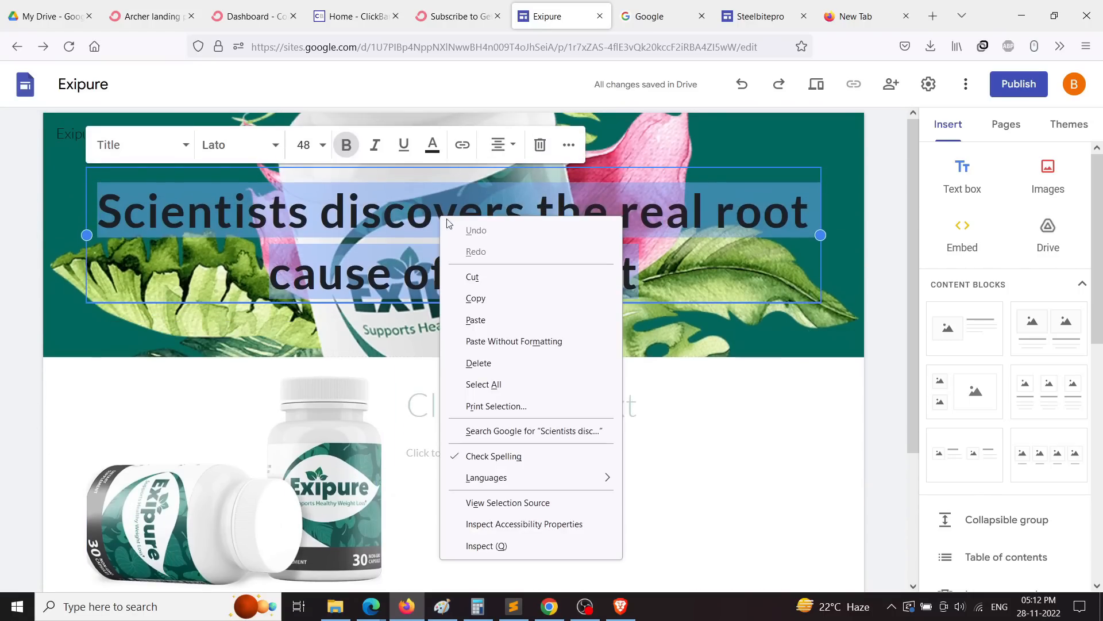
{"action": "left_click", "coordinate": [480, 278]}
{"action": "left_click", "coordinate": [641, 332]}
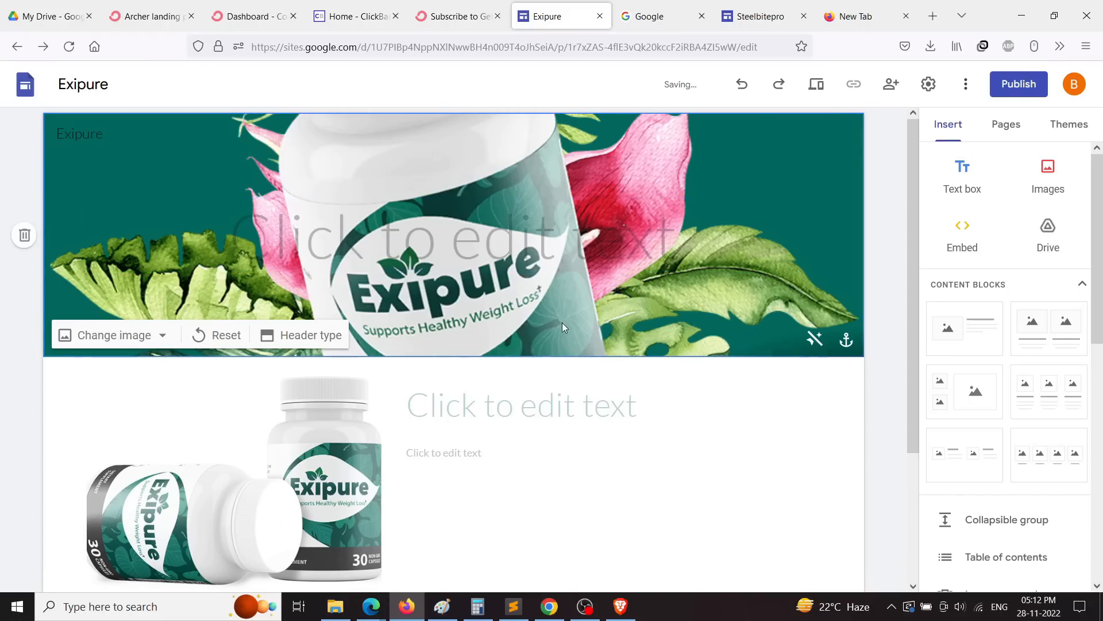
{"action": "left_click", "coordinate": [535, 235]}
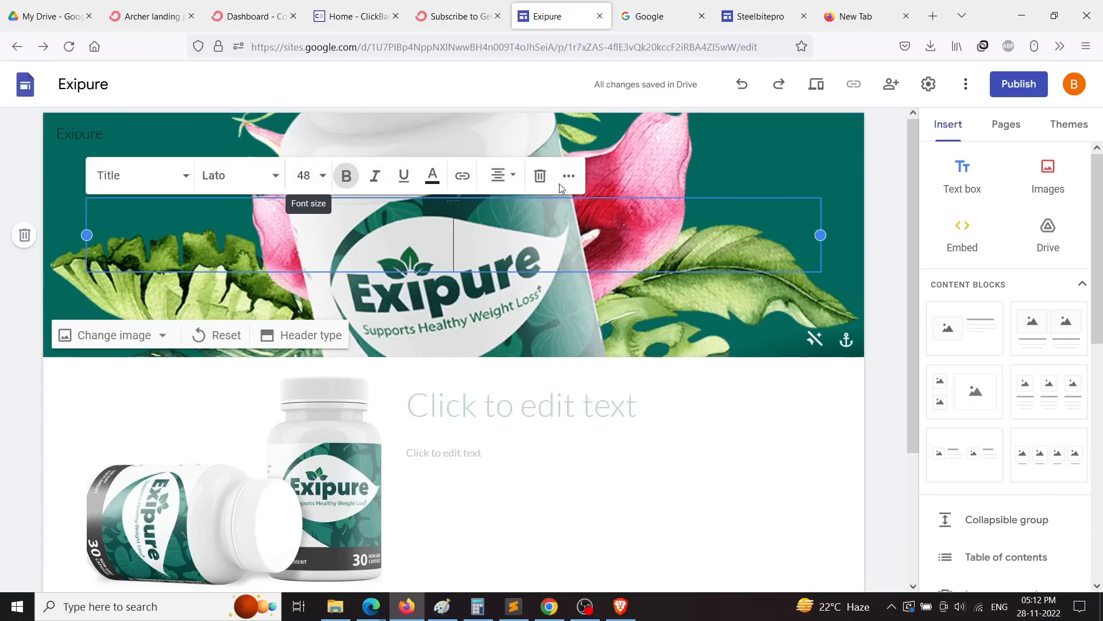
{"action": "left_click", "coordinate": [540, 177]}
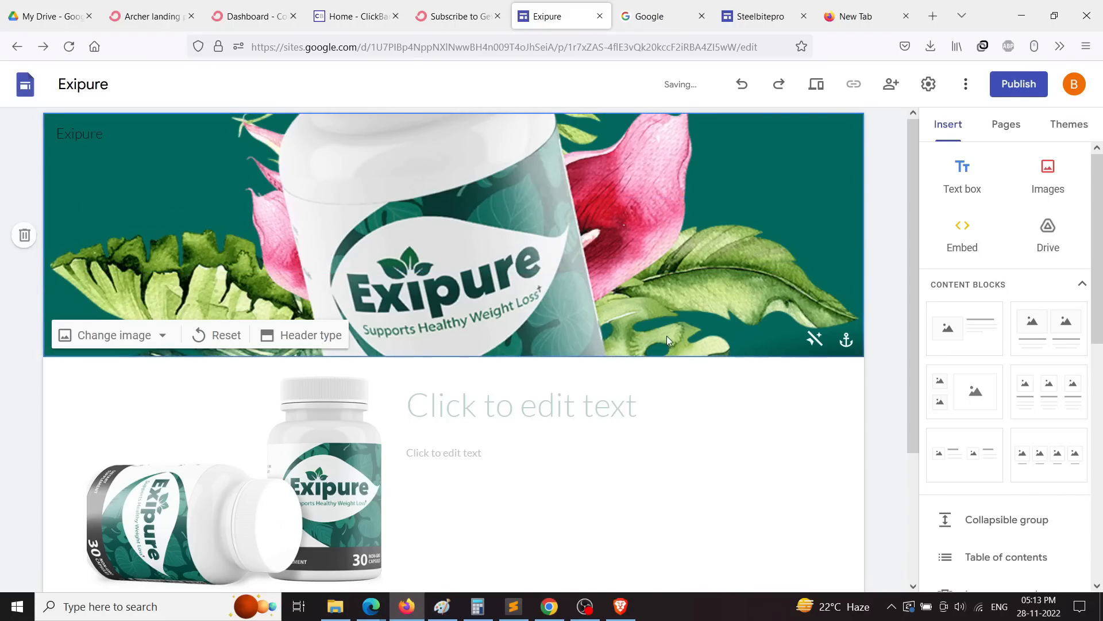
Step: Paste the belly-fat headline into the content block's heading box
{"action": "scroll", "coordinate": [667, 336], "scroll_direction": "down", "scroll_amount": 3}
{"action": "left_click", "coordinate": [494, 236]}
{"action": "left_click", "coordinate": [494, 236]}
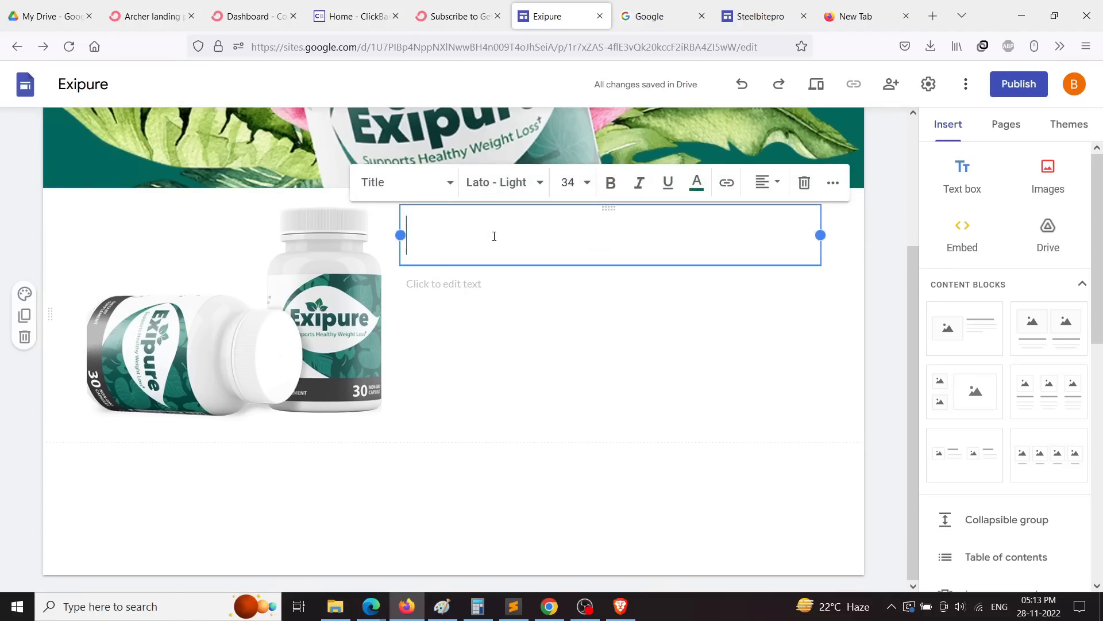
{"action": "right_click", "coordinate": [494, 236]}
{"action": "left_click", "coordinate": [543, 336]}
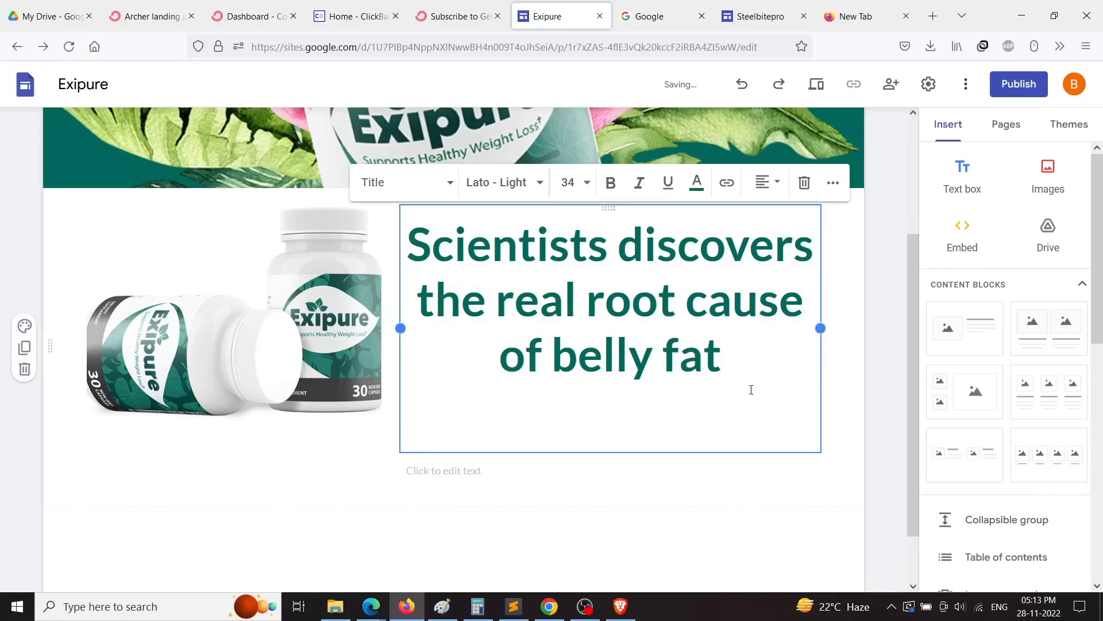
{"action": "left_click_drag", "start_coordinate": [819, 328], "coordinate": [850, 332]}
{"action": "left_click", "coordinate": [854, 370]}
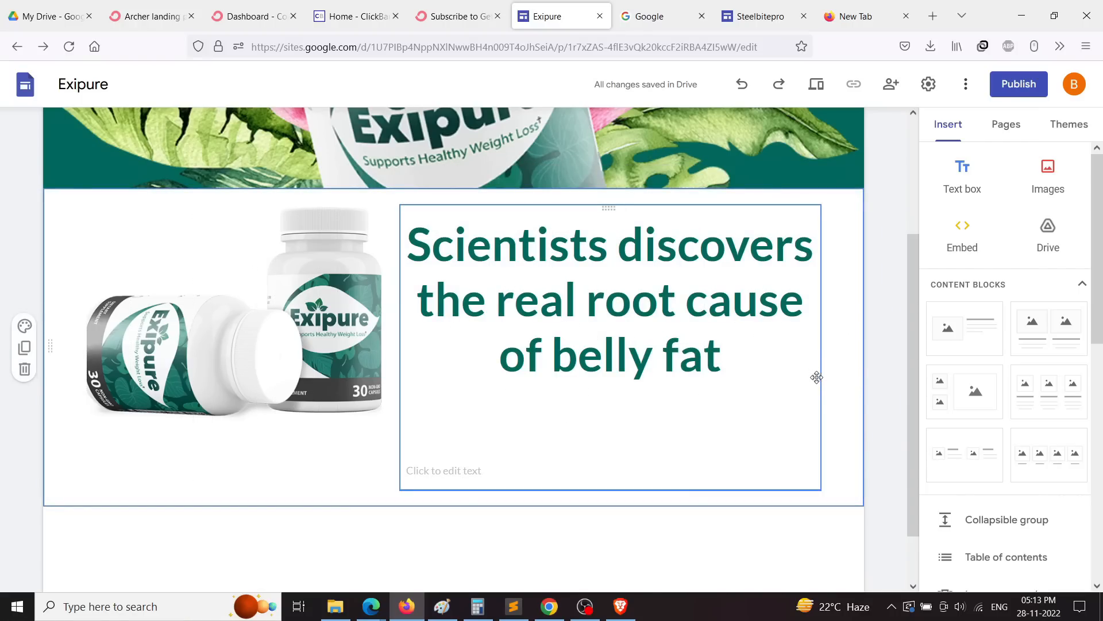
{"action": "scroll", "coordinate": [865, 432], "scroll_direction": "down", "scroll_amount": 1}
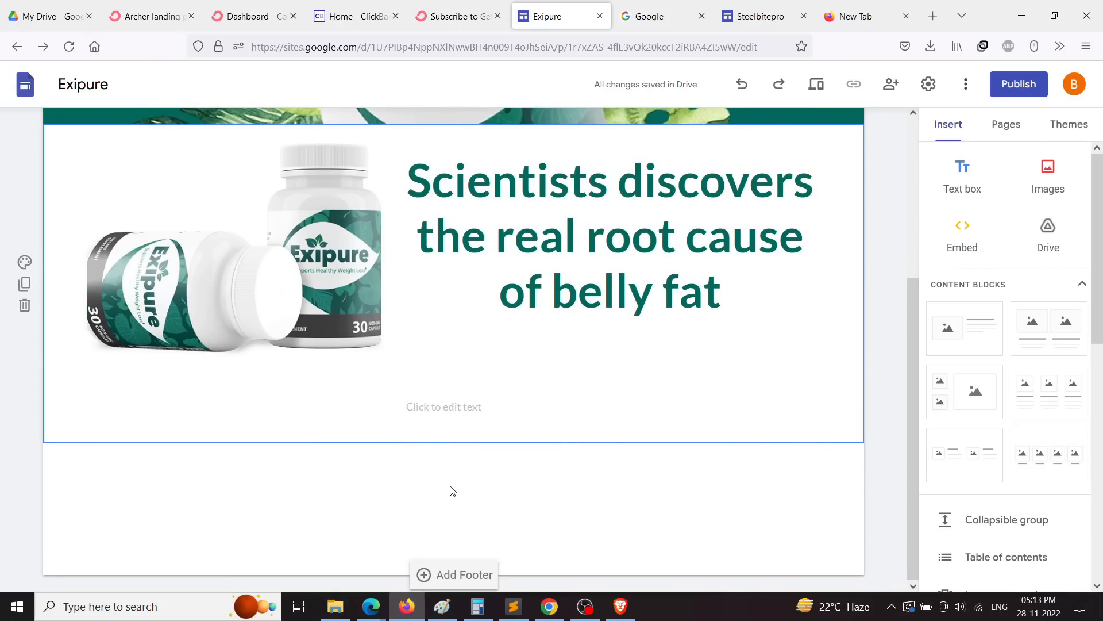
{"action": "left_click", "coordinate": [436, 403]}
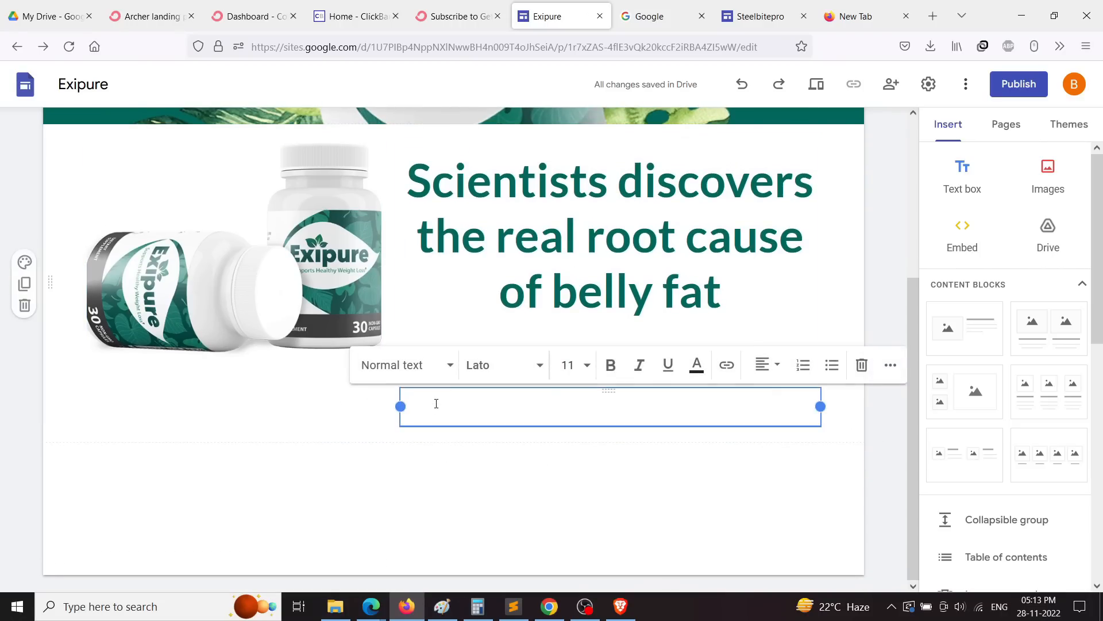
{"action": "left_click", "coordinate": [550, 606]}
Step: Open Chrome's developer tools on the Exipure page
{"action": "scroll", "coordinate": [472, 449], "scroll_direction": "down", "scroll_amount": 1}
{"action": "scroll", "coordinate": [472, 448], "scroll_direction": "down", "scroll_amount": 3}
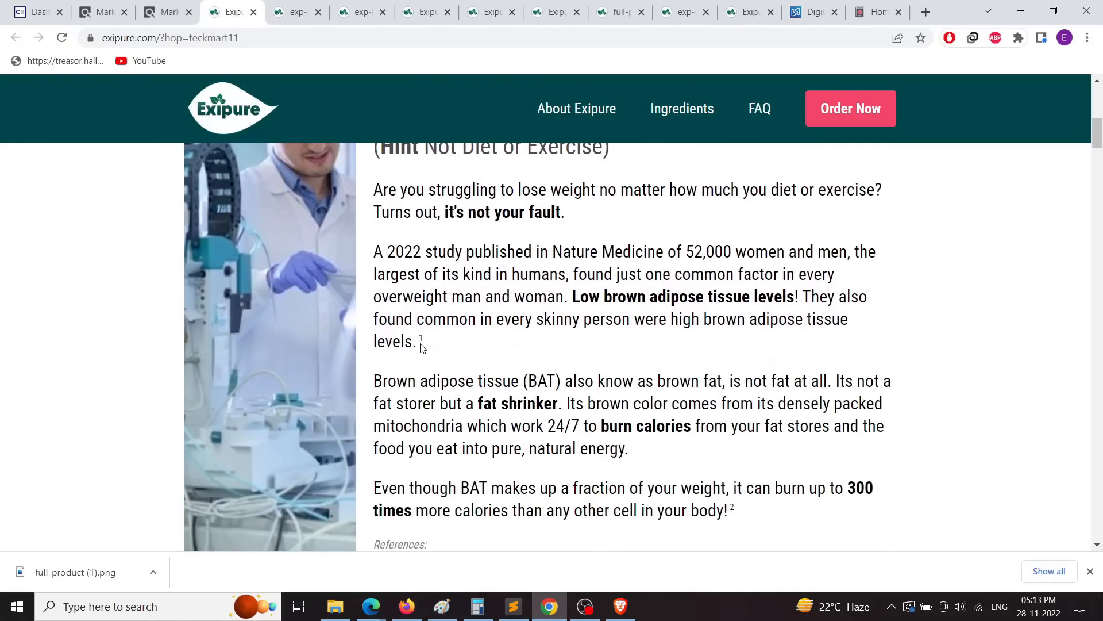
{"action": "scroll", "coordinate": [414, 377], "scroll_direction": "down", "scroll_amount": 3}
{"action": "scroll", "coordinate": [417, 382], "scroll_direction": "up", "scroll_amount": 4}
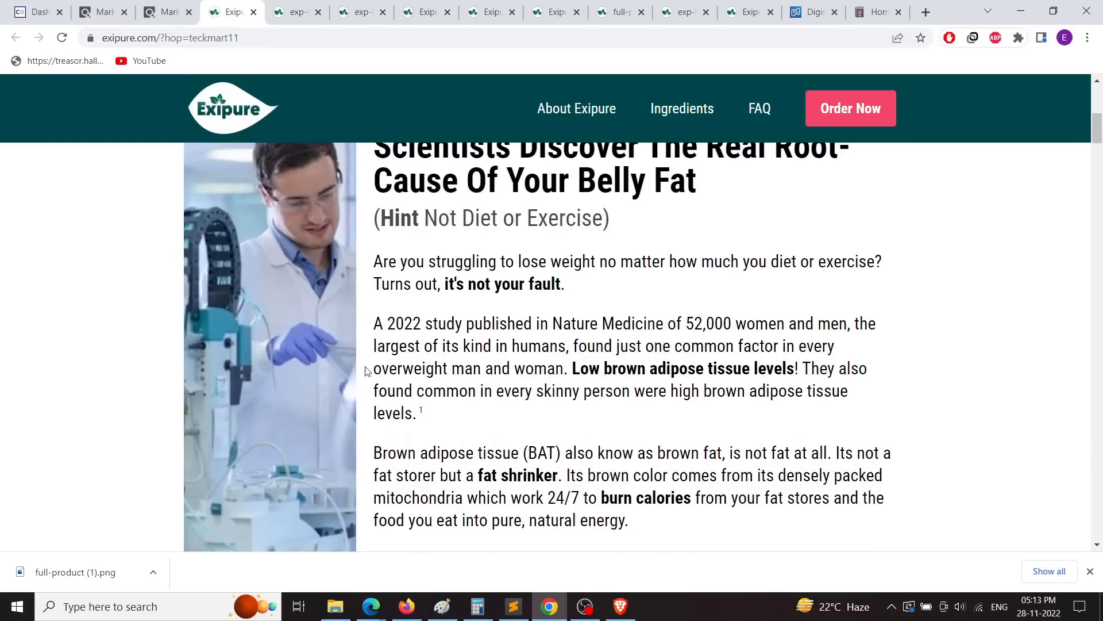
{"action": "left_click", "coordinate": [1088, 37]}
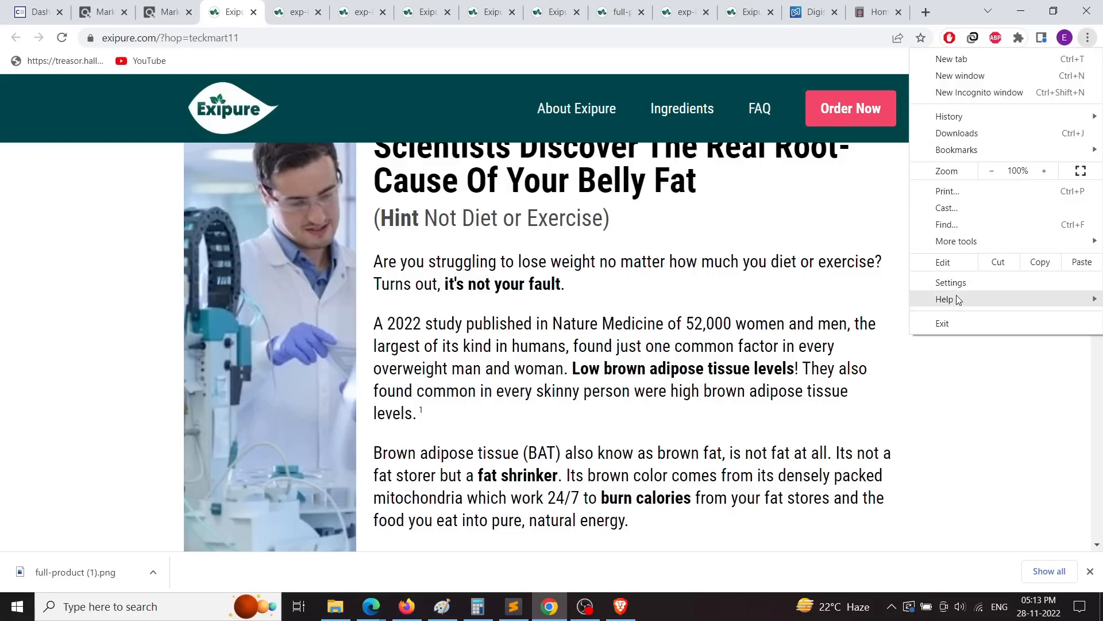
{"action": "mouse_move", "coordinate": [954, 251]}
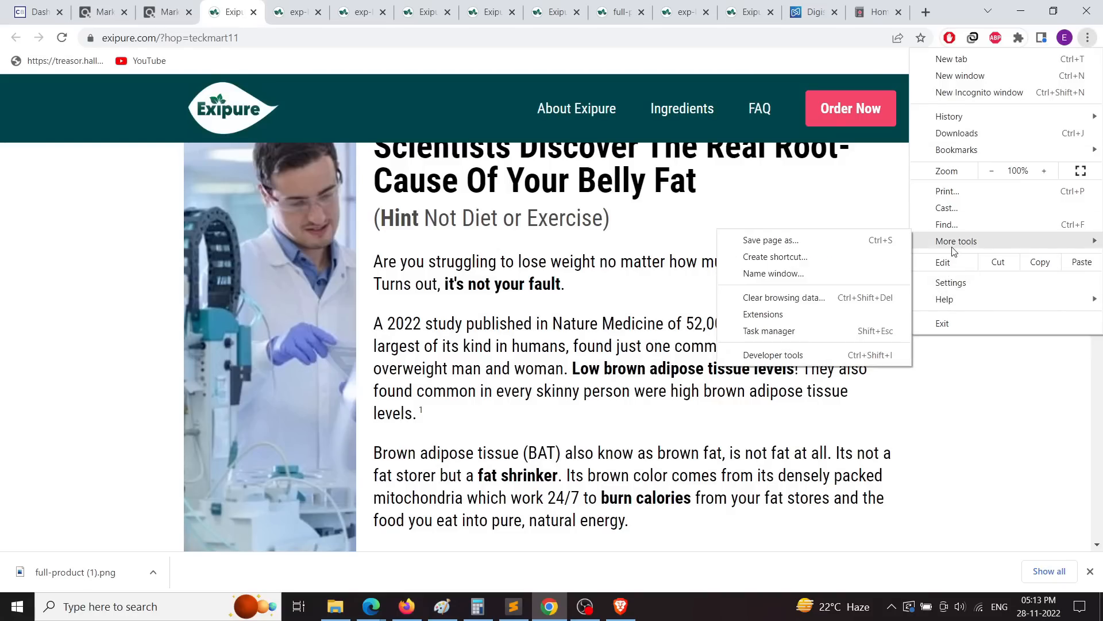
{"action": "left_click", "coordinate": [776, 353]}
{"action": "scroll", "coordinate": [776, 351], "scroll_direction": "down", "scroll_amount": 2}
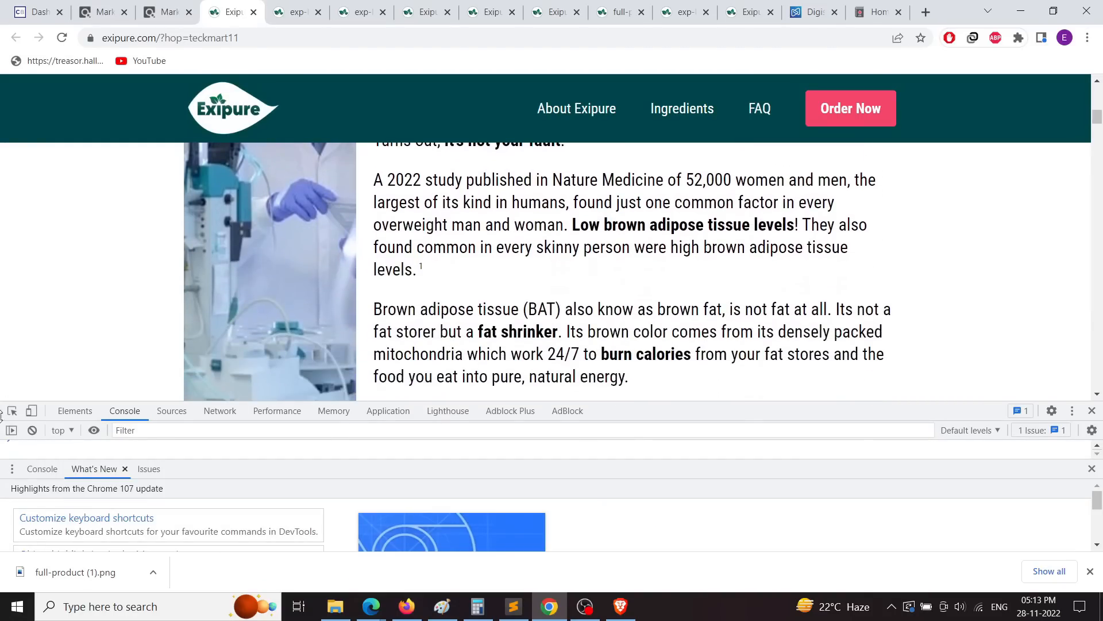
Step: Inspect the markup of the 2022 study paragraph, then view the Application panel
{"action": "key", "text": "ctrl+shift+c"}
{"action": "left_click", "coordinate": [457, 188]}
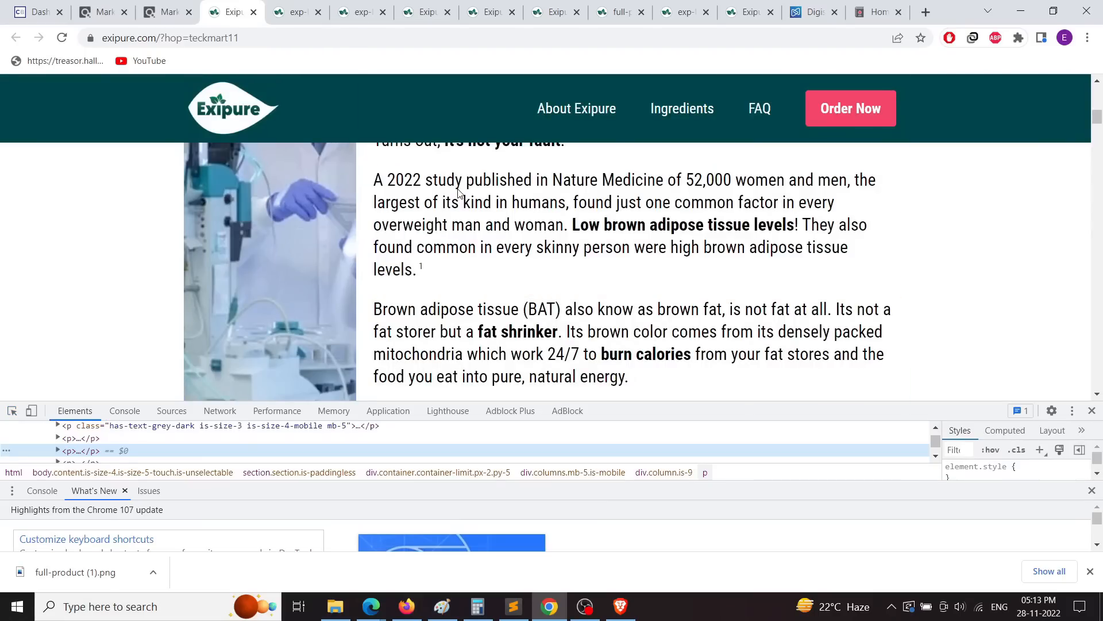
{"action": "left_click", "coordinate": [375, 408]}
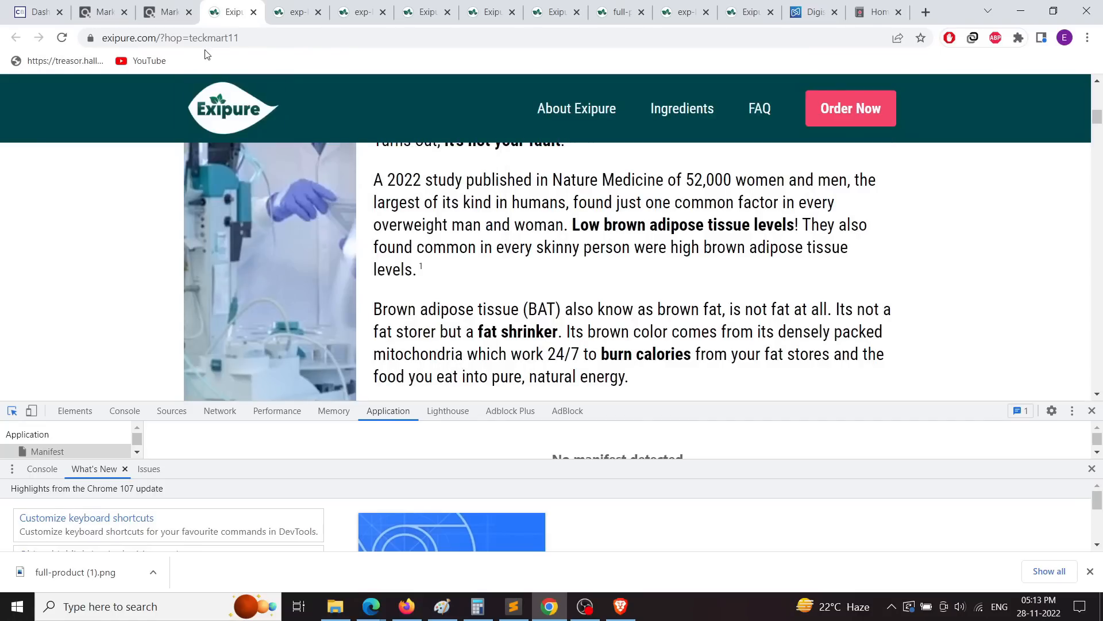
Step: Copy the Exipure page address and switch back to Firefox
{"action": "left_click", "coordinate": [192, 38]}
{"action": "right_click", "coordinate": [191, 38]}
{"action": "left_click", "coordinate": [227, 113]}
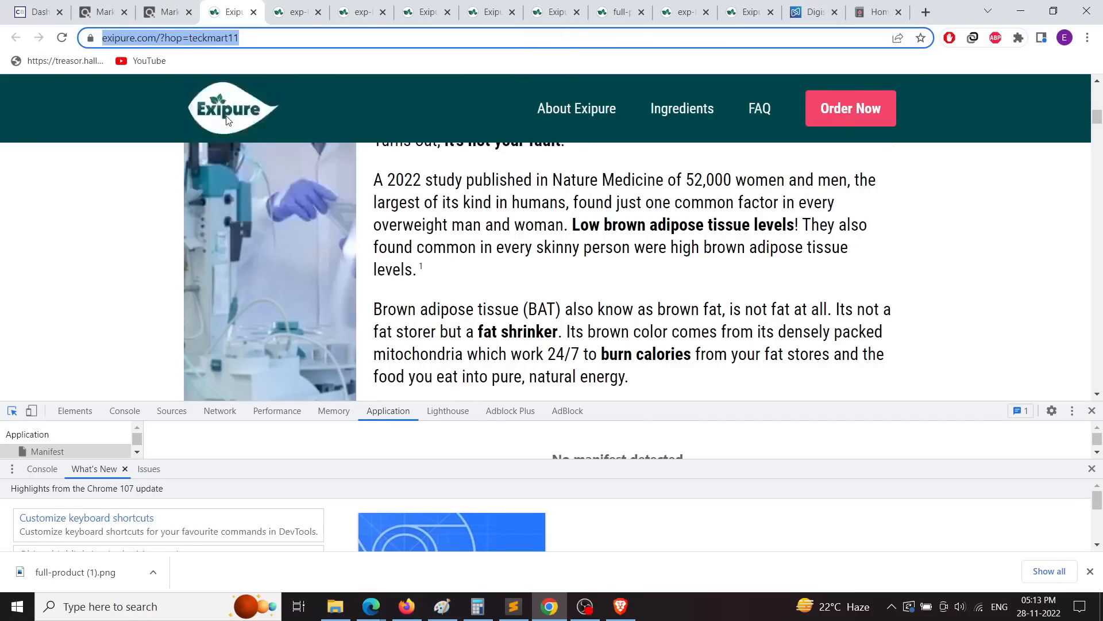
{"action": "left_click", "coordinate": [406, 606]}
Step: Load the copied Exipure link in a new Firefox tab
{"action": "left_click", "coordinate": [841, 13]}
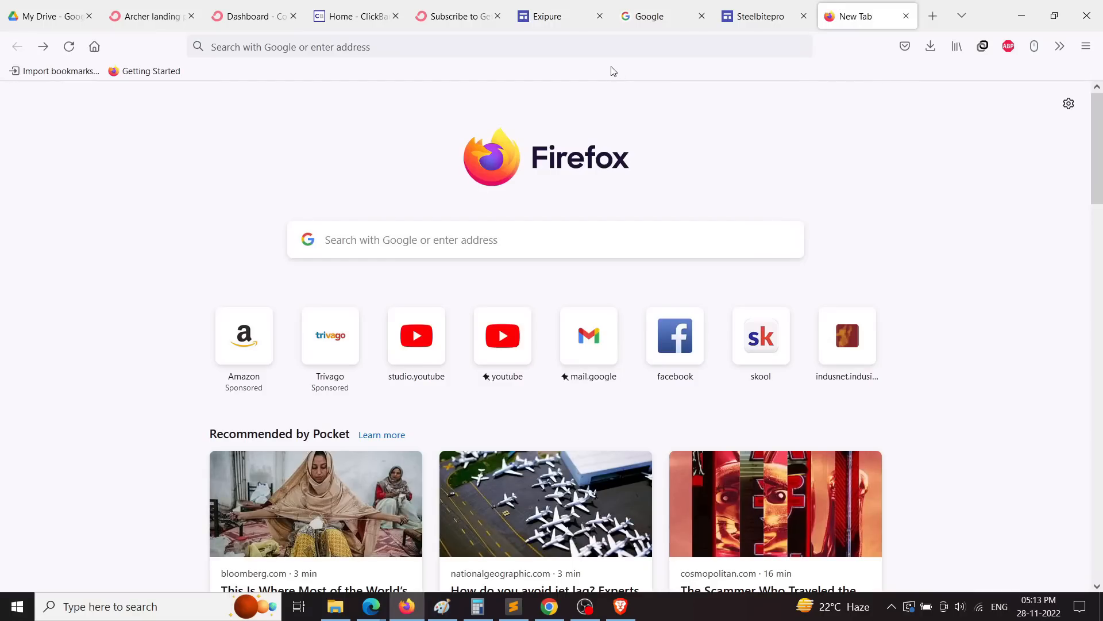
{"action": "right_click", "coordinate": [580, 40]}
{"action": "left_click", "coordinate": [616, 142]}
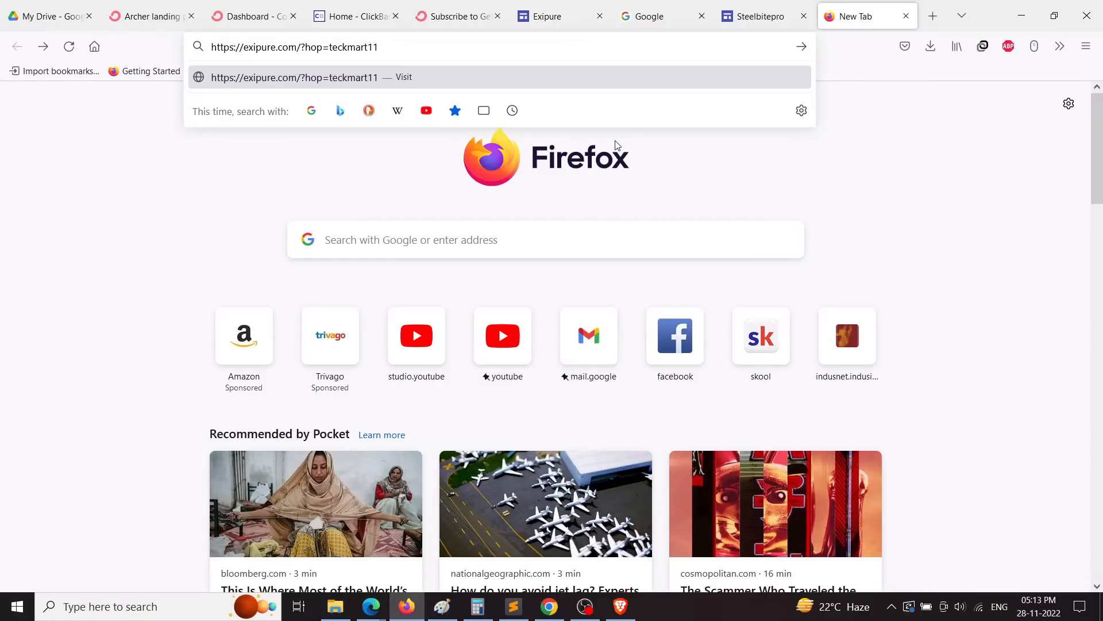
{"action": "key", "text": "Return"}
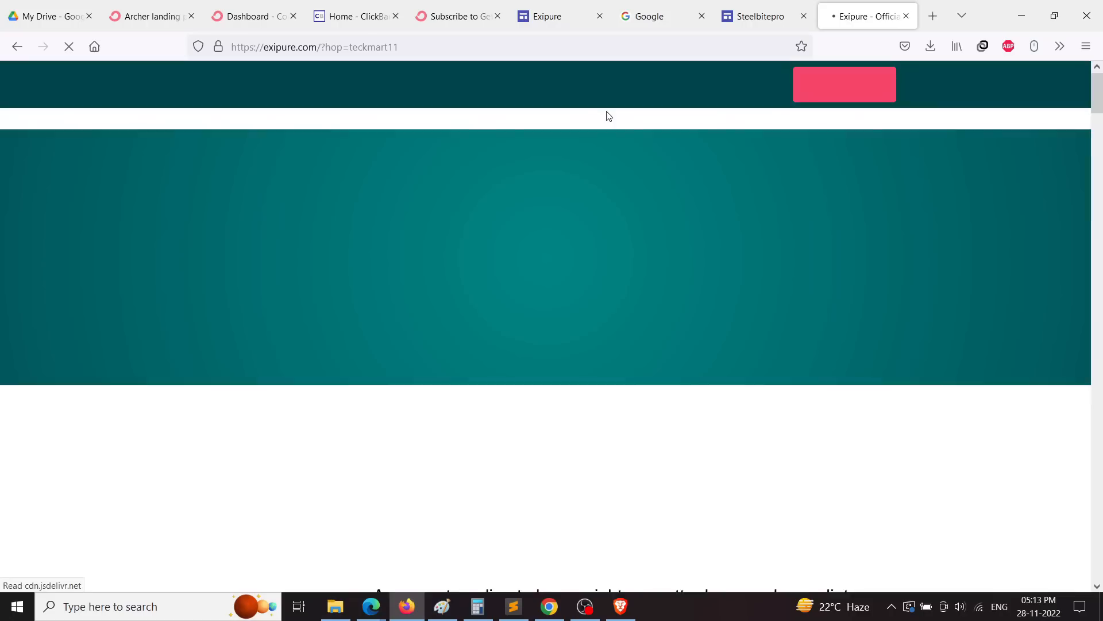
{"action": "scroll", "coordinate": [574, 251], "scroll_direction": "down", "scroll_amount": 3}
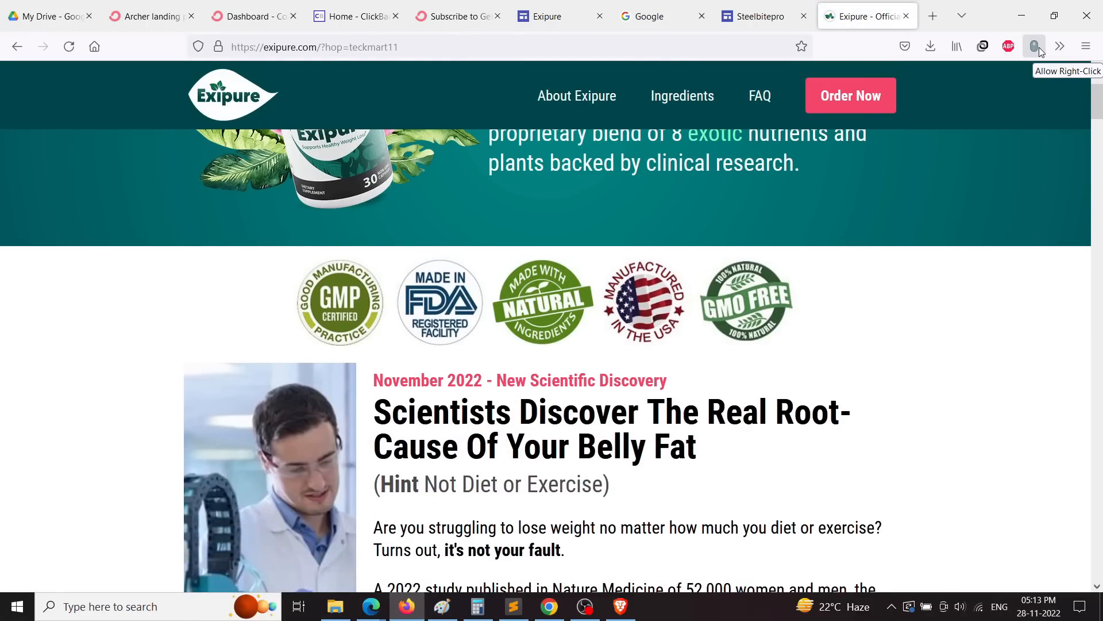
{"action": "scroll", "coordinate": [417, 265], "scroll_direction": "down", "scroll_amount": 7}
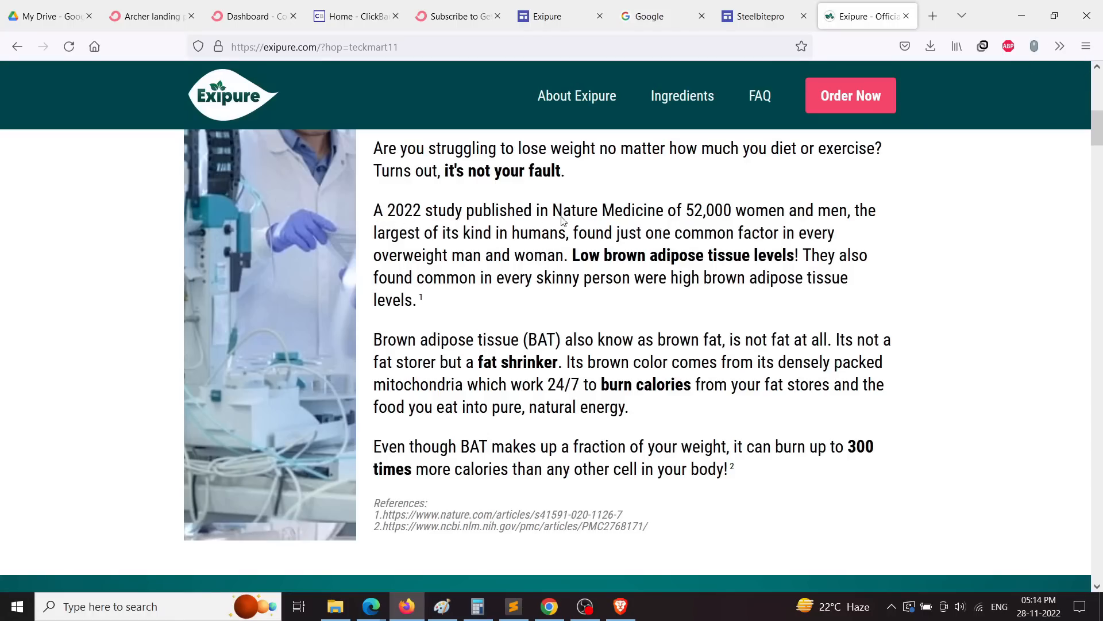
Step: Reload the page and copy the 2022 study paragraph's first sentence from its markup
{"action": "left_click", "coordinate": [69, 46]}
{"action": "right_click", "coordinate": [358, 191]}
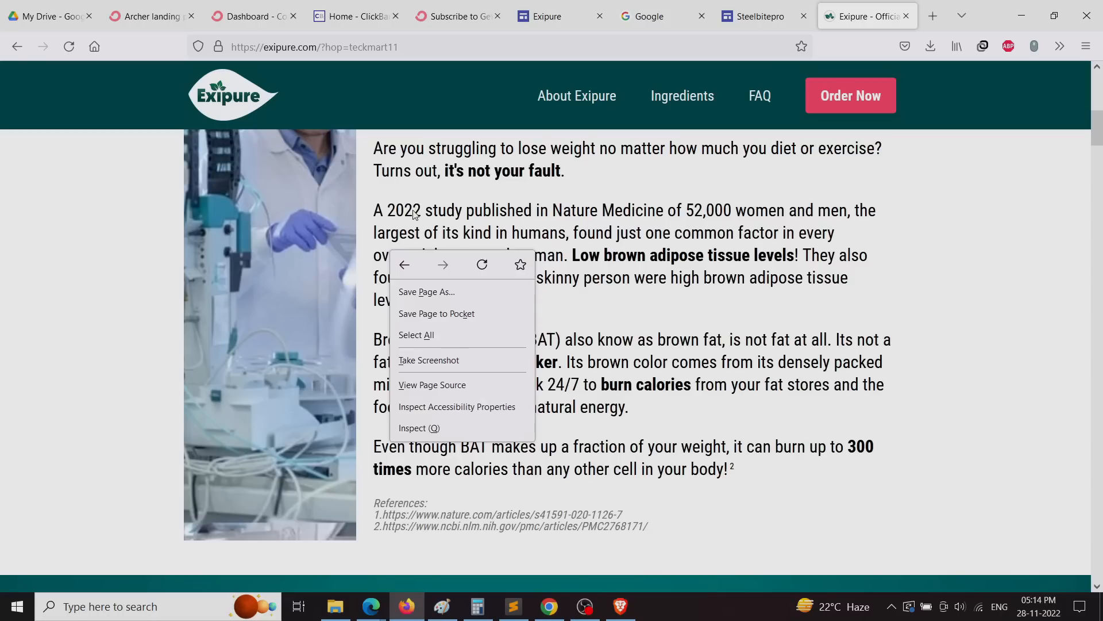
{"action": "left_click", "coordinate": [408, 428]}
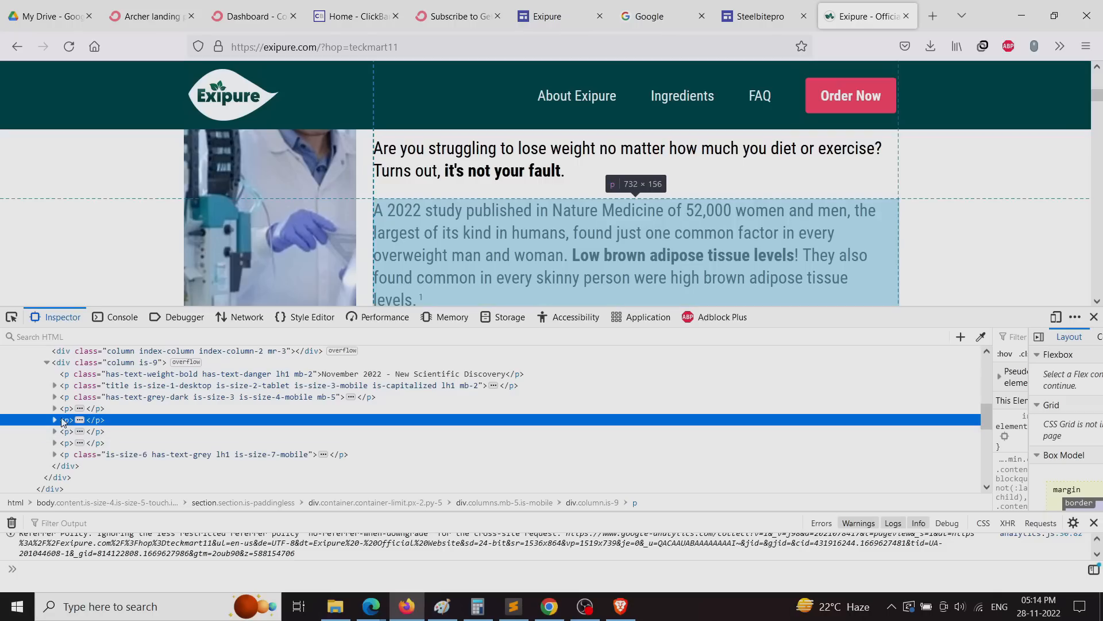
{"action": "left_click", "coordinate": [55, 419]}
{"action": "left_click", "coordinate": [106, 431]}
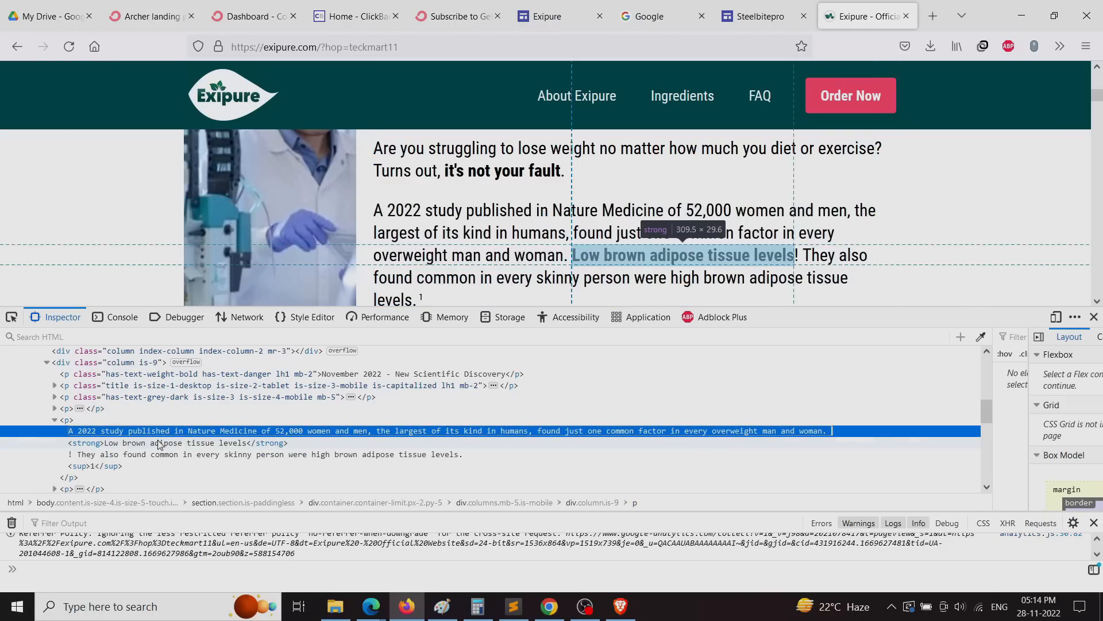
{"action": "right_click", "coordinate": [196, 436]}
{"action": "left_click", "coordinate": [222, 487]}
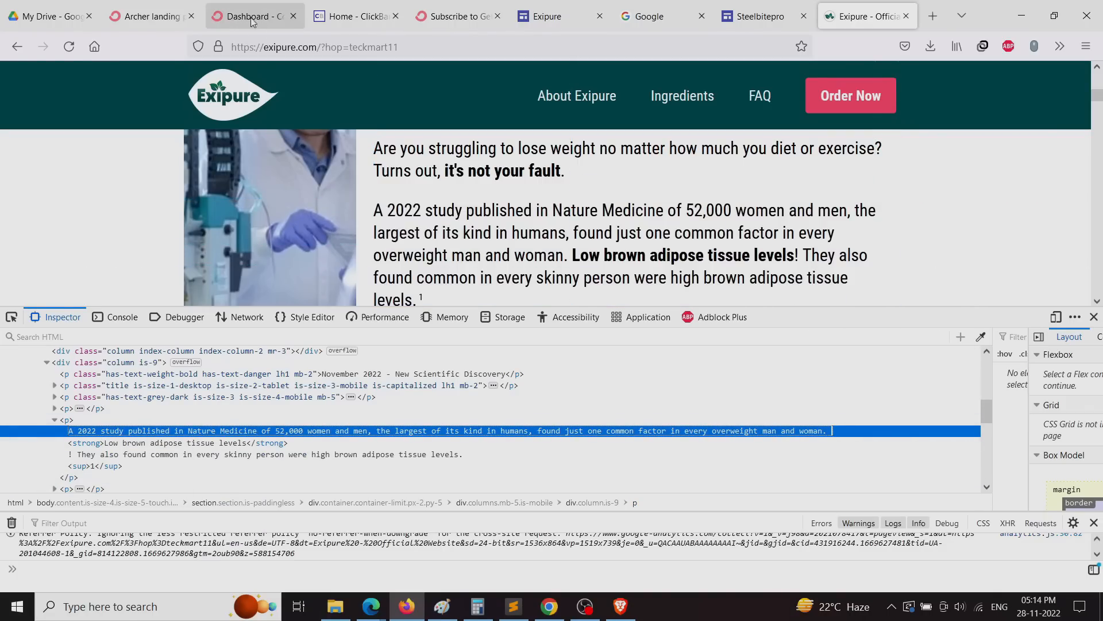
Step: Paste the study sentence as plain text into the empty Sites text box
{"action": "left_click", "coordinate": [352, 16]}
{"action": "left_click", "coordinate": [455, 16]}
{"action": "left_click", "coordinate": [546, 17]}
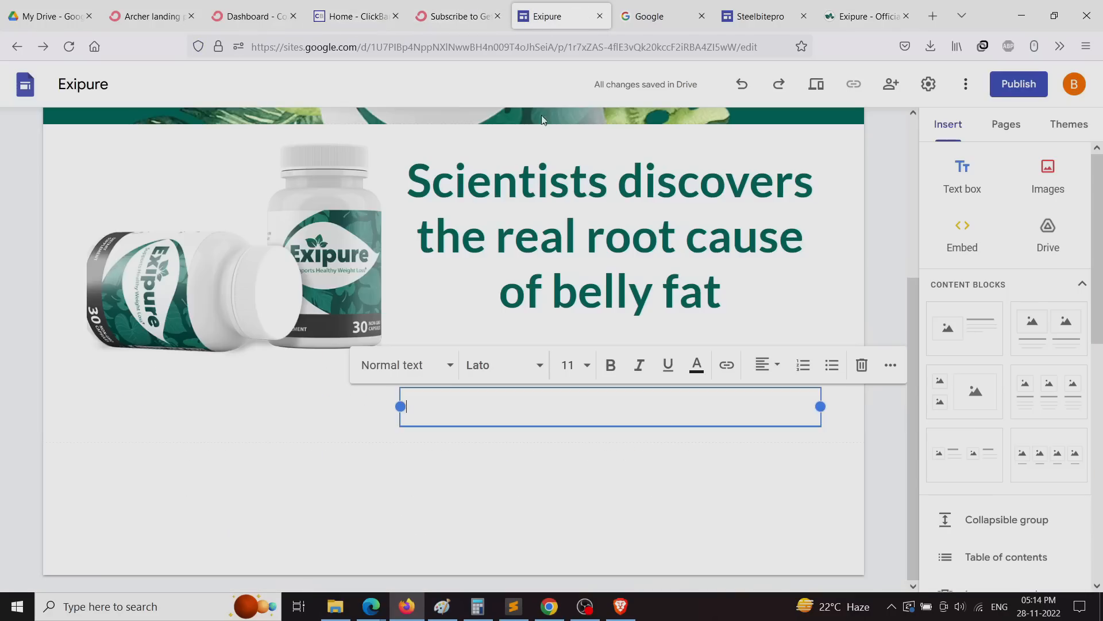
{"action": "right_click", "coordinate": [469, 407]}
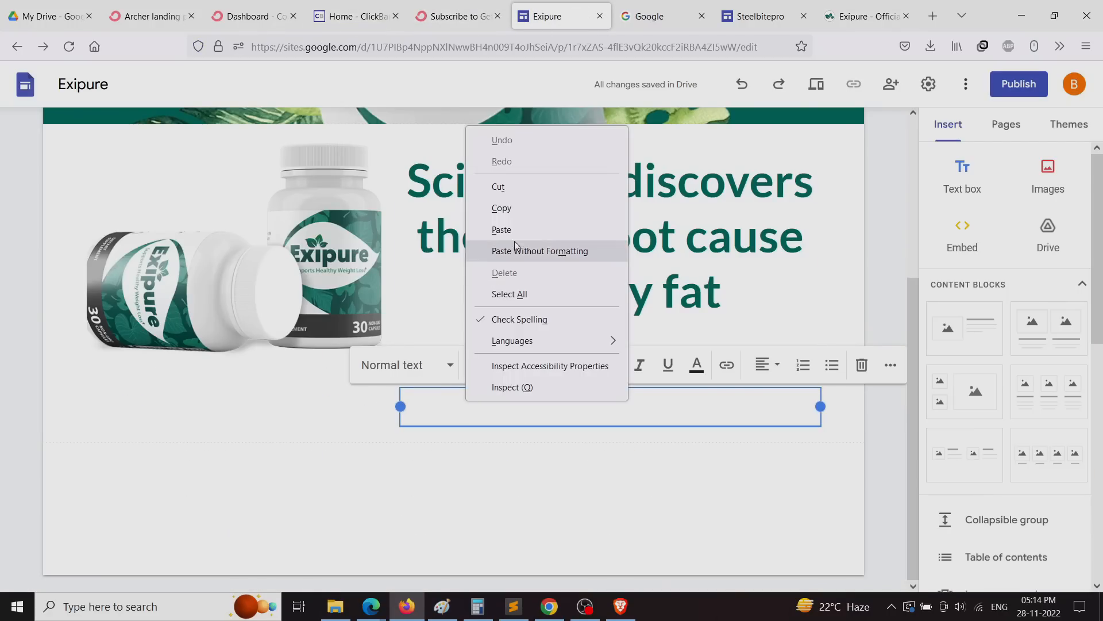
{"action": "left_click", "coordinate": [542, 246]}
Step: Set the whole study paragraph to font size 14
{"action": "left_click", "coordinate": [759, 483]}
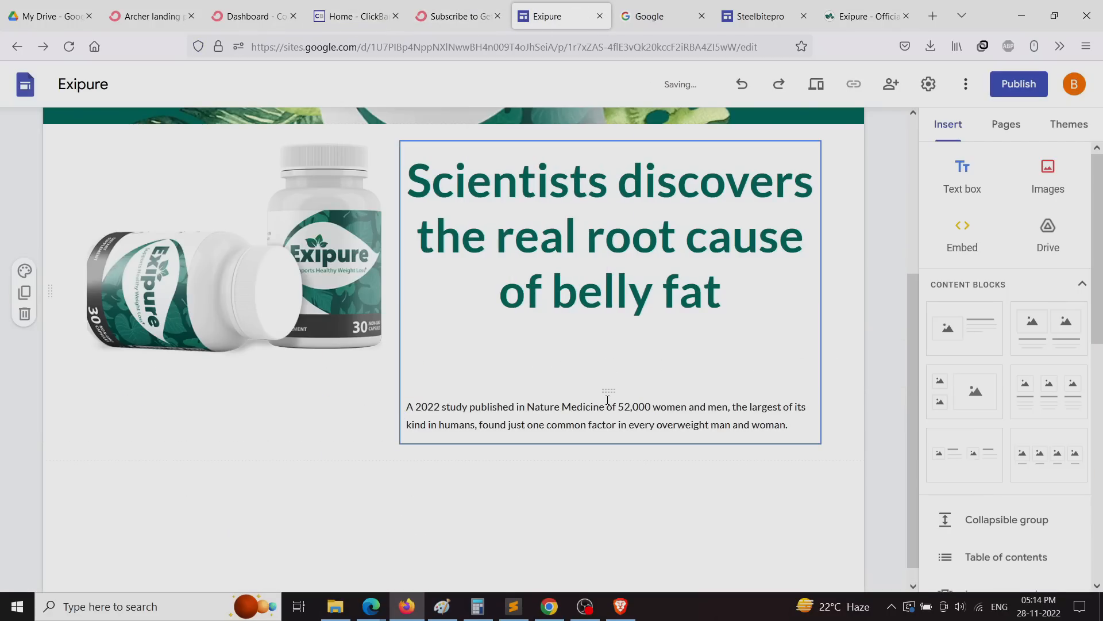
{"action": "triple_click", "coordinate": [592, 424]}
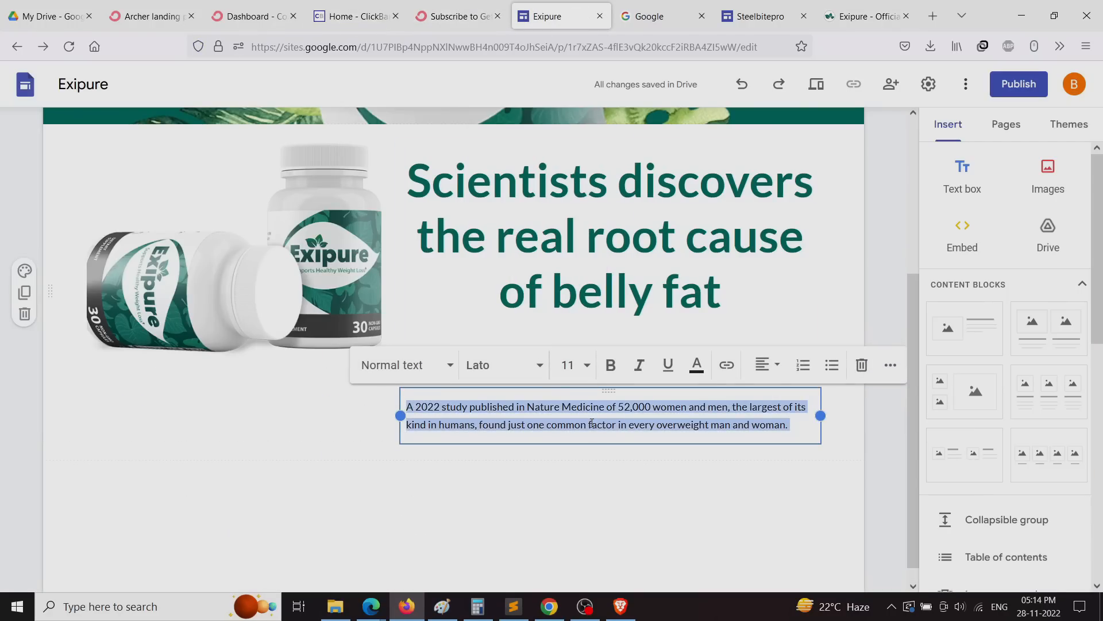
{"action": "left_click", "coordinate": [590, 366]}
{"action": "left_click", "coordinate": [567, 281]}
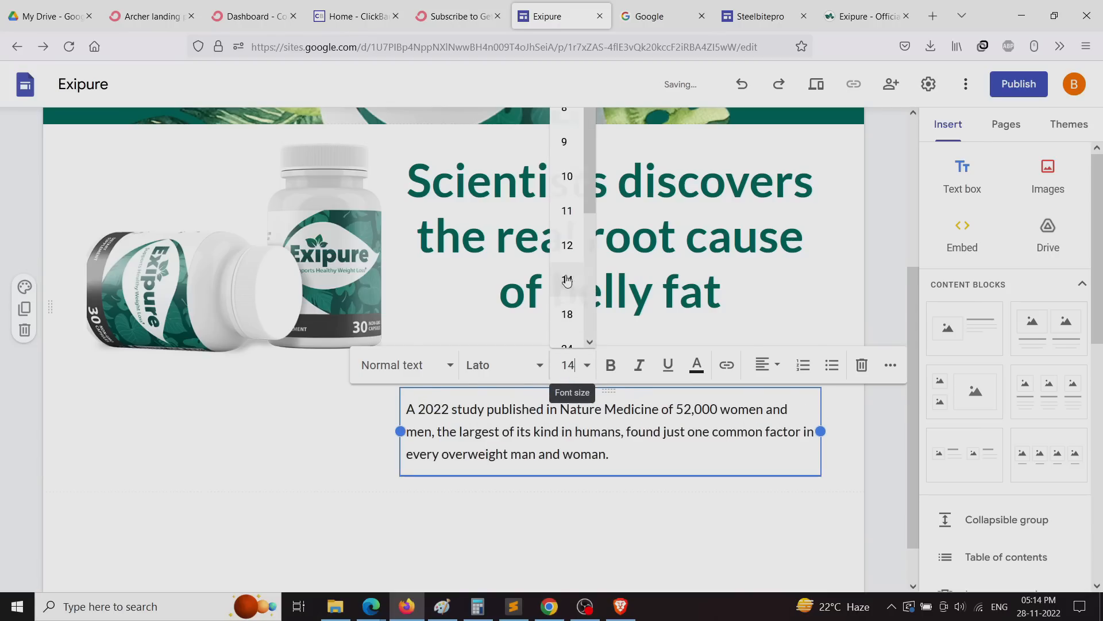
{"action": "left_click", "coordinate": [851, 464]}
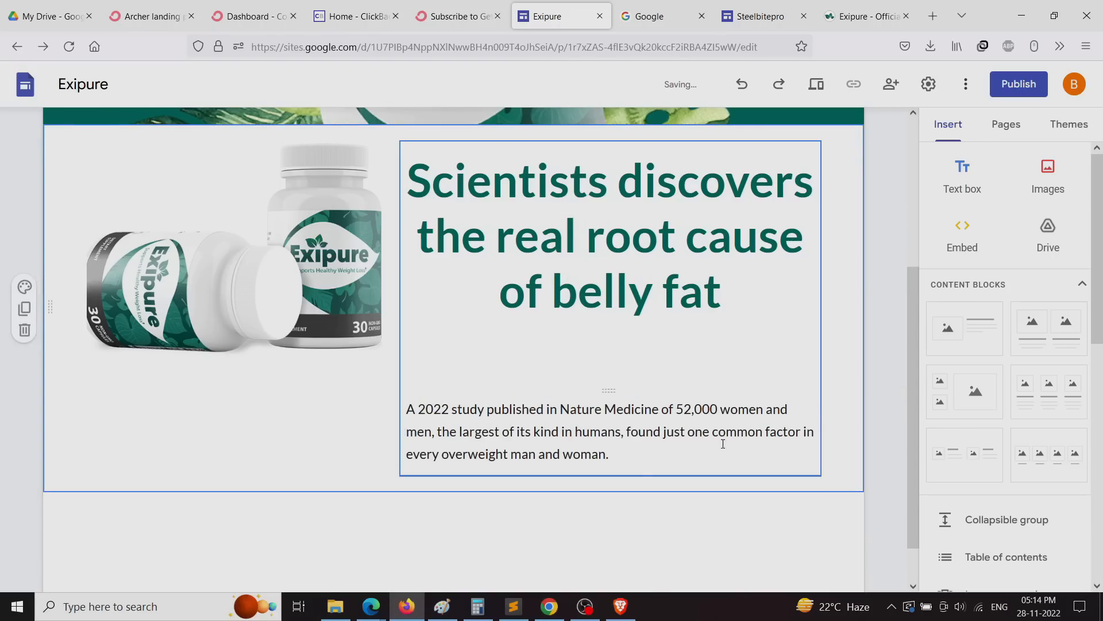
Step: Move the study text box beneath the headline and select all the headline text
{"action": "left_click", "coordinate": [615, 449]}
{"action": "left_click_drag", "start_coordinate": [608, 393], "coordinate": [471, 328]}
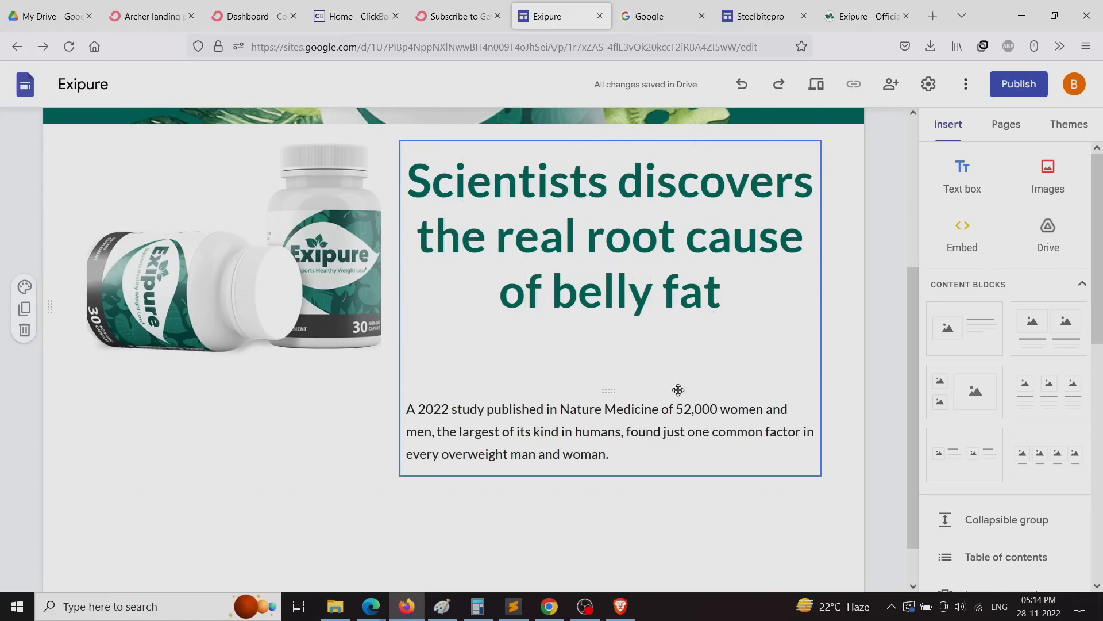
{"action": "left_click", "coordinate": [575, 348]}
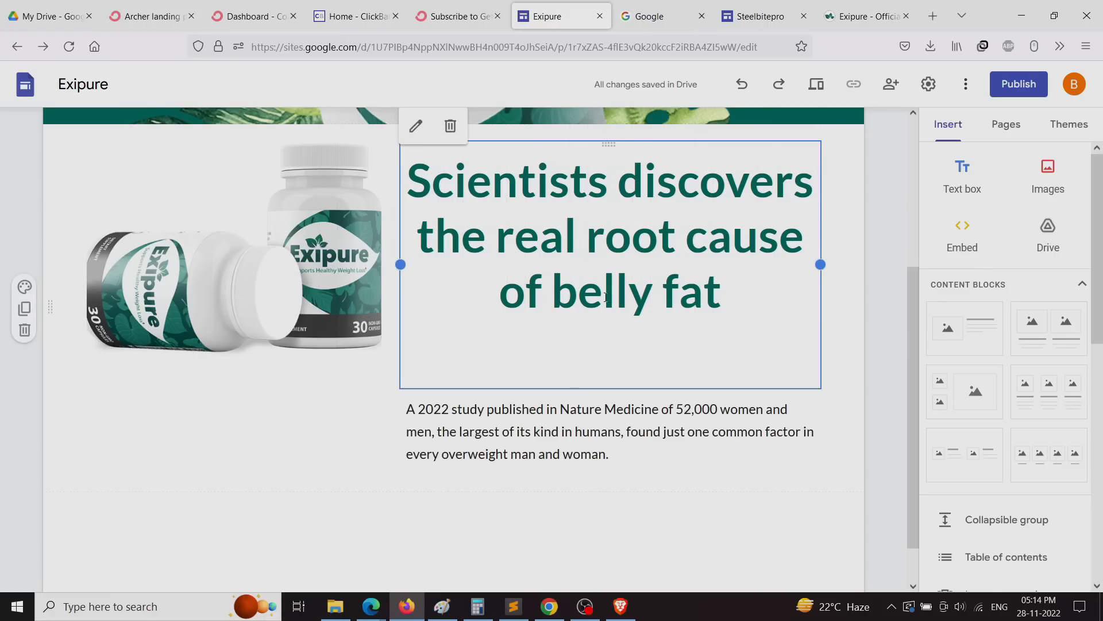
{"action": "triple_click", "coordinate": [609, 236]}
{"action": "left_click", "coordinate": [585, 131]}
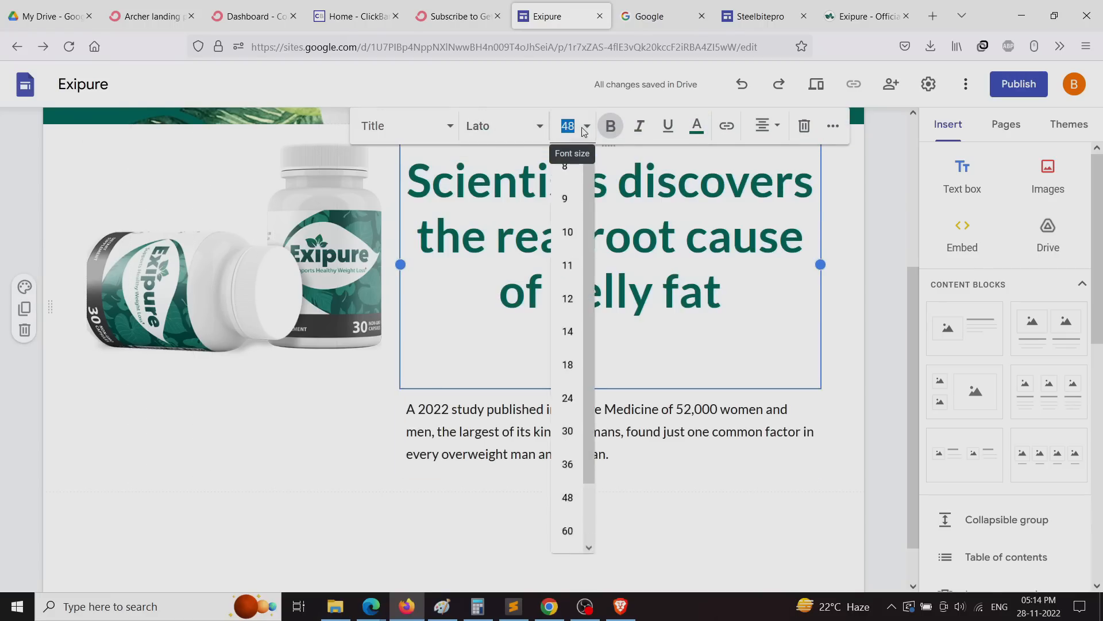
Step: Set the headline to size 30 and nudge the study paragraph closer to it
{"action": "left_click", "coordinate": [567, 442]}
{"action": "left_click", "coordinate": [623, 306]}
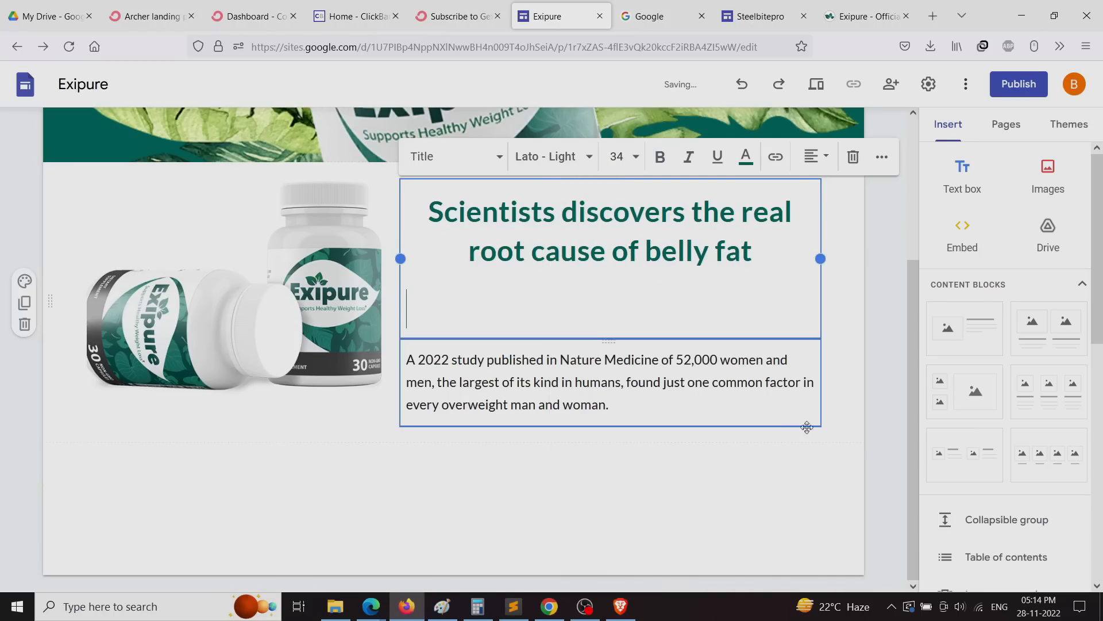
{"action": "left_click", "coordinate": [857, 360]}
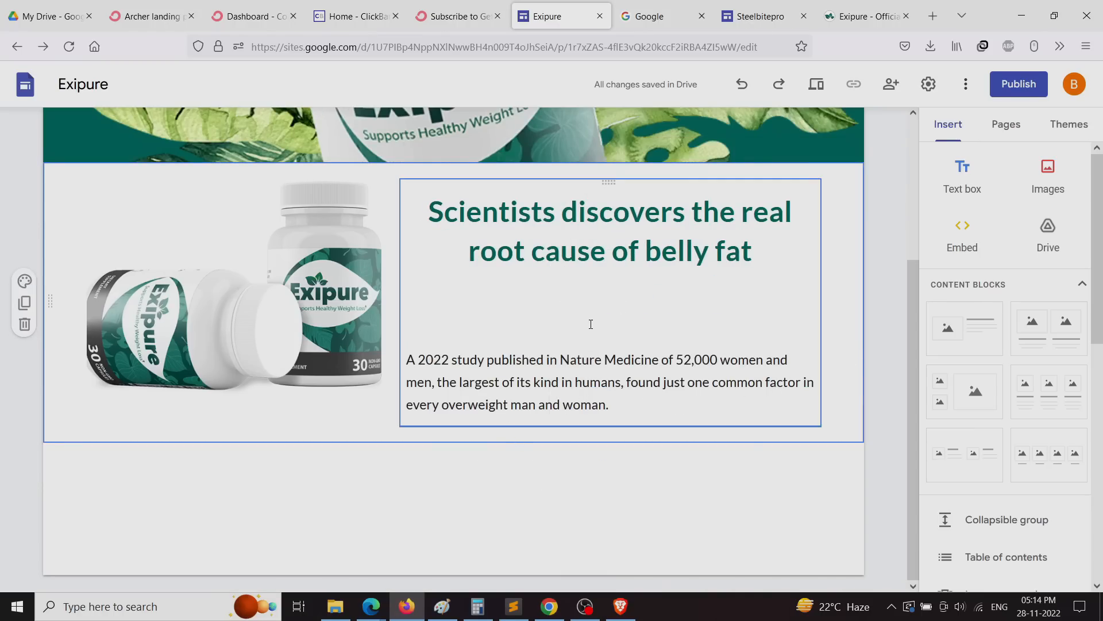
{"action": "left_click_drag", "start_coordinate": [608, 340], "coordinate": [551, 287]}
{"action": "left_click", "coordinate": [392, 458]}
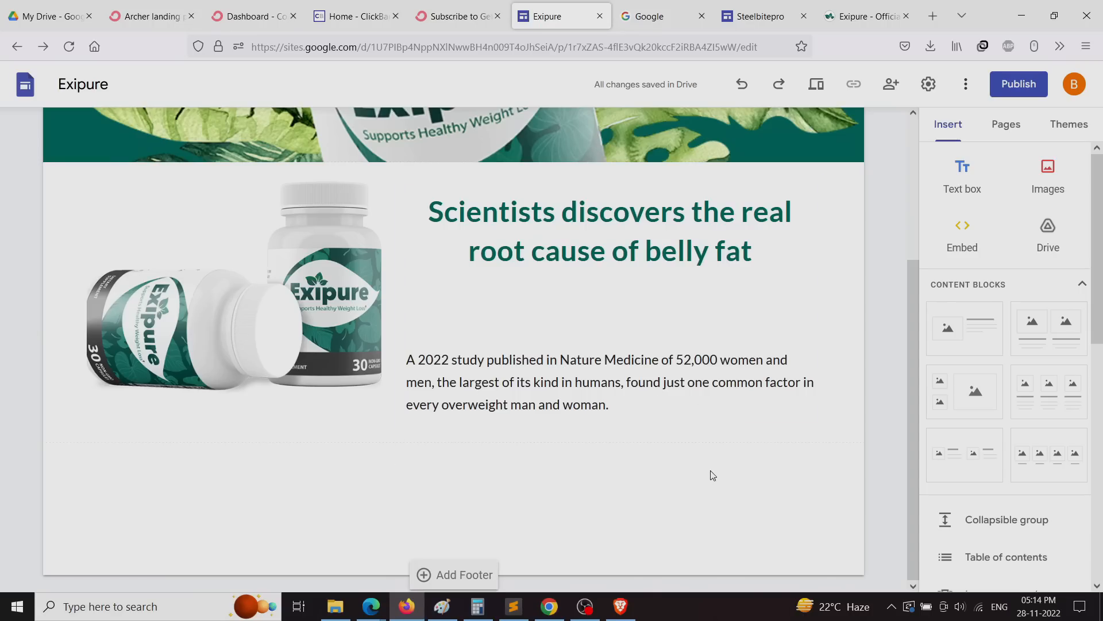
Step: Drag the headline text box lower, then scroll down the page
{"action": "scroll", "coordinate": [573, 467], "scroll_direction": "up", "scroll_amount": 2}
{"action": "left_click", "coordinate": [601, 265]}
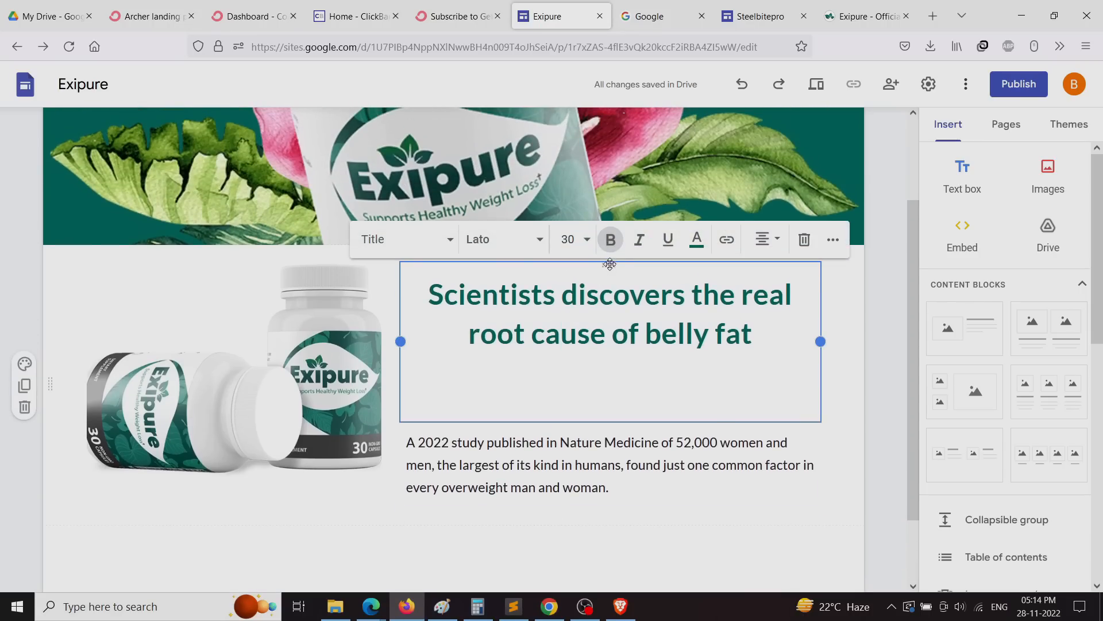
{"action": "left_click_drag", "start_coordinate": [602, 259], "coordinate": [531, 319]}
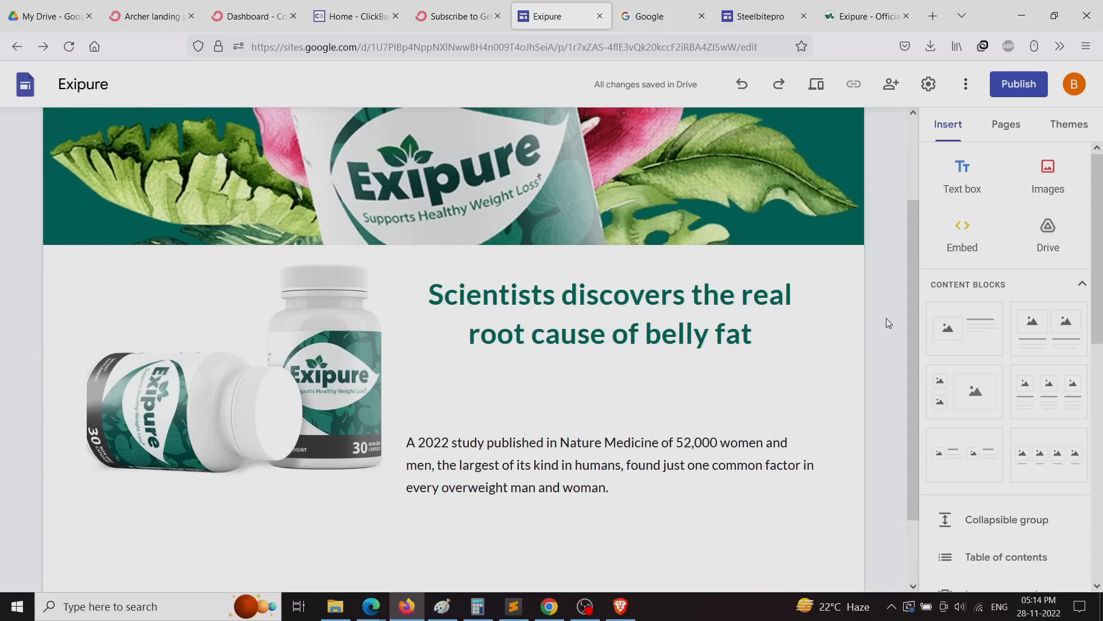
{"action": "scroll", "coordinate": [883, 482], "scroll_direction": "down", "scroll_amount": 3}
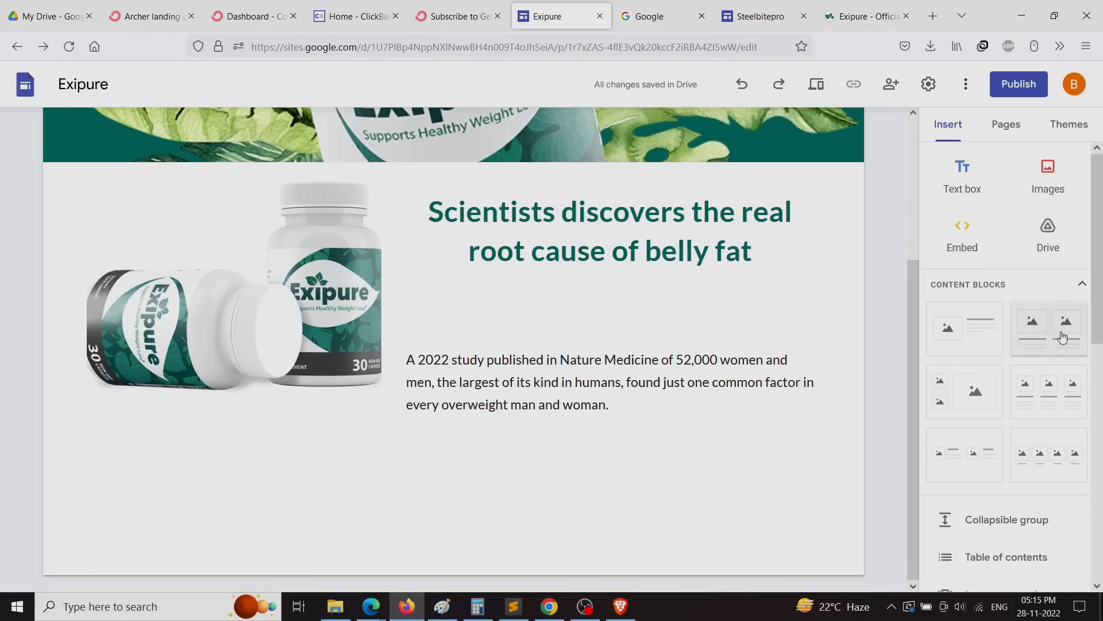
{"action": "scroll", "coordinate": [977, 517], "scroll_direction": "down", "scroll_amount": 3}
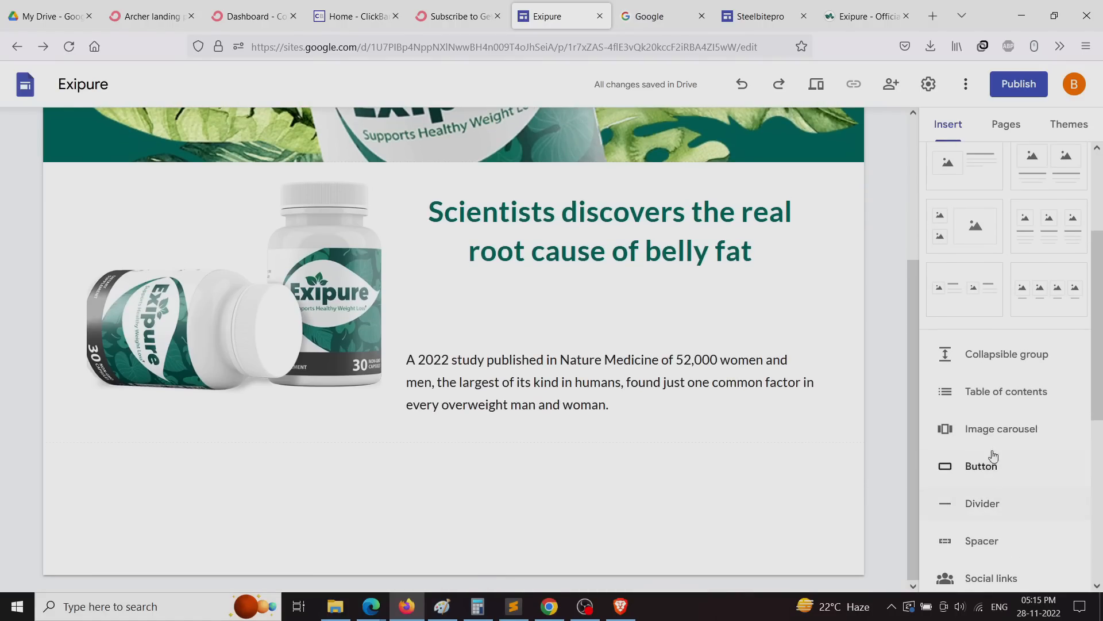
{"action": "scroll", "coordinate": [1001, 408], "scroll_direction": "down", "scroll_amount": 3}
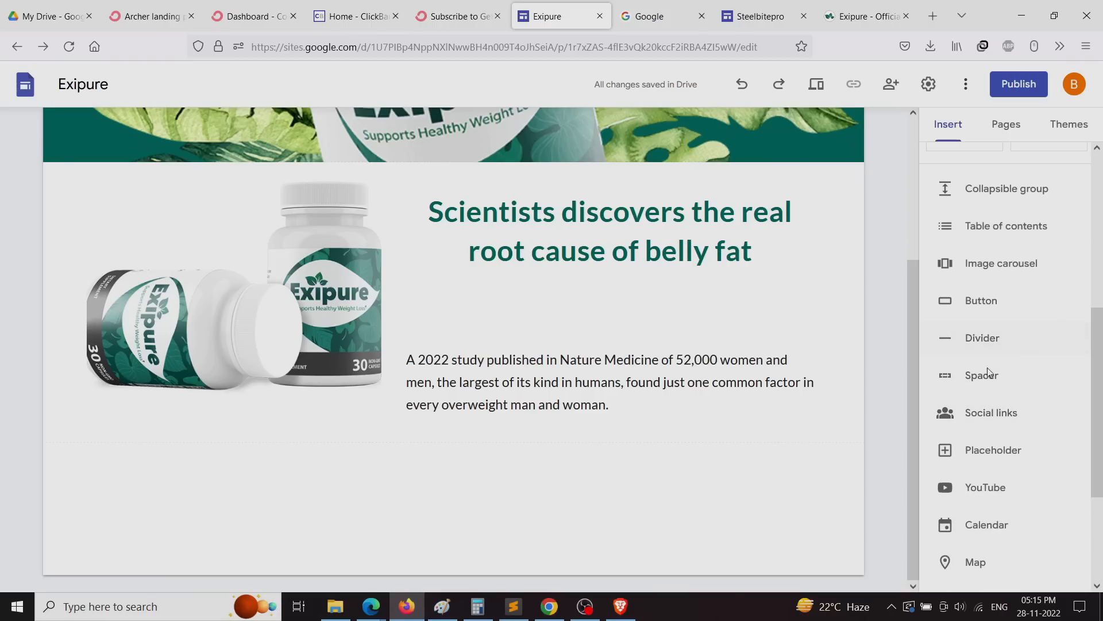
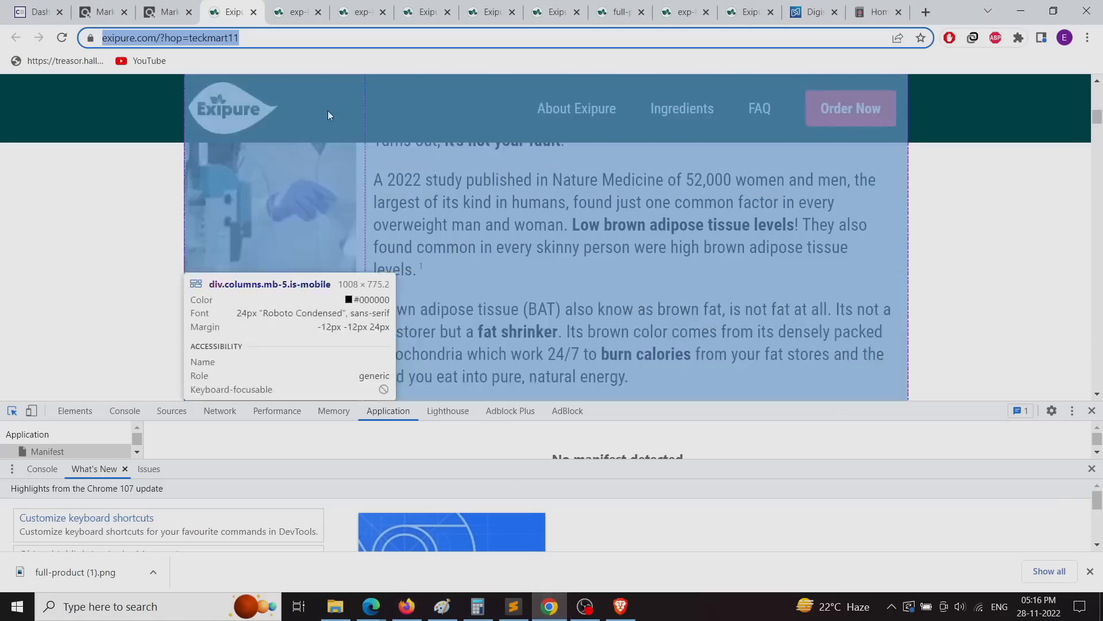
Step: Copy the Exipure product page address and return to the Submit button's setup dialog
{"action": "right_click", "coordinate": [219, 35]}
{"action": "left_click", "coordinate": [253, 112]}
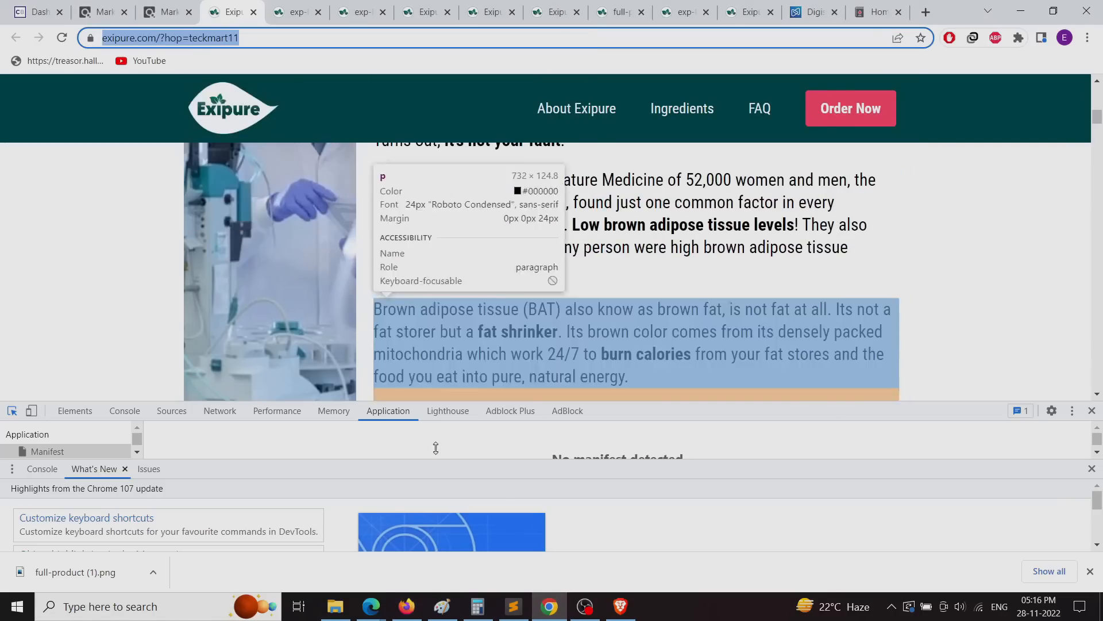
{"action": "left_click", "coordinate": [406, 607]}
Step: Paste the product page address as the button link and insert the button
{"action": "right_click", "coordinate": [407, 366]}
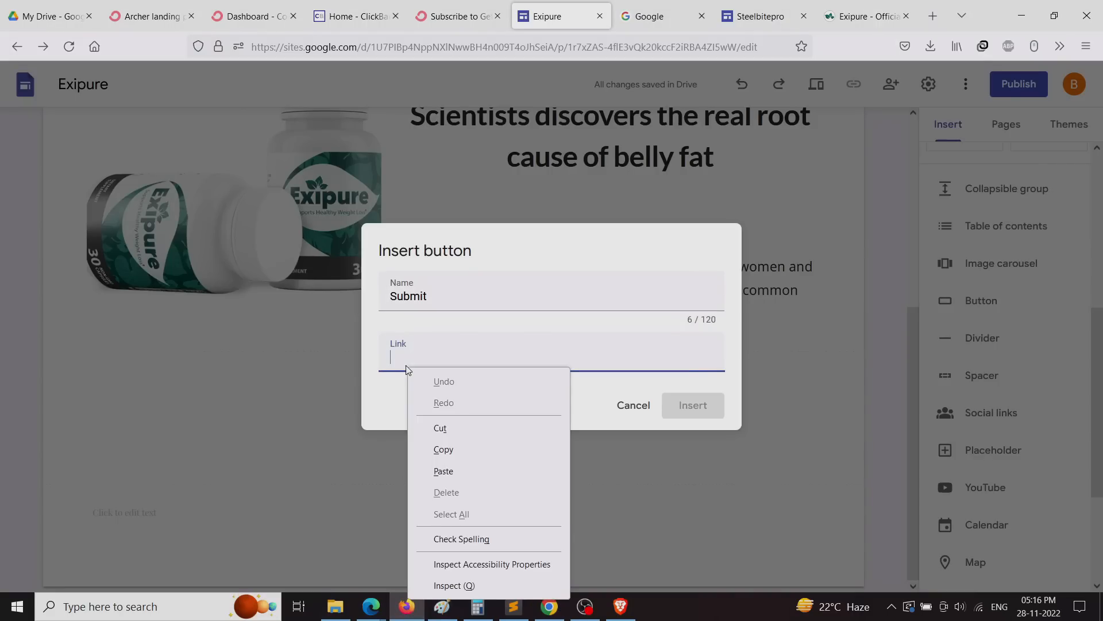
{"action": "left_click", "coordinate": [449, 470]}
{"action": "left_click", "coordinate": [706, 409]}
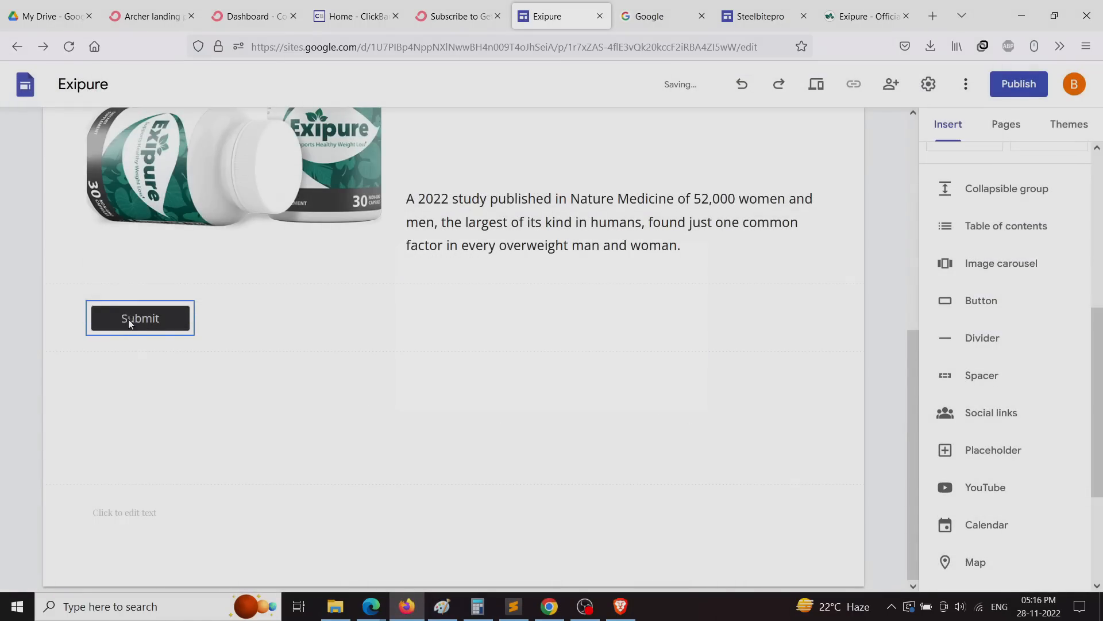
Step: Rename the button from Submit to 'Click Here To Check This' and apply the change
{"action": "double_click", "coordinate": [128, 327]}
{"action": "double_click", "coordinate": [436, 307]}
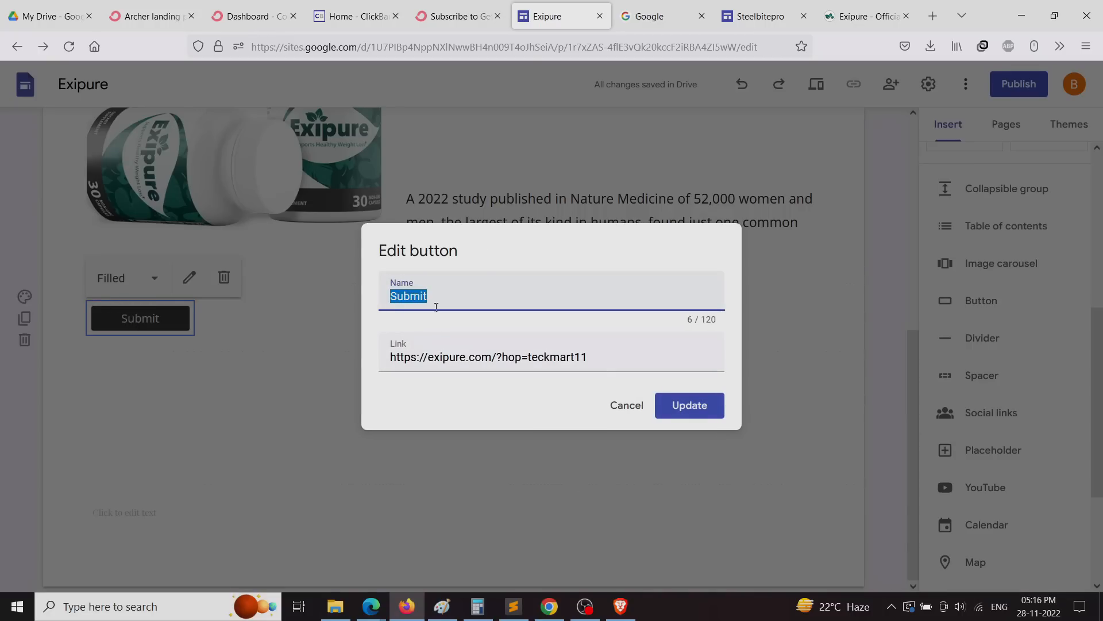
{"action": "type", "text": "Click Here To"}
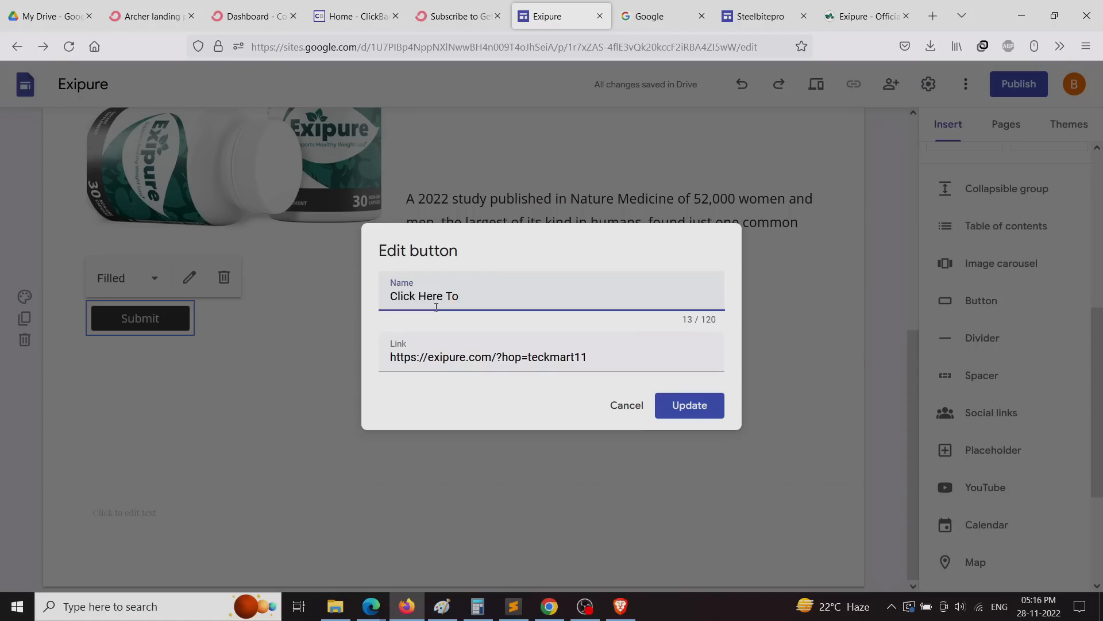
{"action": "type", "text": " Check This"}
{"action": "left_click", "coordinate": [692, 413]}
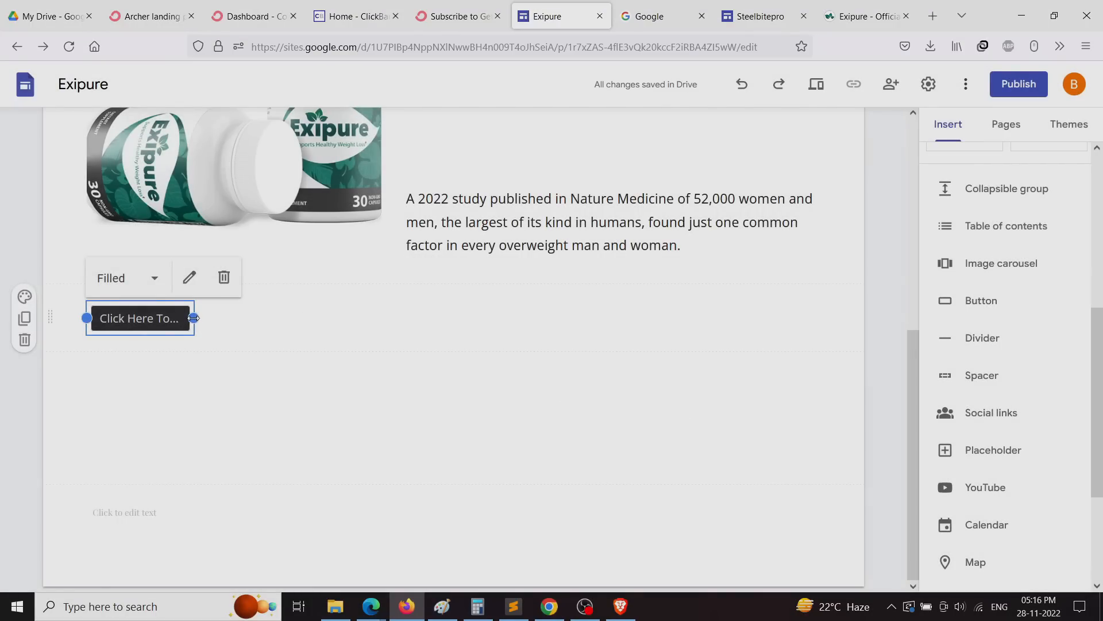
{"action": "left_click", "coordinate": [350, 336]}
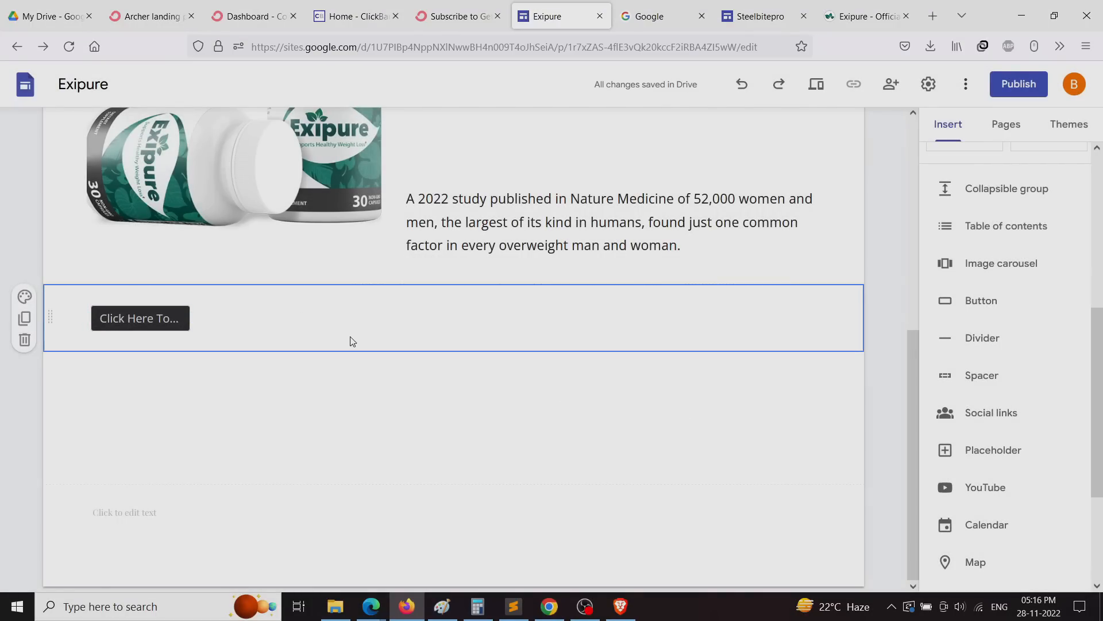
Step: Center and widen the button so its full label shows, then try placing it beside the heading
{"action": "scroll", "coordinate": [350, 337], "scroll_direction": "up", "scroll_amount": 4}
{"action": "scroll", "coordinate": [350, 337], "scroll_direction": "up", "scroll_amount": 2}
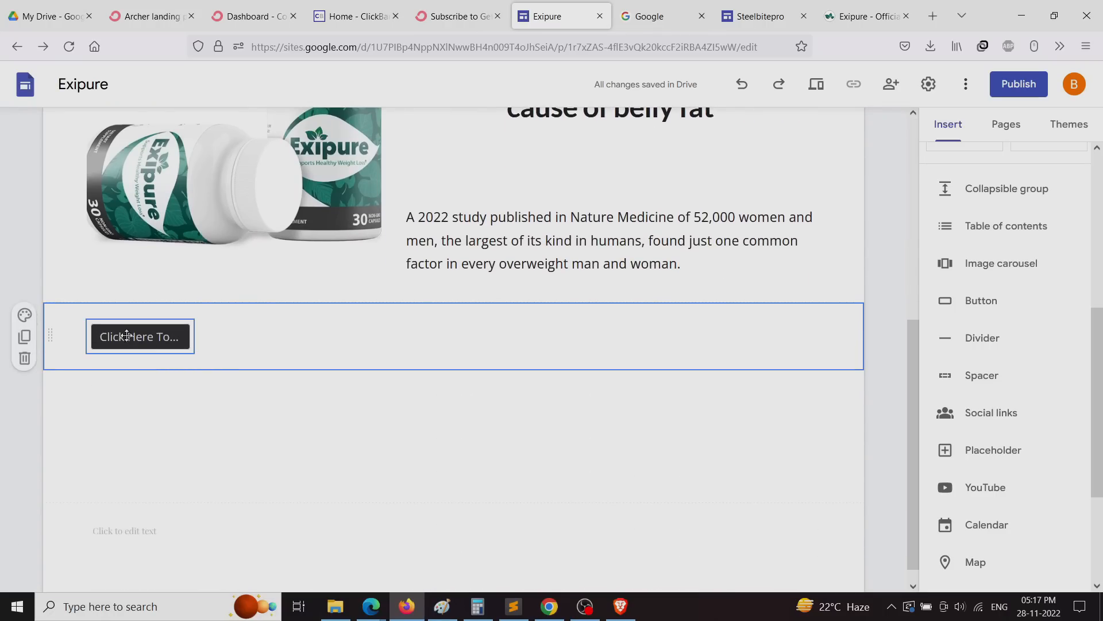
{"action": "left_click_drag", "start_coordinate": [115, 337], "coordinate": [479, 326]}
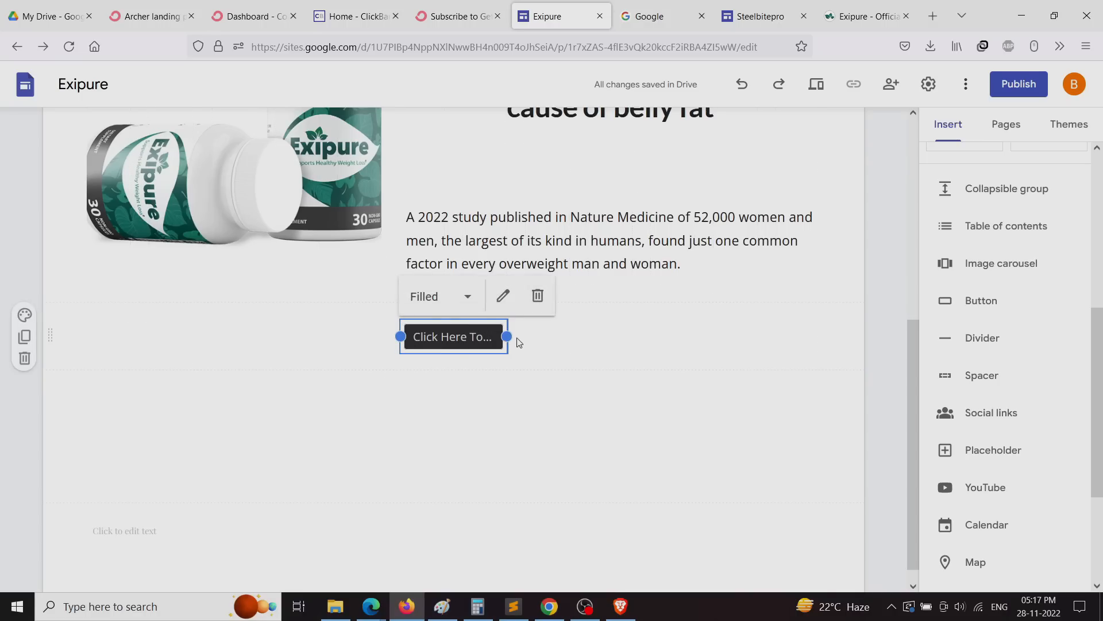
{"action": "left_click_drag", "start_coordinate": [507, 336], "coordinate": [665, 337]}
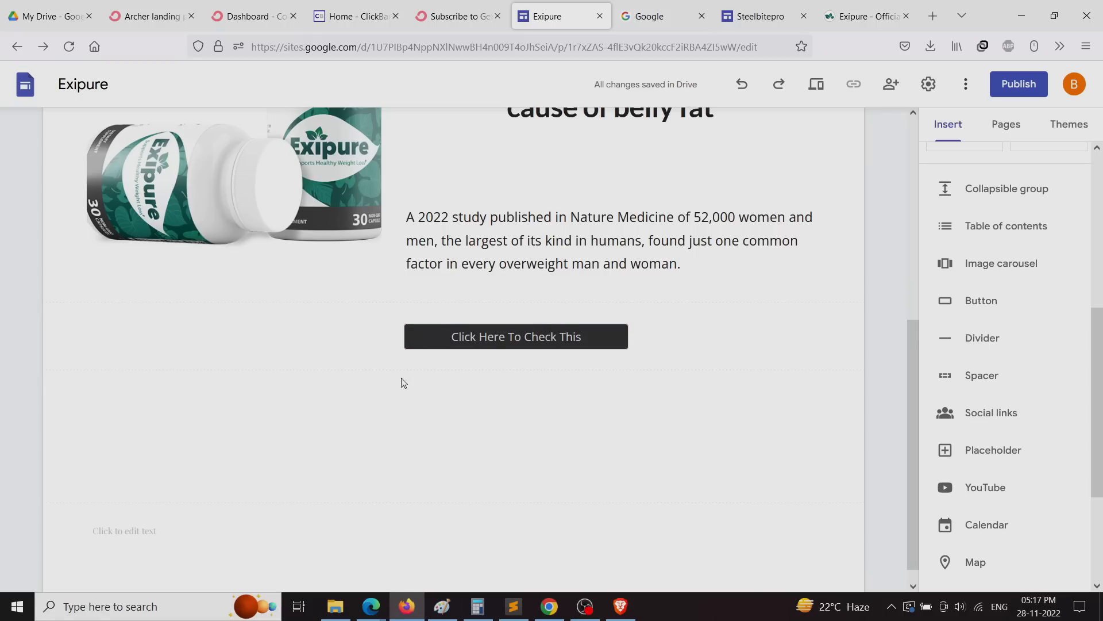
{"action": "left_click_drag", "start_coordinate": [458, 335], "coordinate": [494, 500]}
{"action": "scroll", "coordinate": [494, 500], "scroll_direction": "down", "scroll_amount": 4}
{"action": "left_click_drag", "start_coordinate": [371, 185], "coordinate": [658, 284]}
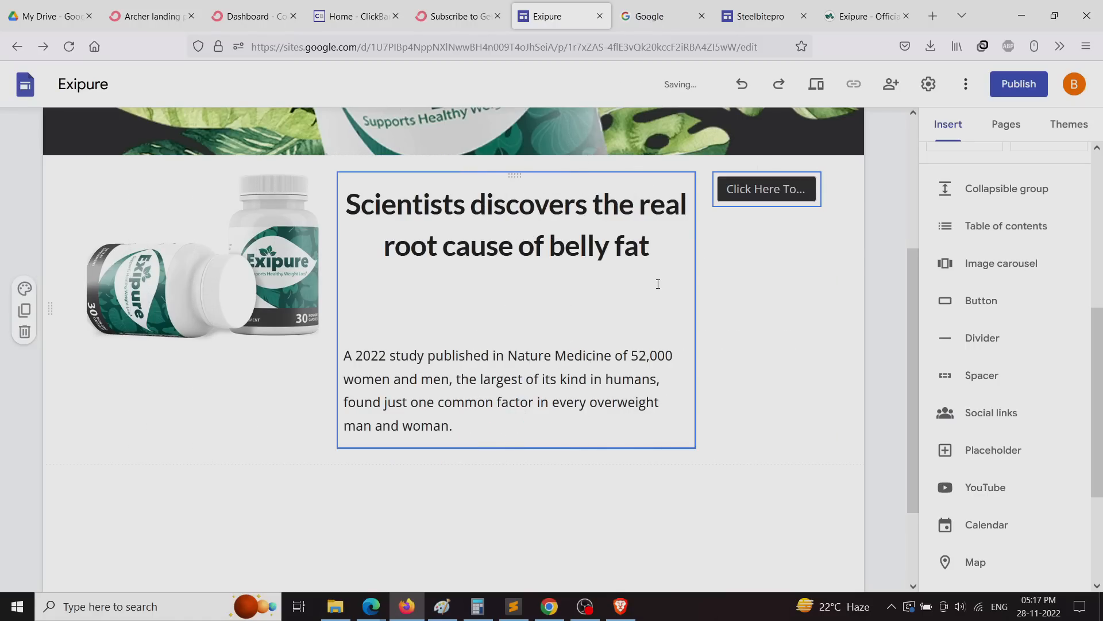
{"action": "left_click", "coordinate": [784, 210]}
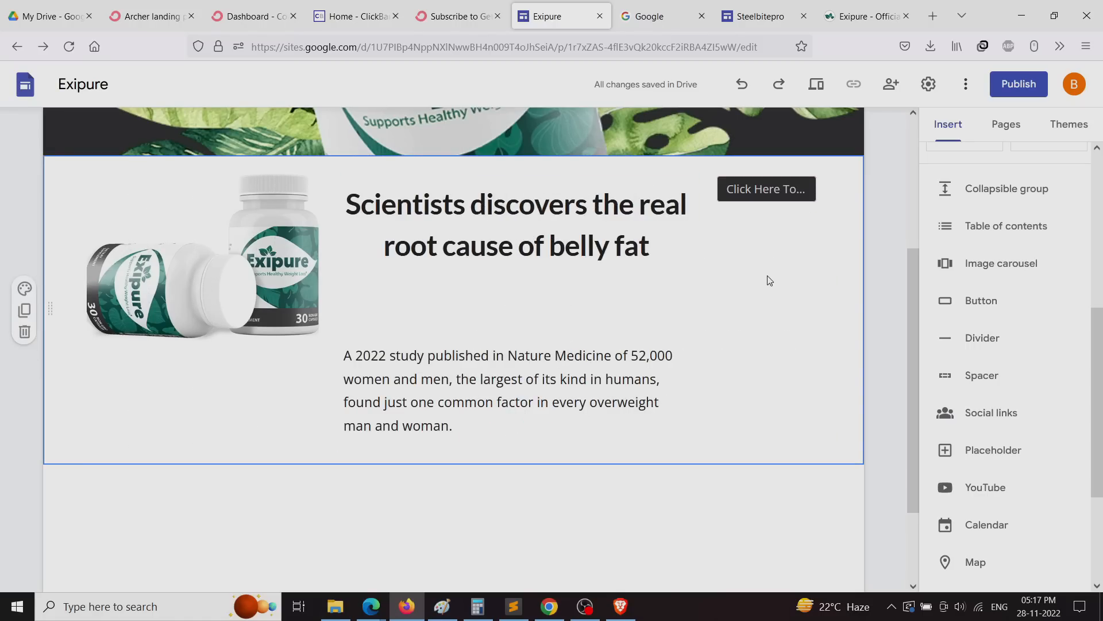
Step: Move the button into a new section below and stretch it across the full width
{"action": "left_click_drag", "start_coordinate": [766, 189], "coordinate": [505, 515]}
{"action": "scroll", "coordinate": [509, 500], "scroll_direction": "down", "scroll_amount": 3}
{"action": "left_click", "coordinate": [732, 315]}
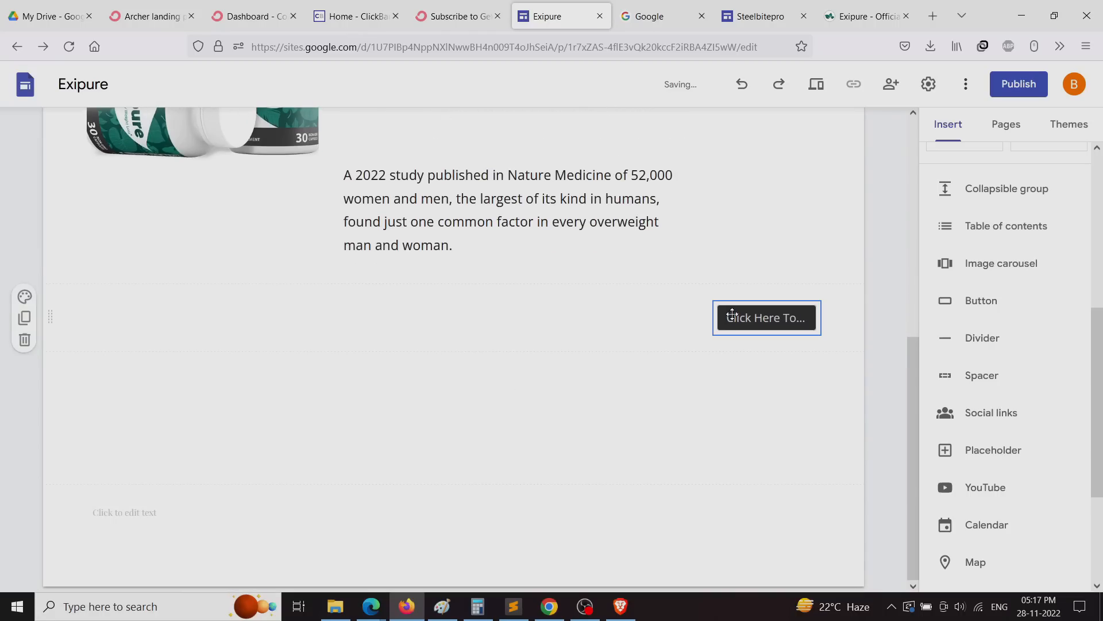
{"action": "left_click_drag", "start_coordinate": [713, 318], "coordinate": [52, 402]}
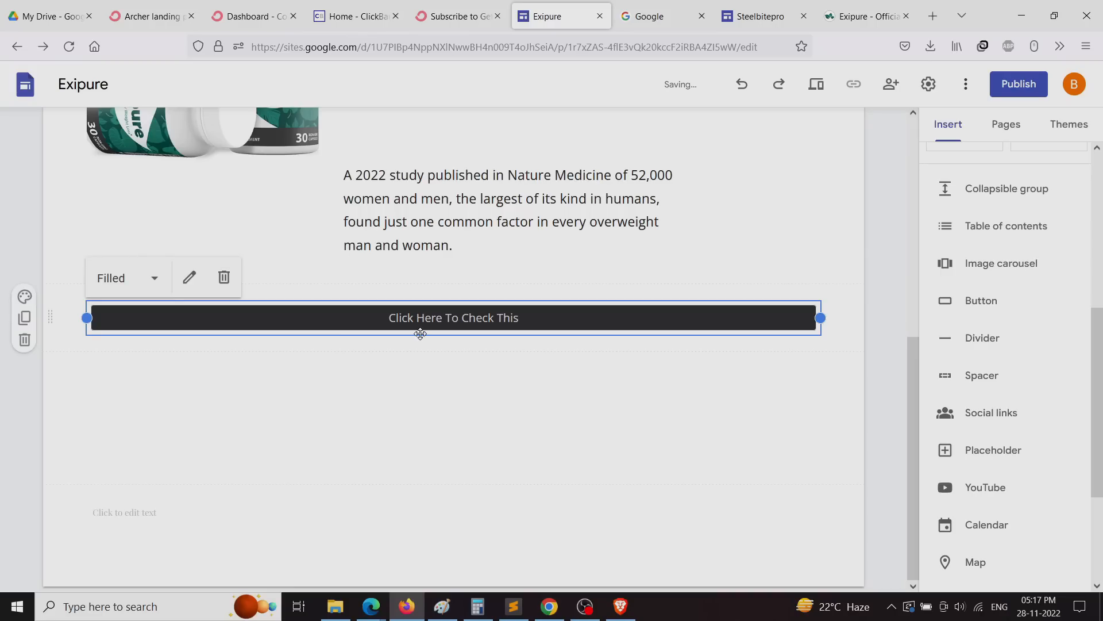
{"action": "left_click", "coordinate": [508, 352]}
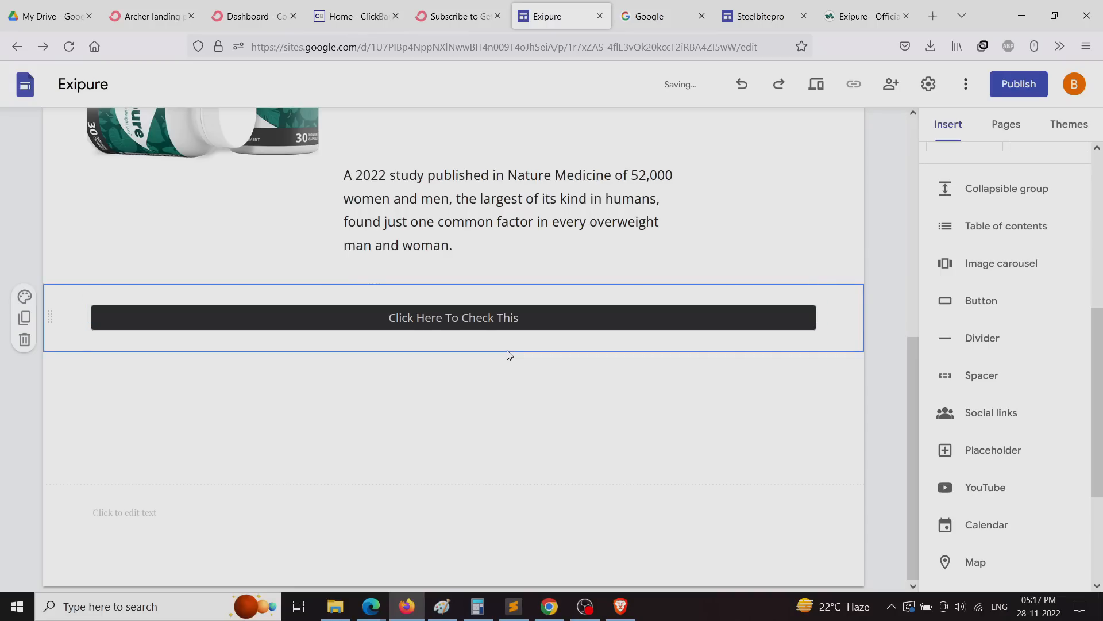
{"action": "left_click", "coordinate": [1044, 84]}
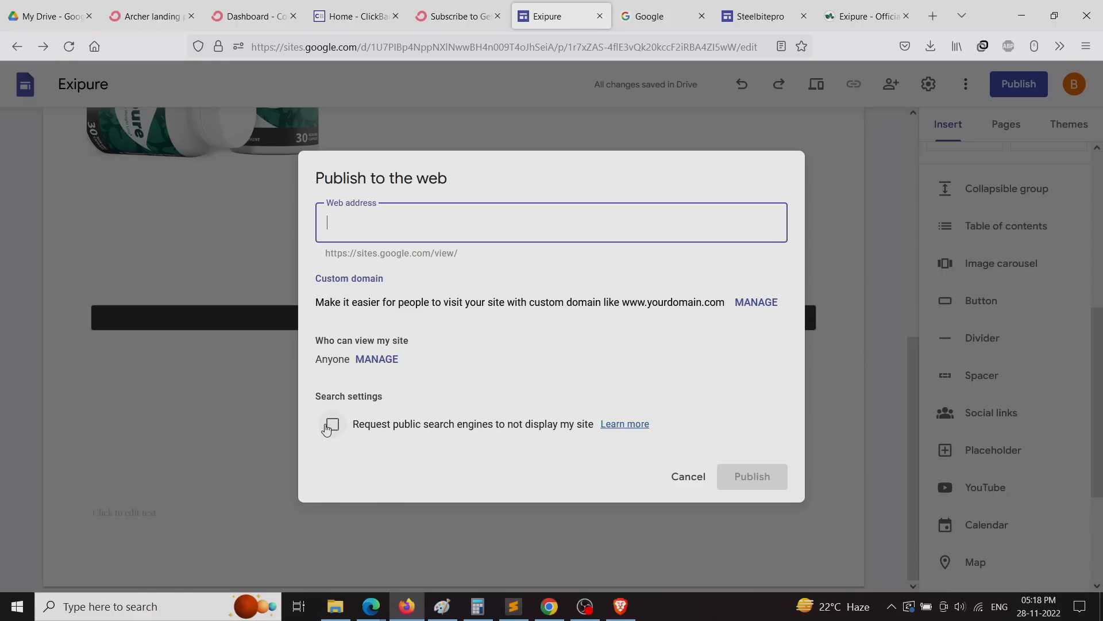
{"action": "left_click", "coordinate": [682, 480]}
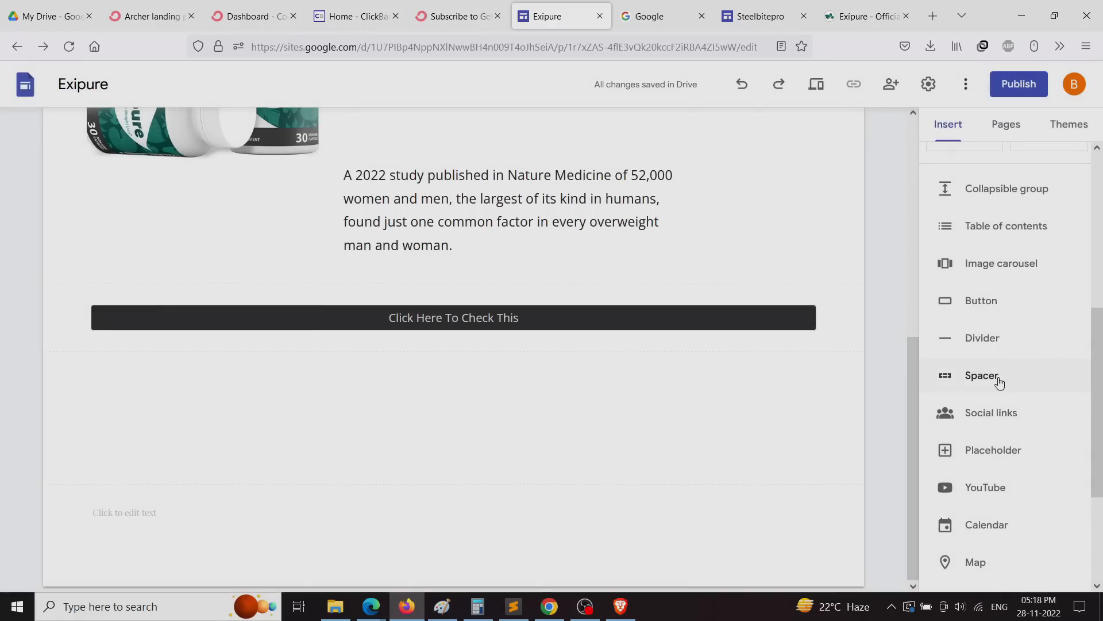
{"action": "scroll", "coordinate": [998, 423], "scroll_direction": "down", "scroll_amount": 3}
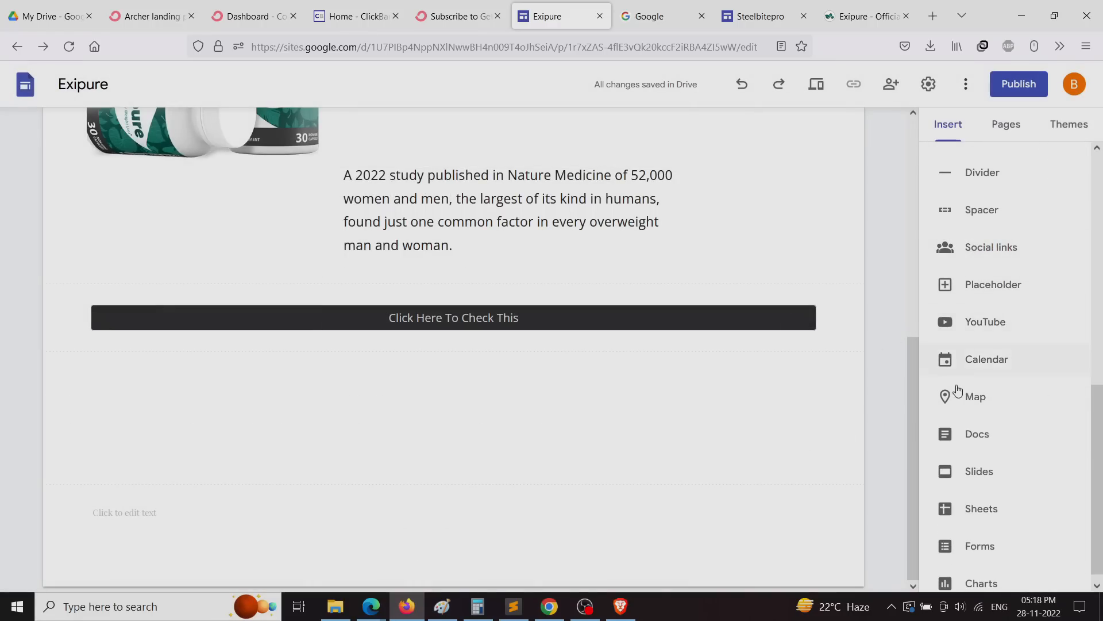
{"action": "scroll", "coordinate": [943, 373], "scroll_direction": "down", "scroll_amount": 1}
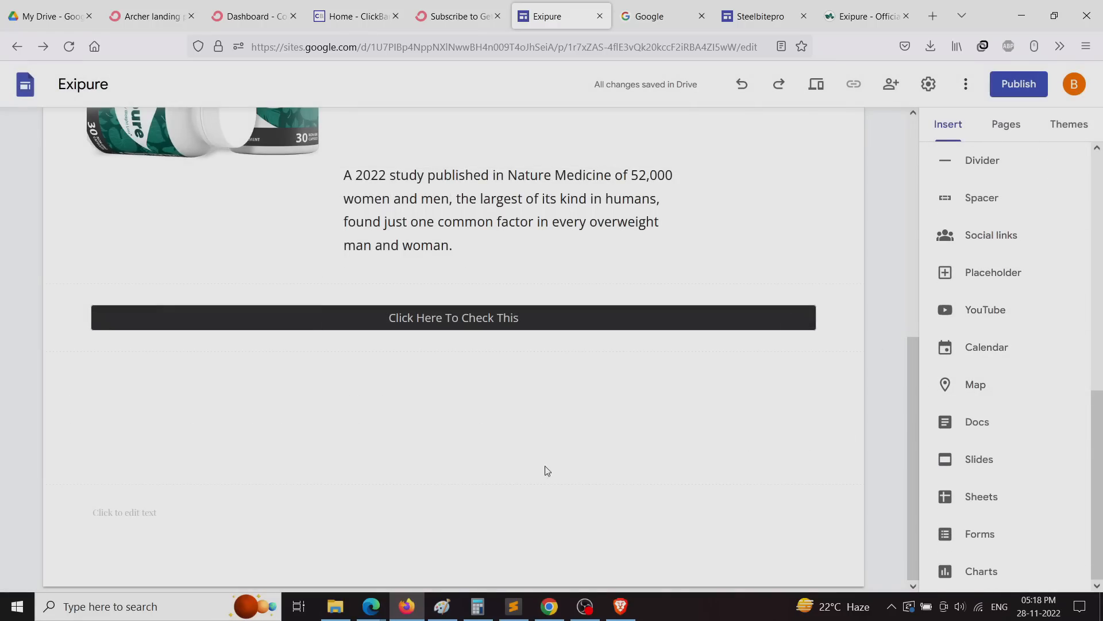
{"action": "left_click", "coordinate": [973, 385]}
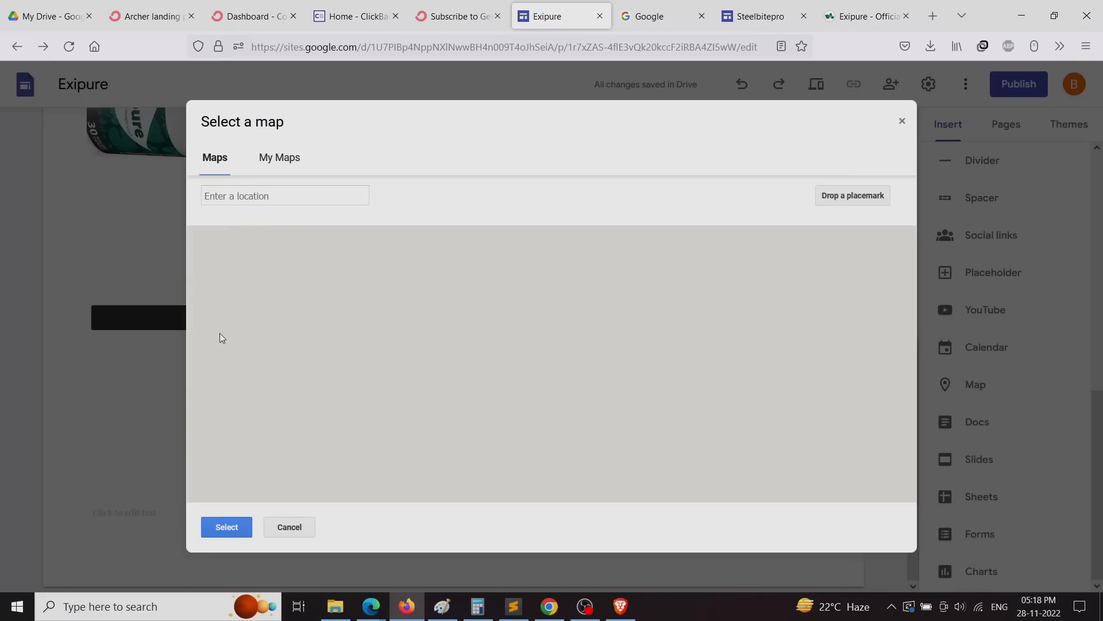
{"action": "left_click", "coordinate": [287, 159]}
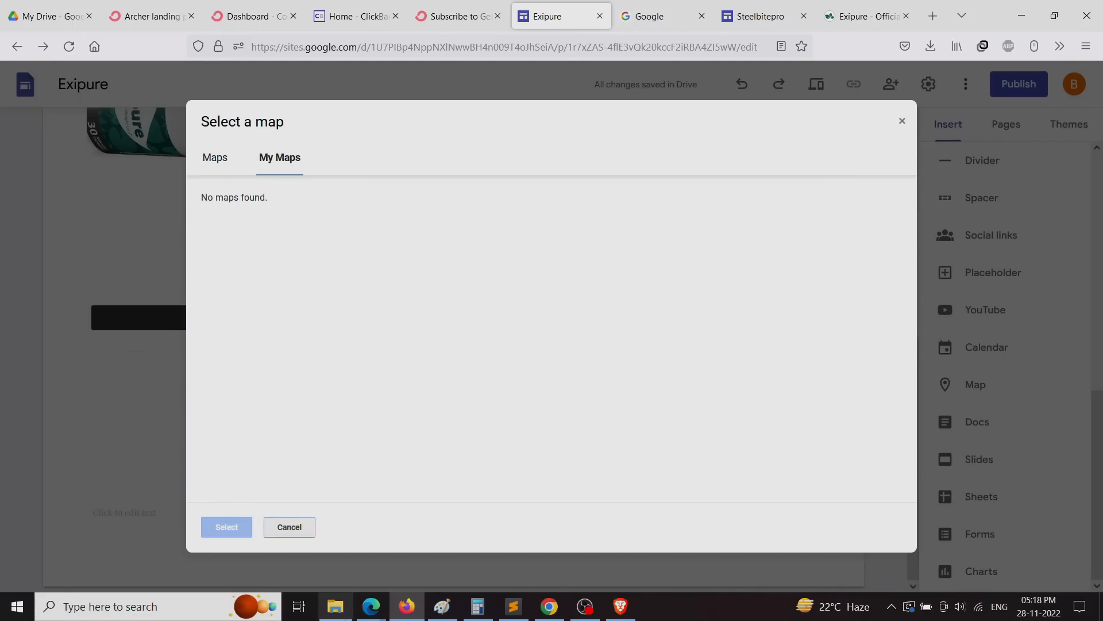
{"action": "left_click", "coordinate": [289, 527]}
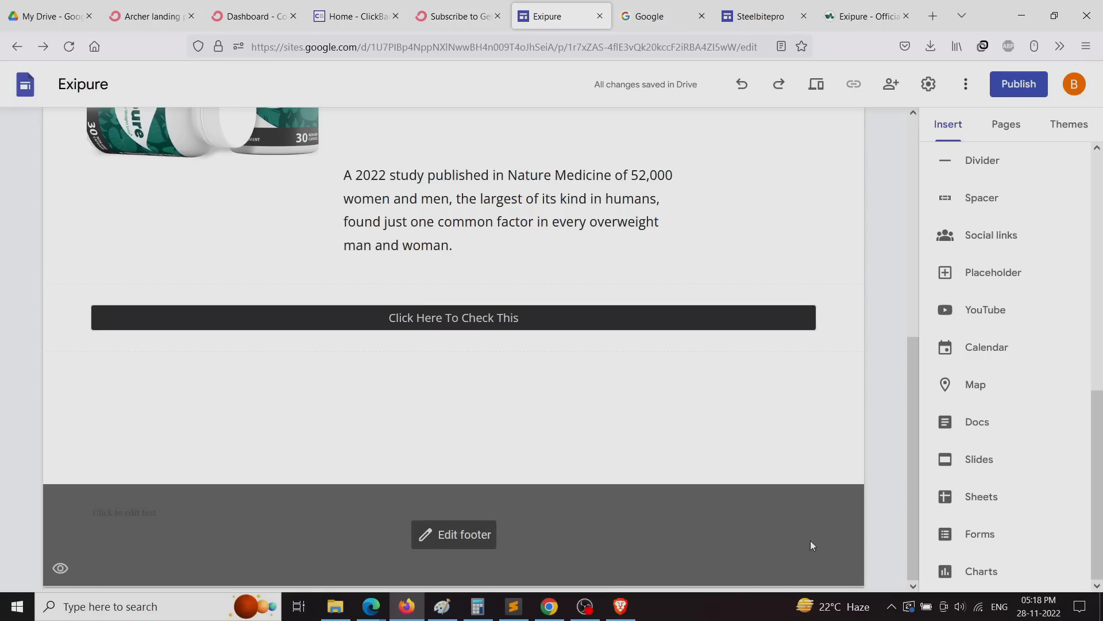
Step: Look through the Pages, Themes and Insert panels of the site editor
{"action": "scroll", "coordinate": [1020, 506], "scroll_direction": "up", "scroll_amount": 10}
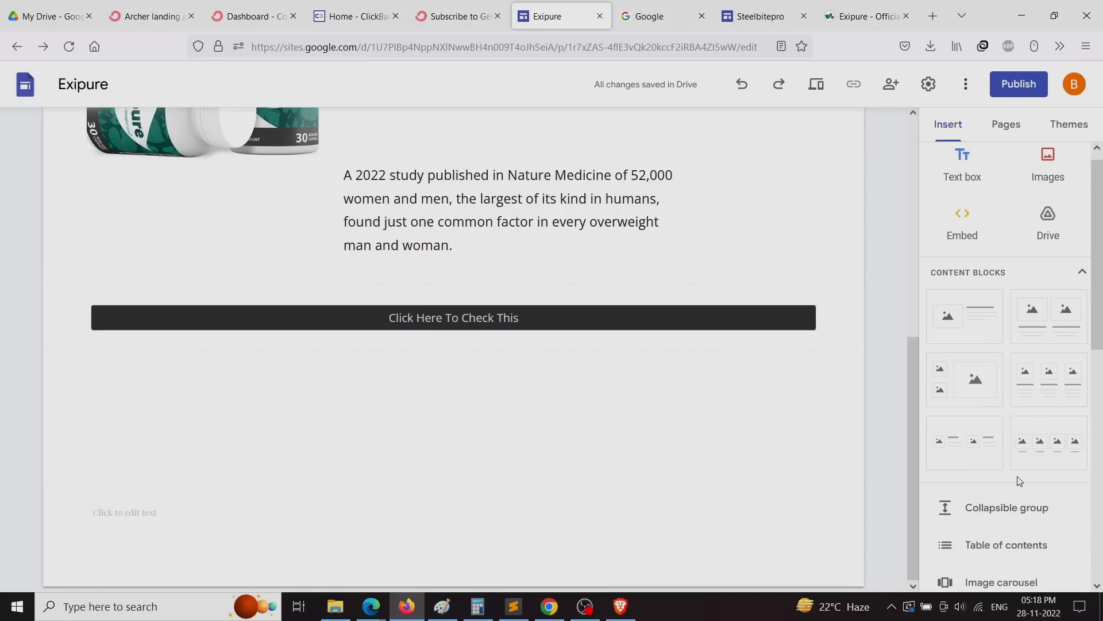
{"action": "left_click", "coordinate": [1006, 131]}
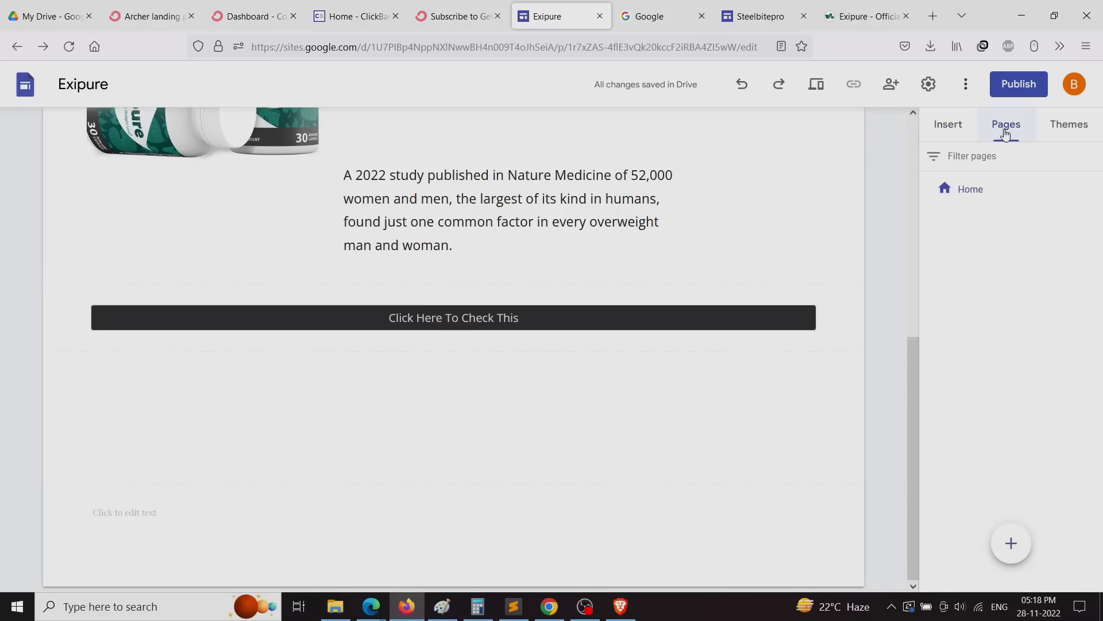
{"action": "left_click", "coordinate": [938, 139]}
{"action": "left_click", "coordinate": [1004, 134]}
{"action": "left_click", "coordinate": [1067, 129]}
{"action": "left_click", "coordinate": [995, 137]}
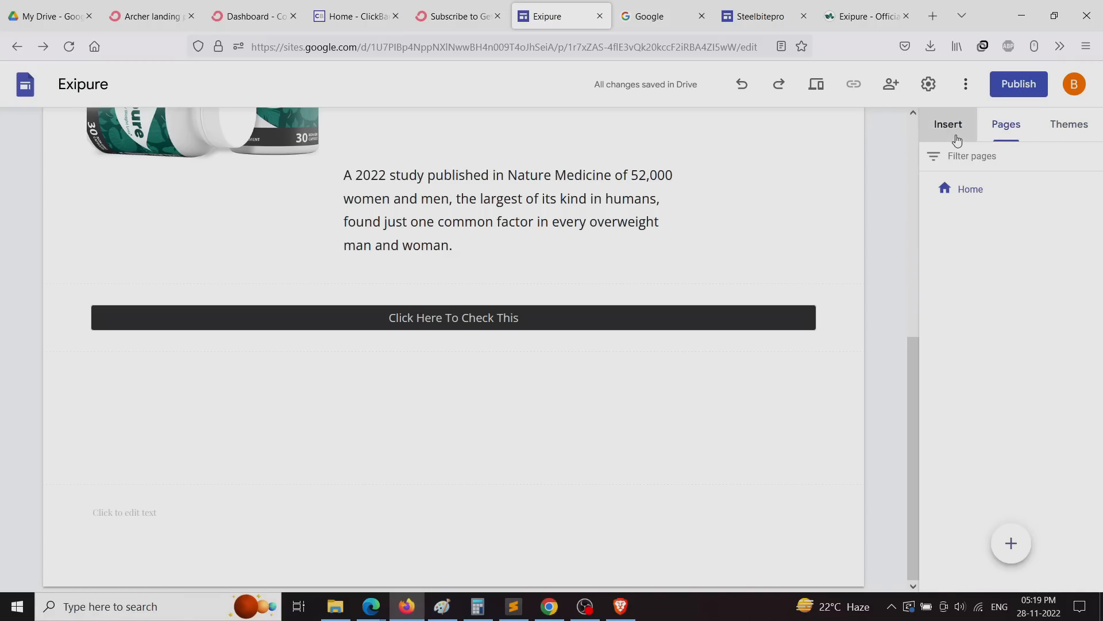
{"action": "left_click", "coordinate": [954, 137]}
Step: Shift the headline and study text right beside the product image, then go to the cookbook page
{"action": "scroll", "coordinate": [261, 446], "scroll_direction": "up", "scroll_amount": 7}
{"action": "mouse_move", "coordinate": [235, 338]}
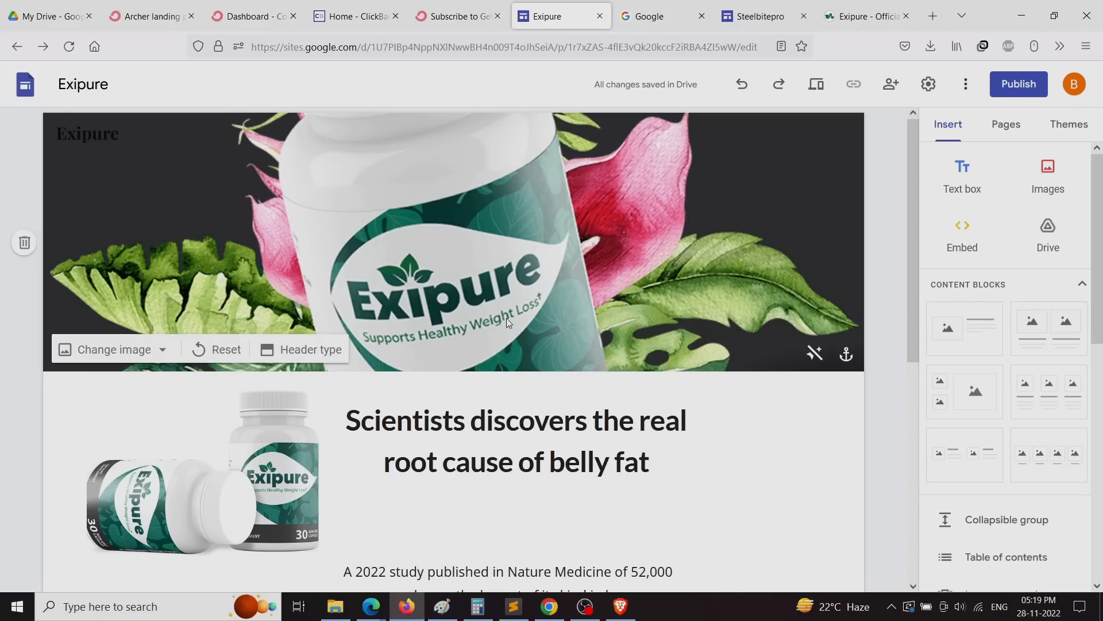
{"action": "scroll", "coordinate": [500, 345], "scroll_direction": "down", "scroll_amount": 5}
{"action": "scroll", "coordinate": [491, 406], "scroll_direction": "up", "scroll_amount": 5}
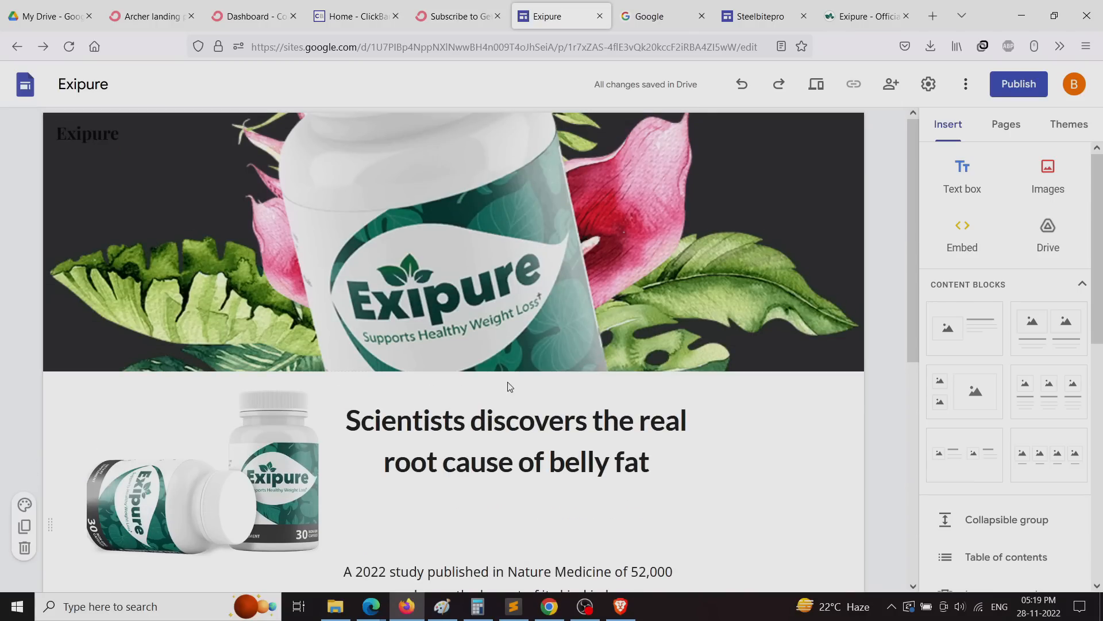
{"action": "scroll", "coordinate": [489, 321], "scroll_direction": "down", "scroll_amount": 6}
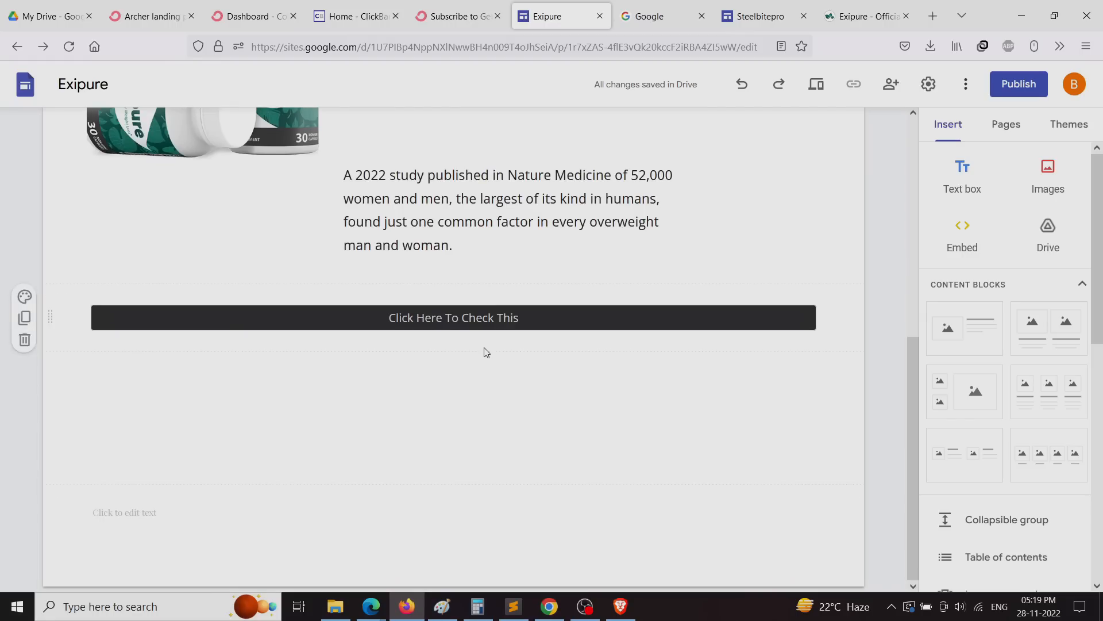
{"action": "scroll", "coordinate": [488, 368], "scroll_direction": "up", "scroll_amount": 3}
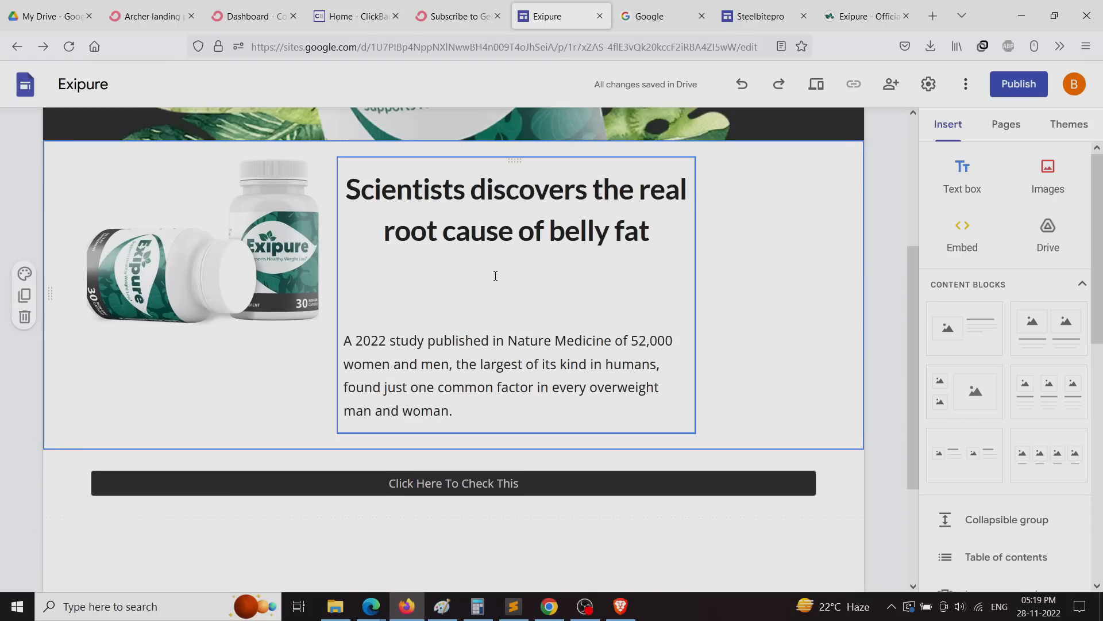
{"action": "left_click_drag", "start_coordinate": [514, 161], "coordinate": [577, 161]}
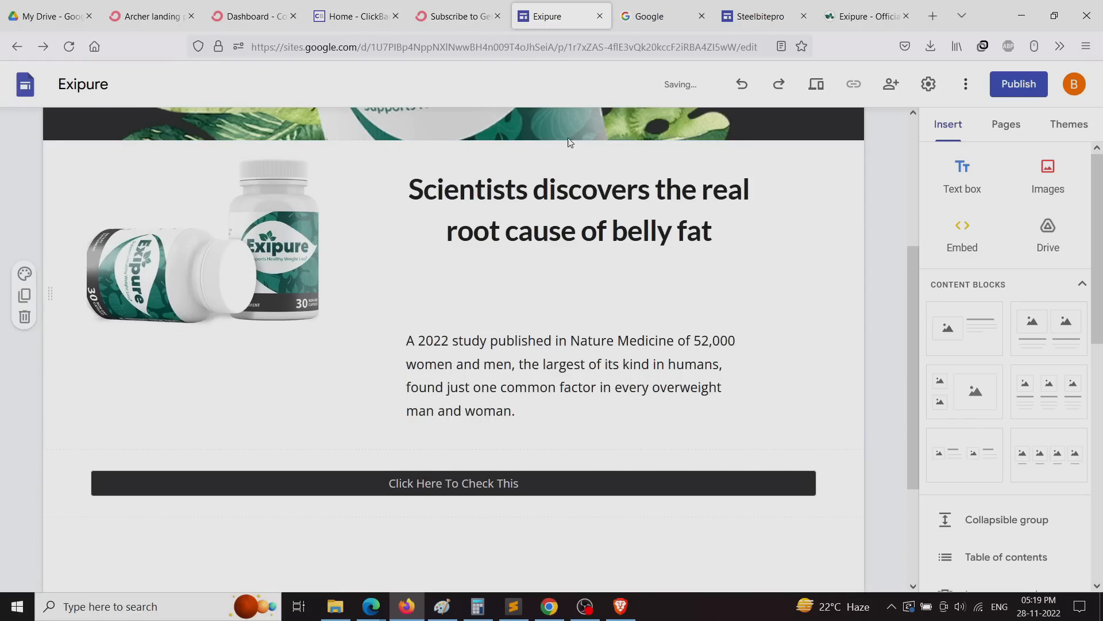
{"action": "left_click", "coordinate": [451, 20]}
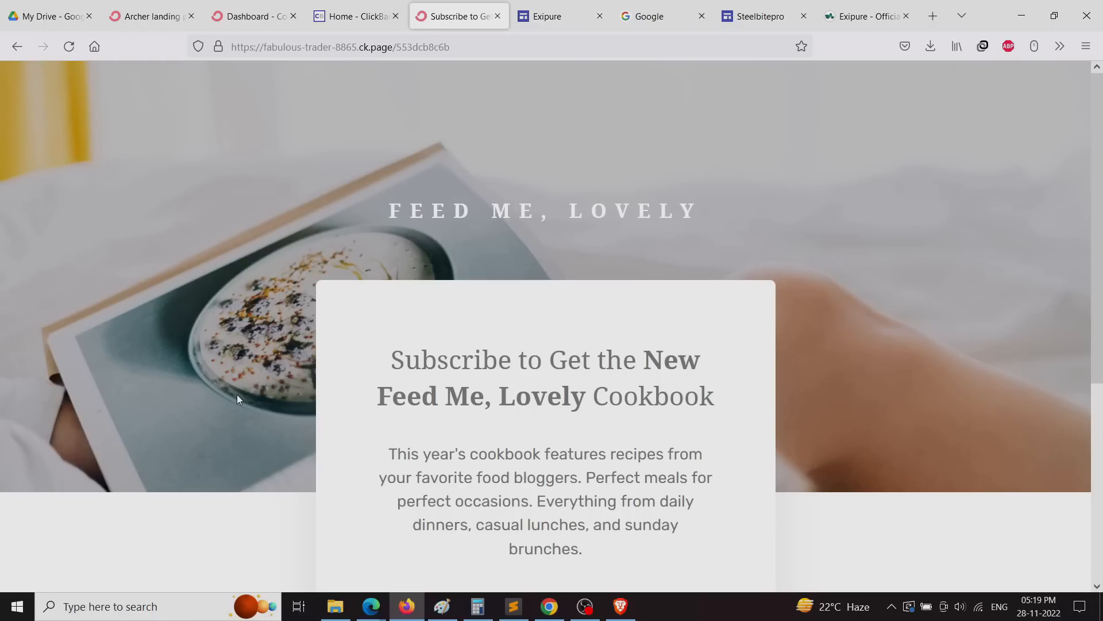
Step: Bring up the ConvertKit dashboard and scroll through its subscriber counts
{"action": "left_click", "coordinate": [256, 16]}
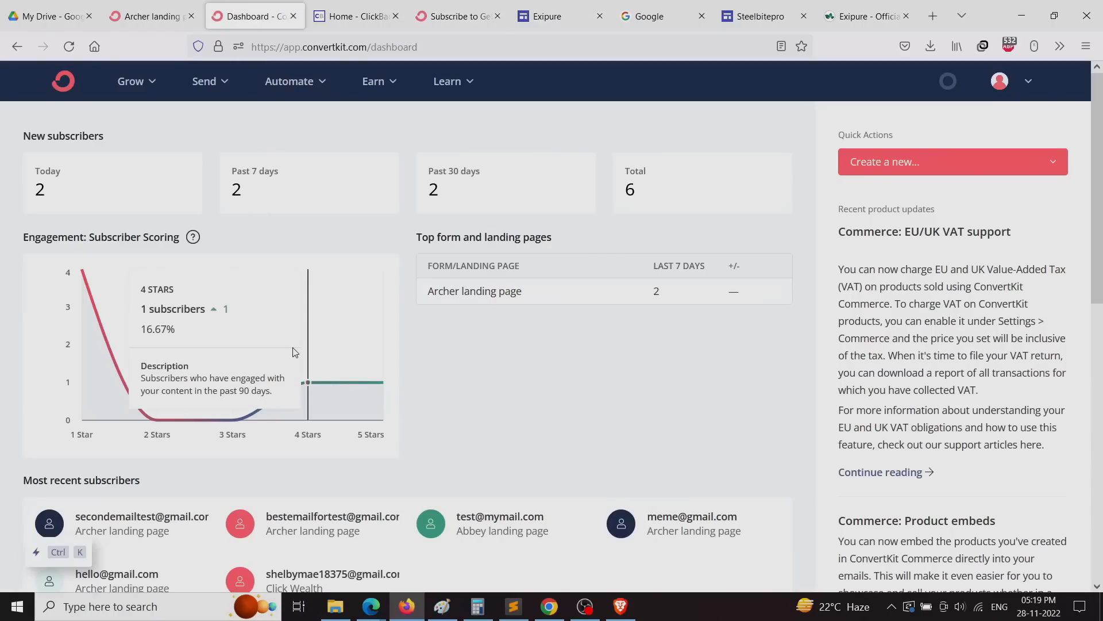
{"action": "scroll", "coordinate": [542, 402], "scroll_direction": "down", "scroll_amount": 7}
{"action": "scroll", "coordinate": [517, 411], "scroll_direction": "up", "scroll_amount": 6}
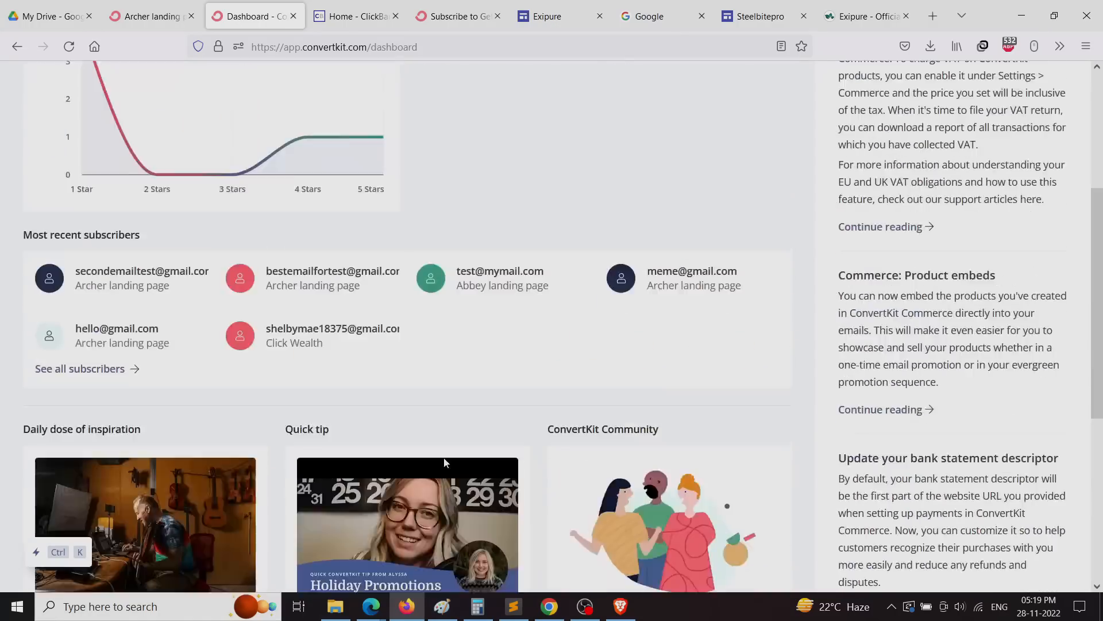
{"action": "scroll", "coordinate": [448, 402], "scroll_direction": "up", "scroll_amount": 1}
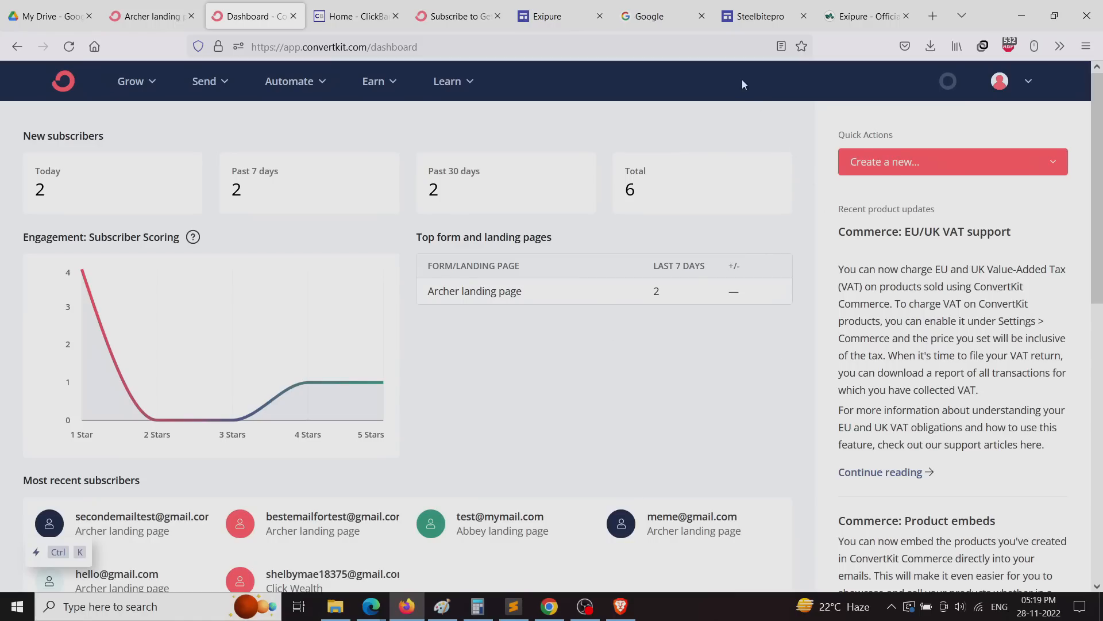
Step: Switch to the Steelbitepro site editor and scroll down to the 'Click Here For Best Deal' button
{"action": "left_click", "coordinate": [772, 22]}
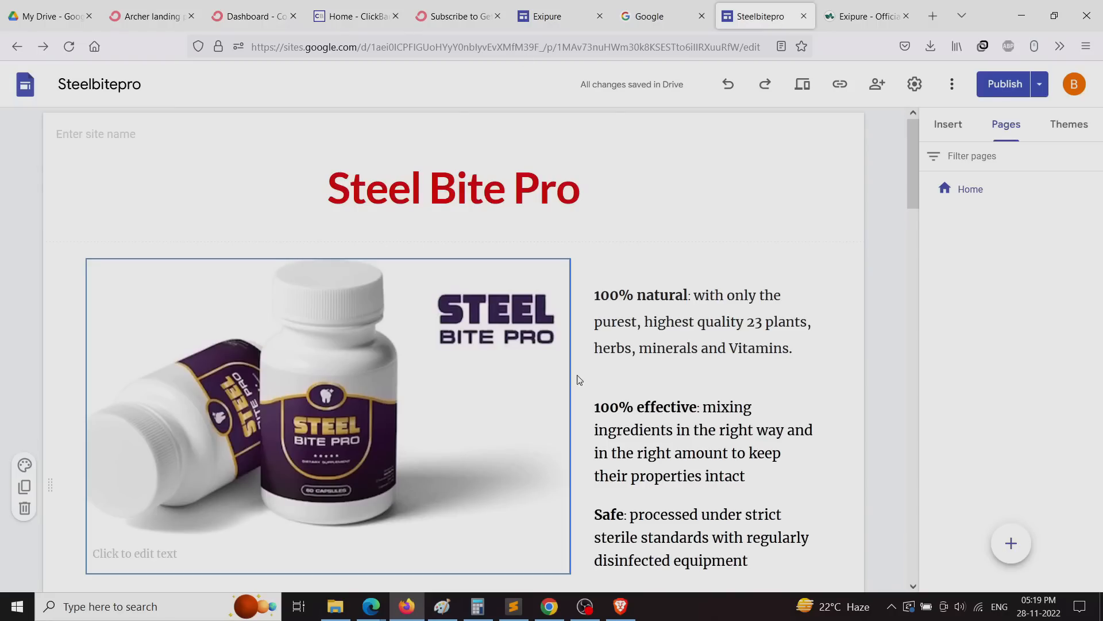
{"action": "scroll", "coordinate": [441, 450], "scroll_direction": "down", "scroll_amount": 7}
{"action": "scroll", "coordinate": [442, 450], "scroll_direction": "down", "scroll_amount": 19}
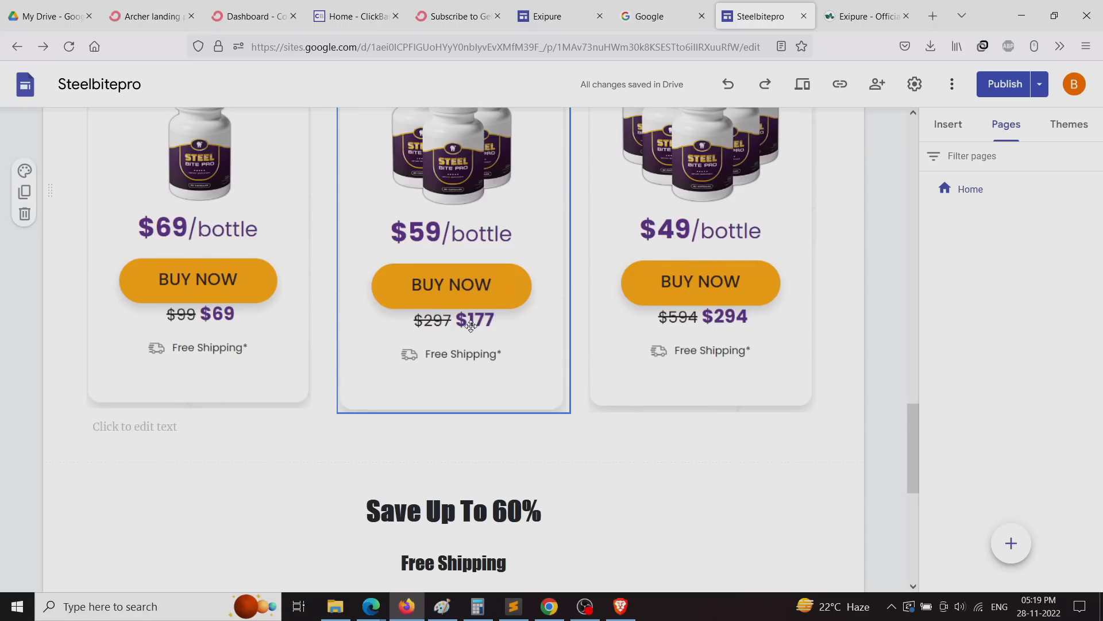
{"action": "scroll", "coordinate": [626, 483], "scroll_direction": "down", "scroll_amount": 7}
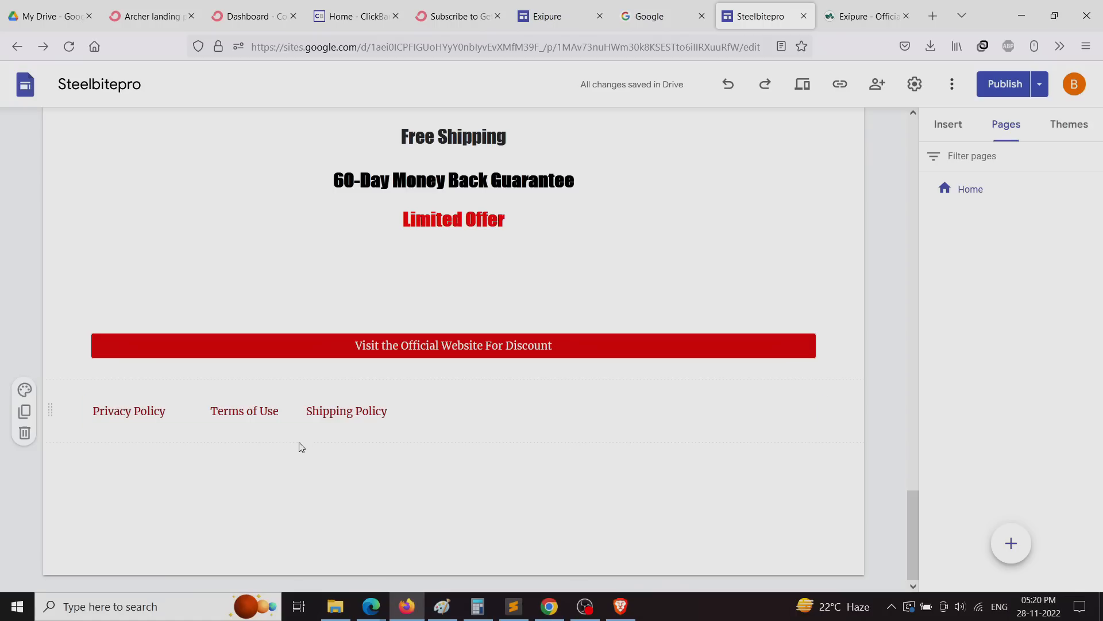
{"action": "scroll", "coordinate": [300, 447], "scroll_direction": "up", "scroll_amount": 20}
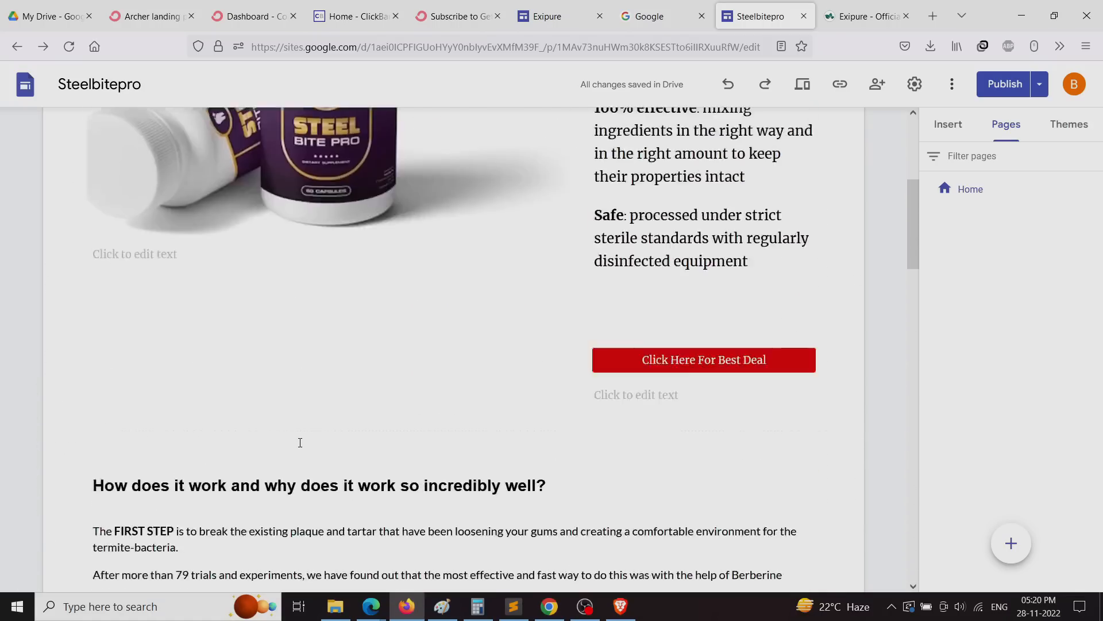
{"action": "scroll", "coordinate": [770, 355], "scroll_direction": "down", "scroll_amount": 20}
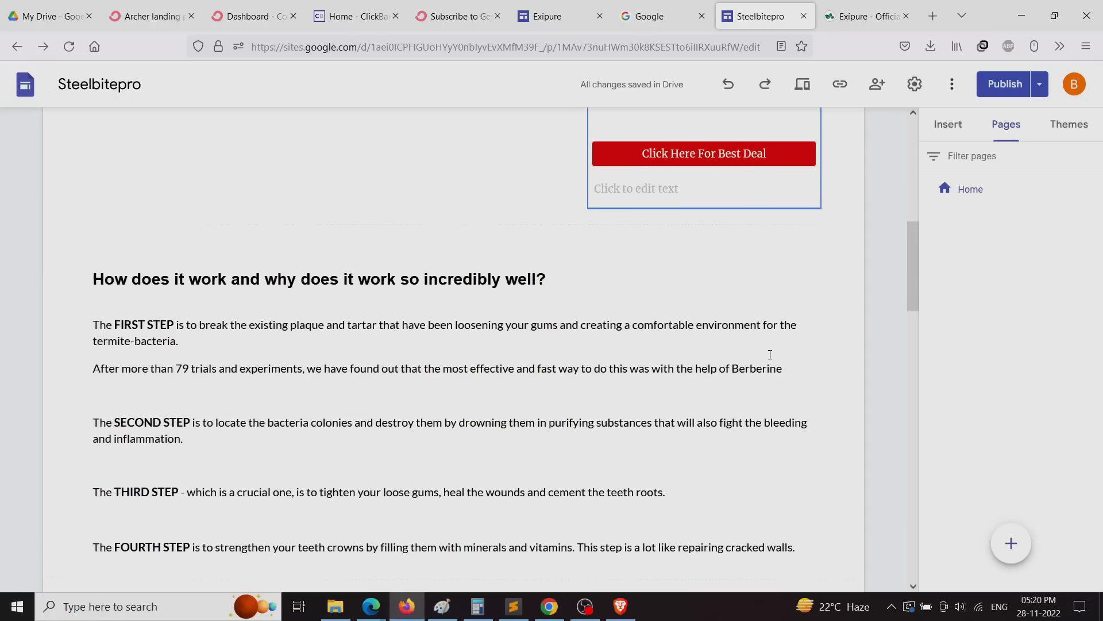